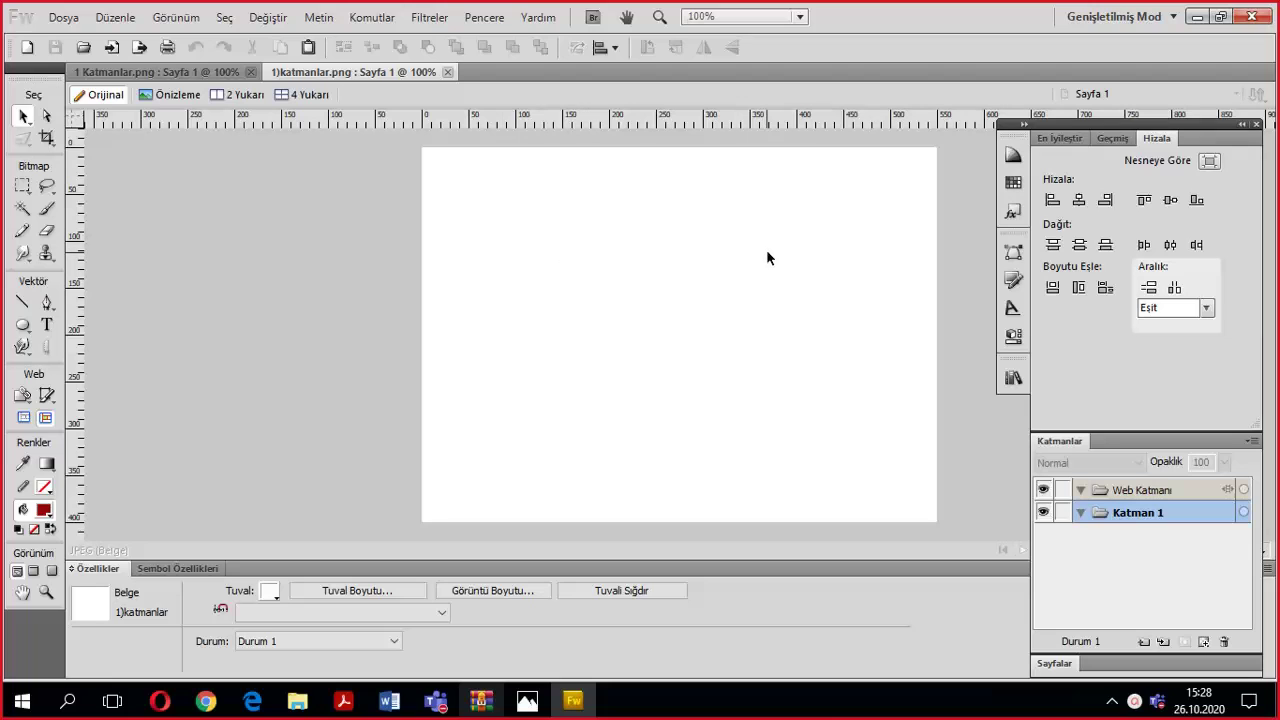
Hide all panels and bring them back into view.
click(483, 20)
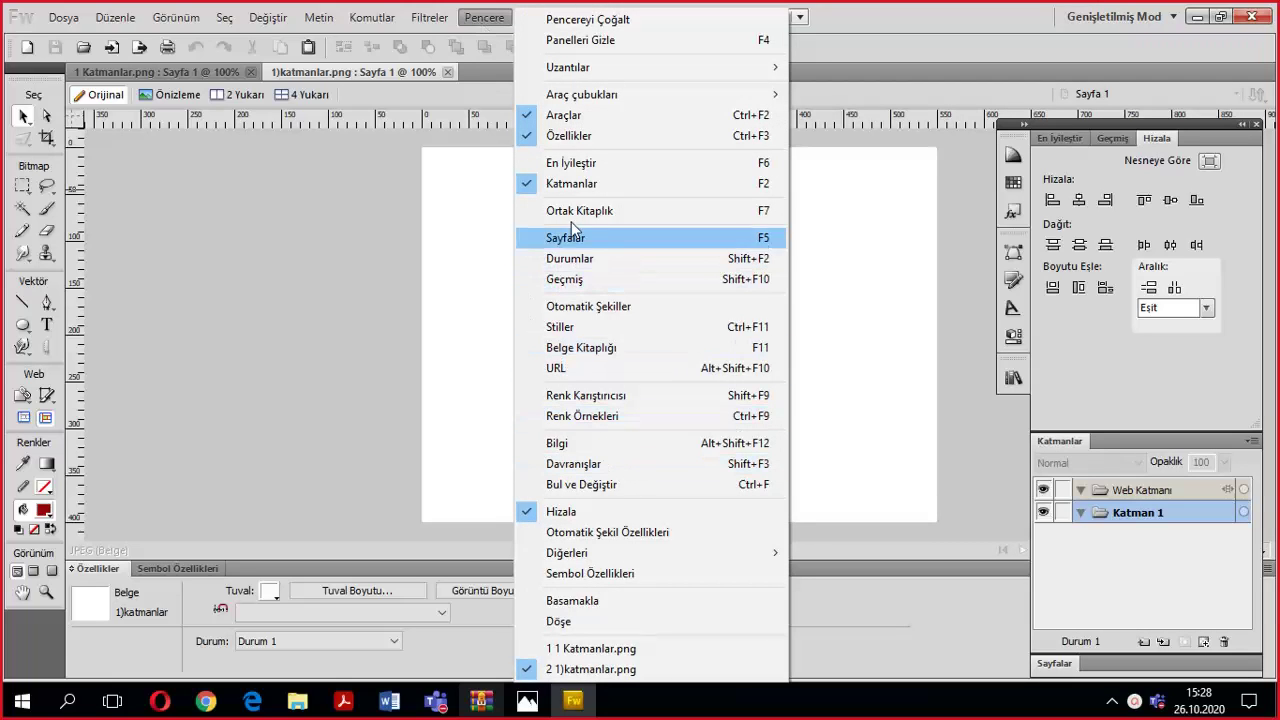
click(480, 261)
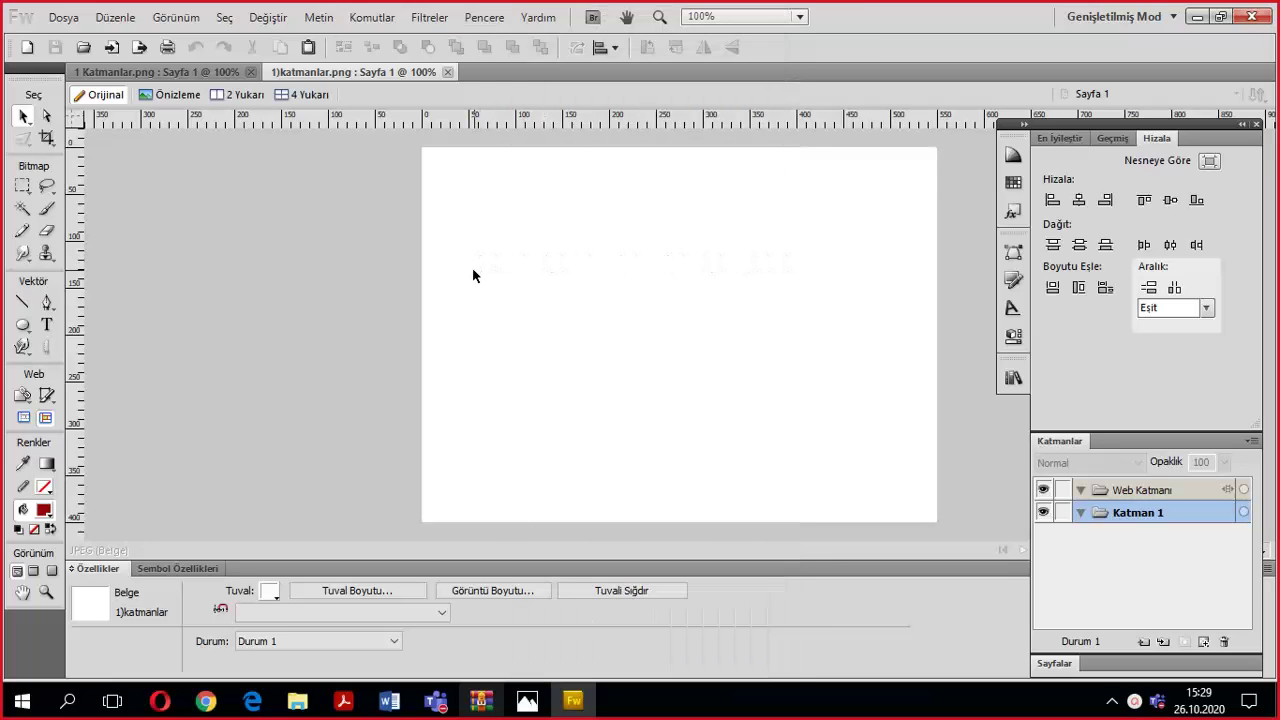
key(F4)
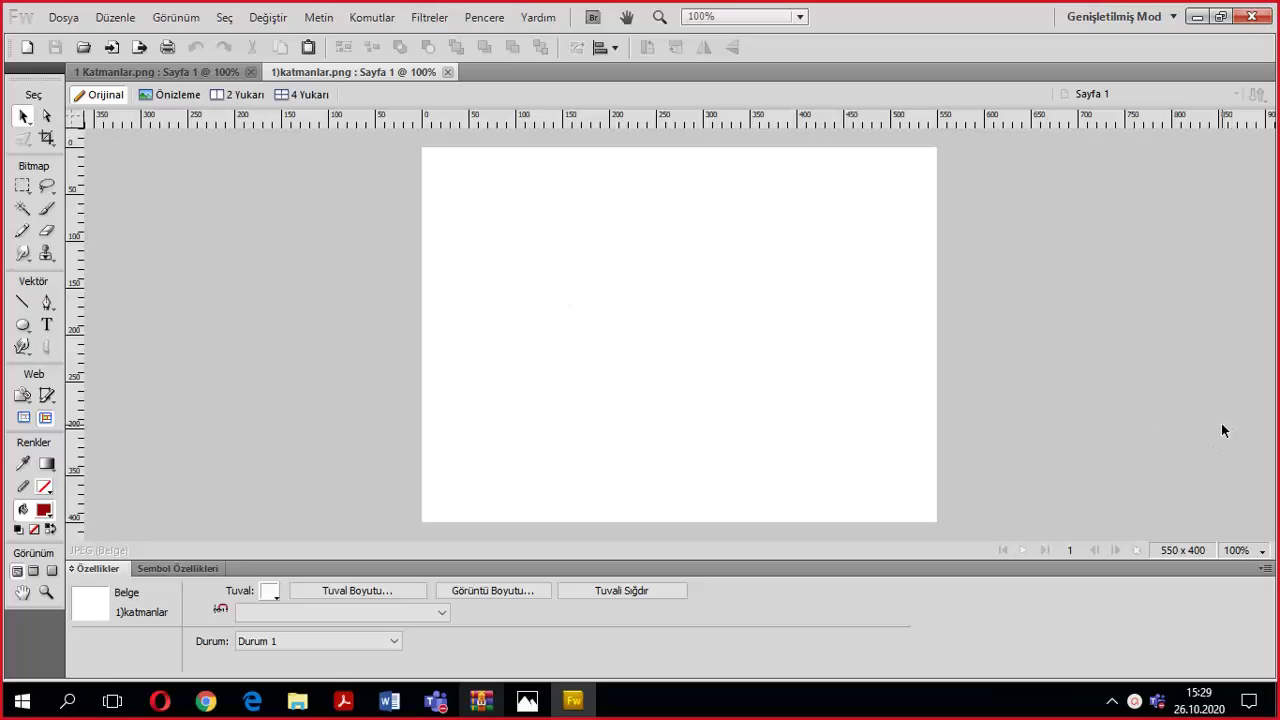
key(F4)
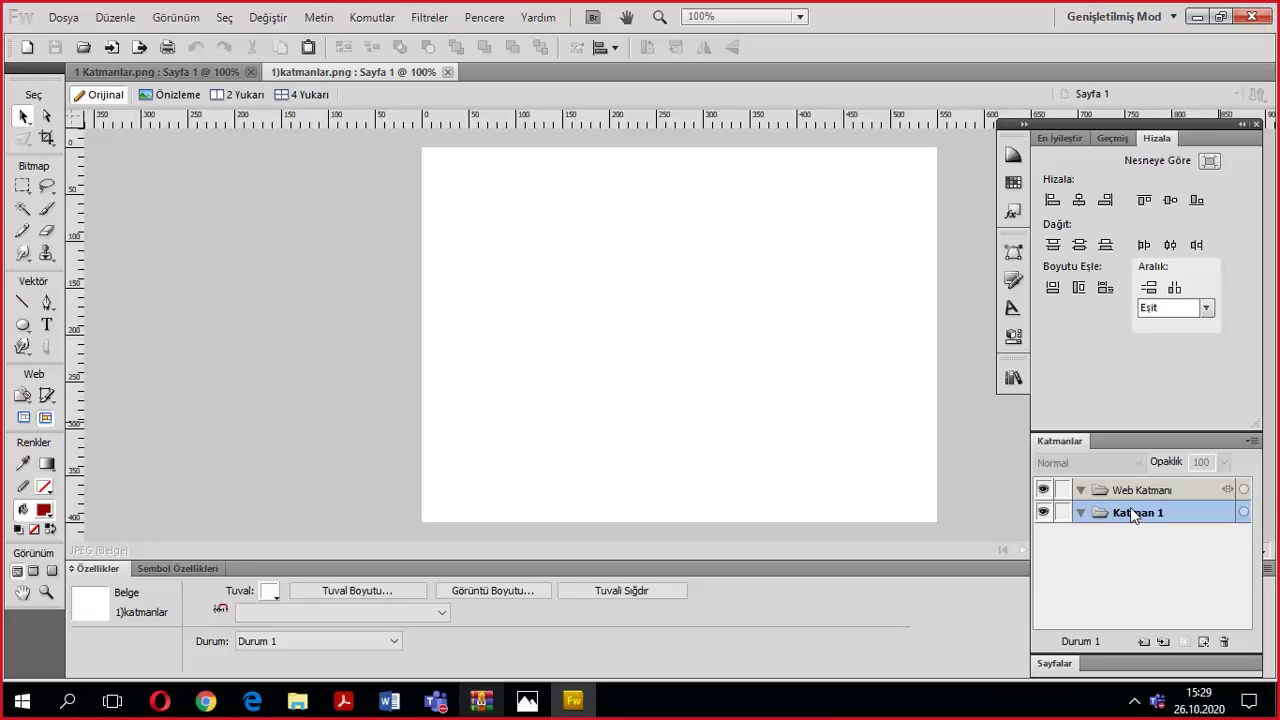
Draw a dark red ellipse about 110 by 121 px on Katman 1 and hide that layer.
click(22, 325)
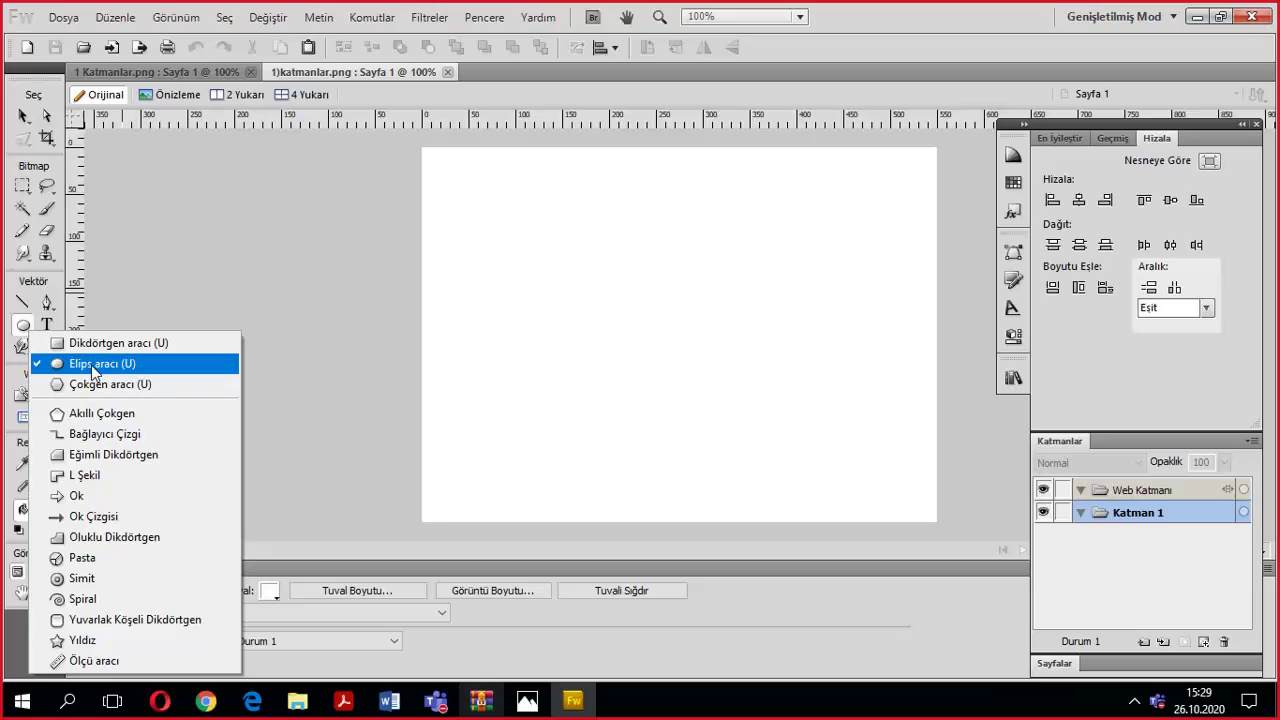
click(91, 365)
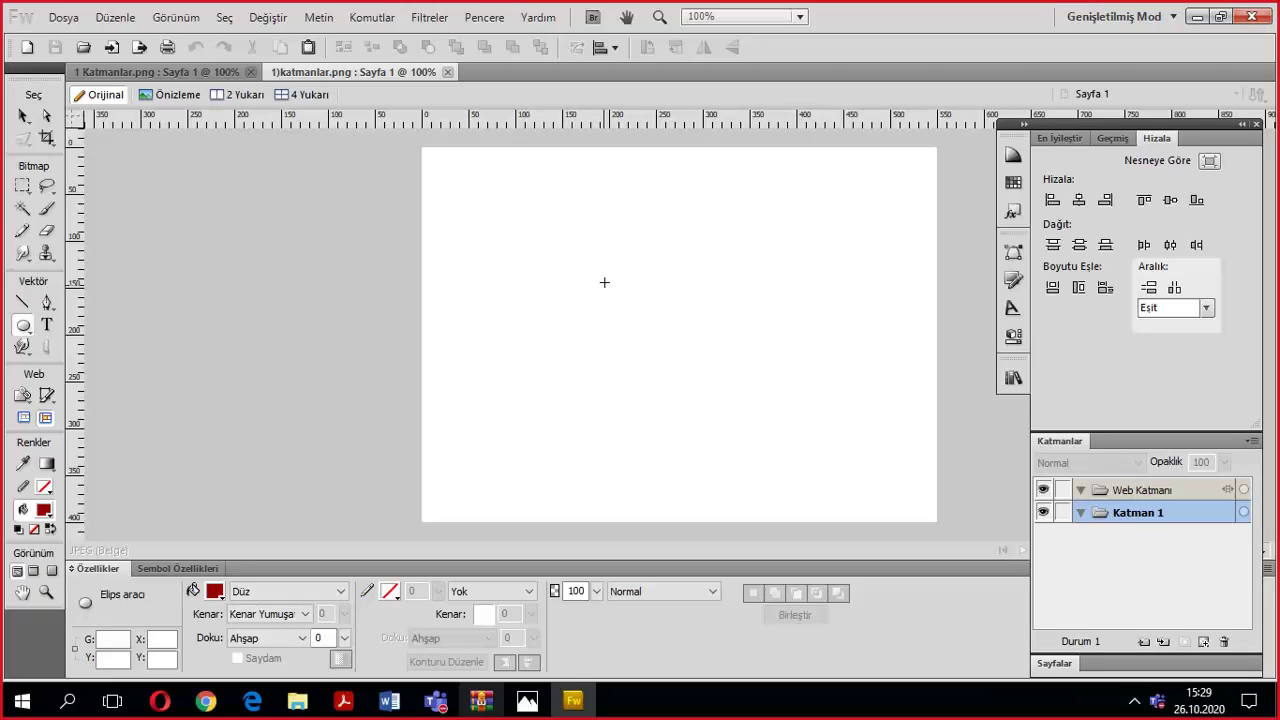
drag(589, 277, 705, 338)
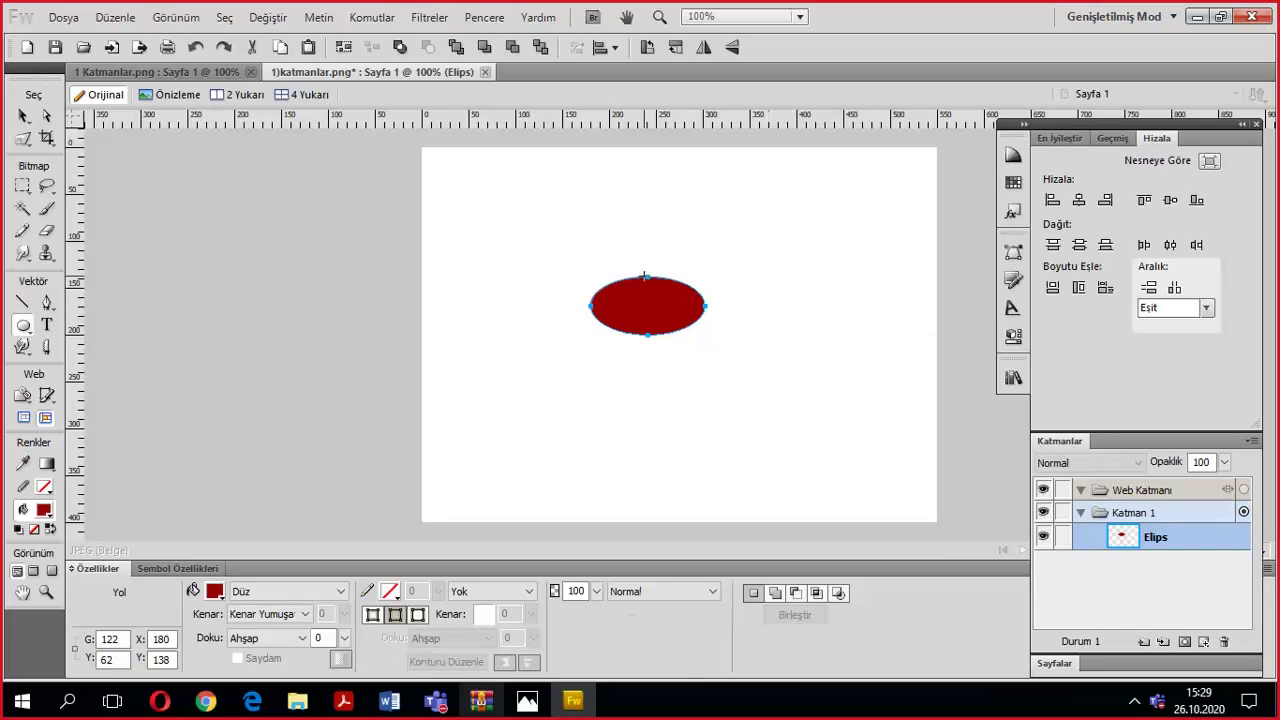
key(Delete)
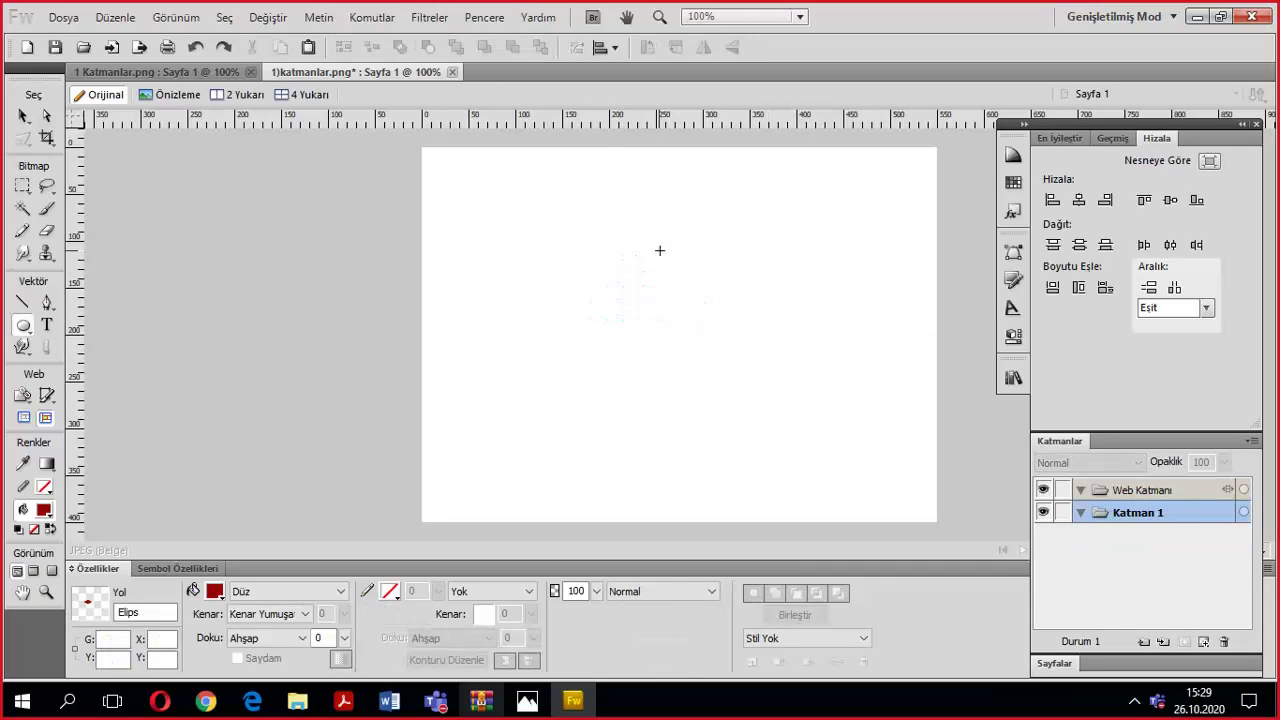
drag(538, 236, 641, 349)
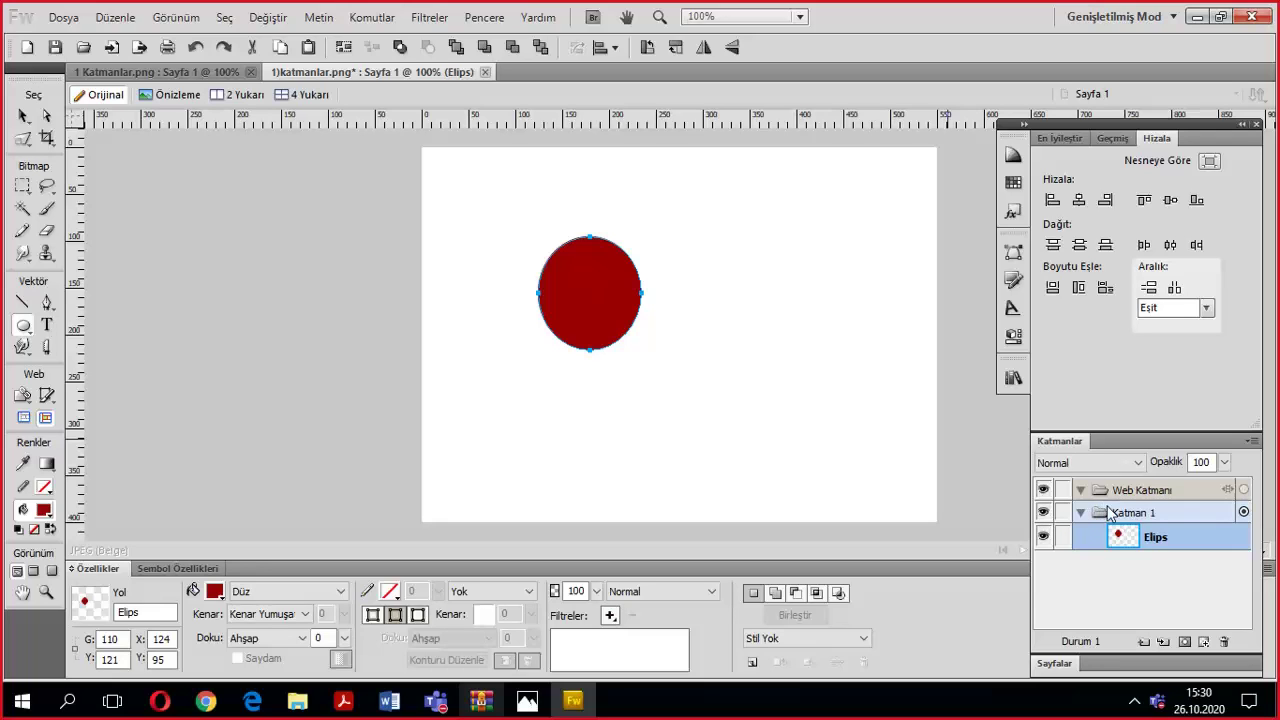
click(1043, 513)
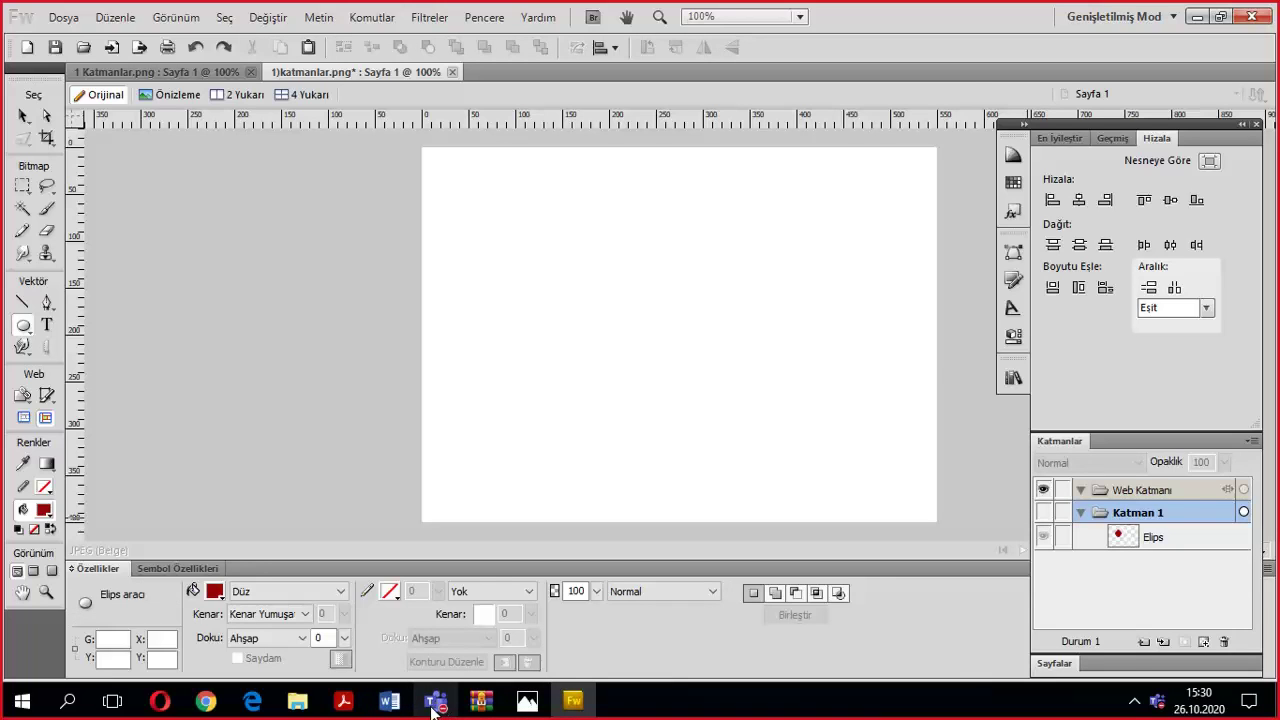
Switch to the Microsoft Teams meeting and paste its screenshot below the existing picture in the live lesson form in Word.
click(435, 703)
click(1246, 246)
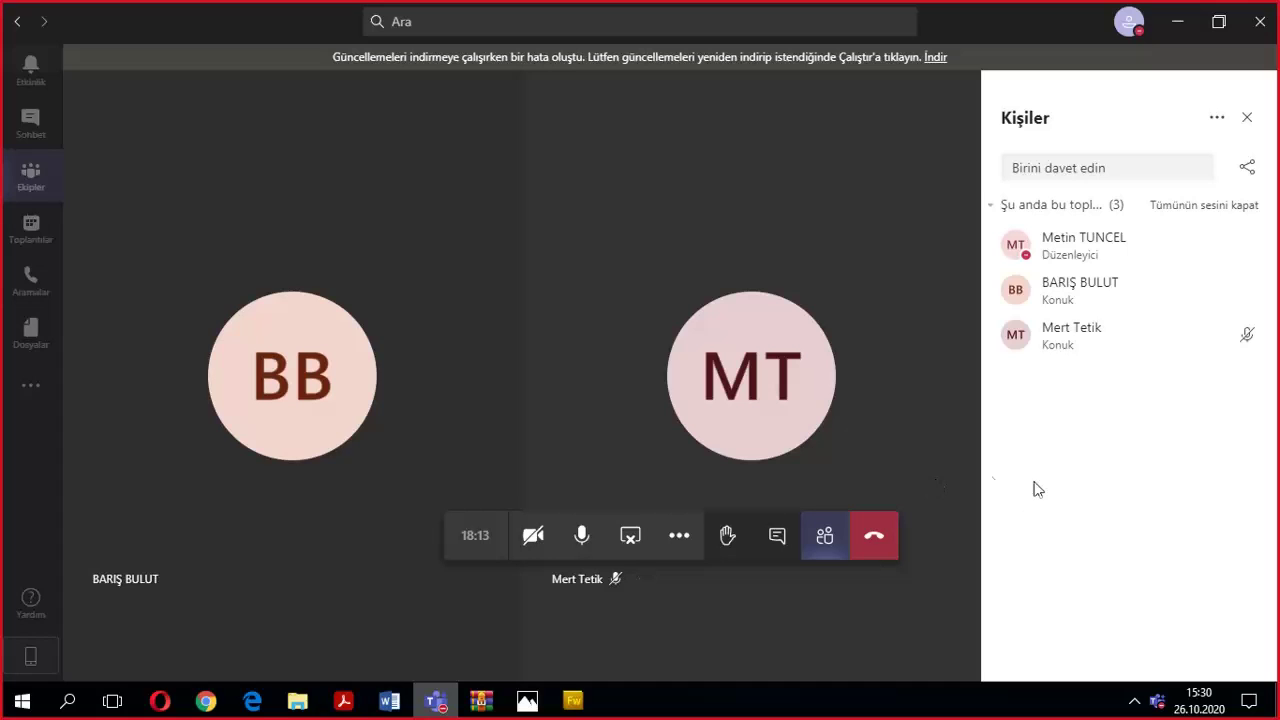
click(389, 700)
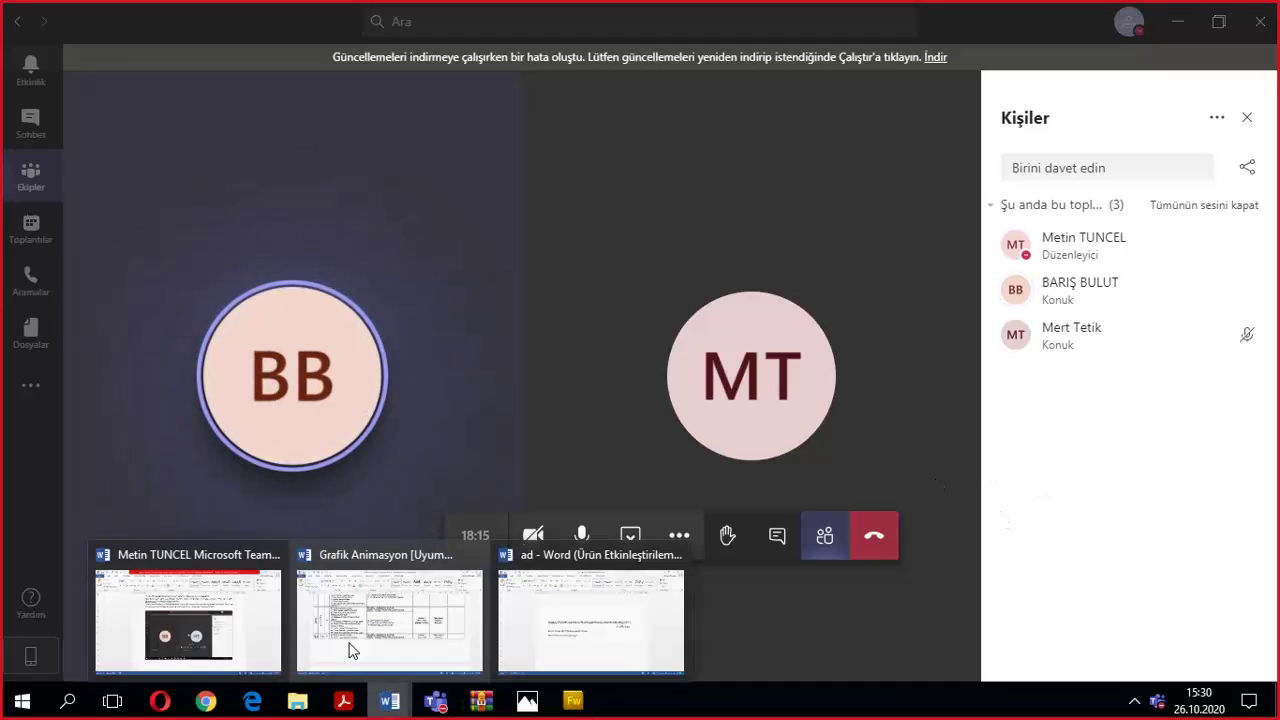
click(215, 648)
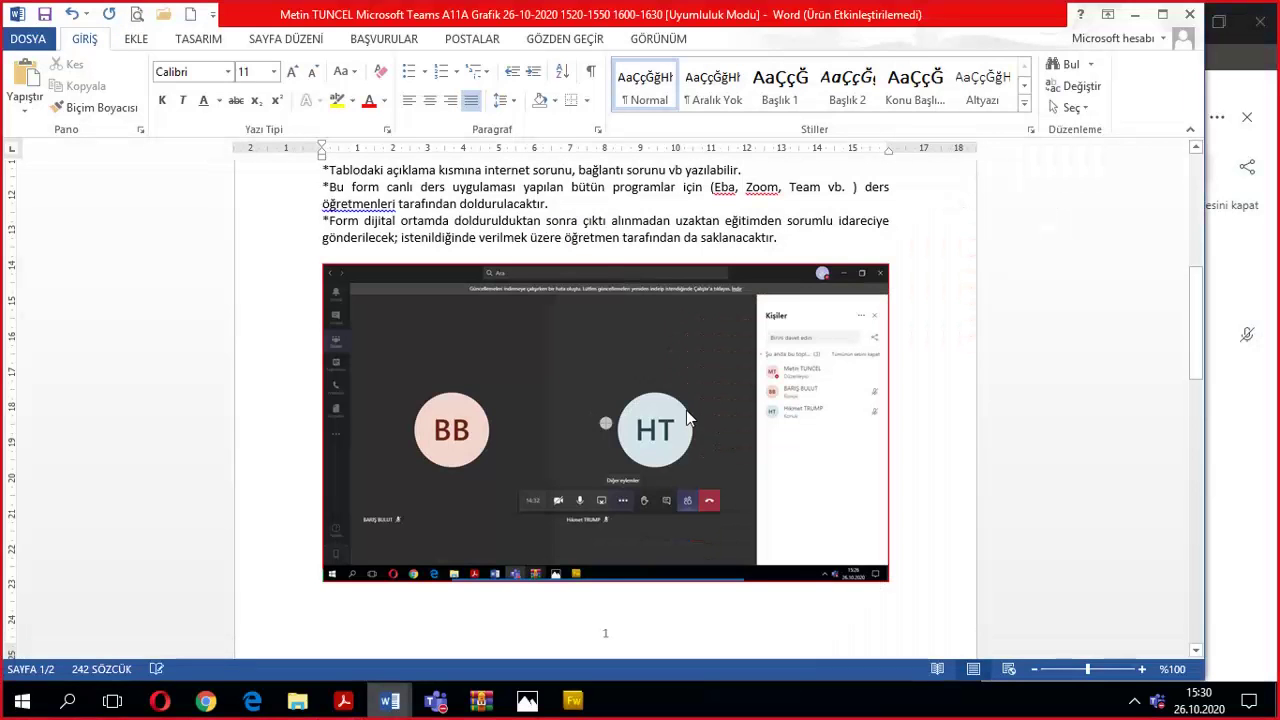
click(688, 420)
click(900, 550)
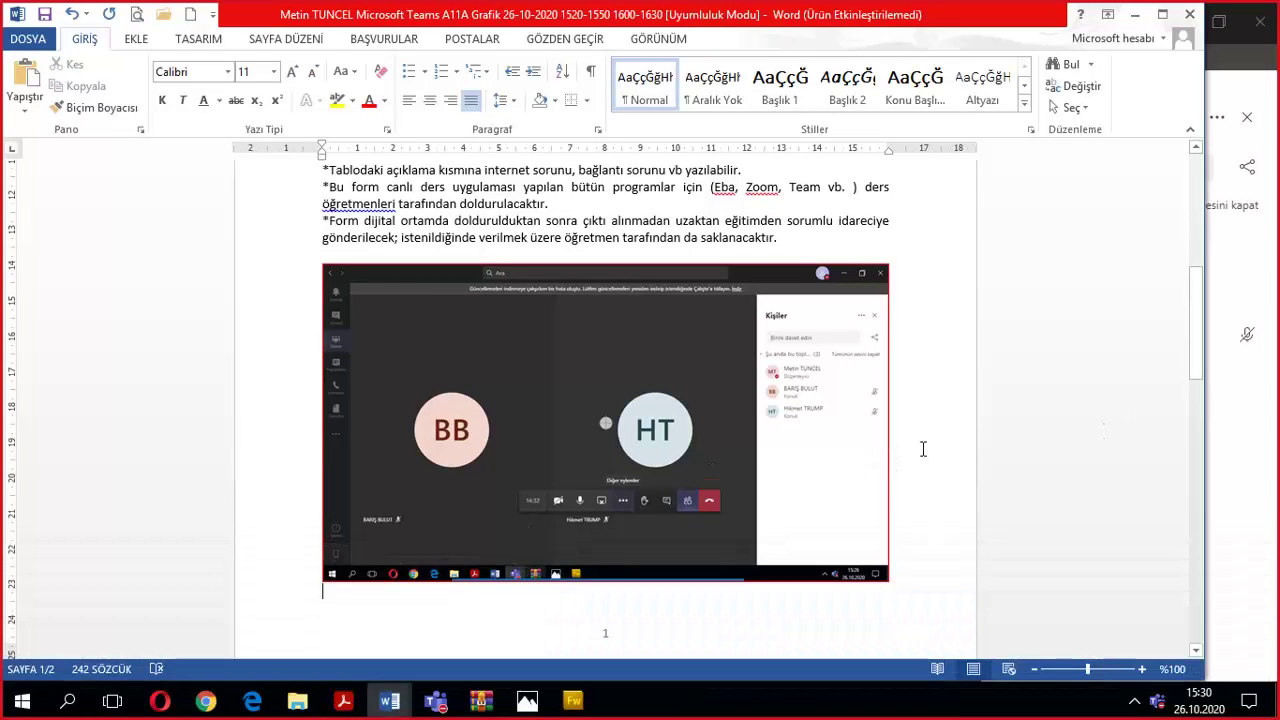
right_click(402, 596)
click(440, 395)
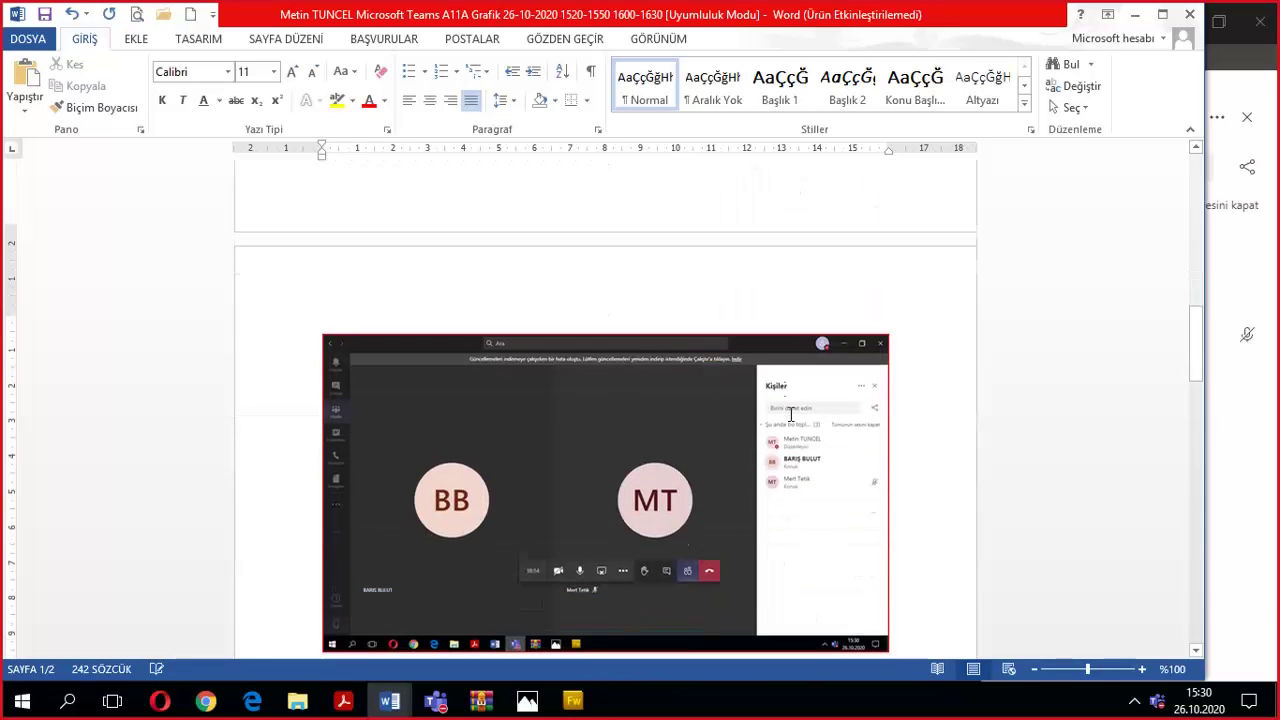
click(1134, 14)
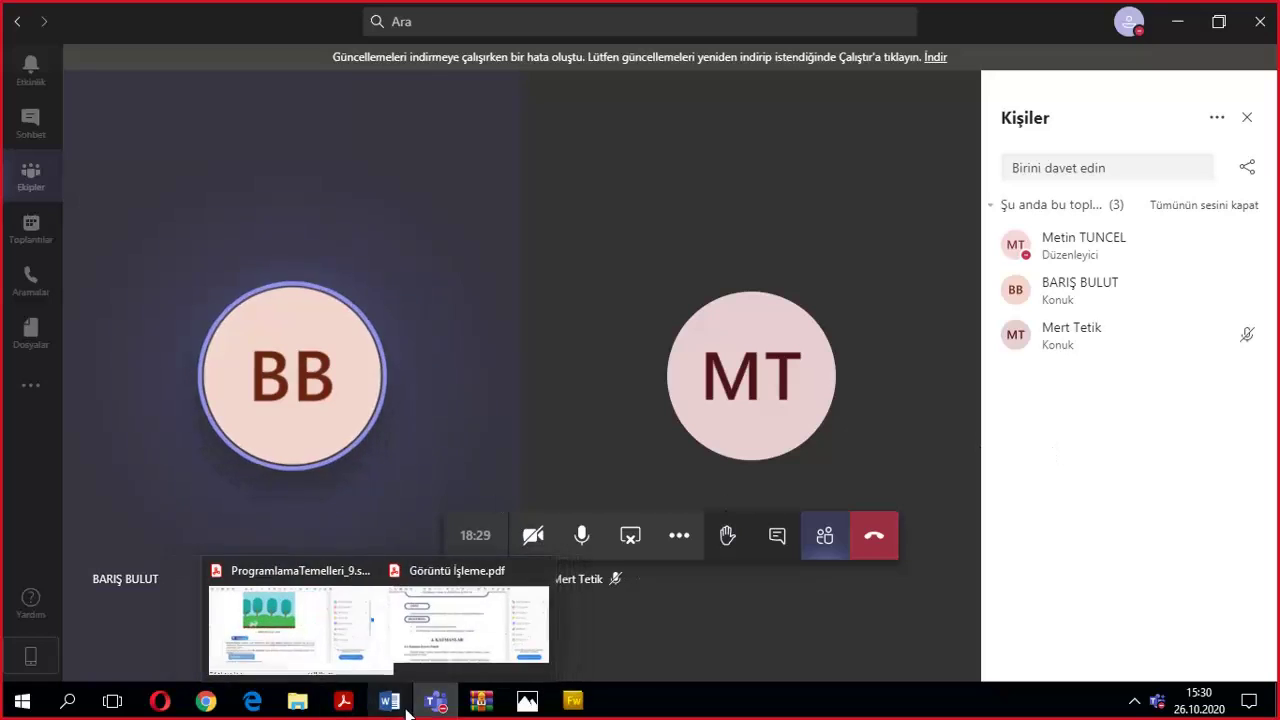
Return to Fireworks, show Katman 1 and move the red ellipse toward the middle of the canvas.
click(570, 703)
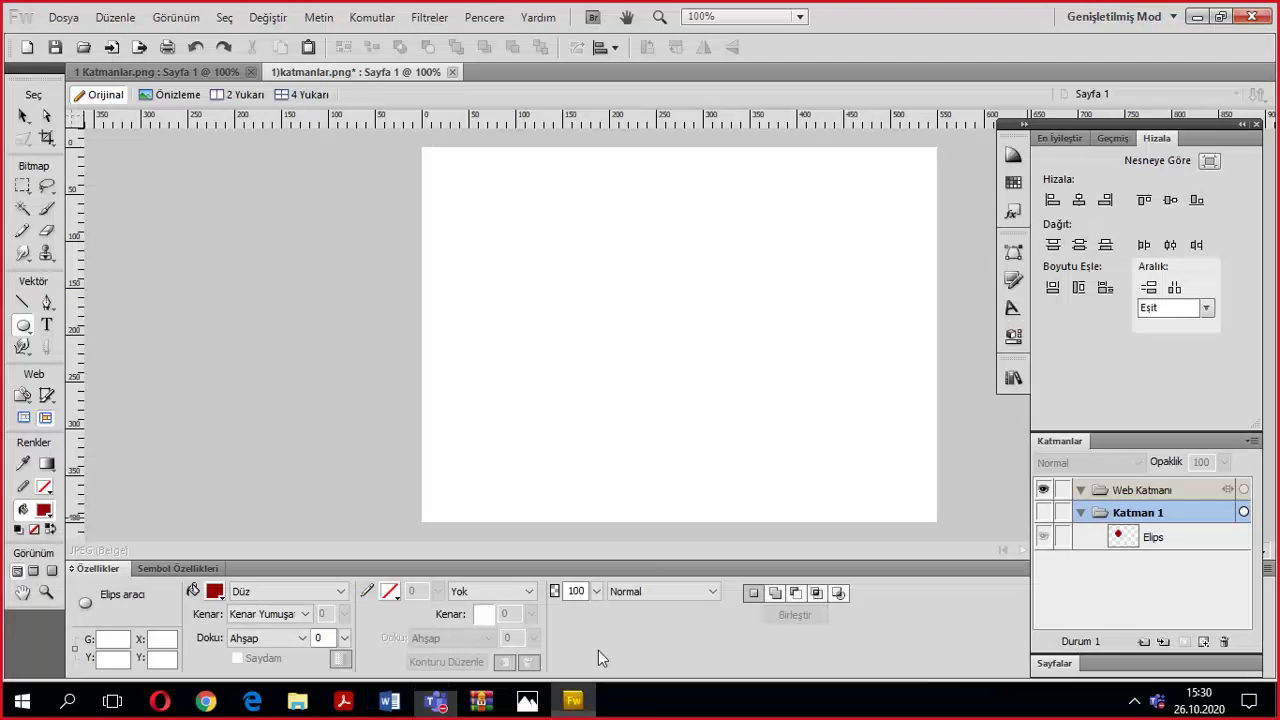
click(1043, 512)
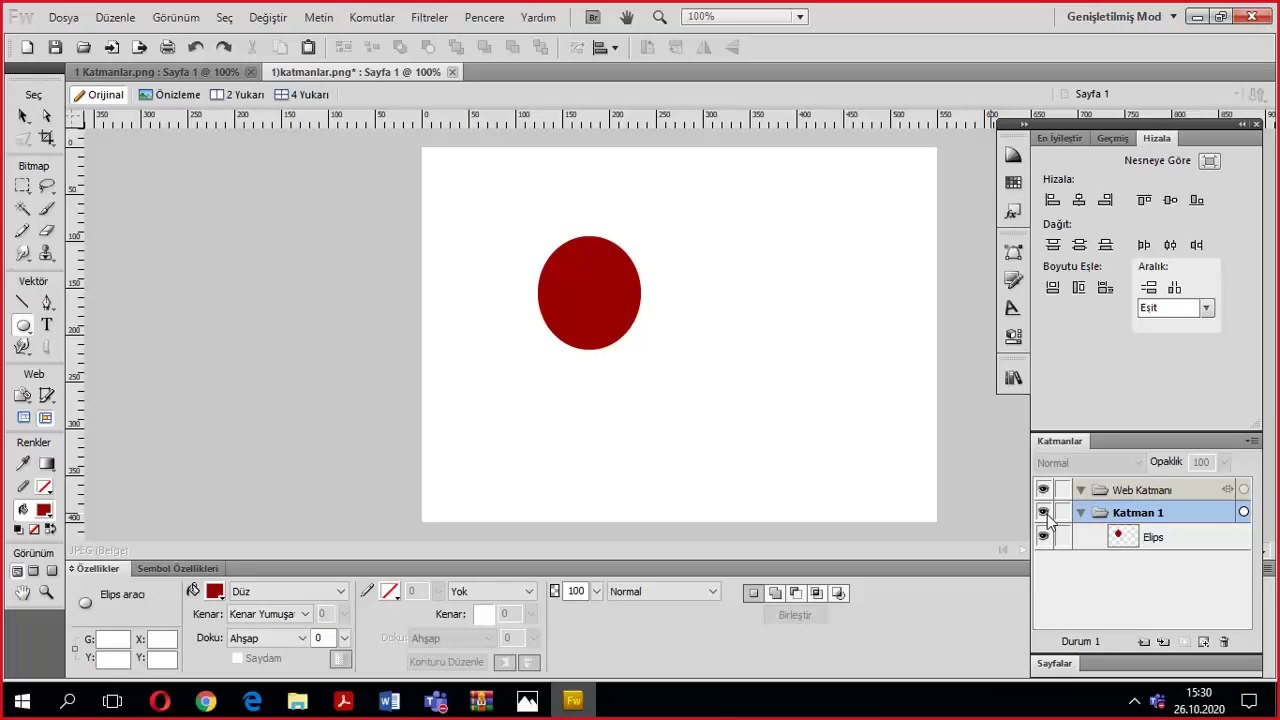
click(25, 113)
drag(549, 277, 673, 276)
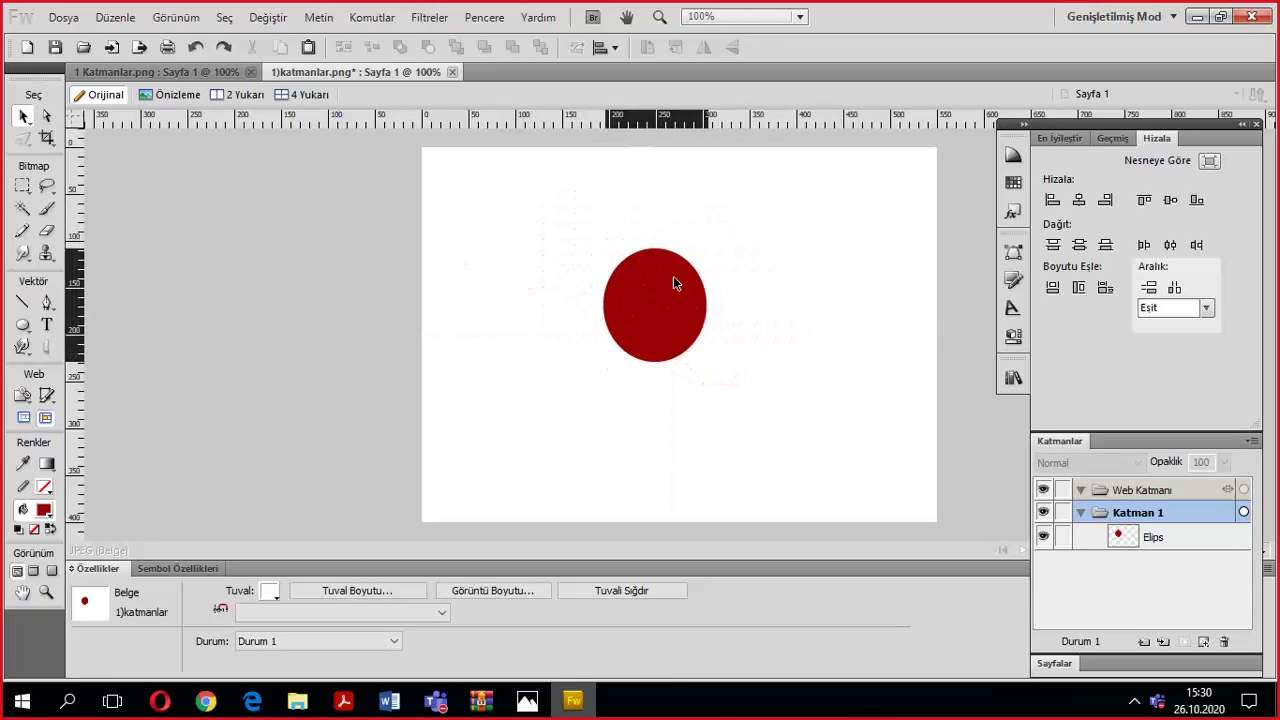
Lock Katman 1 and try to move the ellipse on it.
click(1065, 513)
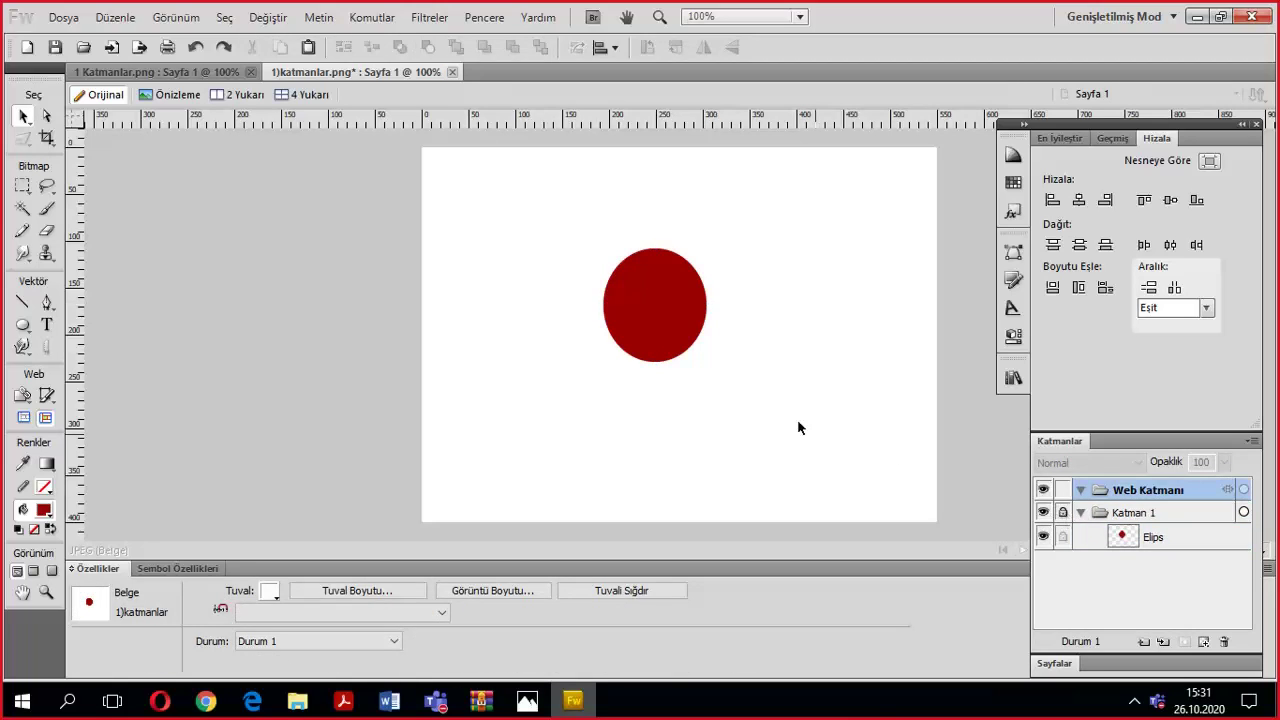
drag(643, 268, 651, 303)
drag(659, 347, 660, 356)
Unlock Katman 1 and toggle its visibility off and on.
click(1043, 512)
click(1064, 512)
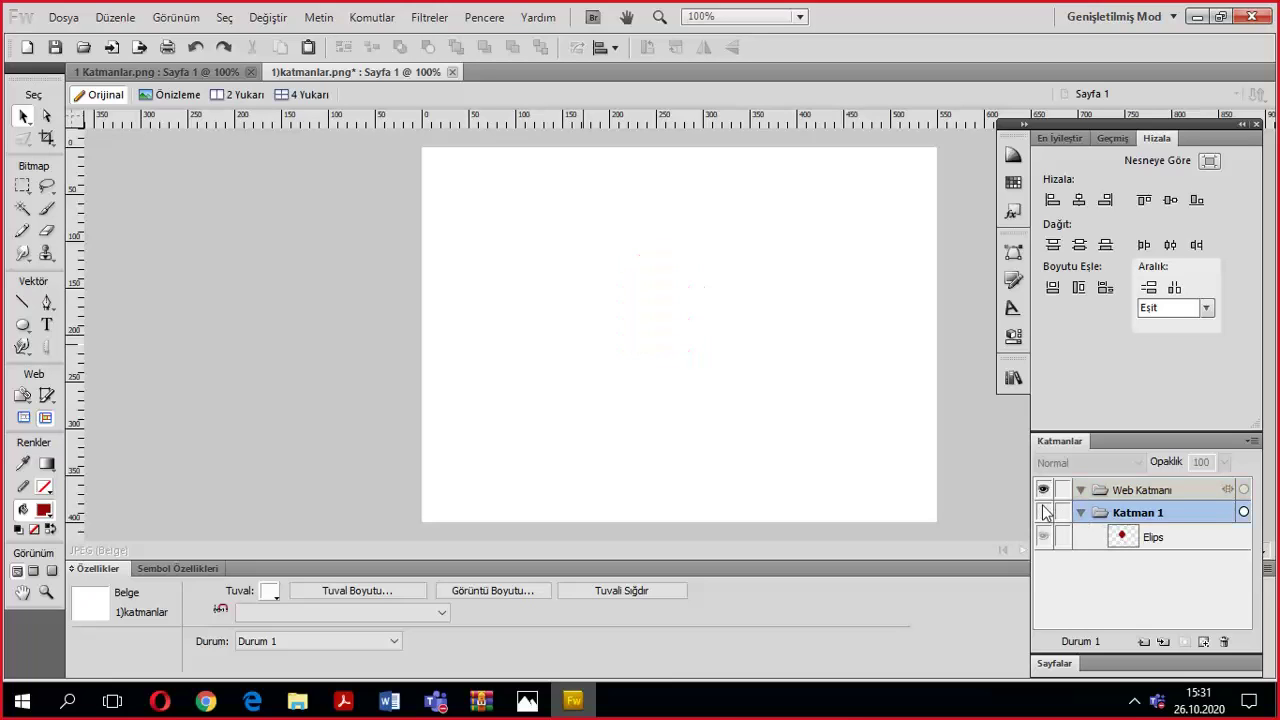
click(1043, 512)
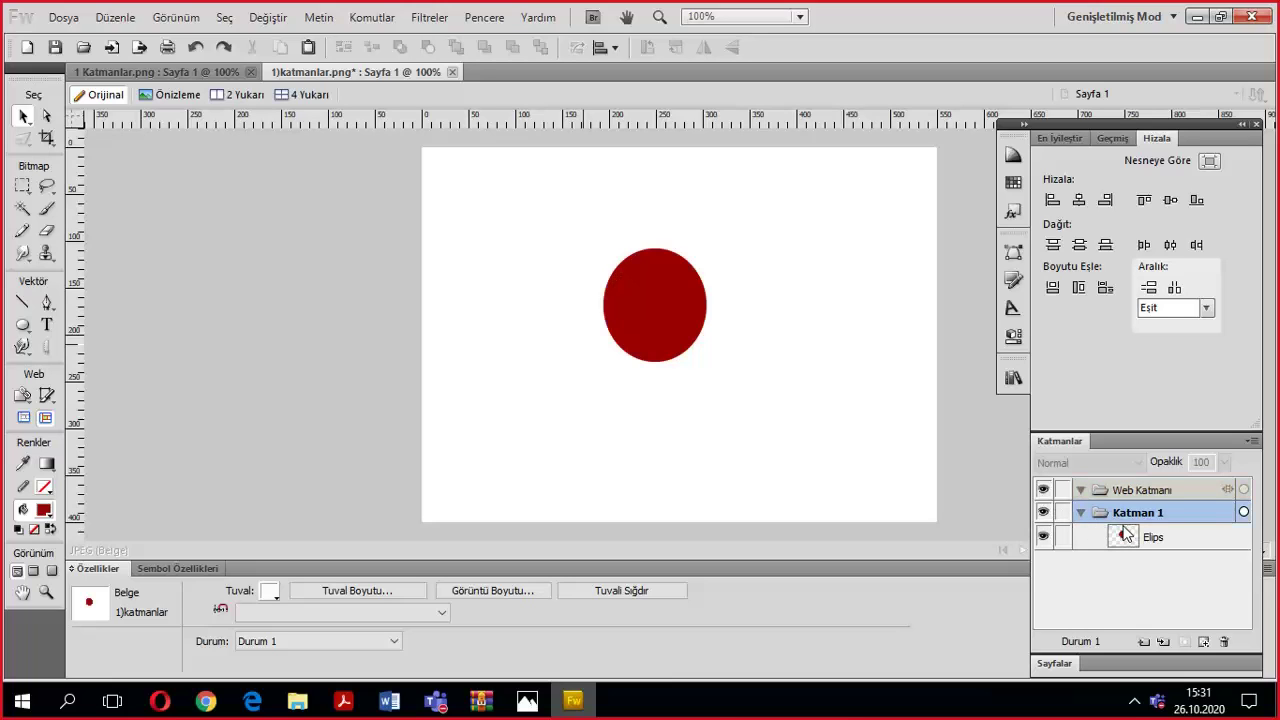
Add a sublayer inside Katman 1 and delete it.
click(1158, 642)
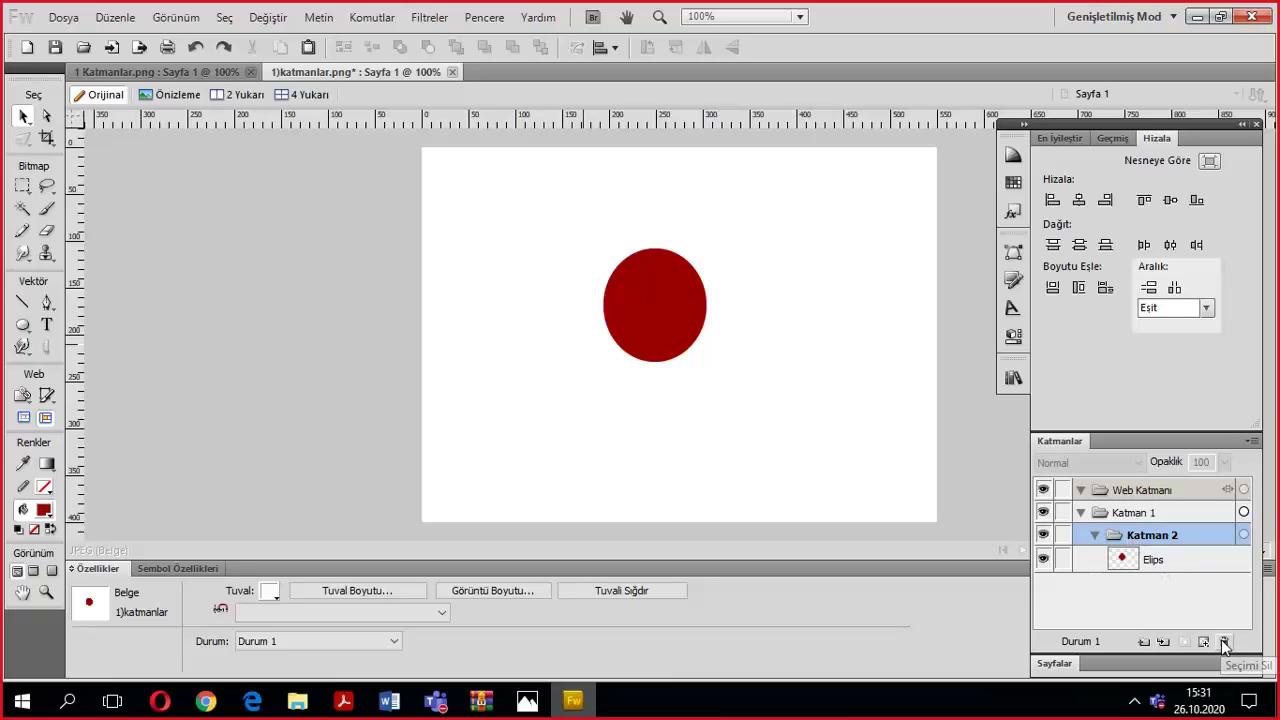
click(1224, 642)
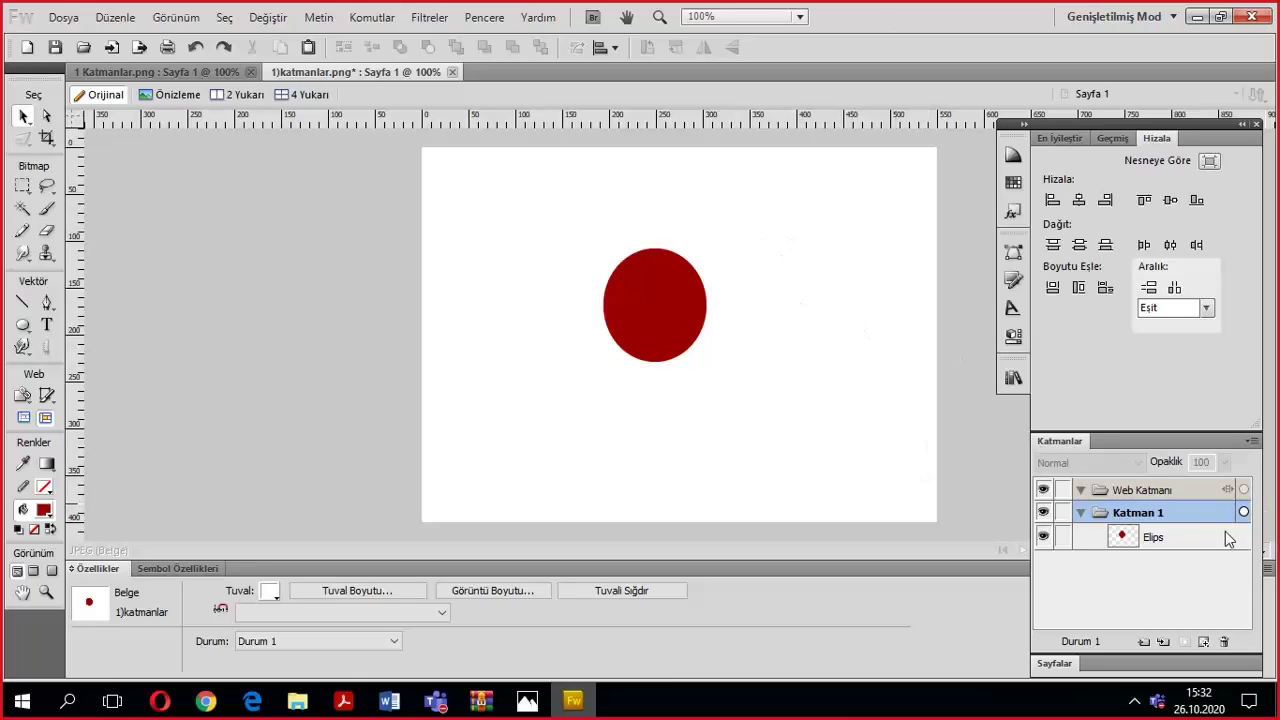
Add a new top-level layer directly above Katman 1.
click(1144, 642)
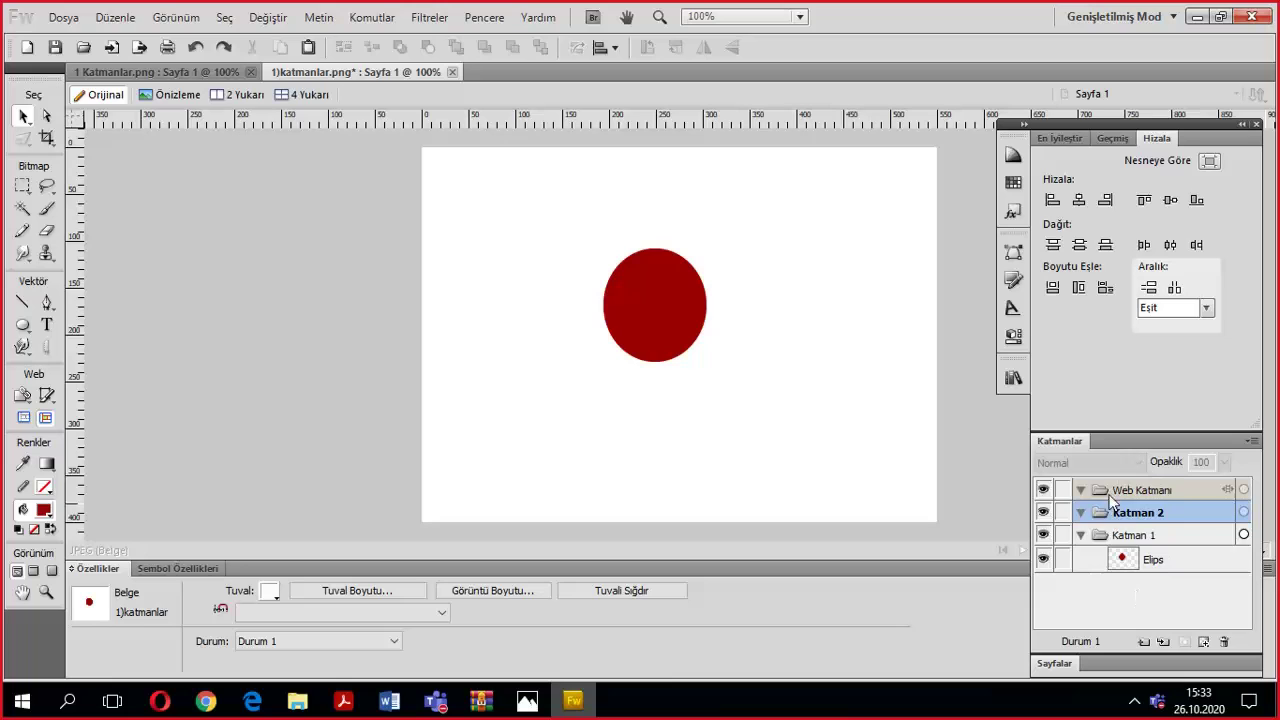
right_click(1075, 446)
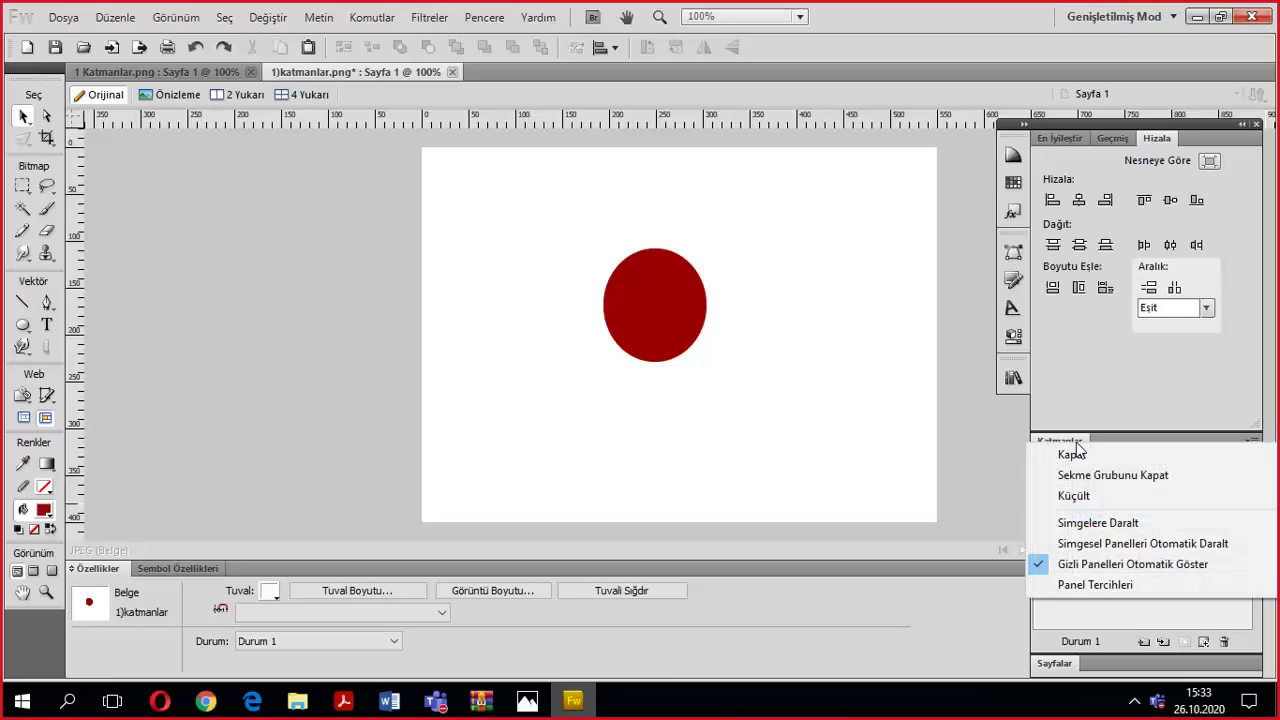
click(1133, 608)
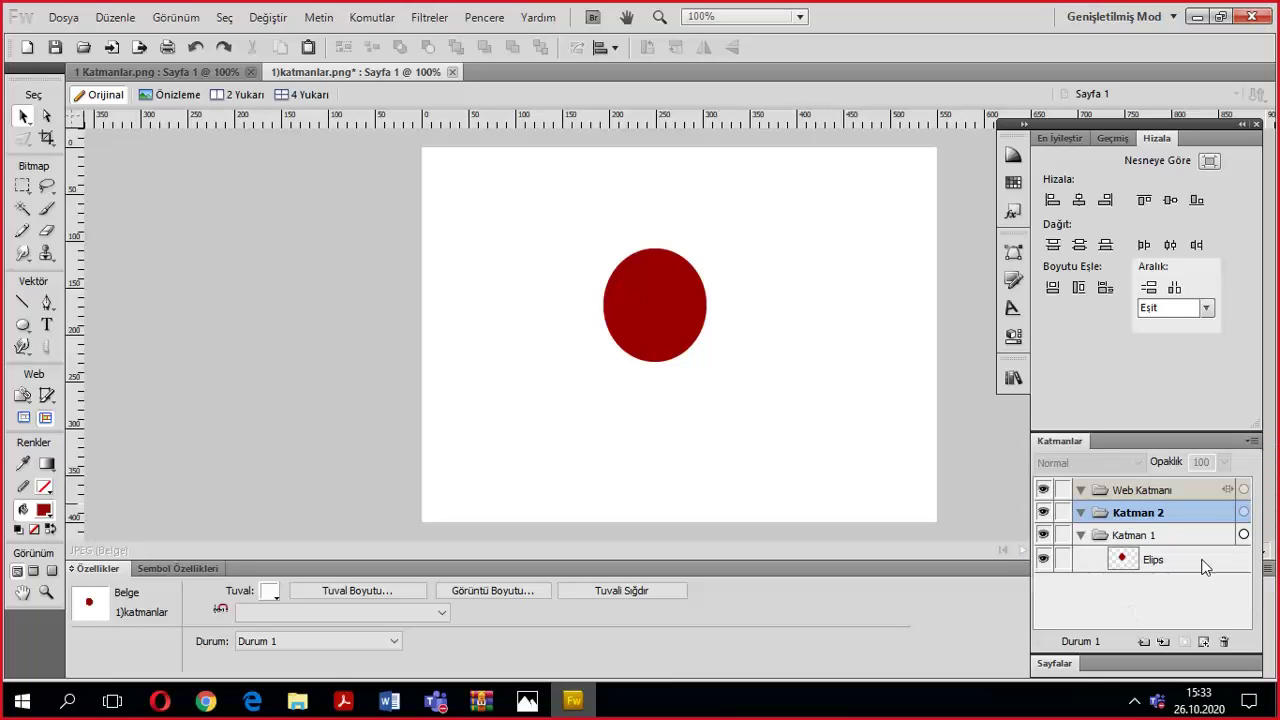
Create a layer above Katman 2, accepting the suggested name Katman 3 without sharing it across states.
click(1251, 442)
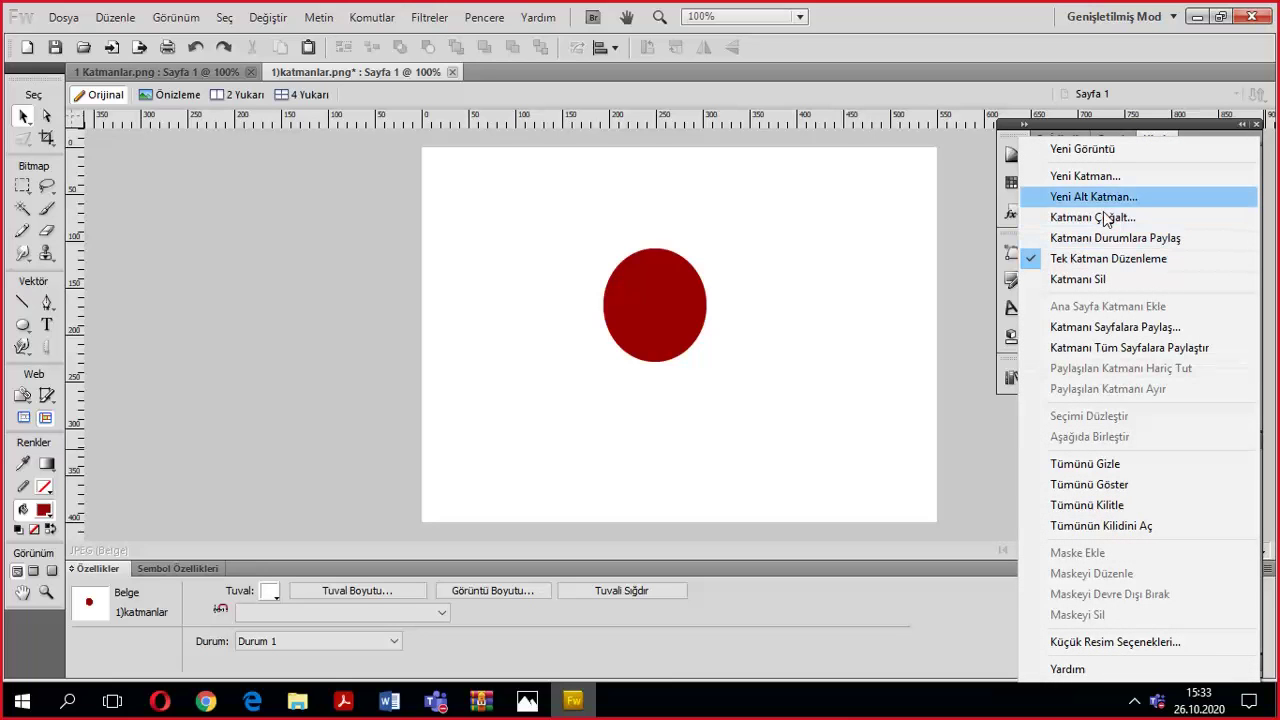
click(1093, 180)
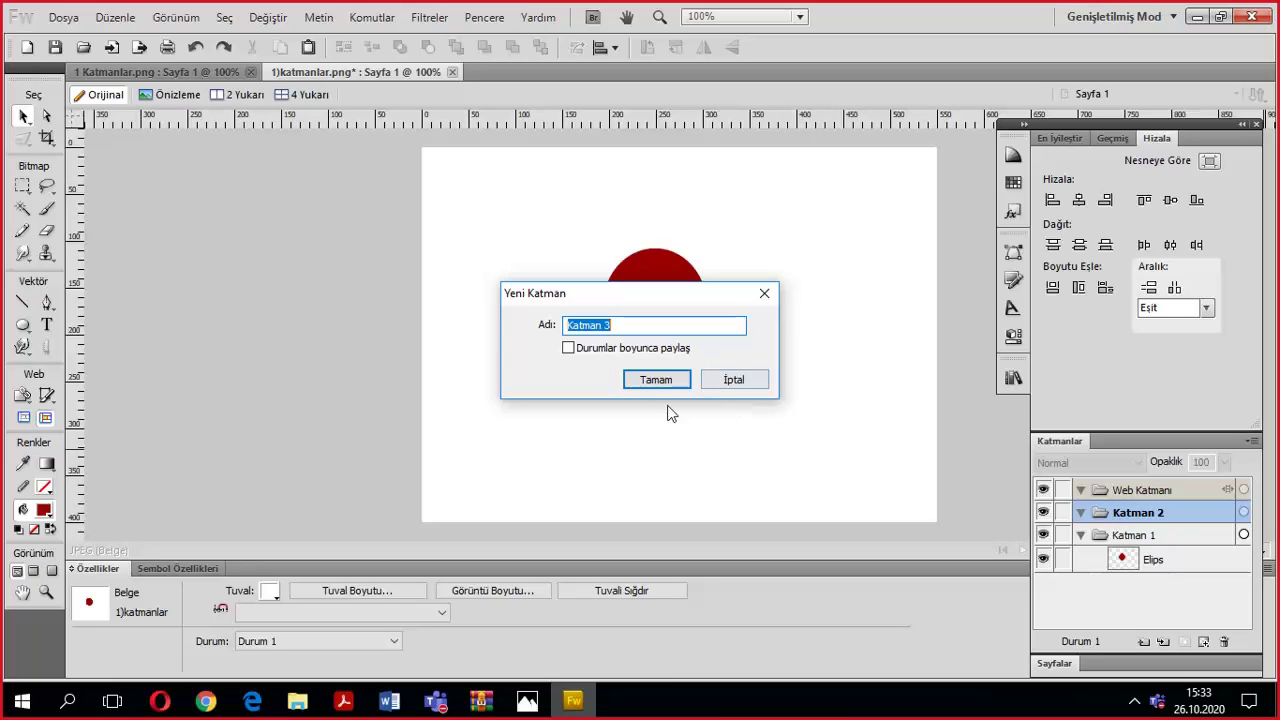
click(646, 382)
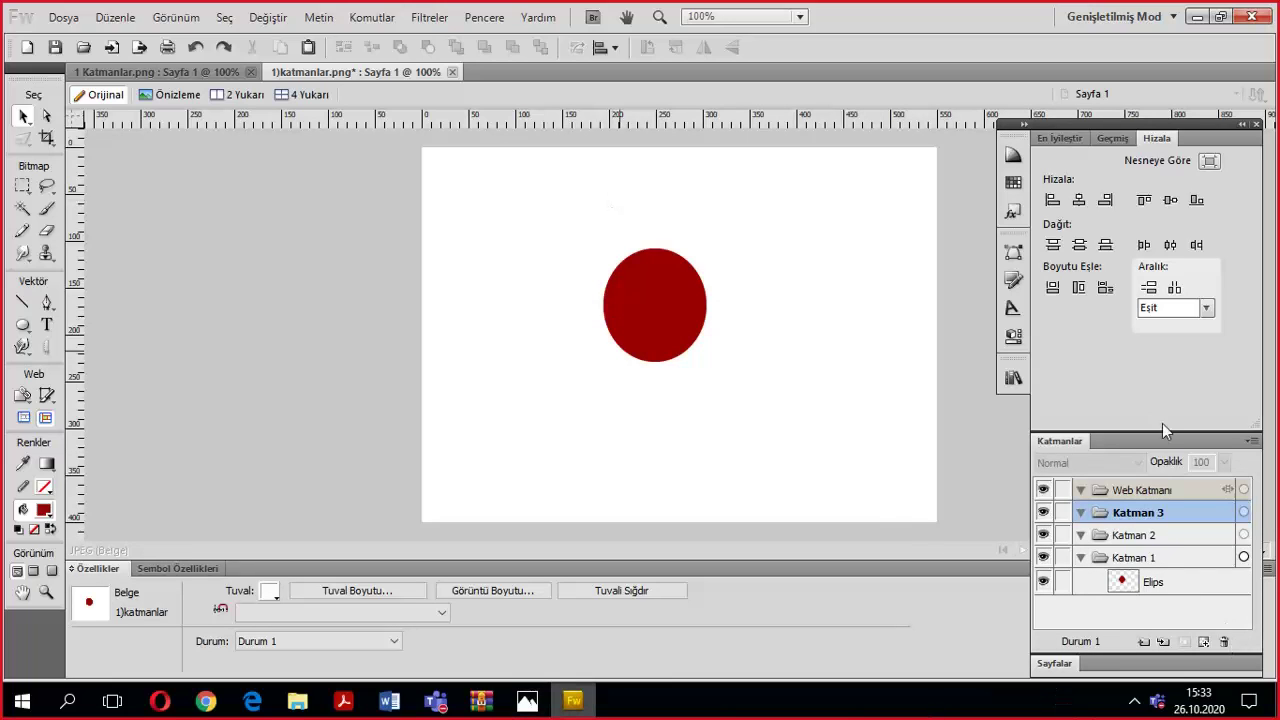
Create a layer above Katman 3, accepting the suggested name Katman 4 without sharing it across states.
right_click(1170, 512)
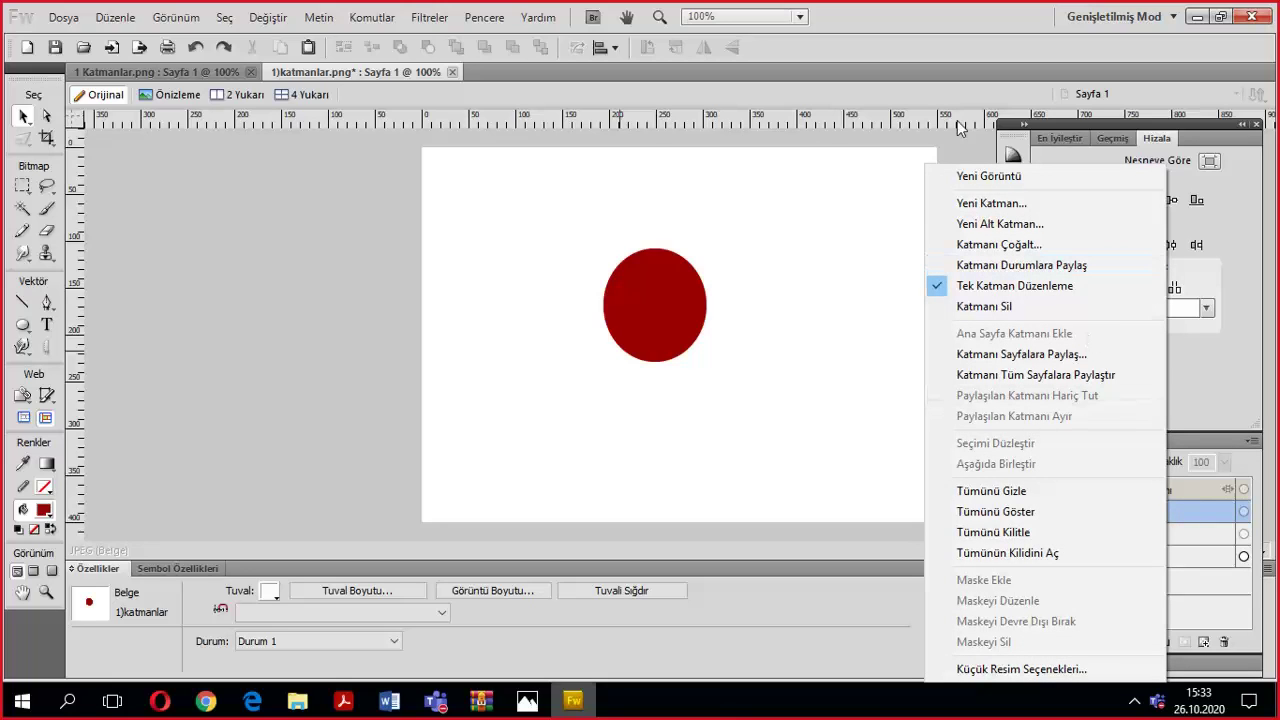
click(1000, 204)
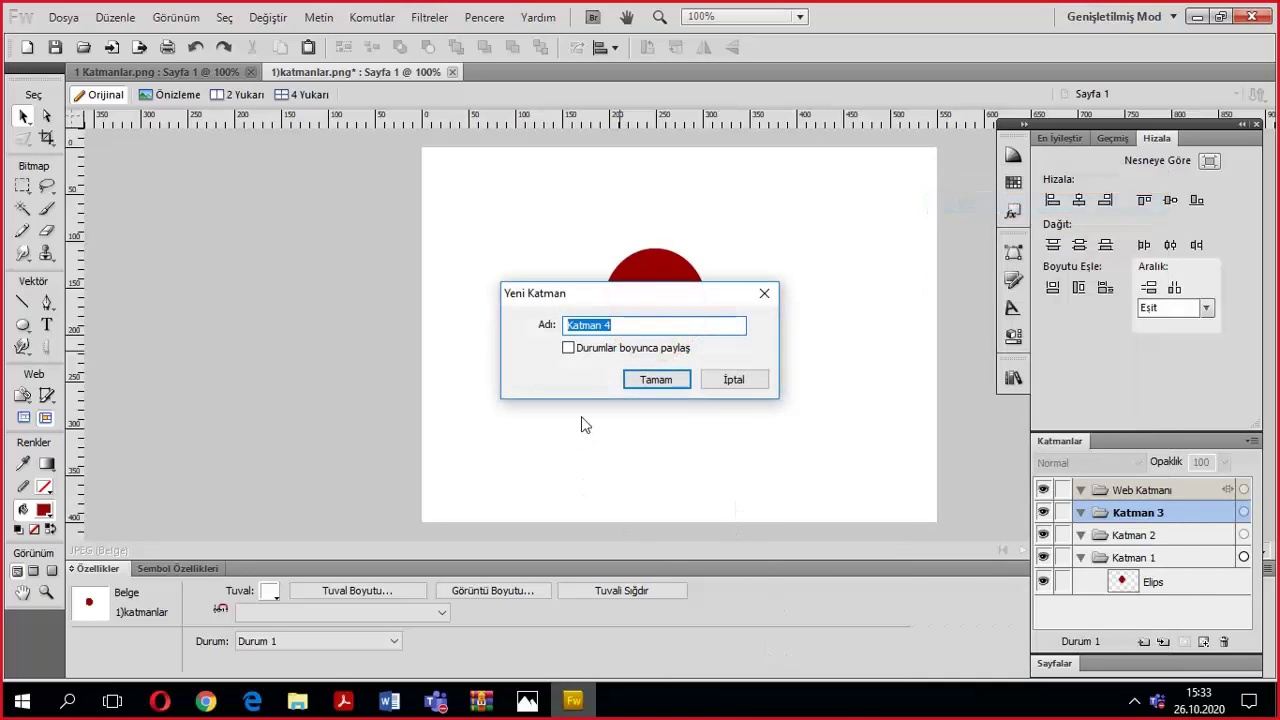
click(651, 381)
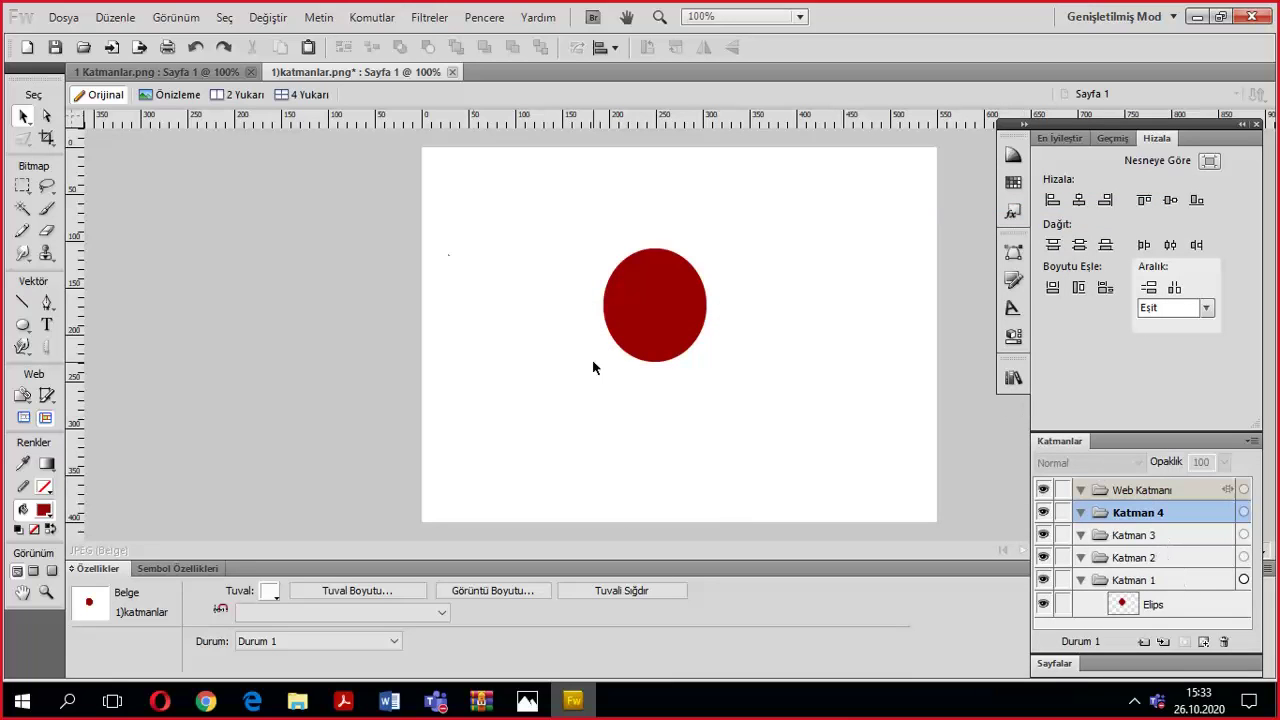
Insert a new layer above Katman 4 and repeat the insertion to add a second one.
click(133, 22)
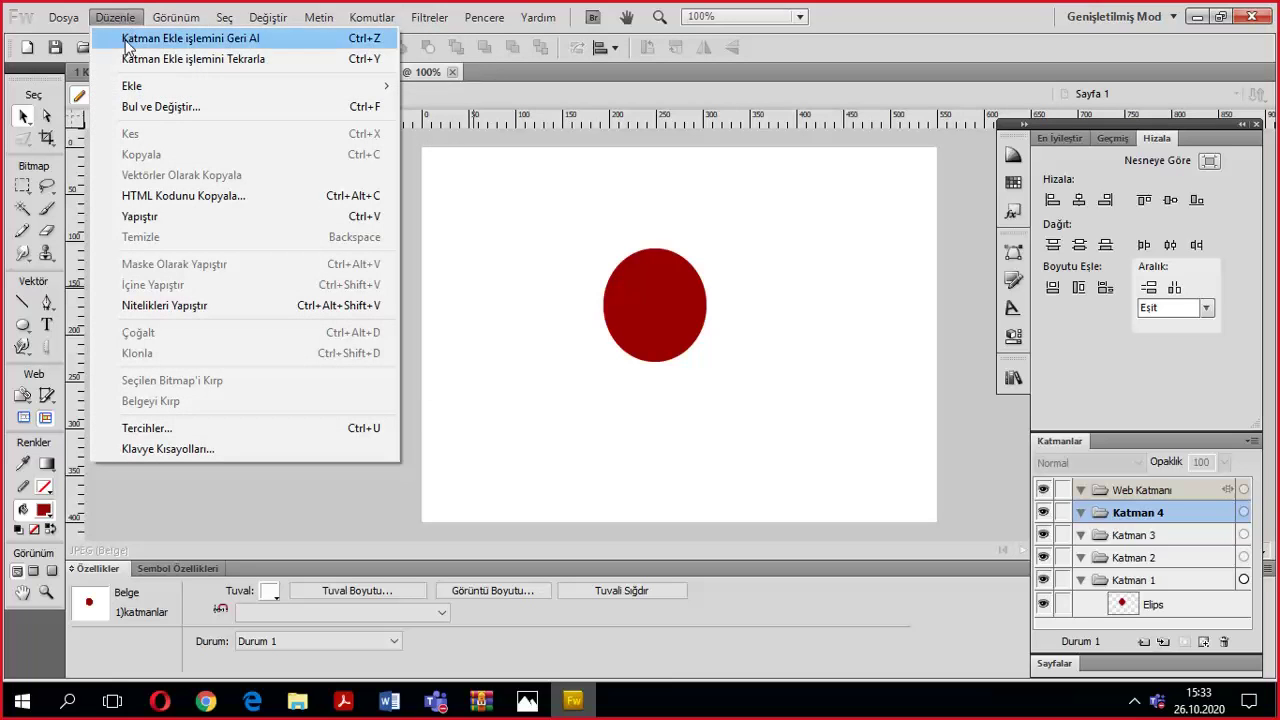
mouse_move(130, 88)
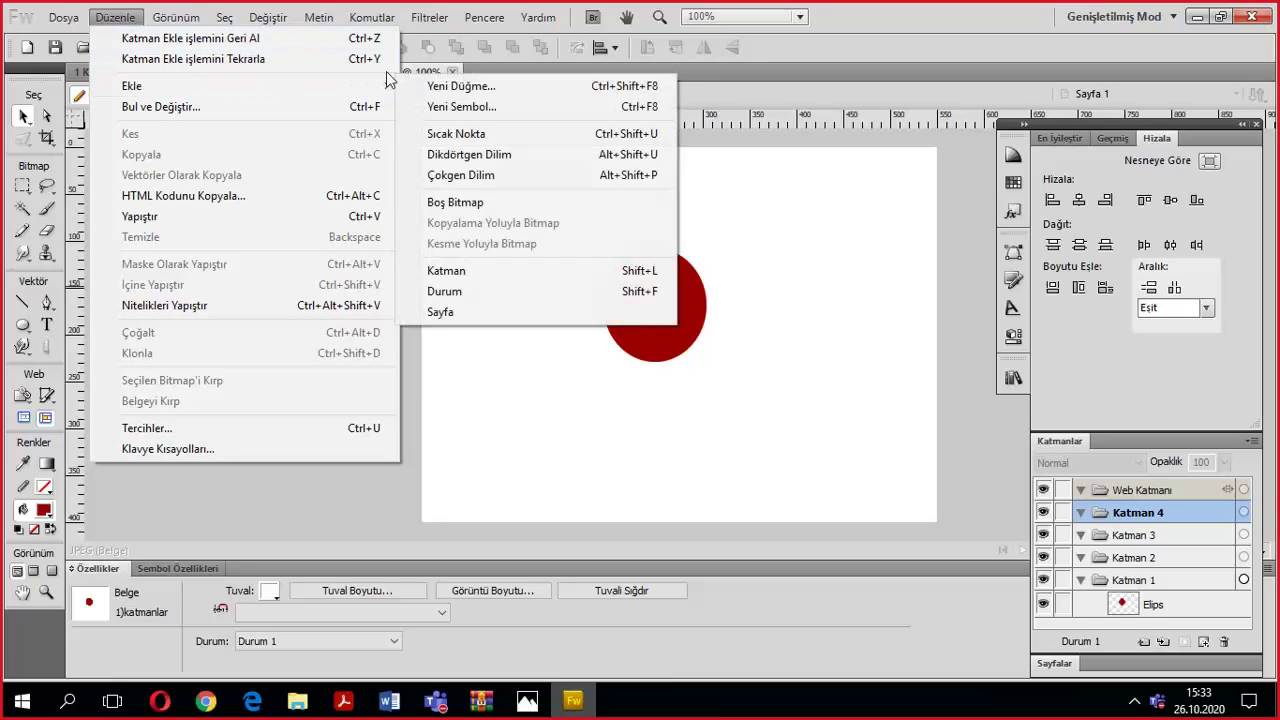
click(446, 271)
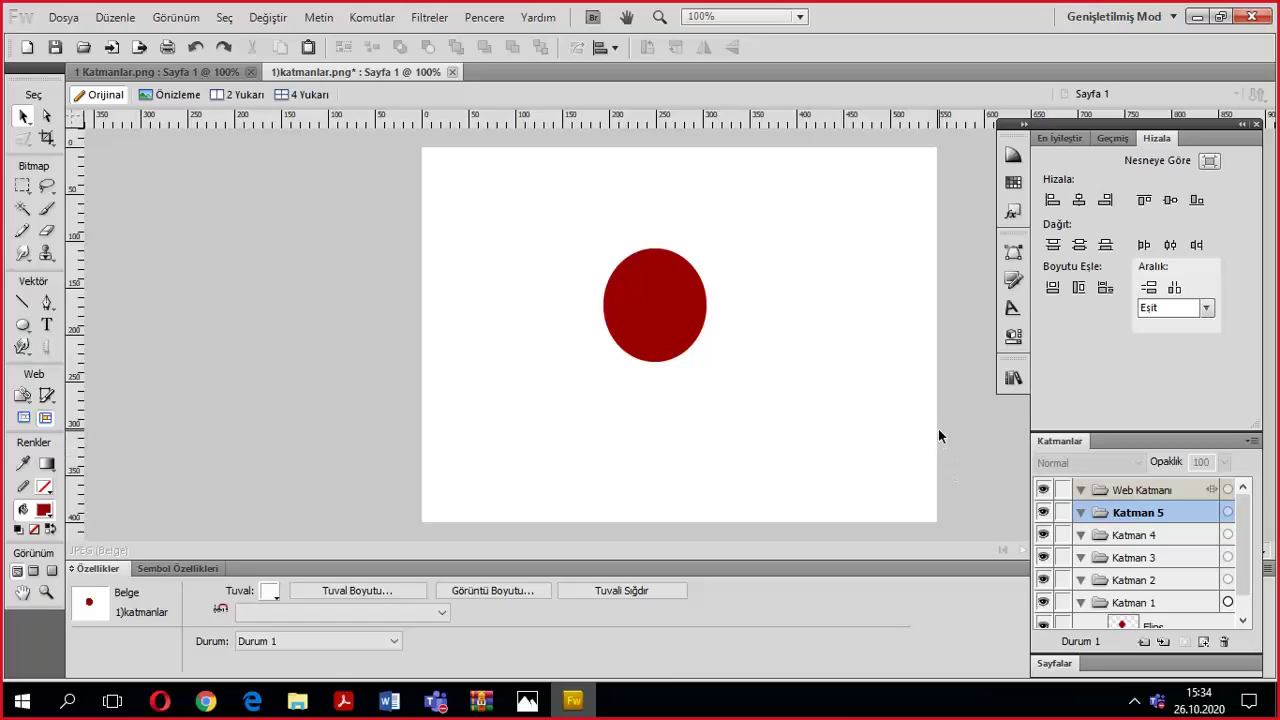
key(ctrl+y)
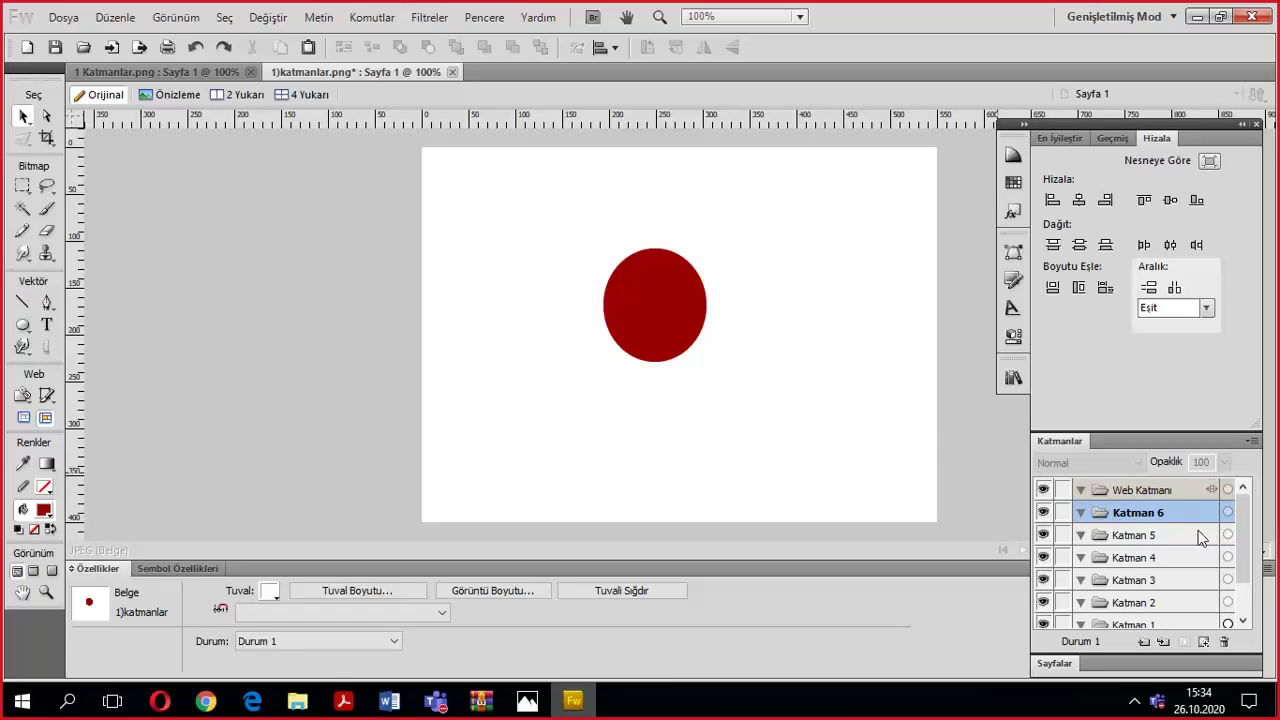
Delete the layers Katman 6, Katman 5, Katman 4, Katman 3 and Katman 2.
scroll(1201, 539, down, 2)
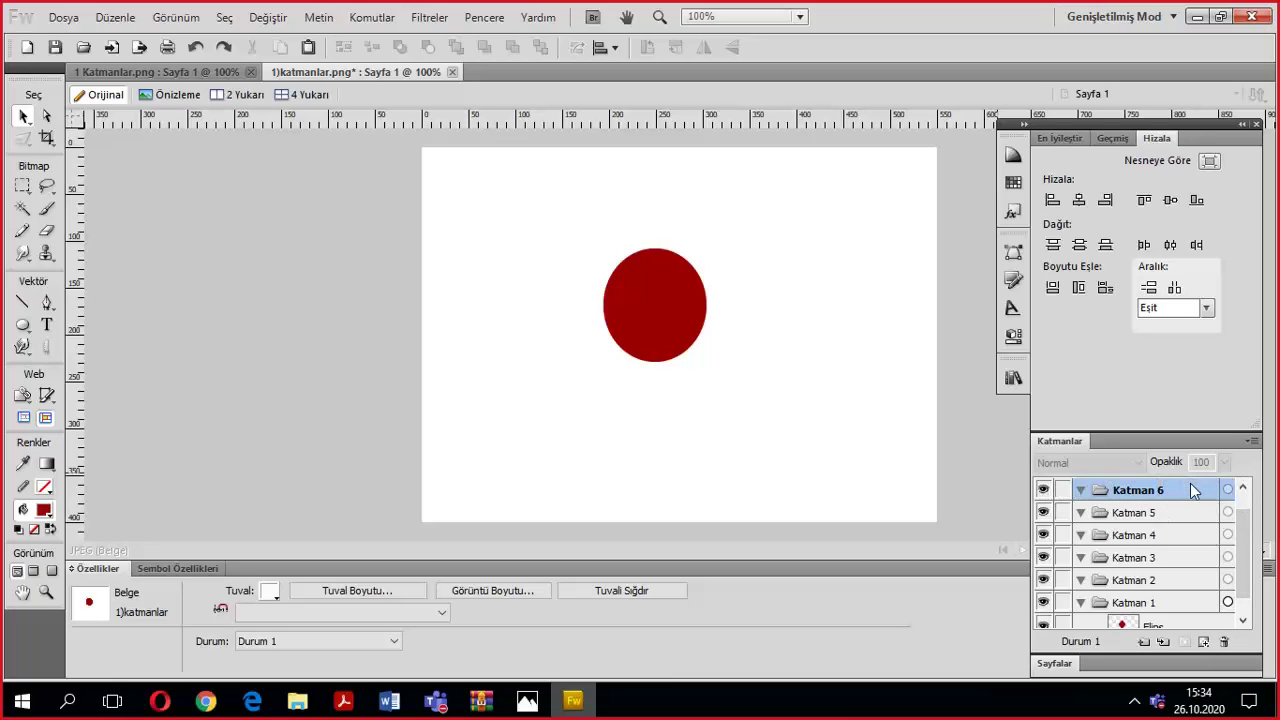
click(1224, 645)
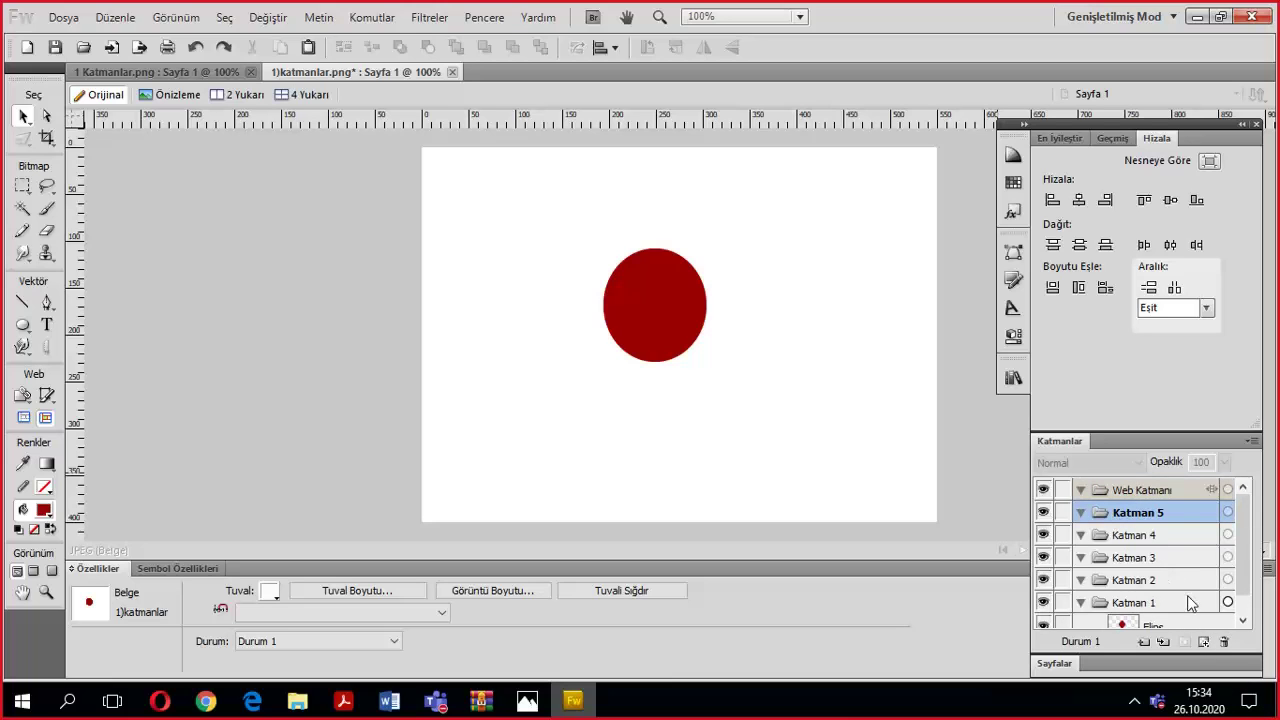
click(1224, 642)
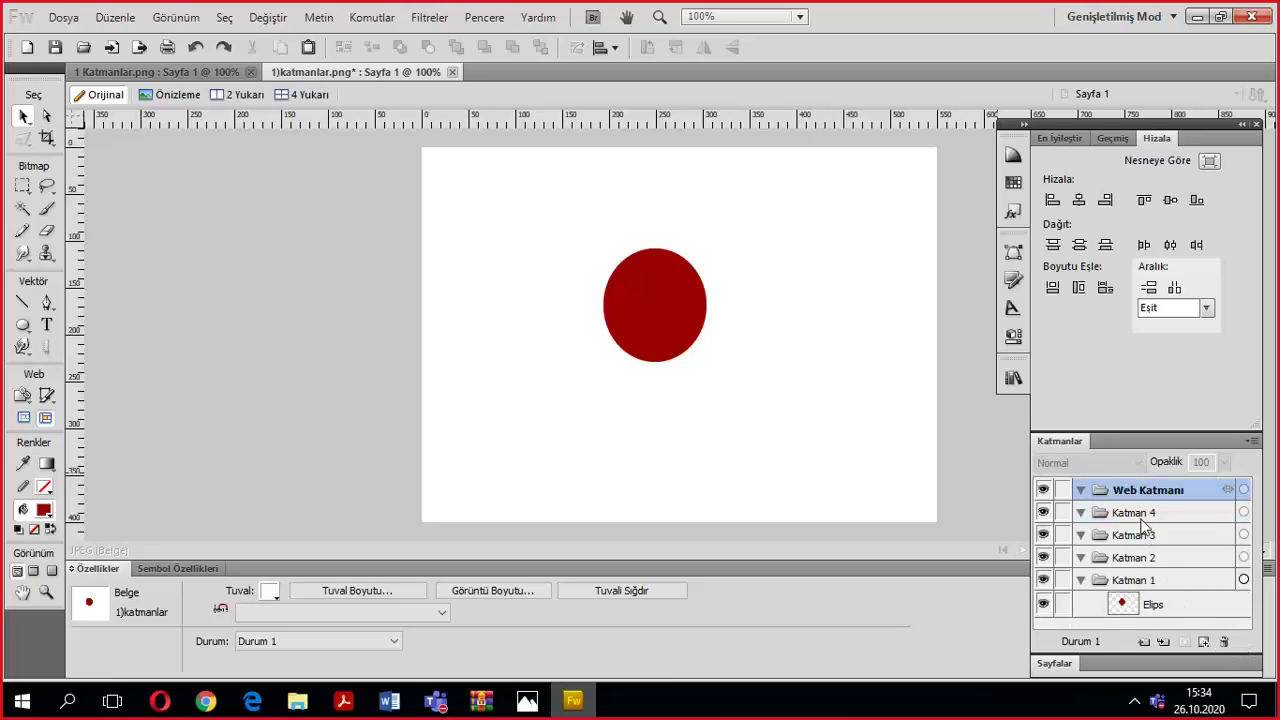
click(1140, 516)
click(1224, 642)
click(1128, 515)
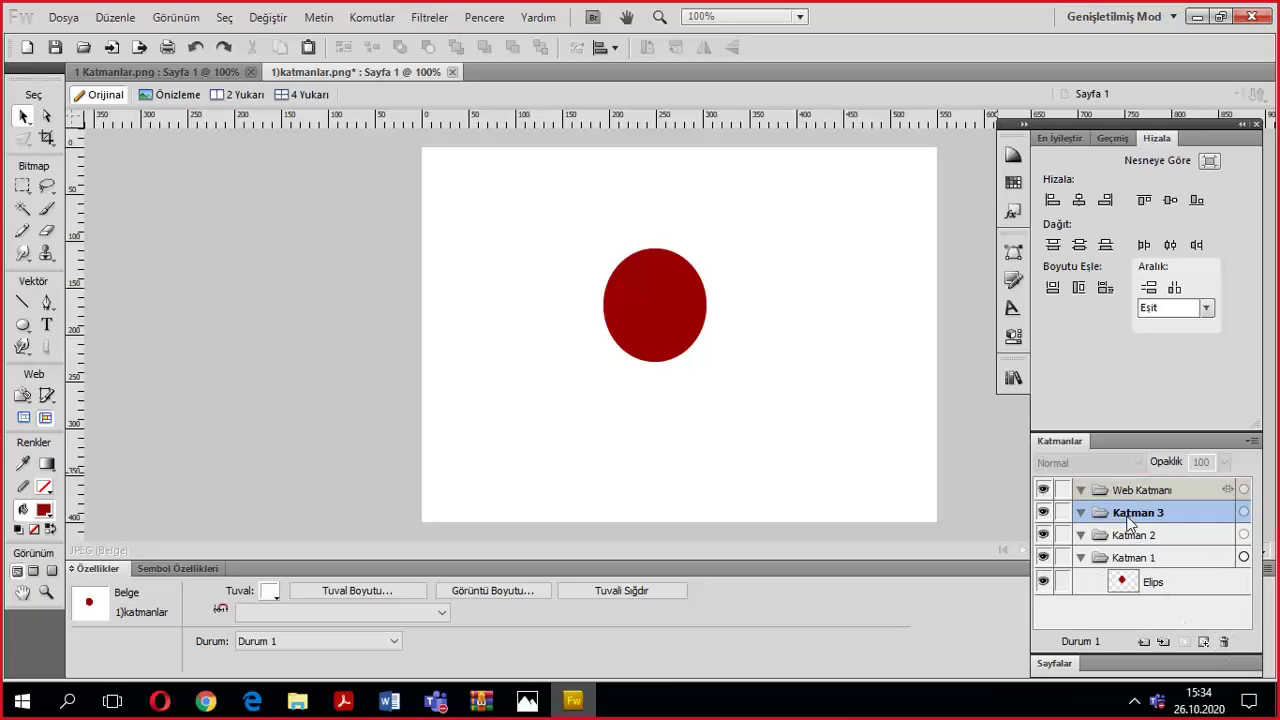
click(1227, 645)
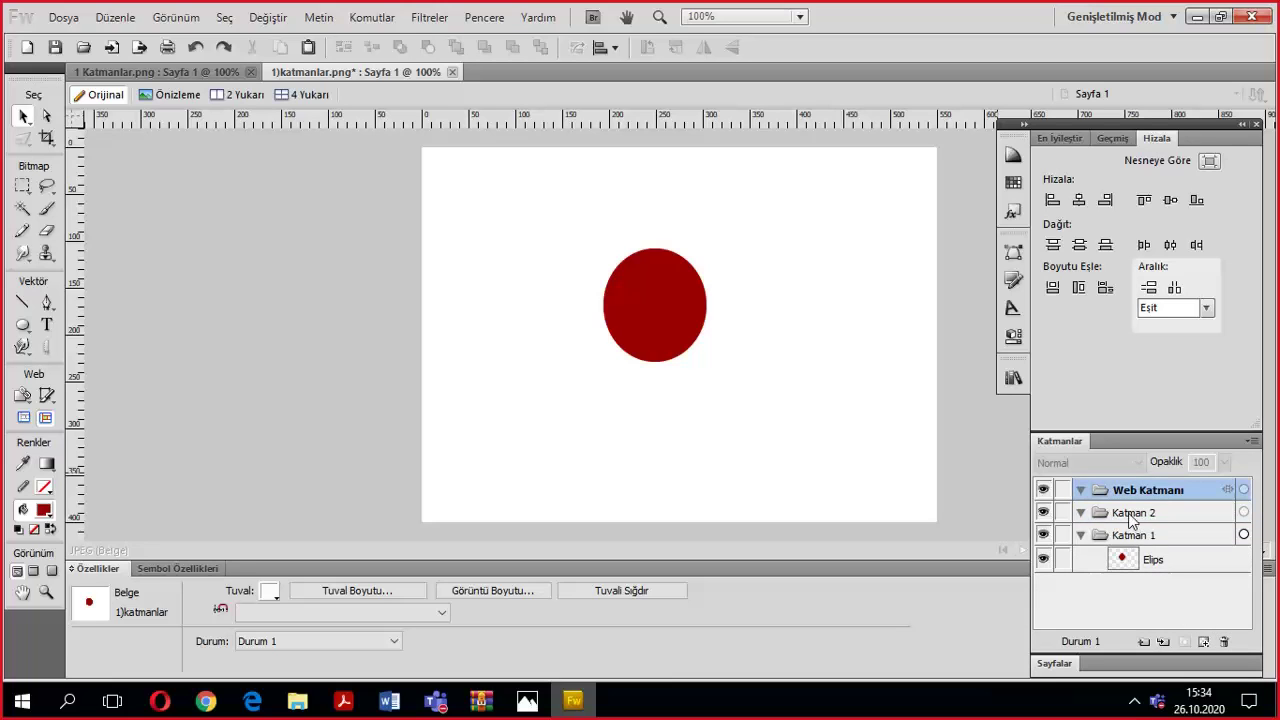
click(1130, 513)
click(1226, 643)
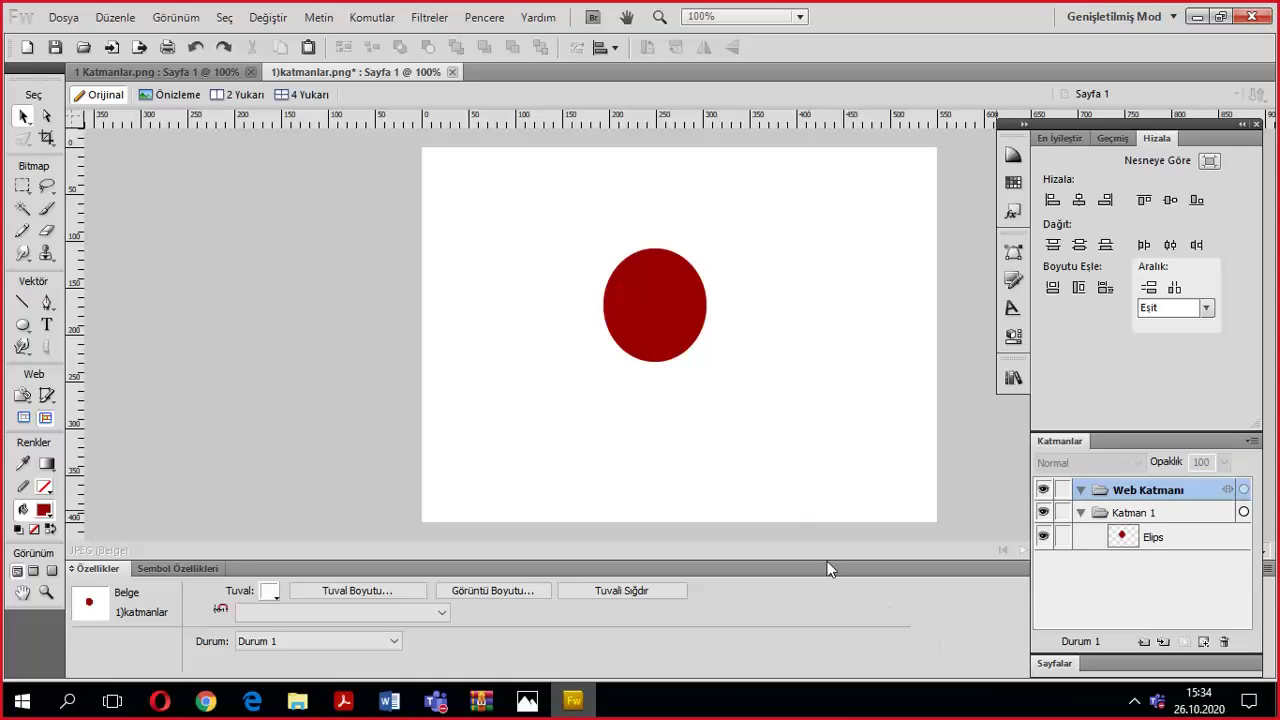
Draw a rectangle about 273 by 67 px across the red ellipse on Katman 1 and fill it with dark green.
drag(640, 308, 672, 320)
click(1120, 540)
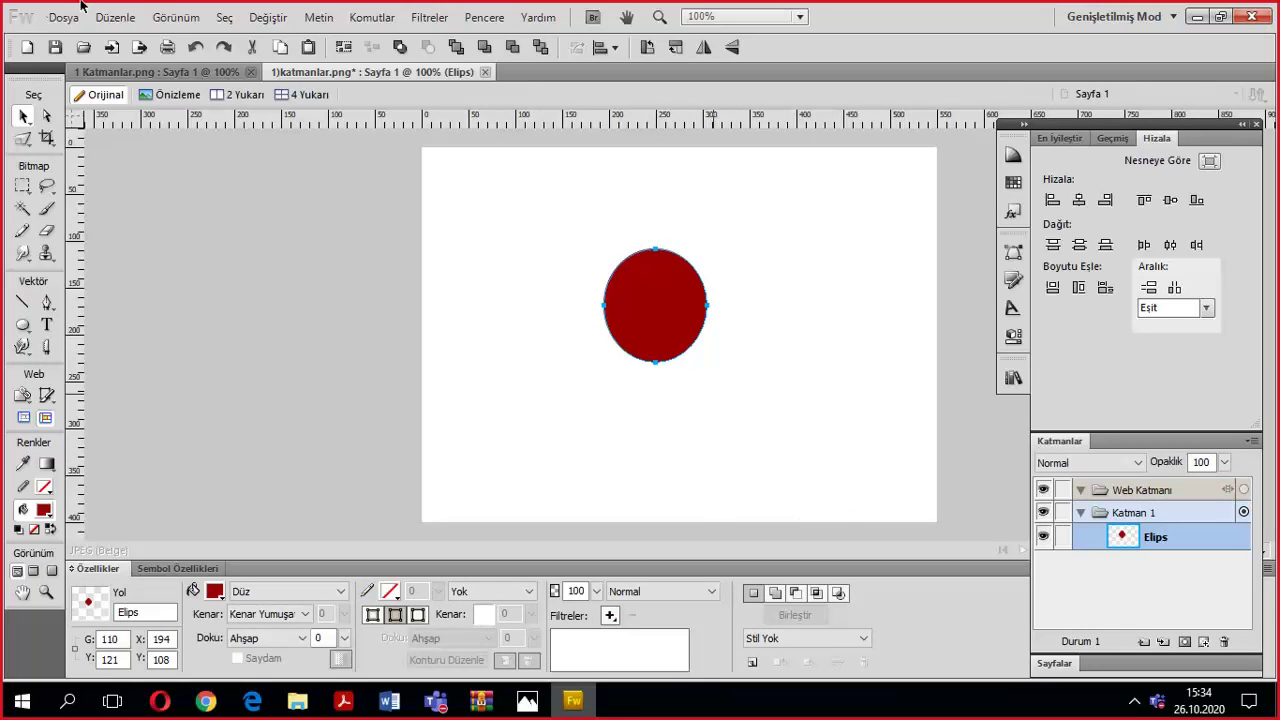
click(22, 325)
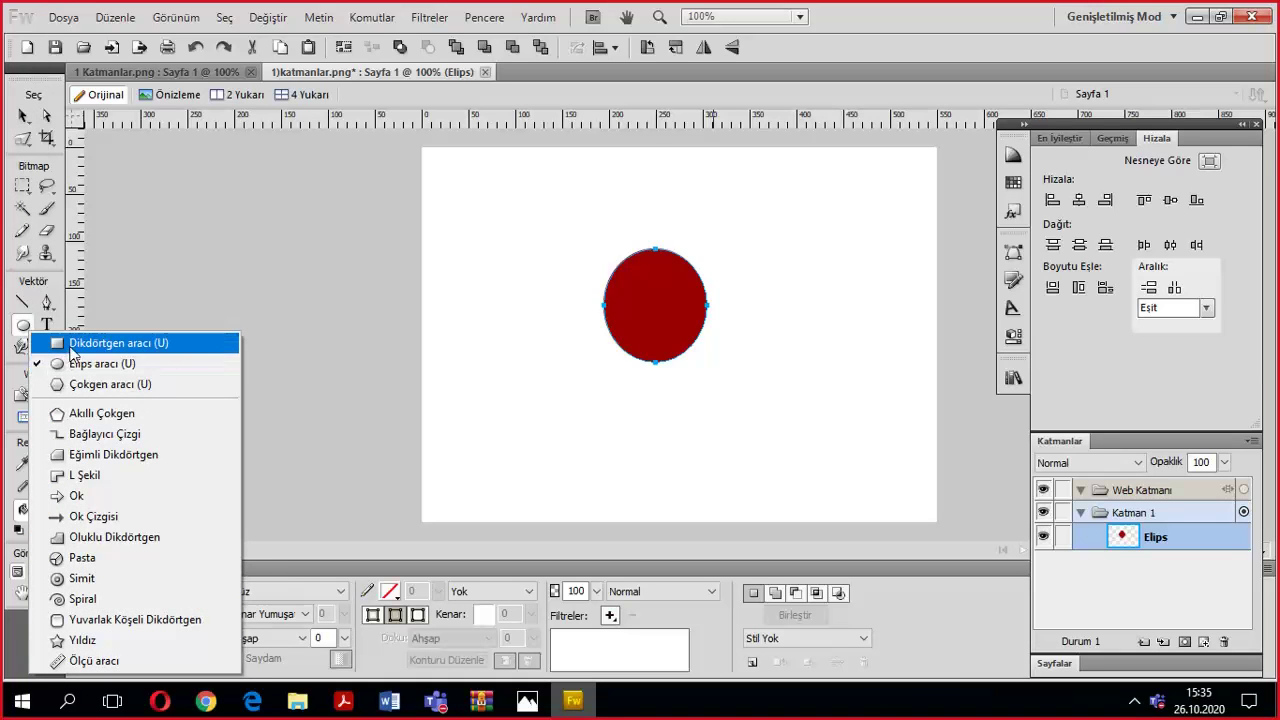
click(72, 345)
drag(530, 272, 786, 334)
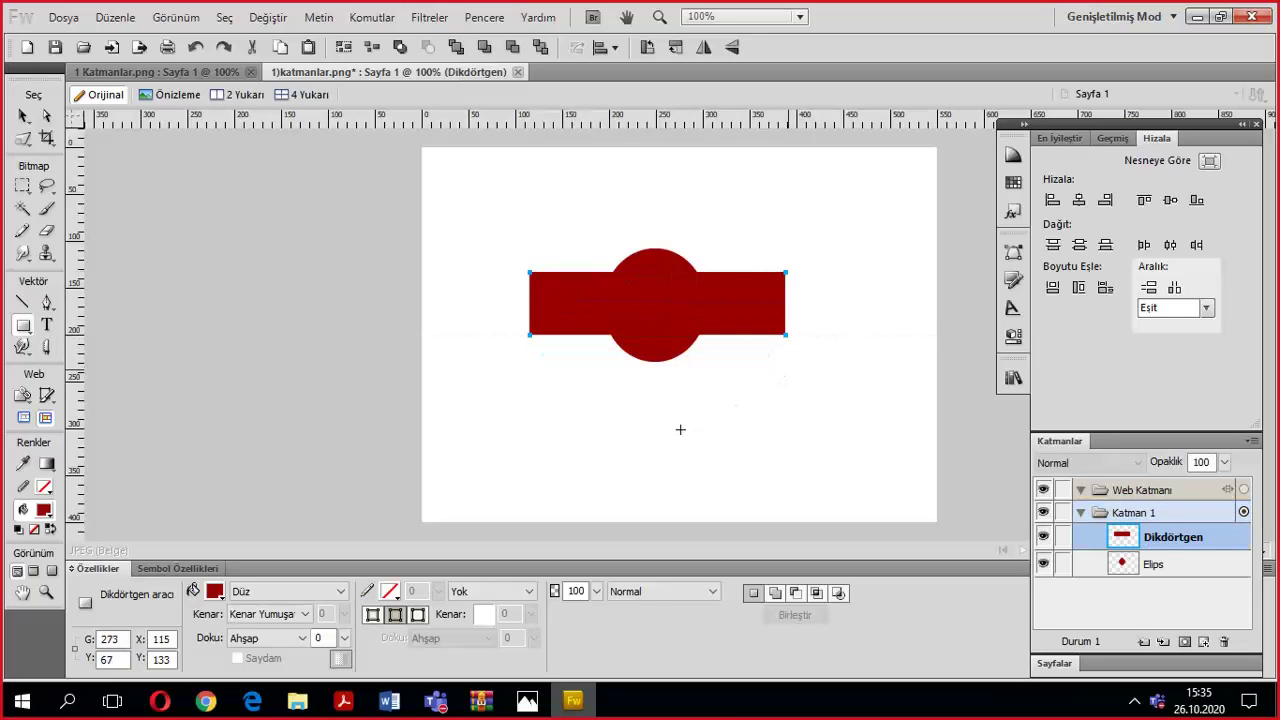
click(45, 511)
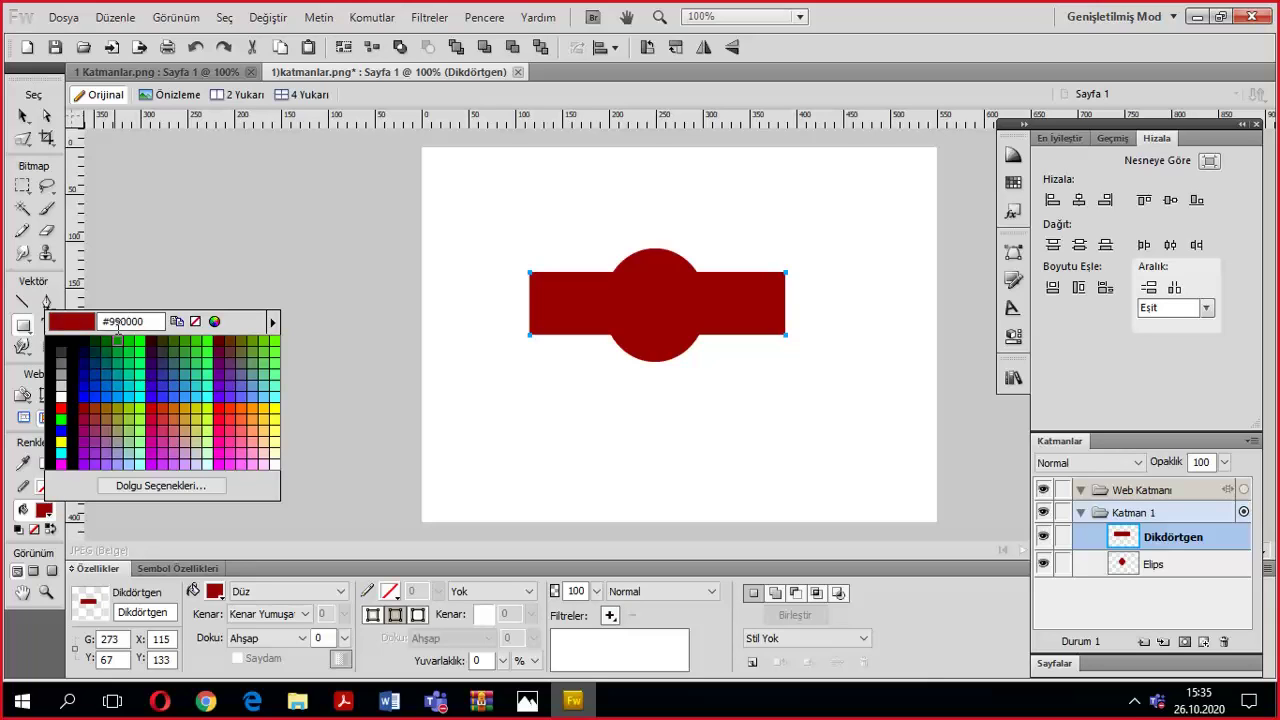
click(108, 336)
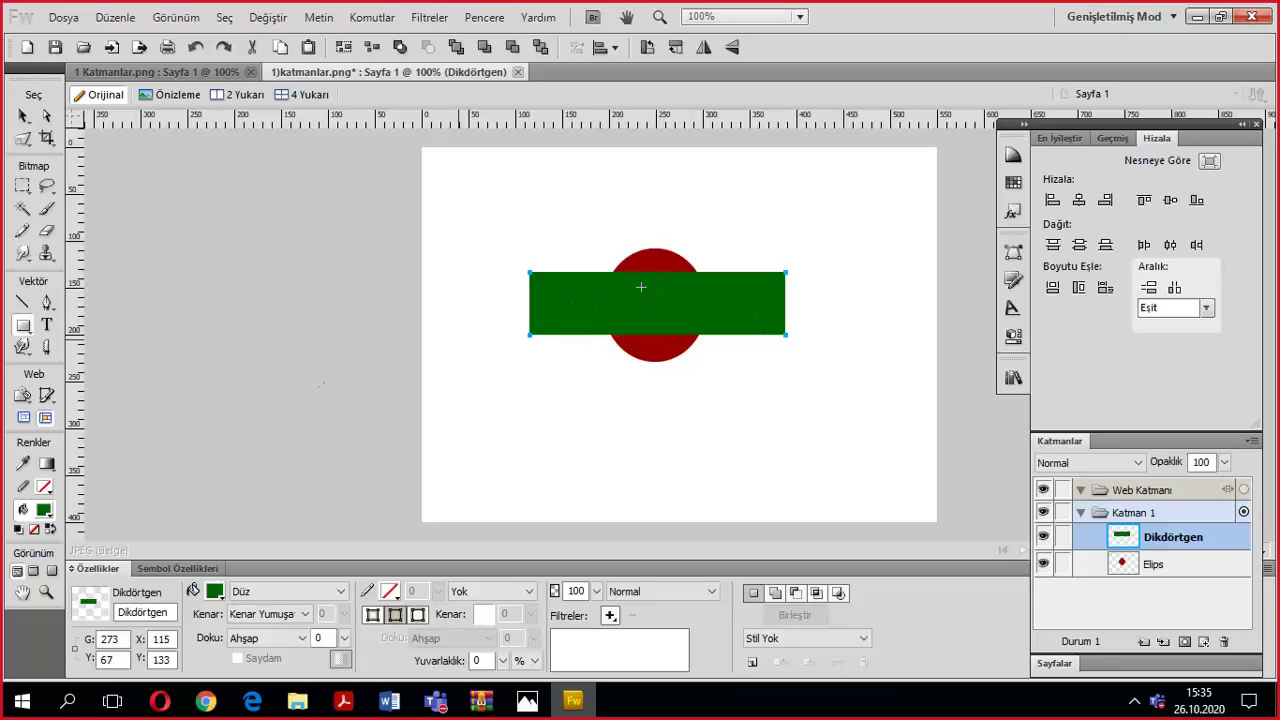
Give the green rectangle a blue #003399 outline with a stroke width of 6.
click(44, 488)
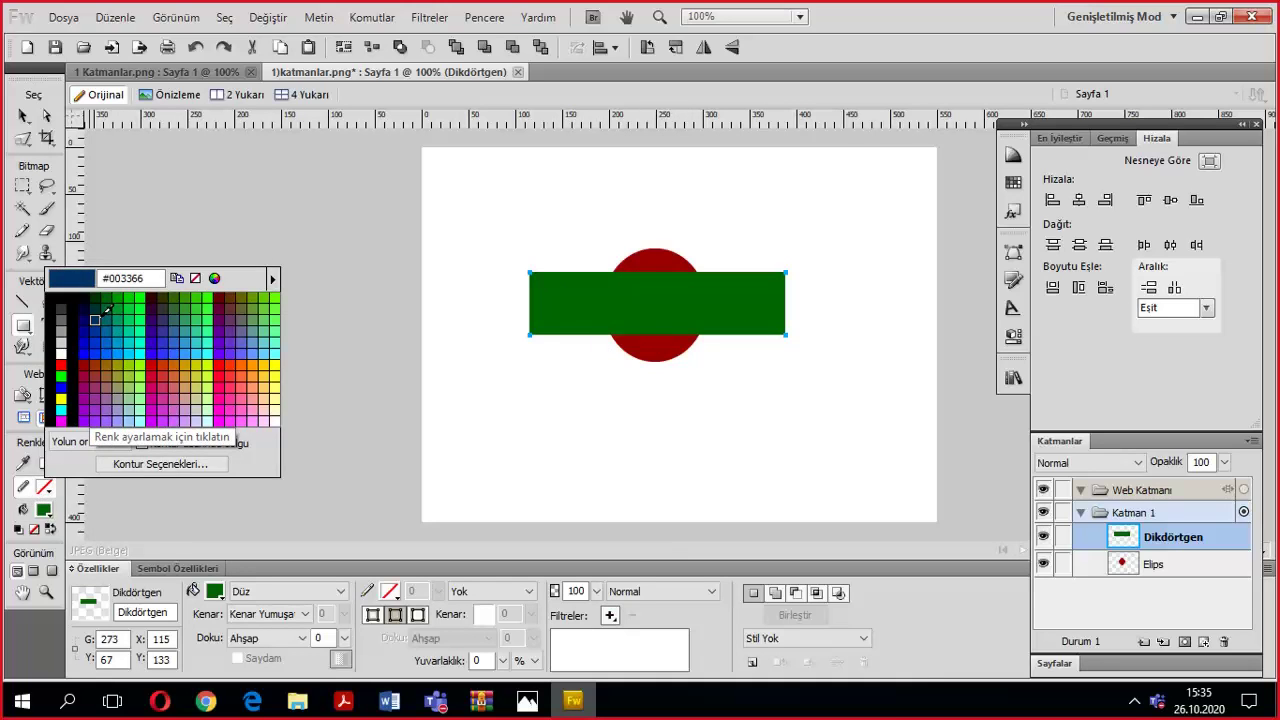
click(96, 320)
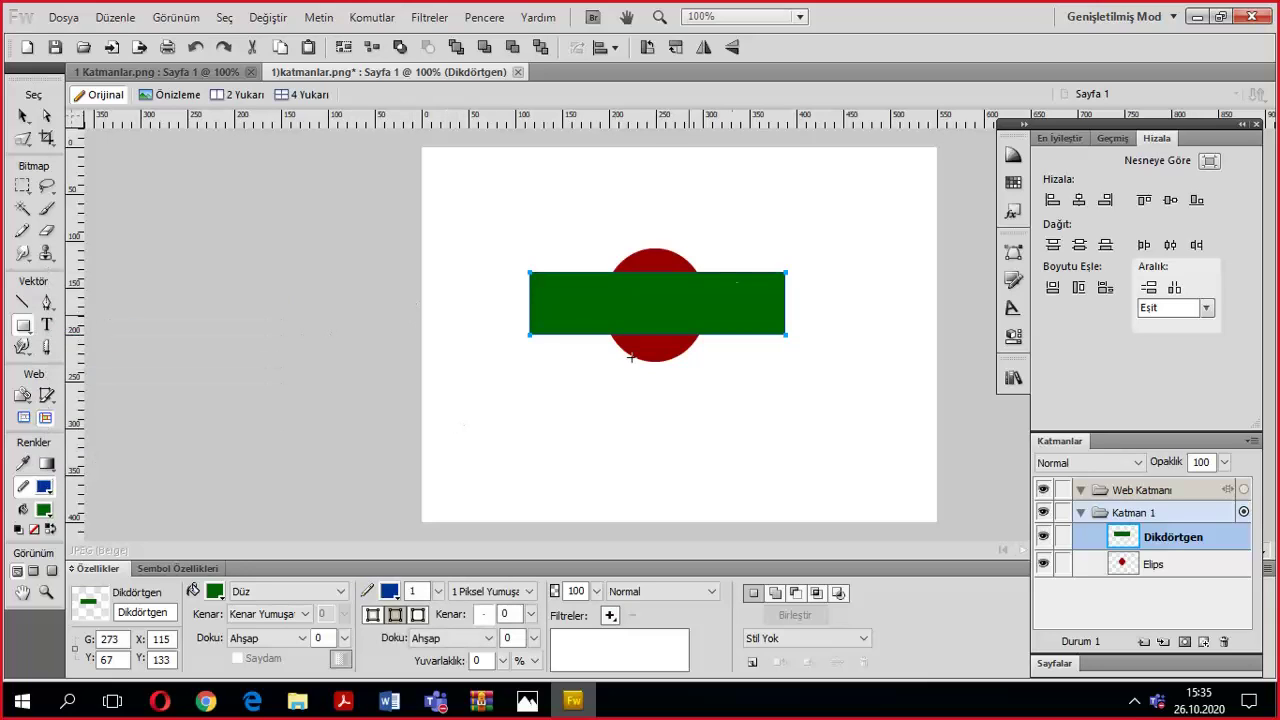
click(440, 592)
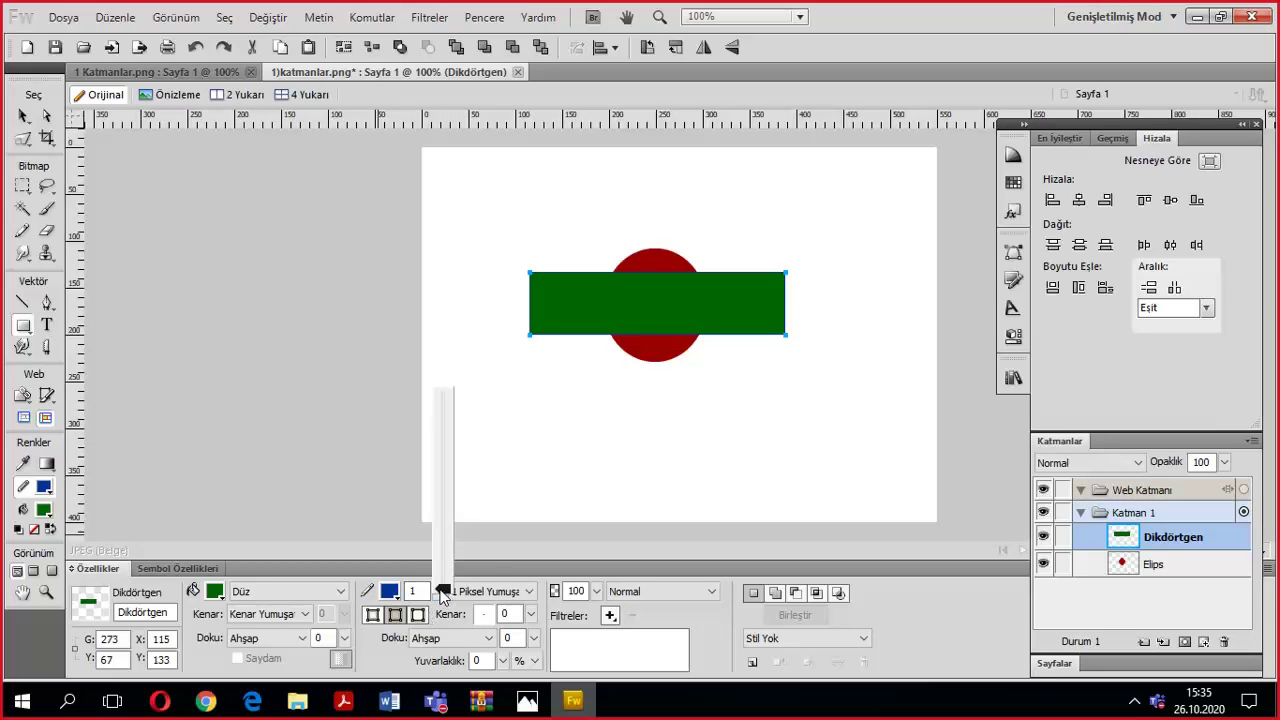
drag(444, 592, 448, 570)
key(Tab)
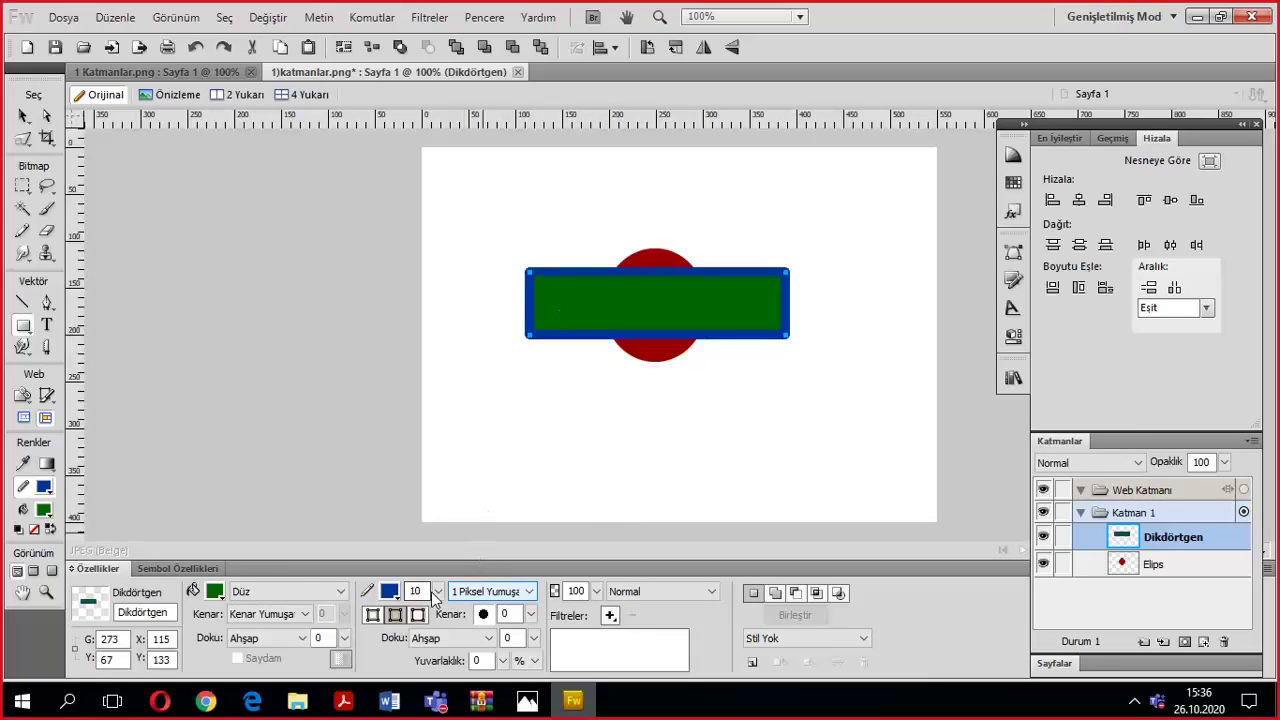
drag(435, 594, 450, 596)
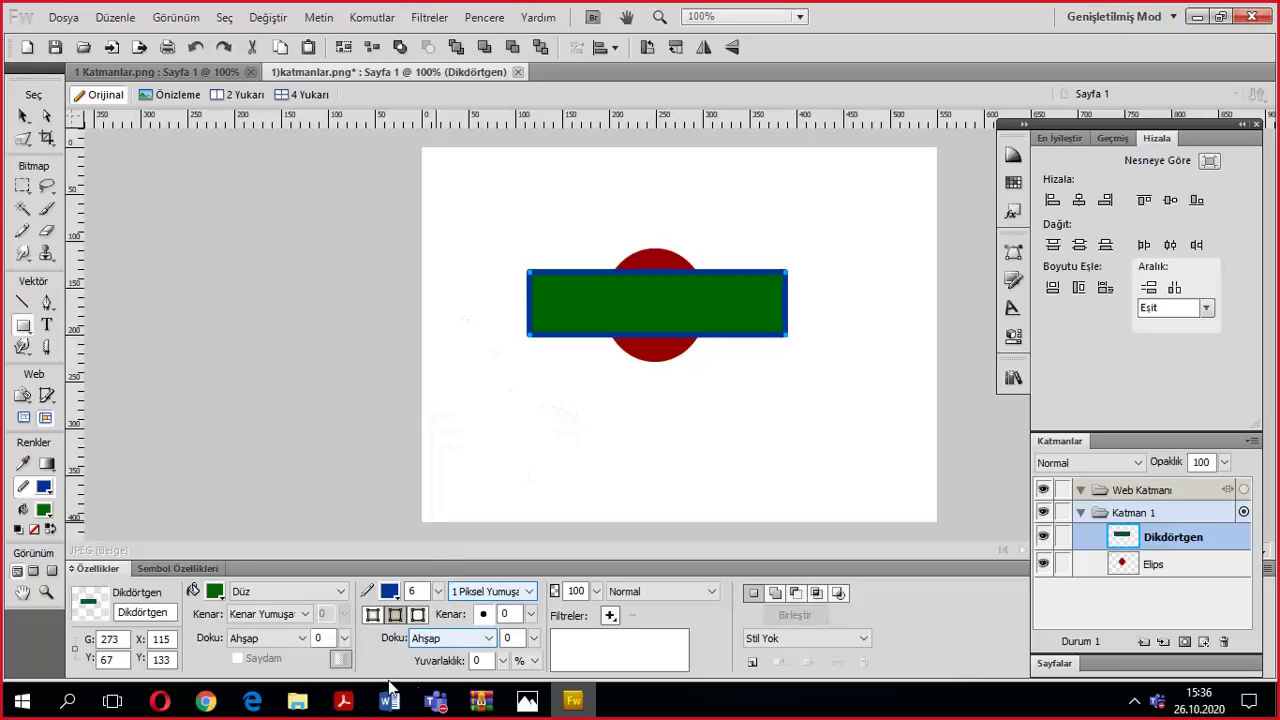
click(441, 705)
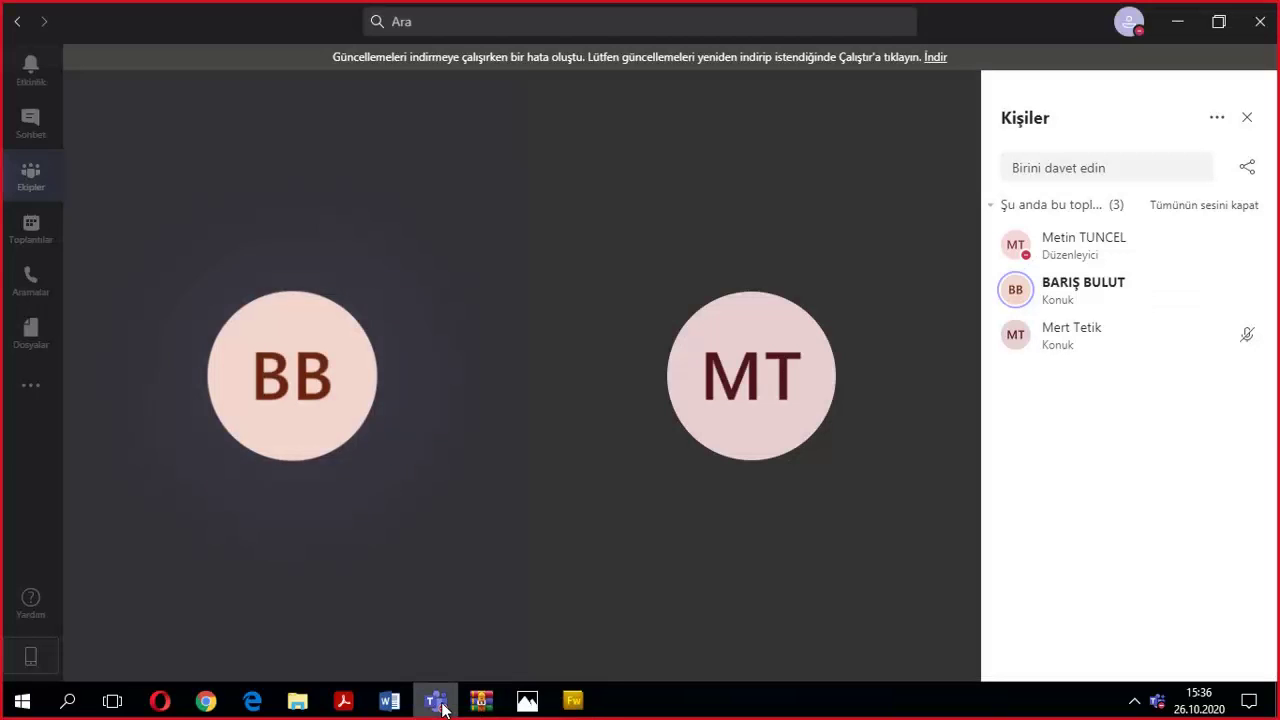
click(441, 705)
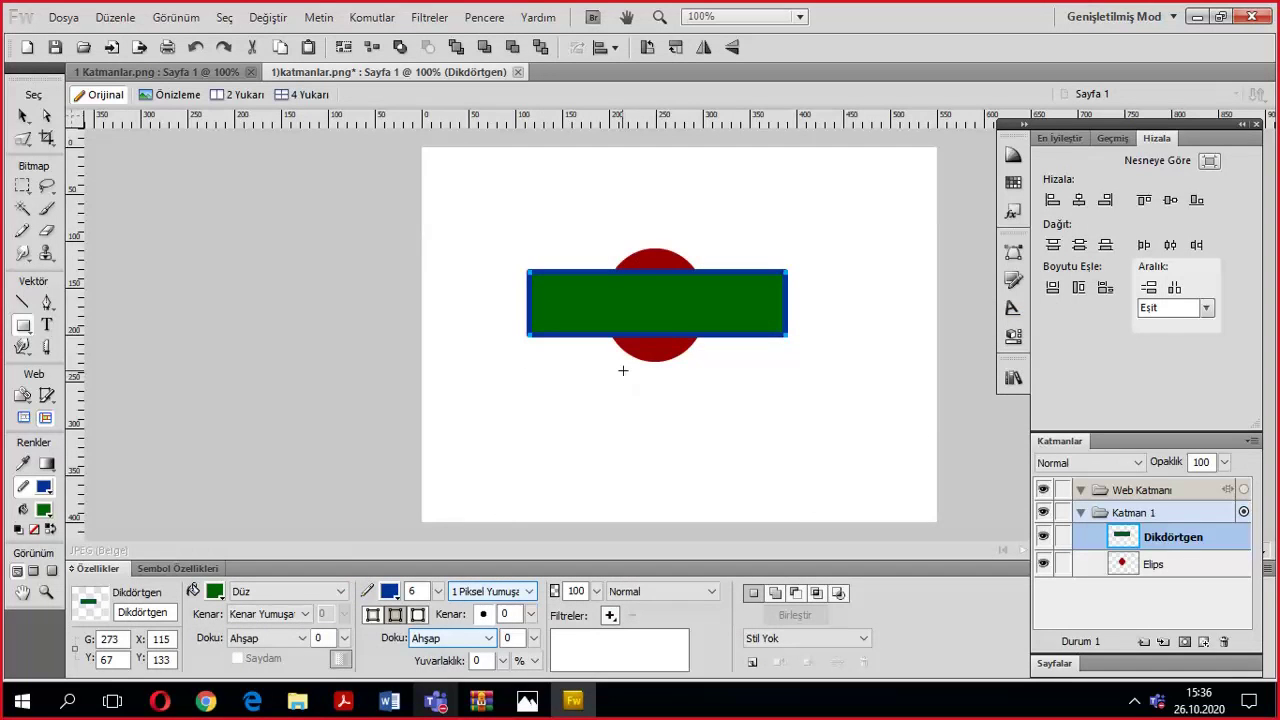
Remove the rectangle's outline and apply a new one in dark navy blue.
click(44, 487)
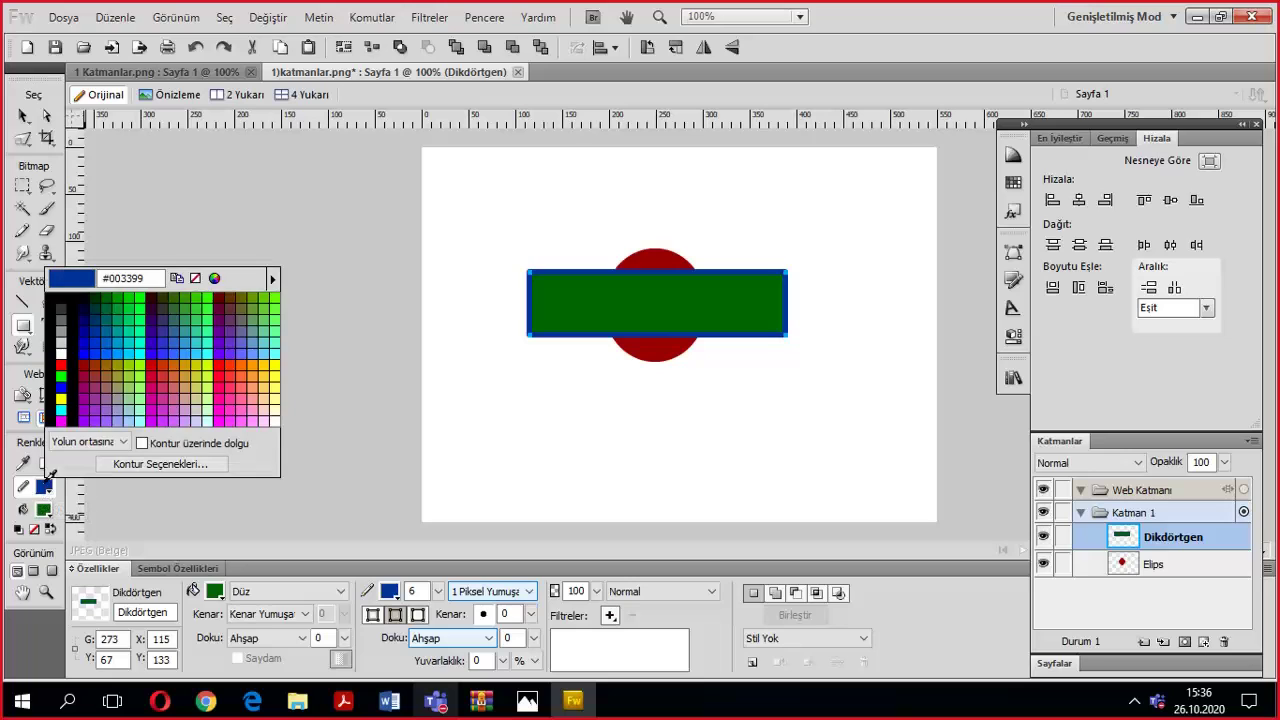
click(196, 280)
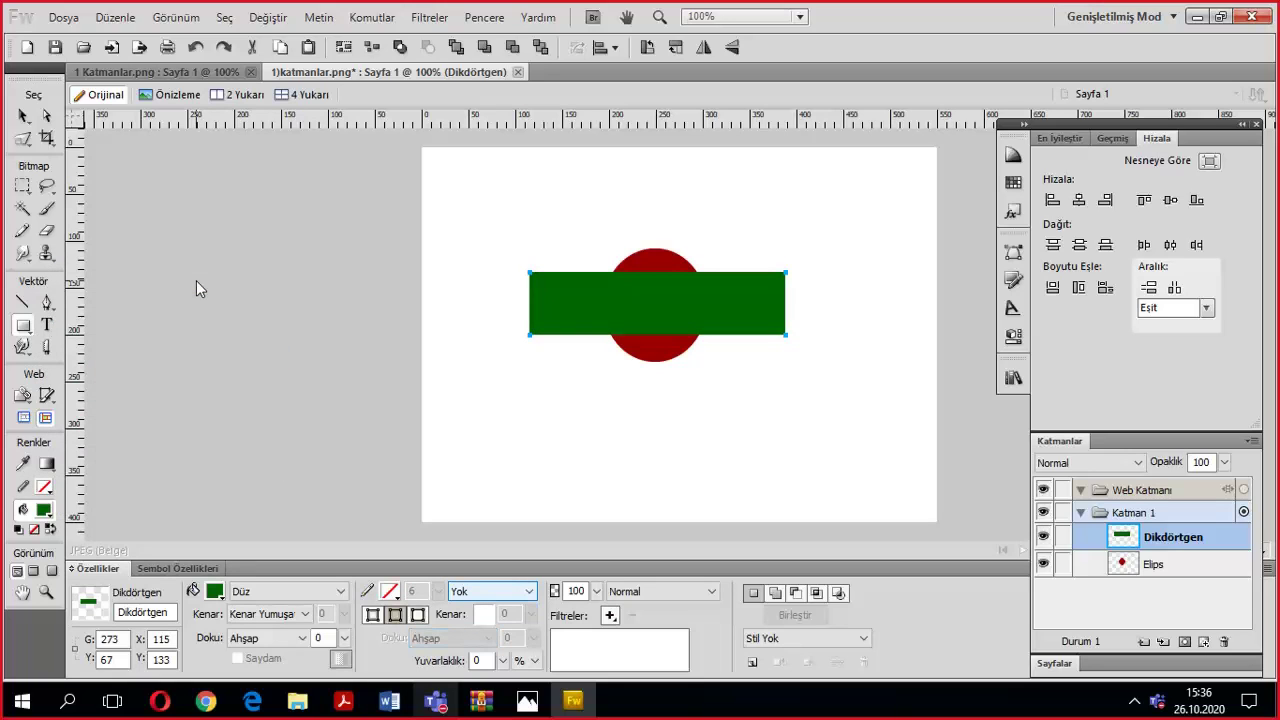
click(44, 487)
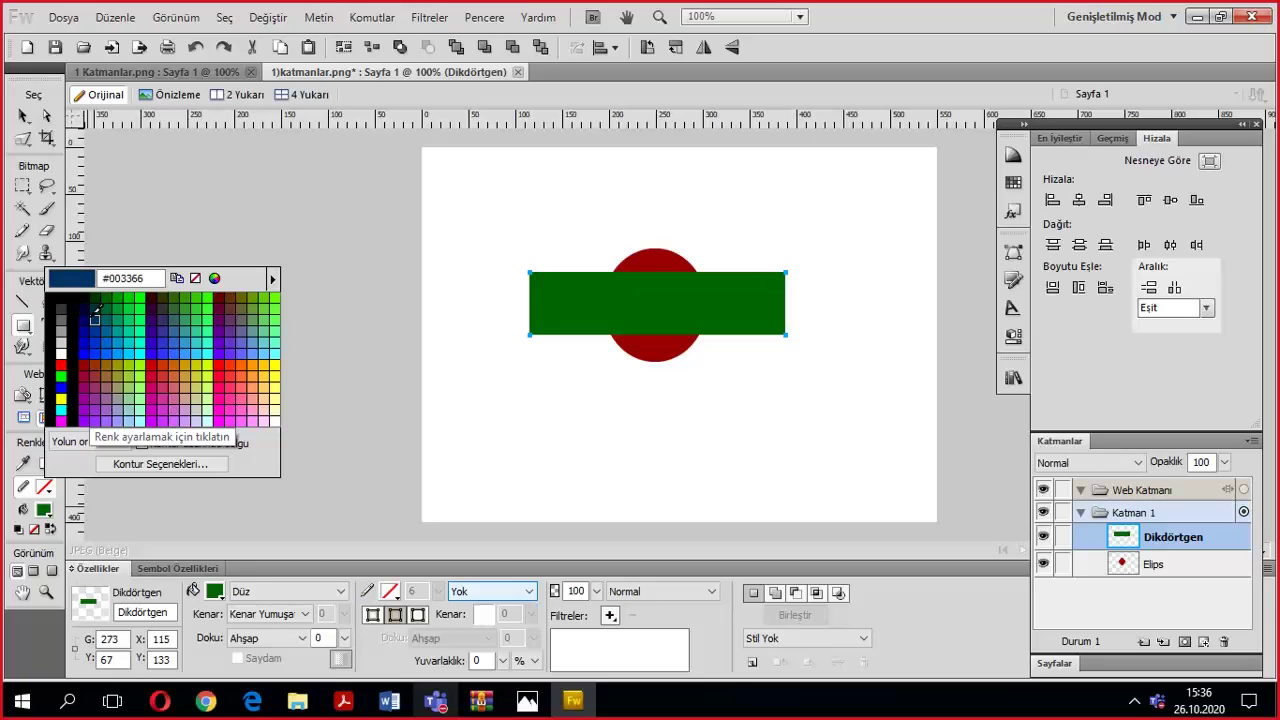
click(88, 314)
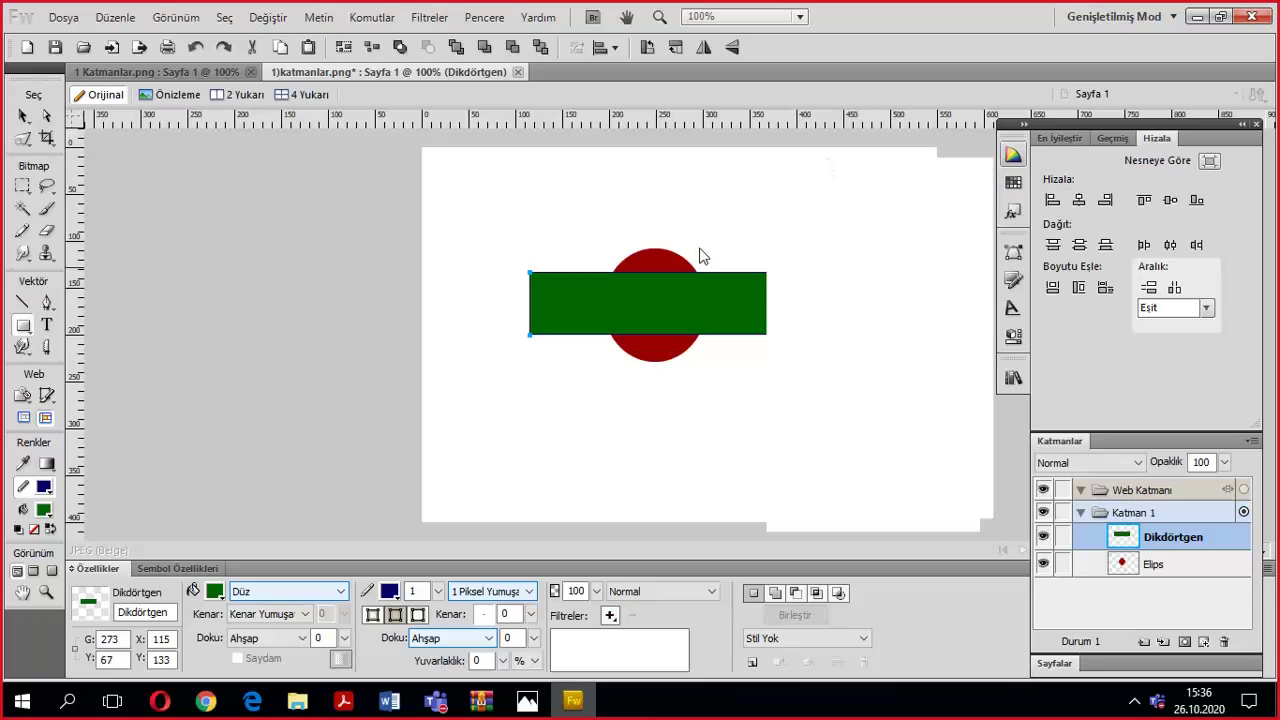
Try green #019810 and blue #170990 as the rectangle's fill in the colour palette, and settle on a yellowish green.
click(828, 276)
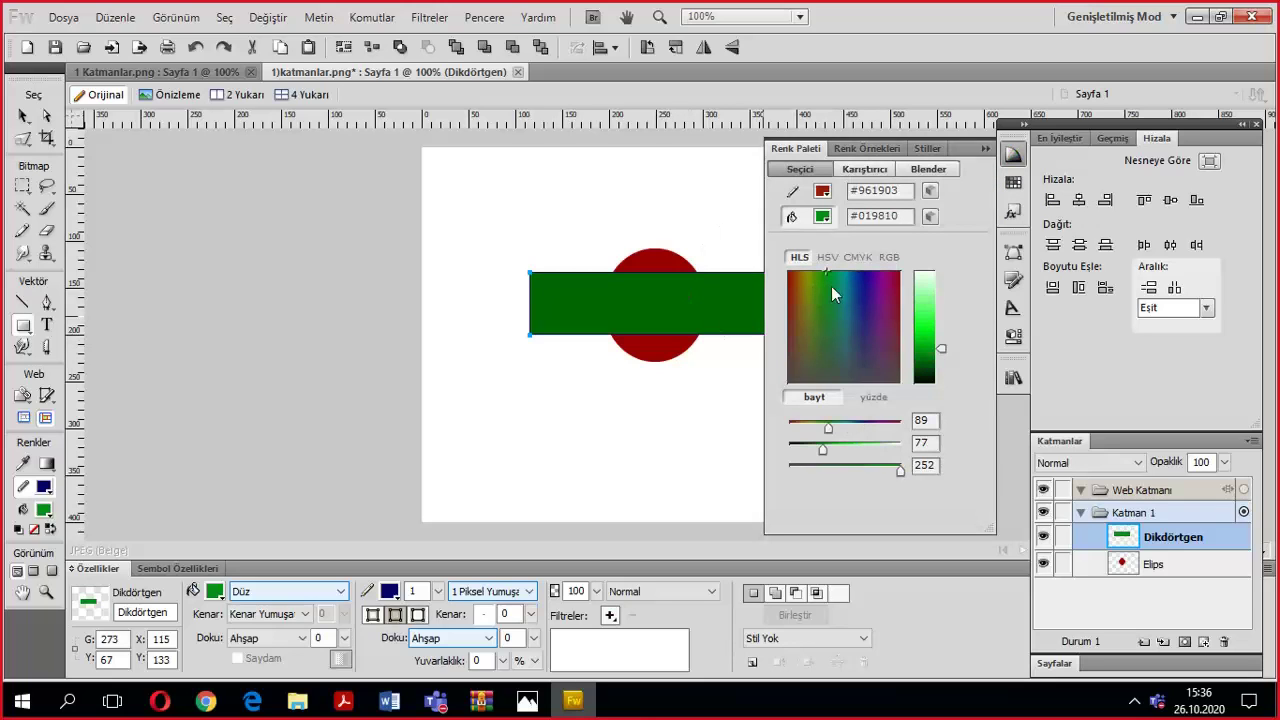
click(862, 284)
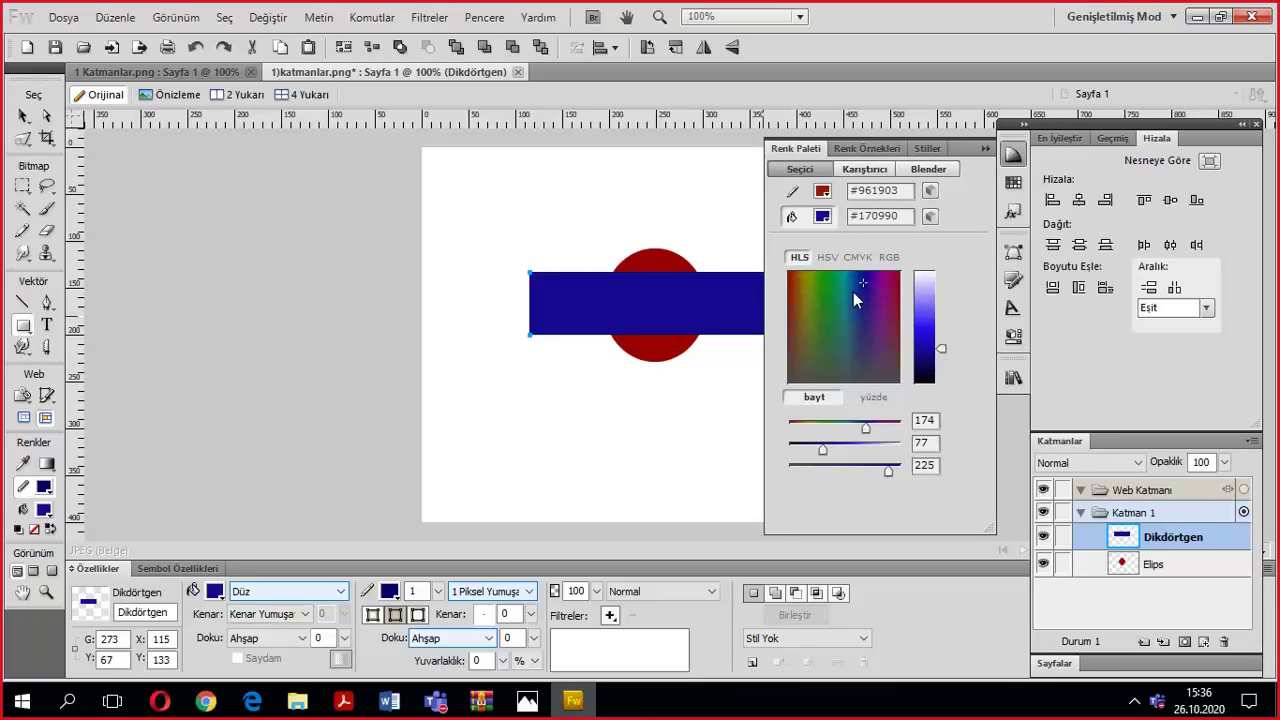
click(819, 277)
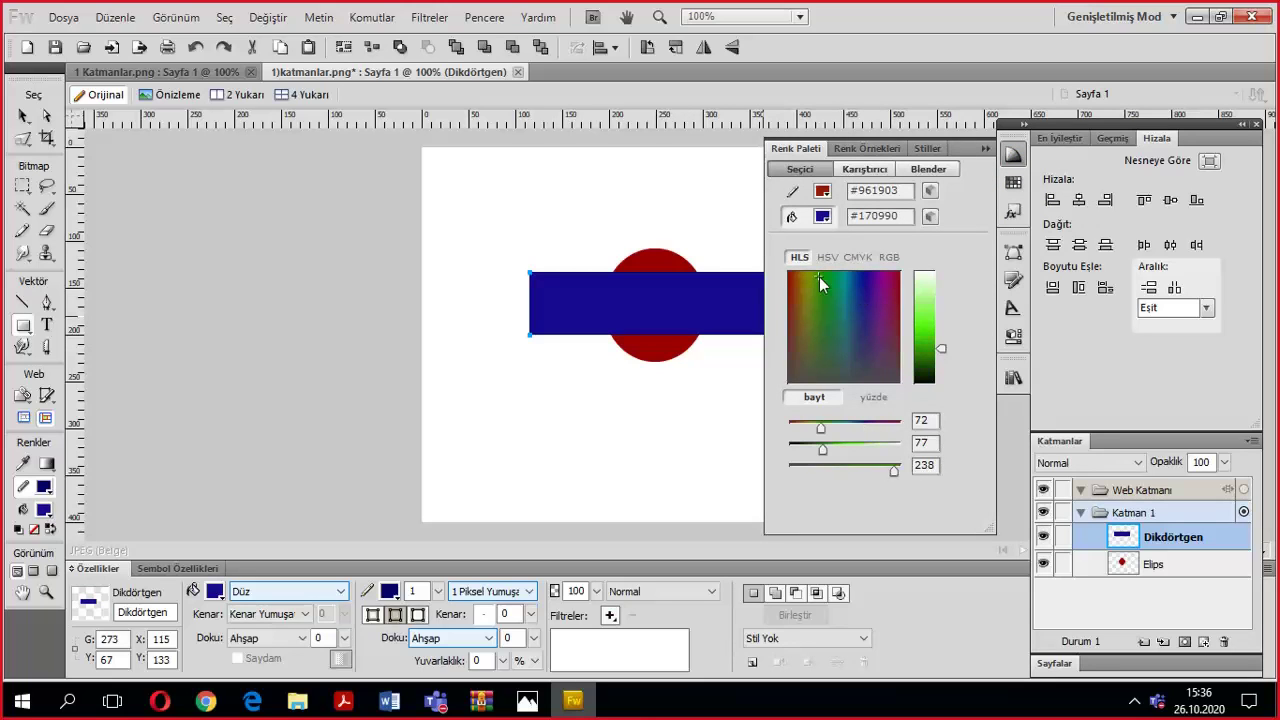
Recolour the rectangle's outline with a pink swatch, and replace it with white sampled from the canvas.
click(1012, 183)
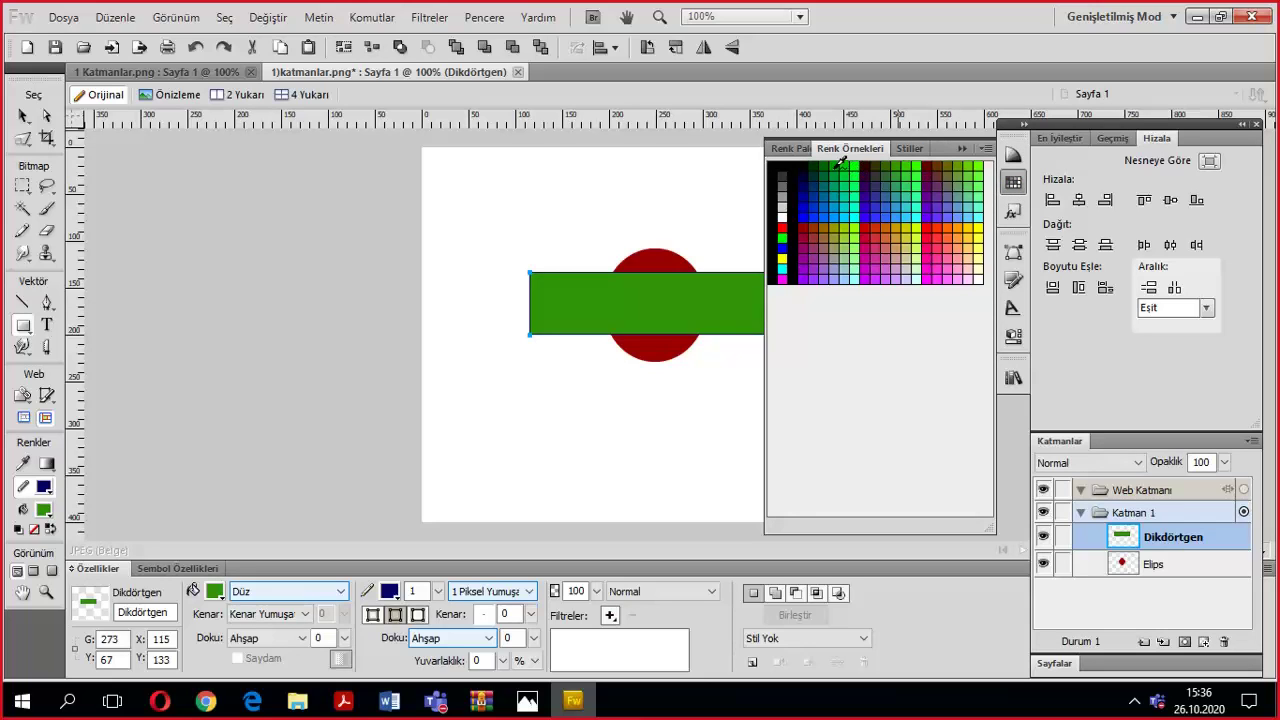
click(874, 246)
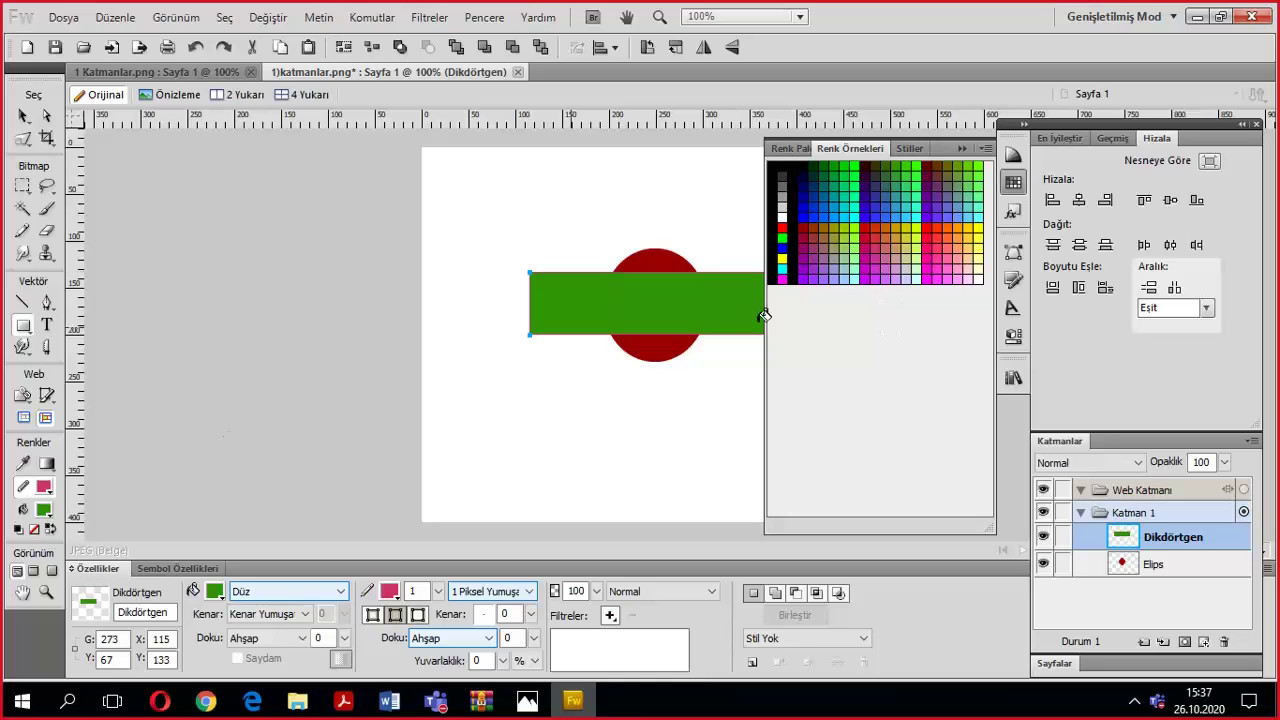
click(47, 486)
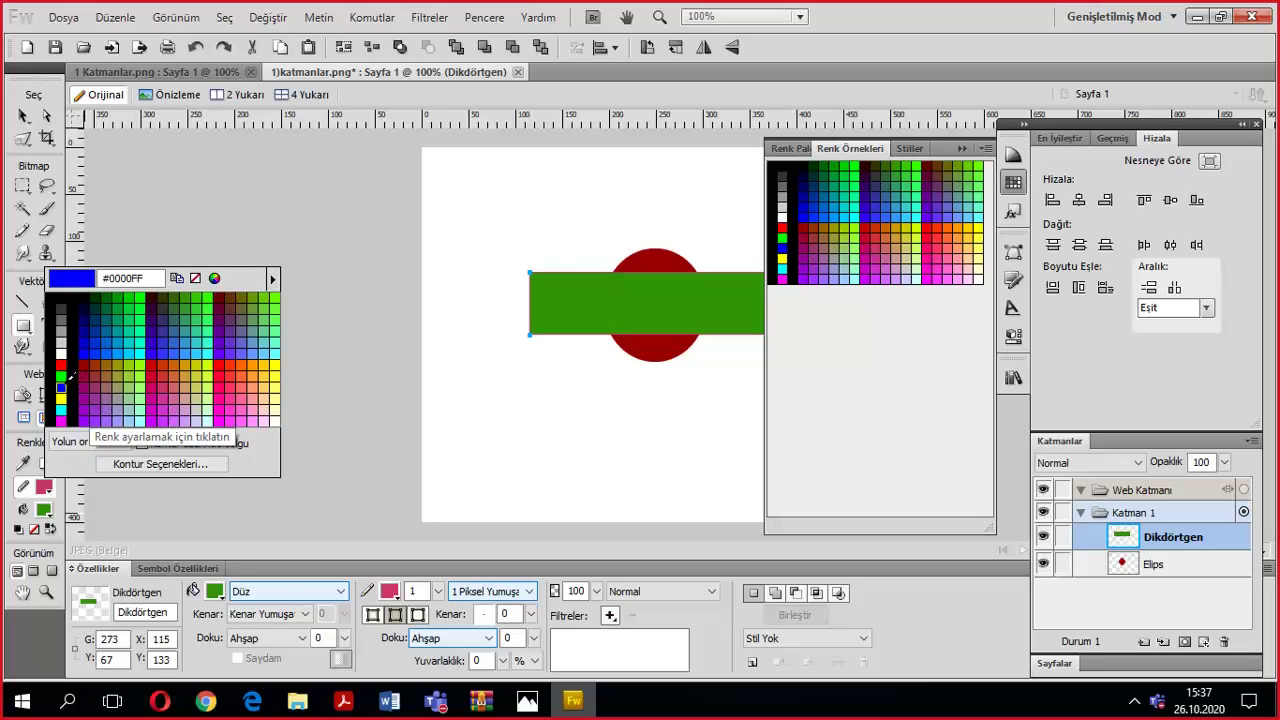
click(490, 236)
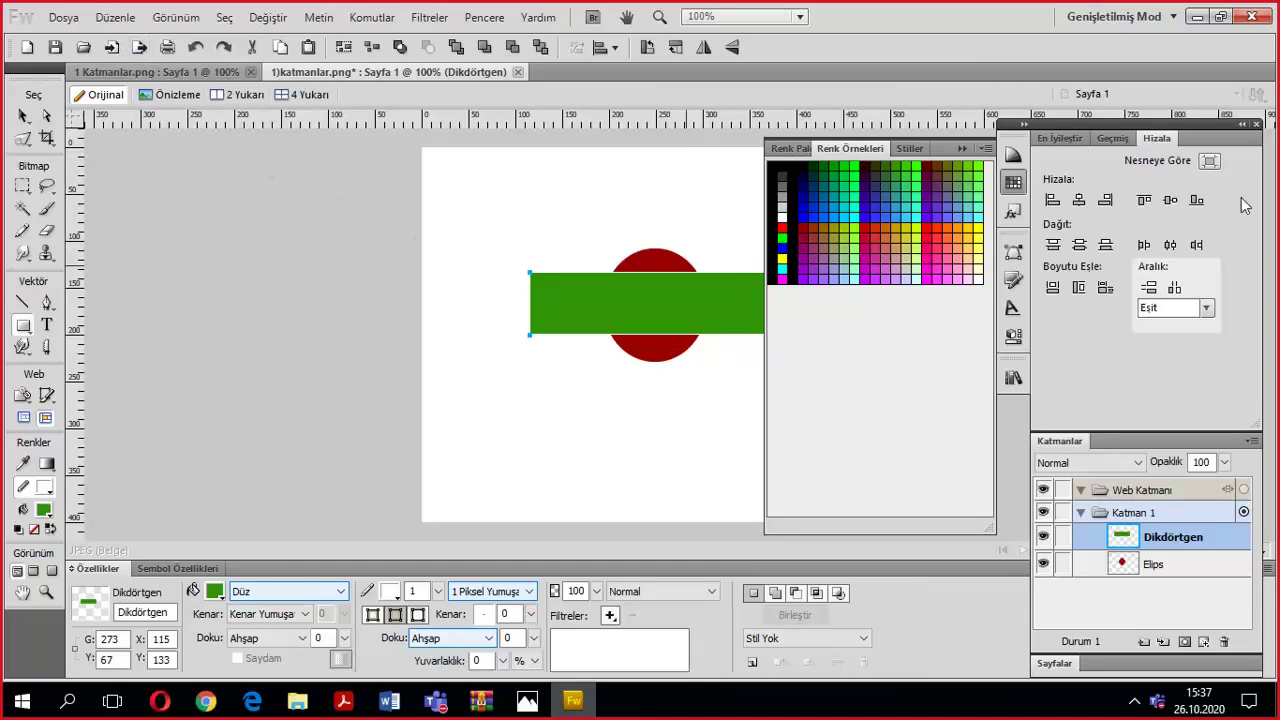
click(961, 149)
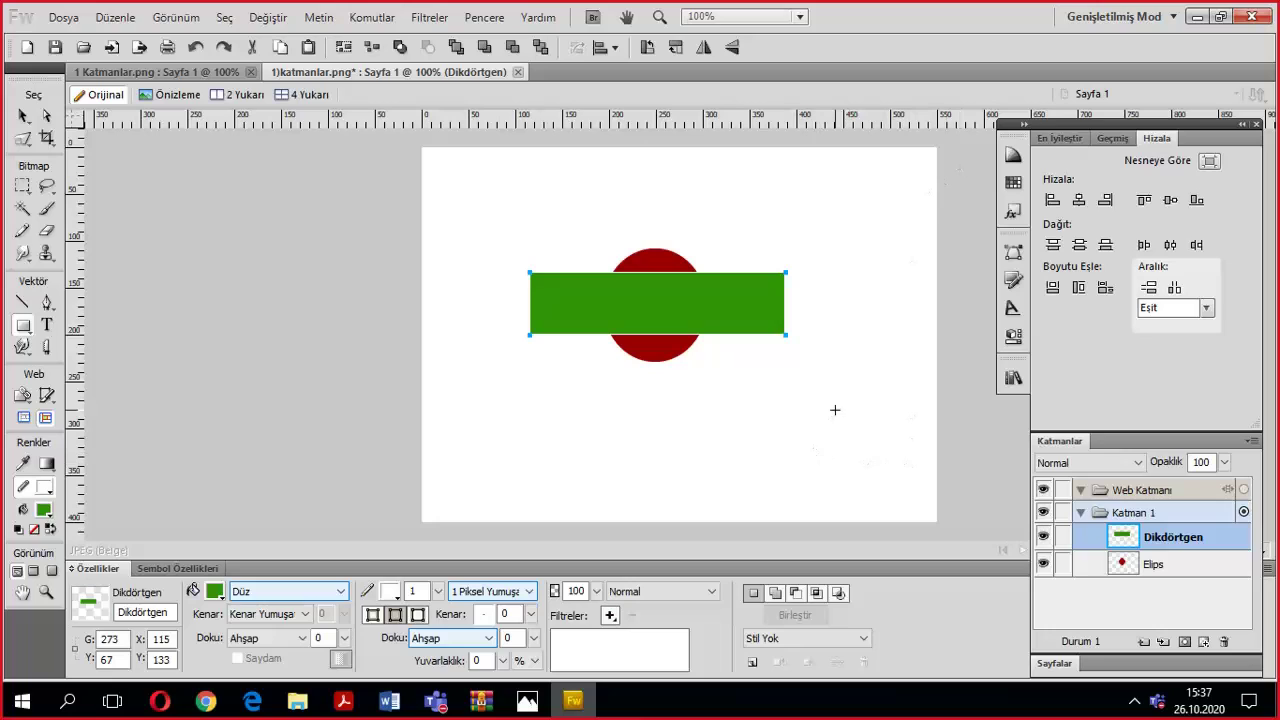
Rename the layer Katman 1 as Şekil.
double_click(1136, 511)
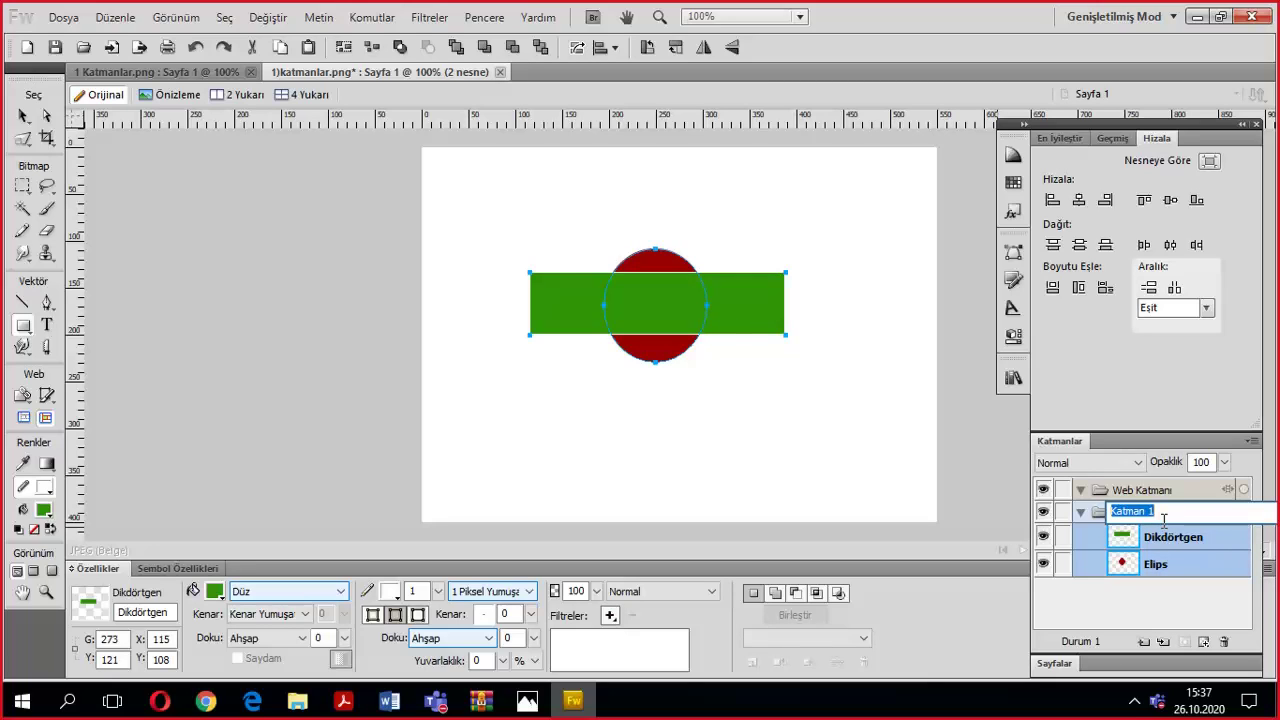
text(Şekil)
click(1123, 513)
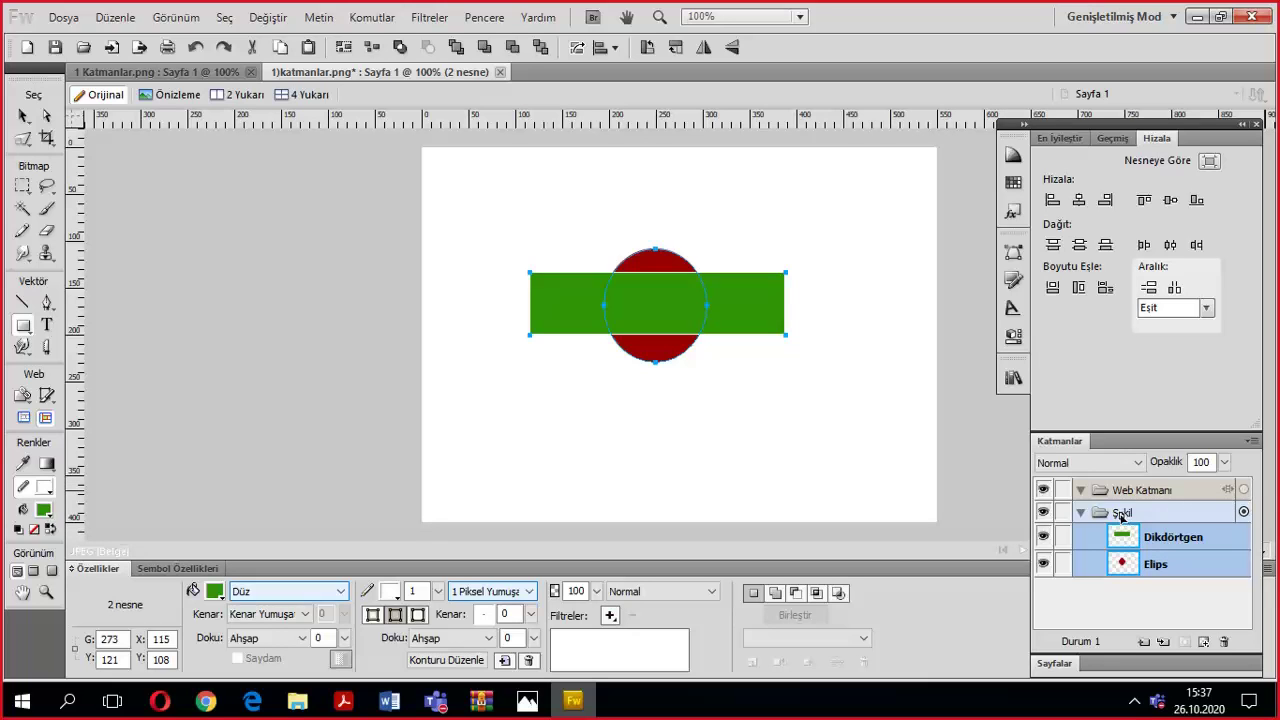
Hide all the panels and bring them back into view.
key(F4)
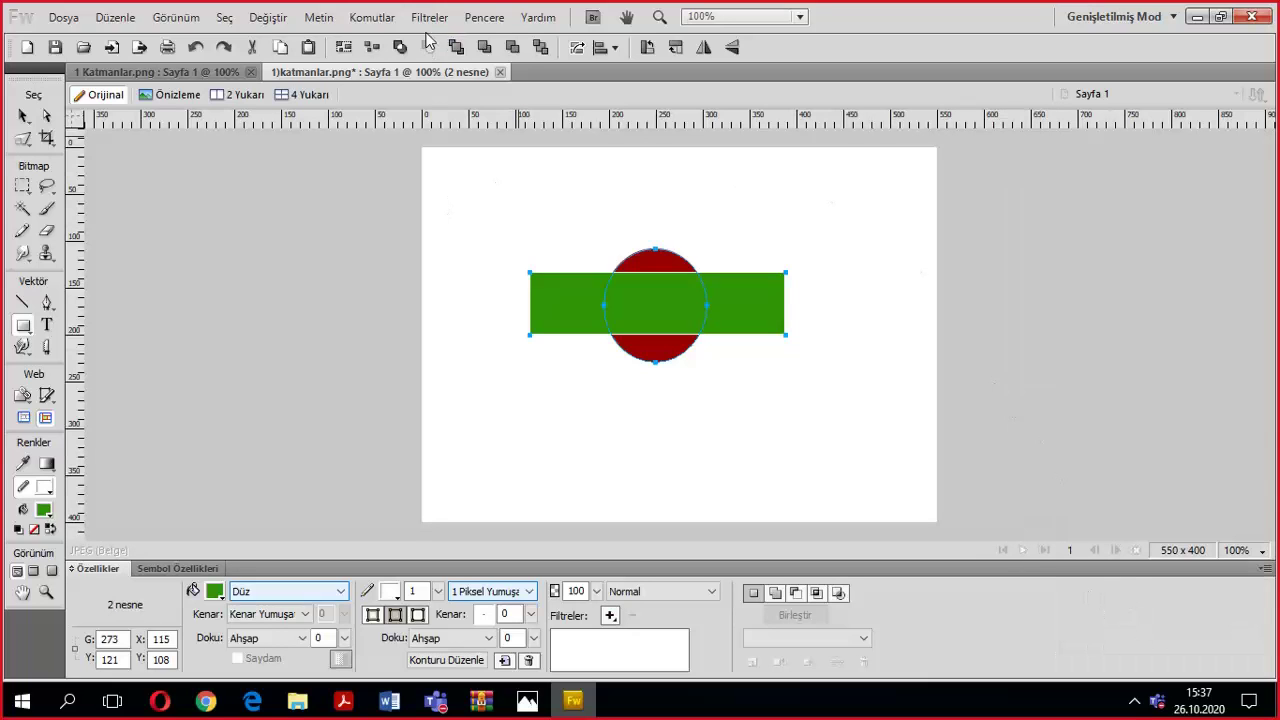
click(478, 17)
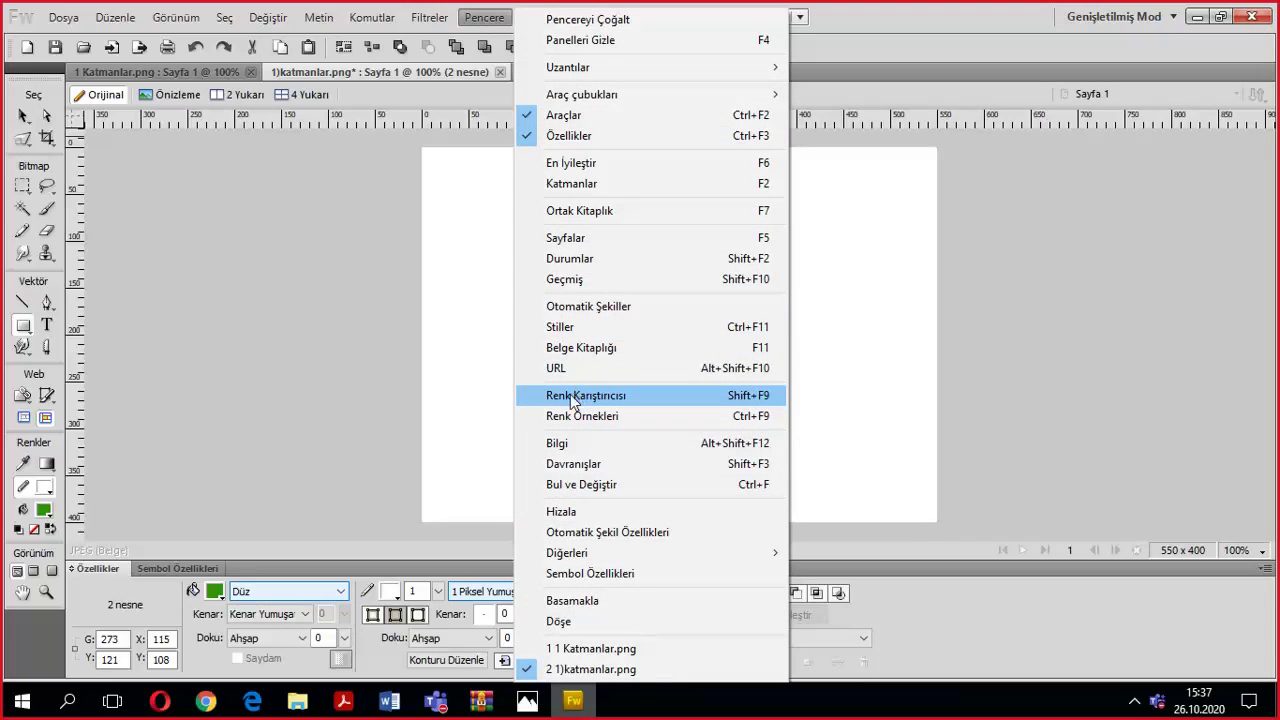
click(1078, 369)
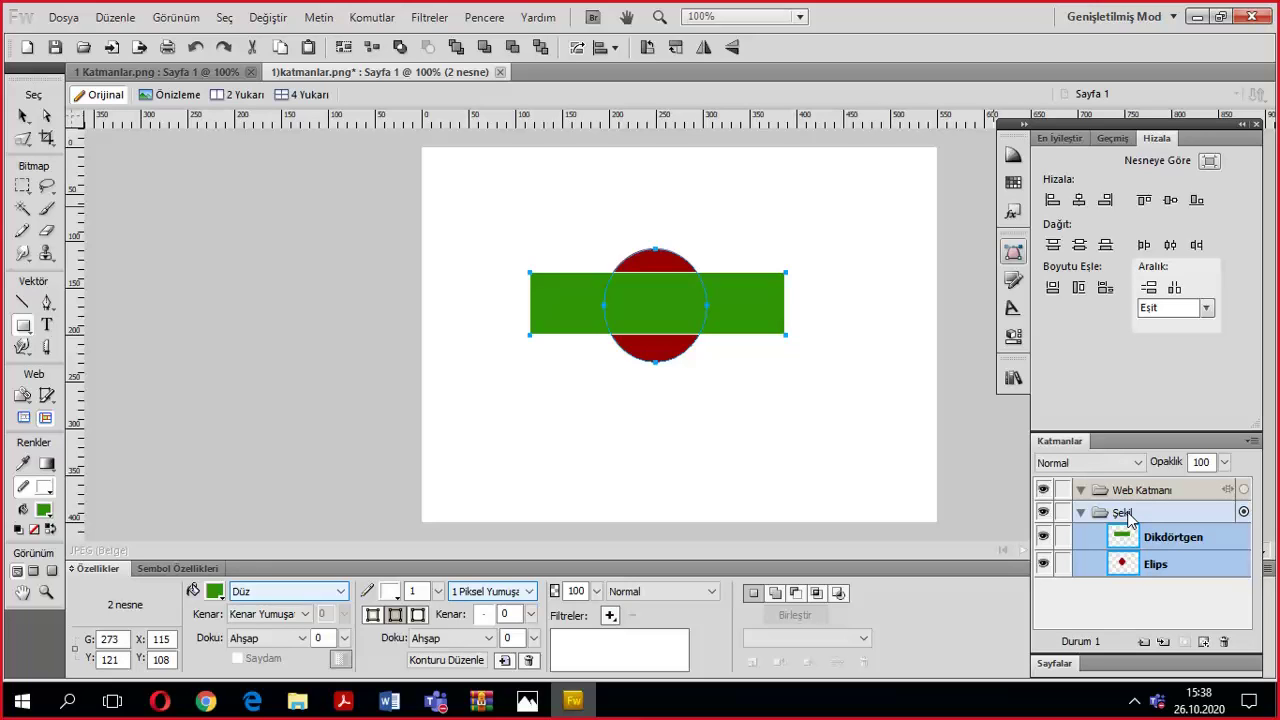
Look over the Şekil layer's options, then hide the whole layer and show it again.
right_click(1127, 515)
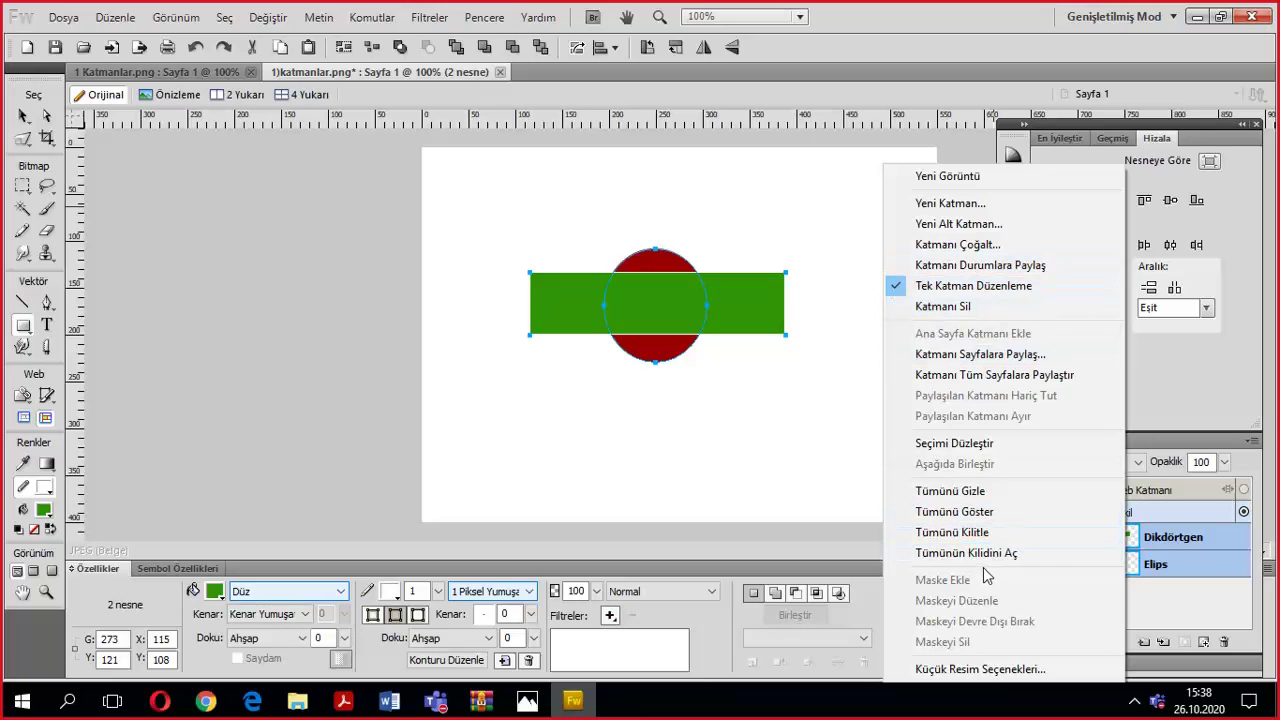
click(1192, 365)
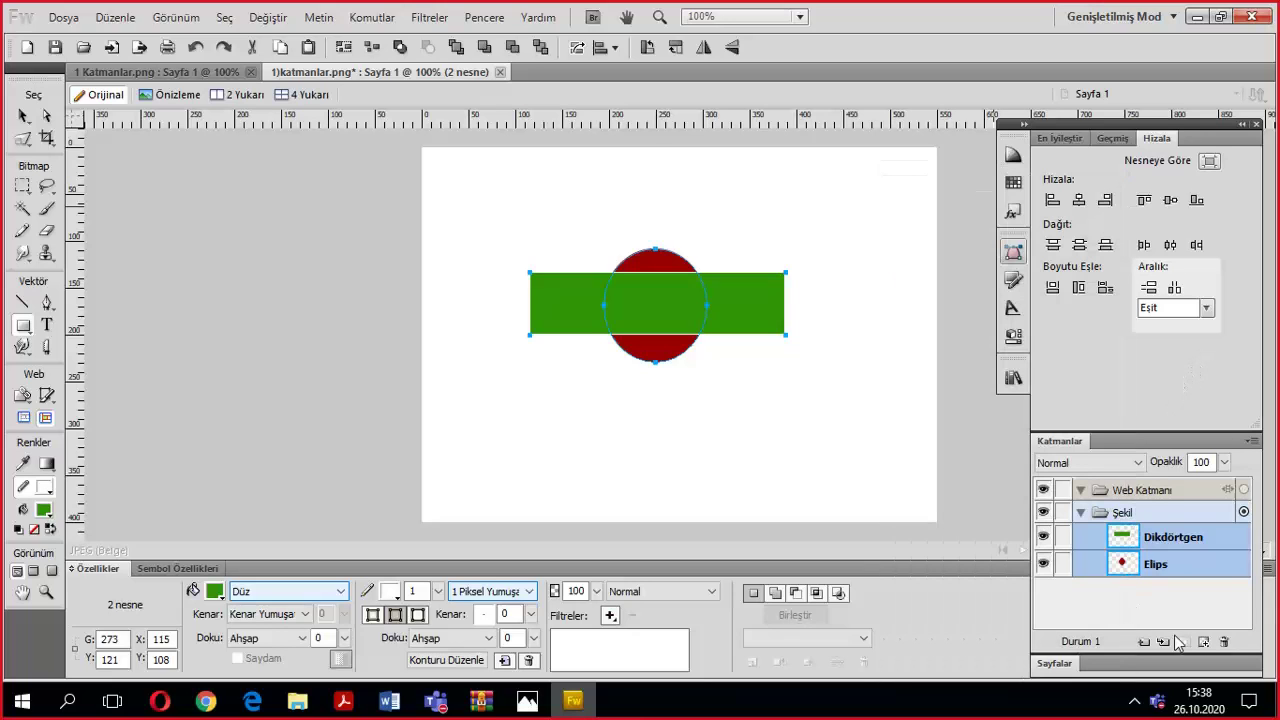
right_click(1150, 526)
click(1168, 512)
click(1043, 512)
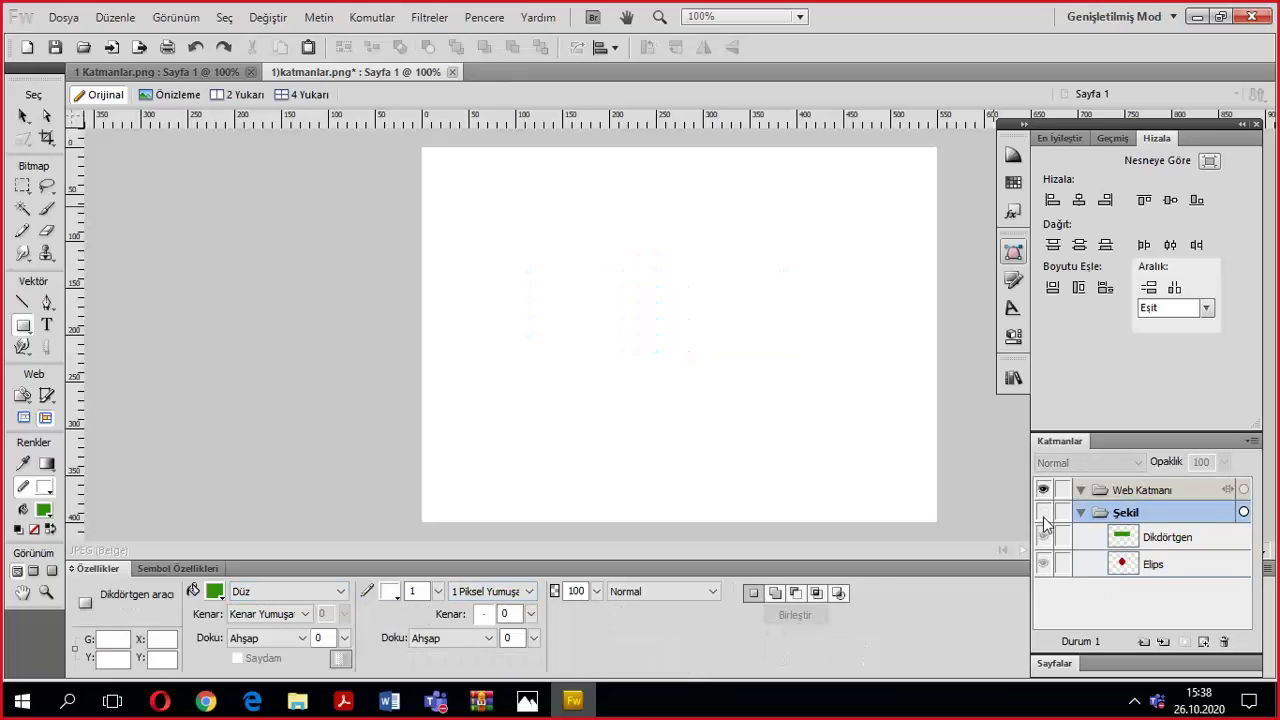
click(1043, 512)
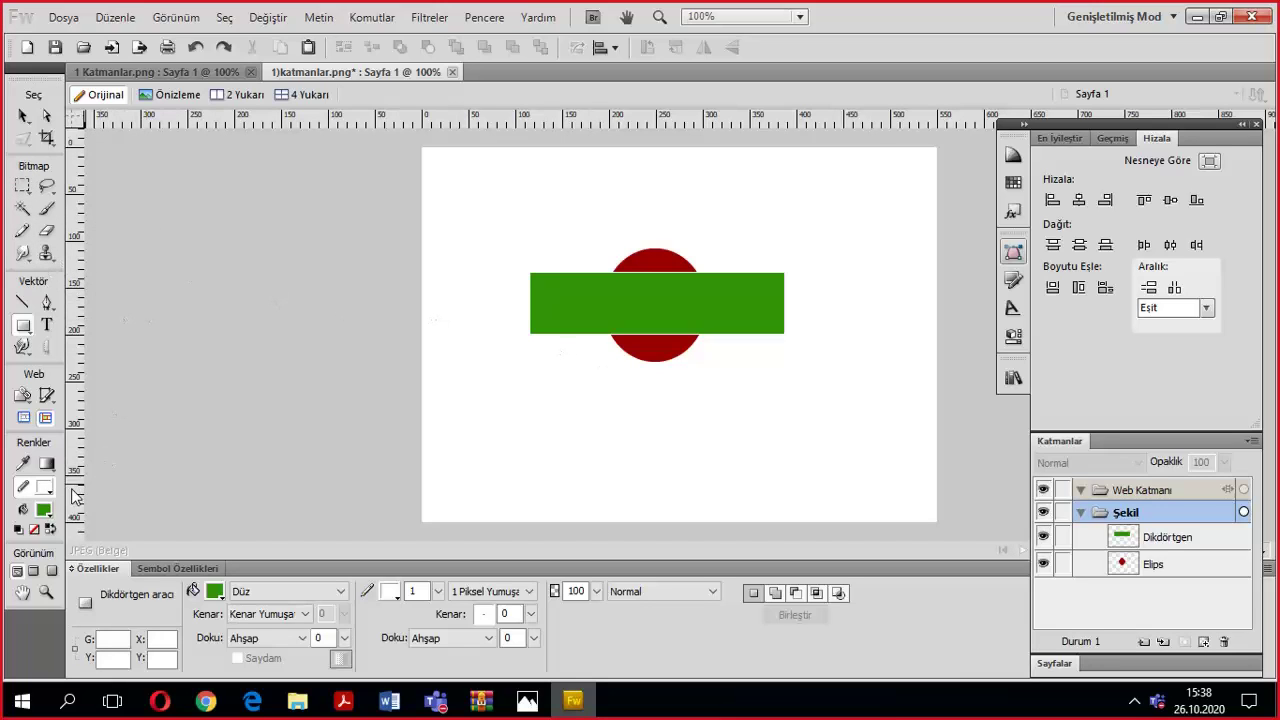
Draw a polygon with 3 sides and an angle of 50 above the green rectangle, about 176 by 156 px.
click(23, 329)
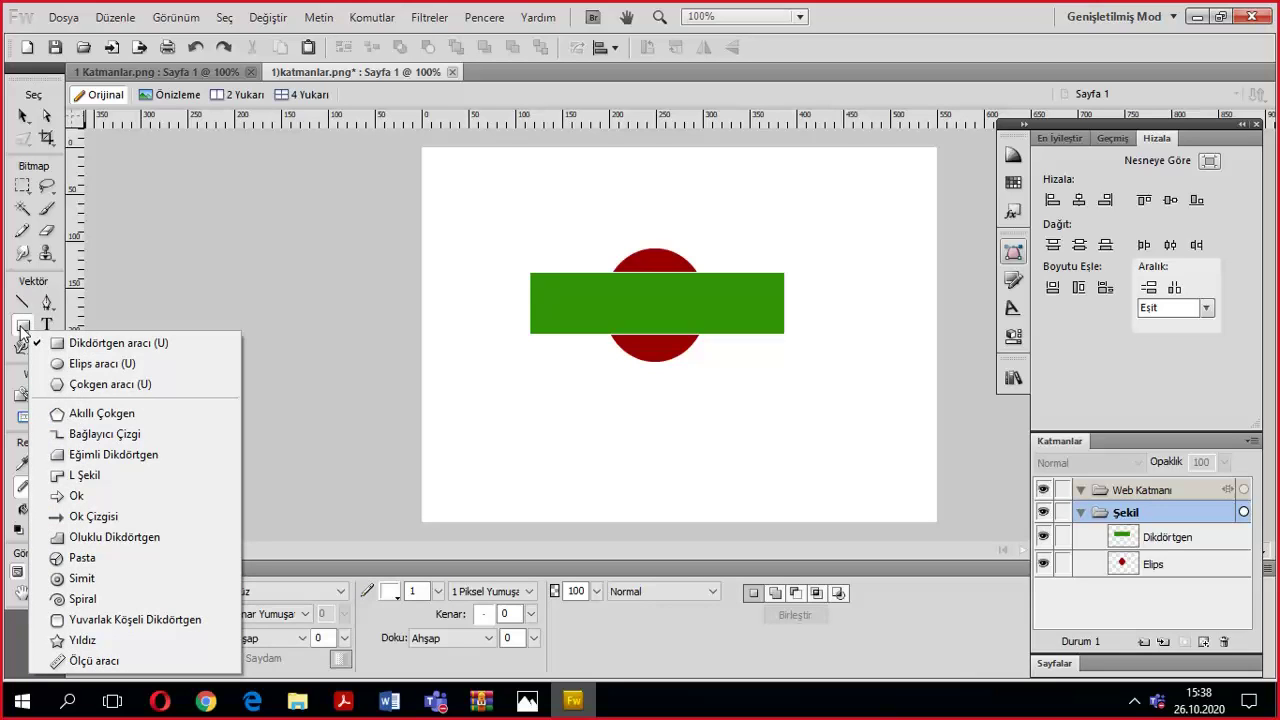
click(93, 386)
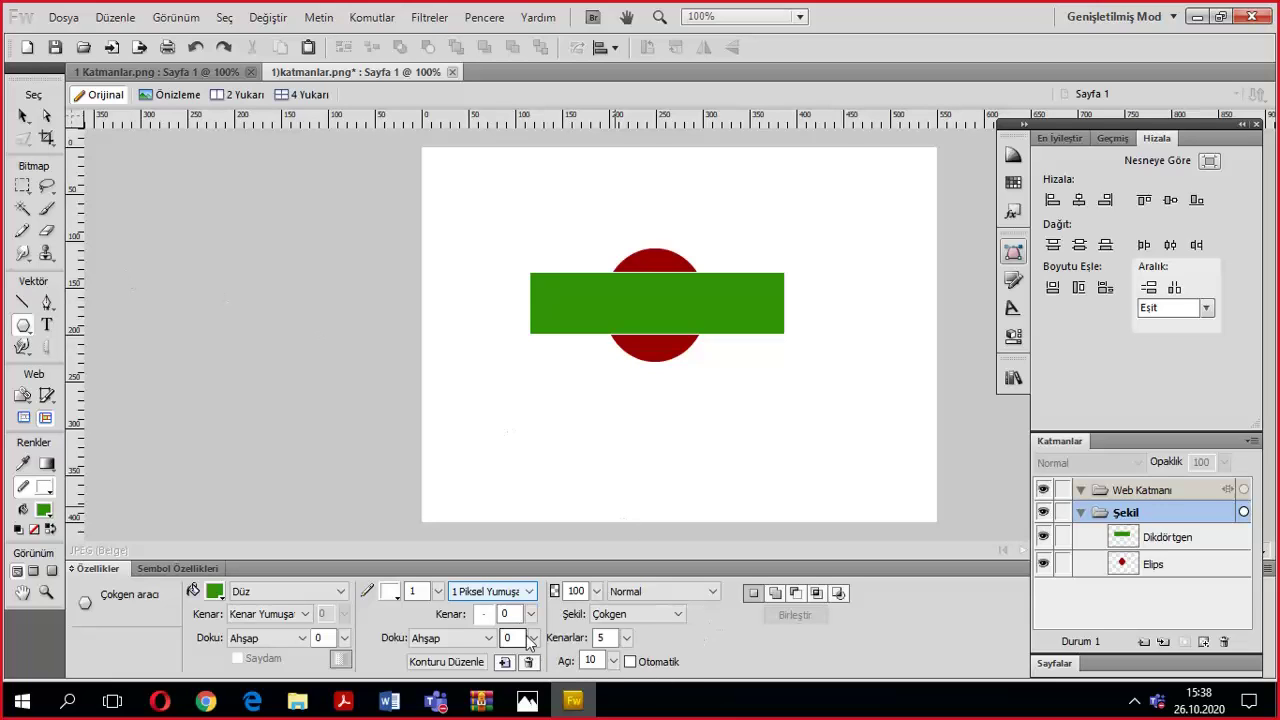
click(621, 616)
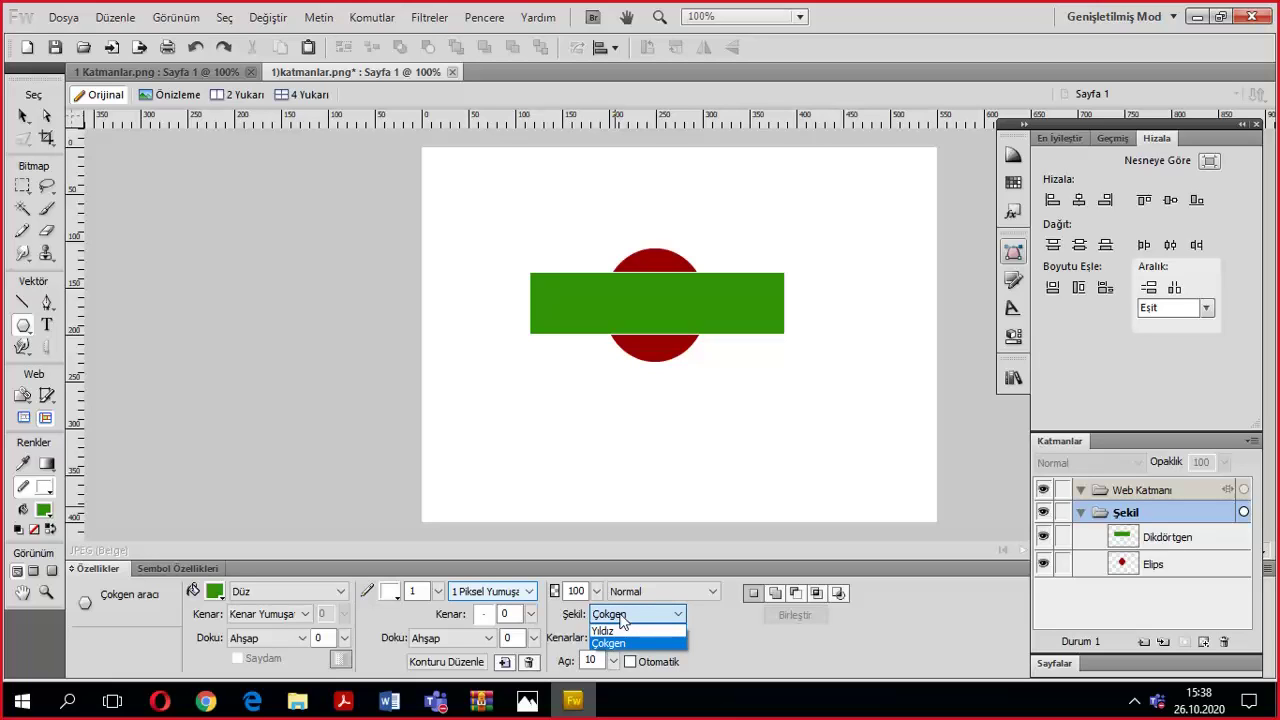
click(730, 655)
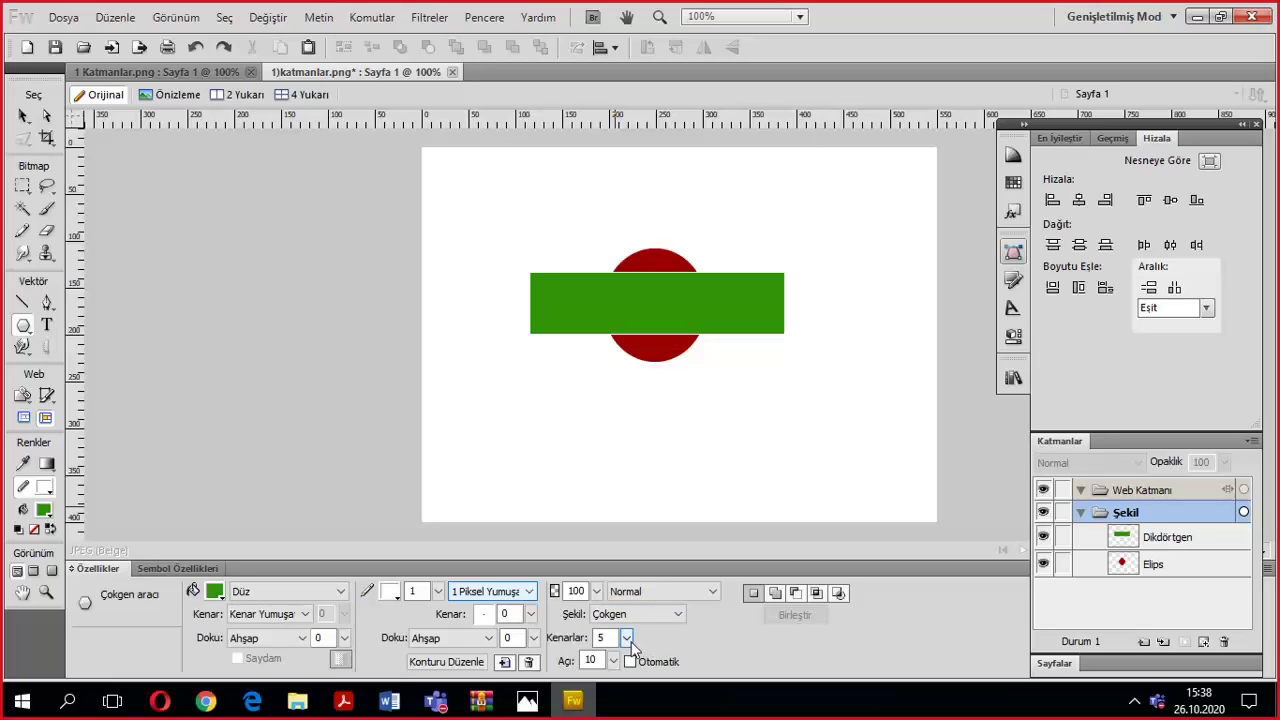
drag(630, 648, 643, 481)
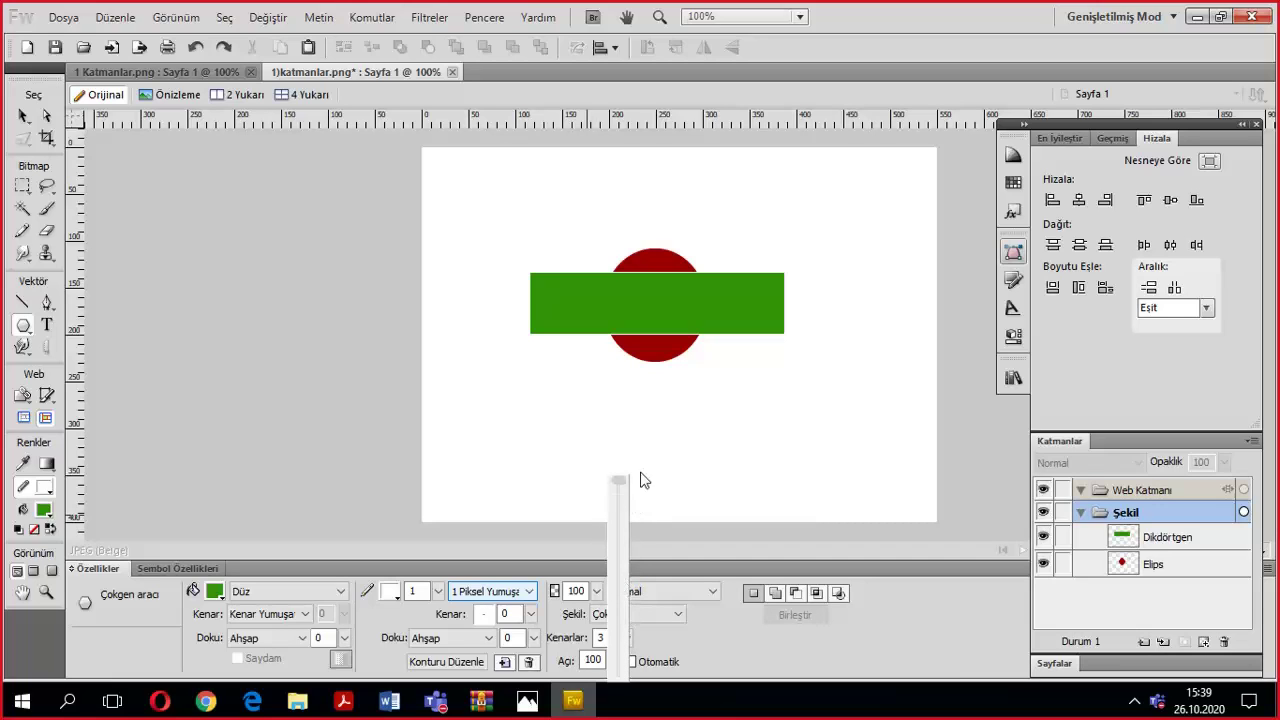
drag(628, 560, 631, 577)
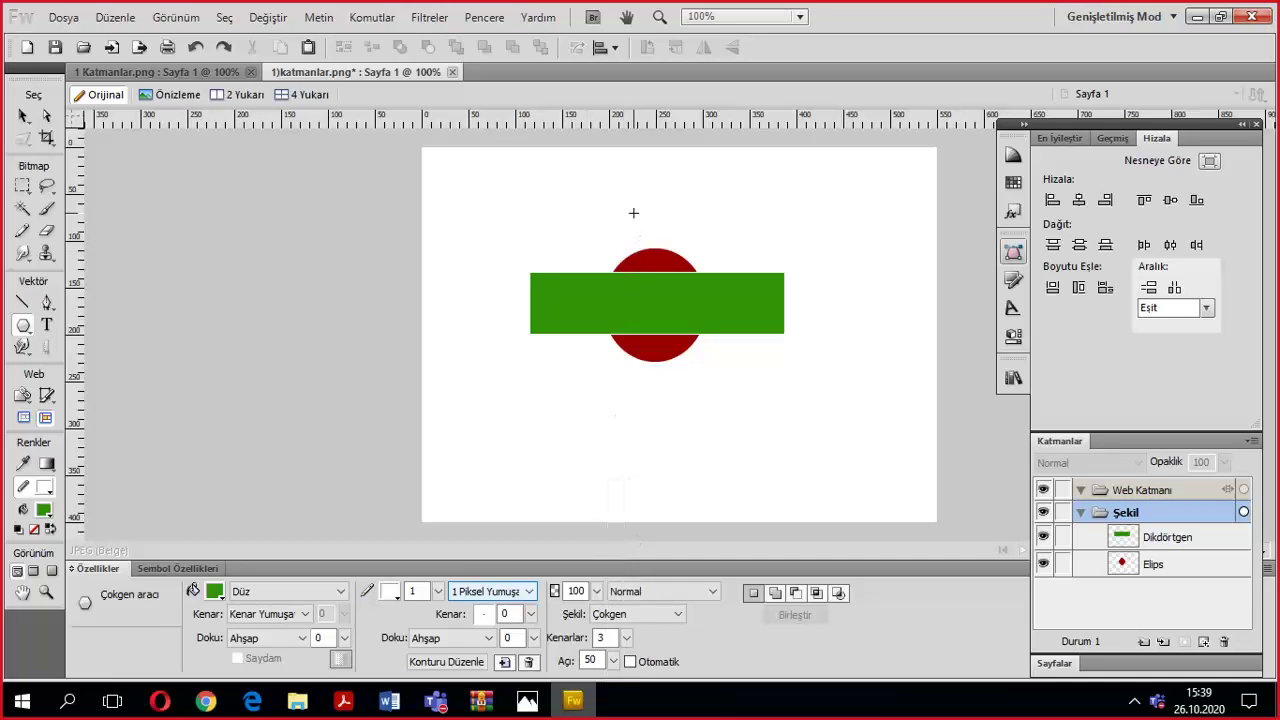
drag(633, 213, 718, 258)
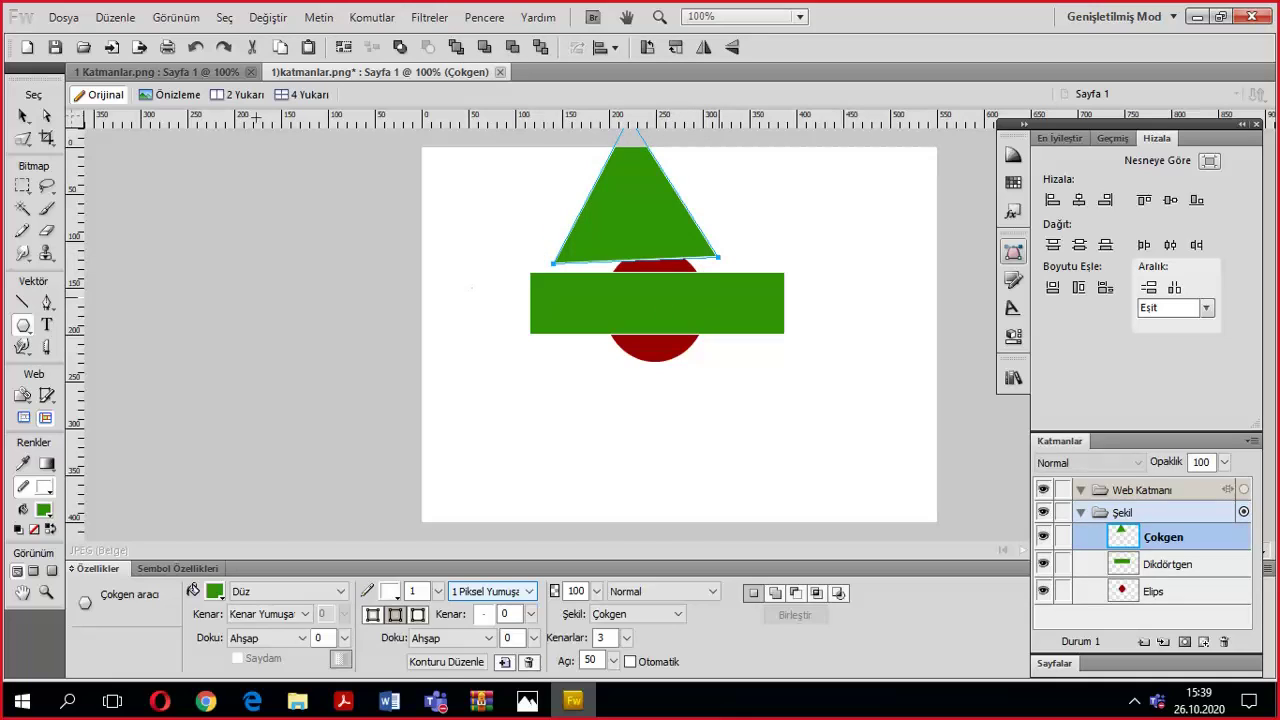
Fill the triangle with dark yellow and place it over the rectangle and circle at about X 163, Y 74.
click(43, 510)
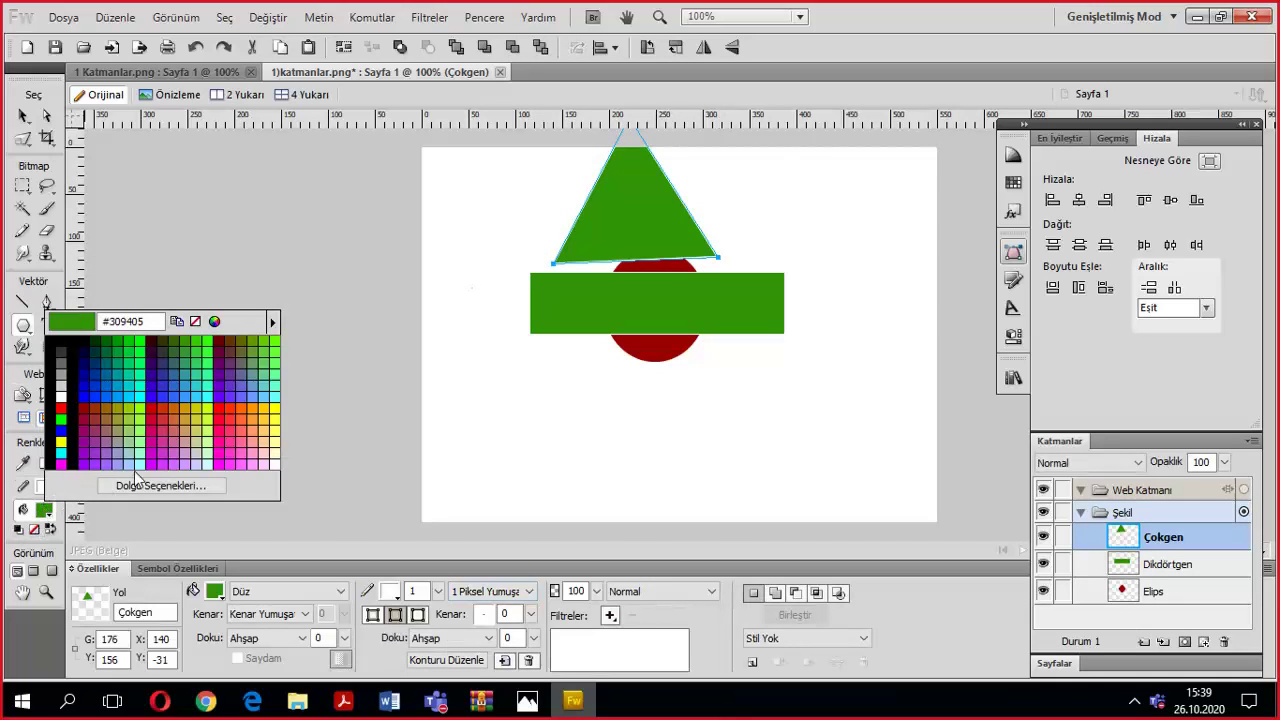
click(205, 404)
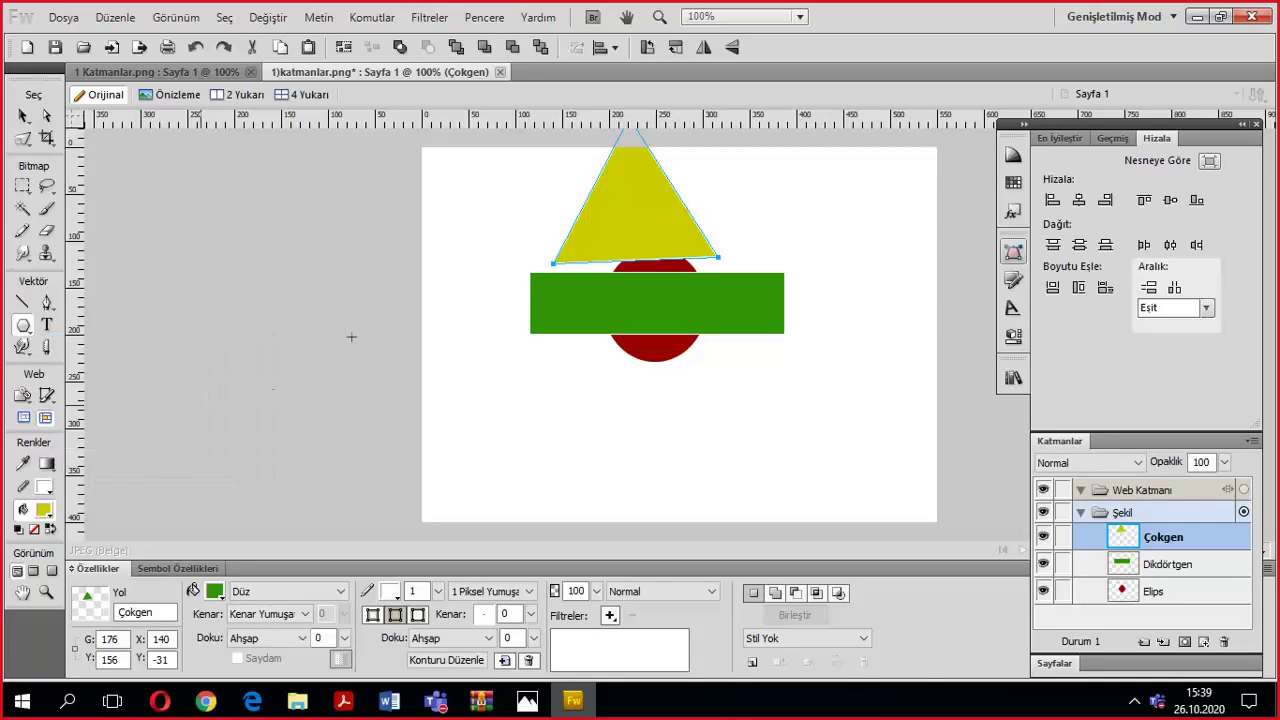
click(23, 116)
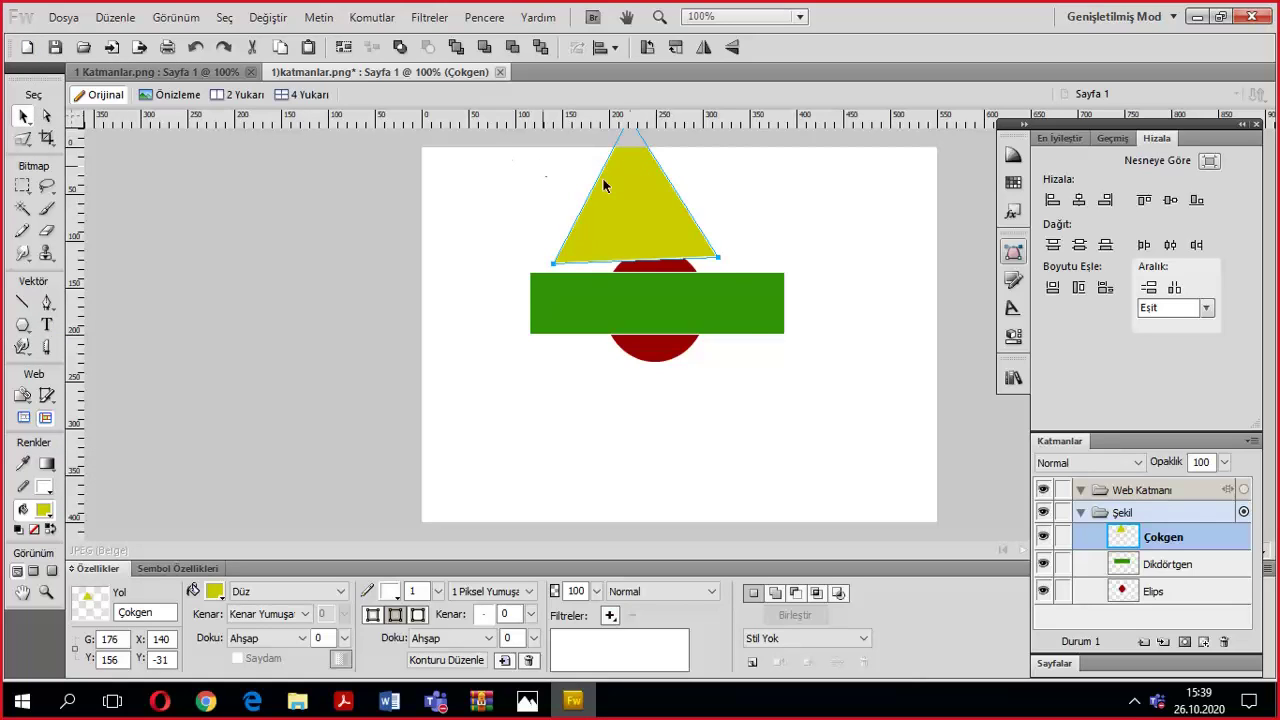
drag(603, 185, 663, 286)
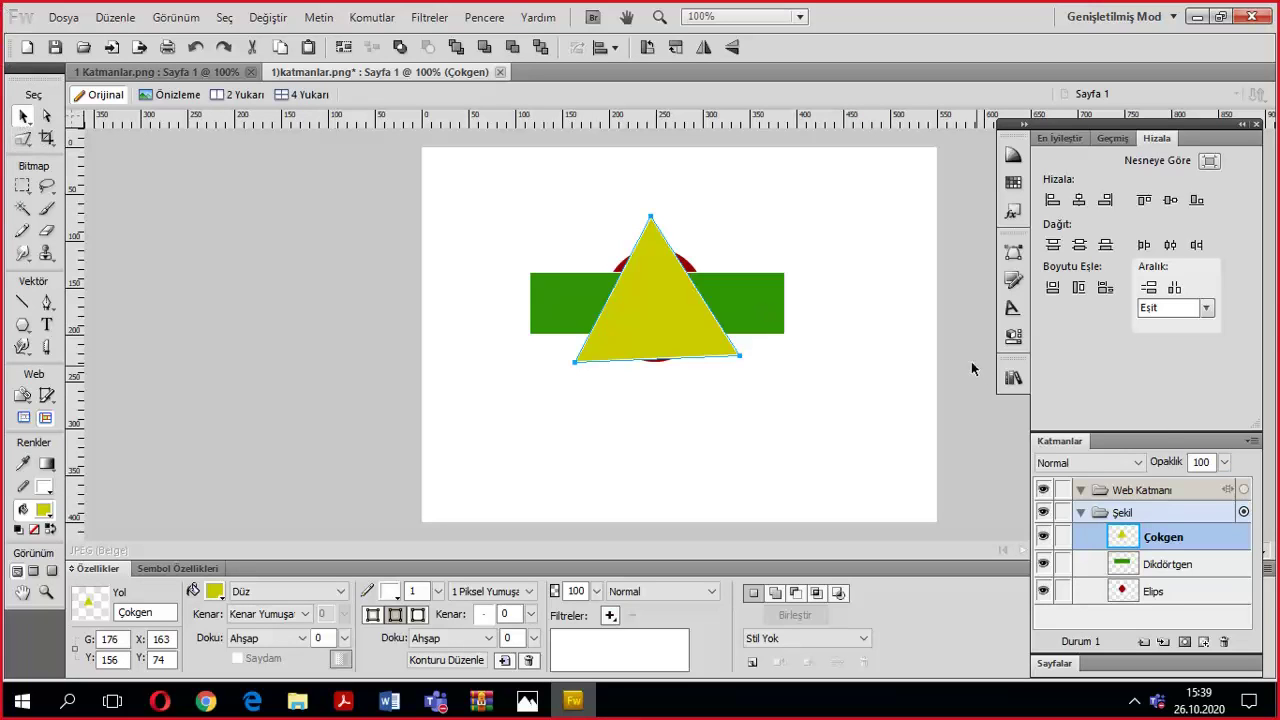
Separate the shapes by moving the triangle to about X 90, Y 252 and the rectangle to about X 252, Y 240.
drag(657, 286, 590, 452)
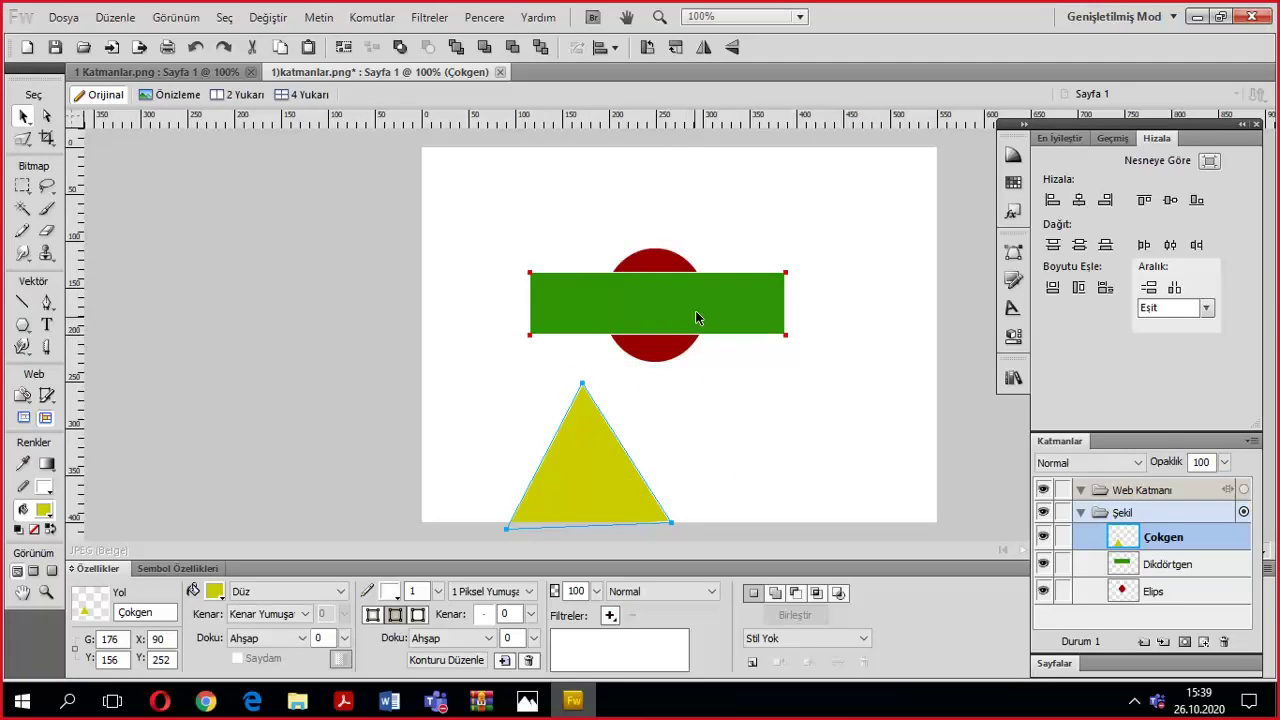
drag(695, 310, 835, 417)
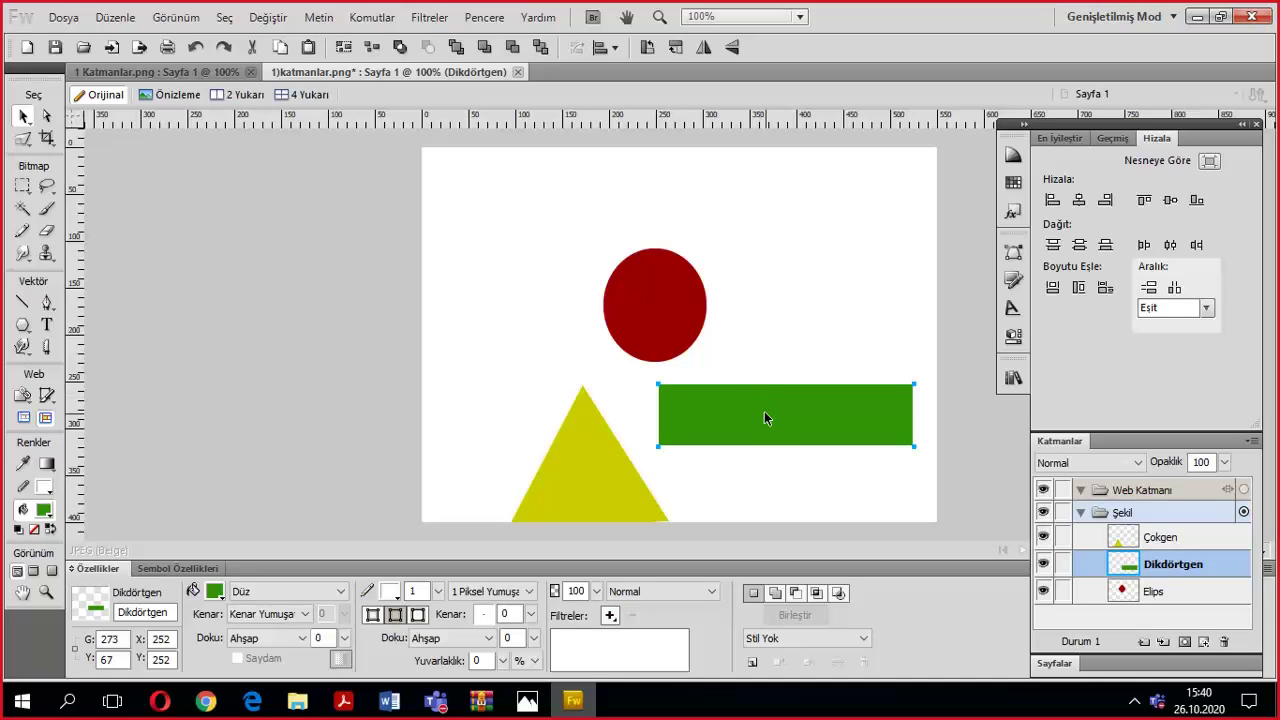
mouse_move(765, 412)
mouse_down()
mouse_move(757, 400)
mouse_move(757, 423)
mouse_move(765, 401)
mouse_up()
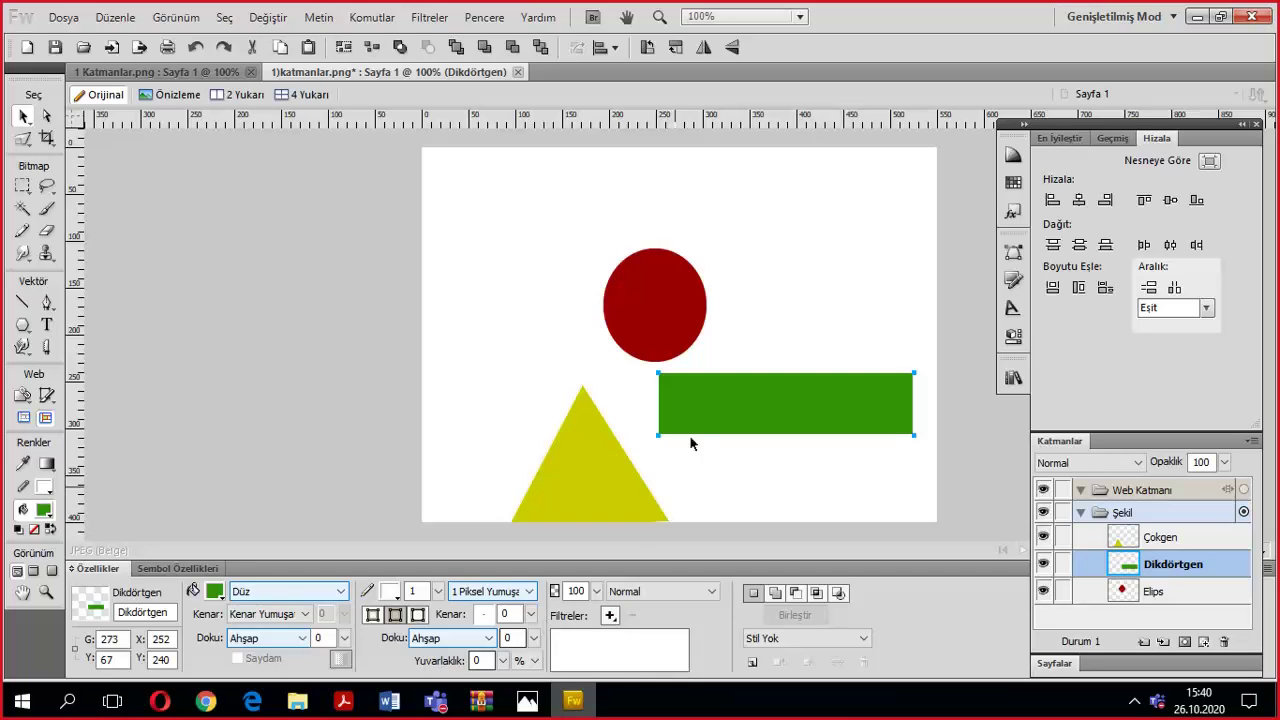
Round the green rectangle's corners by 31 px, and shift the triangle to about X 72, Y 229.
click(504, 661)
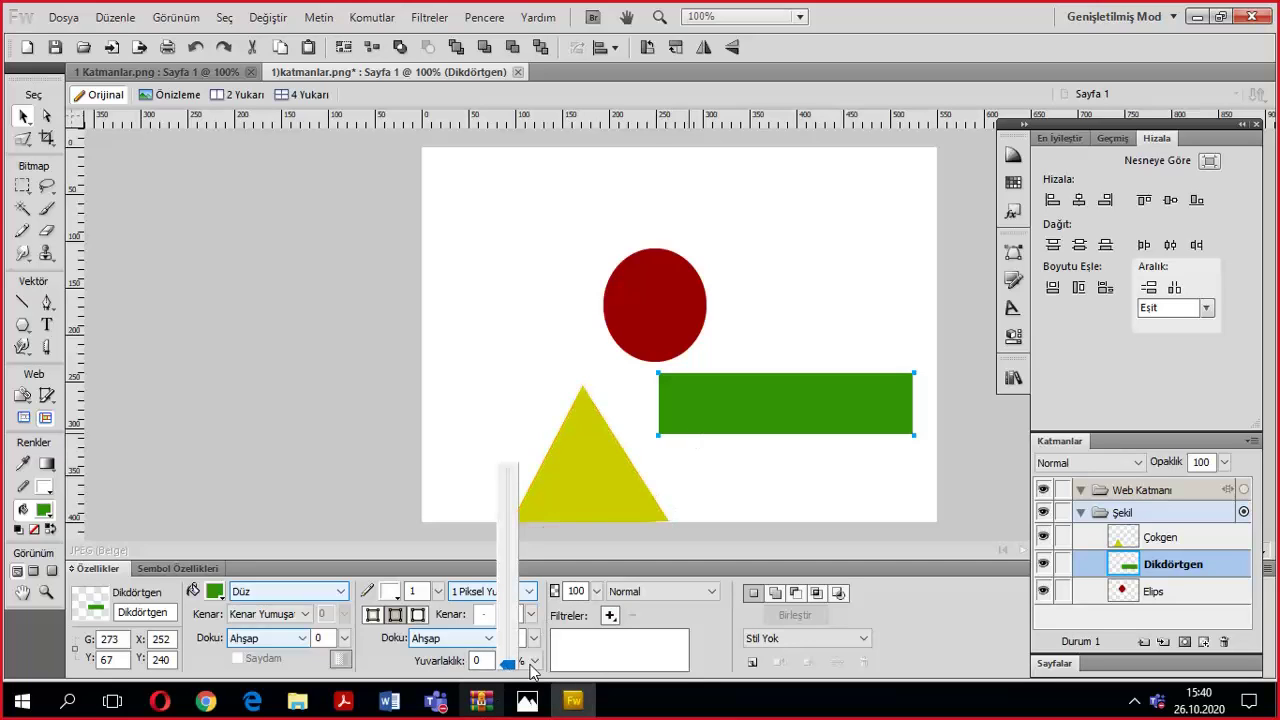
click(535, 661)
click(535, 661)
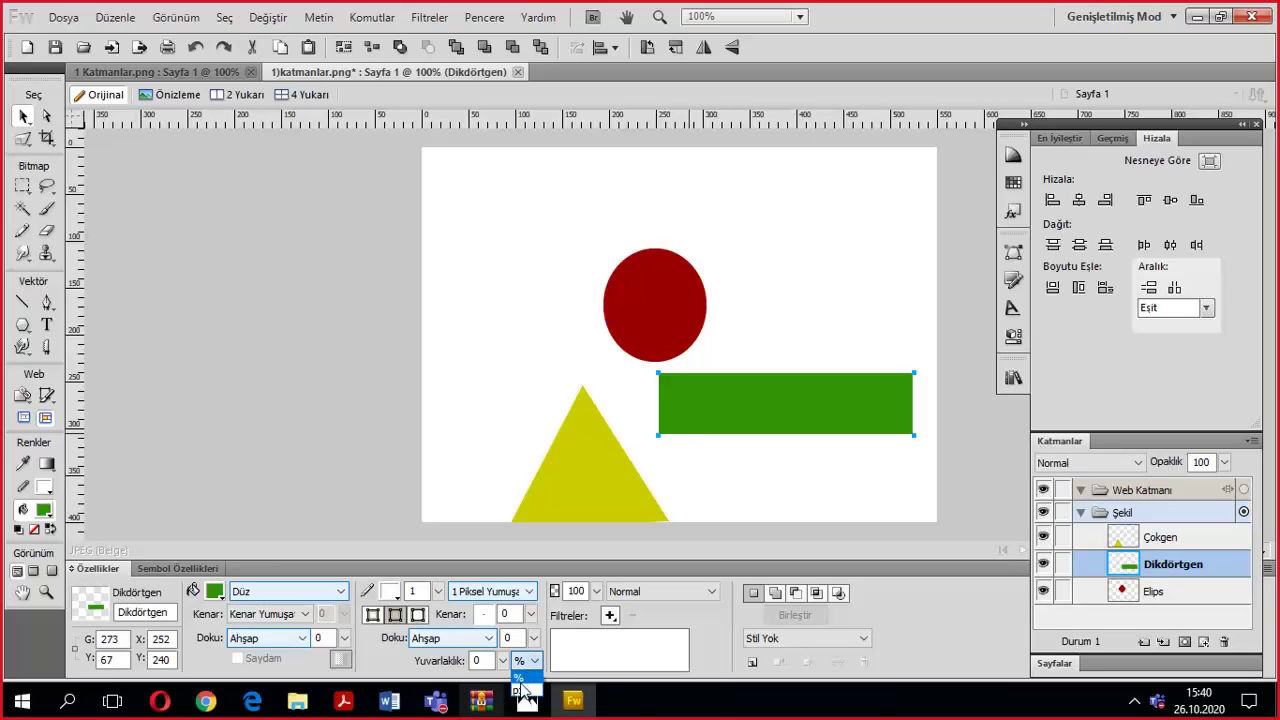
click(520, 690)
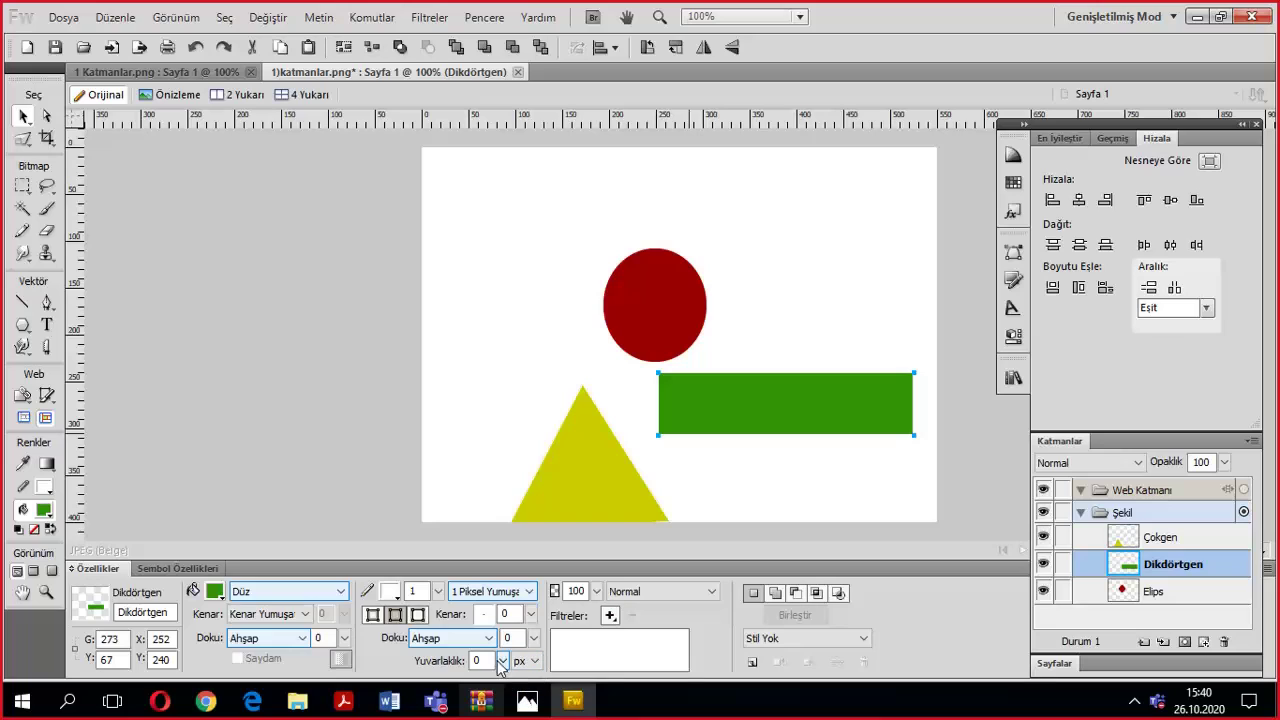
drag(503, 661, 512, 598)
drag(507, 661, 512, 592)
drag(507, 663, 509, 491)
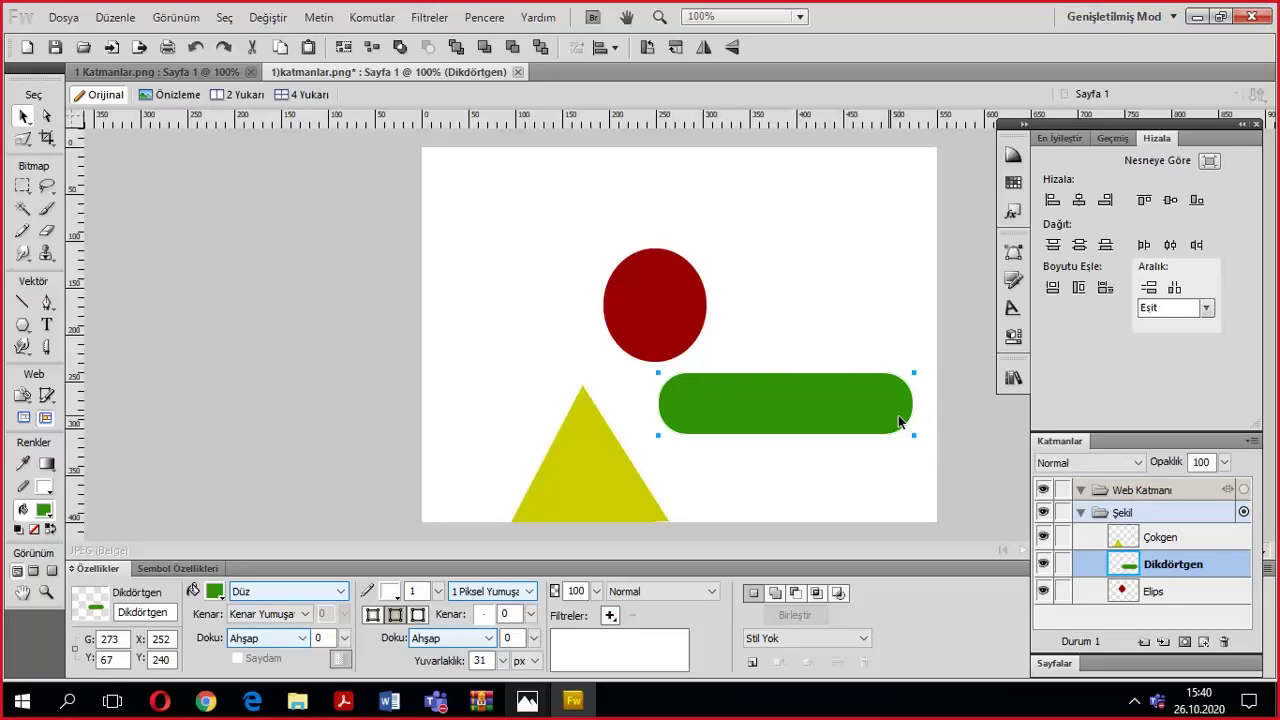
click(617, 477)
drag(617, 477, 598, 455)
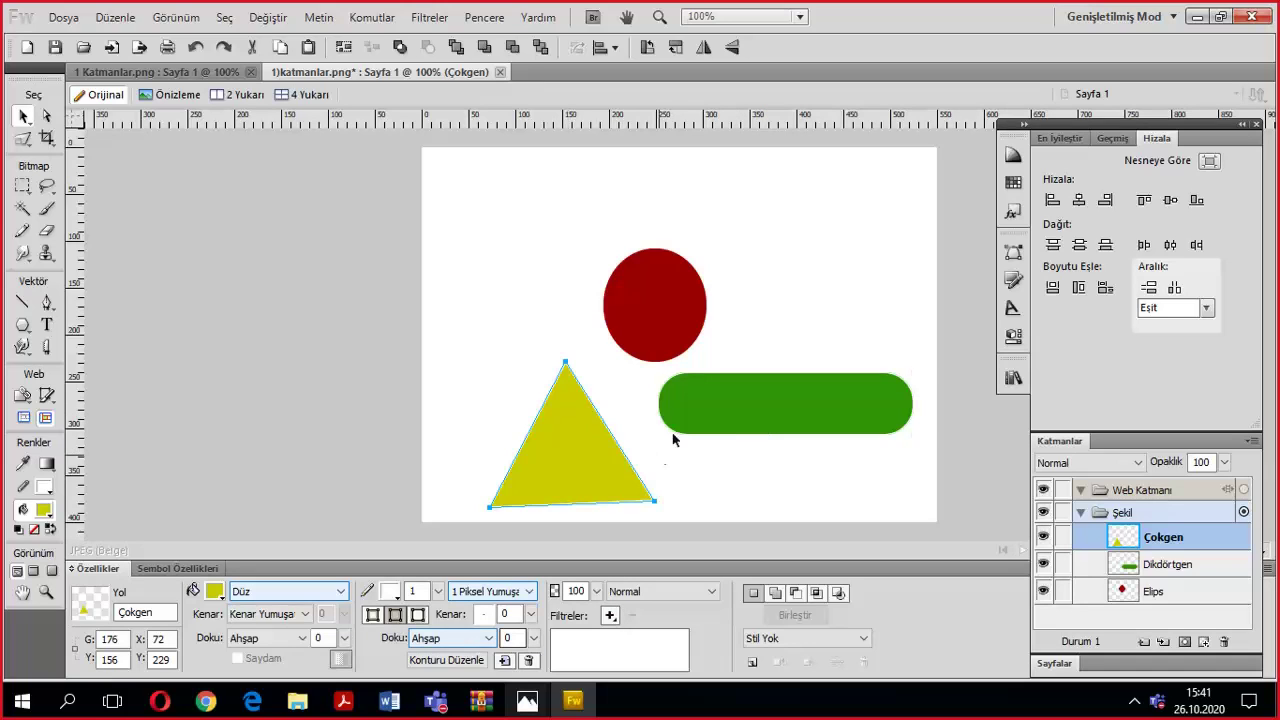
Switch the green rectangle's corner roundness to percent, try 40%, and settle on 100%.
click(712, 414)
click(527, 665)
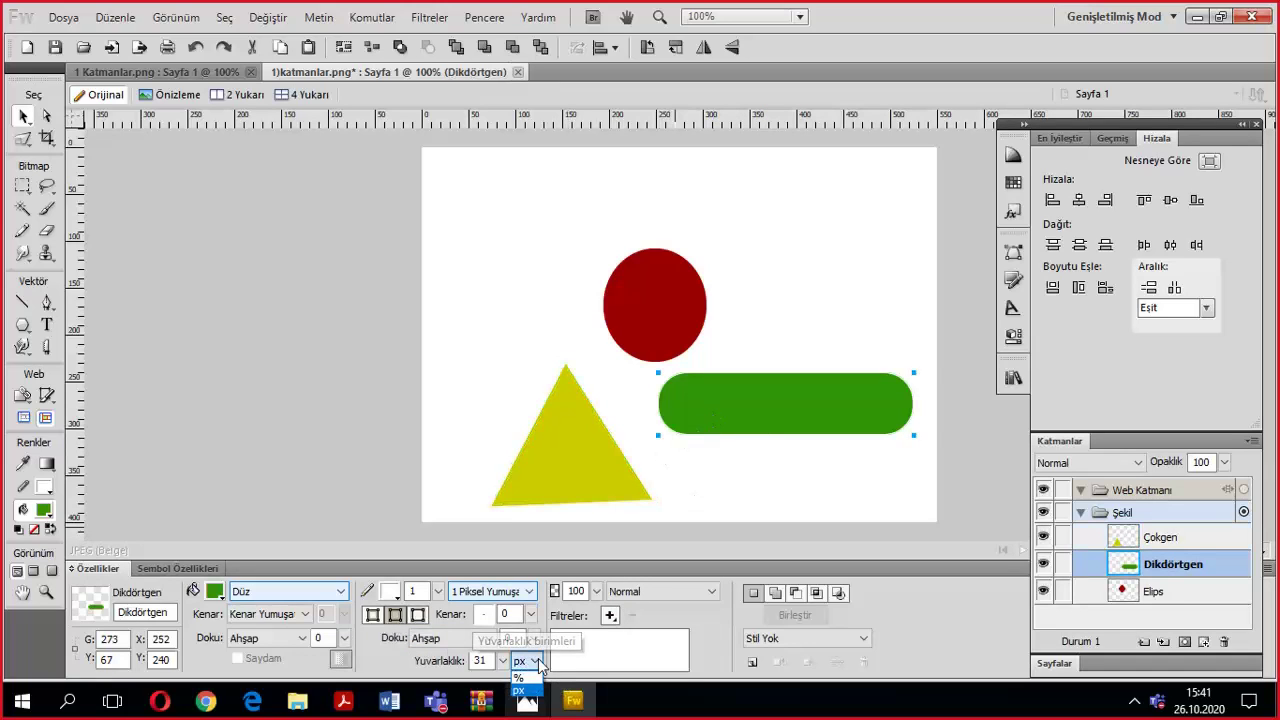
click(525, 688)
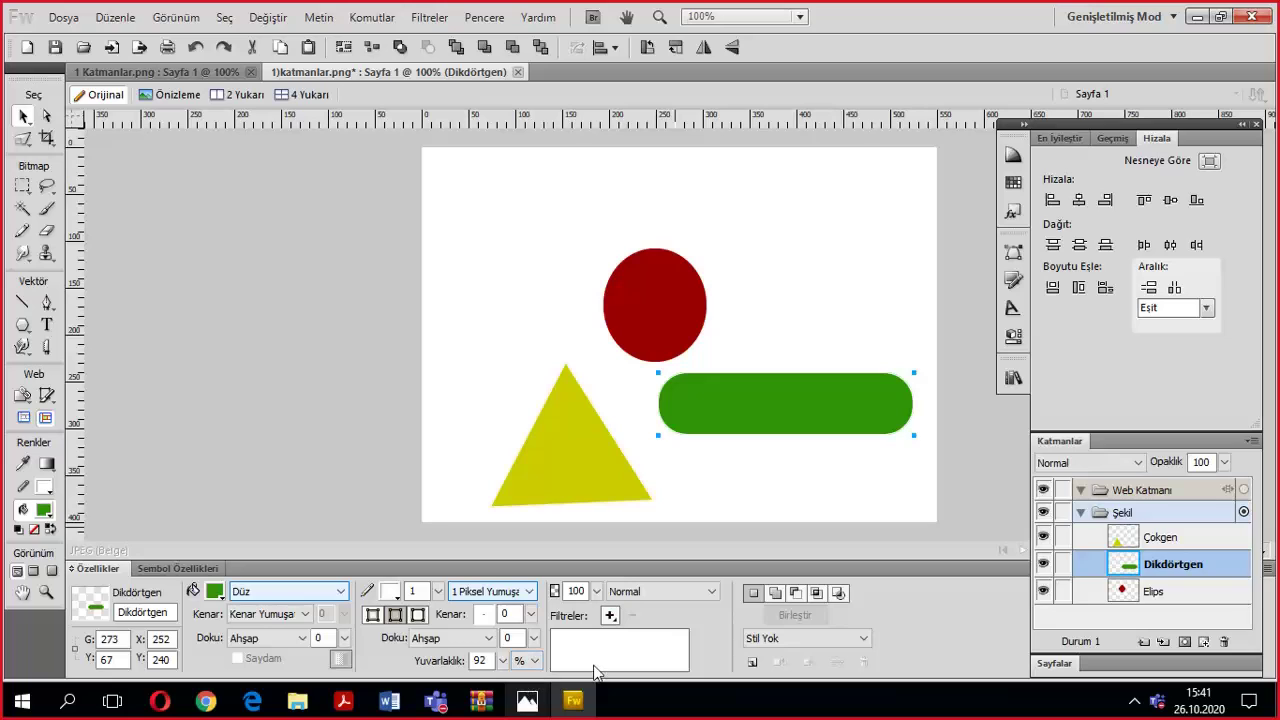
click(703, 479)
click(833, 389)
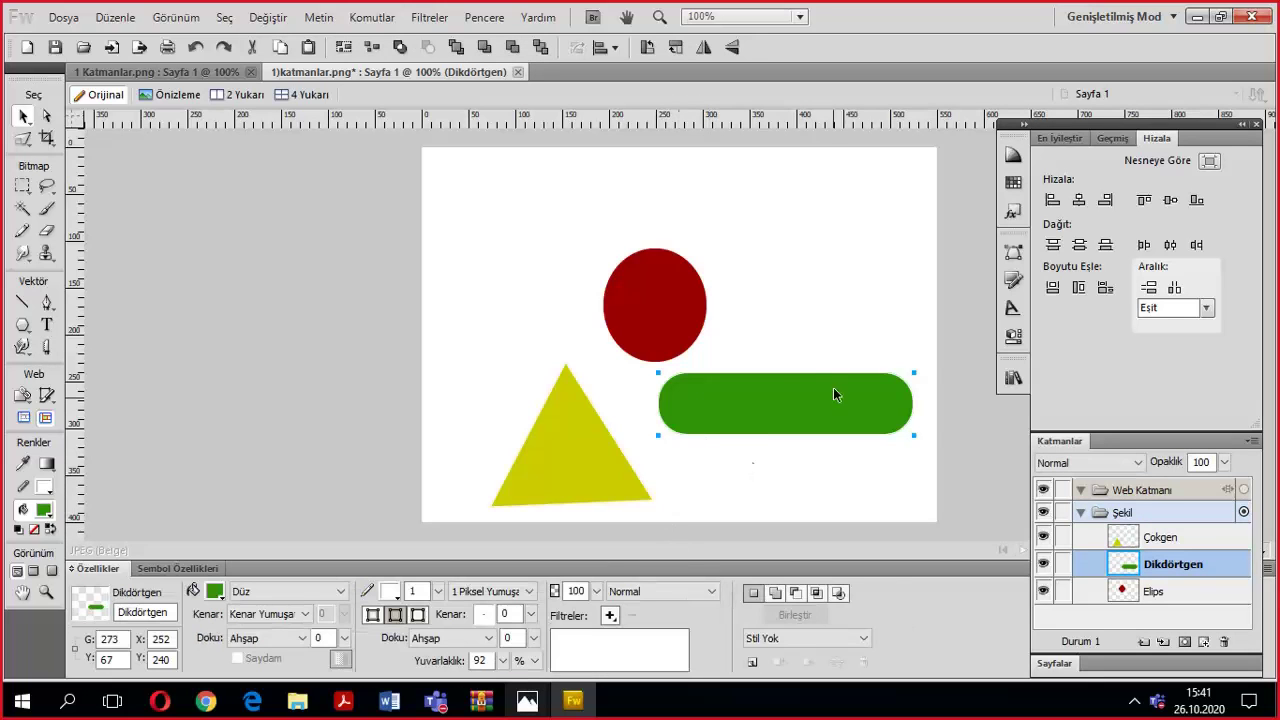
drag(512, 660, 510, 605)
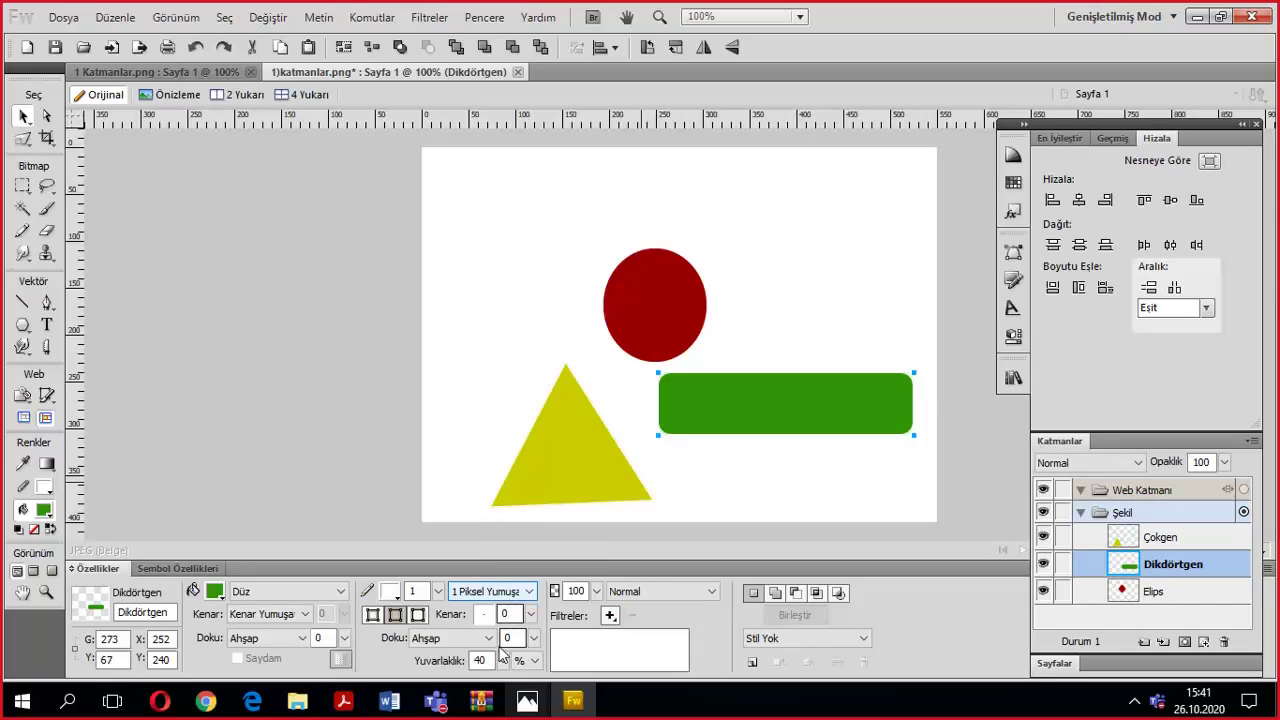
drag(504, 660, 507, 477)
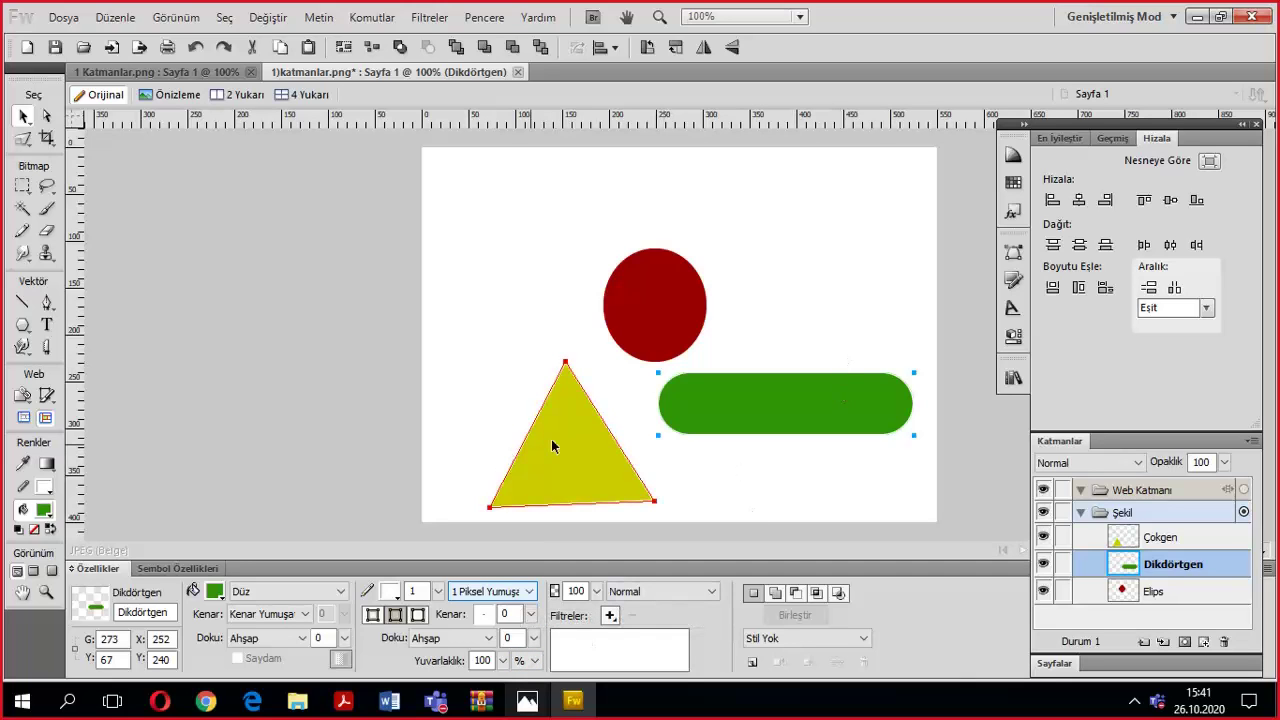
Rearrange the shapes with the circle at about X 118, Y 11, the triangle beside it, and the rounded rectangle at about X 237, Y 180.
drag(565, 430, 506, 307)
drag(660, 303, 587, 213)
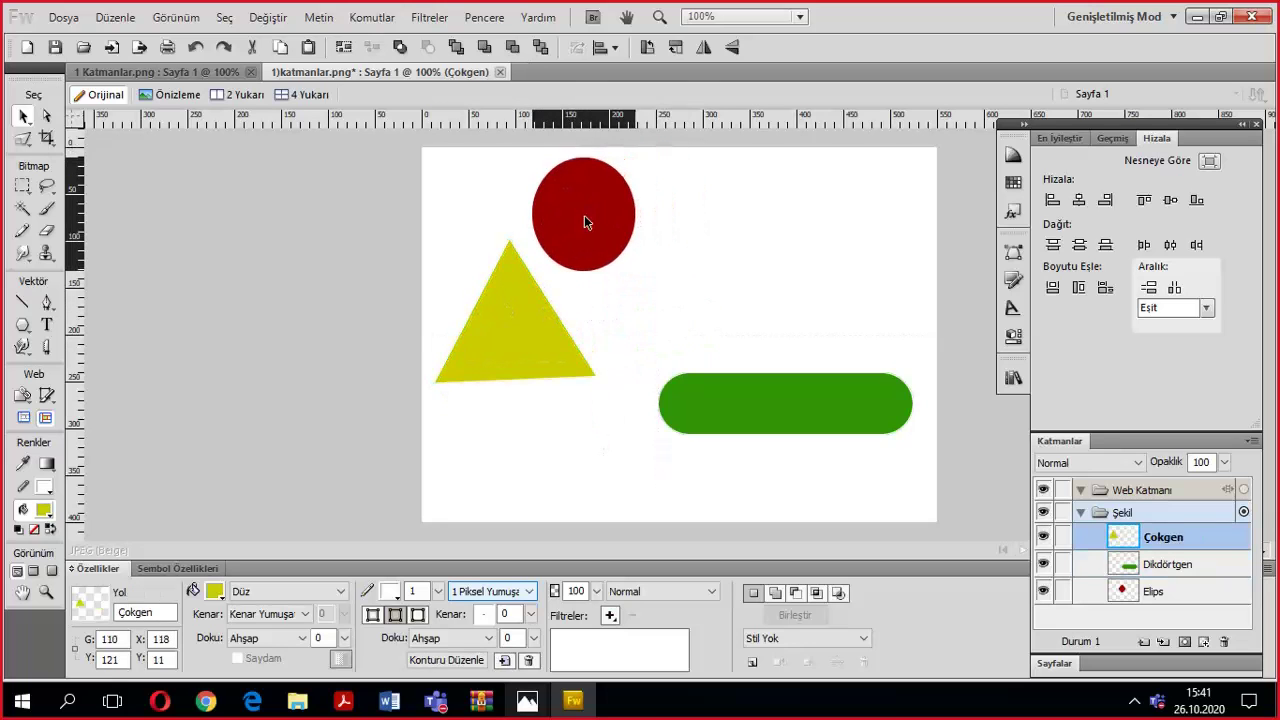
drag(496, 327, 694, 246)
drag(723, 394, 712, 347)
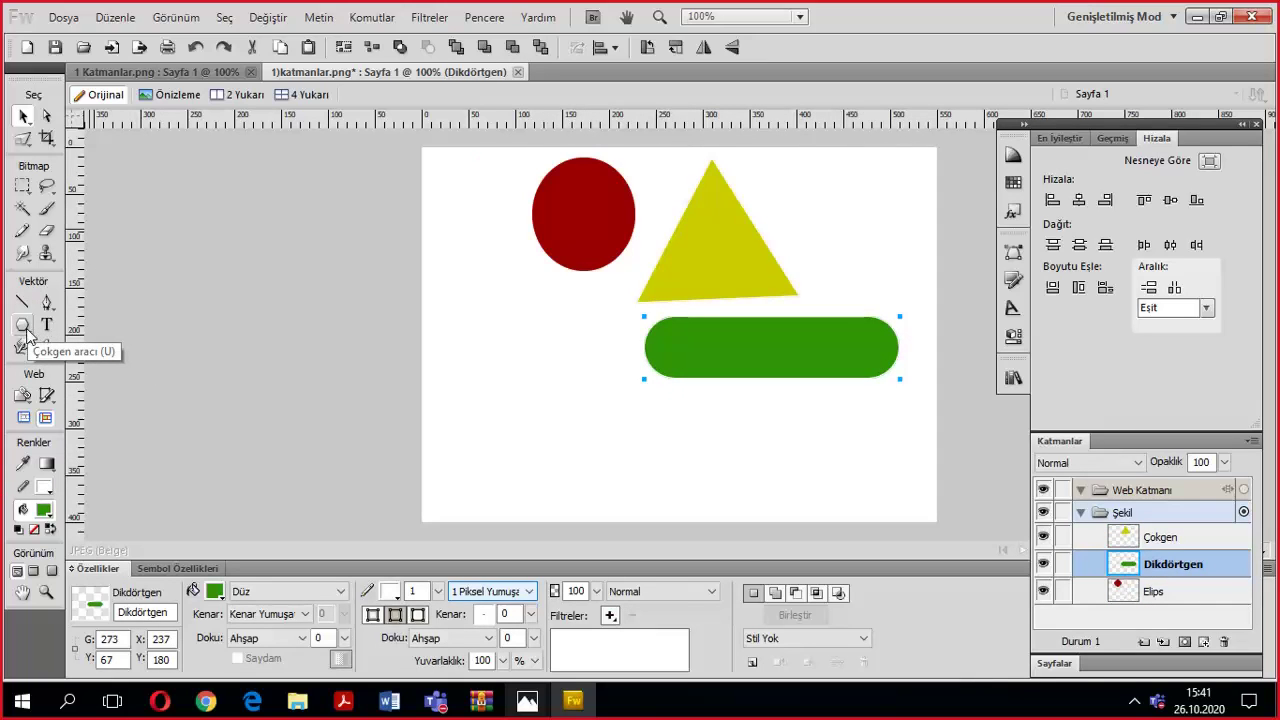
Draw a rounded rectangle in the canvas's lower-left area at about X 46, Y 247, and stretch it to about 183 by 100 px.
click(28, 333)
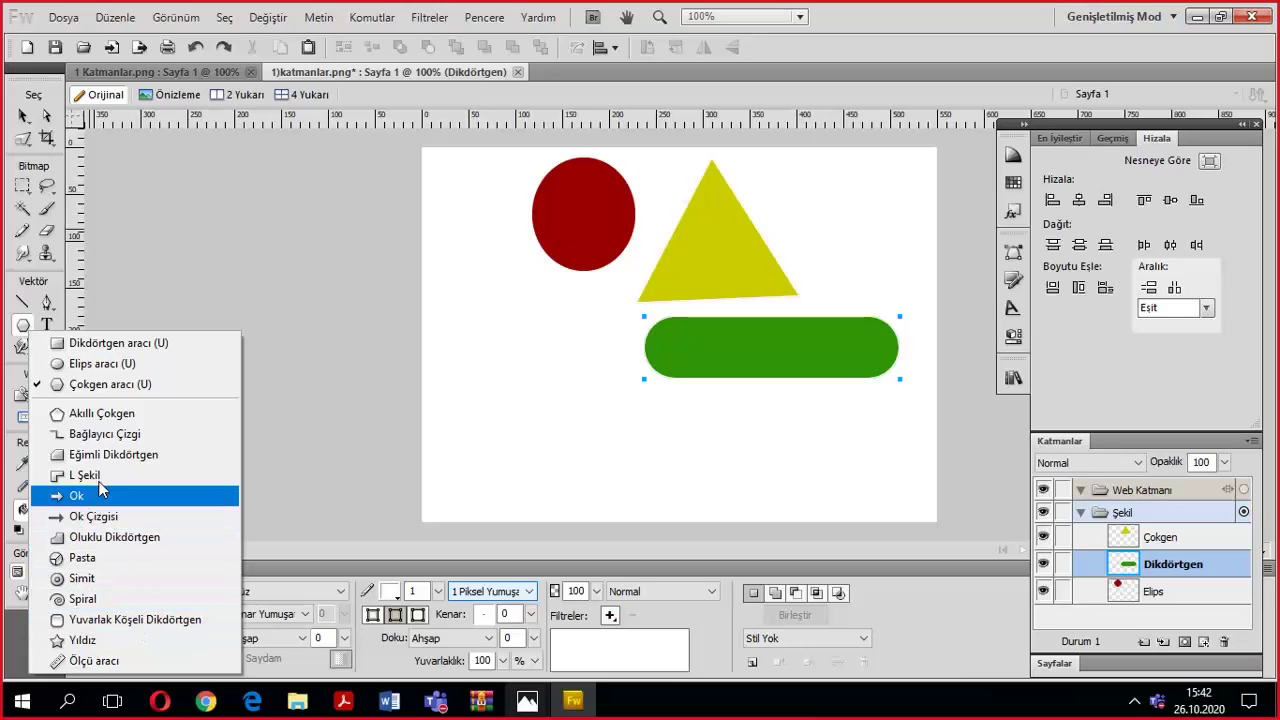
click(125, 622)
click(494, 411)
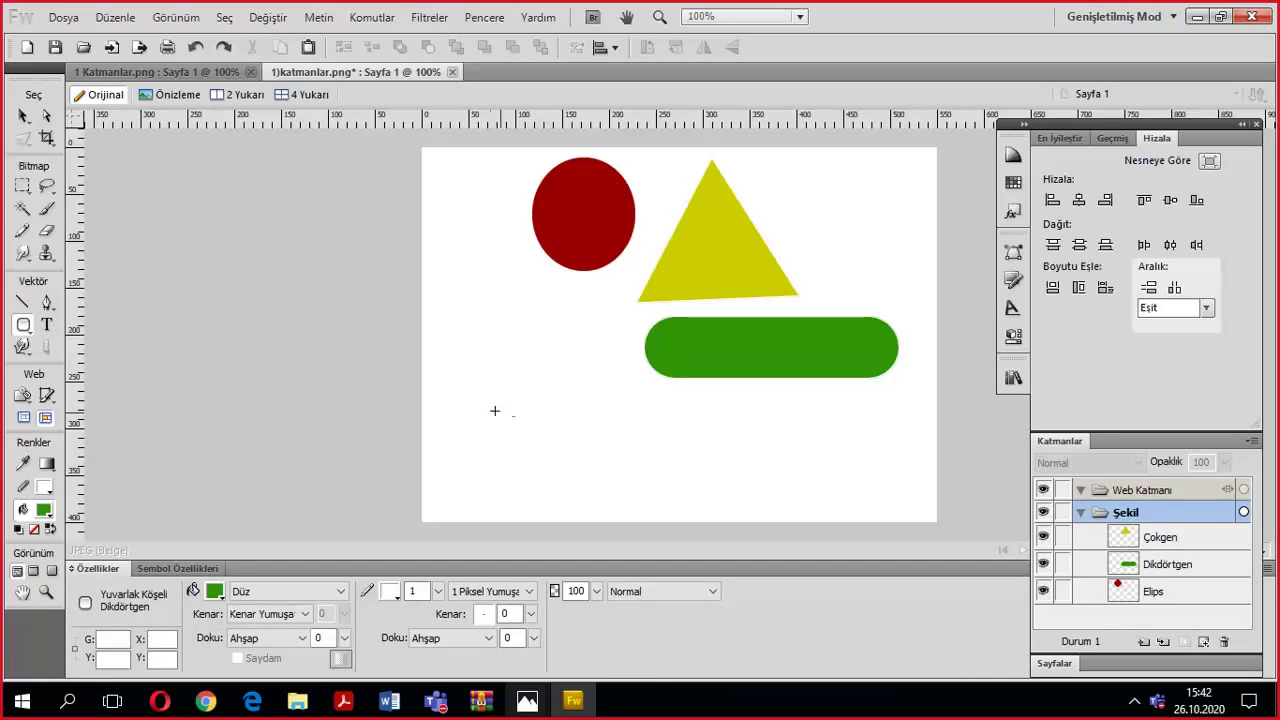
mouse_move(465, 379)
mouse_down()
mouse_move(526, 460)
mouse_move(586, 468)
mouse_up()
key(v)
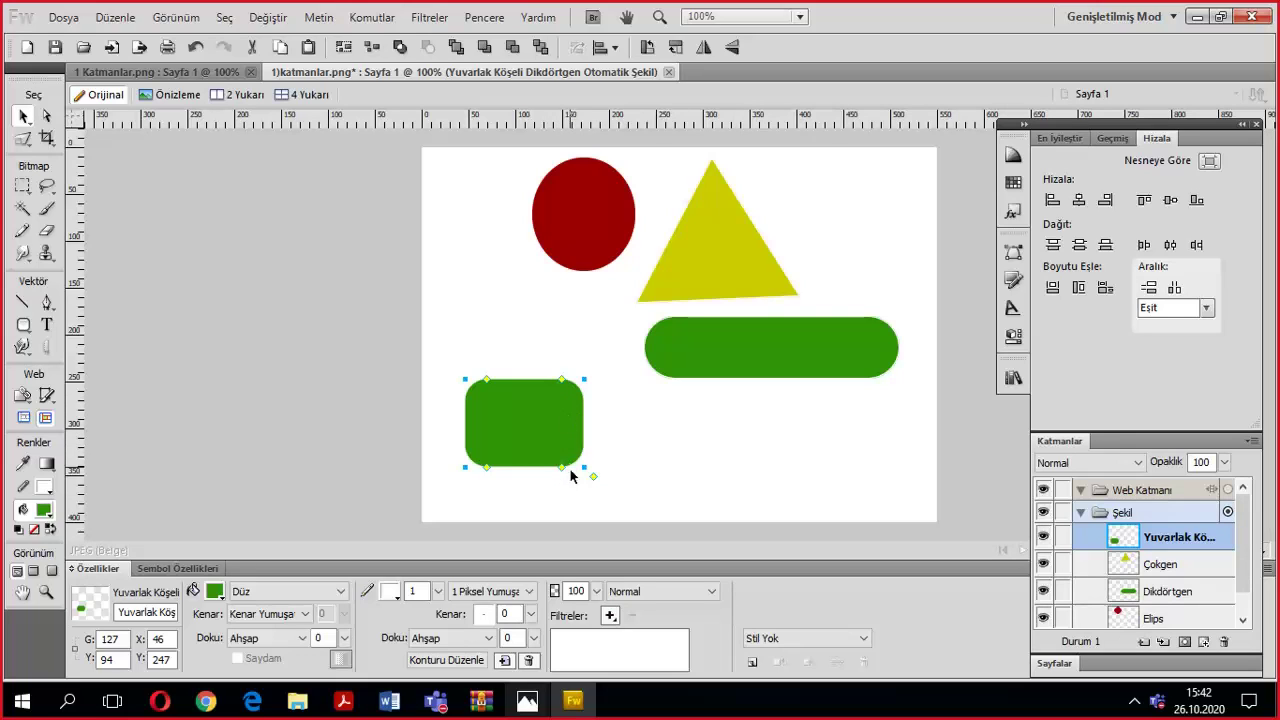
drag(593, 482, 630, 487)
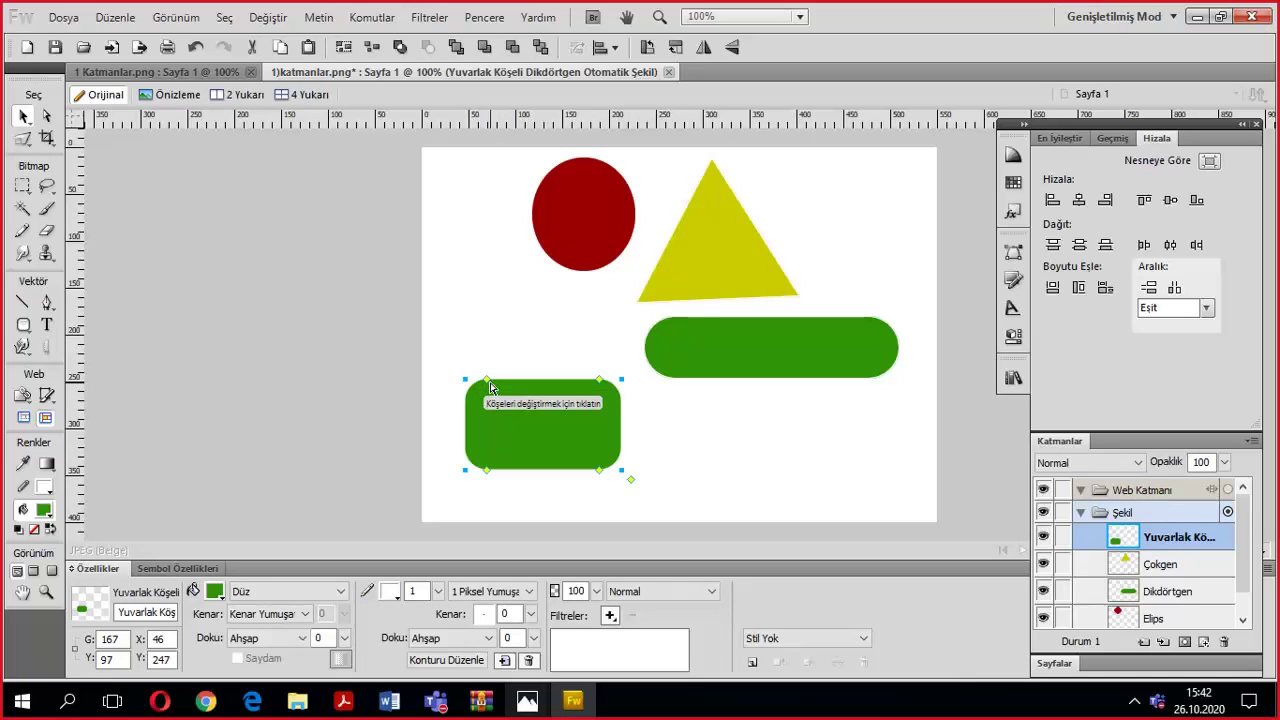
mouse_move(633, 487)
mouse_down()
mouse_move(657, 486)
mouse_move(630, 478)
mouse_move(657, 486)
mouse_move(646, 487)
mouse_up()
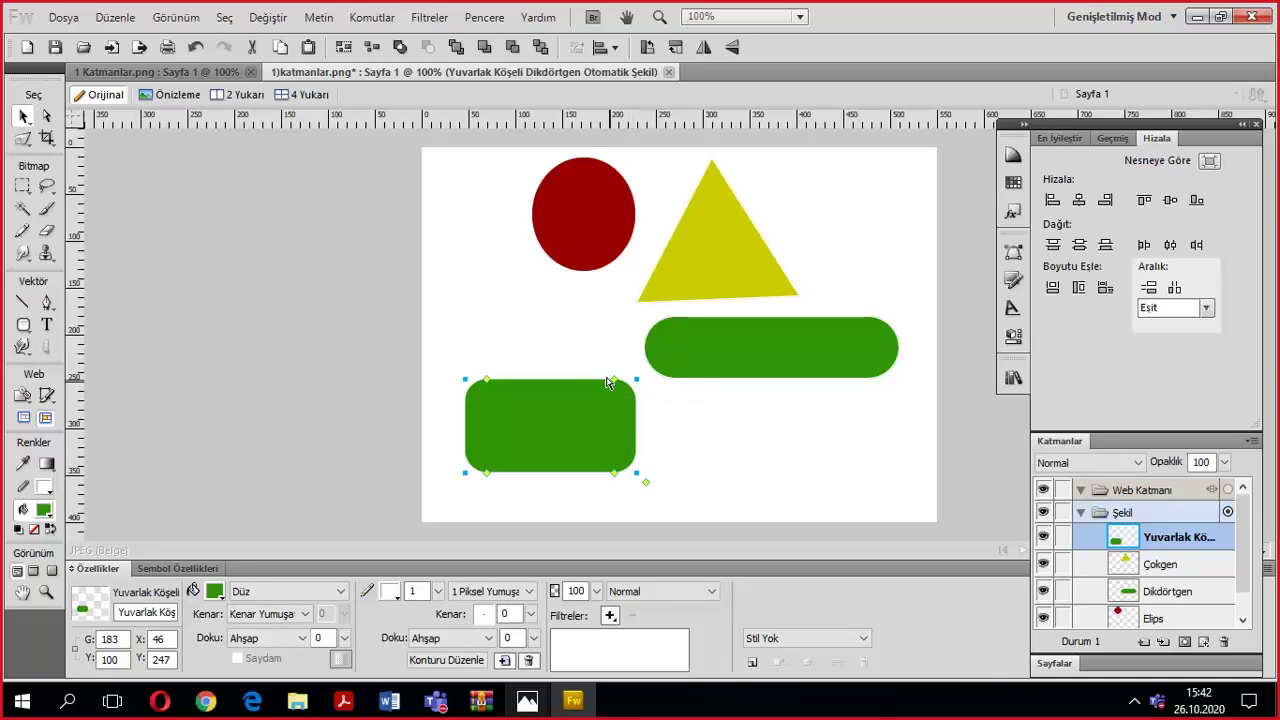
Enlarge the new rectangle's corner rounding to the maximum, try chamfered corners at a smaller size, and switch the corners to the concave style.
drag(612, 384, 551, 389)
drag(470, 380, 500, 397)
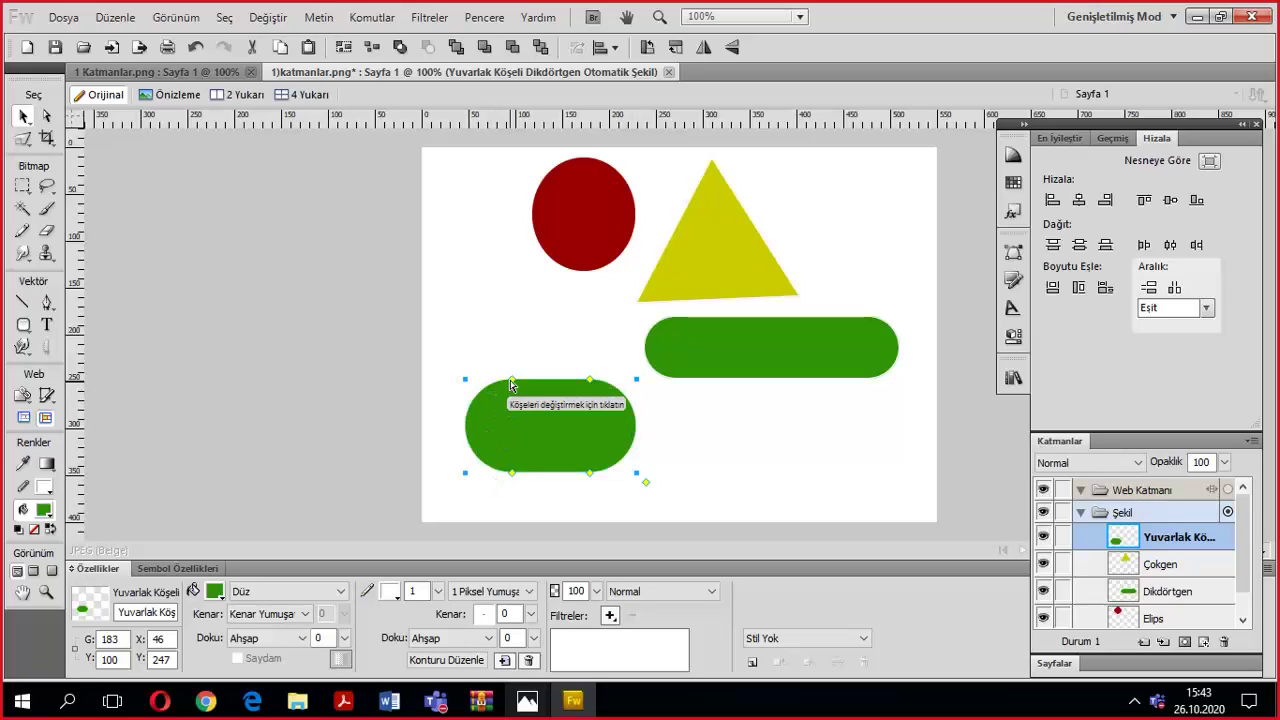
click(513, 474)
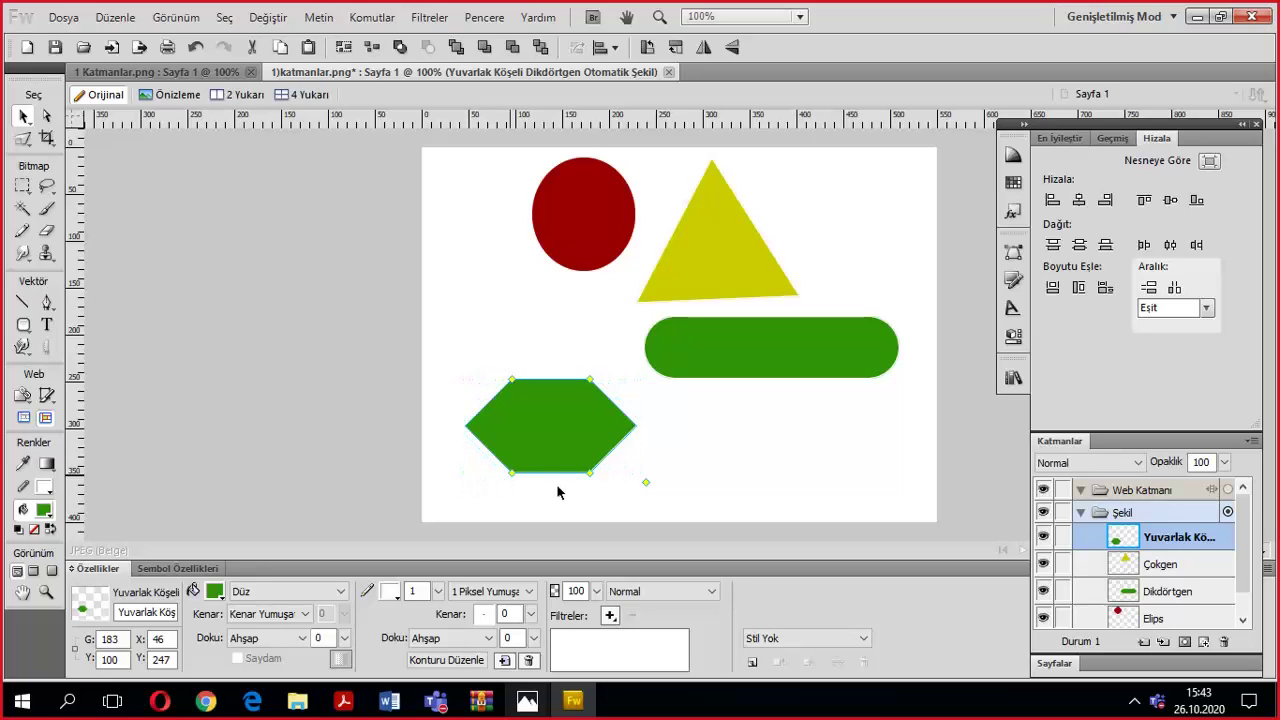
mouse_move(511, 472)
mouse_down()
mouse_move(475, 458)
mouse_move(494, 478)
mouse_up()
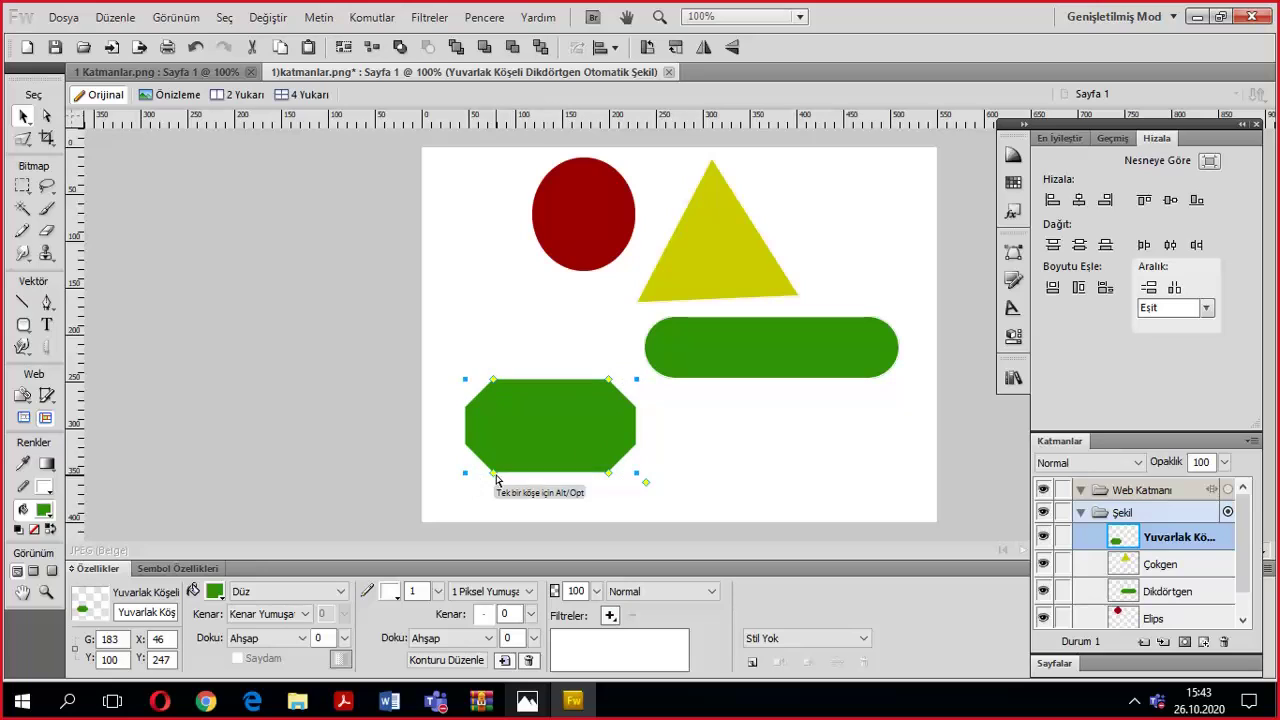
click(493, 478)
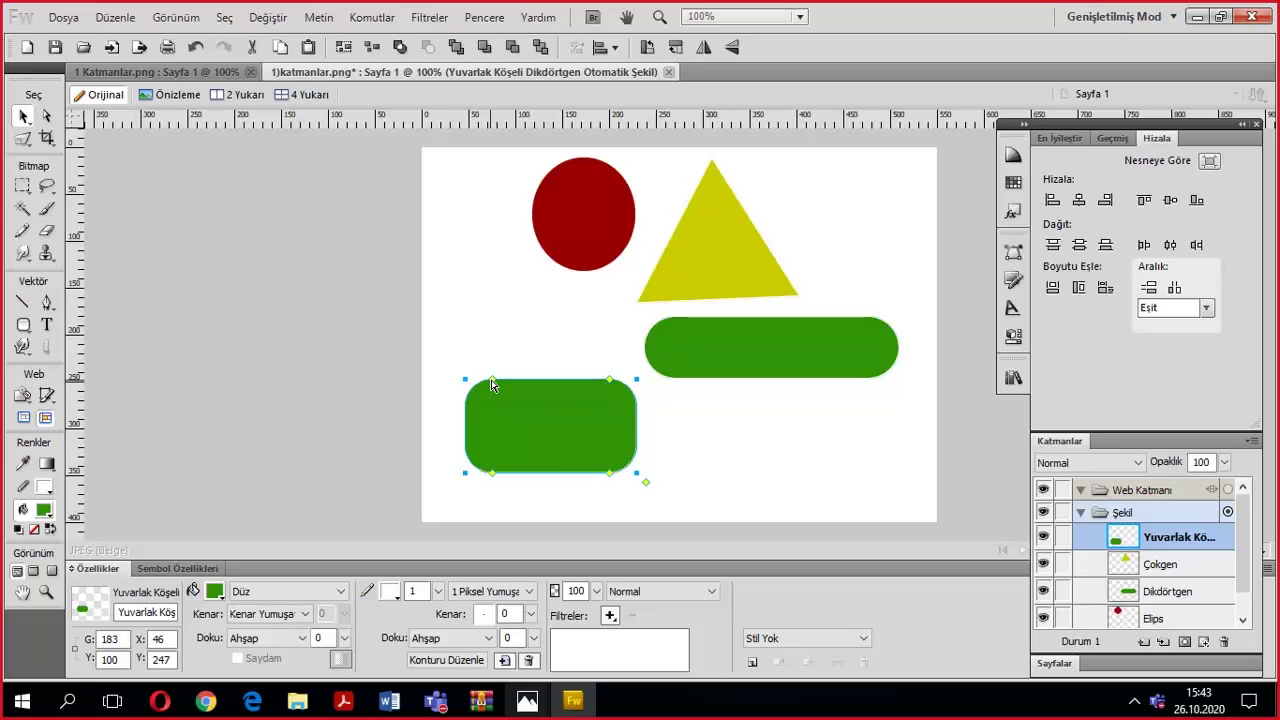
click(492, 382)
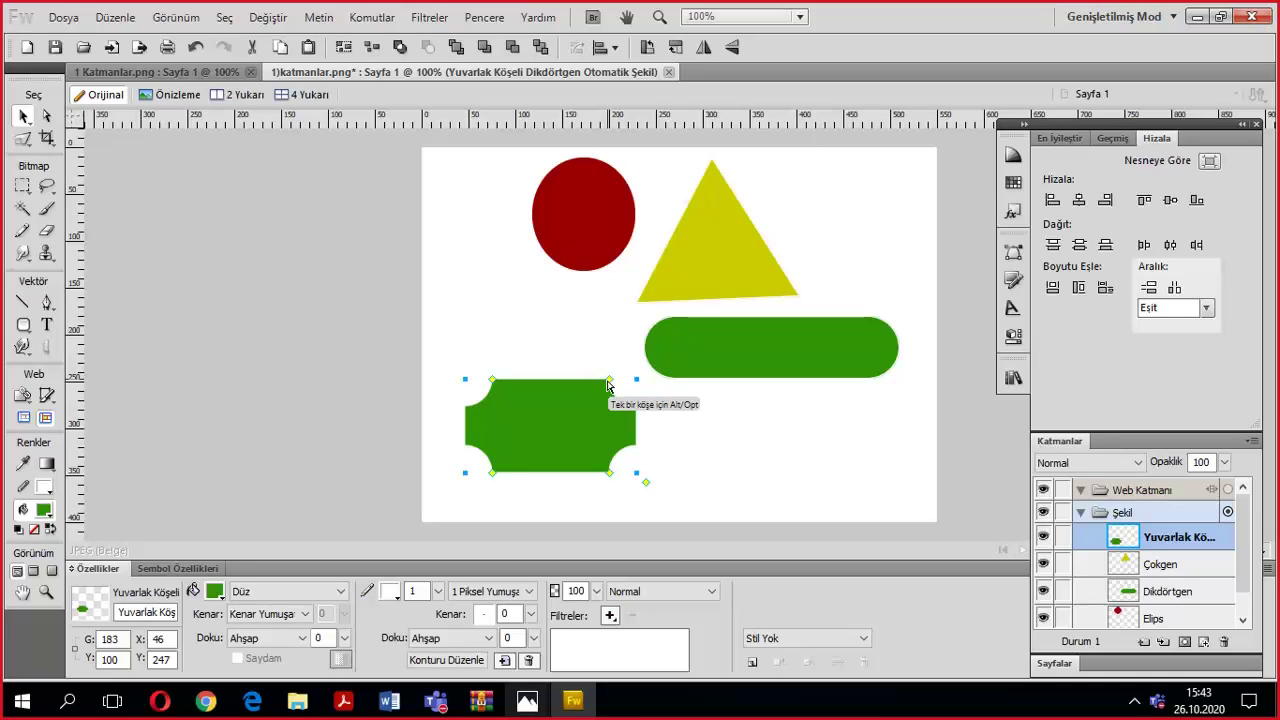
Vary the rectangle's corner size and style, ending with full-size concave corners, and move the shape to about X 54, Y 276.
drag(609, 472, 582, 476)
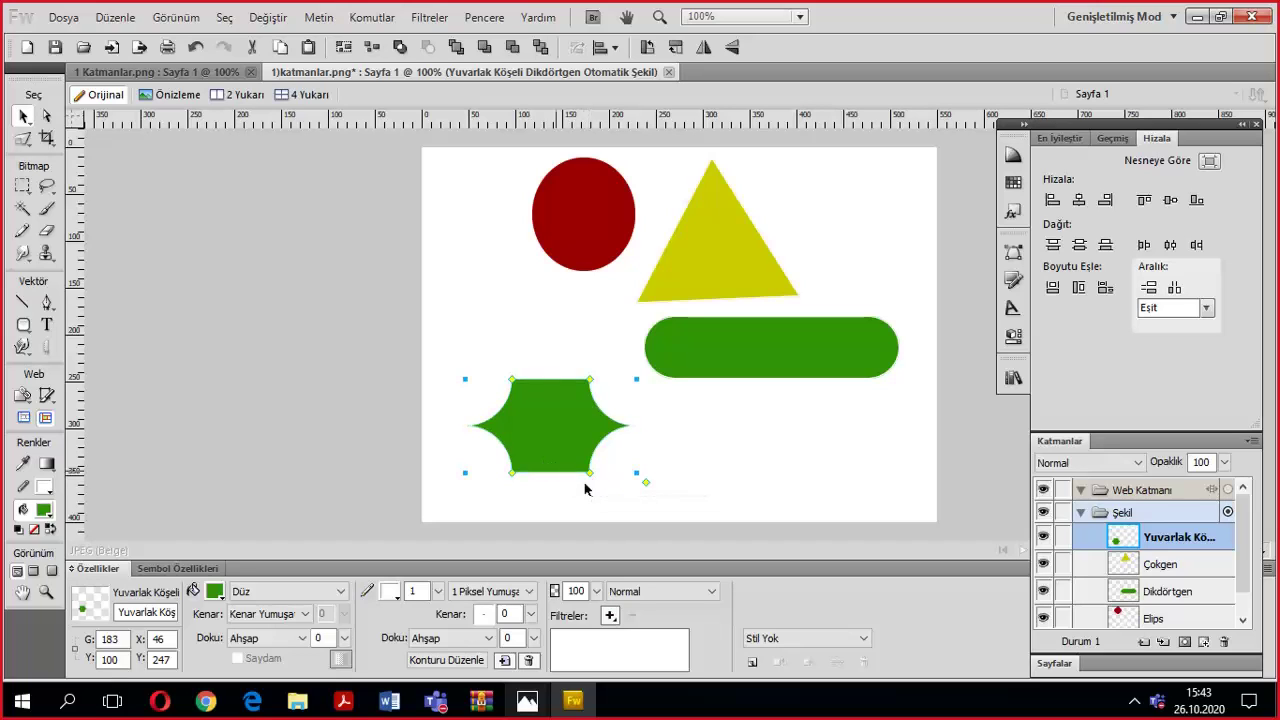
click(640, 476)
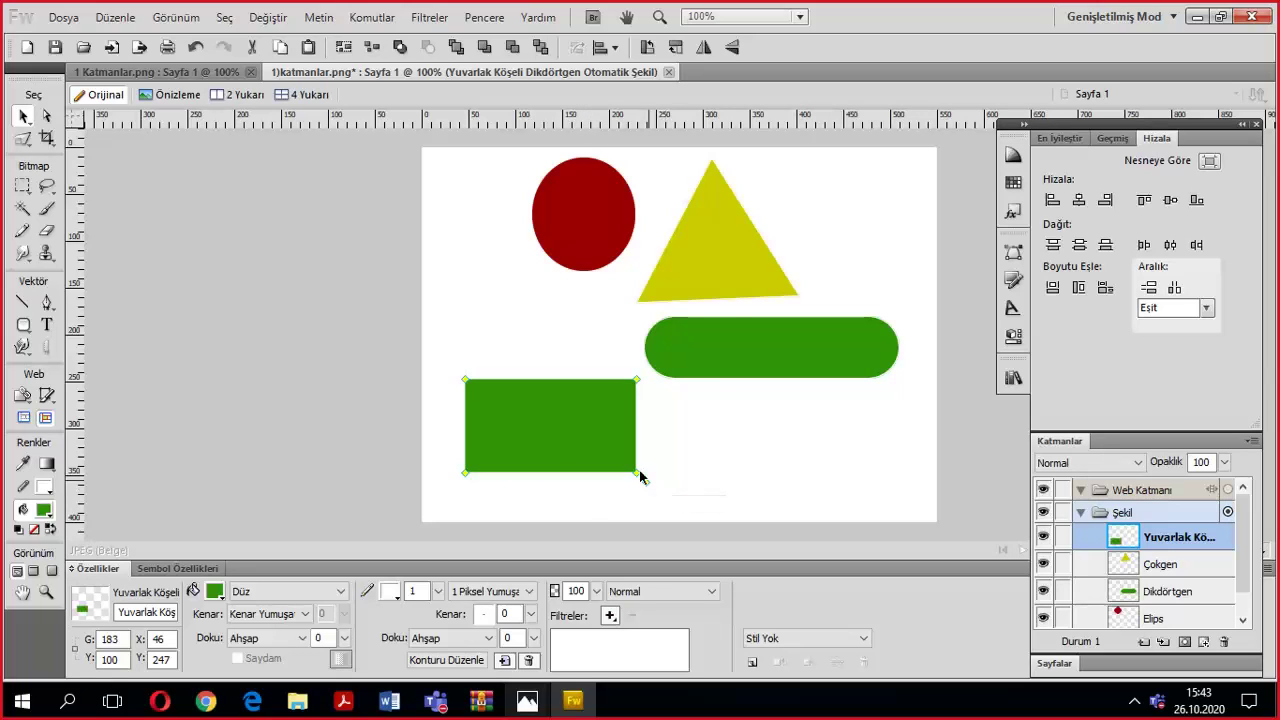
drag(638, 479, 565, 476)
click(511, 380)
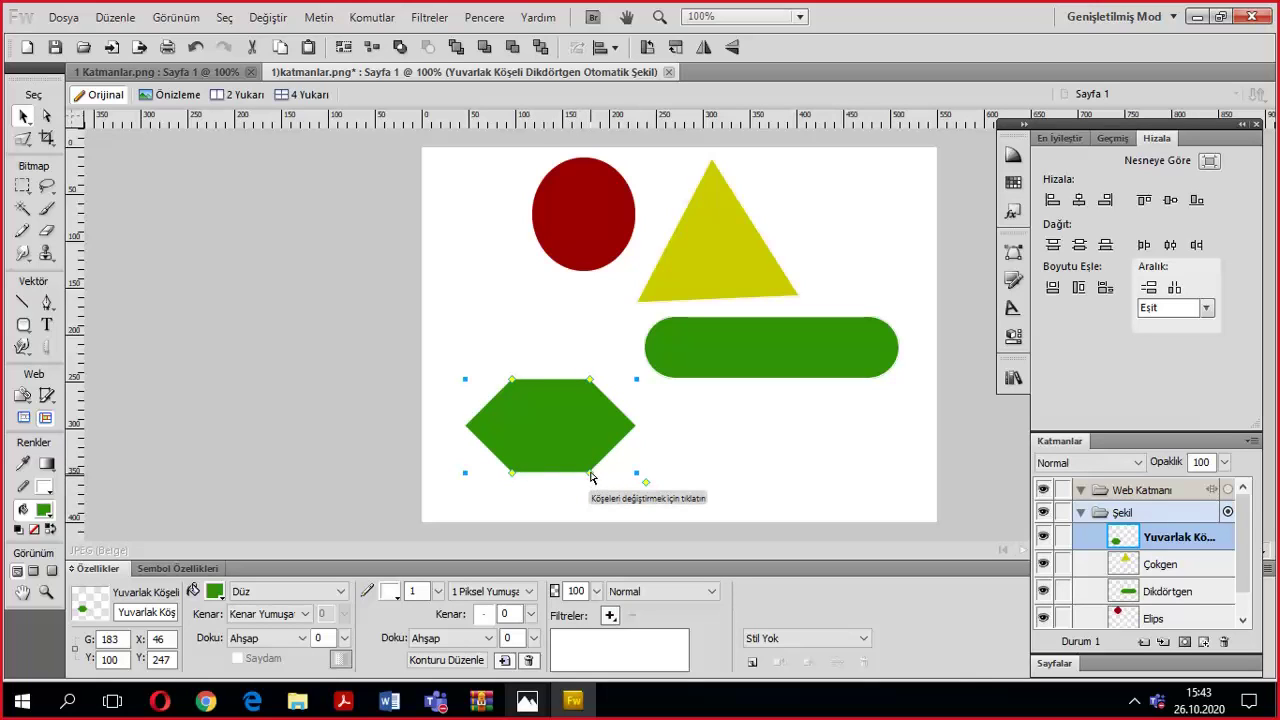
drag(591, 475, 618, 487)
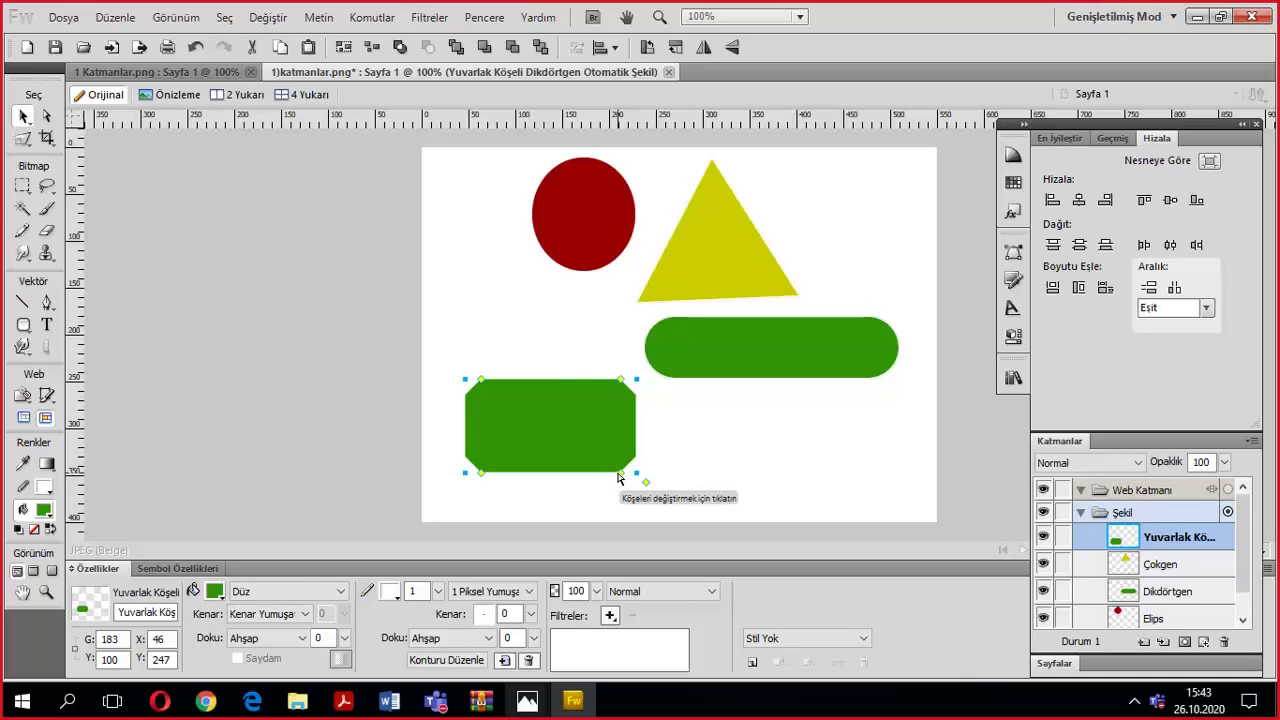
mouse_move(618, 478)
mouse_down()
mouse_move(564, 478)
mouse_move(630, 483)
mouse_up()
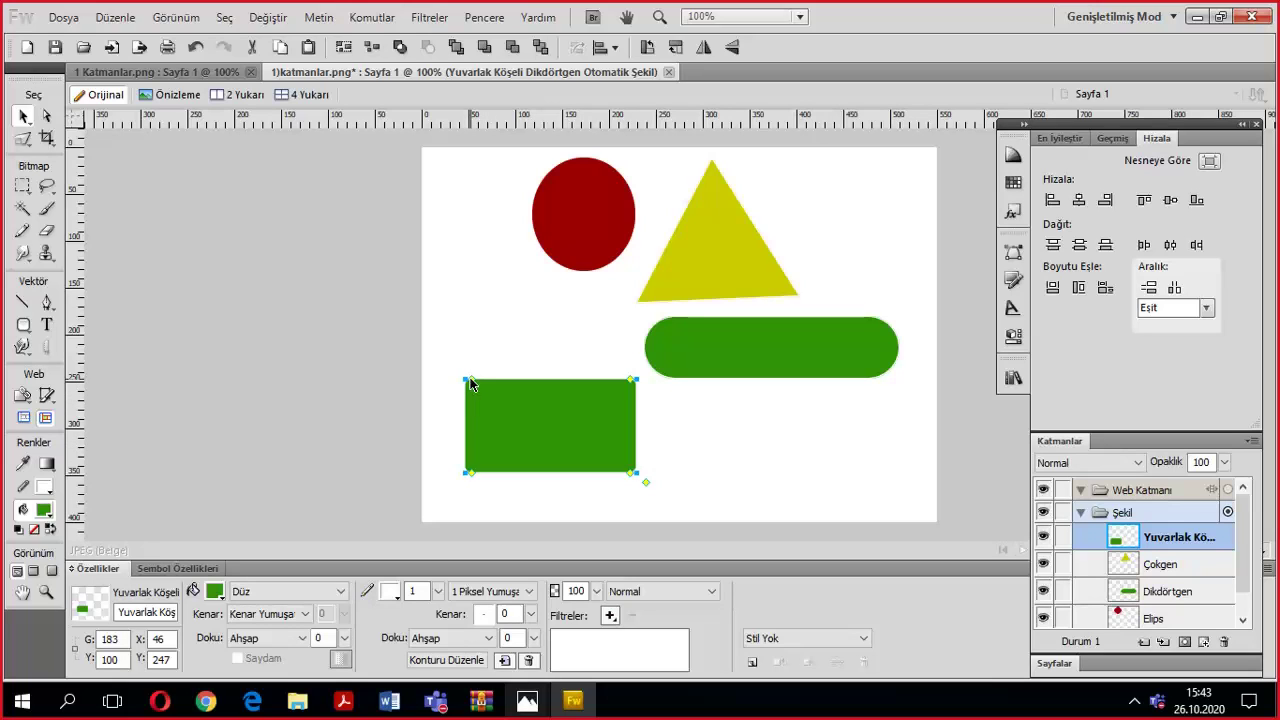
drag(474, 384, 520, 400)
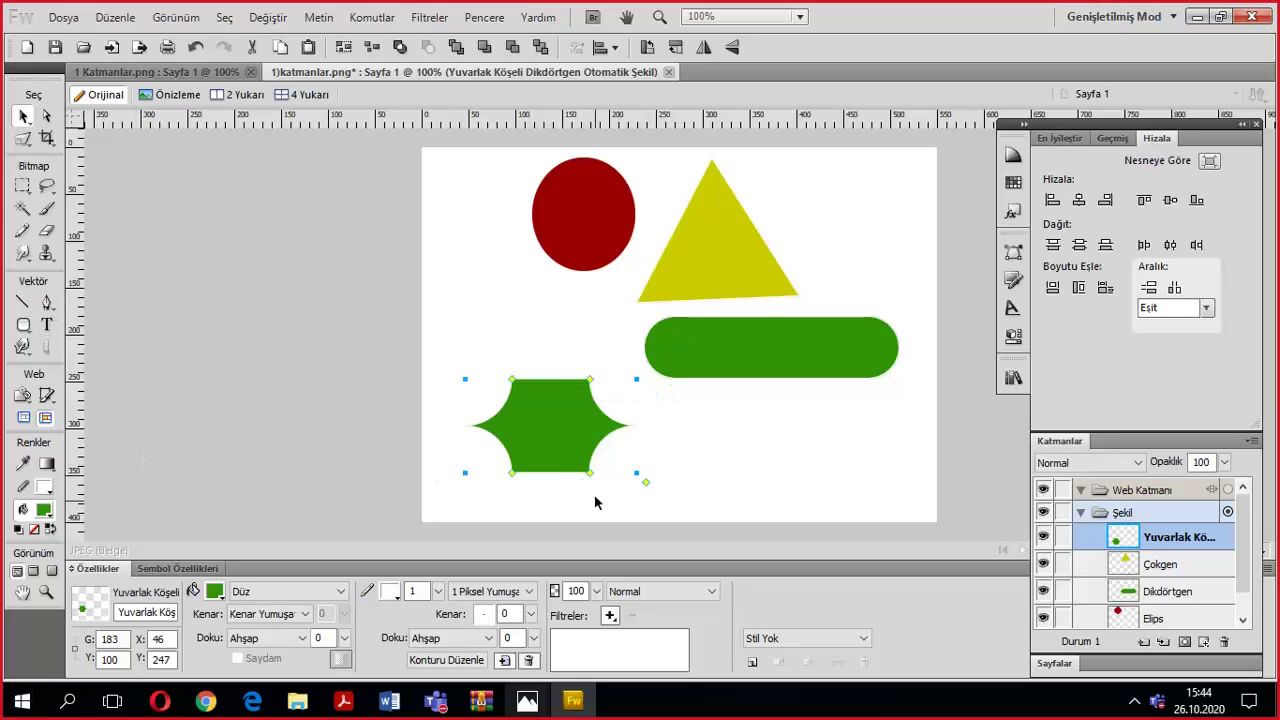
drag(530, 428, 541, 453)
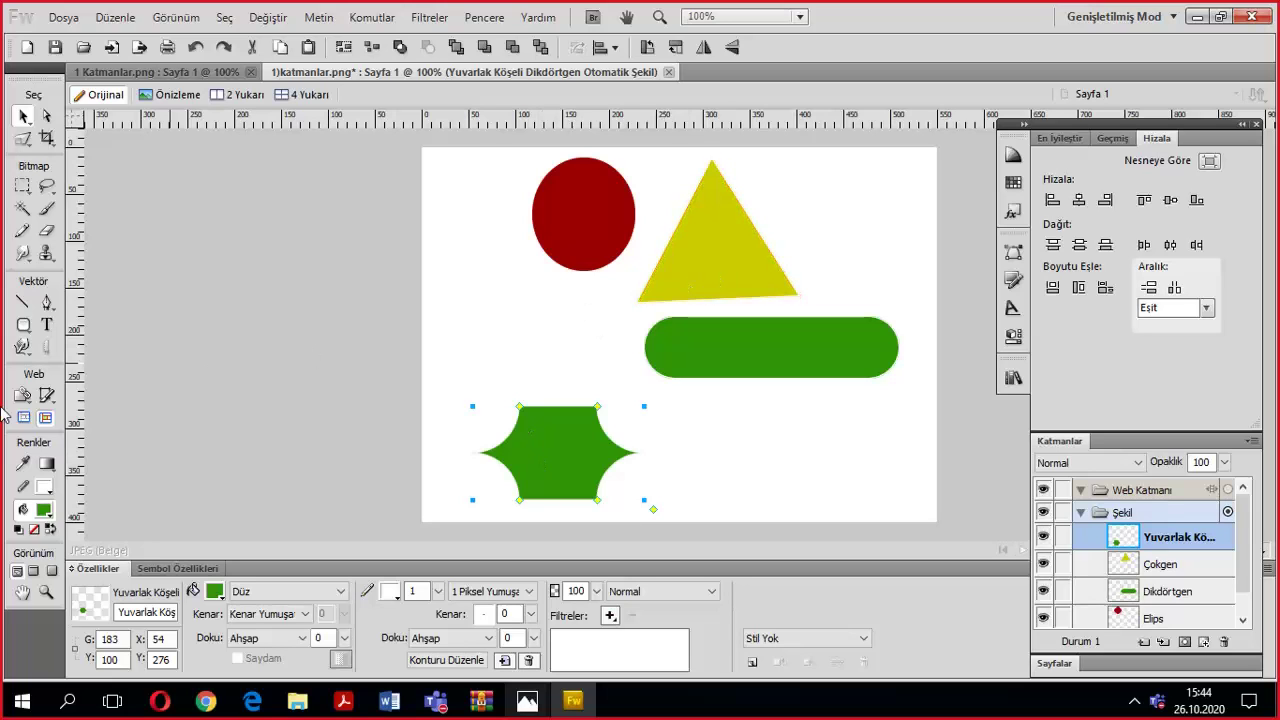
click(25, 327)
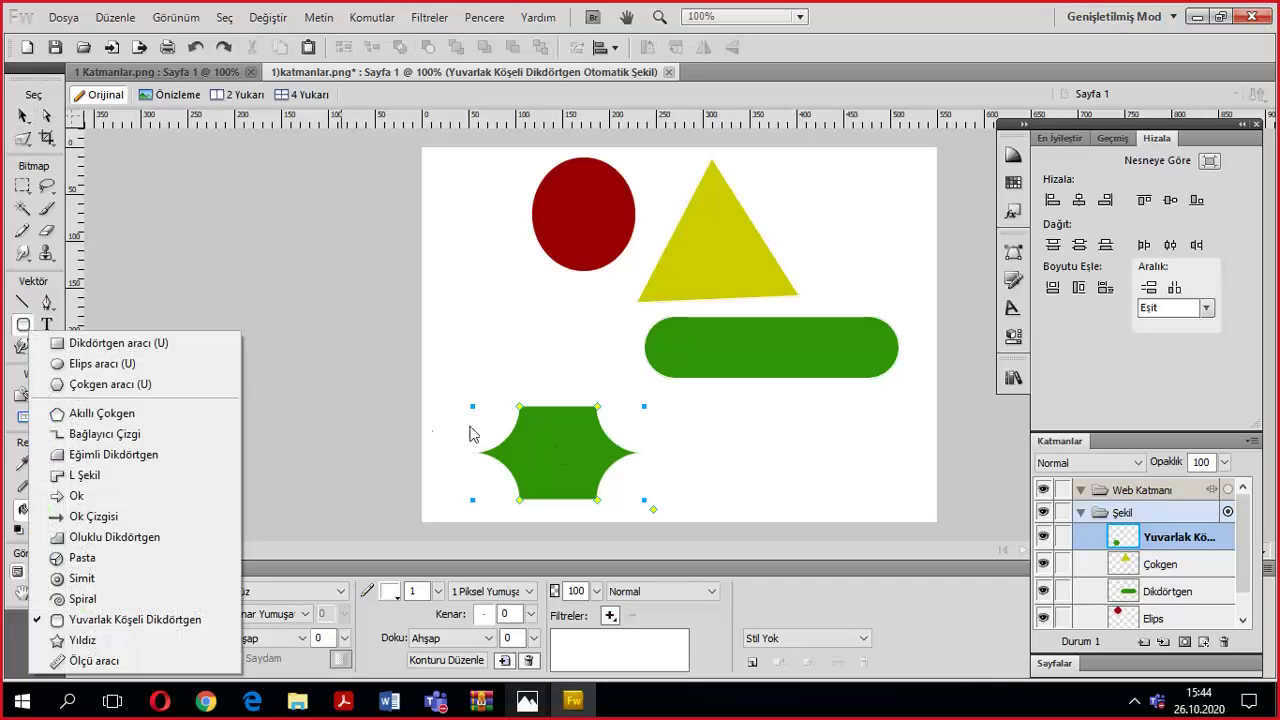
mouse_move(548, 453)
mouse_down()
mouse_move(575, 460)
mouse_move(545, 430)
mouse_move(603, 455)
mouse_up()
key(v)
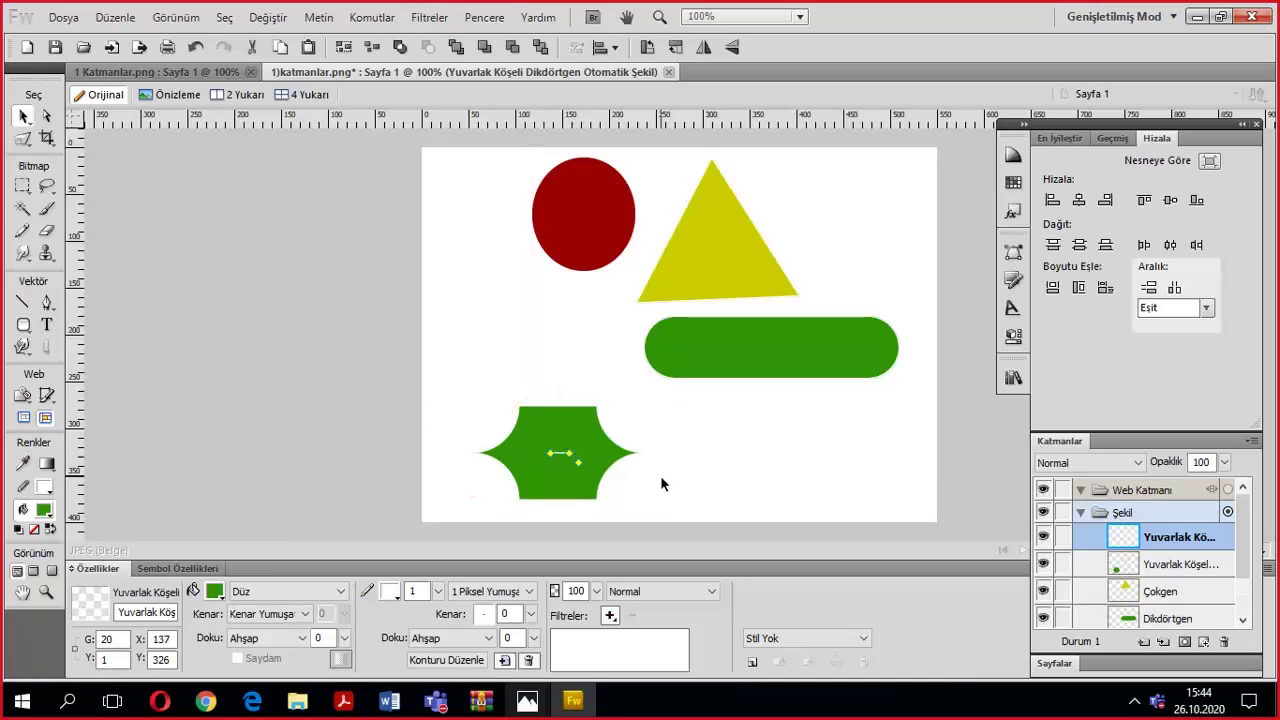
key(Delete)
click(545, 460)
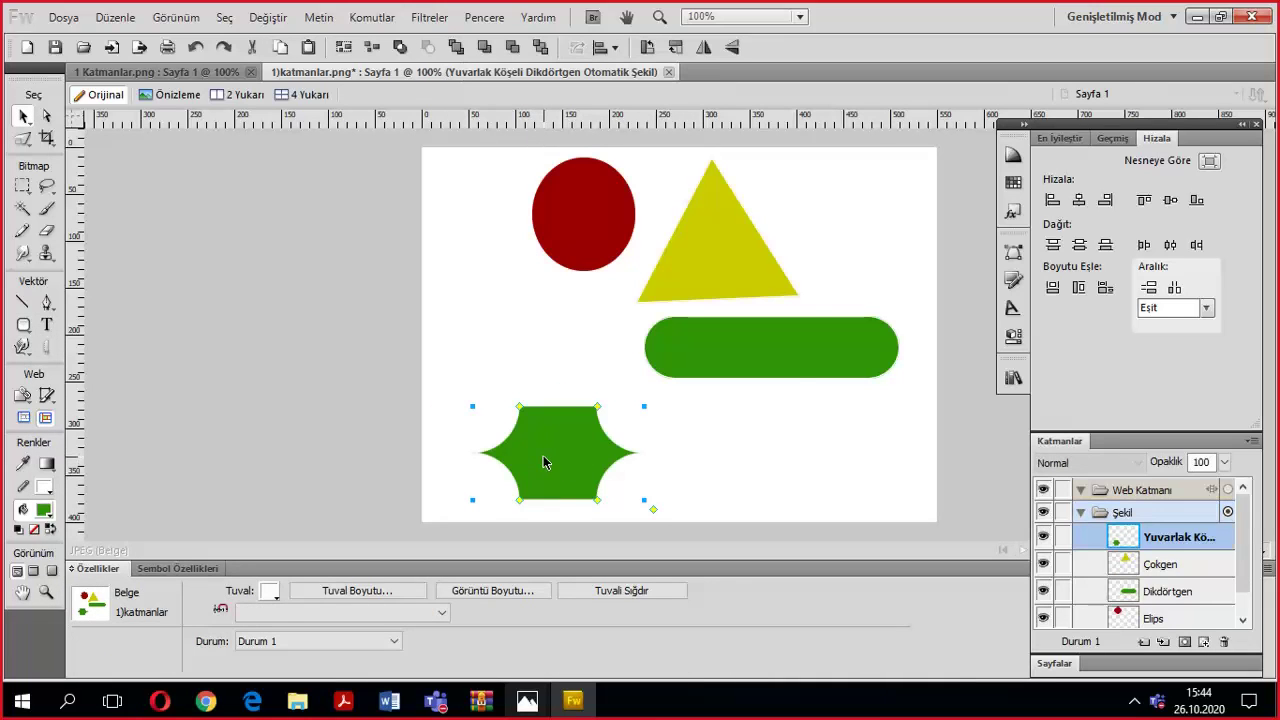
click(23, 324)
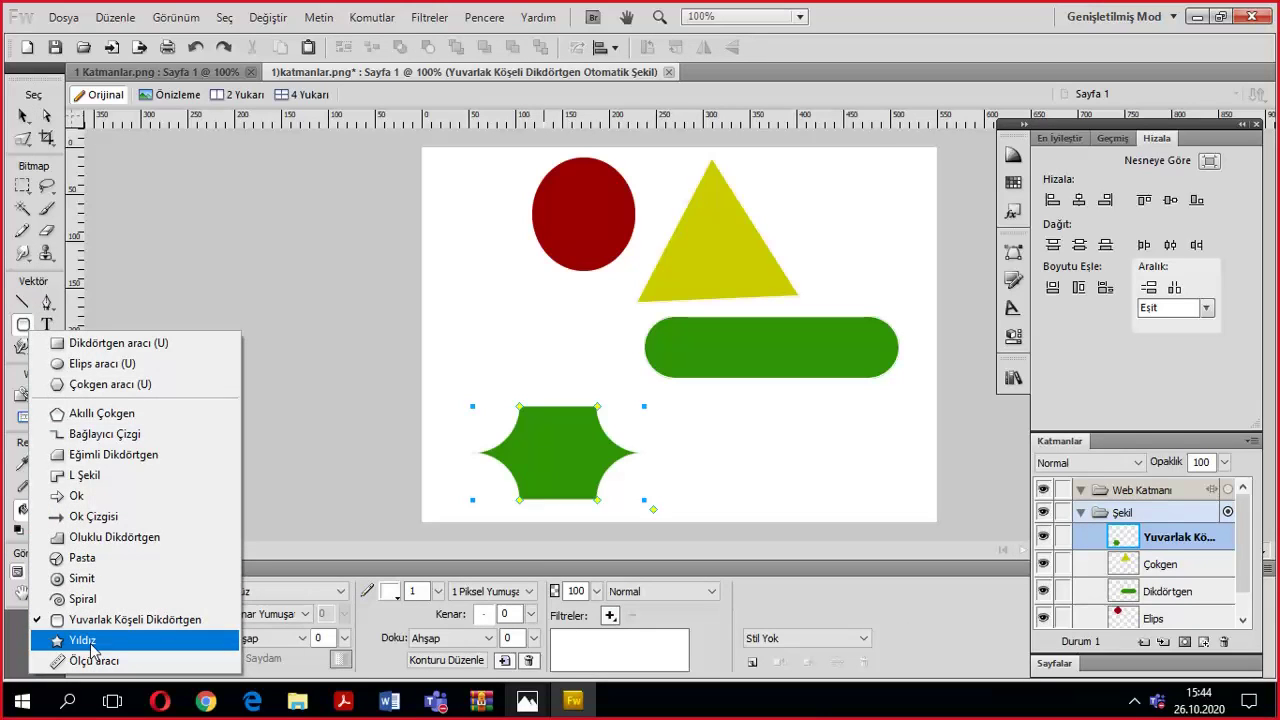
click(486, 345)
click(489, 348)
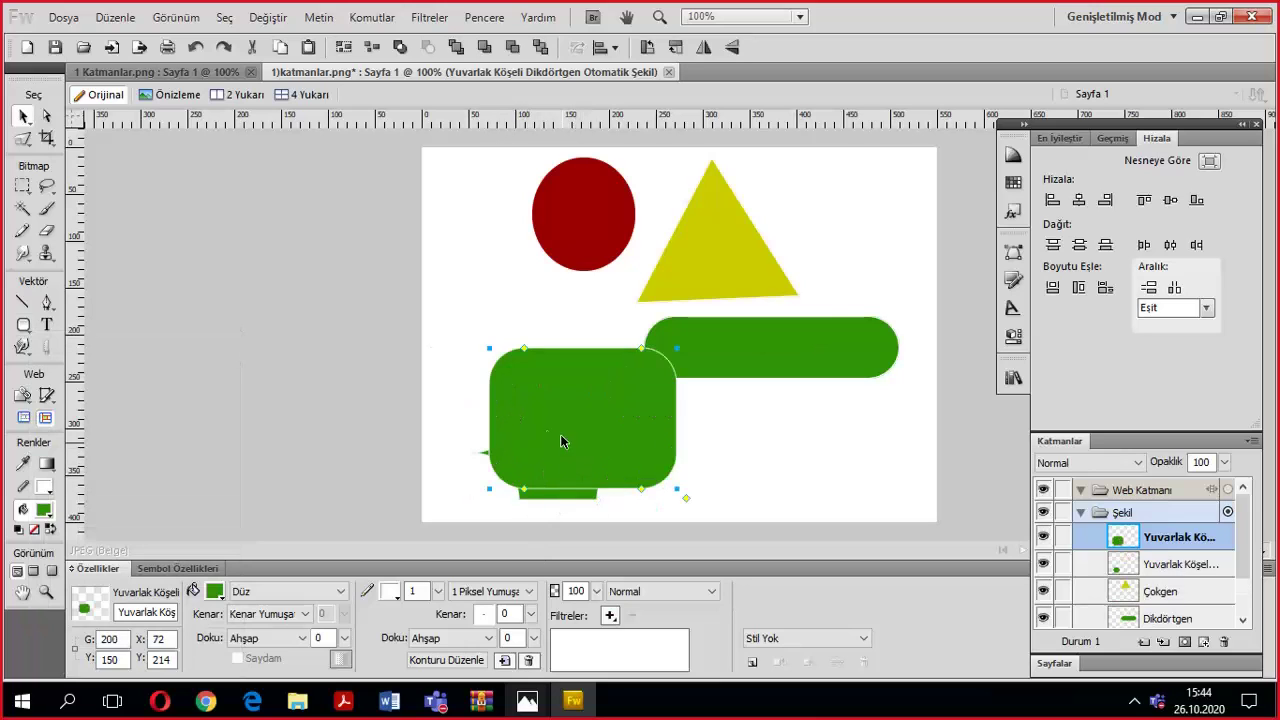
key(Delete)
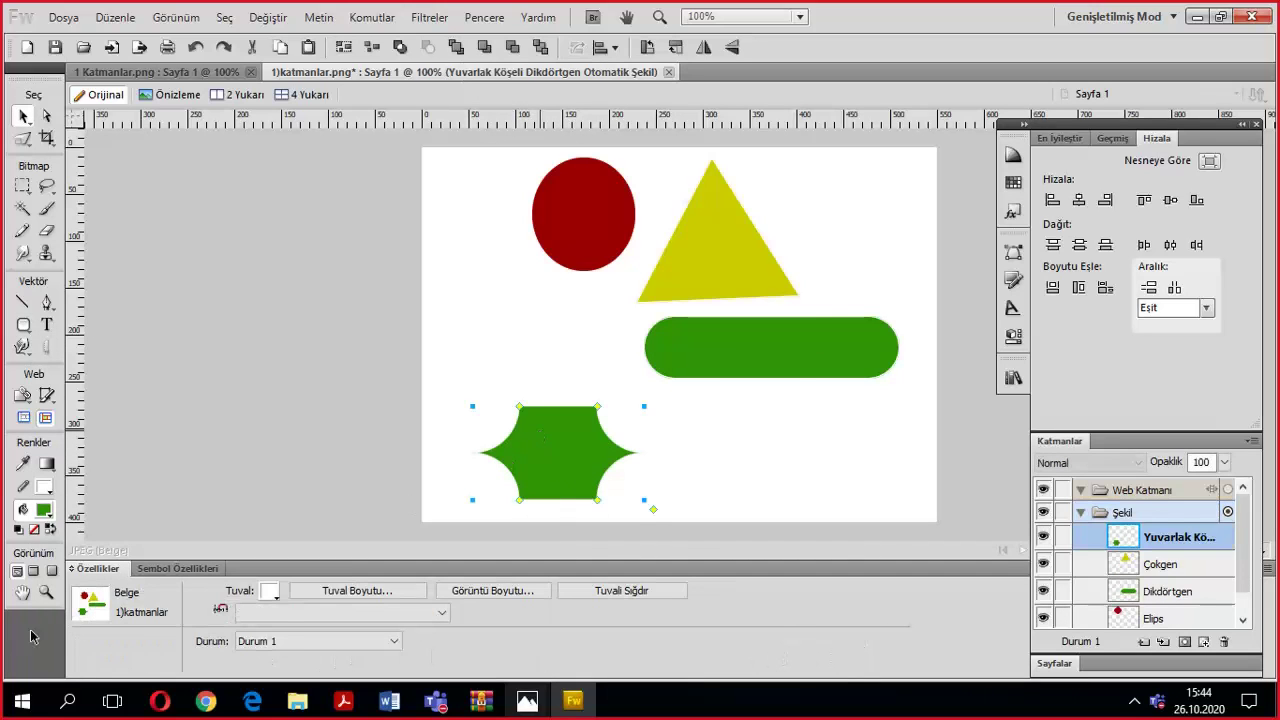
Fill the concave-cornered shape with dark pink and activate the Star (Yıldız) tool.
click(43, 510)
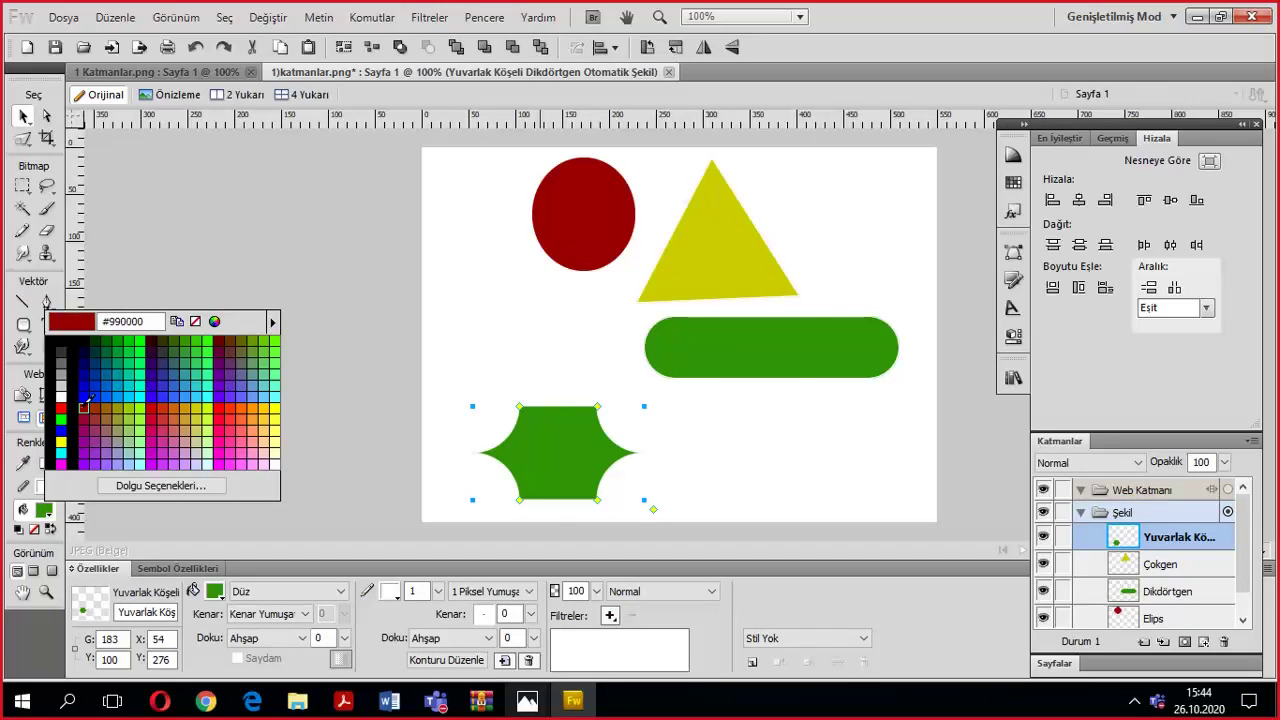
click(170, 425)
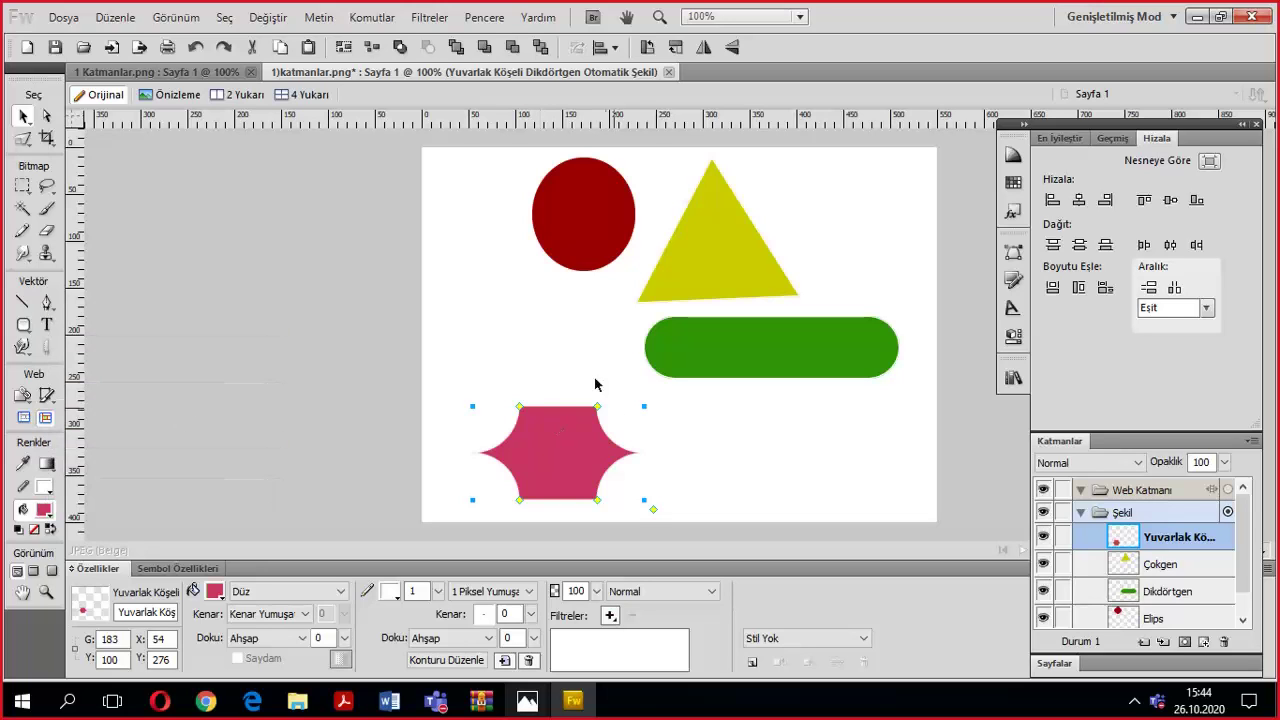
click(23, 324)
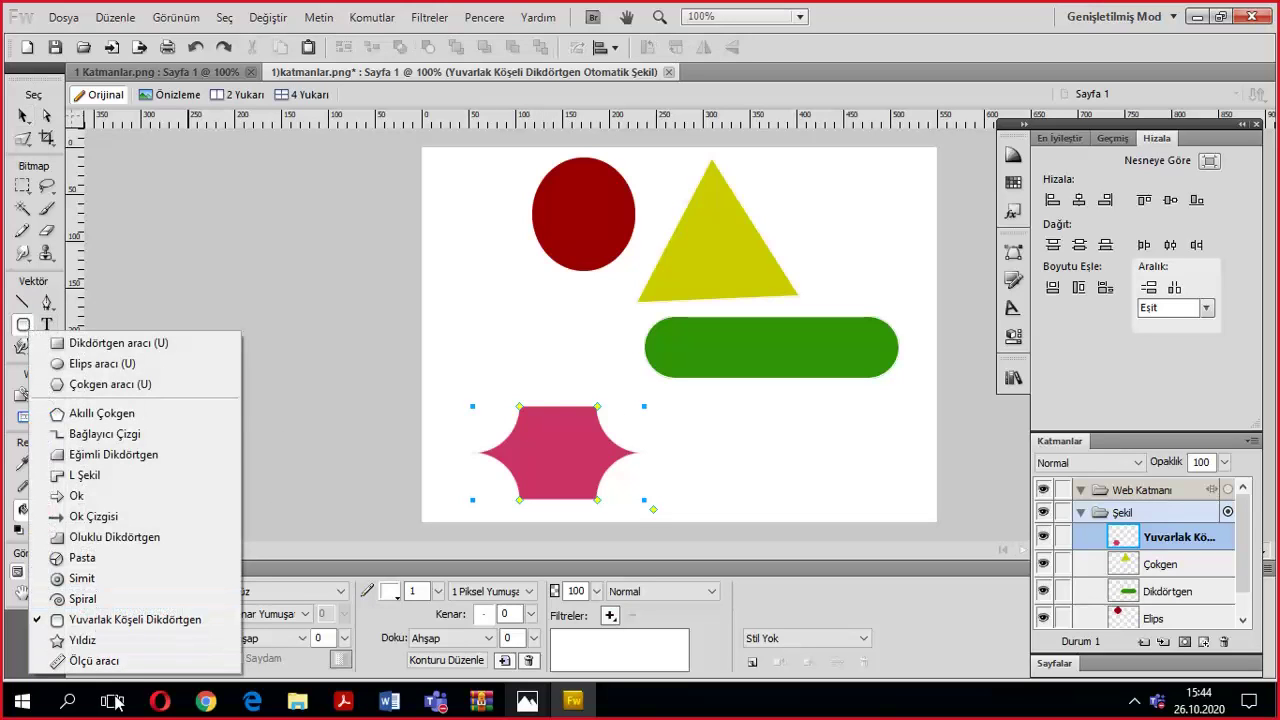
click(82, 640)
click(786, 442)
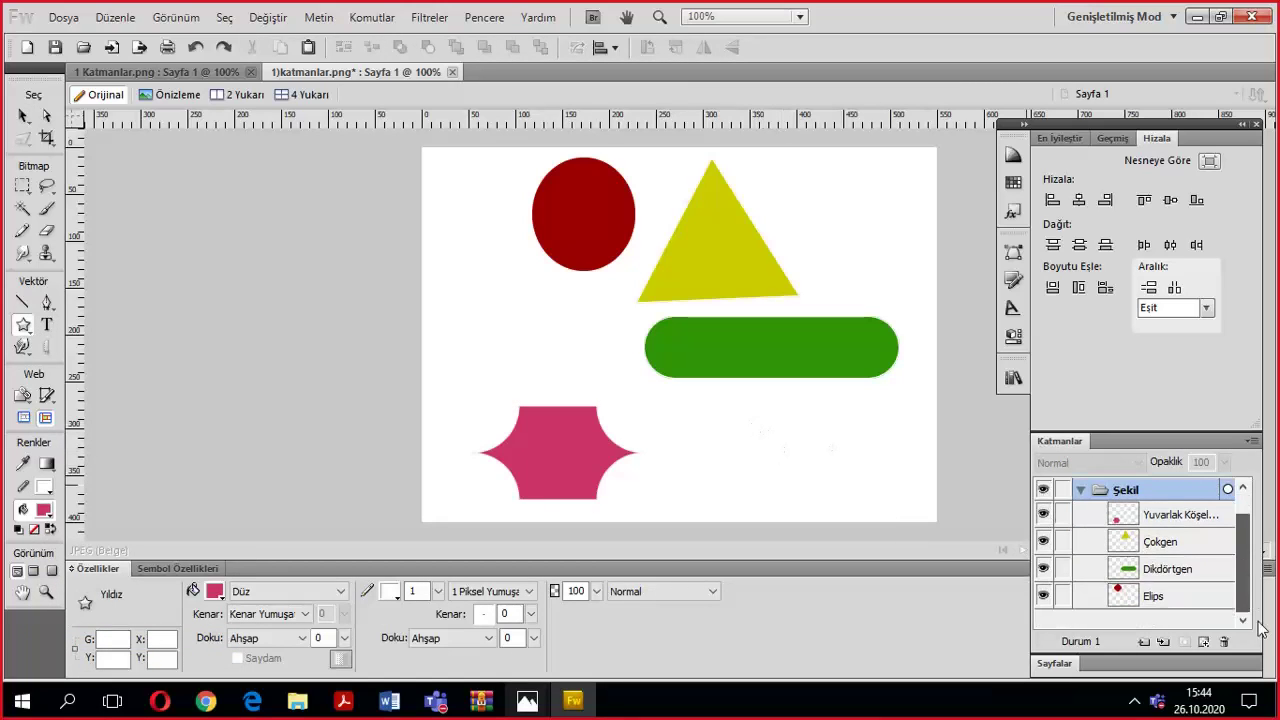
Add a new layer above the Şekil layer and name it Yıldız.
scroll(1245, 605, down, 1)
scroll(1232, 533, up, 1)
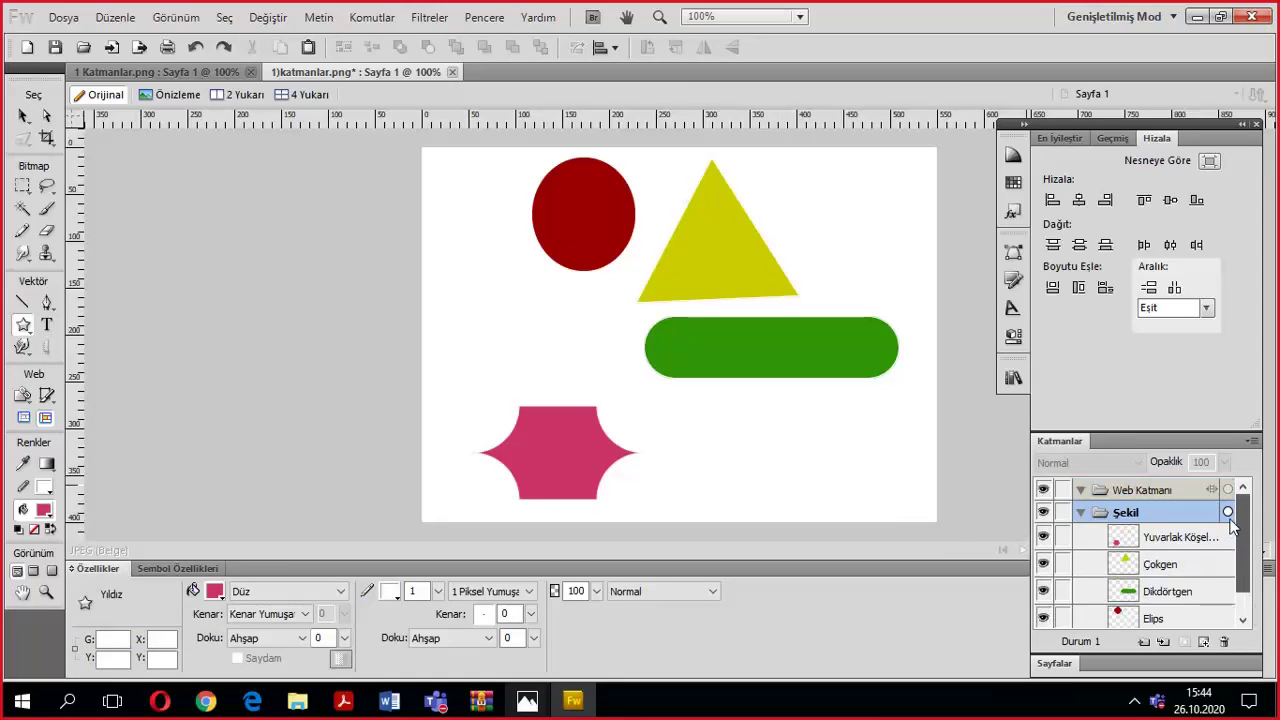
scroll(1232, 527, down, 1)
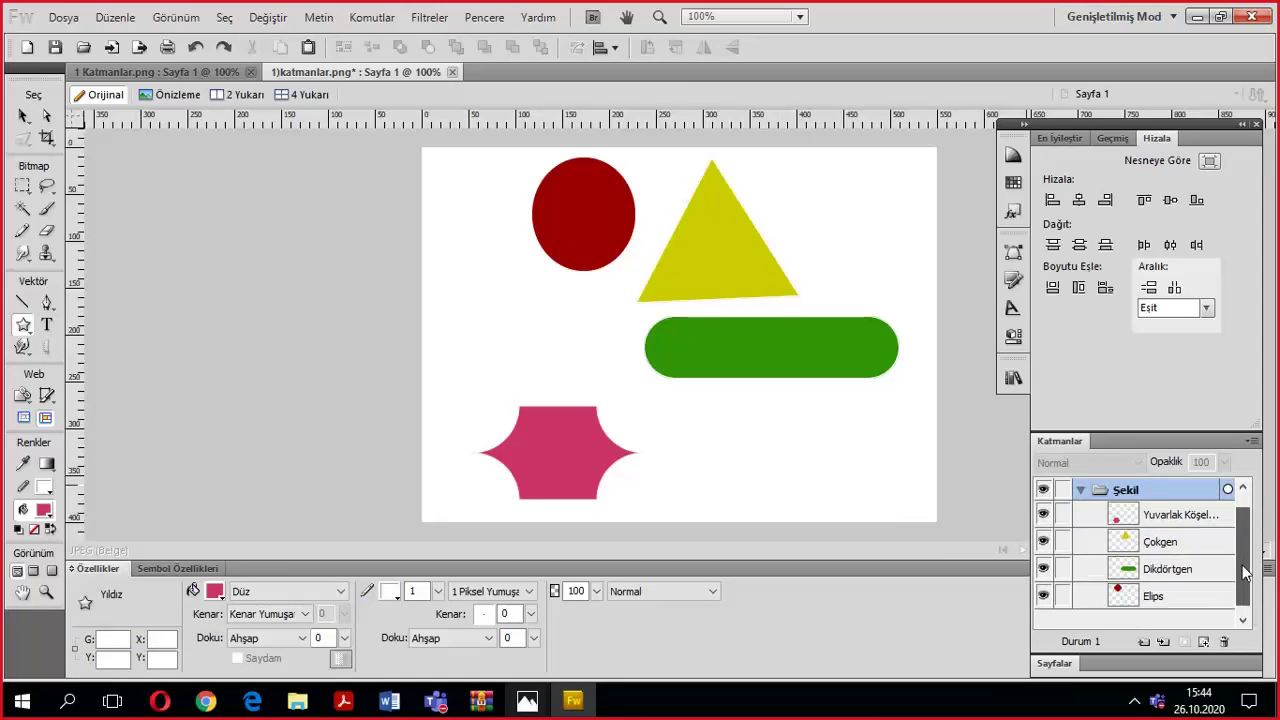
click(1143, 642)
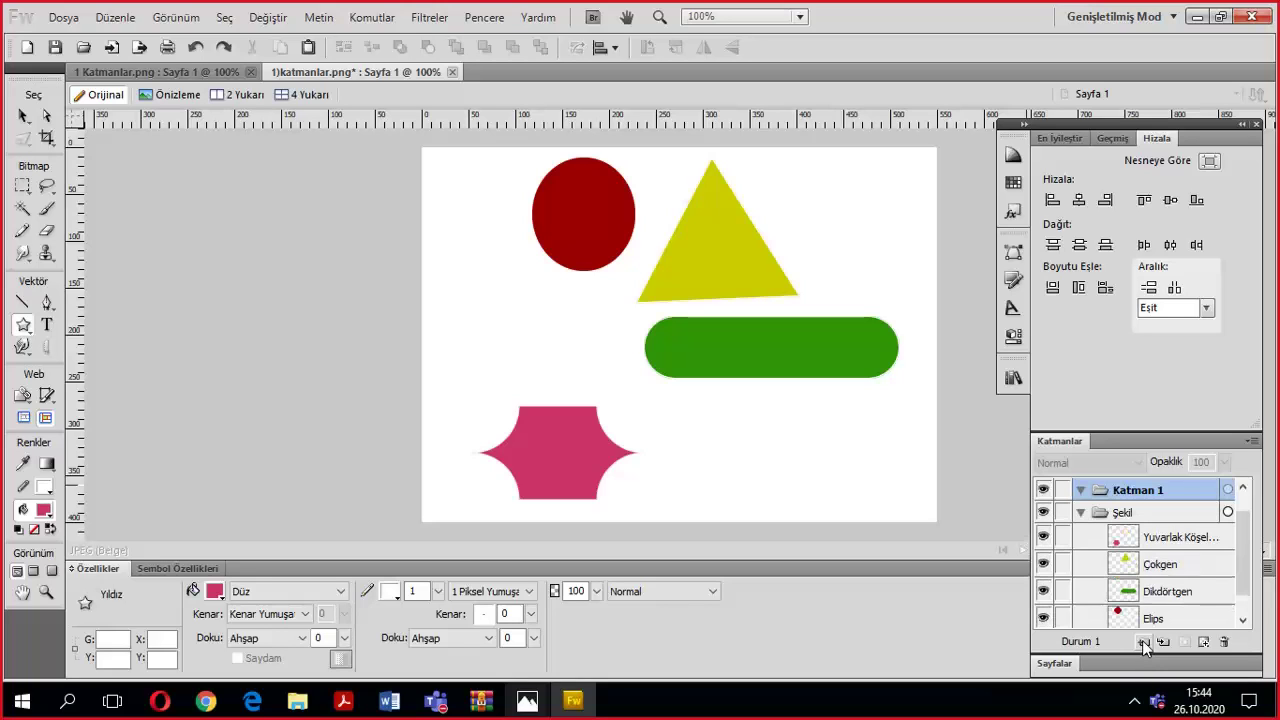
scroll(1163, 487, up, 1)
double_click(1166, 509)
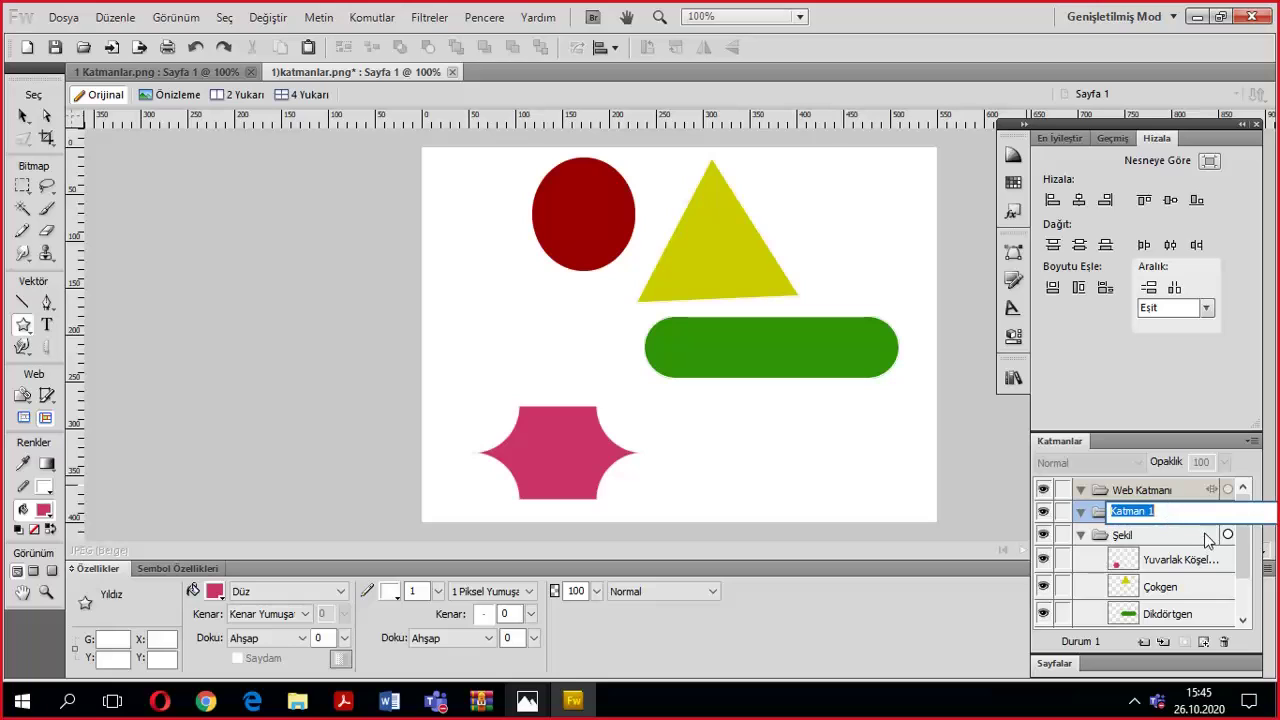
text(Yıldız)
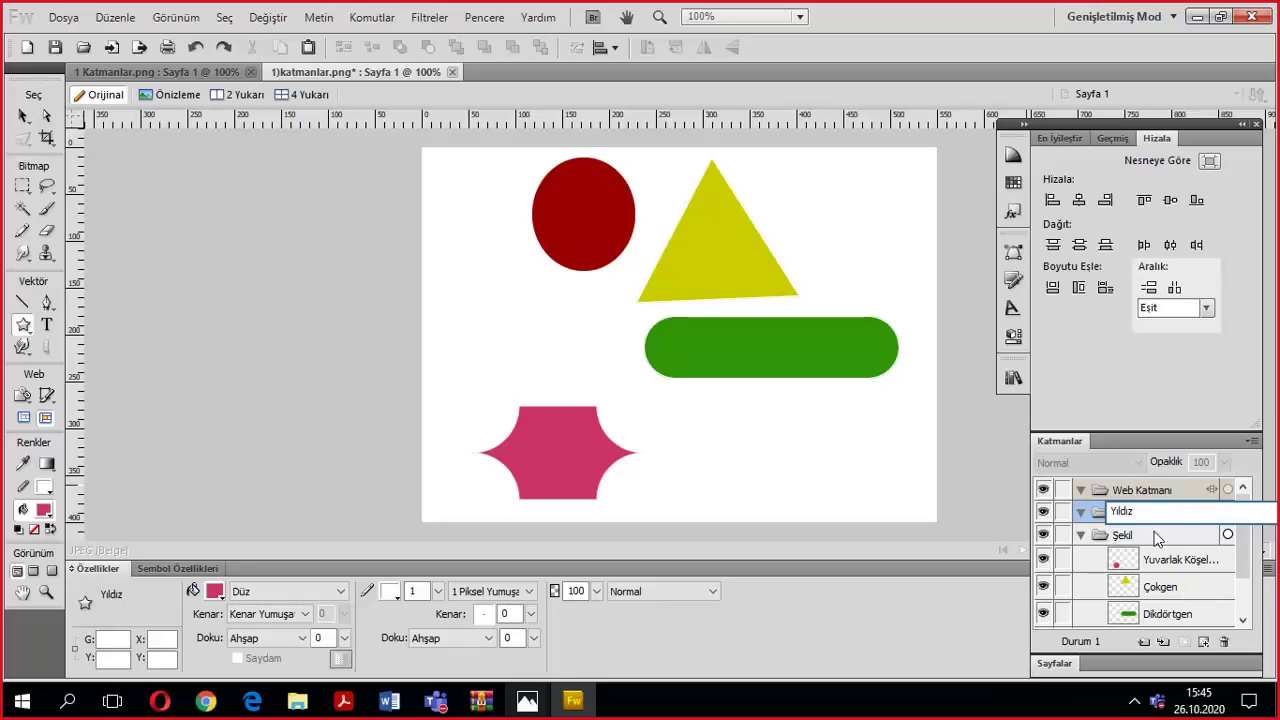
key(Return)
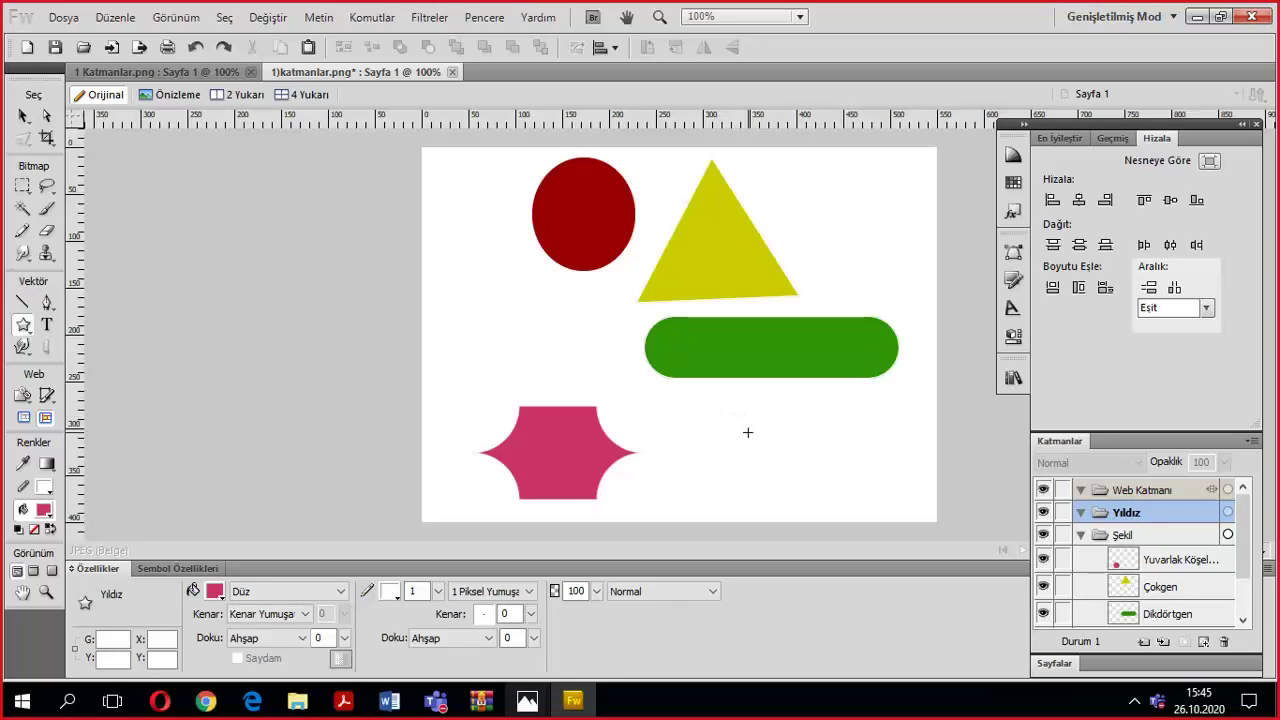
Draw a star about 87 by 83 px on the Yıldız layer and reshape its points and roundness into slim, rounded petals.
drag(748, 430, 833, 516)
key(v)
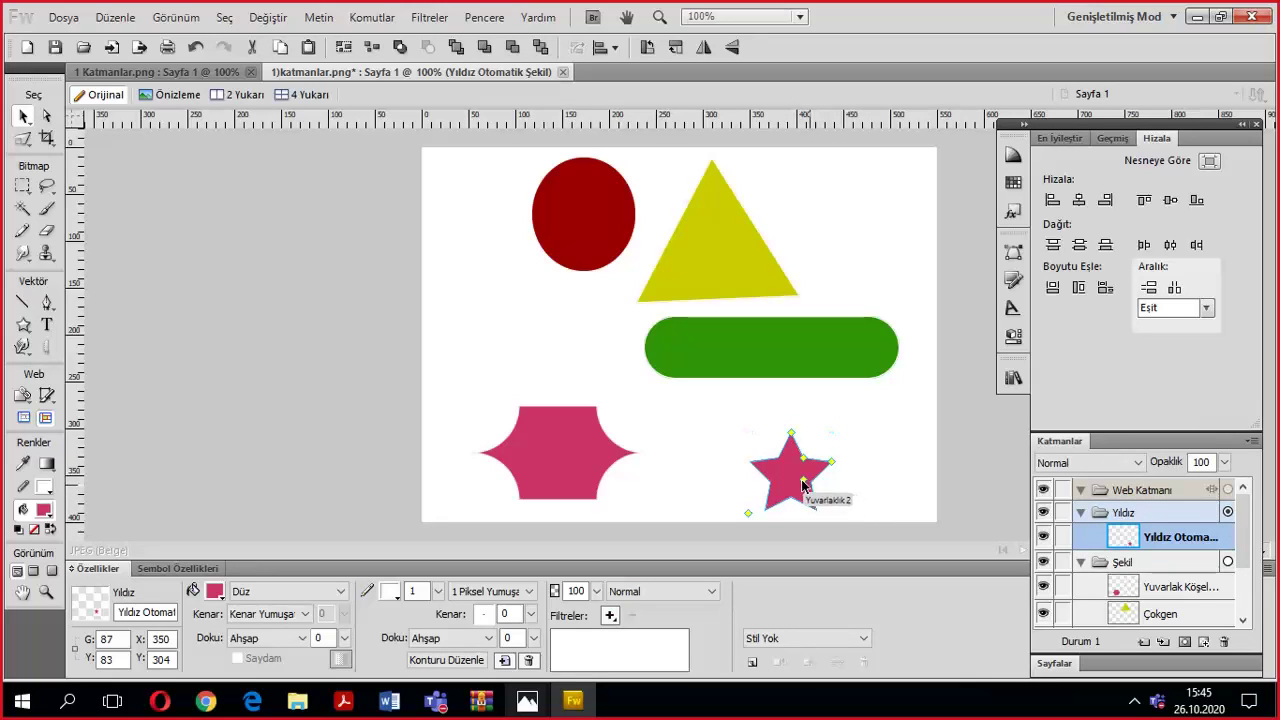
click(790, 476)
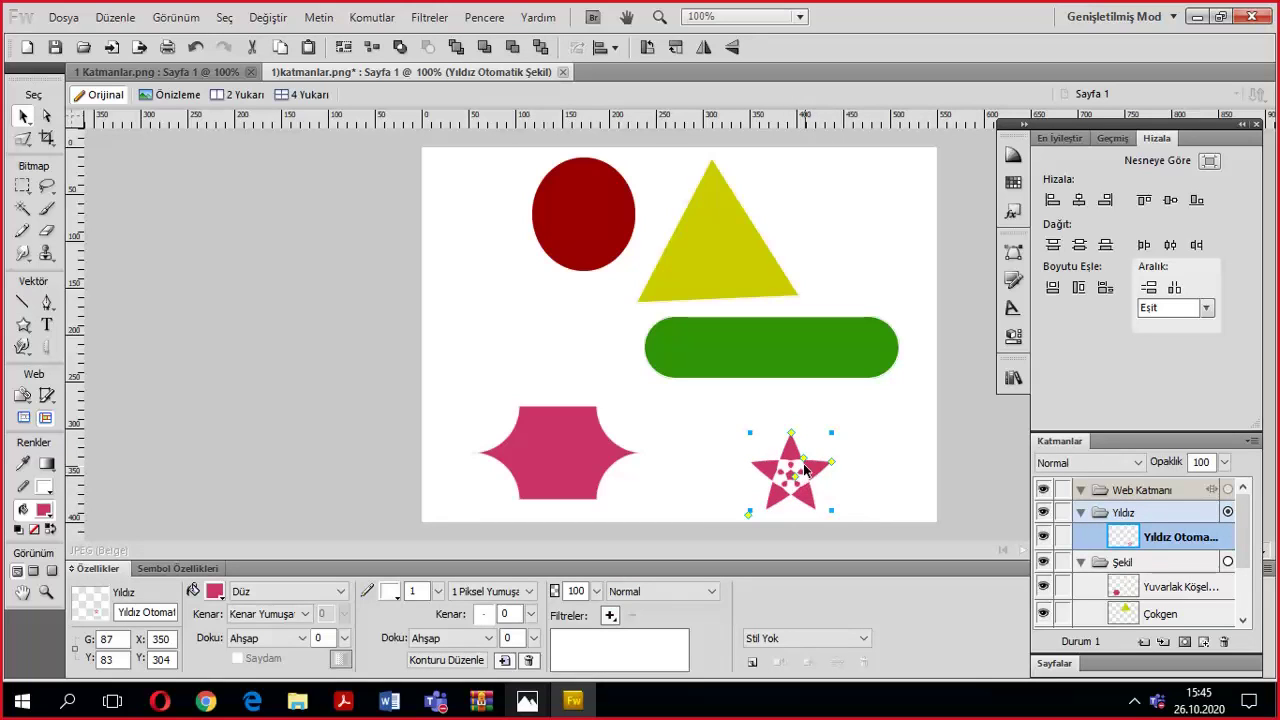
drag(806, 464, 799, 505)
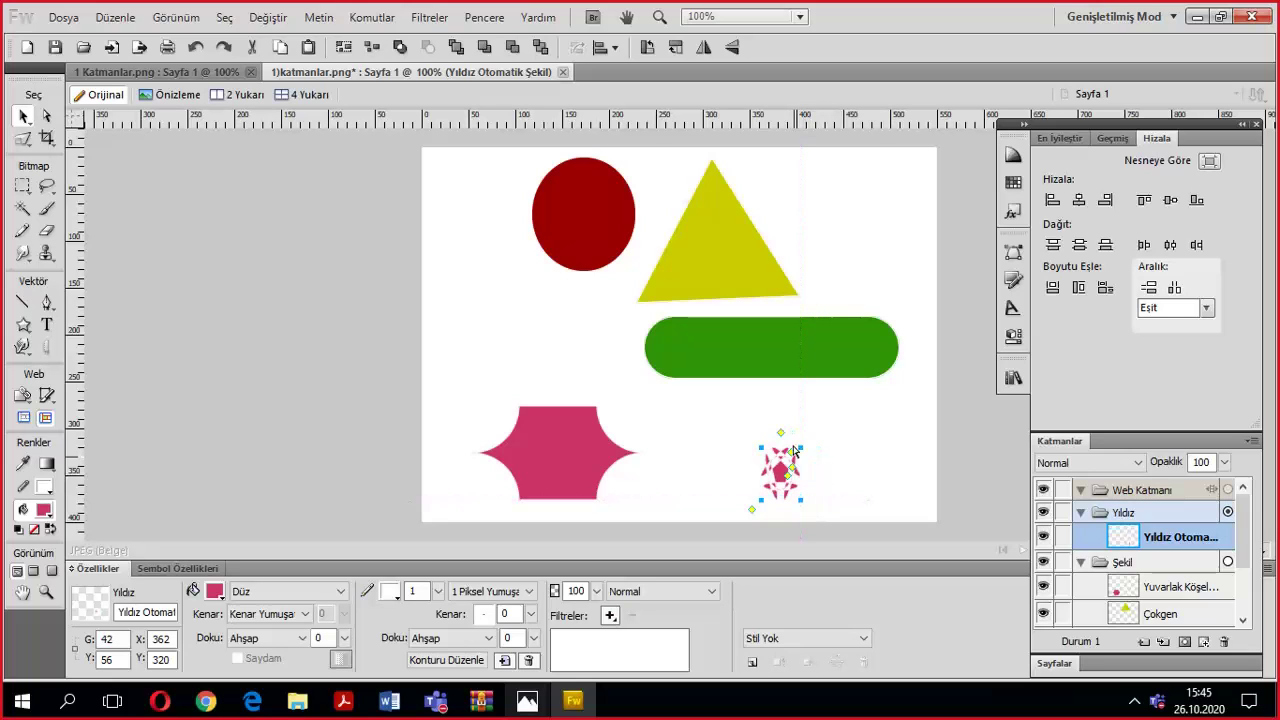
drag(779, 438, 811, 503)
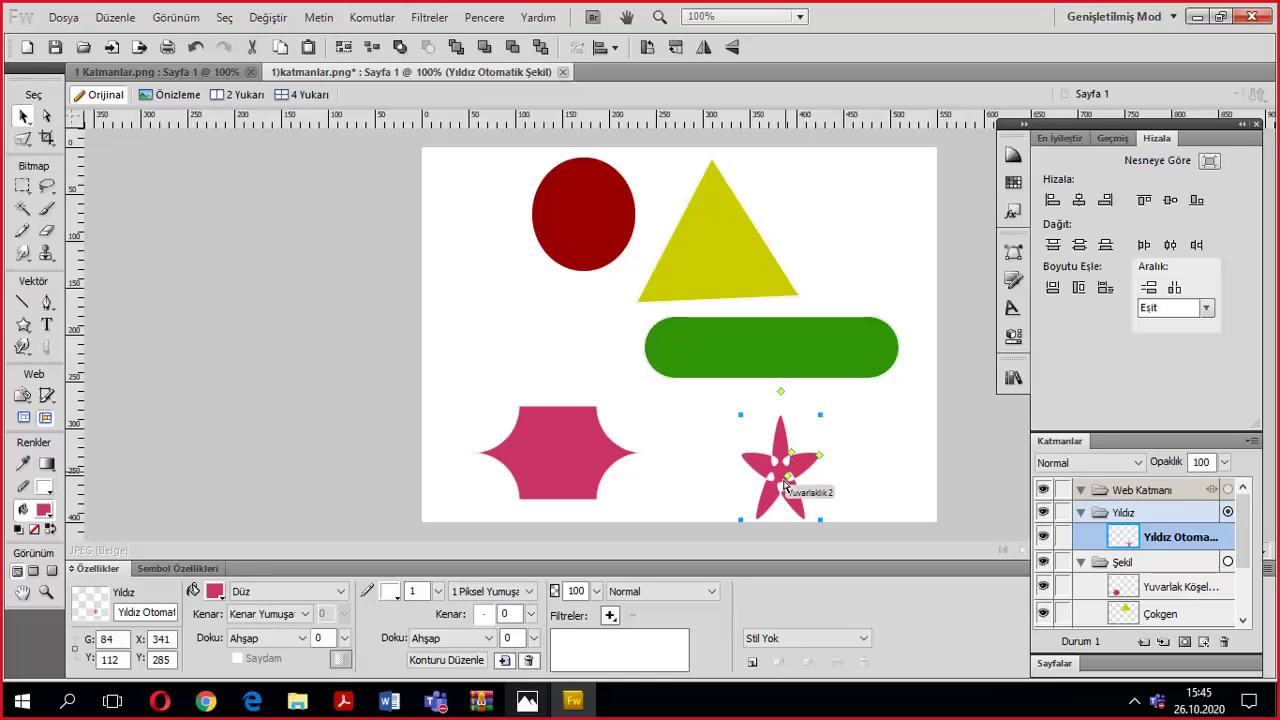
mouse_move(787, 485)
mouse_down()
mouse_move(797, 490)
mouse_move(806, 440)
mouse_move(820, 455)
mouse_move(803, 433)
mouse_move(788, 462)
mouse_move(829, 466)
mouse_move(813, 470)
mouse_move(819, 452)
mouse_move(789, 463)
mouse_up()
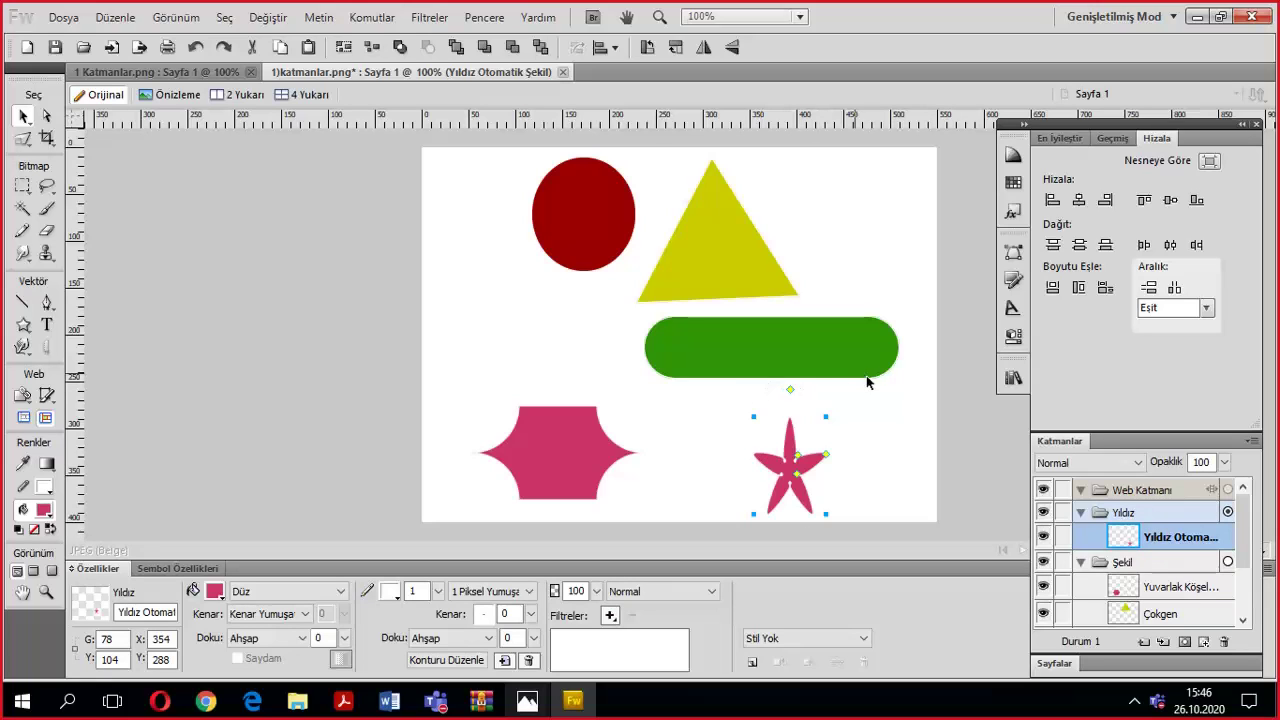
Draw a doughnut (Simit) shape beside the star, cut it into a thin open arc, and move it to about X 284, Y 301.
click(25, 328)
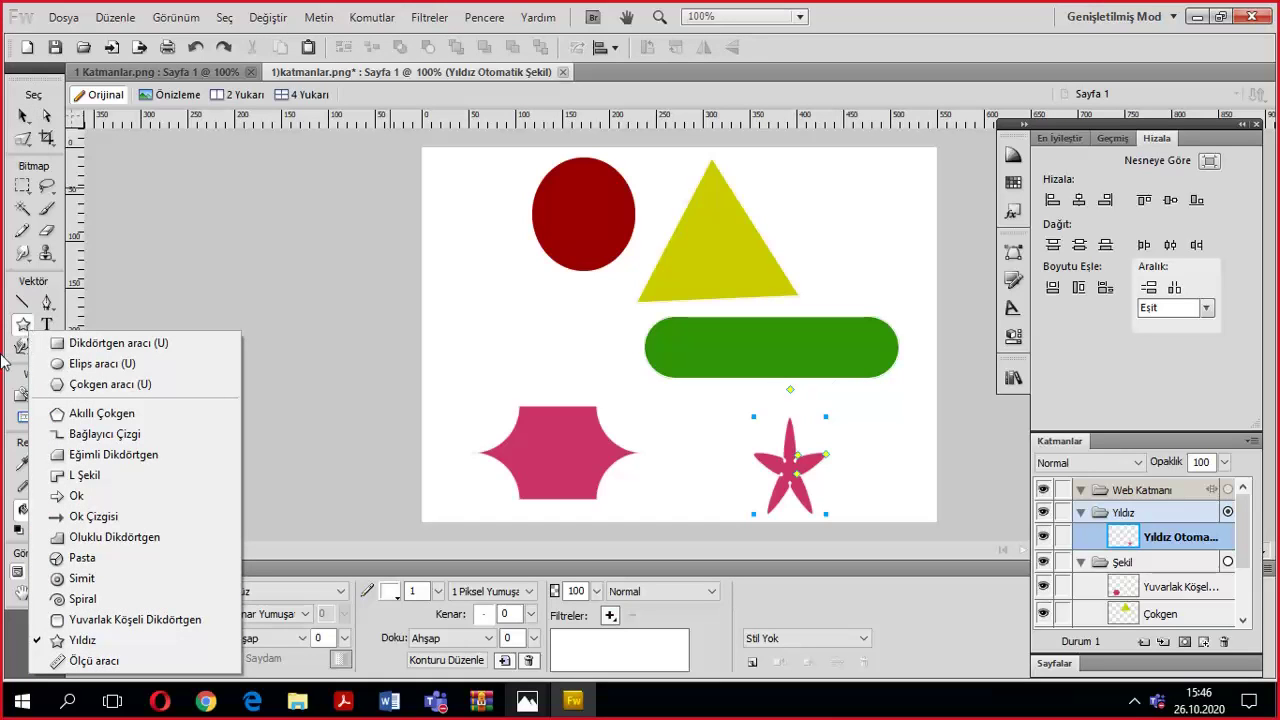
click(78, 579)
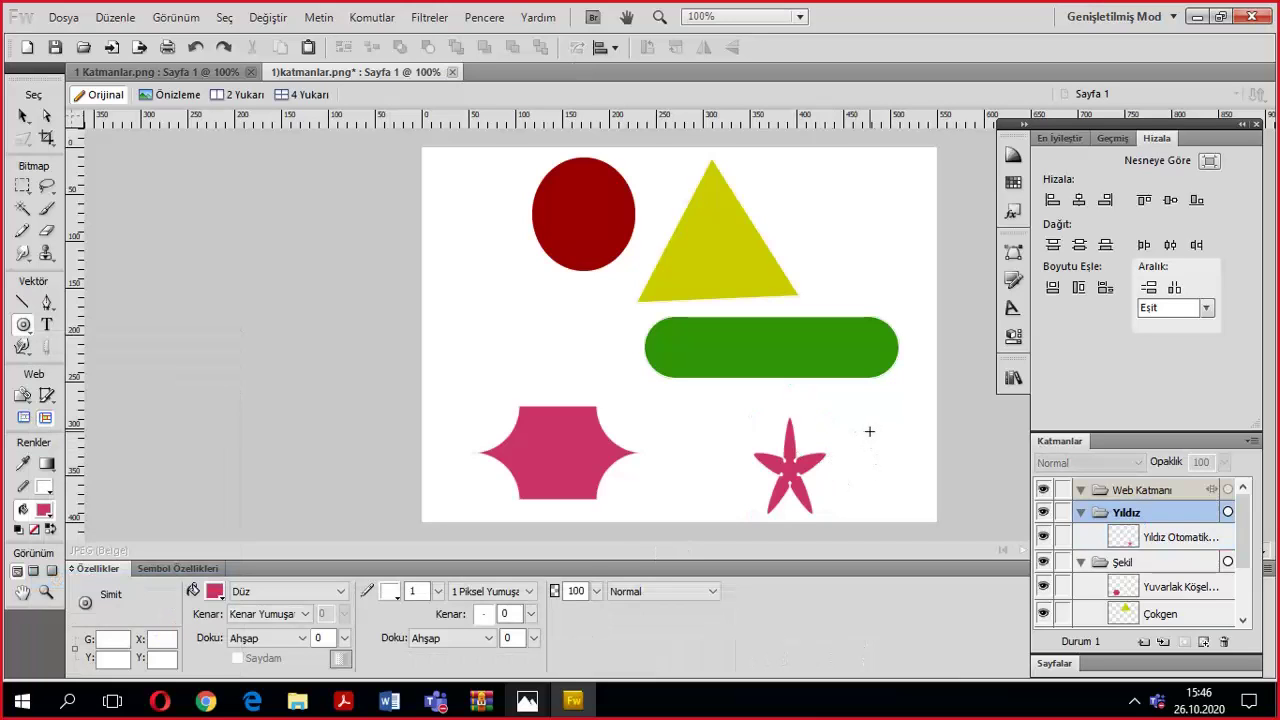
mouse_move(868, 431)
mouse_down()
mouse_move(906, 469)
mouse_move(906, 505)
mouse_move(910, 462)
mouse_move(922, 452)
mouse_move(937, 476)
mouse_move(852, 427)
mouse_move(876, 437)
mouse_up()
key(v)
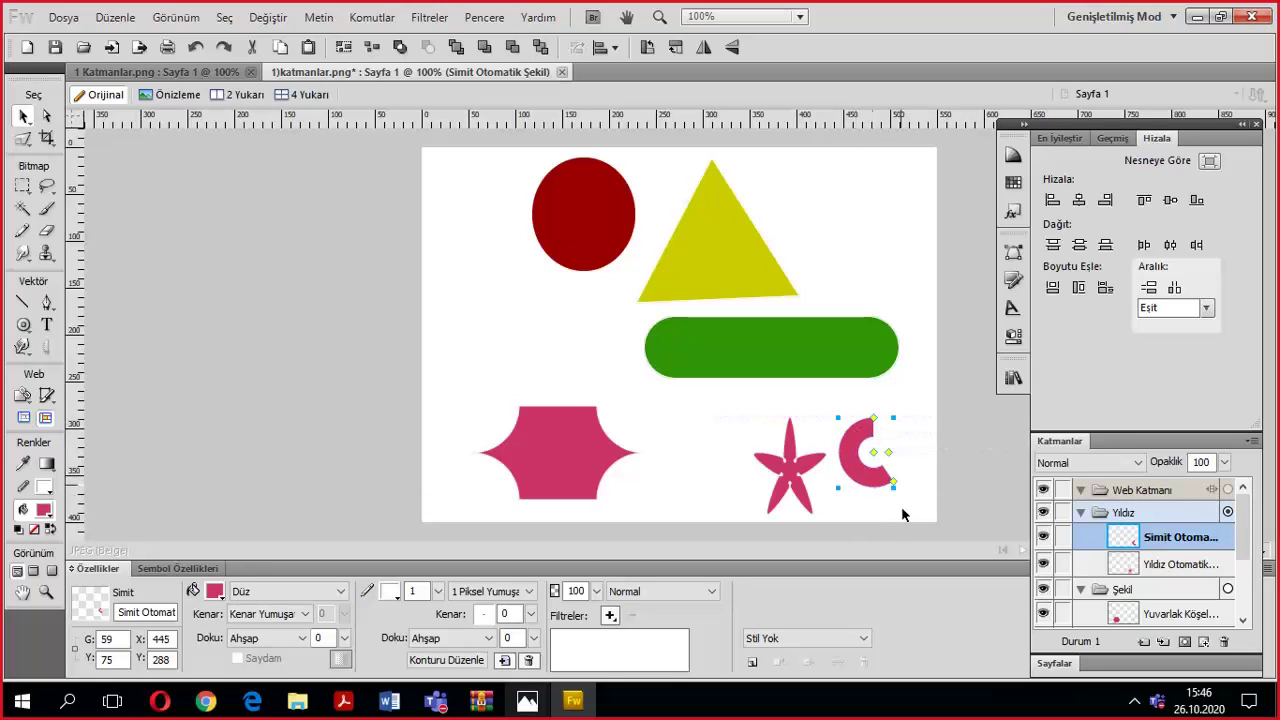
drag(897, 490, 873, 452)
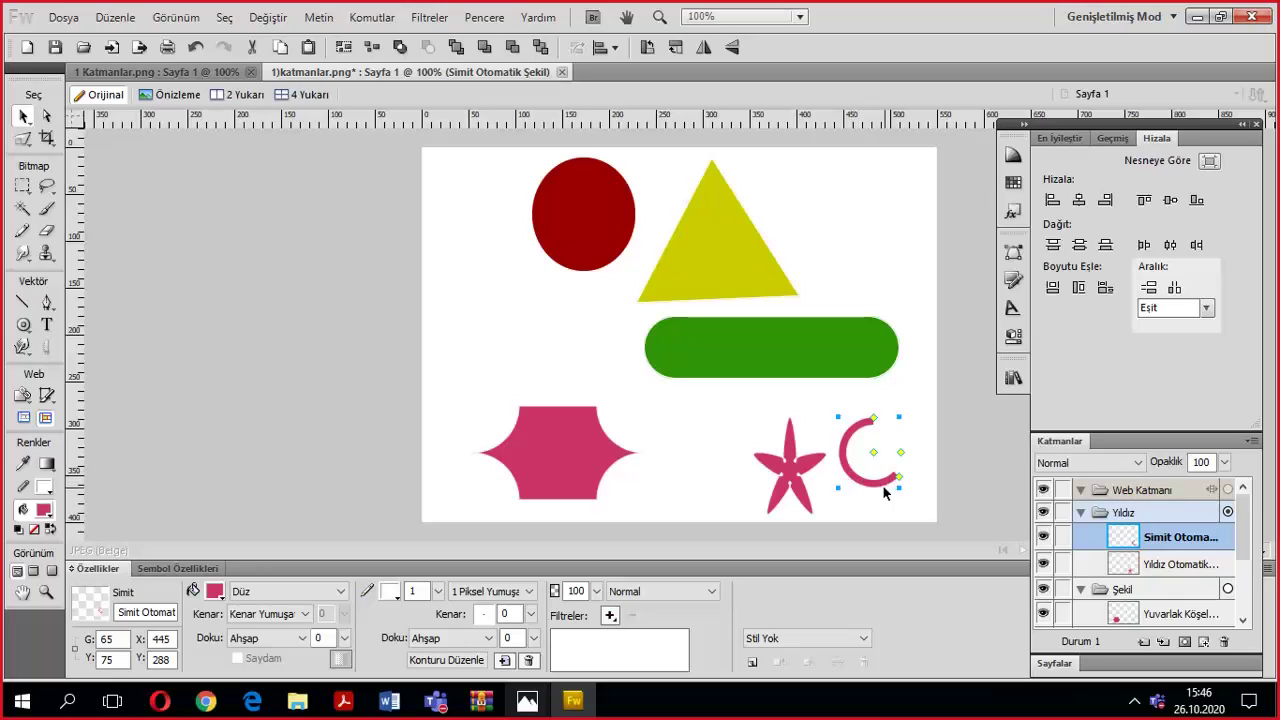
drag(846, 444, 693, 457)
Name the open arc object Ay and move the star to about X 384, Y 276.
double_click(1171, 537)
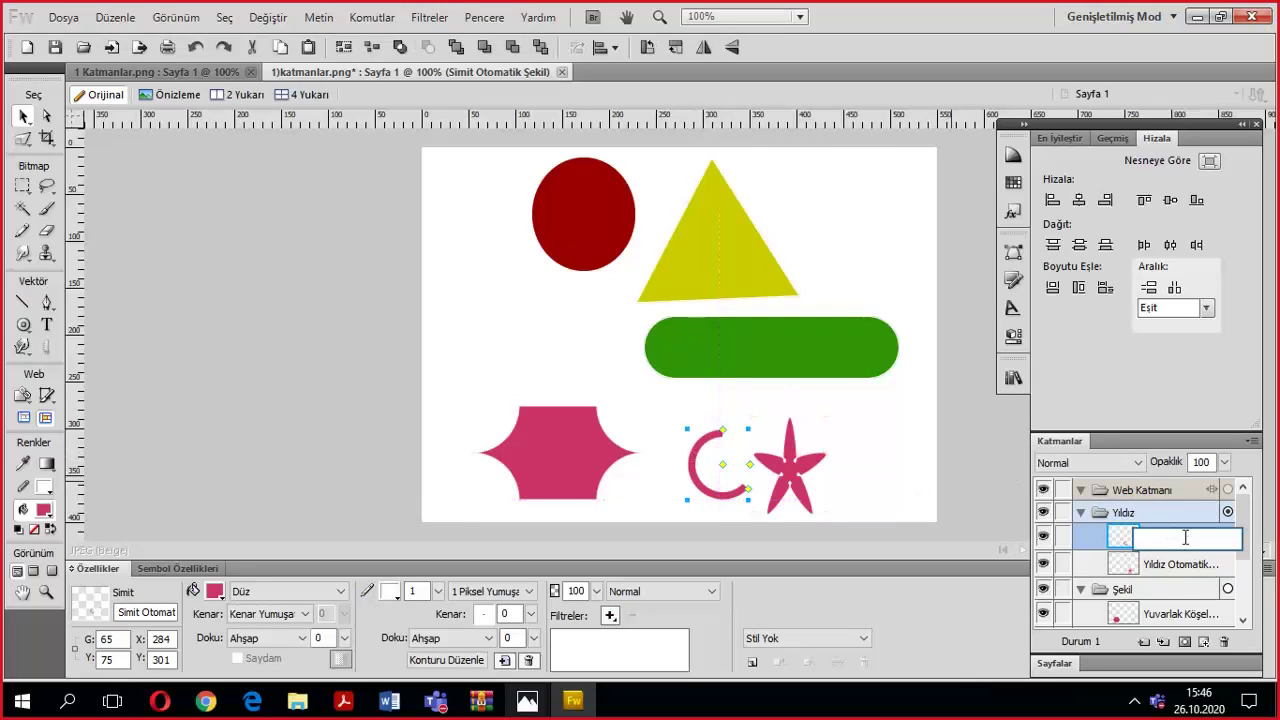
text(a)
key(Return)
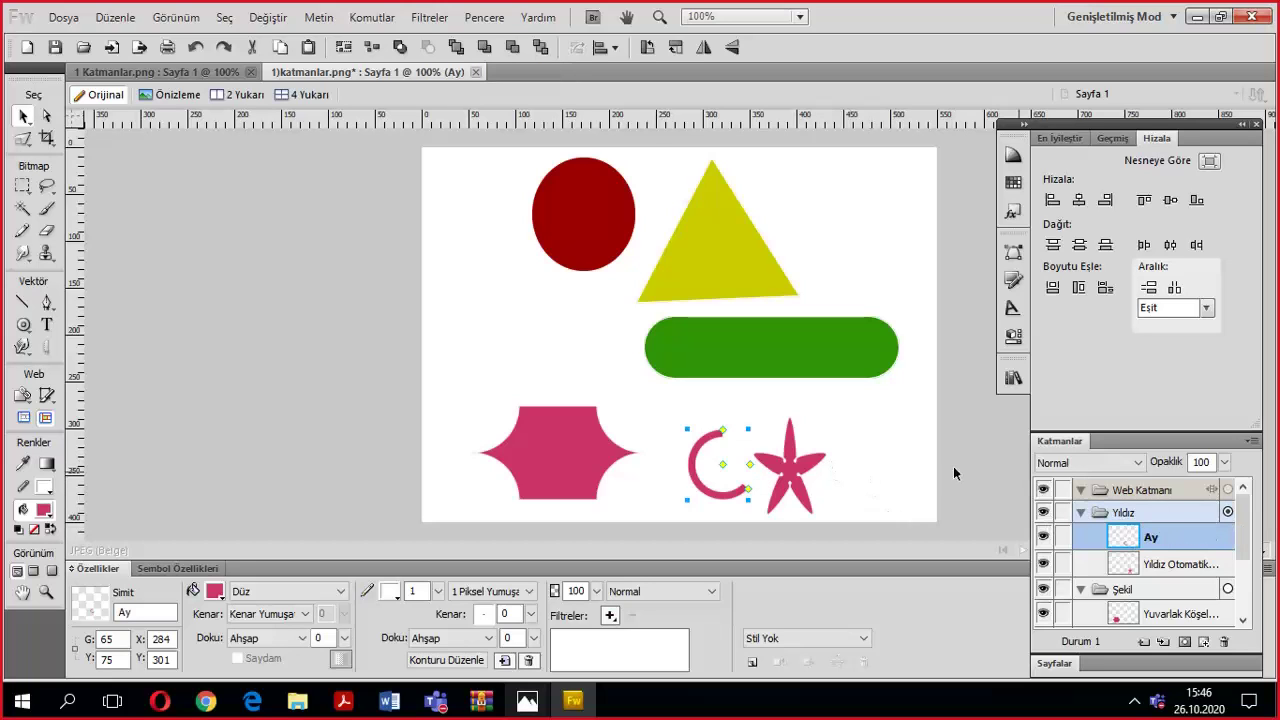
drag(798, 482, 826, 472)
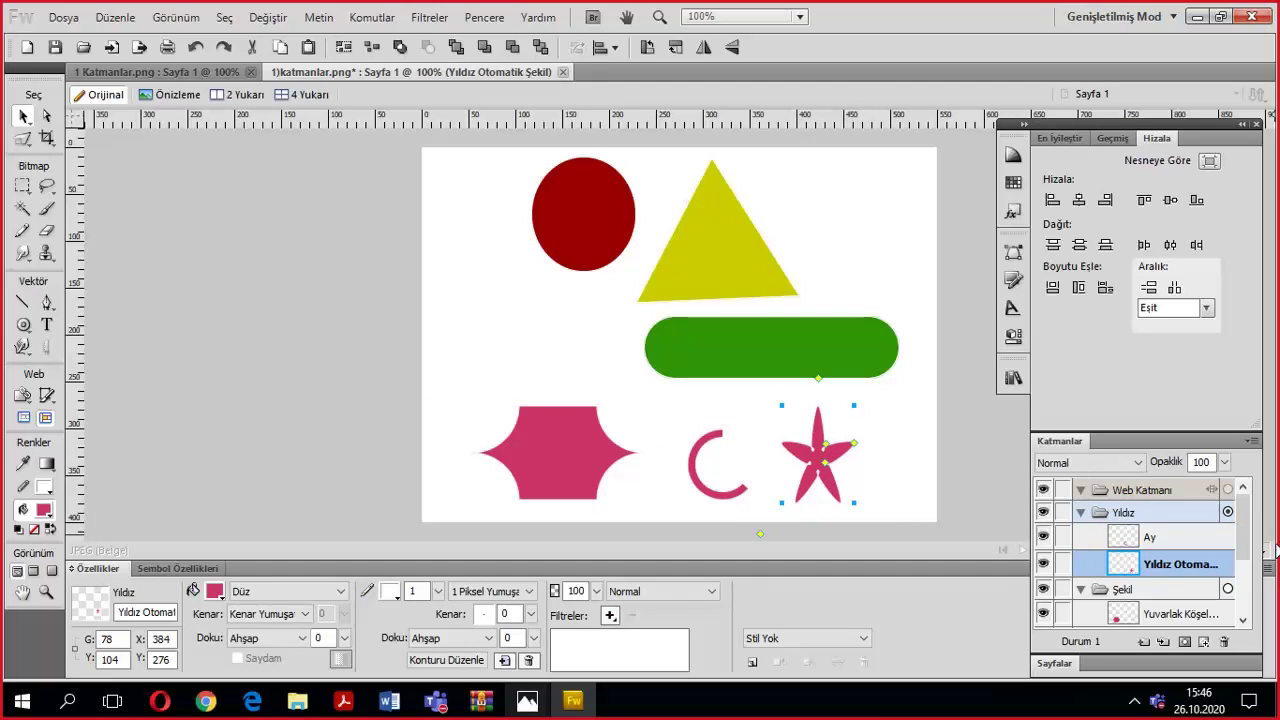
Look through the objects listed under the Yıldız and Şekil layers.
scroll(1241, 513, down, 5)
scroll(1241, 513, up, 5)
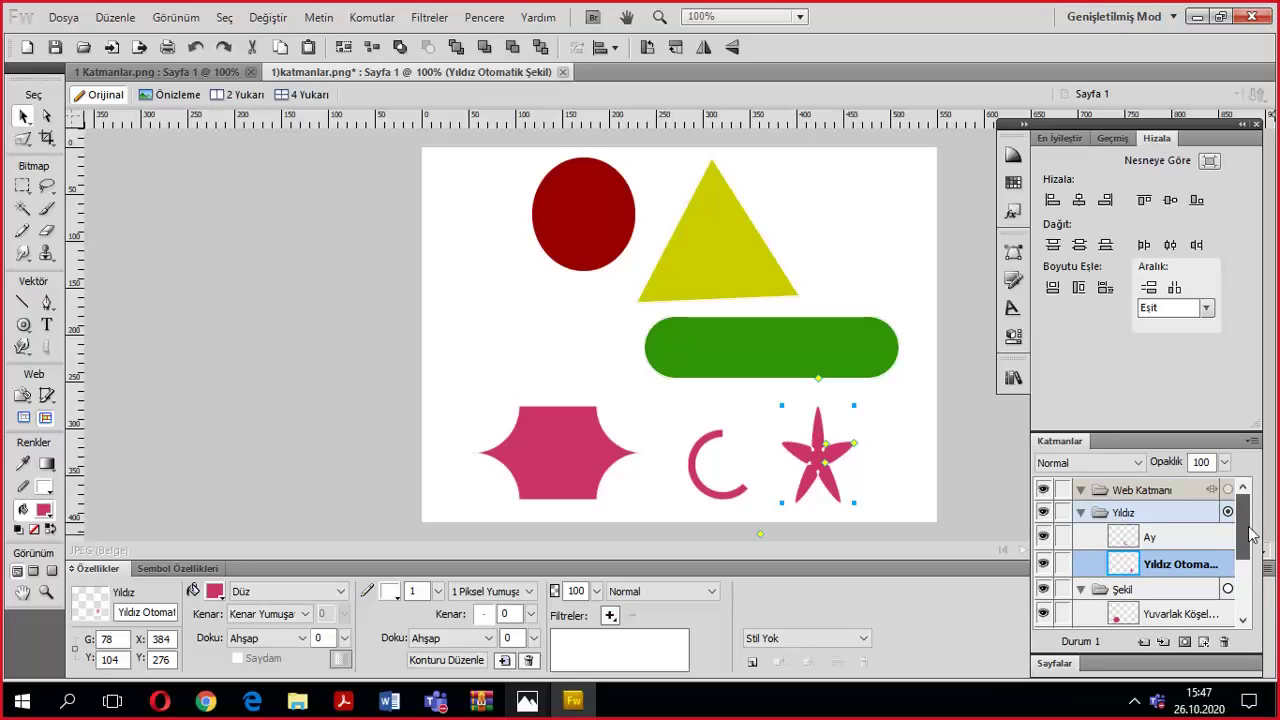
scroll(1244, 525, down, 3)
scroll(1245, 530, up, 3)
scroll(1240, 560, down, 3)
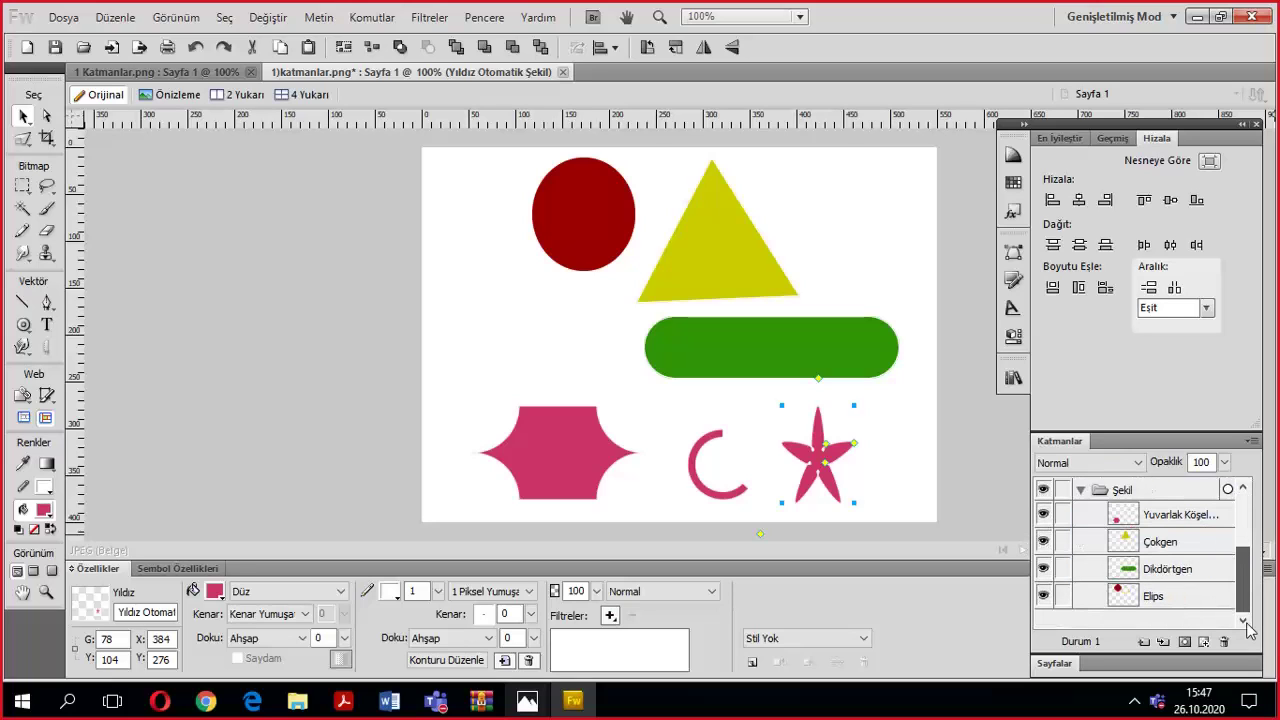
drag(1244, 595, 1243, 542)
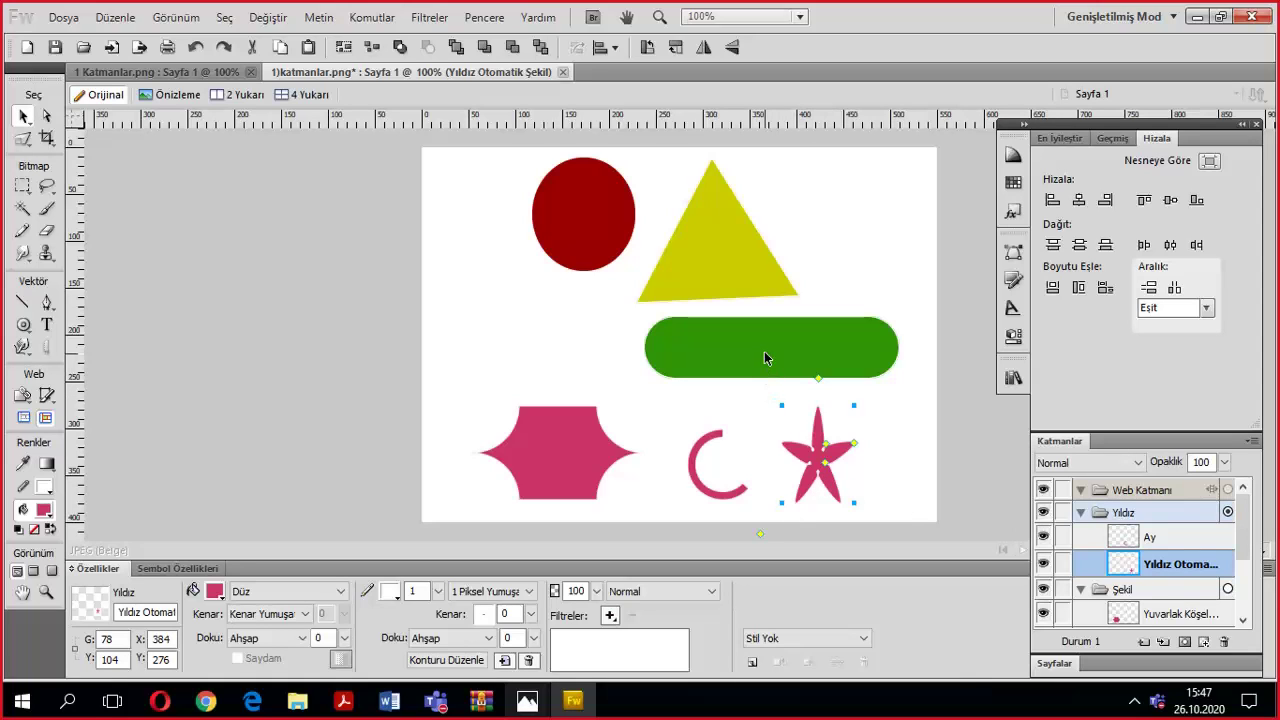
drag(749, 342, 650, 358)
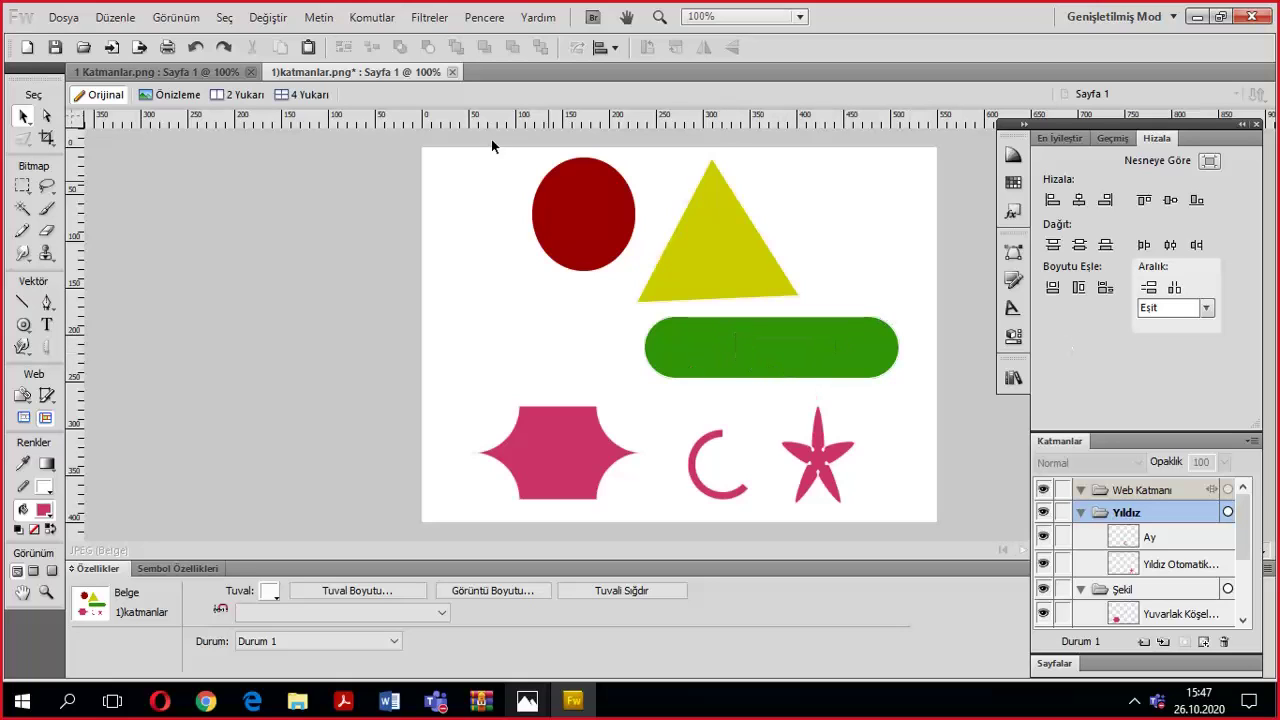
drag(551, 190, 603, 232)
click(1252, 441)
click(1100, 258)
click(766, 372)
click(677, 277)
Move the green rounded rectangle to about X 118, Y 185 and shift the pink concave-cornered shape slightly toward the canvas's left edge.
drag(783, 362, 750, 365)
drag(580, 475, 551, 424)
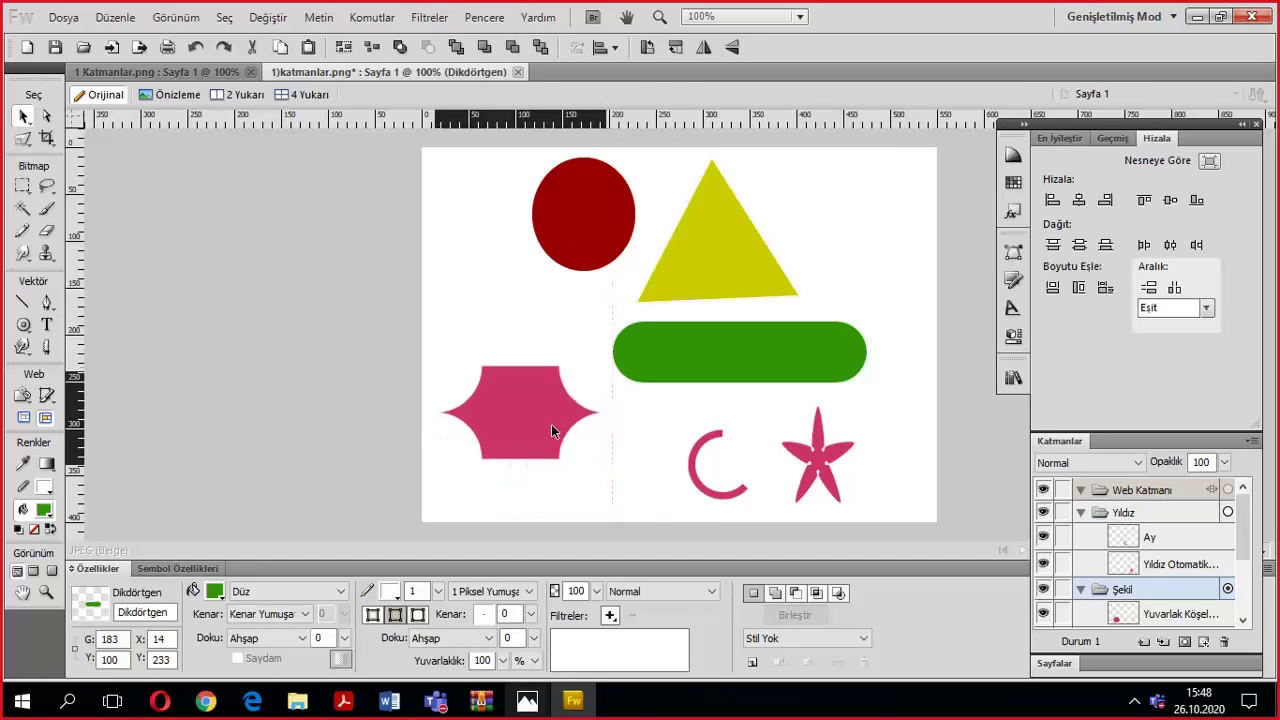
drag(751, 345, 671, 345)
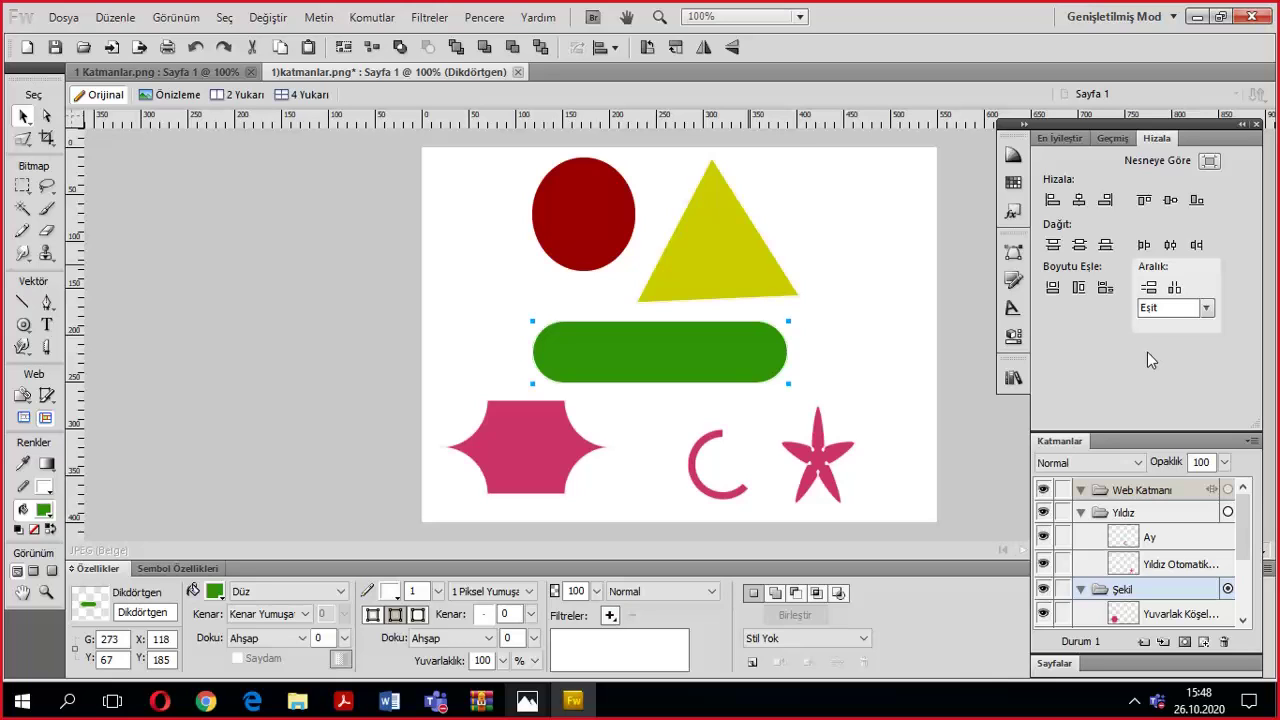
Place a default 200 by 200 px doughnut (Simit) shape on the Şekil layer outside the canvas, at about X -268, Y 154.
click(23, 325)
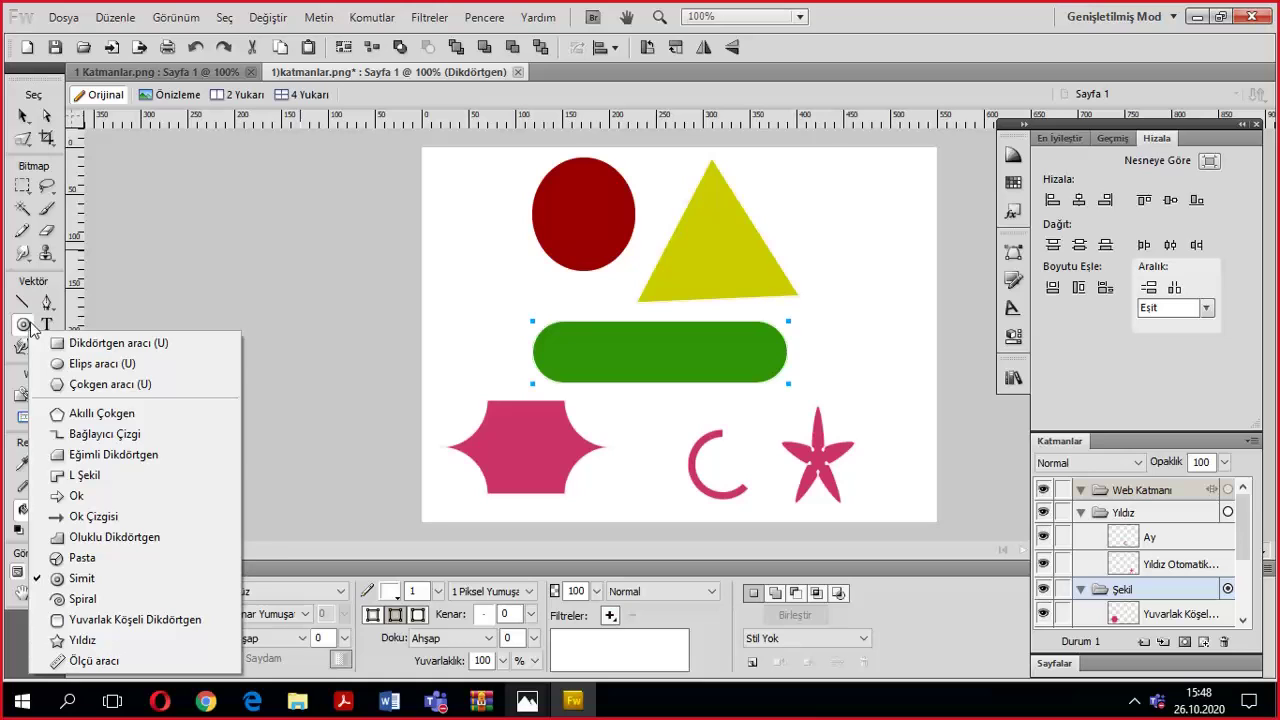
click(30, 328)
click(23, 325)
click(171, 292)
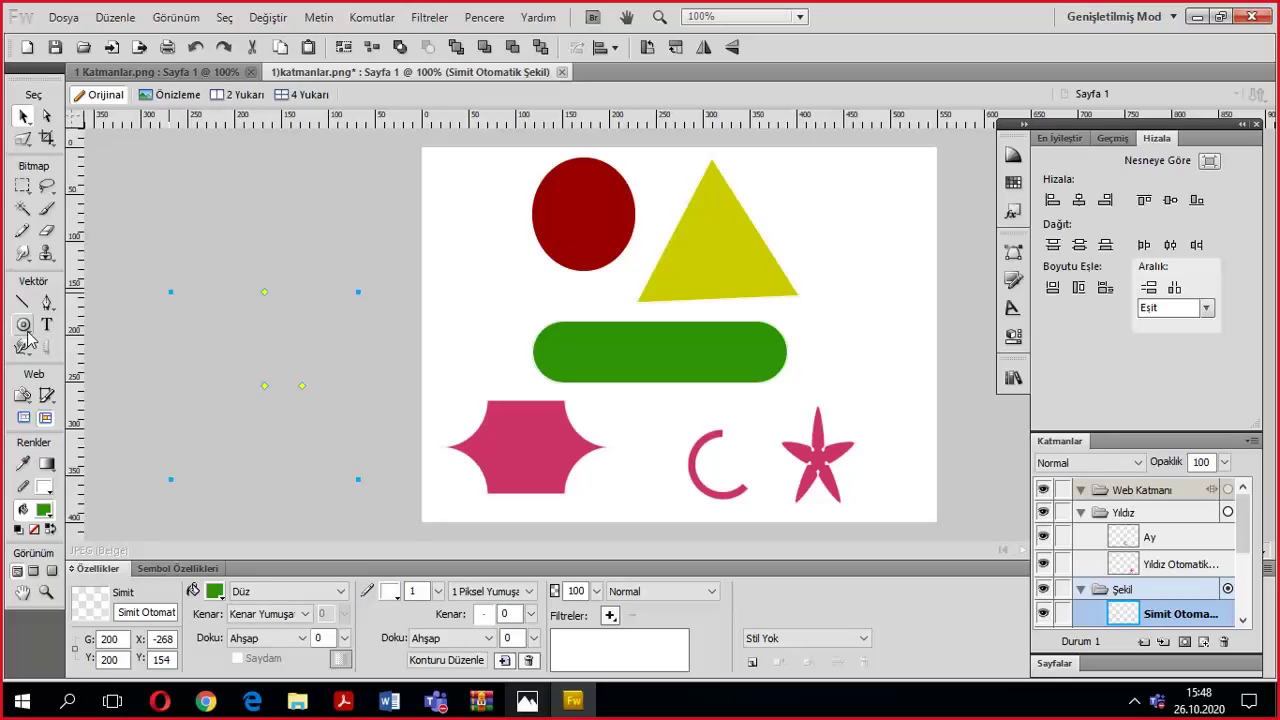
click(24, 326)
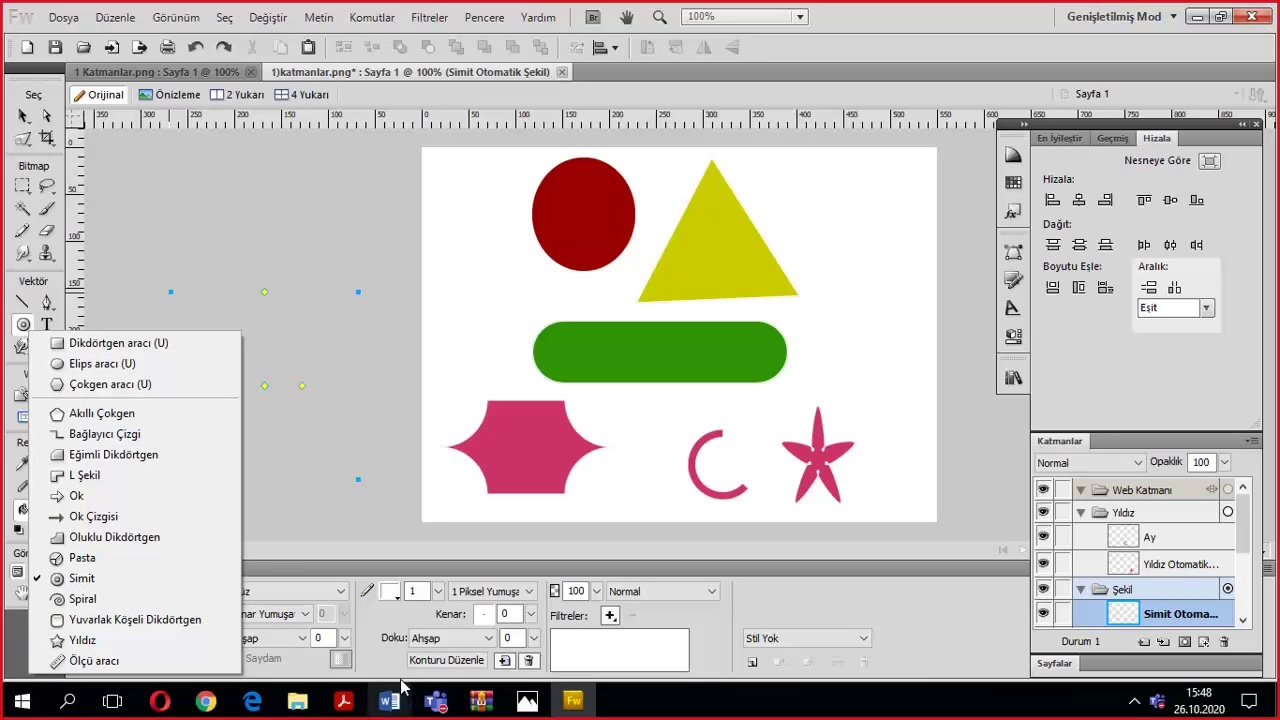
click(432, 701)
click(433, 702)
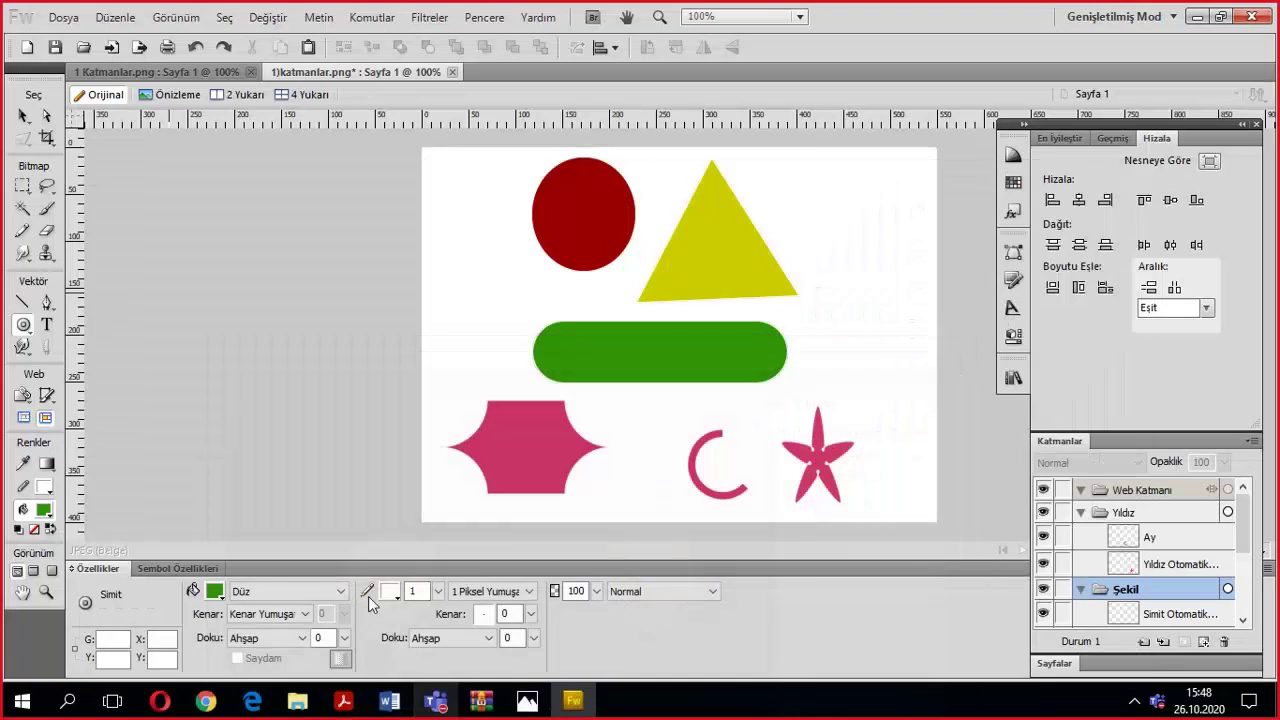
click(23, 326)
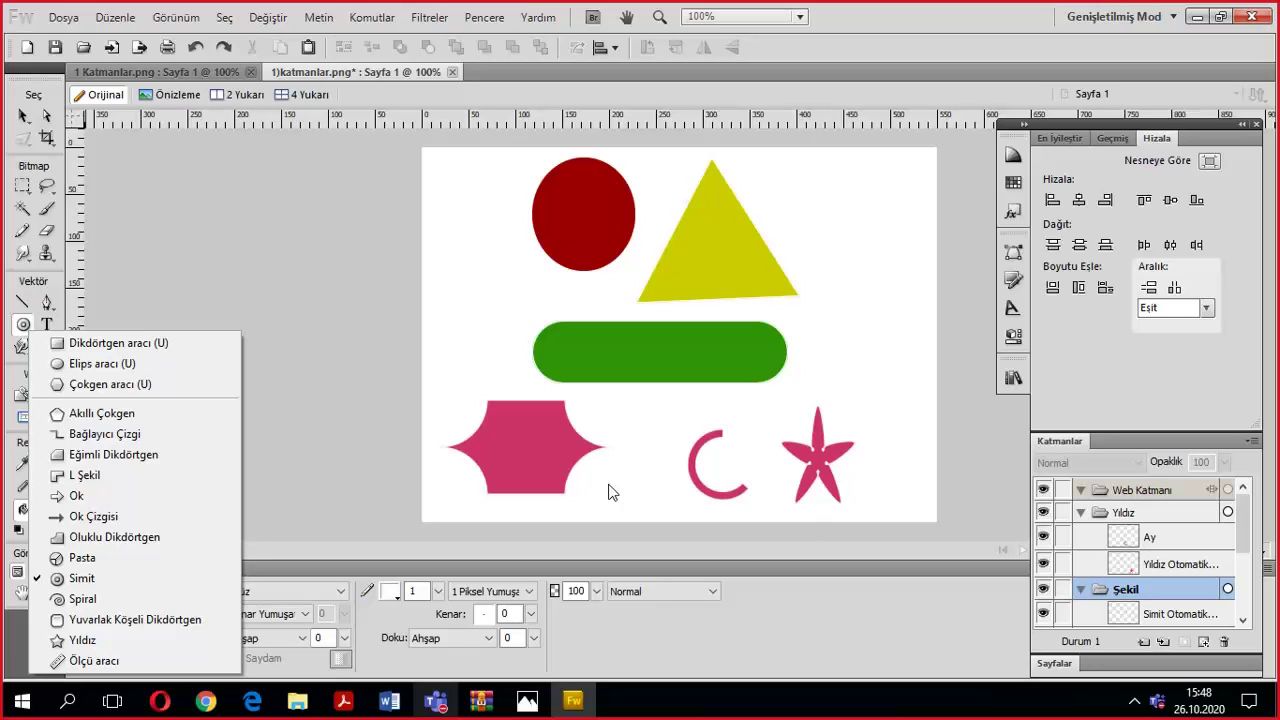
click(717, 443)
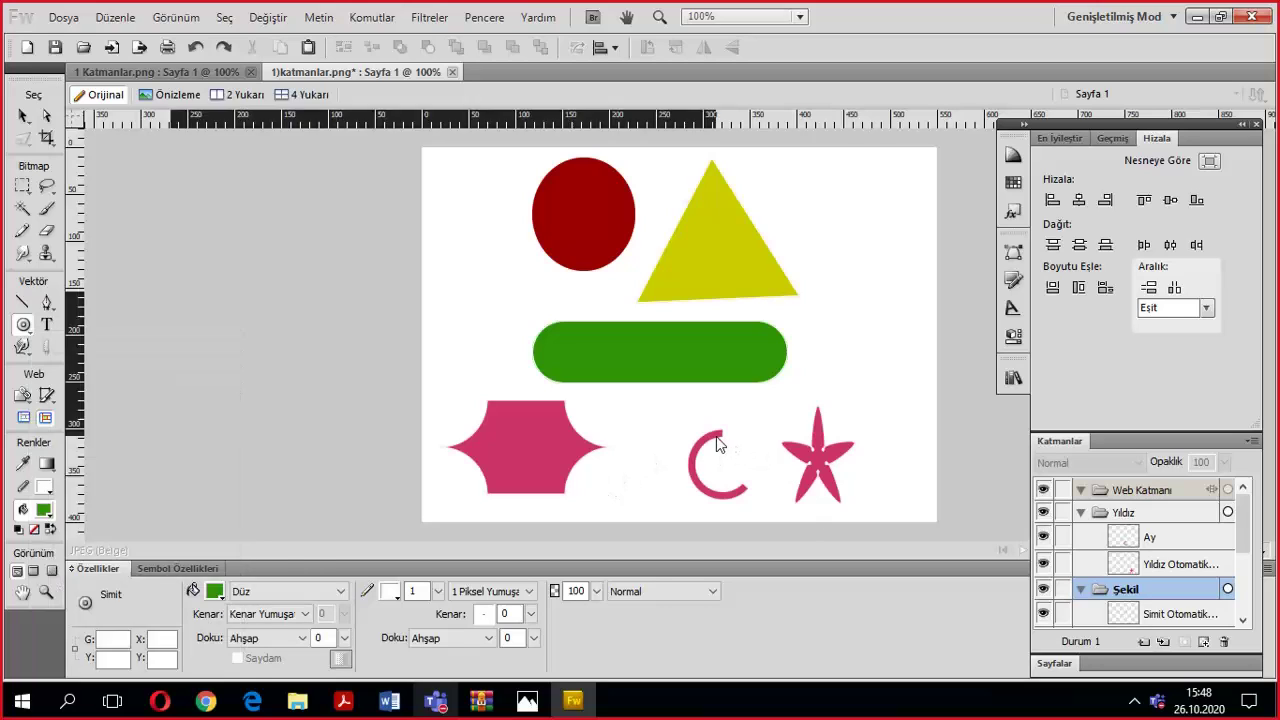
click(703, 434)
key(v)
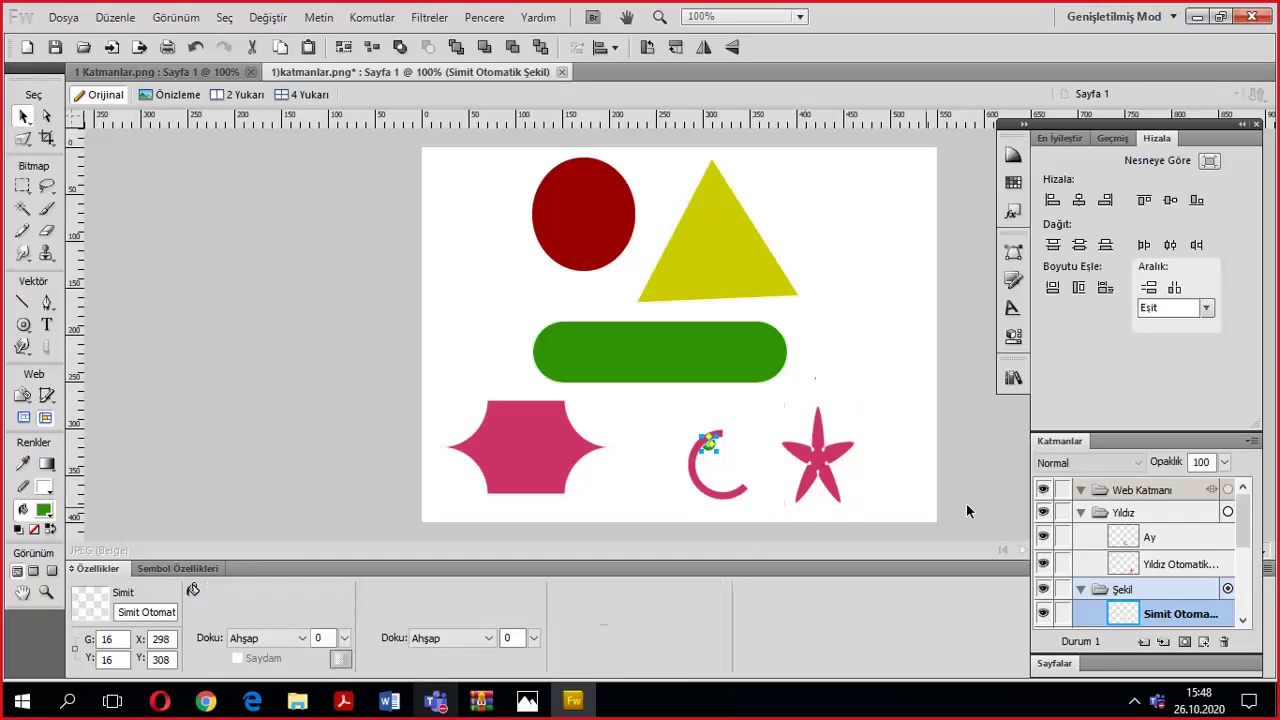
click(966, 503)
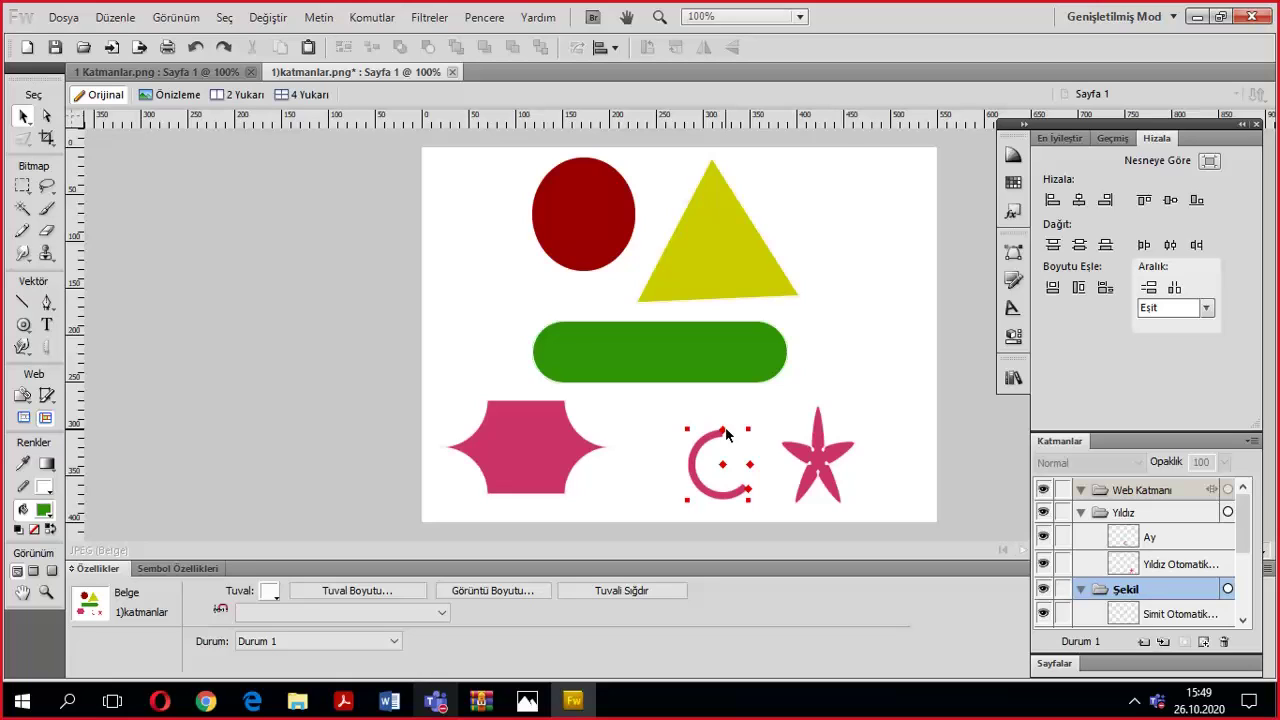
click(741, 518)
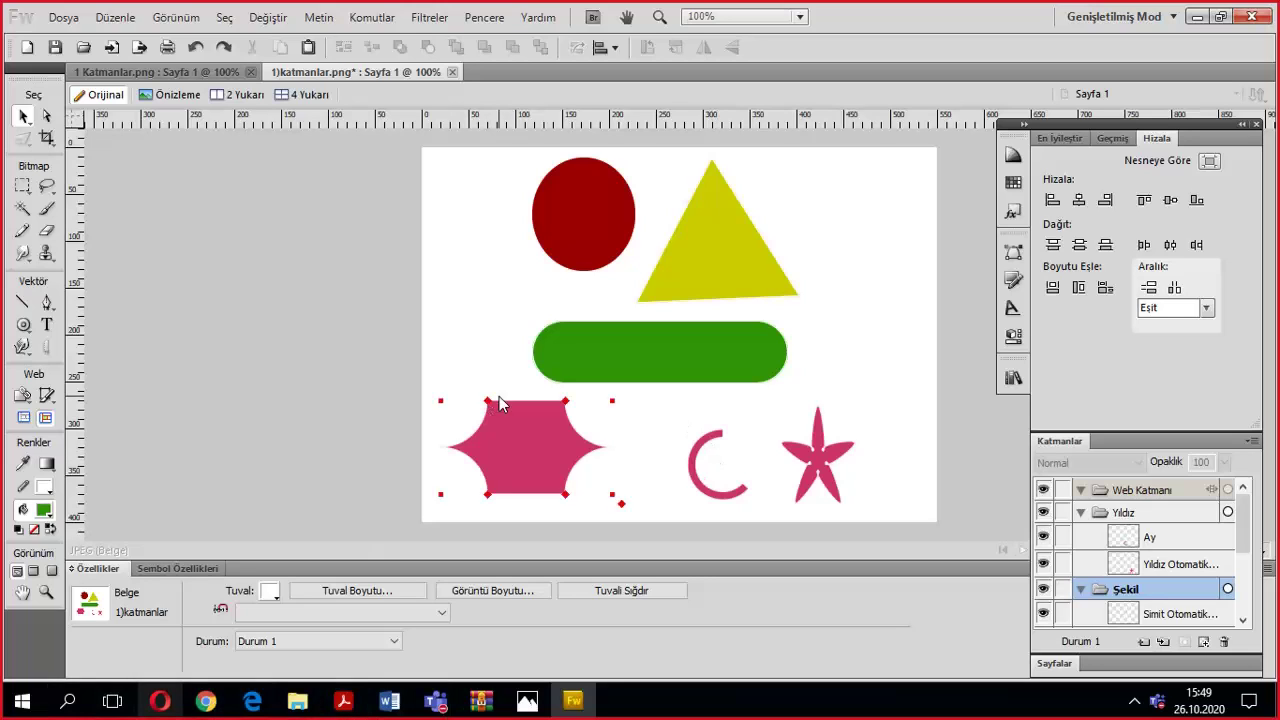
click(563, 451)
click(660, 436)
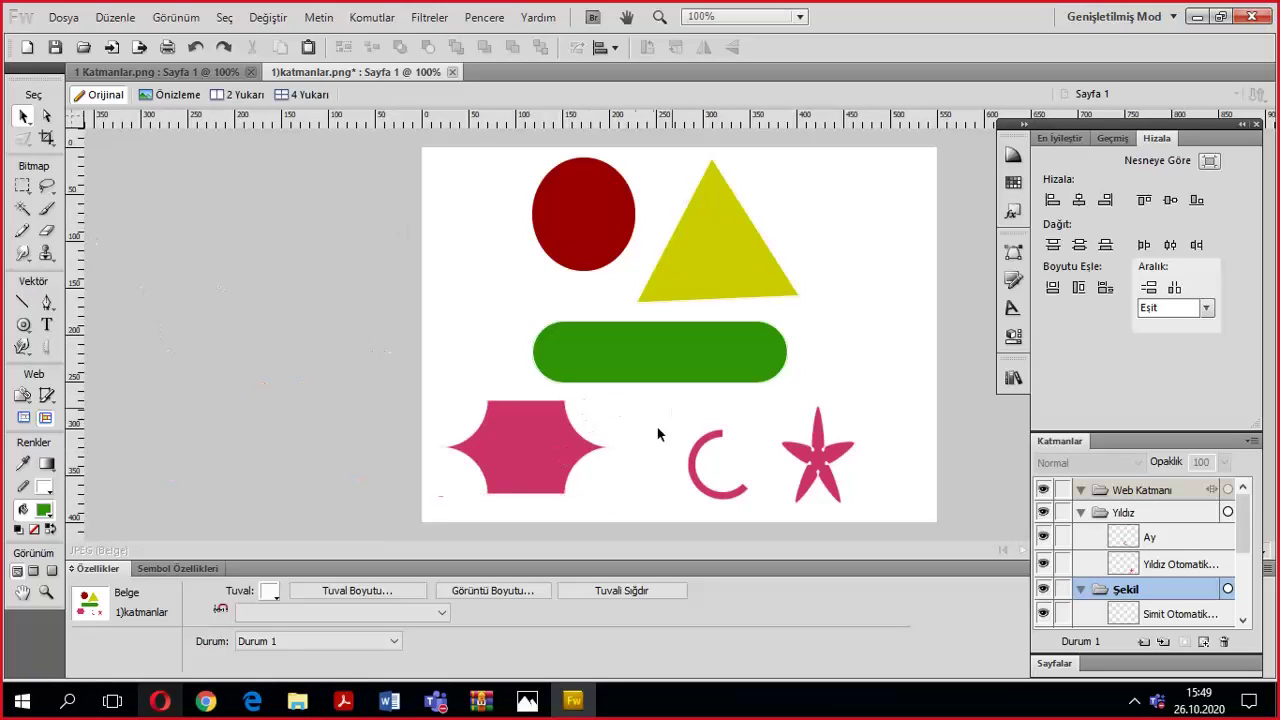
Switch to a new Google Chrome window and search Google for "türk bayrağı ölçüleri".
click(217, 704)
right_click(217, 704)
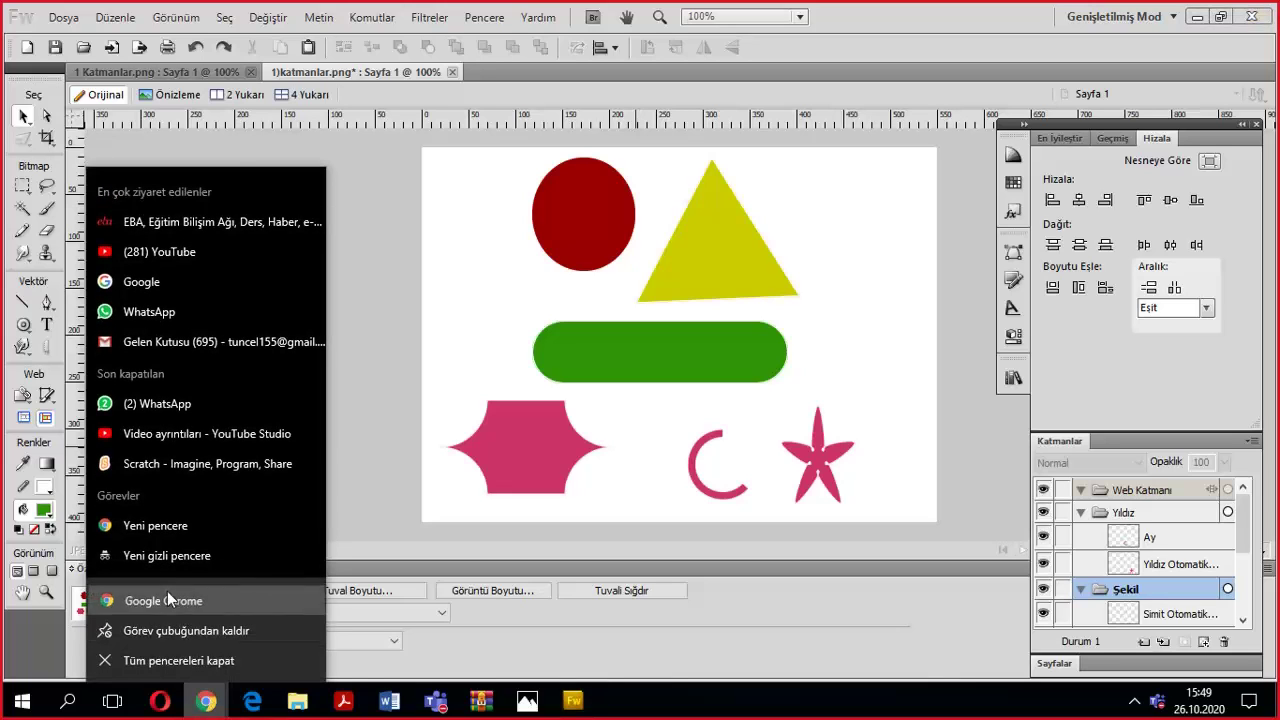
click(167, 591)
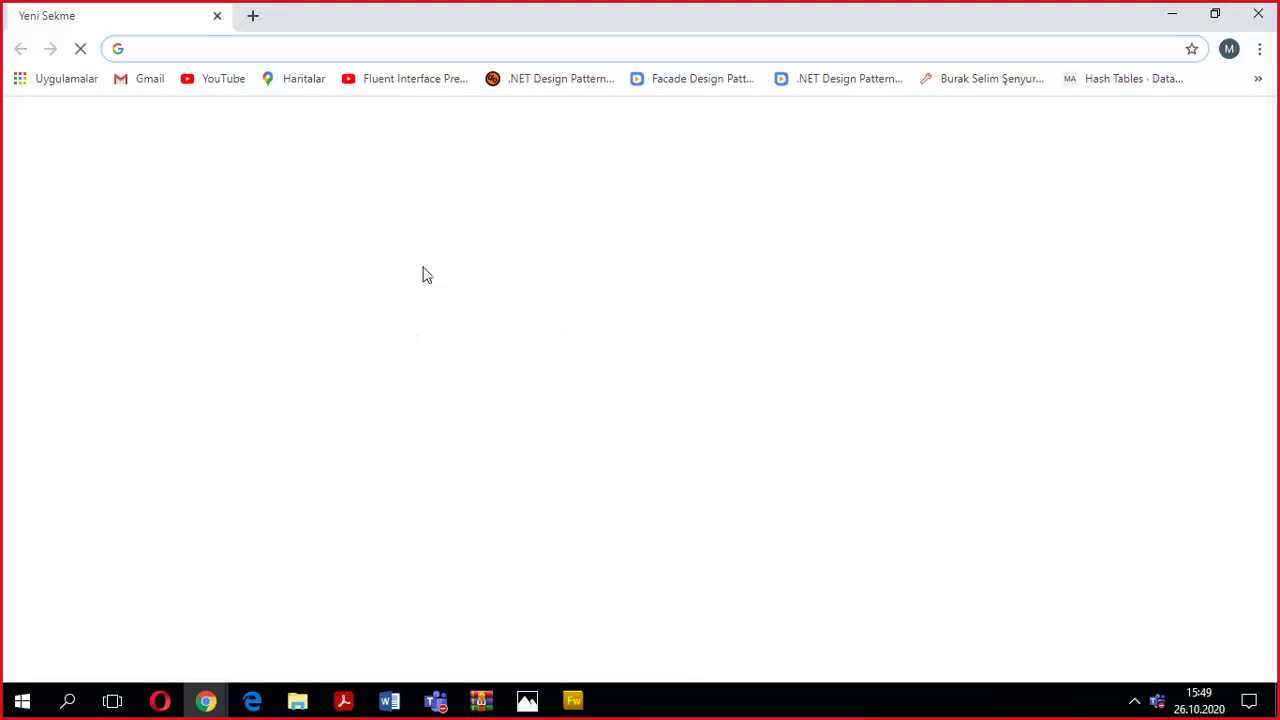
click(428, 392)
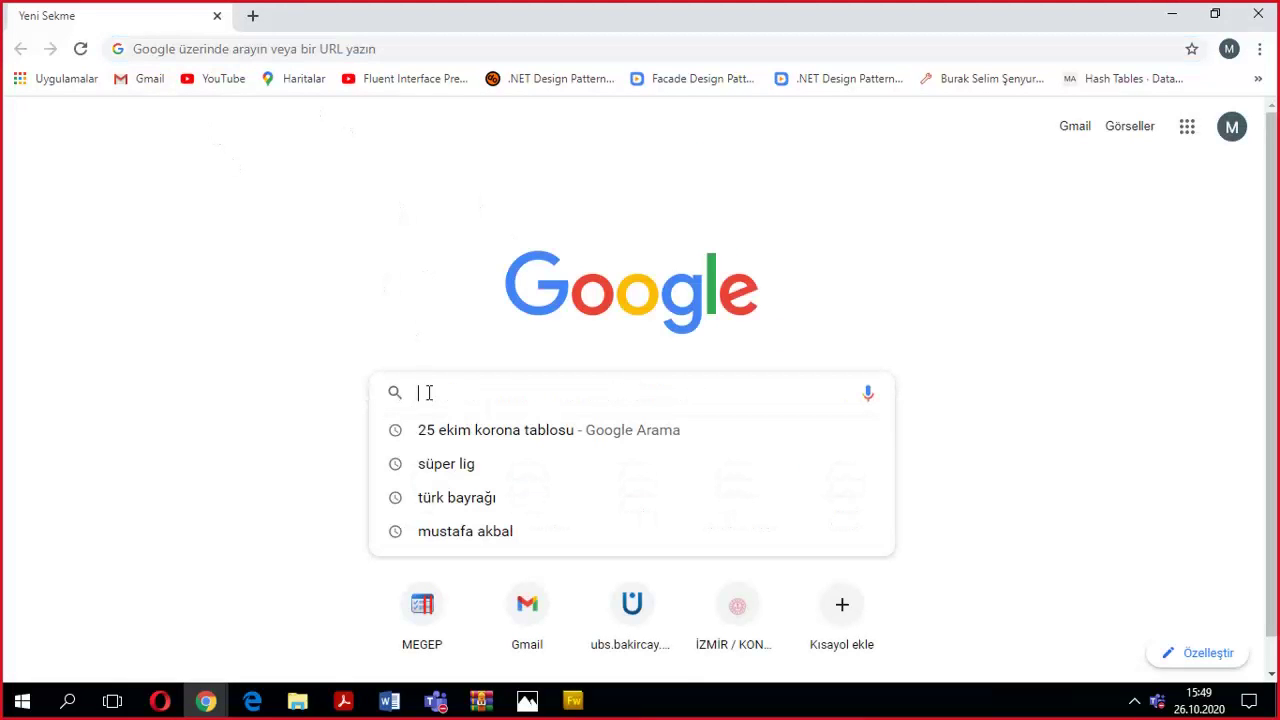
text(türk bayrağı)
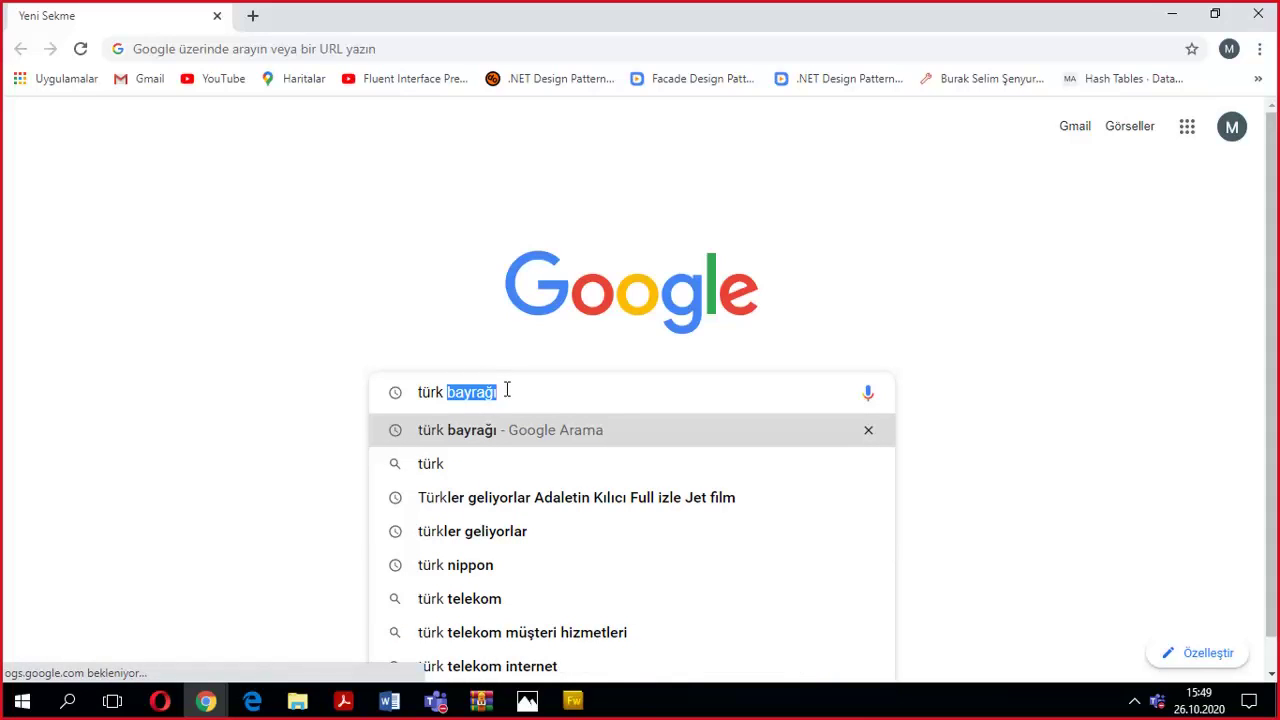
key(Right)
text(öl)
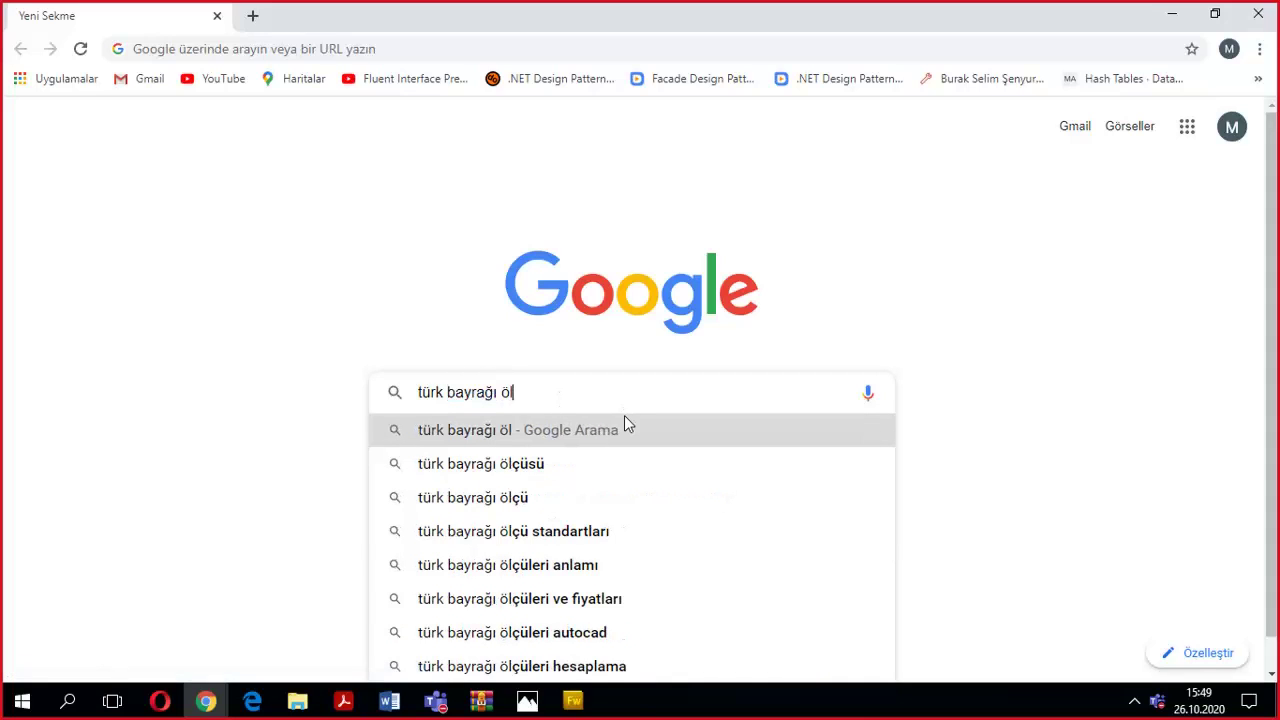
text(çüleri)
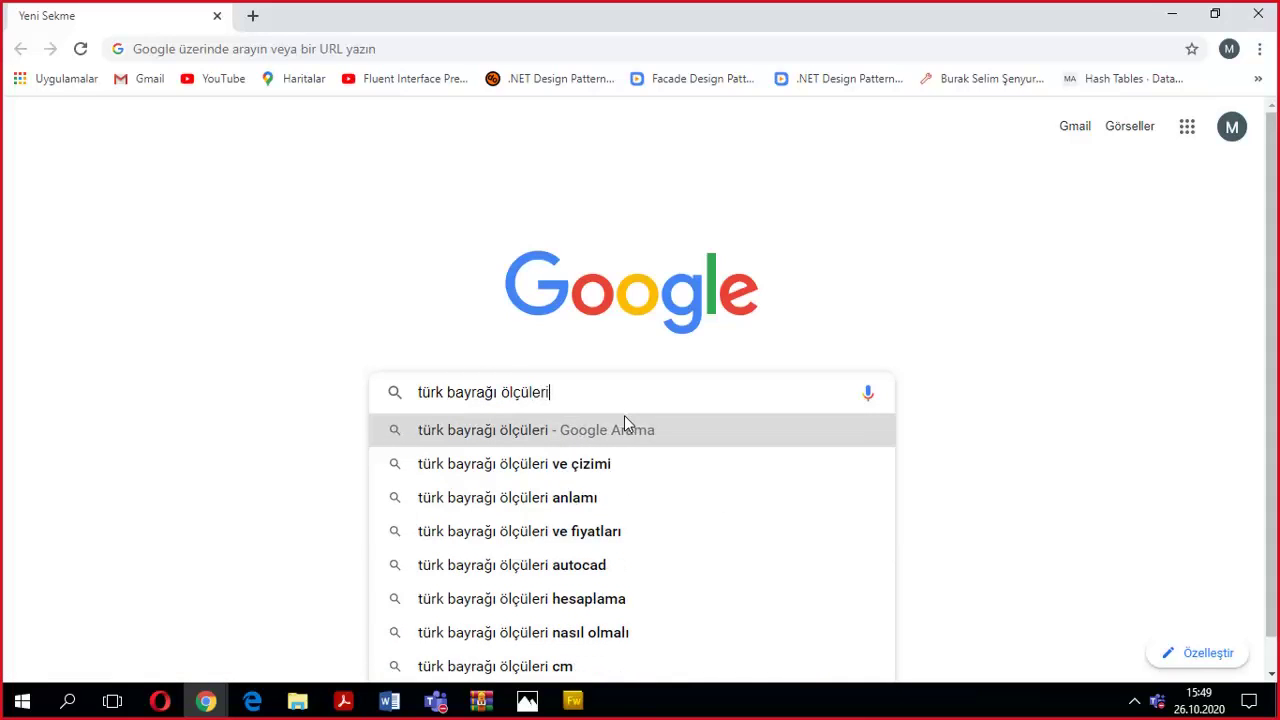
key(Return)
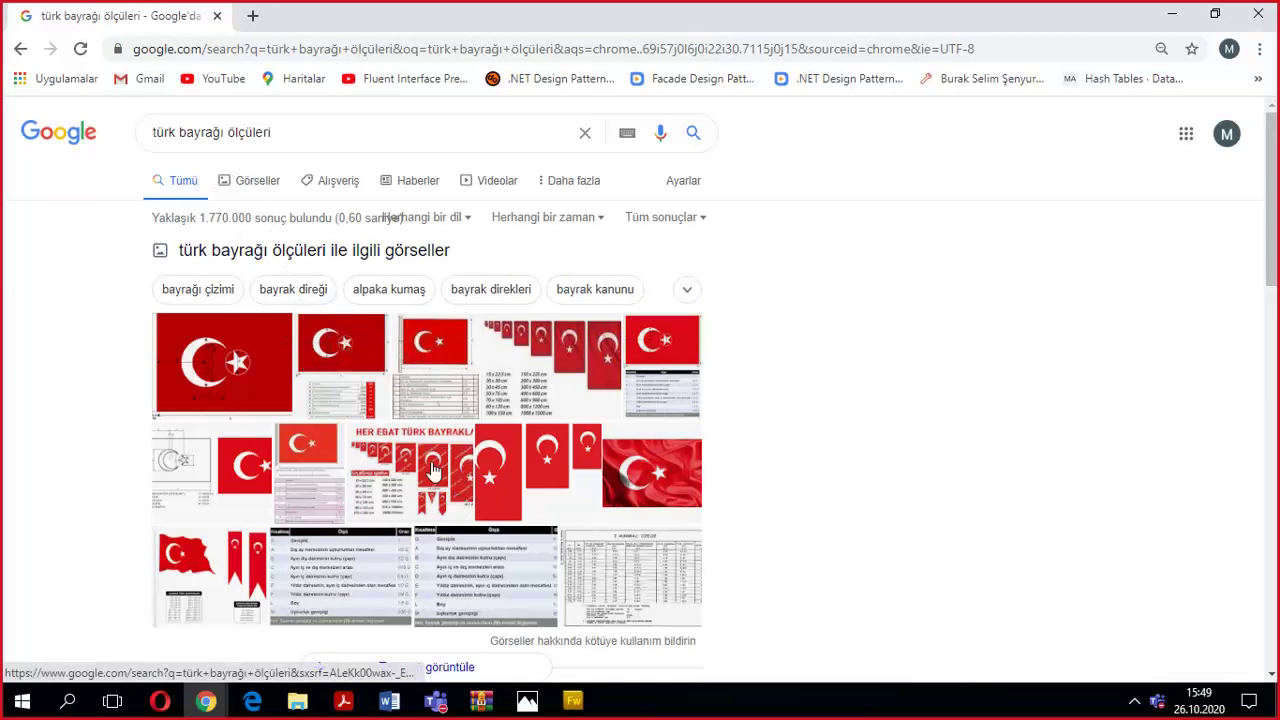
Look through the search results, view the "Standart Türk Bayrağı Ölçüleri" page on ulusalbayrak.com, and return to the results.
scroll(280, 310, down, 5)
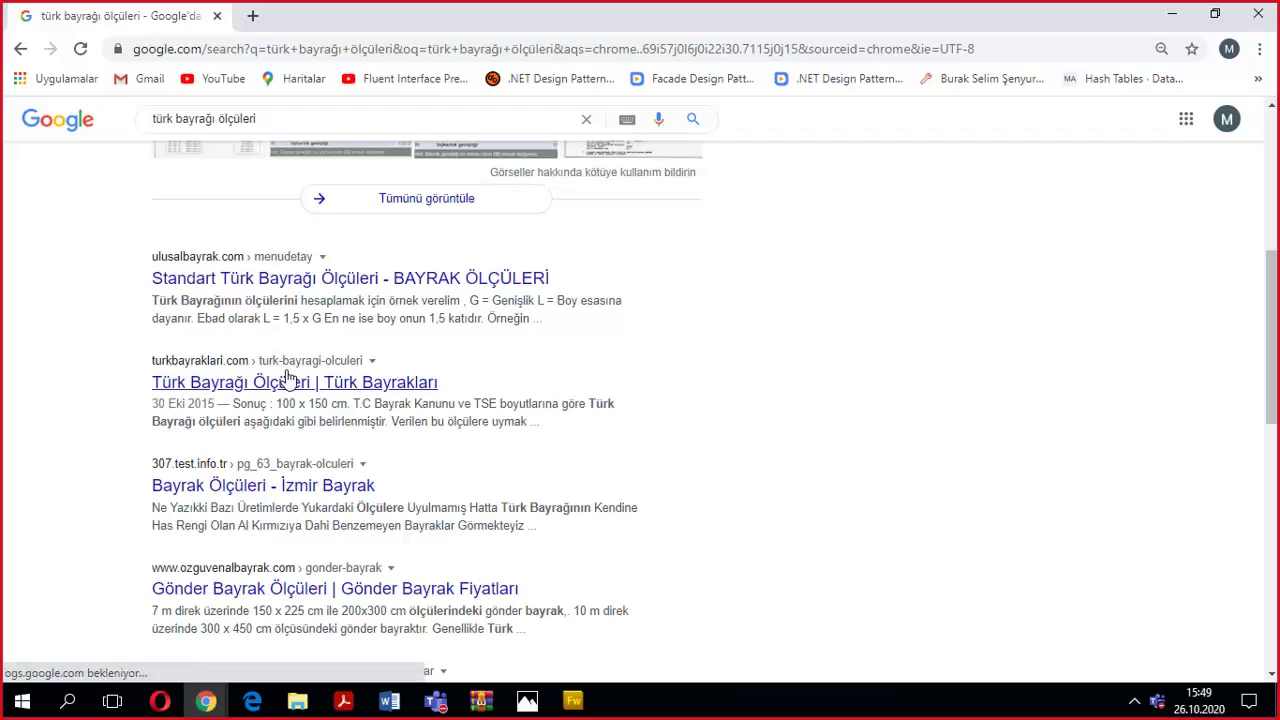
scroll(298, 395, down, 2)
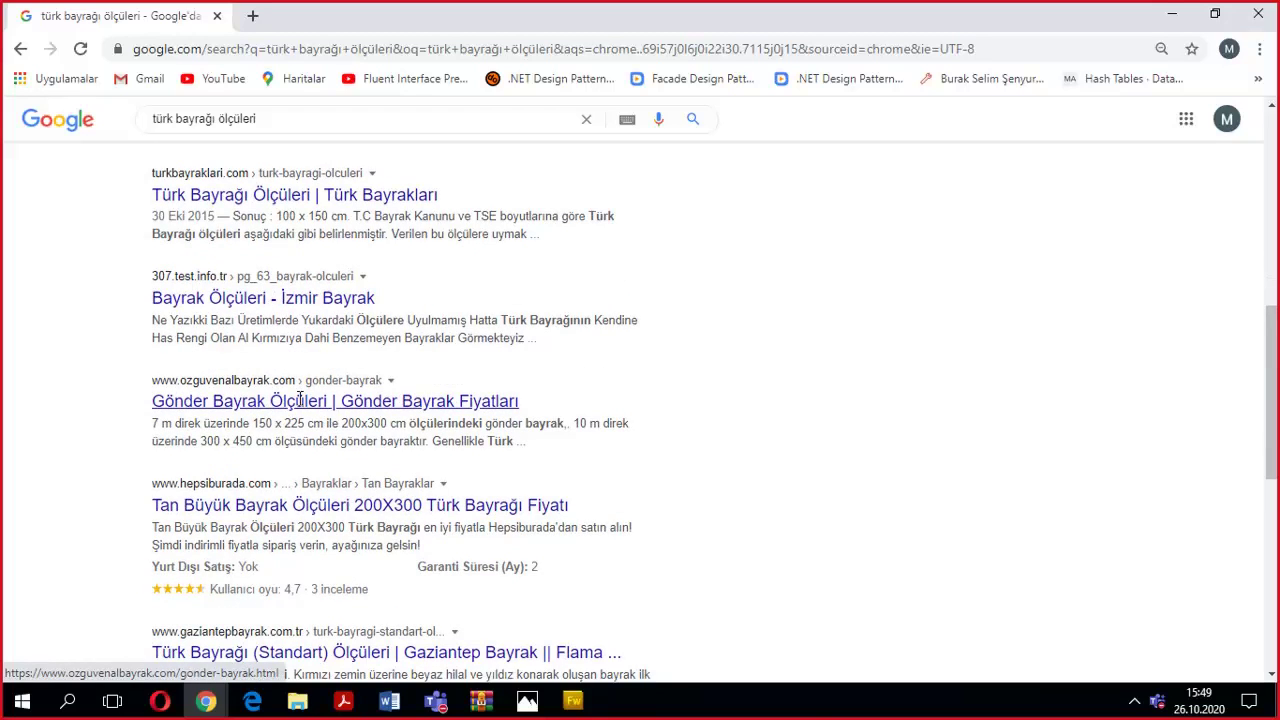
scroll(298, 400, down, 3)
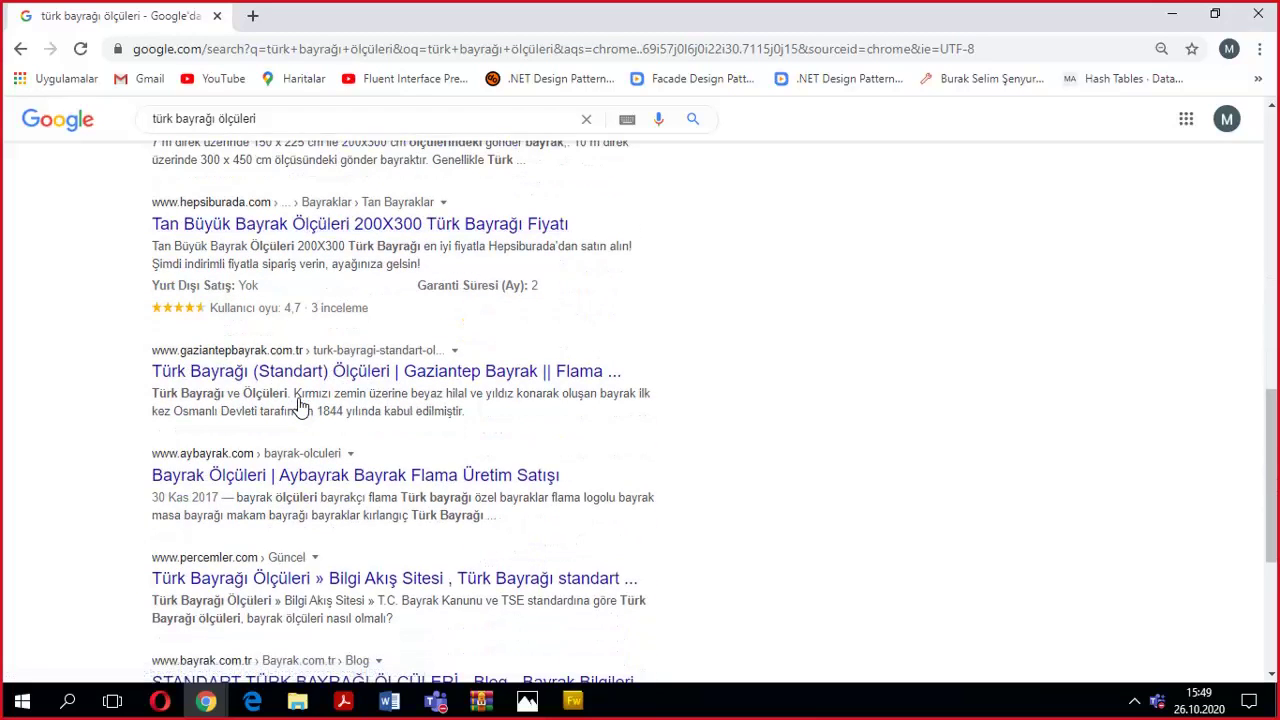
scroll(298, 403, up, 6)
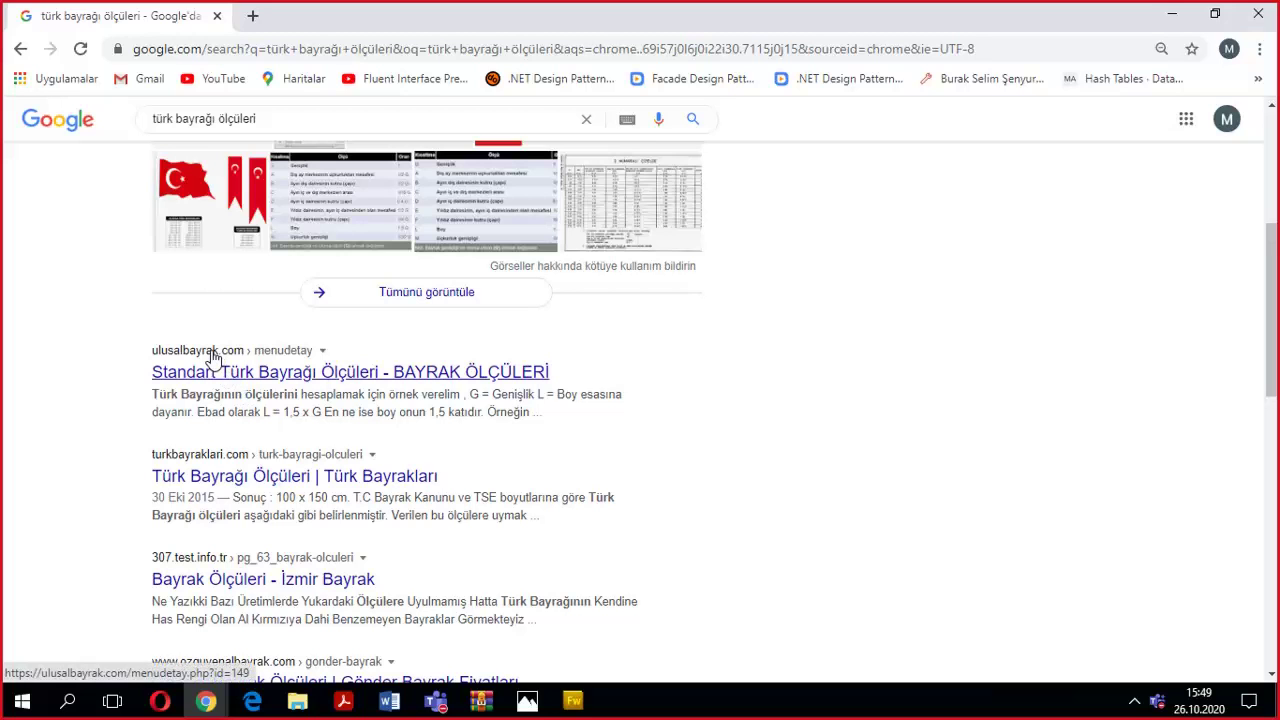
click(285, 370)
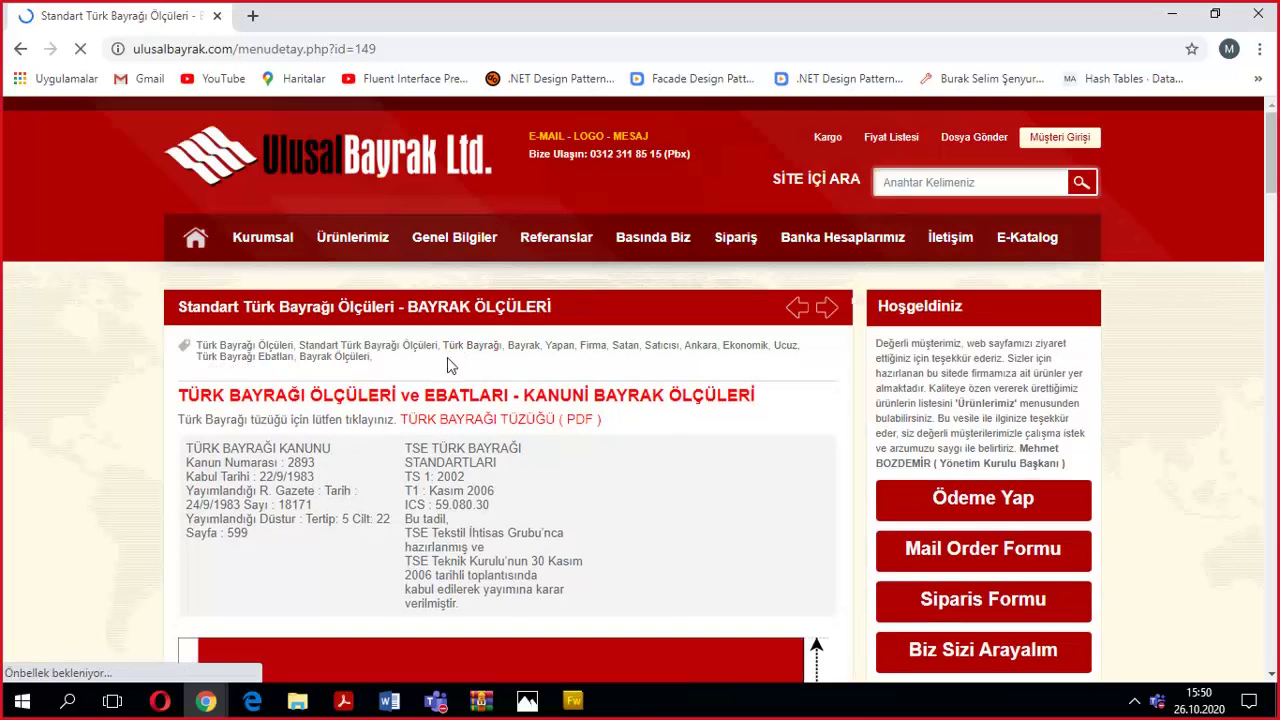
click(20, 48)
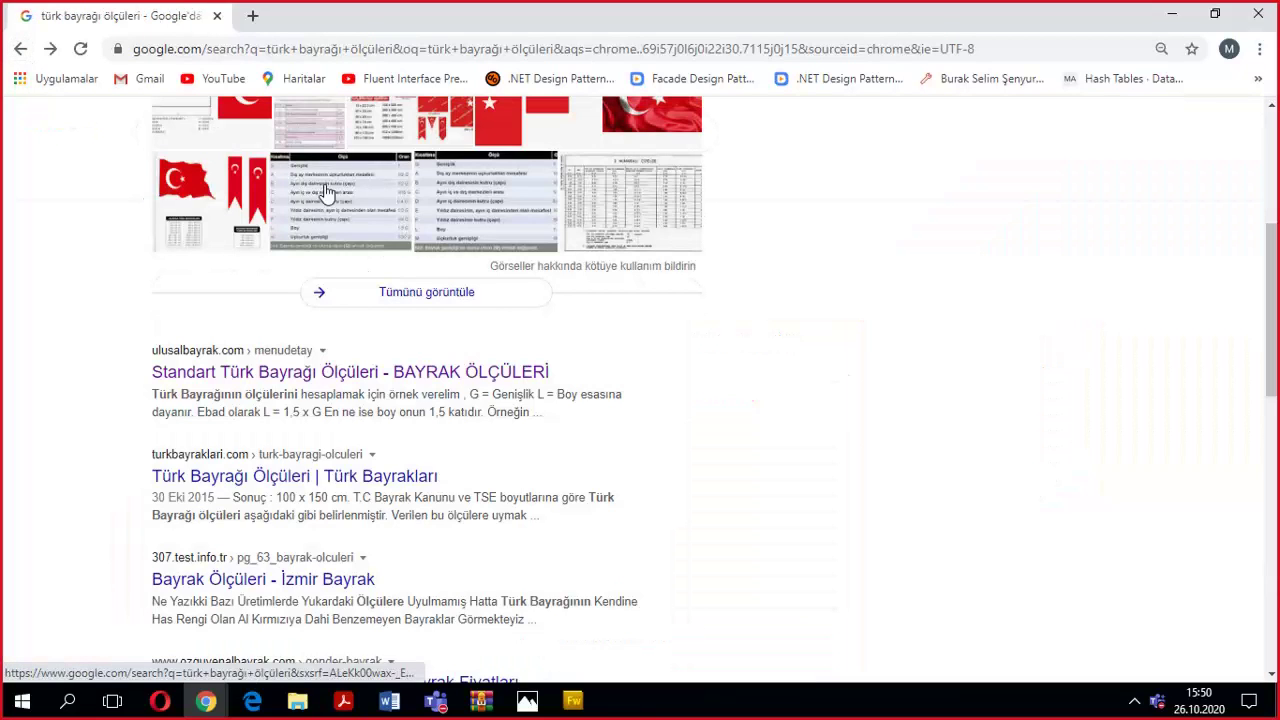
Refine the Google search to "türk bayrağı ölçüleri resmi gazete".
scroll(443, 290, up, 4)
click(297, 133)
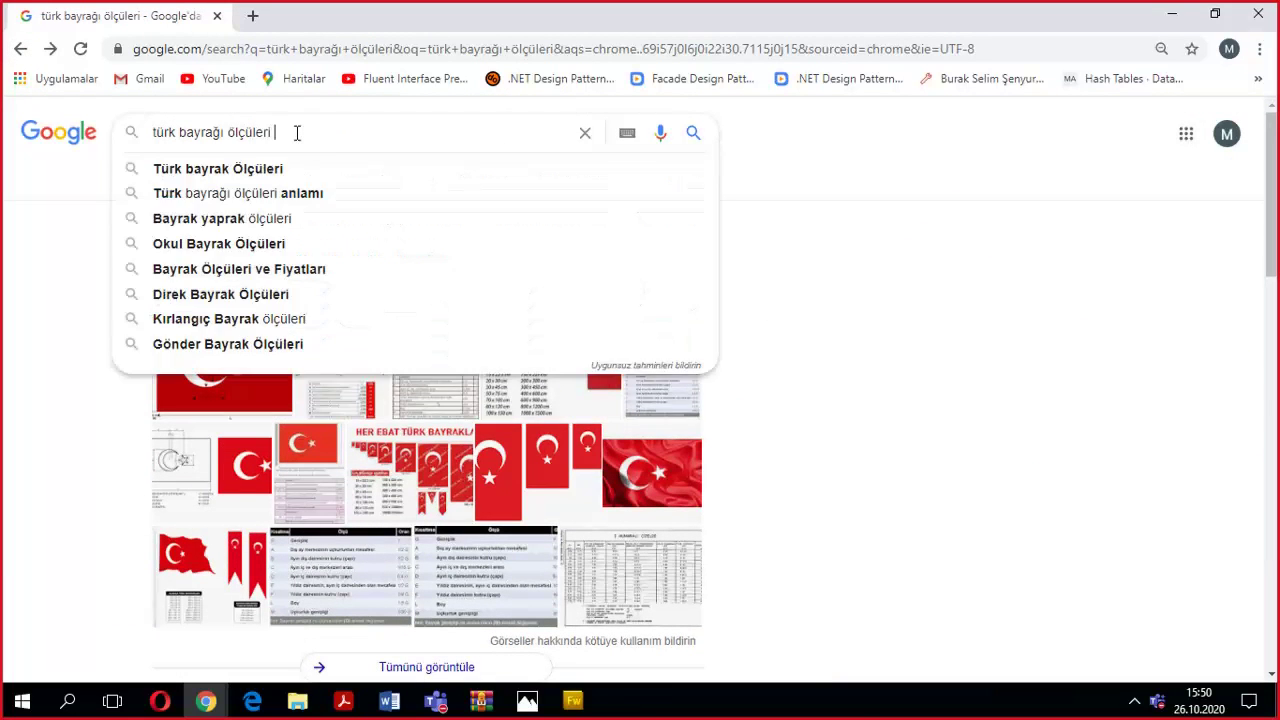
text(res)
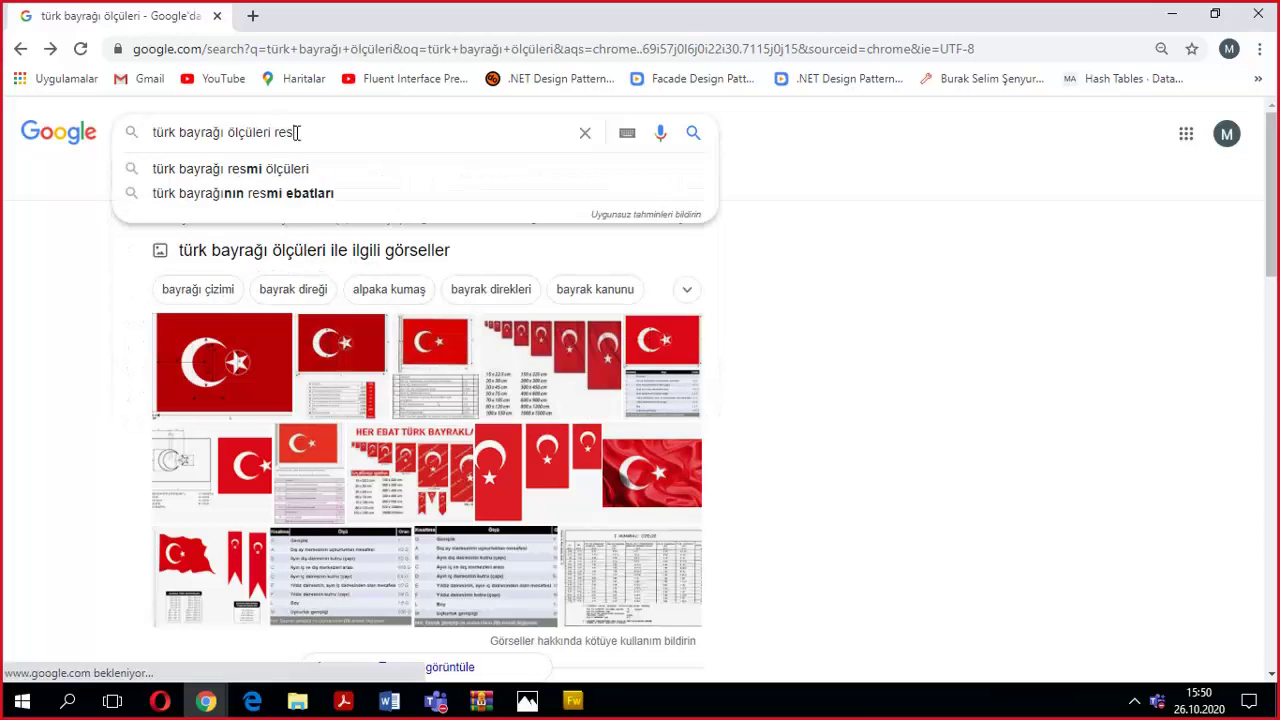
text(mi gazet)
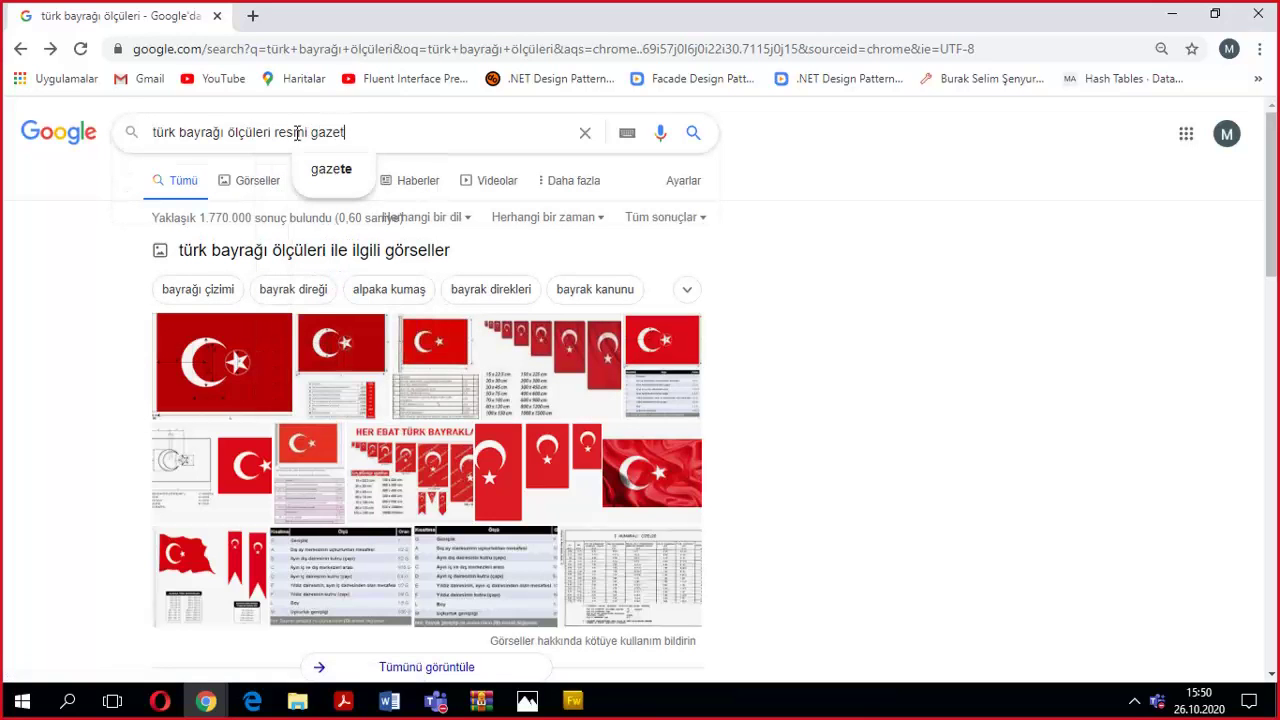
text(e)
key(Return)
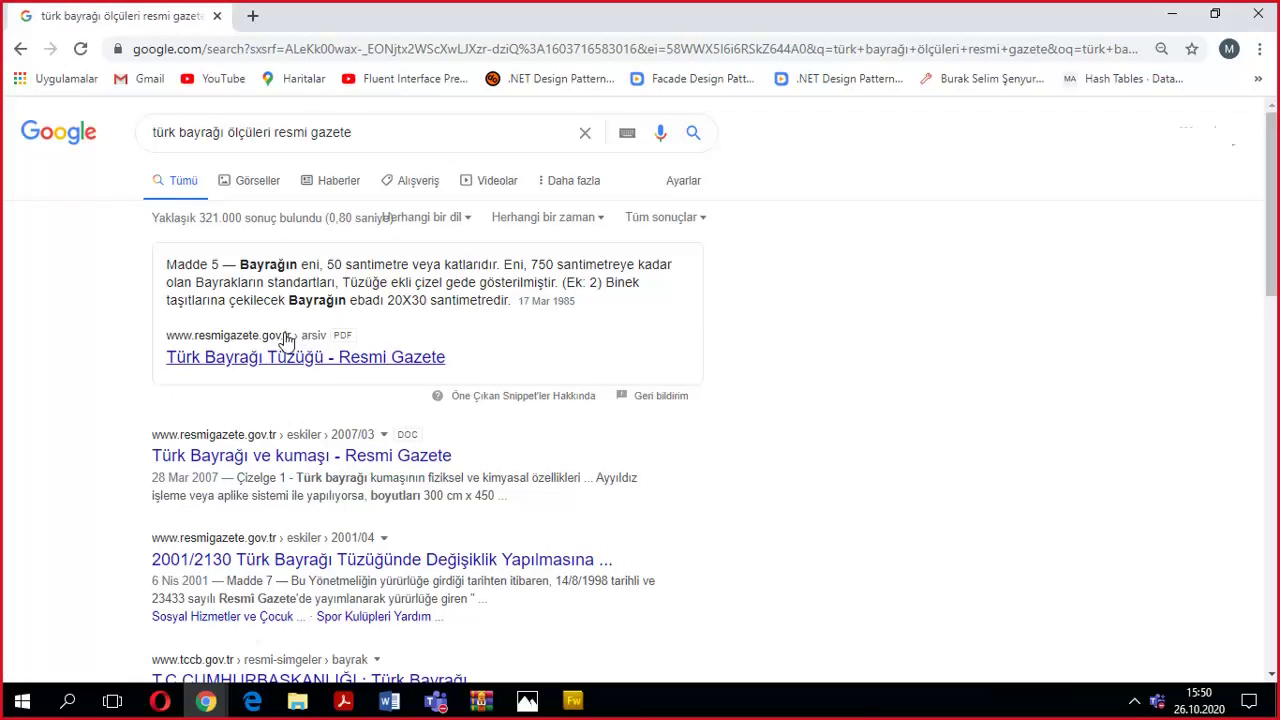
Download the "Türk Bayrağı ve kumaşı" document, then examine the 2001/2130 Resmi Gazete page for flag dimensions and return to the results.
click(257, 457)
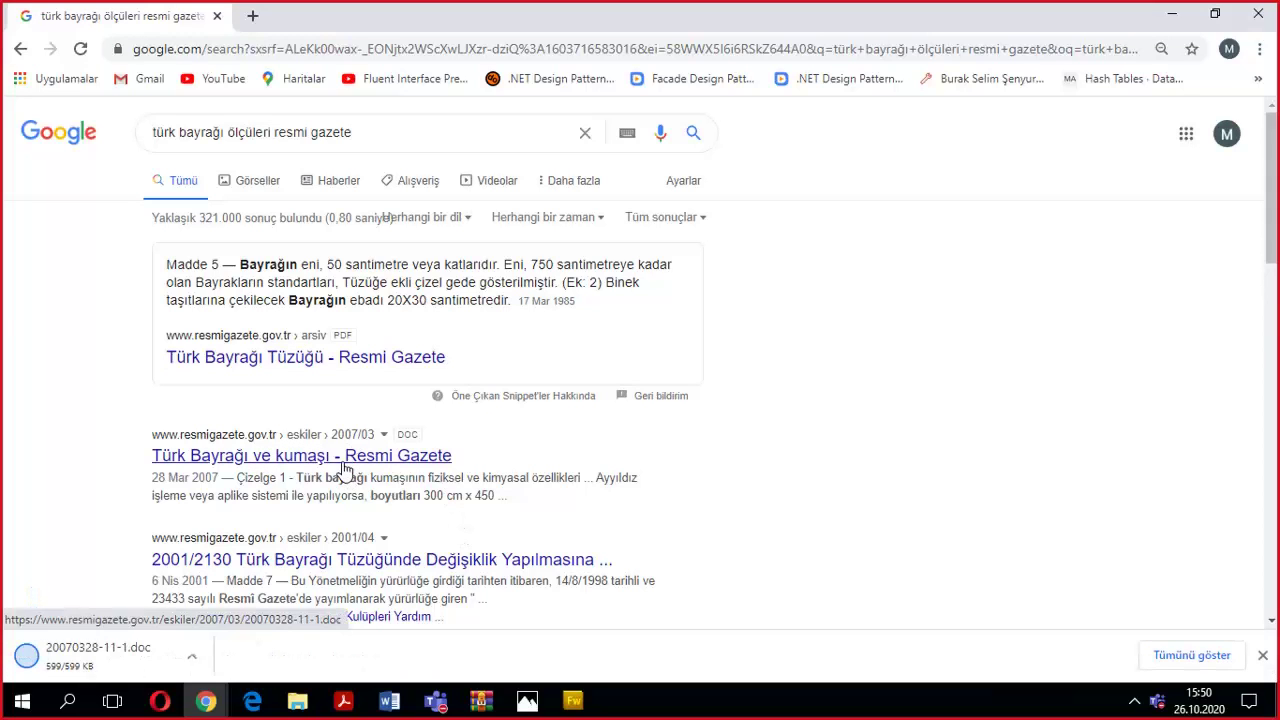
click(325, 556)
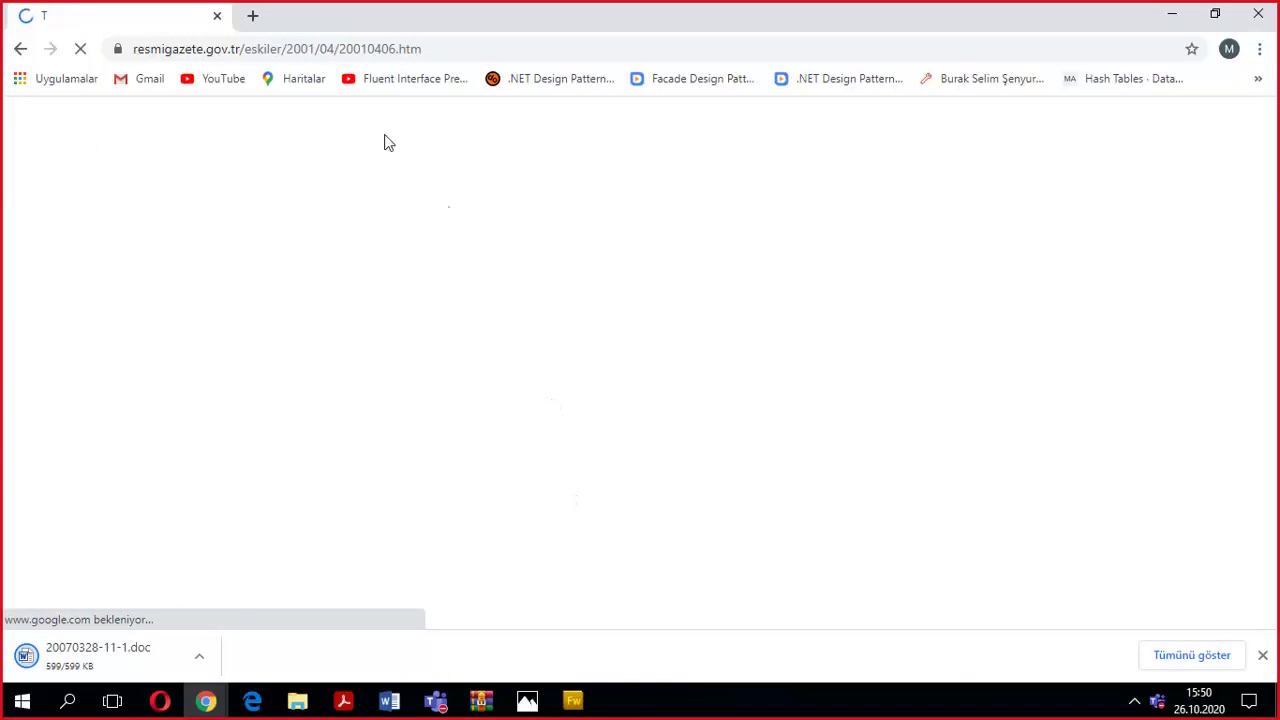
scroll(352, 335, down, 2)
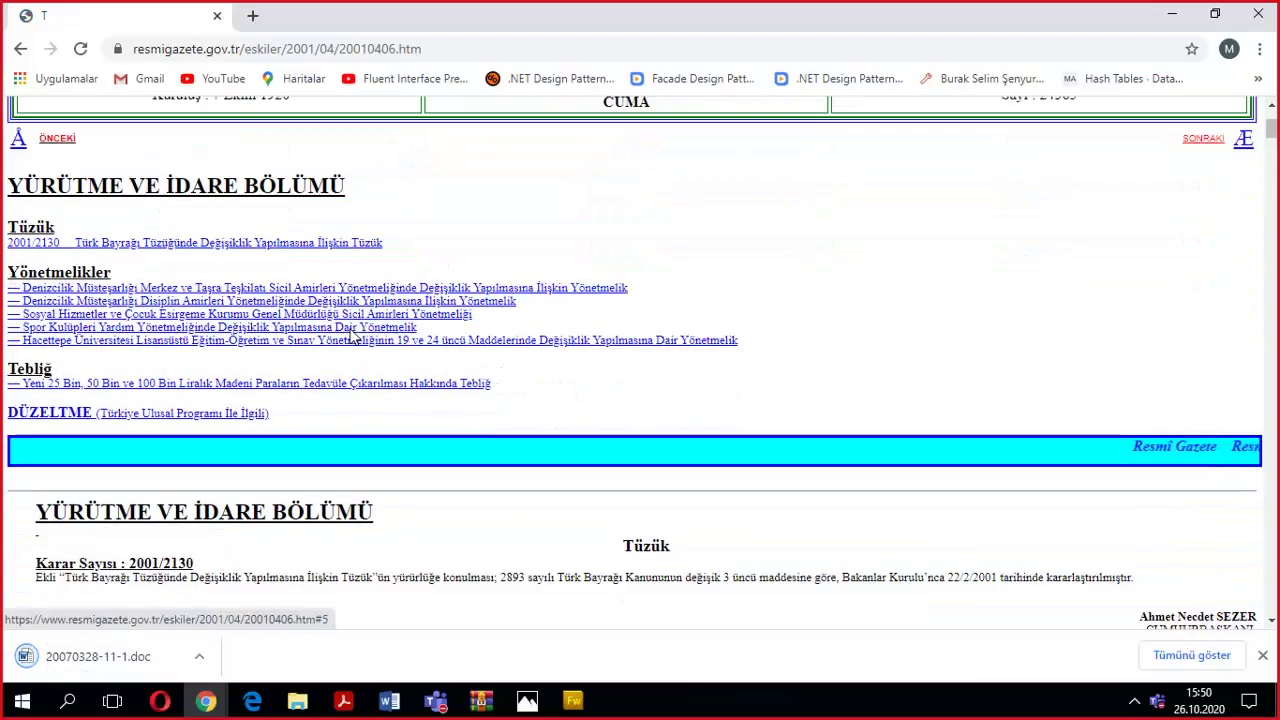
scroll(352, 335, down, 15)
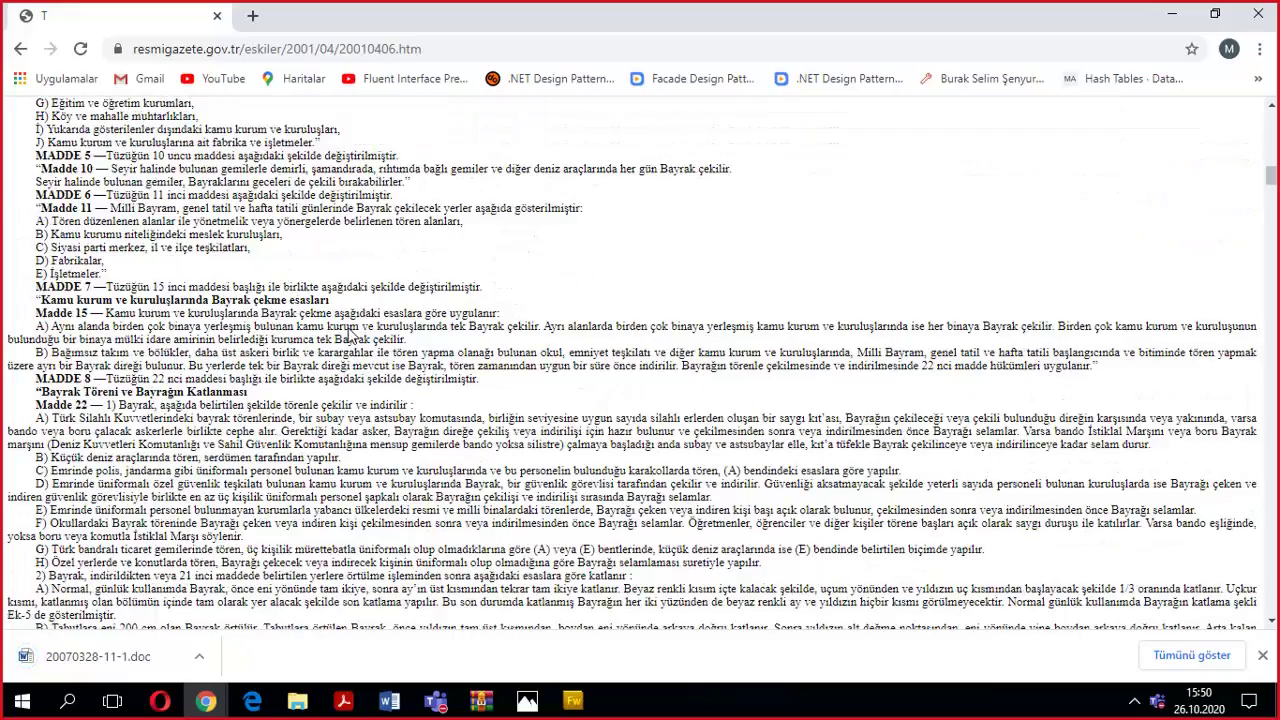
scroll(350, 335, down, 12)
scroll(350, 335, up, 8)
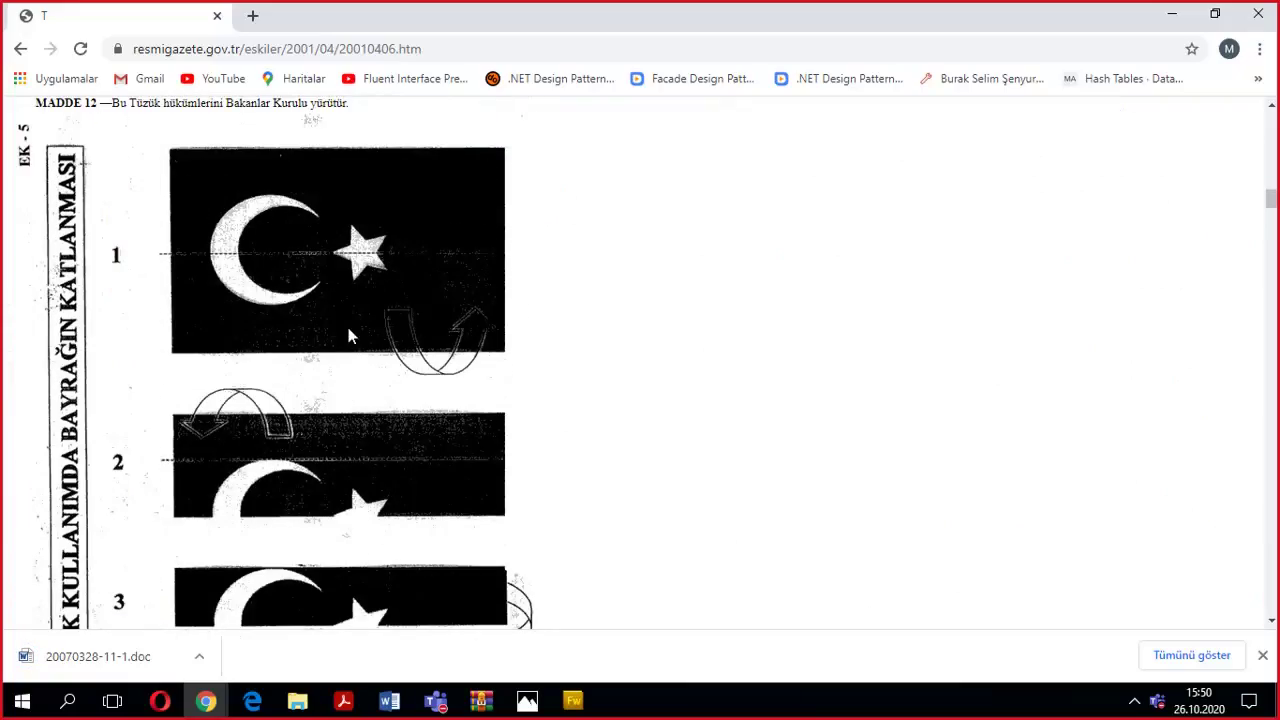
scroll(350, 337, down, 10)
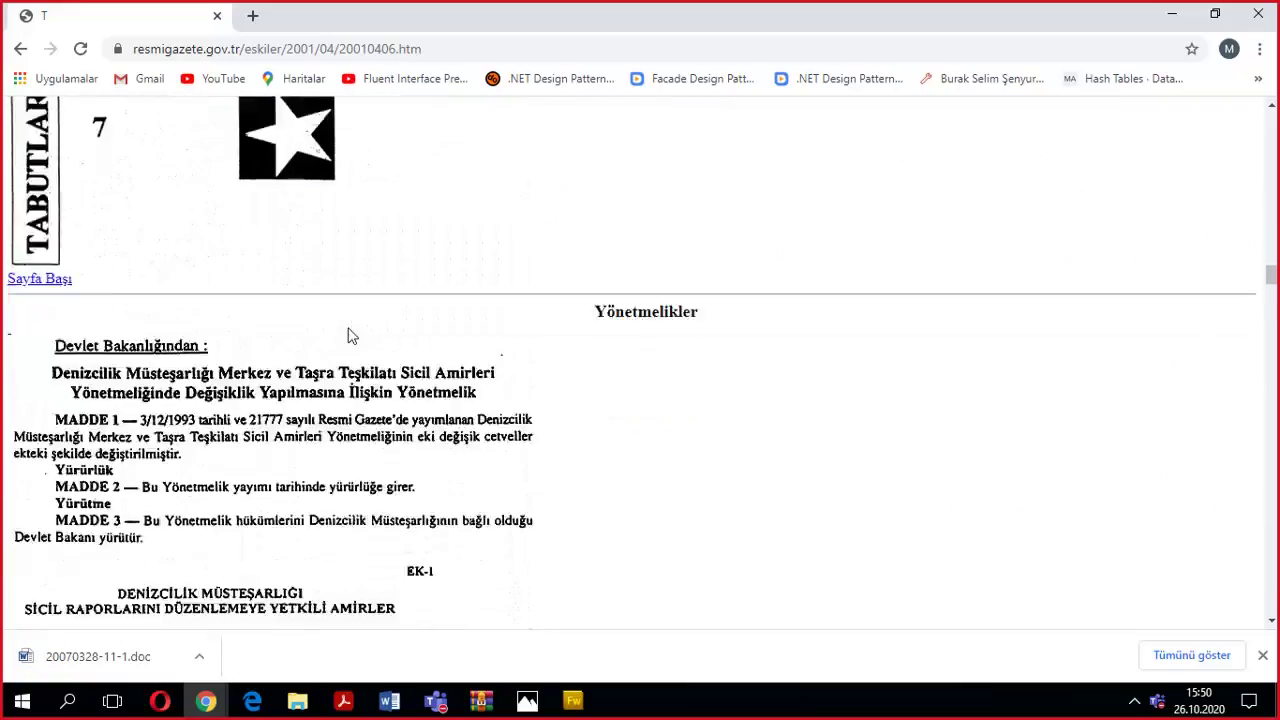
scroll(350, 336, down, 15)
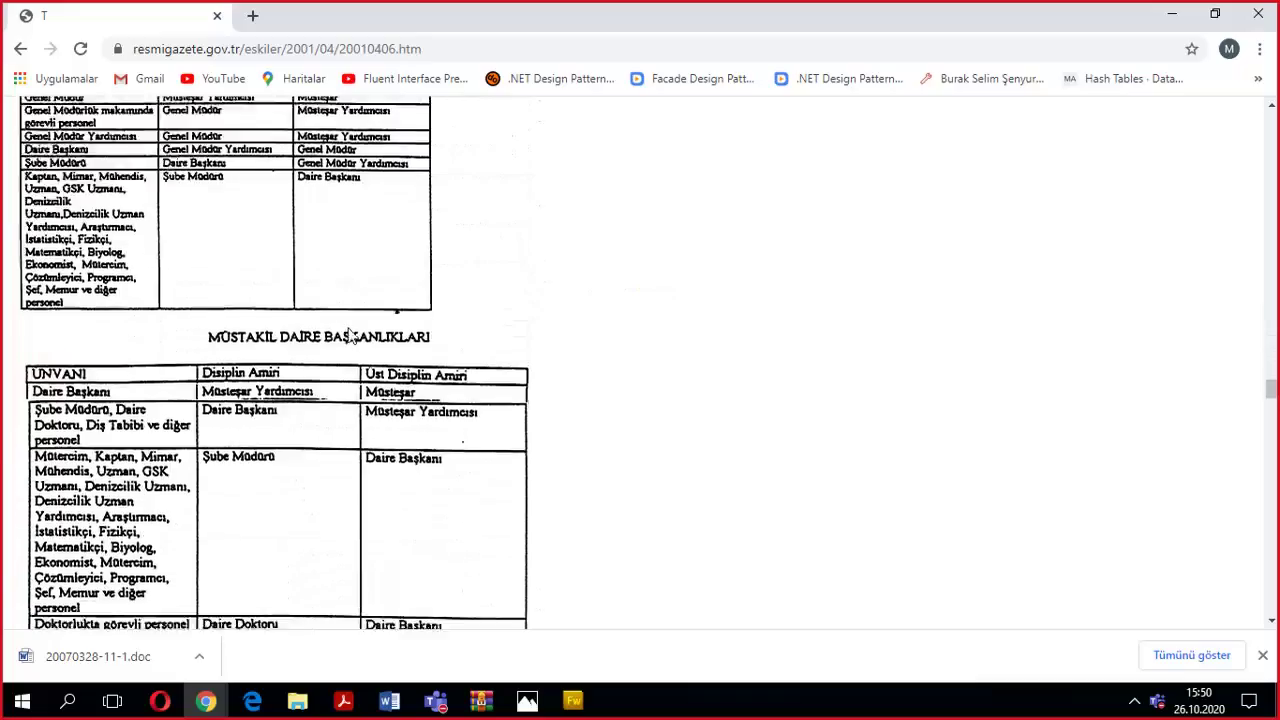
scroll(350, 336, down, 20)
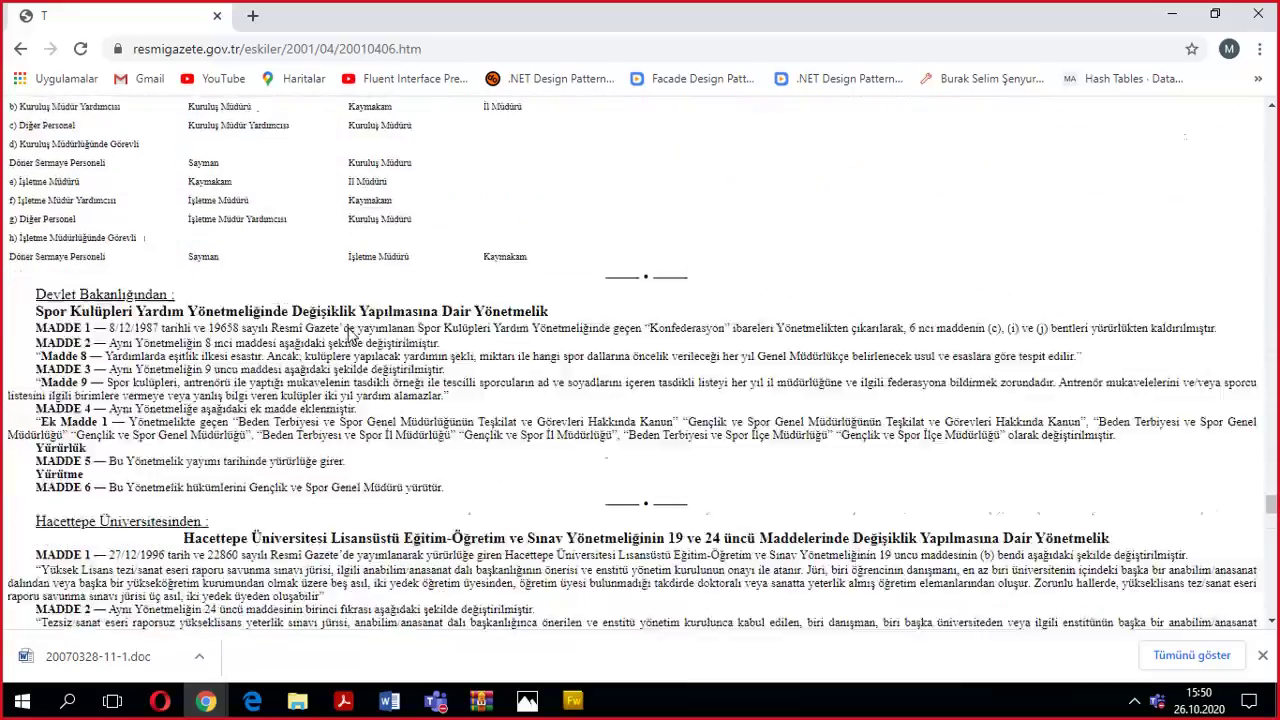
scroll(350, 336, down, 20)
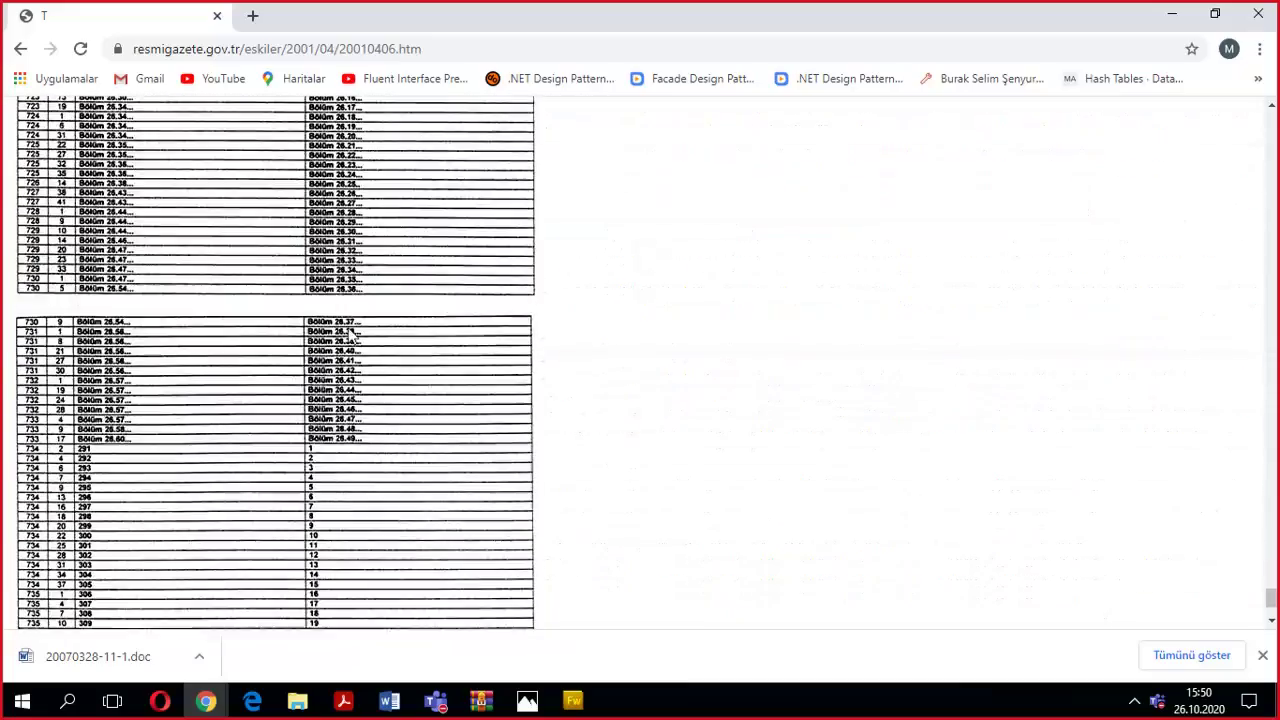
scroll(923, 451, down, 2)
scroll(1043, 506, up, 7)
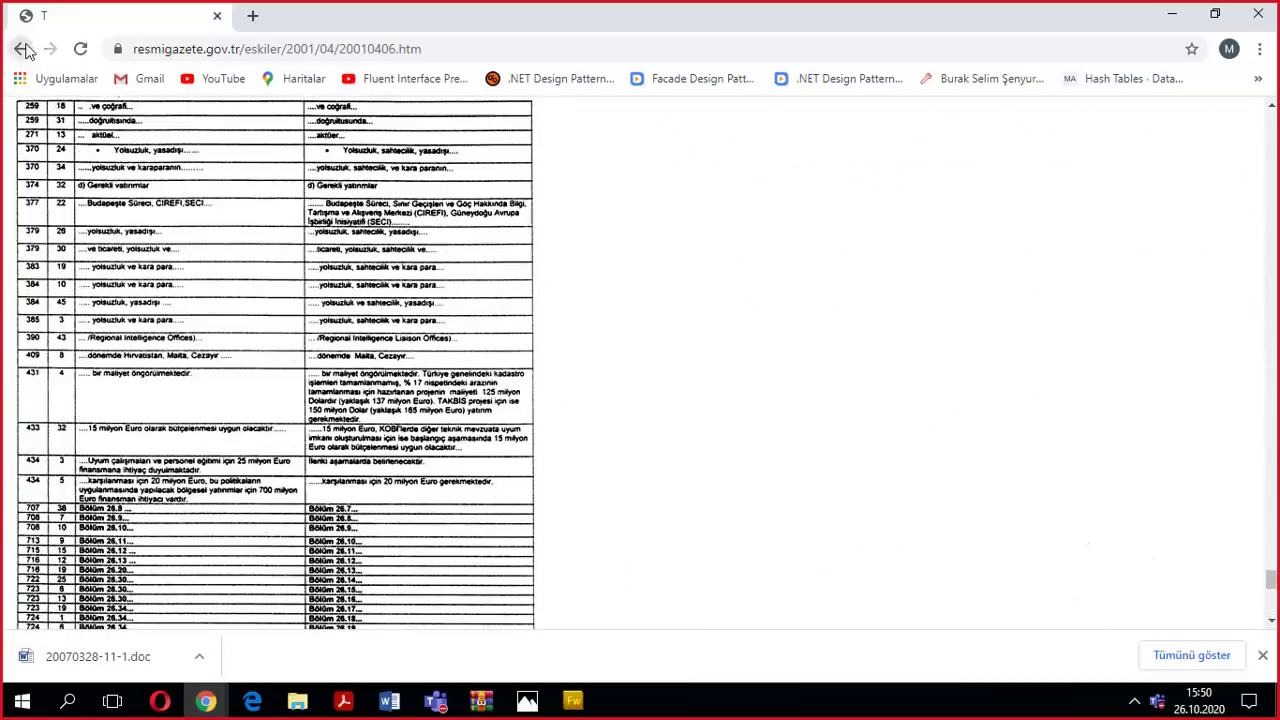
click(22, 49)
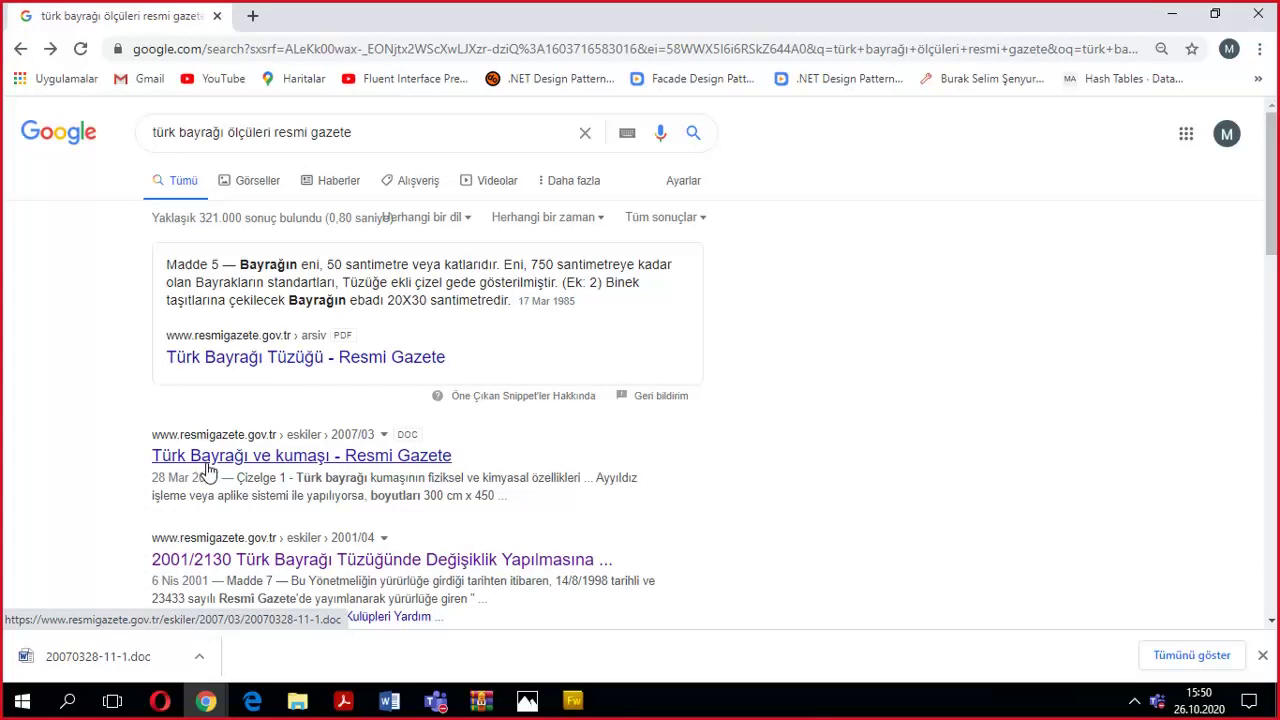
Download the "Türk Bayrağı ve kumaşı" document again, open it in Word with editing enabled, and check its contents for flag dimensions.
scroll(286, 477, down, 4)
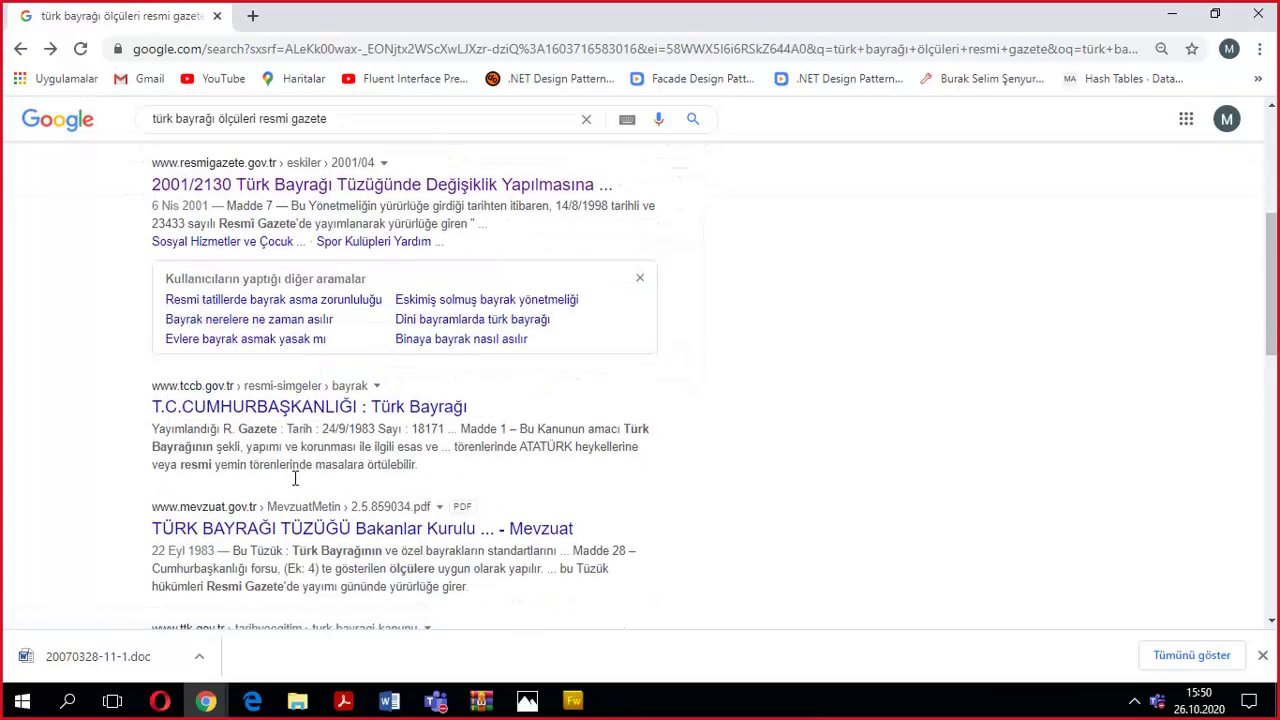
scroll(295, 479, up, 3)
click(251, 361)
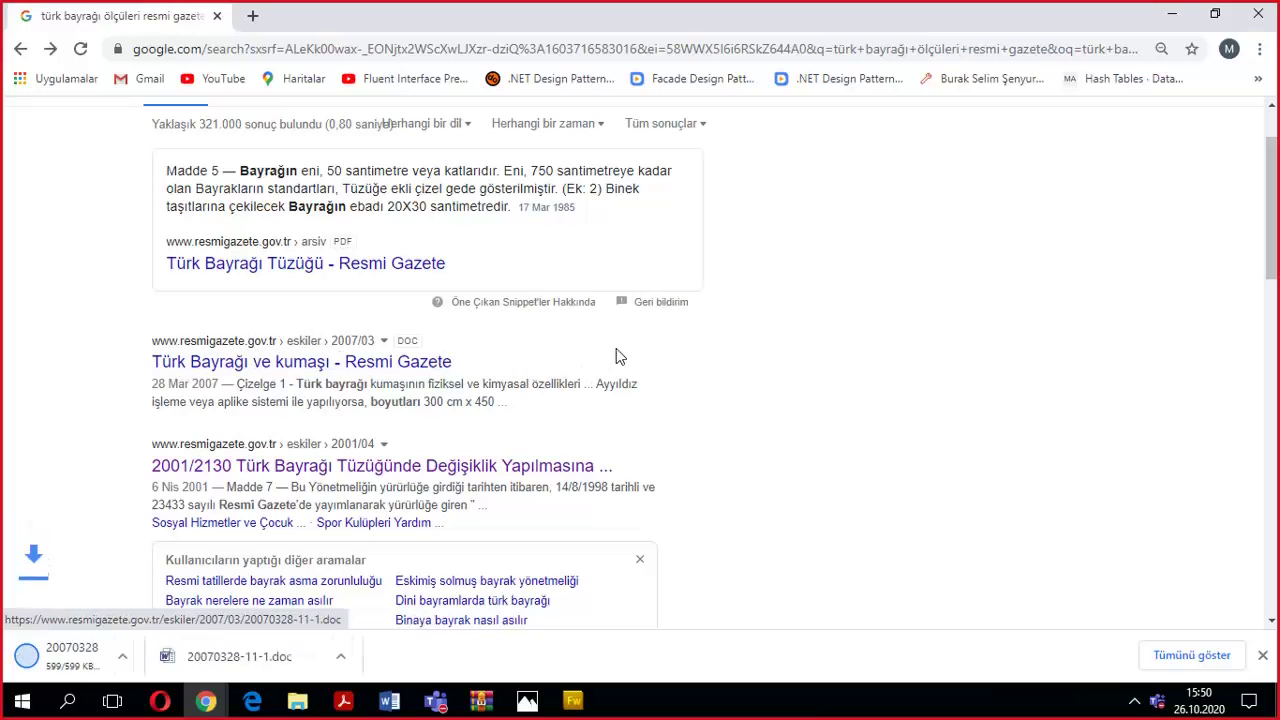
click(100, 658)
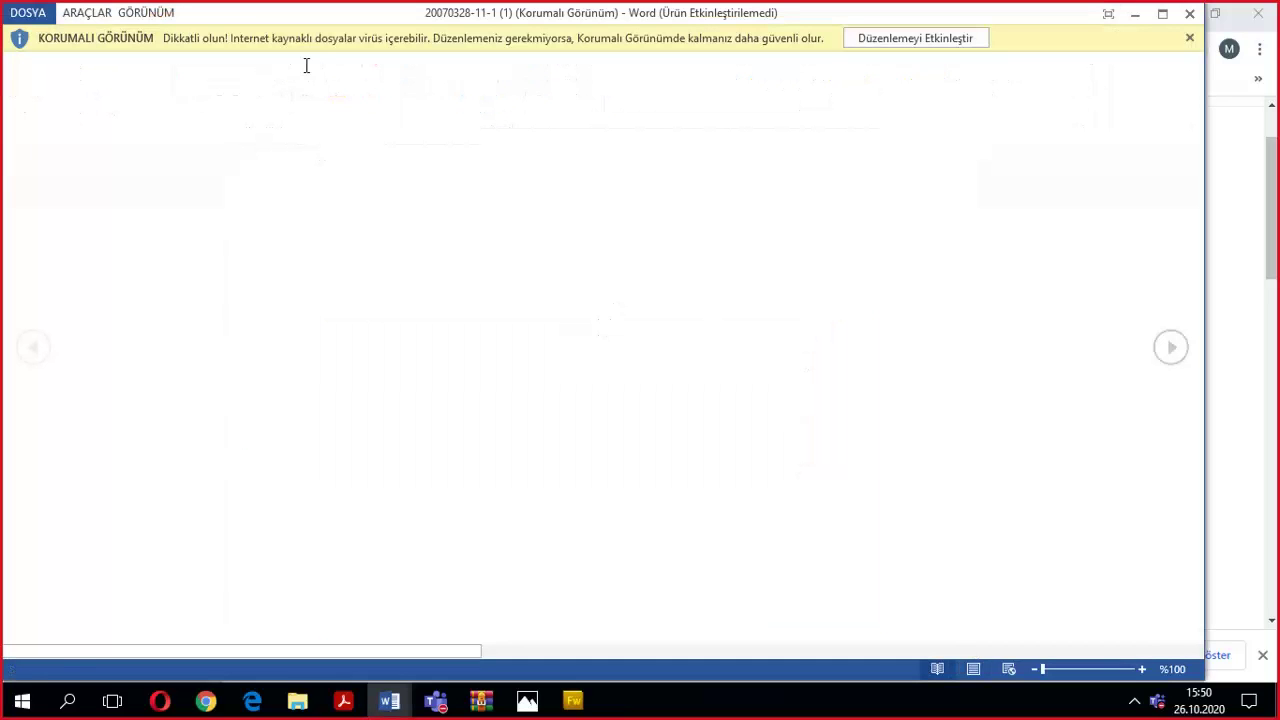
click(905, 40)
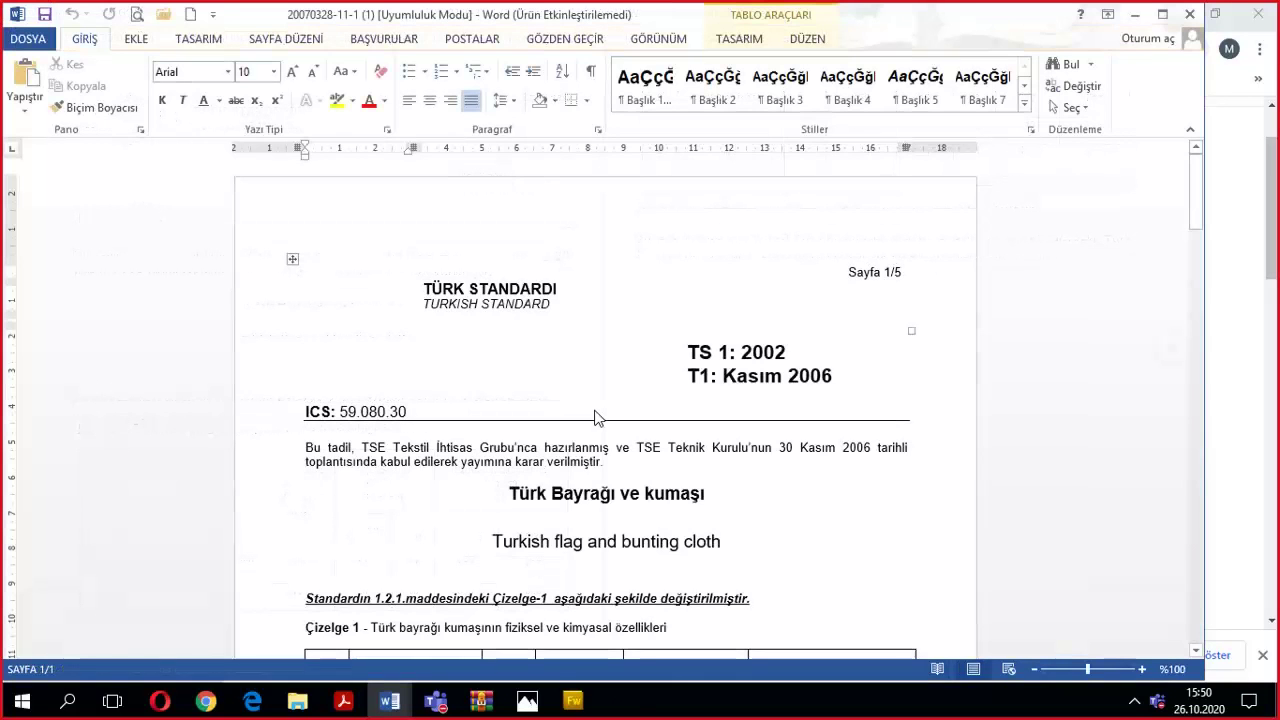
scroll(594, 418, down, 8)
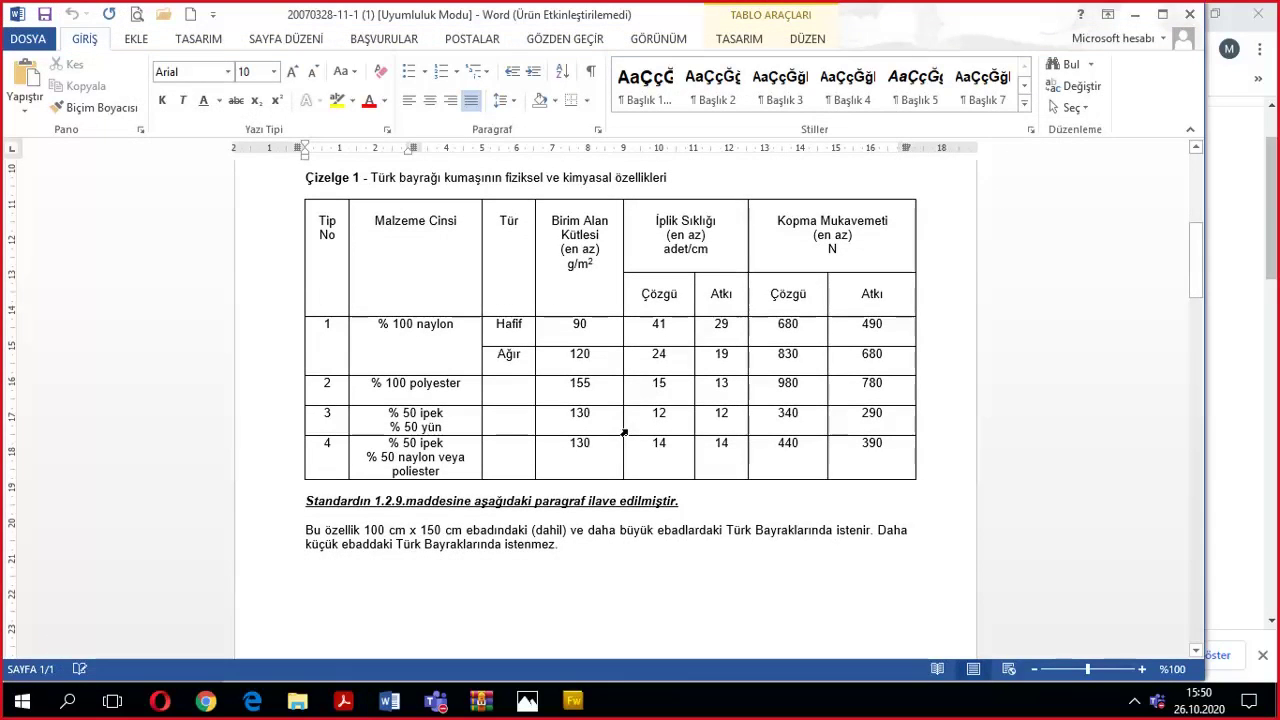
click(1135, 14)
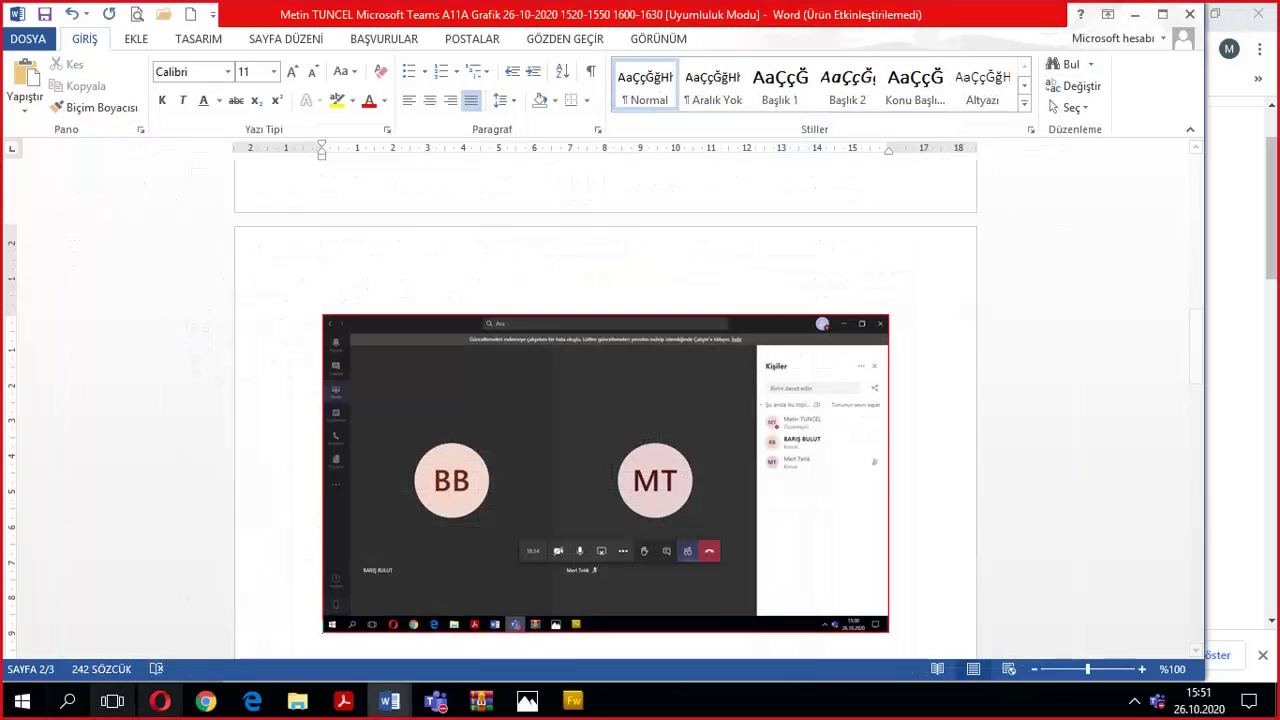
Switch back to the Chrome search results, open the "T.C.CUMHURBAŞKANLIĞI : Türk Bayrağı" result, and find the flag's dimension drawing and table.
mouse_move(205, 701)
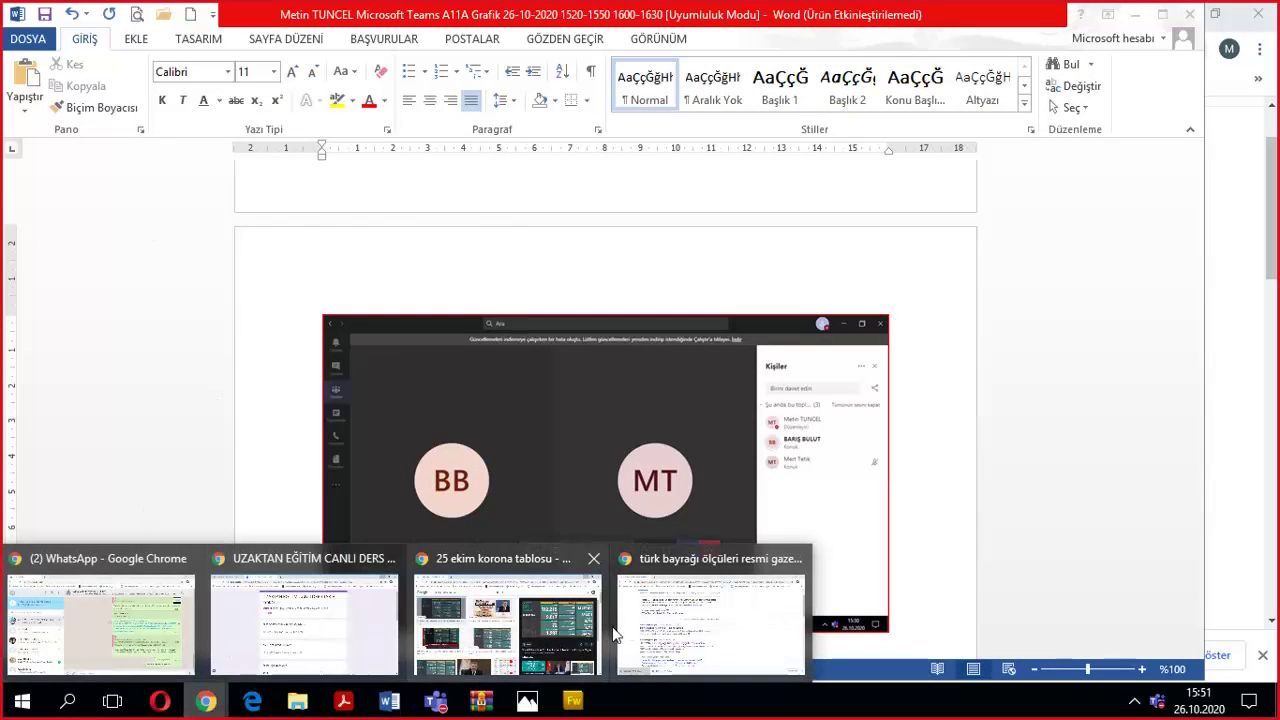
click(680, 625)
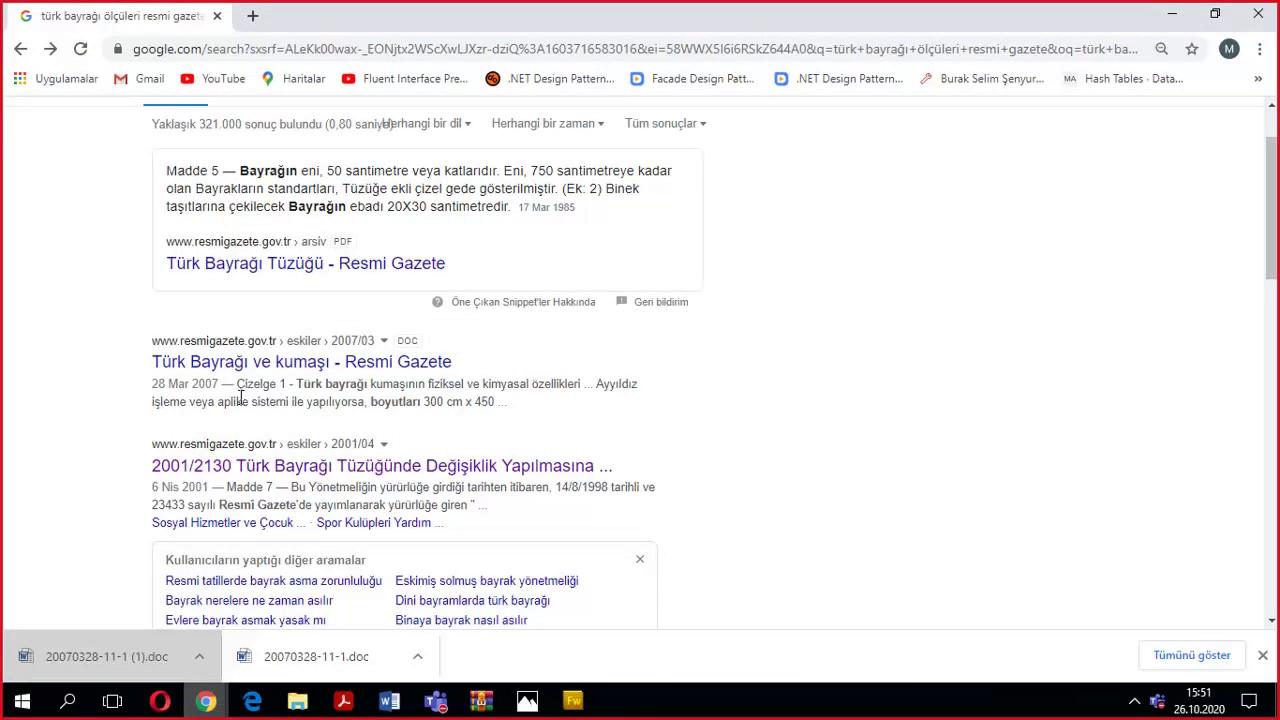
scroll(242, 398, down, 1)
scroll(240, 398, down, 3)
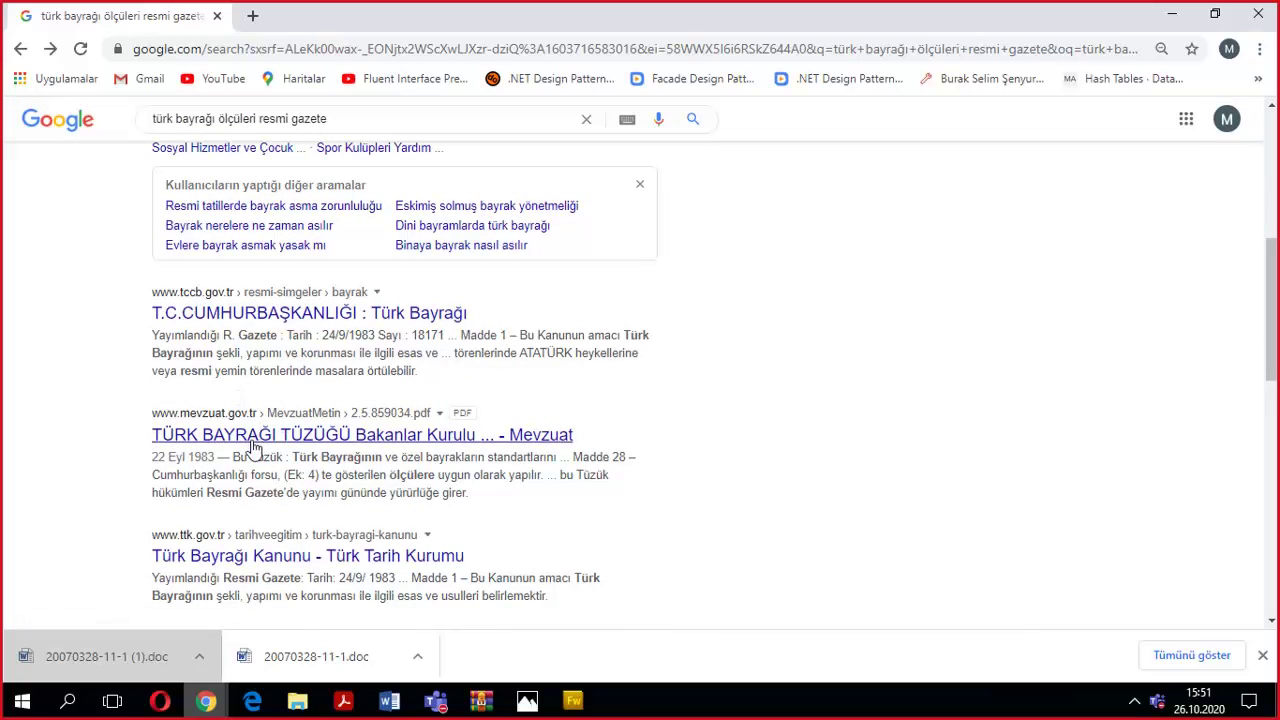
click(252, 313)
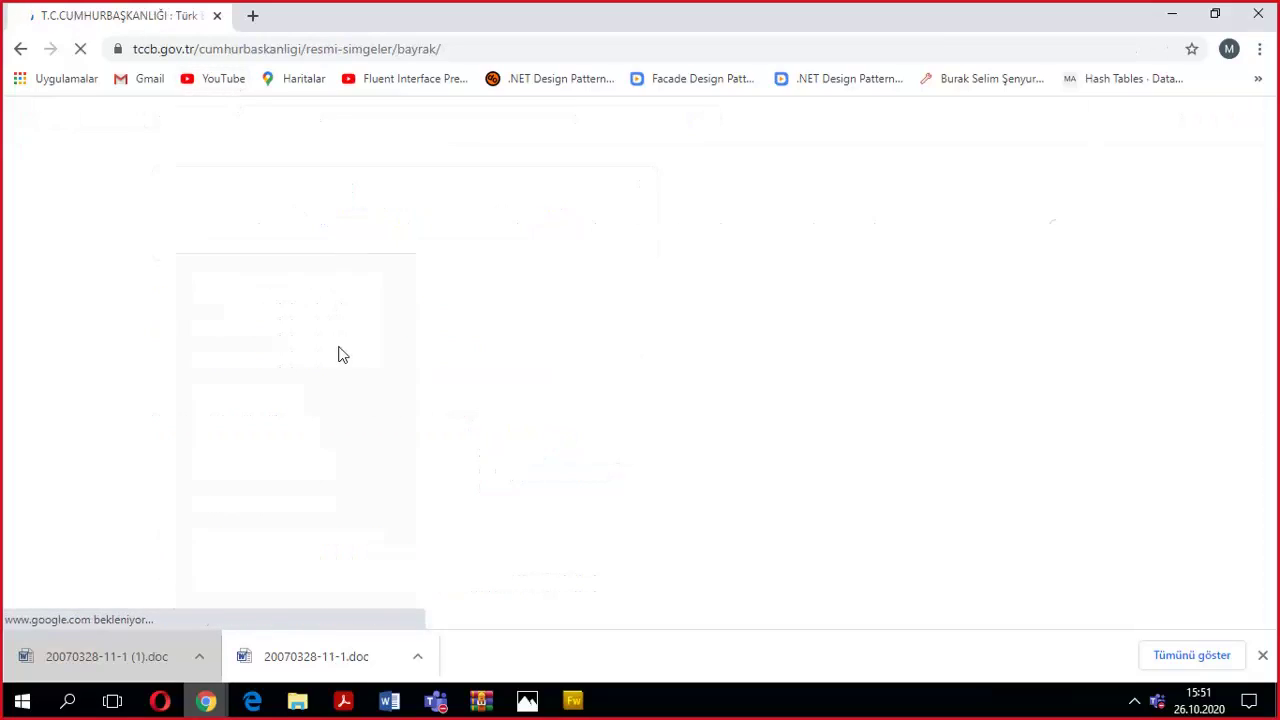
scroll(338, 355, down, 1)
scroll(338, 355, down, 20)
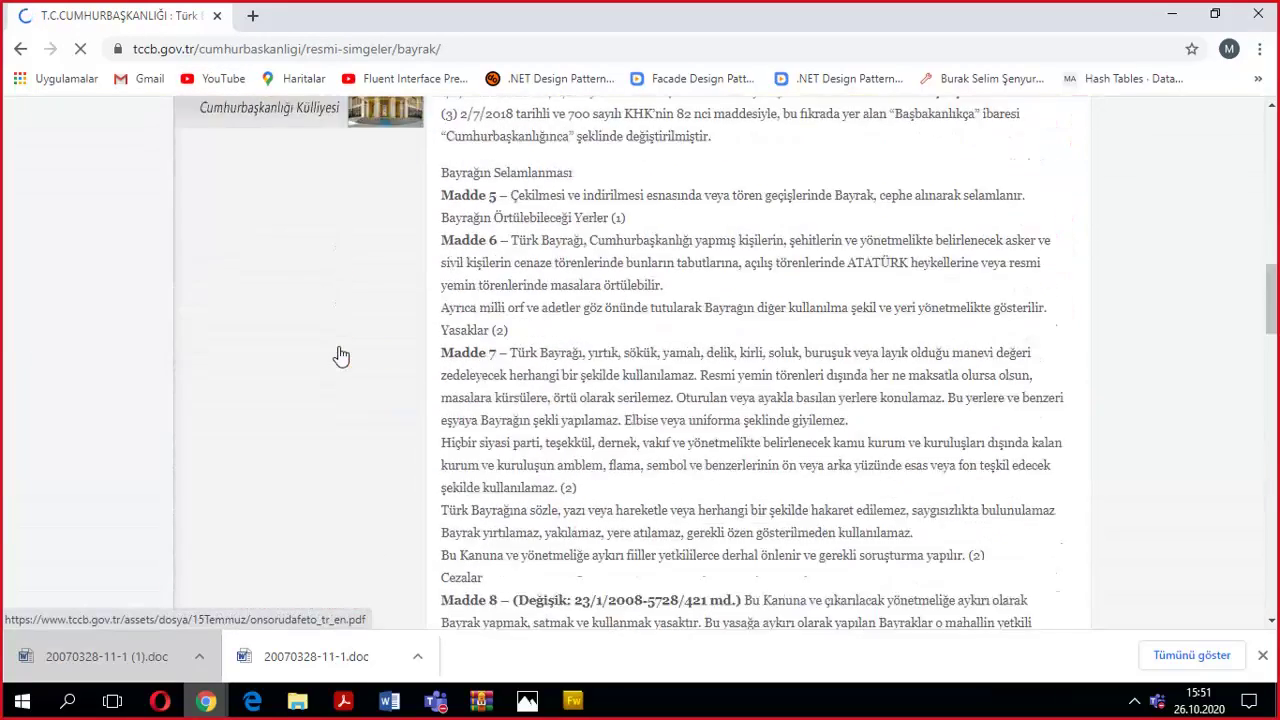
scroll(338, 355, up, 10)
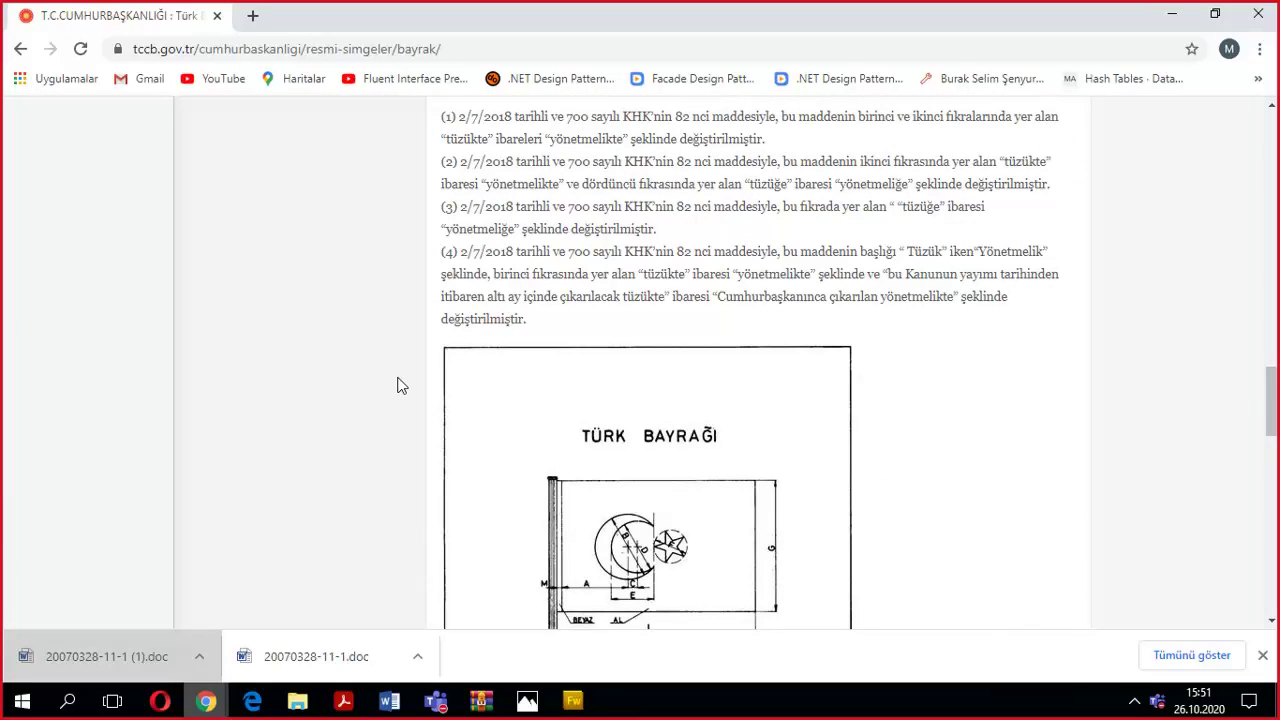
scroll(568, 430, down, 4)
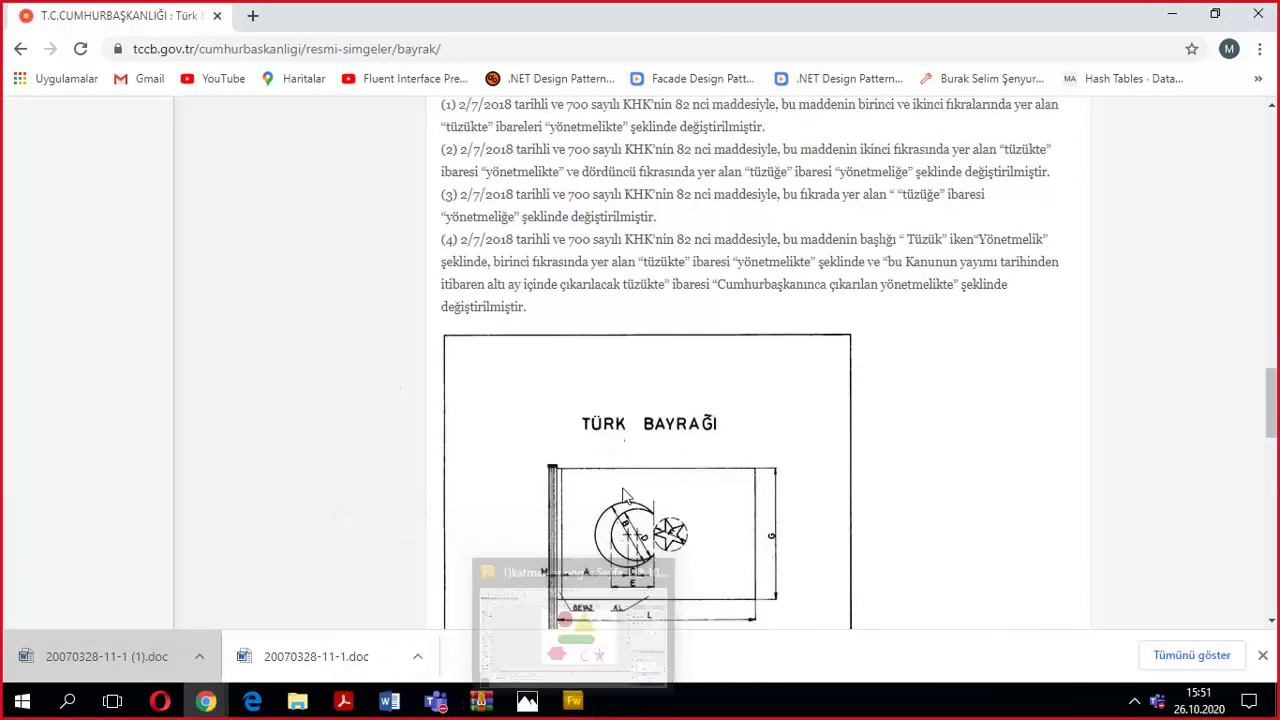
scroll(577, 398, up, 1)
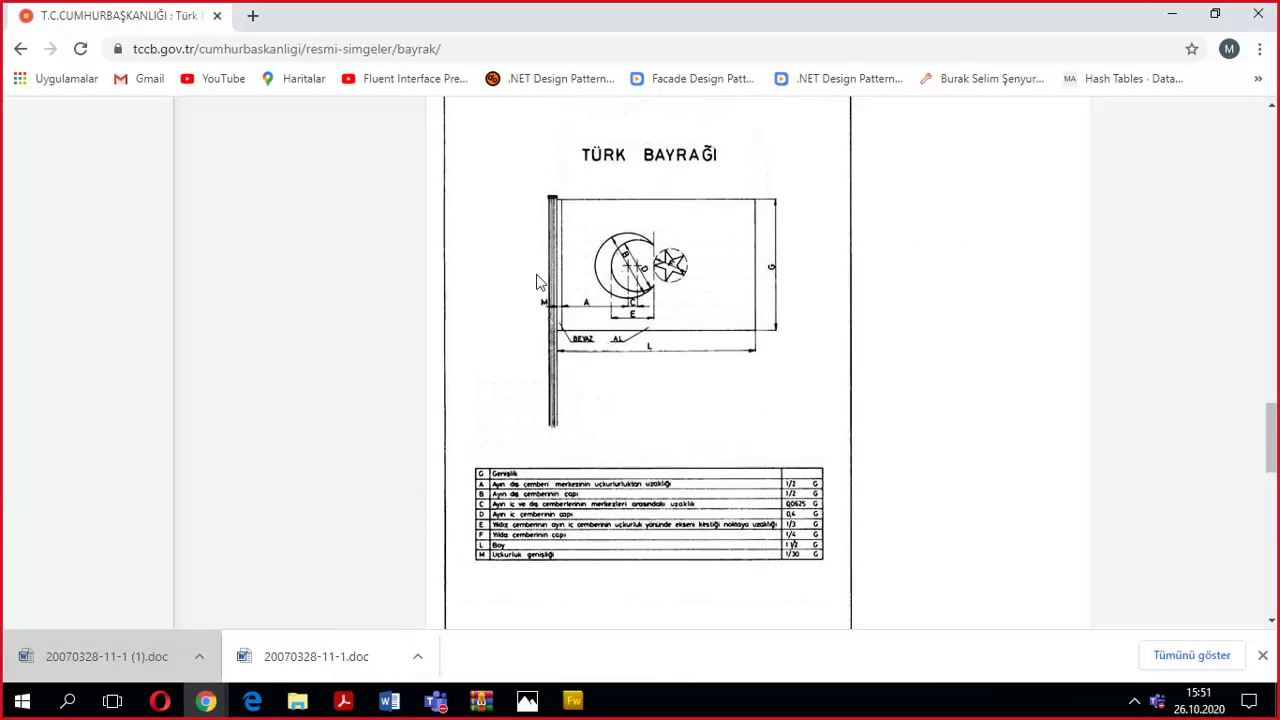
Enlarge the flag page and examine the TÜRK BAYRAĞI dimension drawing, its table of proportions and the surrounding law text.
click(1259, 48)
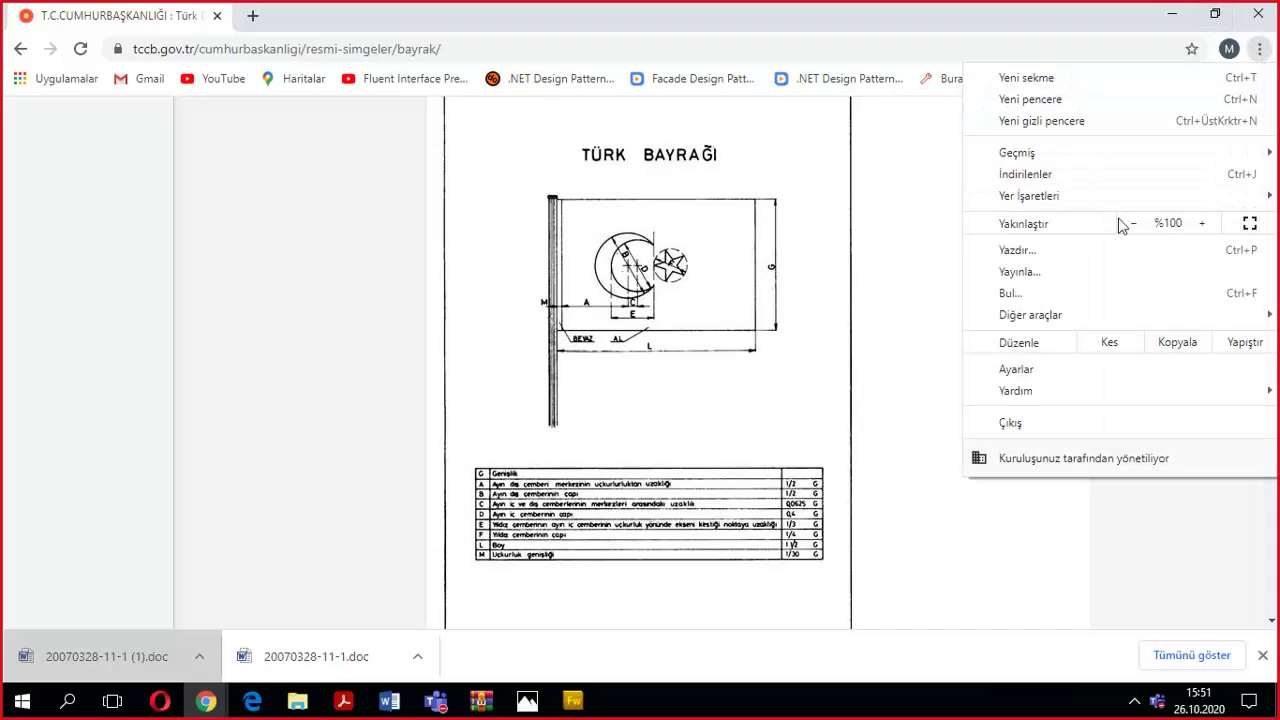
click(1207, 223)
click(1207, 224)
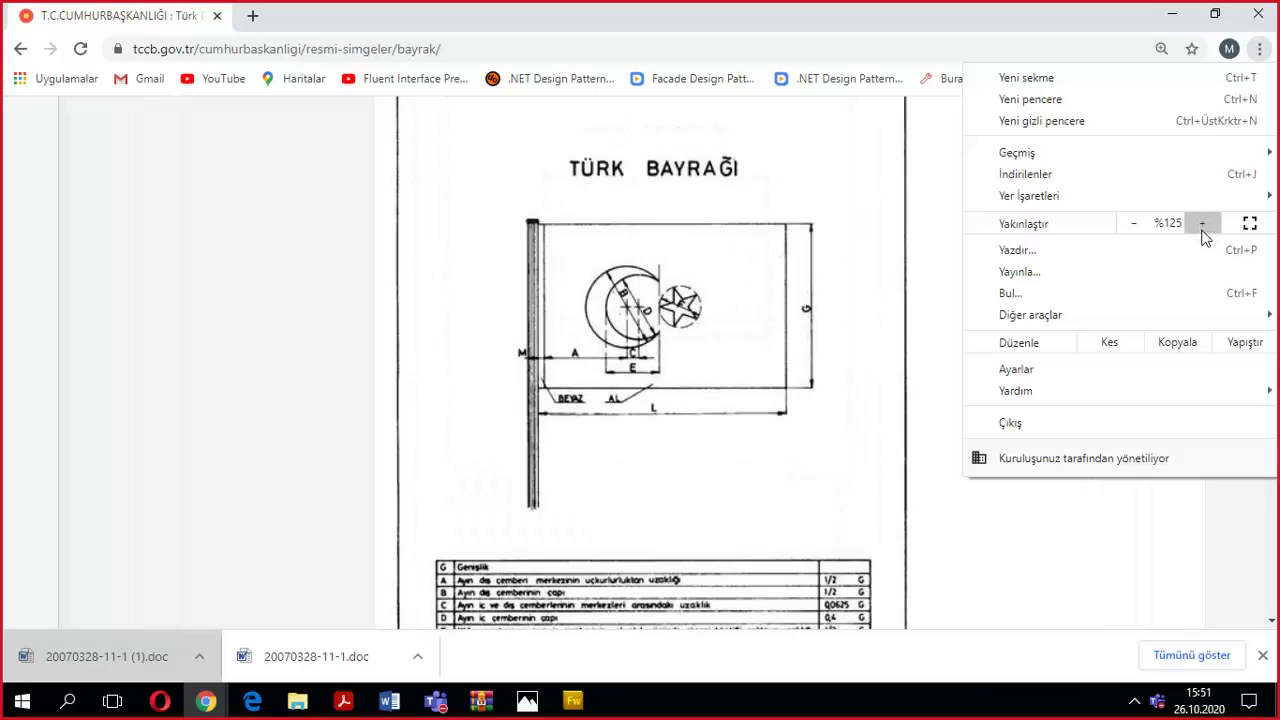
click(1205, 225)
click(1205, 225)
scroll(832, 323, down, 4)
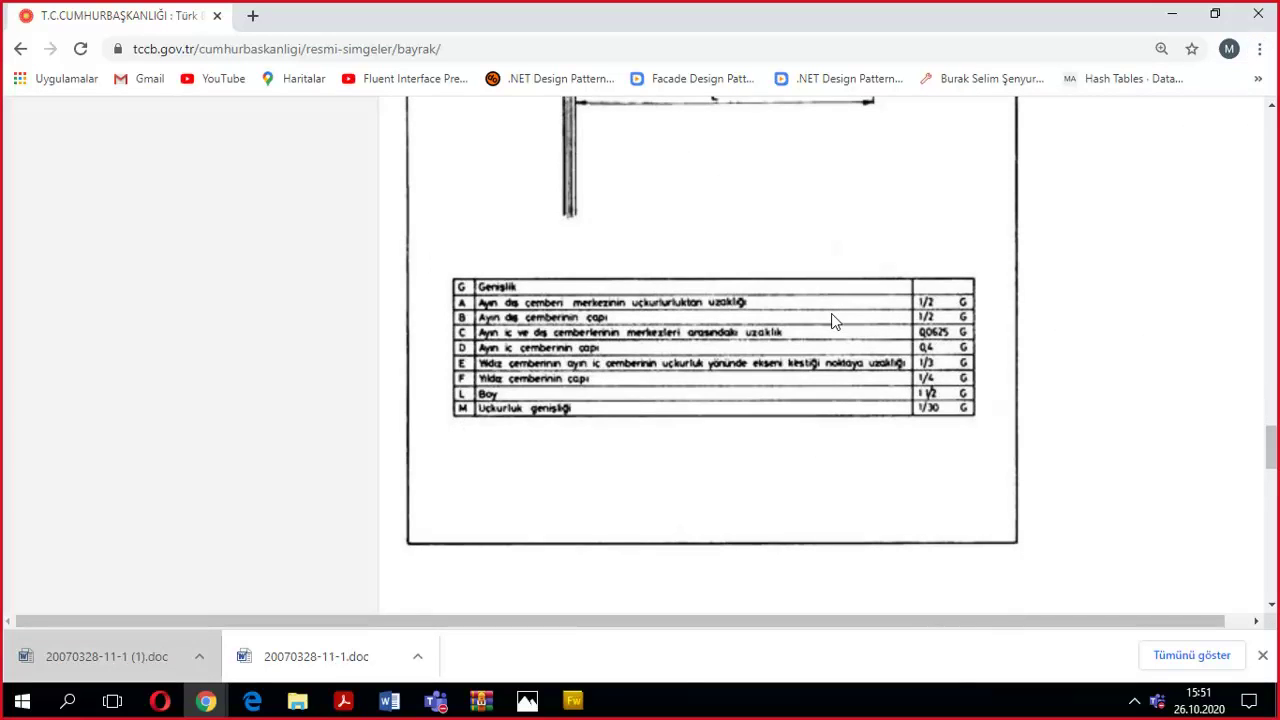
scroll(832, 322, up, 1)
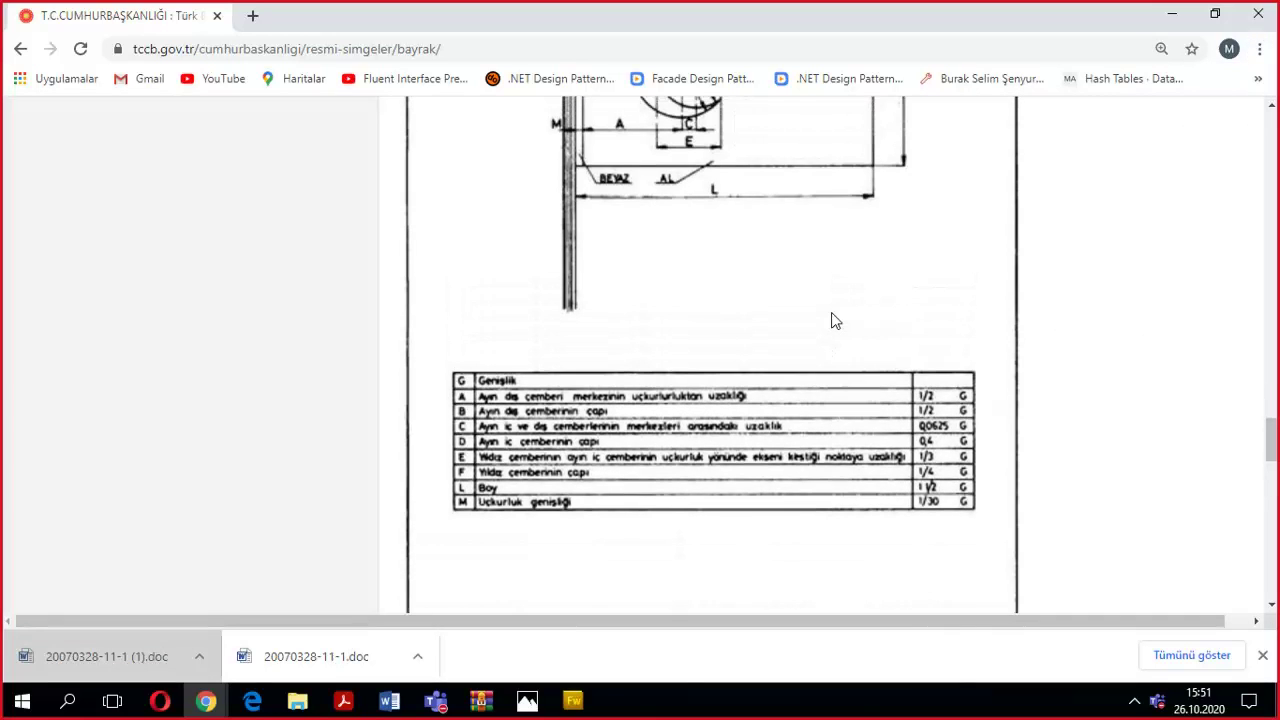
scroll(832, 322, up, 1)
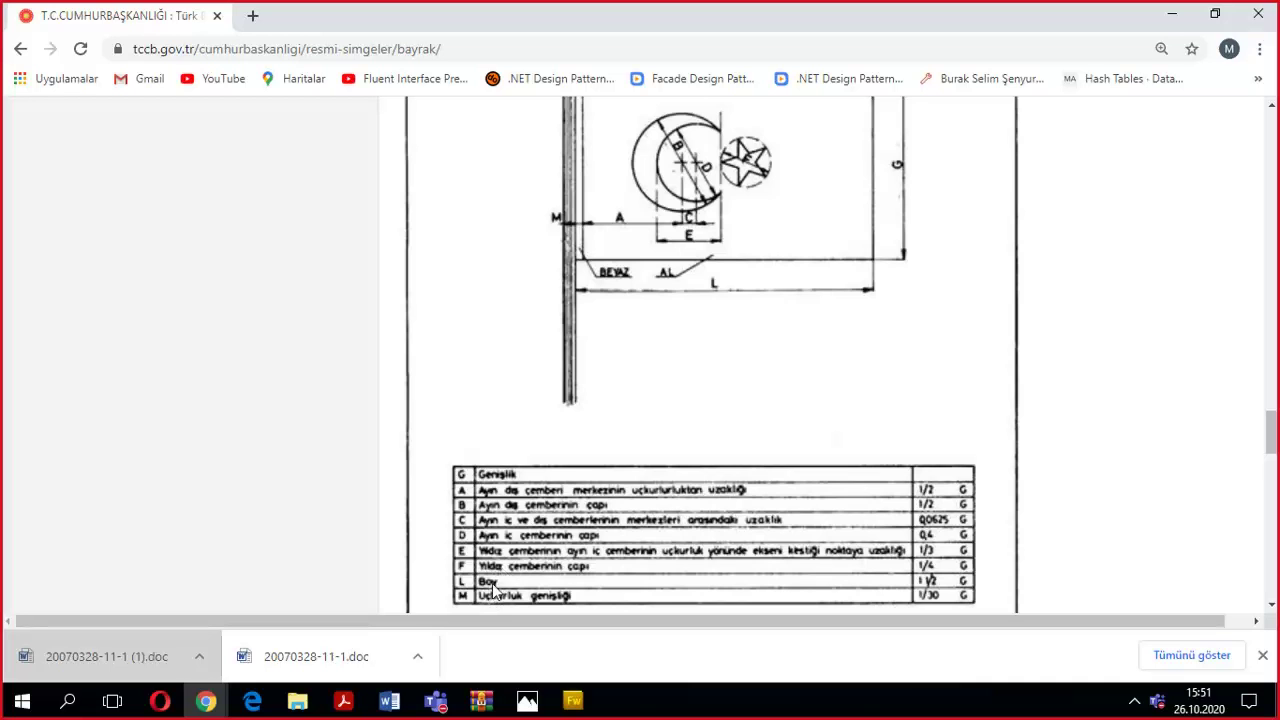
scroll(510, 468, down, 10)
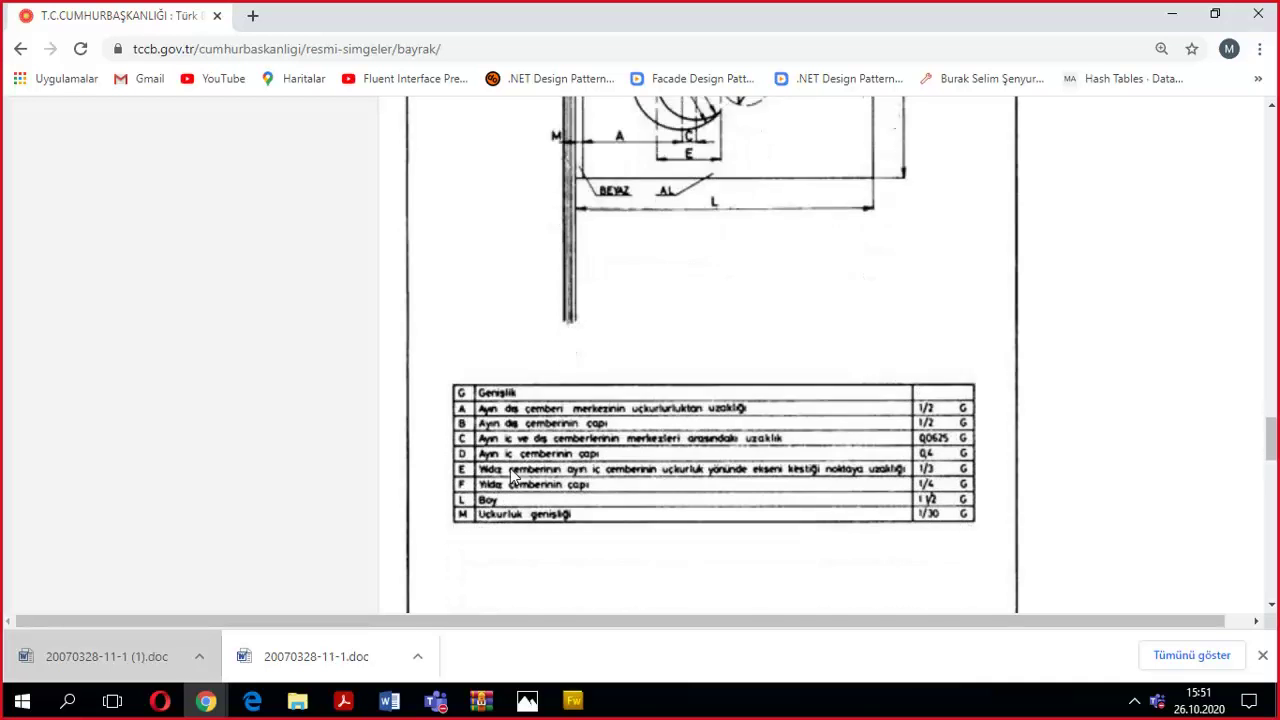
scroll(510, 468, down, 4)
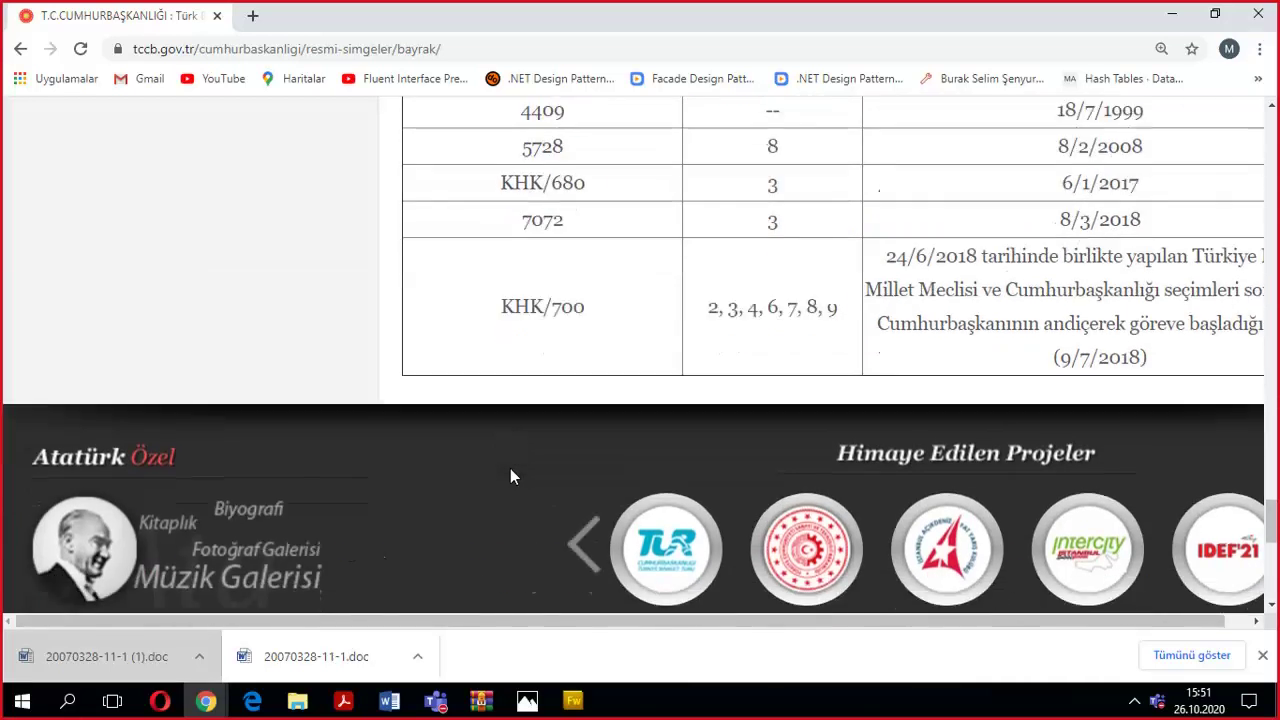
scroll(512, 474, up, 12)
scroll(510, 372, up, 4)
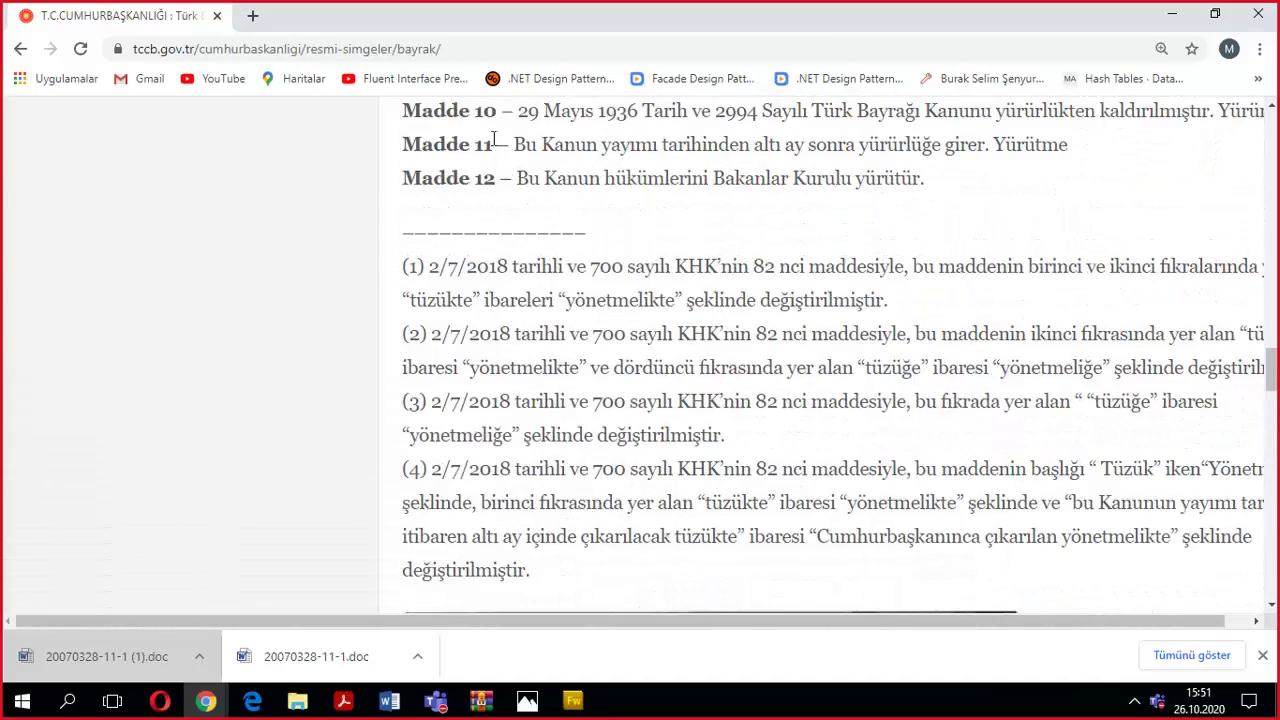
scroll(522, 365, down, 7)
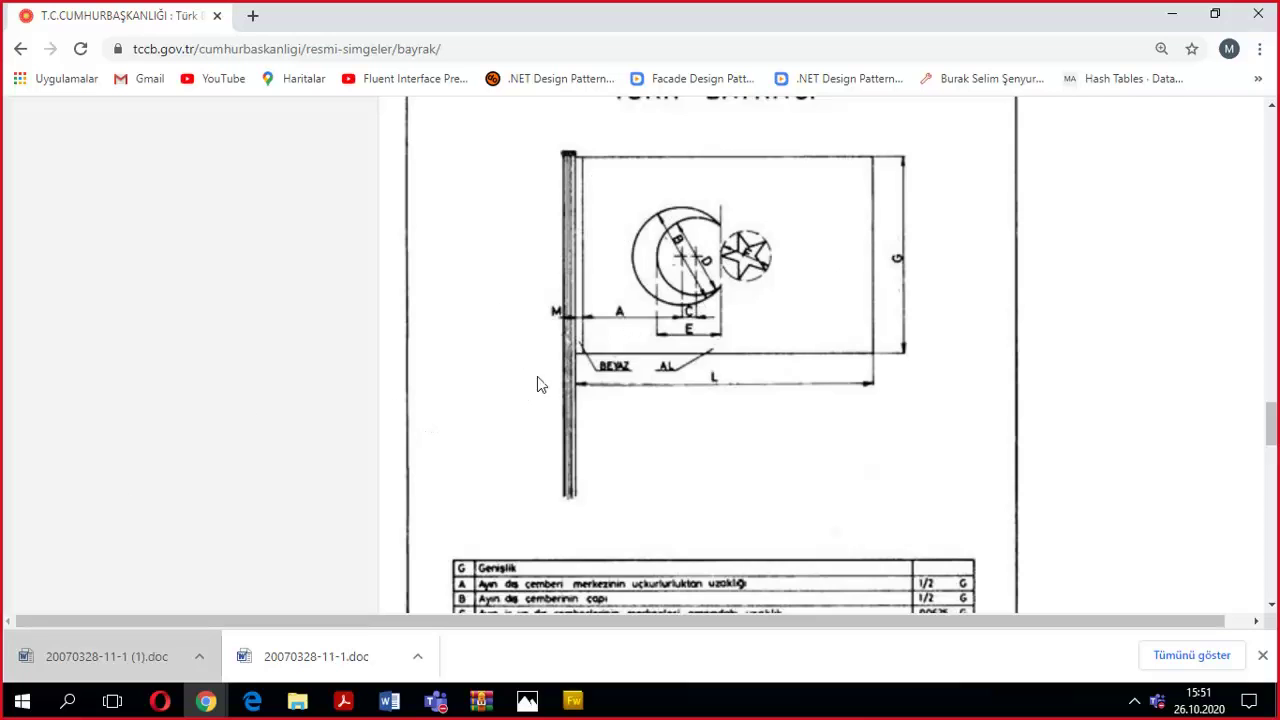
scroll(537, 376, down, 4)
Switch back to Fireworks and move the Ay crescent on the Yıldız layer closer to the pink hexagon-like shape, to X 236, Y 285.
click(1178, 12)
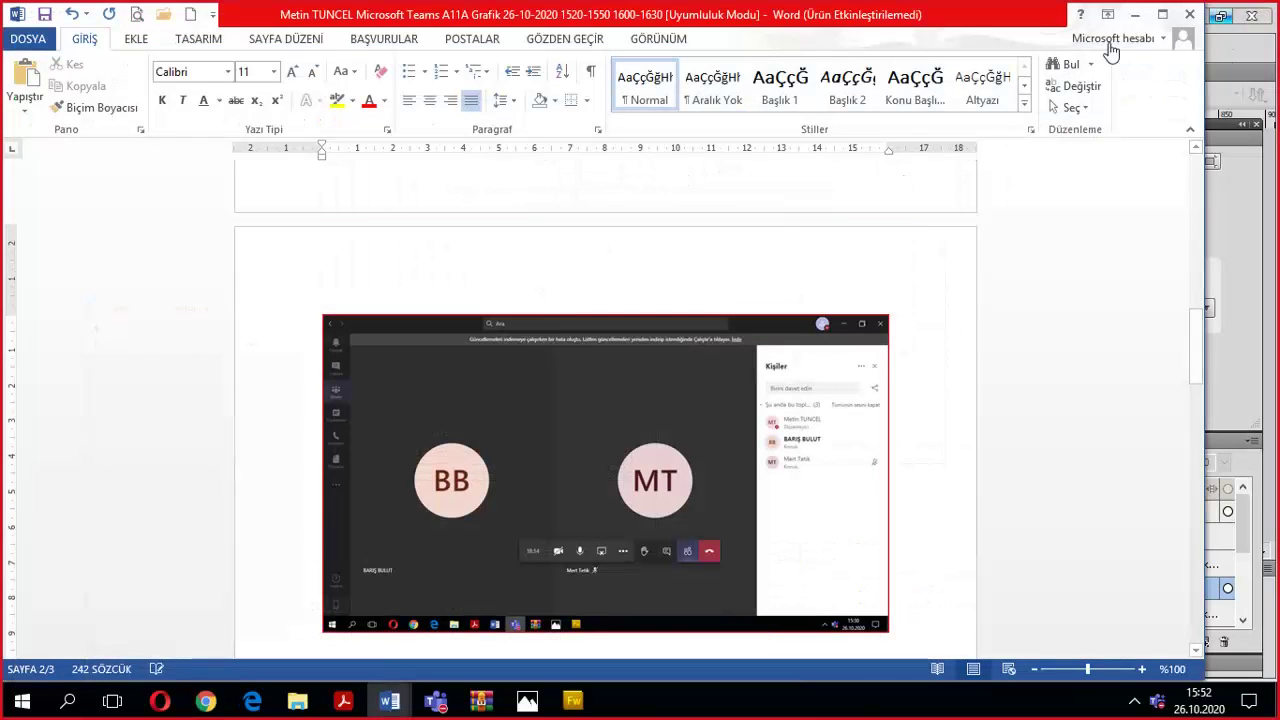
click(1137, 13)
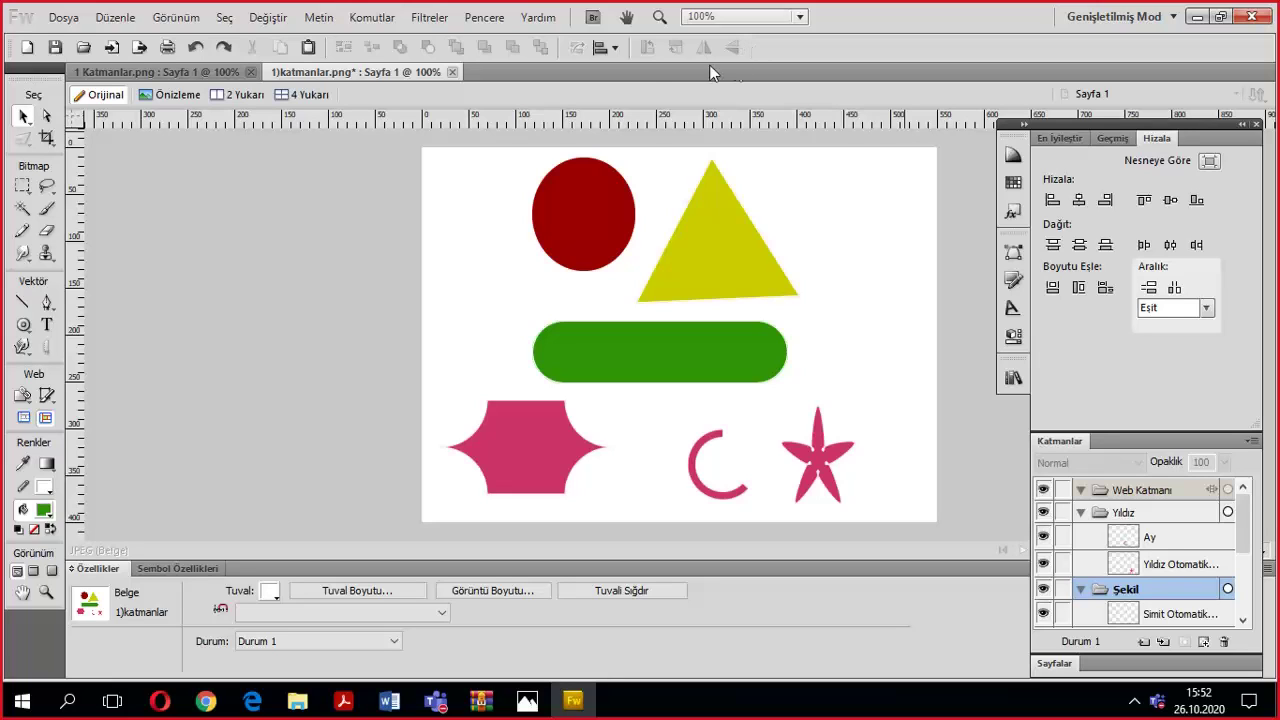
click(698, 340)
click(703, 484)
drag(703, 484, 665, 470)
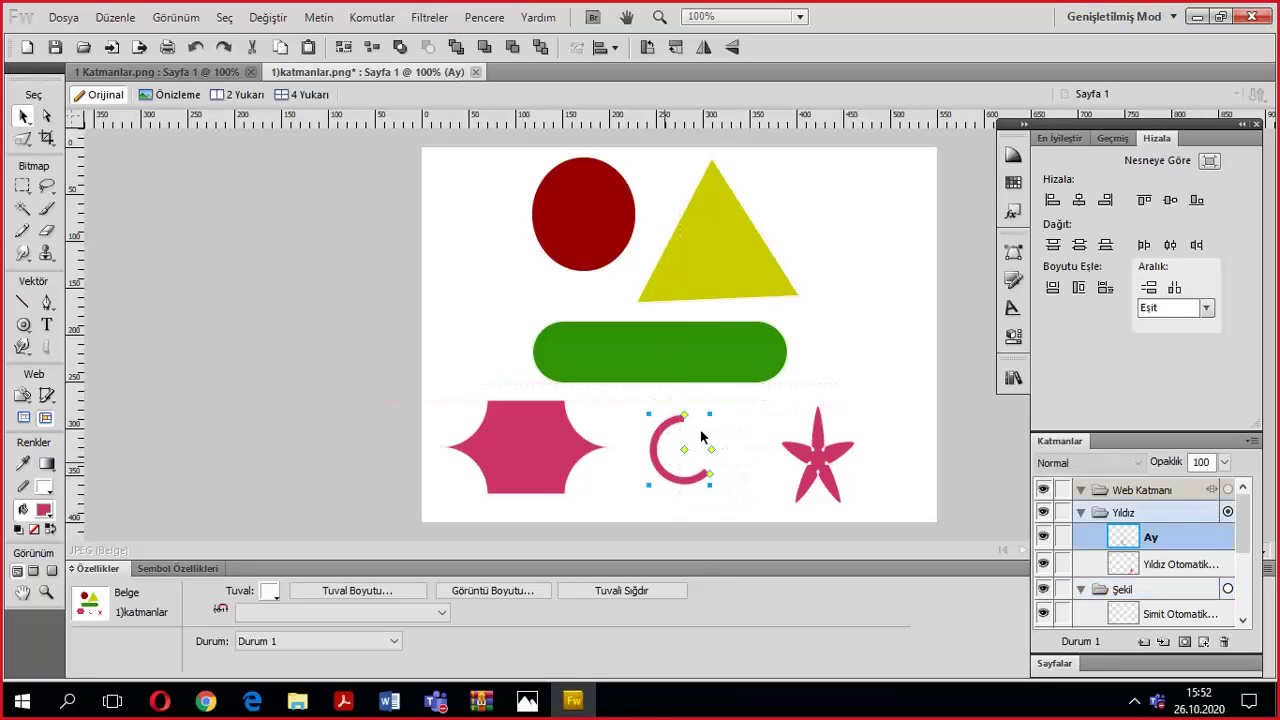
click(700, 436)
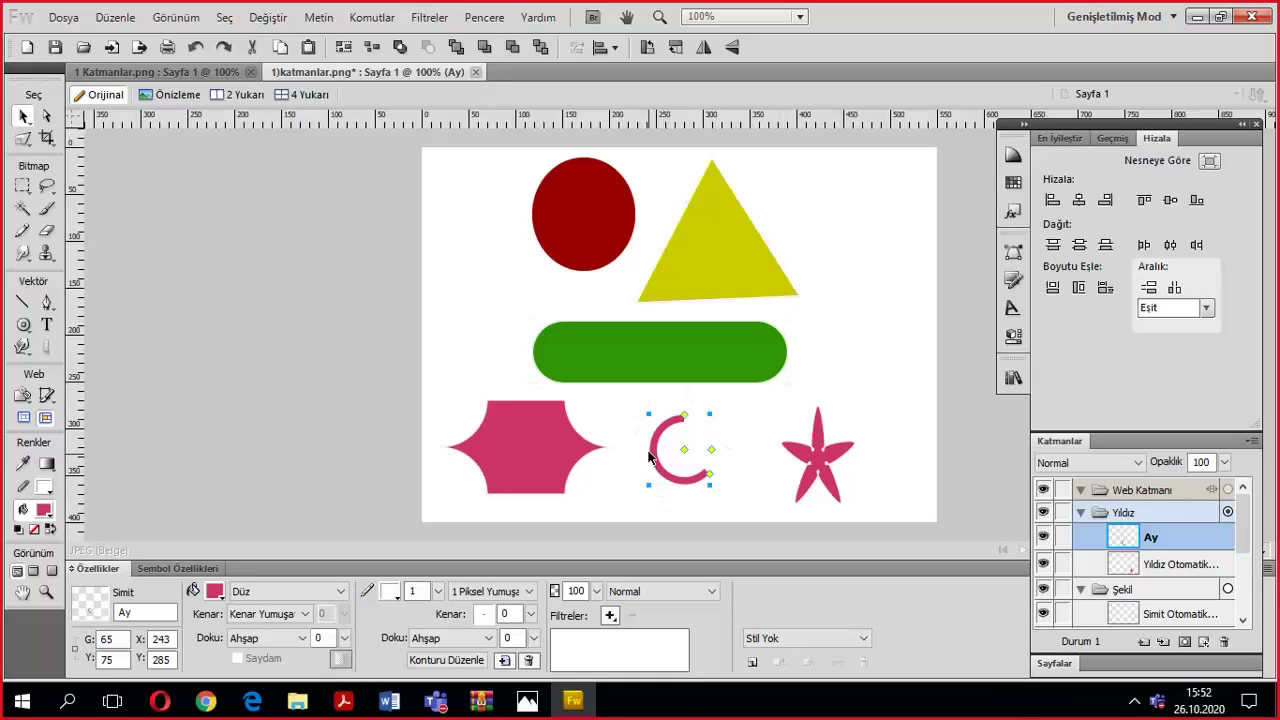
drag(648, 455, 643, 455)
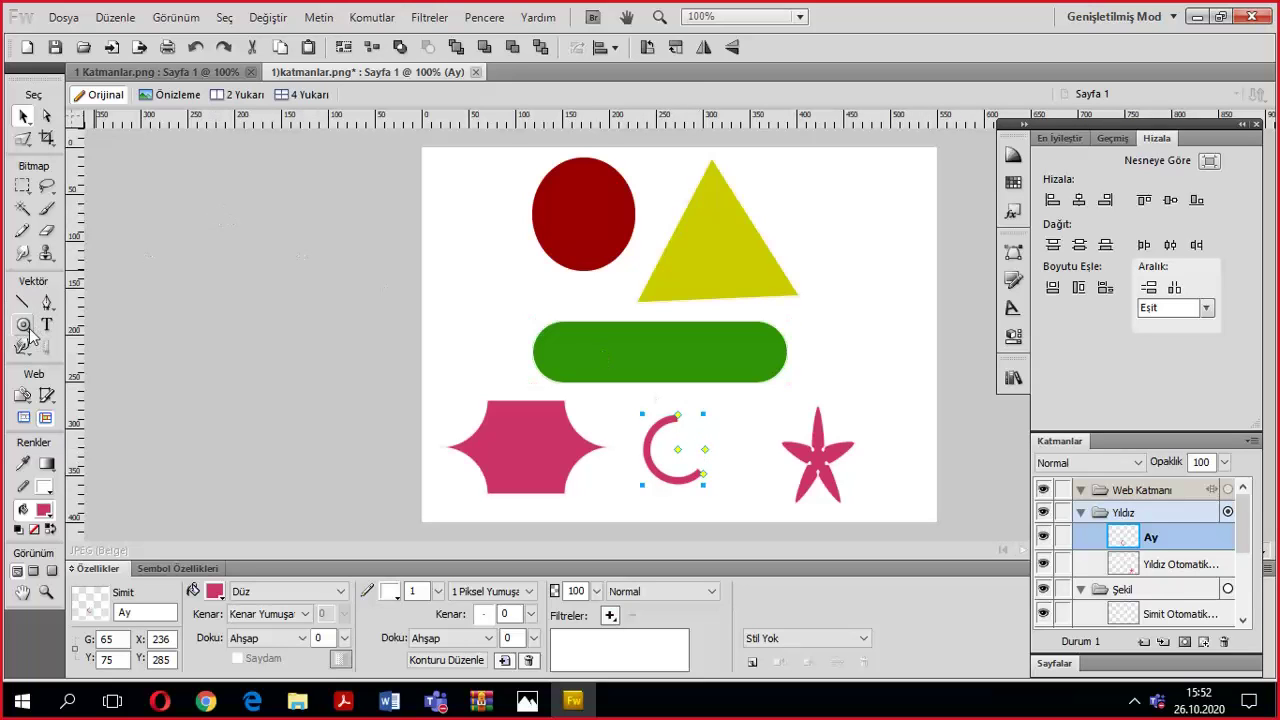
Draw a green circle about 85 by 85 px beside the yellow triangle with the Ellipse tool and place an overlapping copy of it.
drag(28, 327, 160, 363)
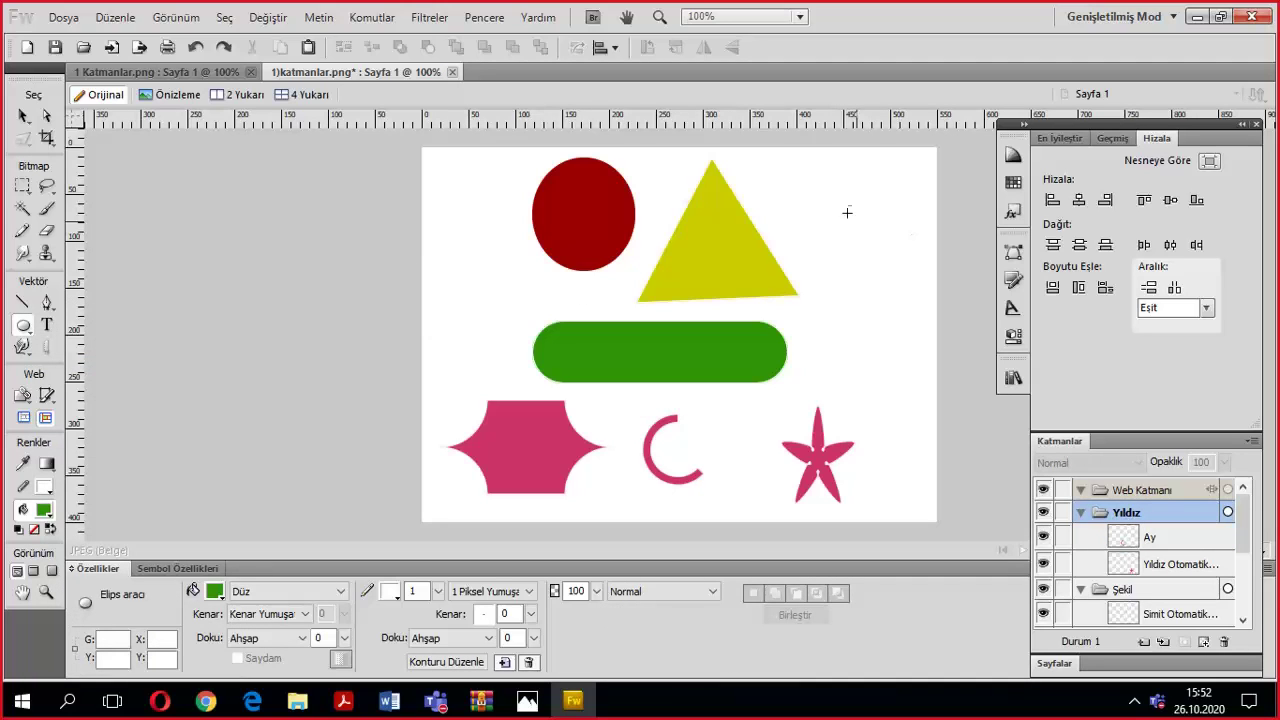
drag(800, 183, 884, 264)
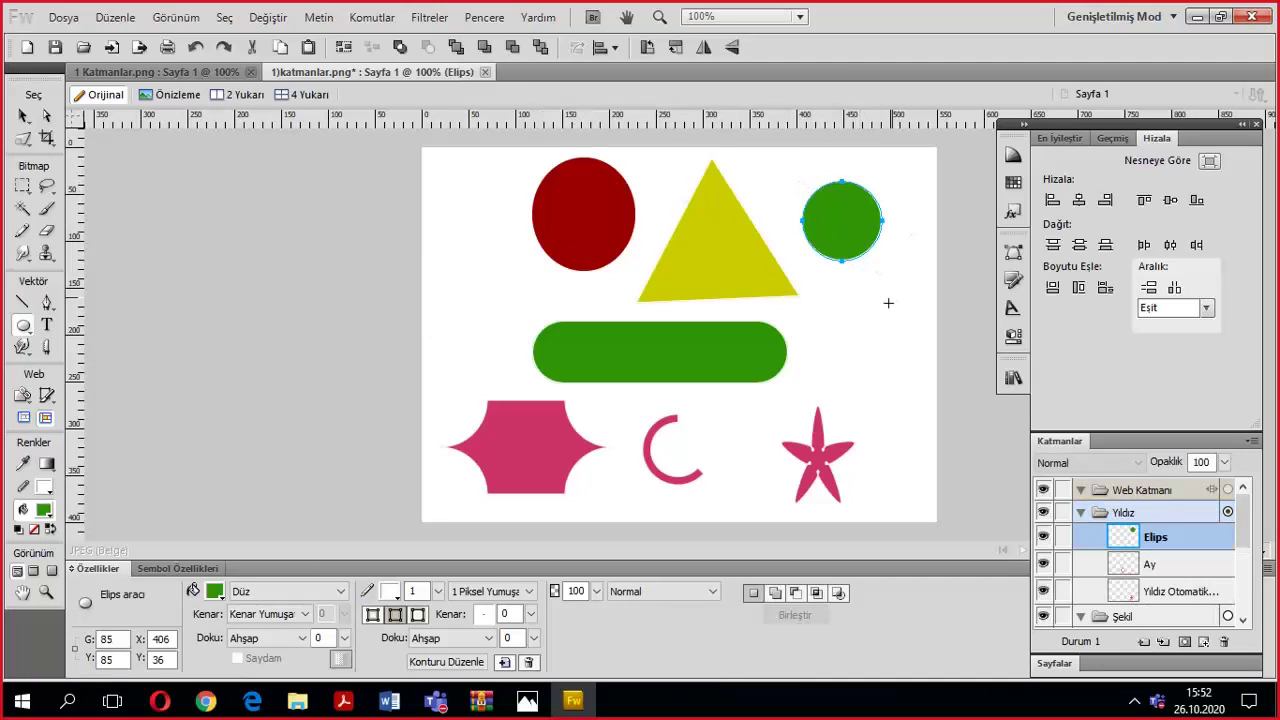
click(23, 117)
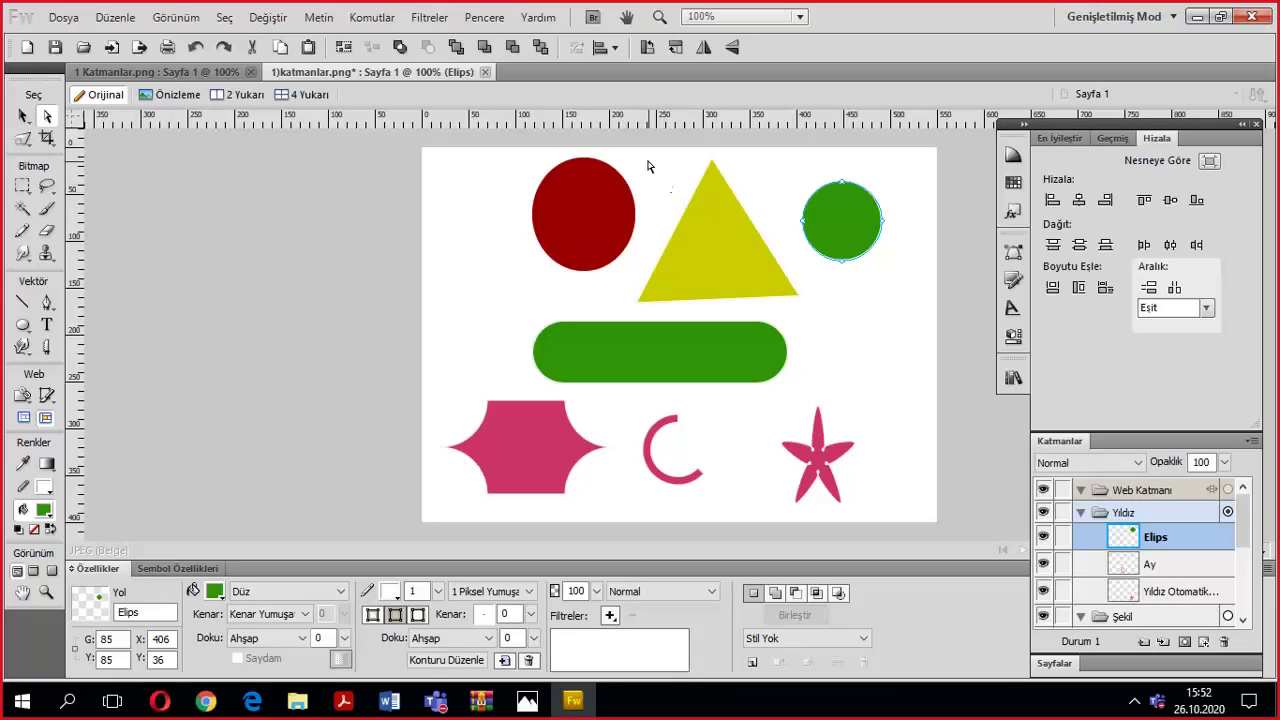
mouse_move(849, 226)
mouse_down()
mouse_move(882, 256)
mouse_move(874, 222)
mouse_move(860, 240)
mouse_move(897, 275)
mouse_move(852, 244)
mouse_move(871, 222)
mouse_move(849, 221)
mouse_up()
click(815, 238)
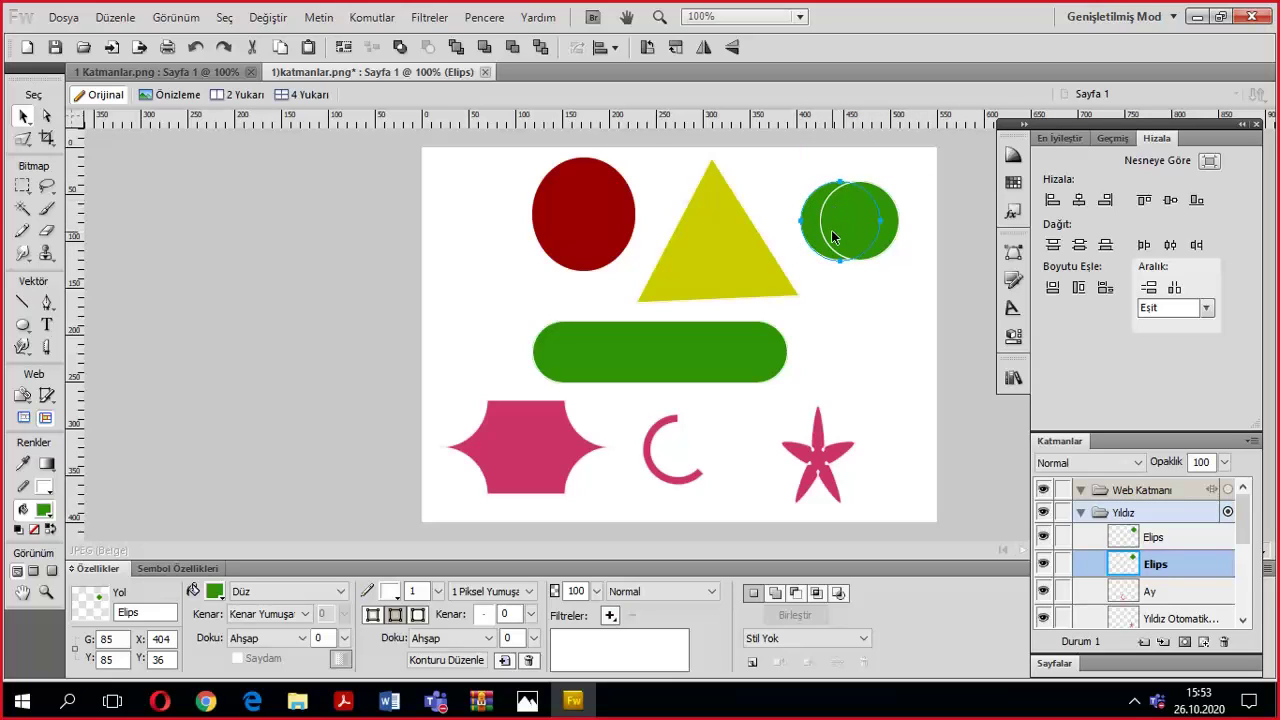
Delete the overlapping circle copy and try drawing a second circle over the remaining one with the Ellipse tool.
click(871, 210)
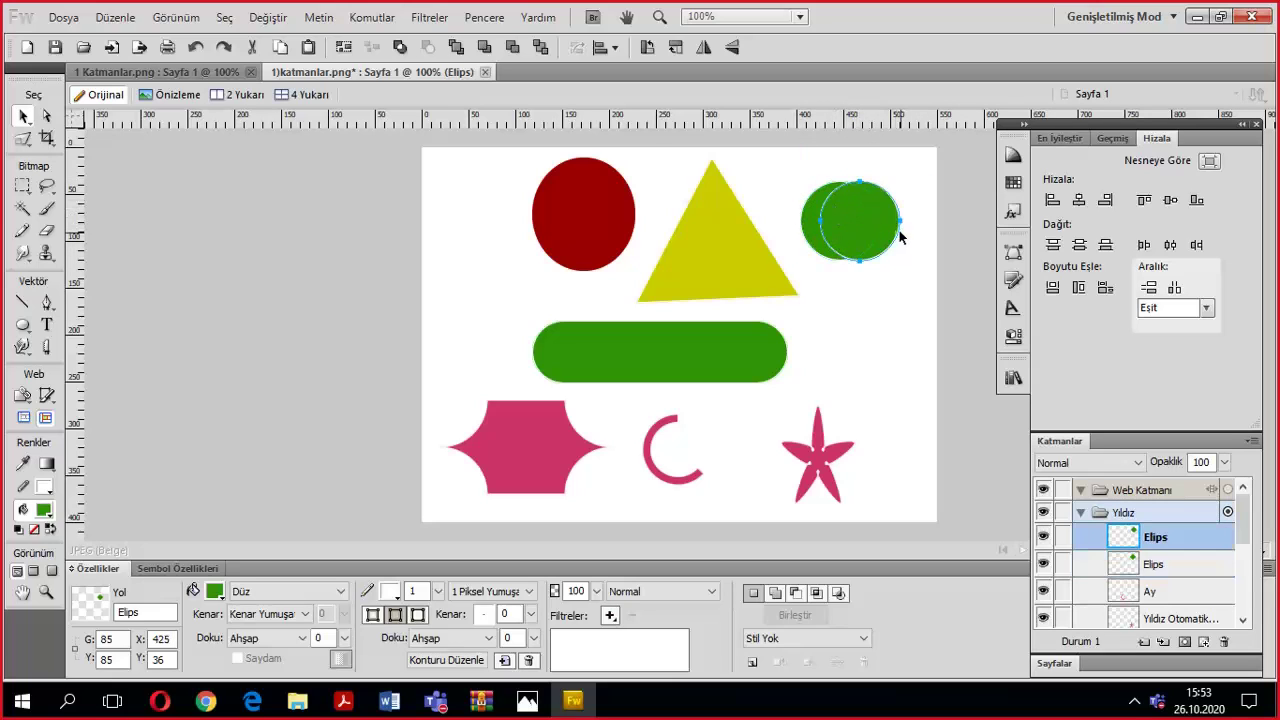
key(Delete)
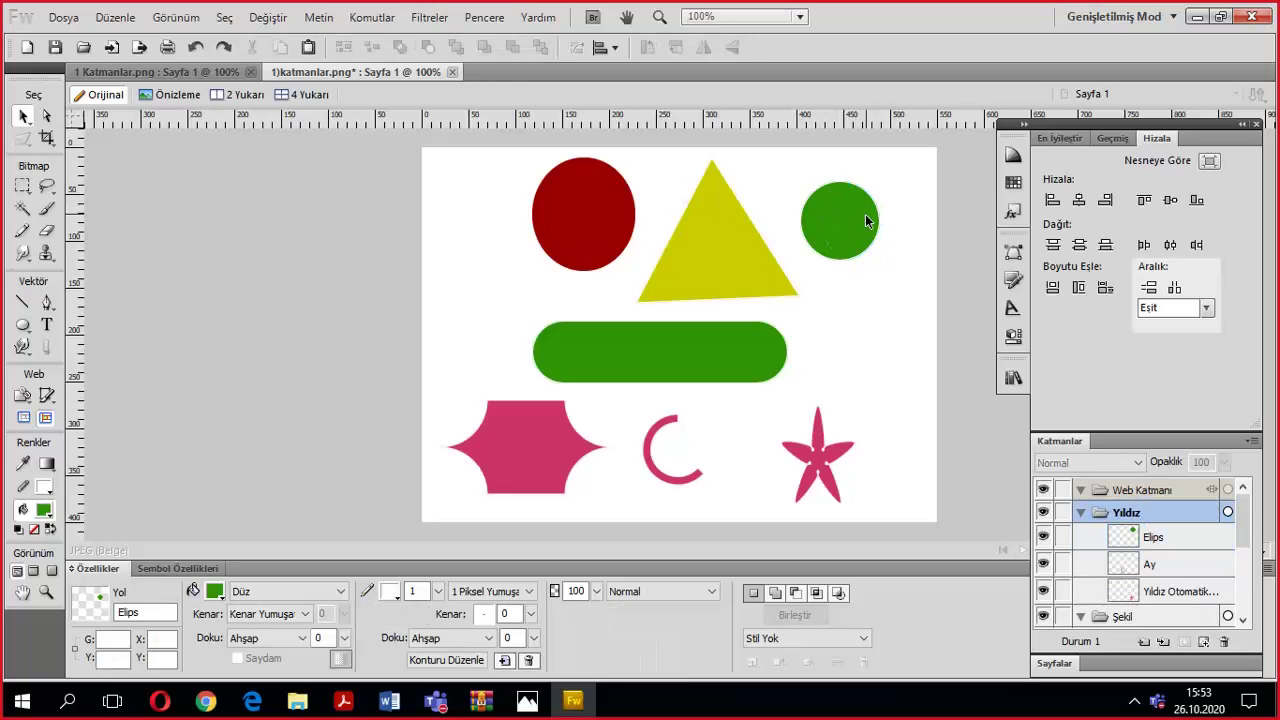
click(842, 224)
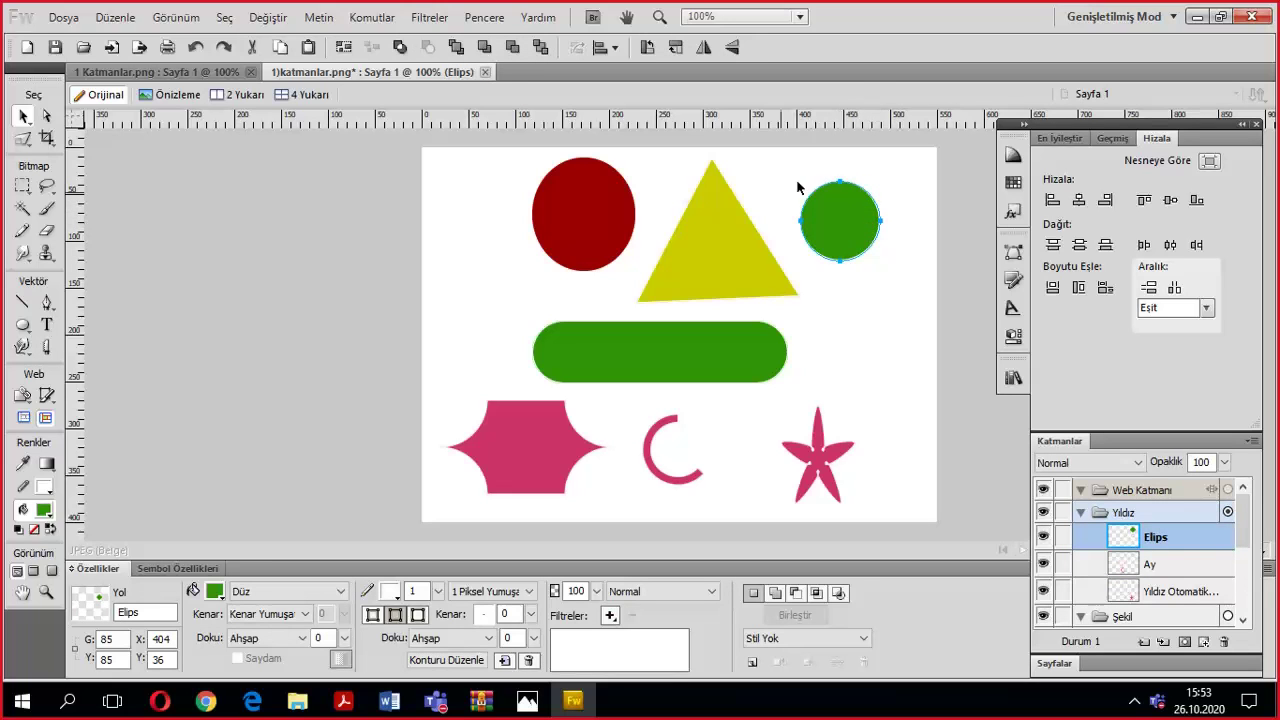
click(24, 326)
click(42, 363)
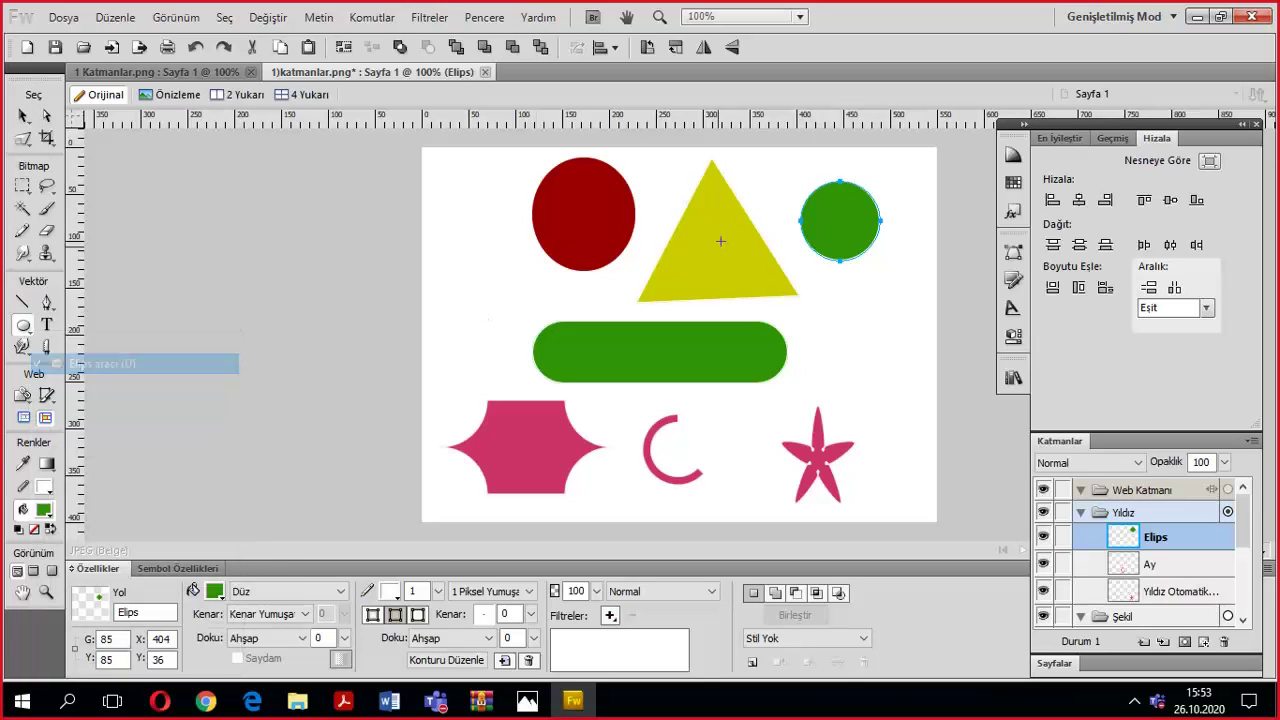
drag(855, 183, 933, 258)
key(ctrl+z)
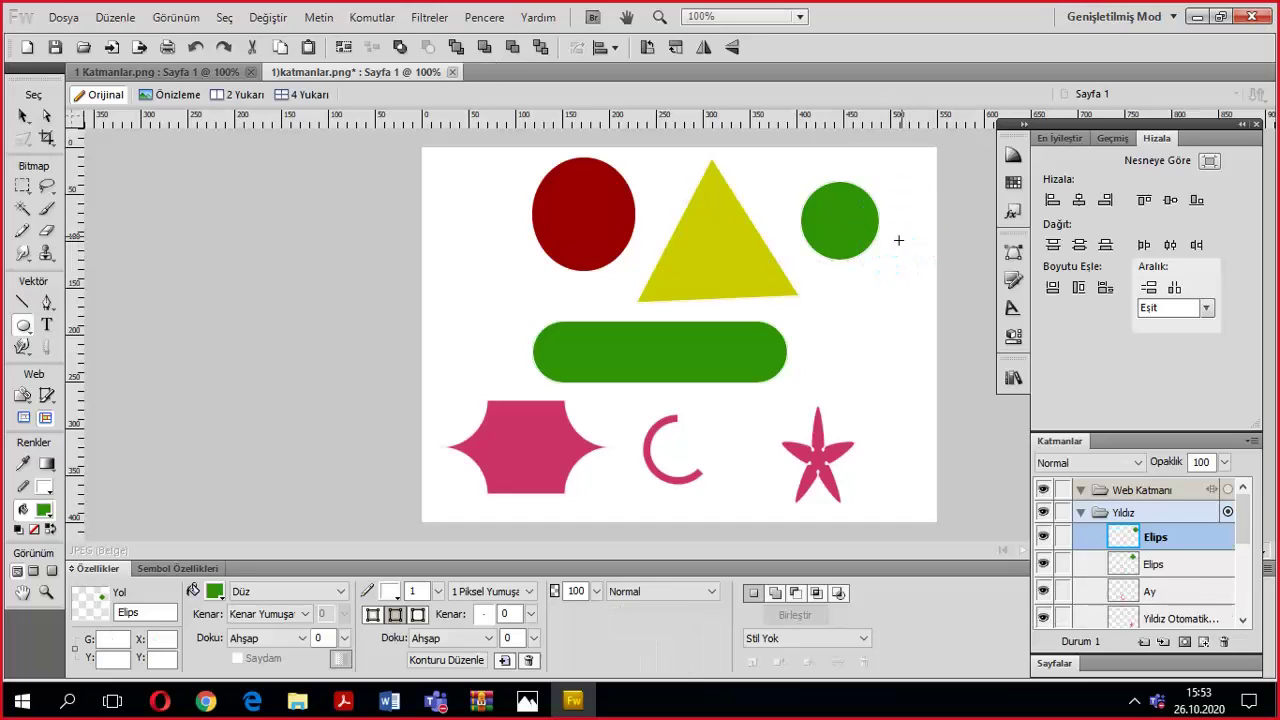
Place a copy of the green circle overlapping the original, at about X 432, Y 36.
key(ctrl)
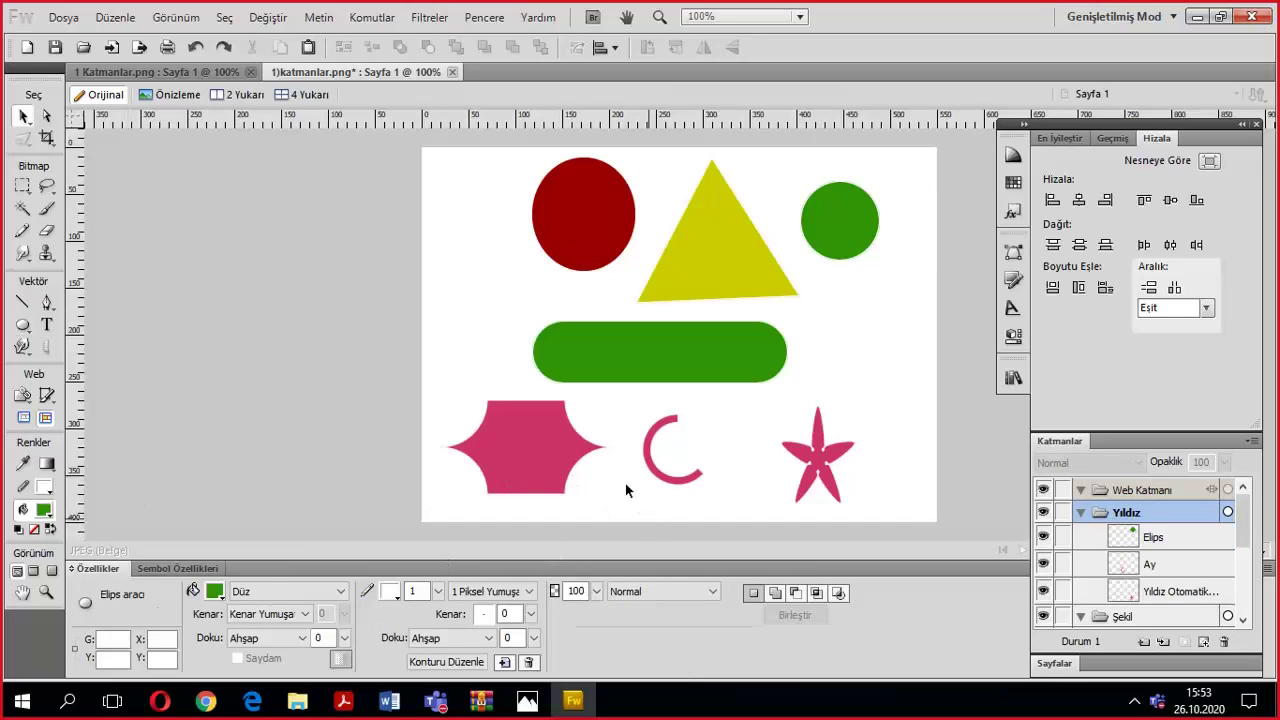
click(22, 116)
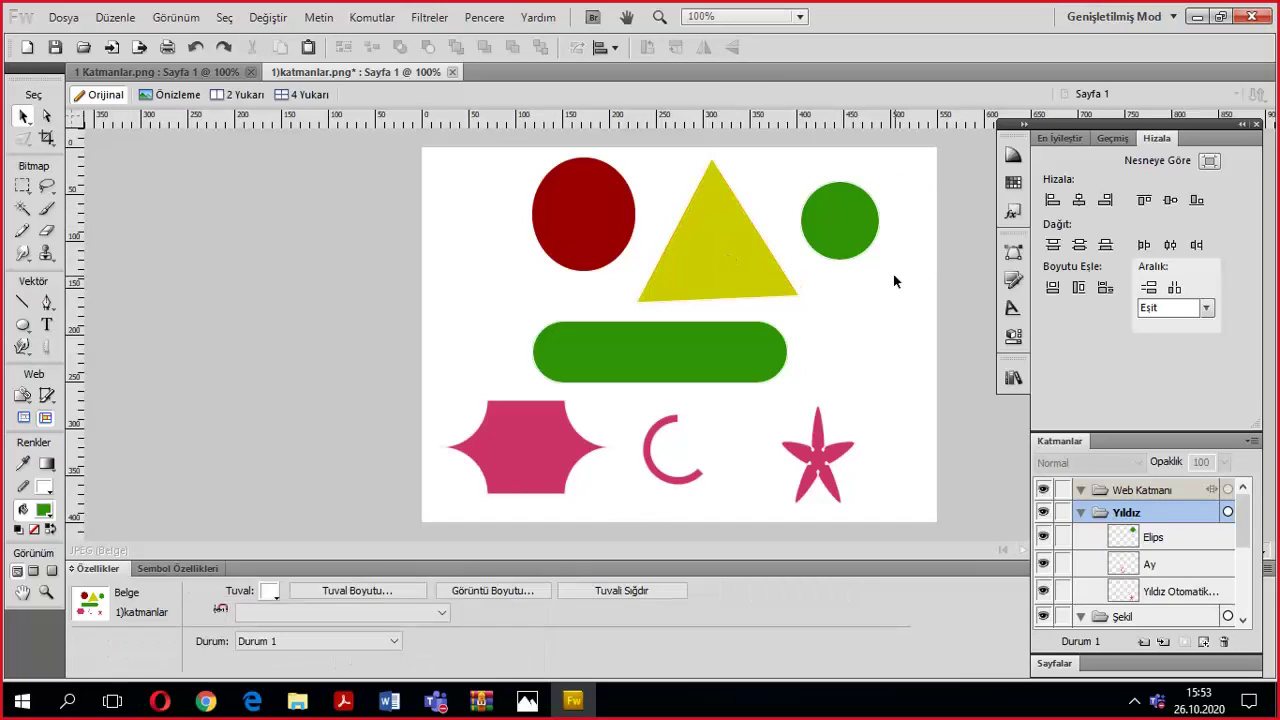
mouse_move(870, 241)
mouse_down()
mouse_move(853, 234)
mouse_move(894, 240)
mouse_move(864, 231)
mouse_move(874, 270)
mouse_move(857, 237)
mouse_move(879, 232)
mouse_move(843, 249)
mouse_move(870, 237)
mouse_up()
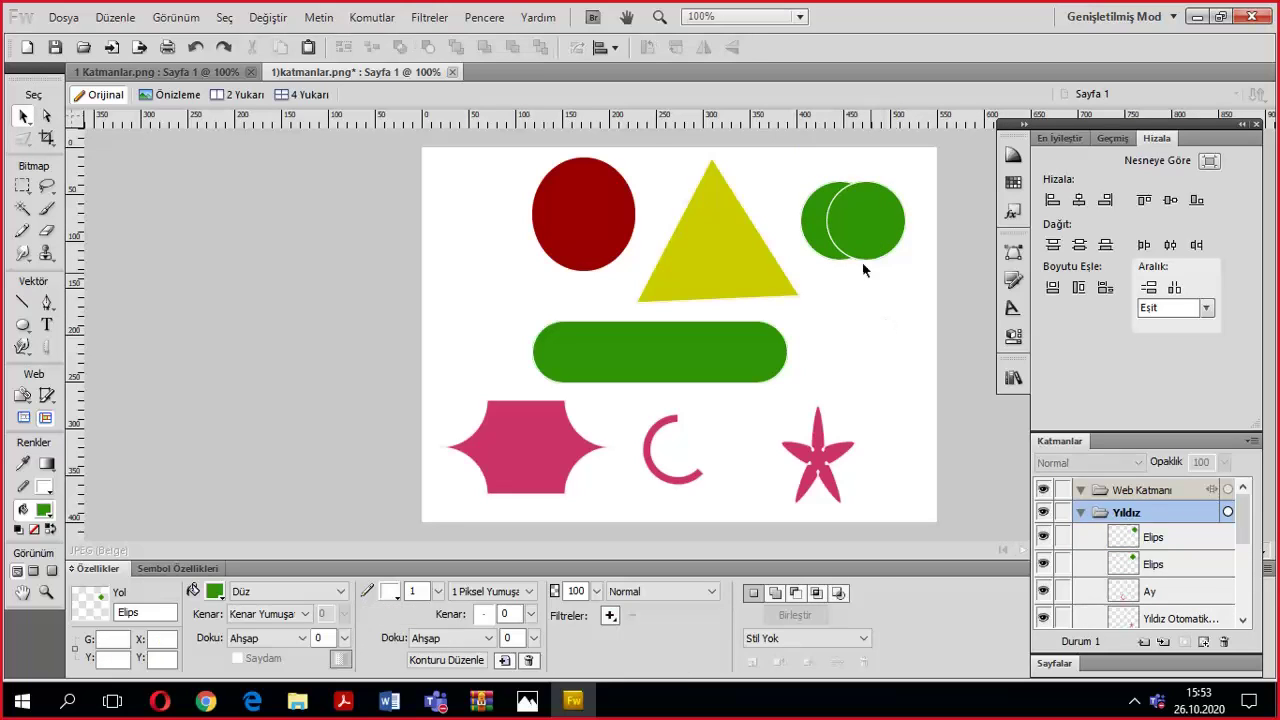
click(862, 263)
Delete both overlapping green circles from the Yıldız layer.
key(ctrl+z)
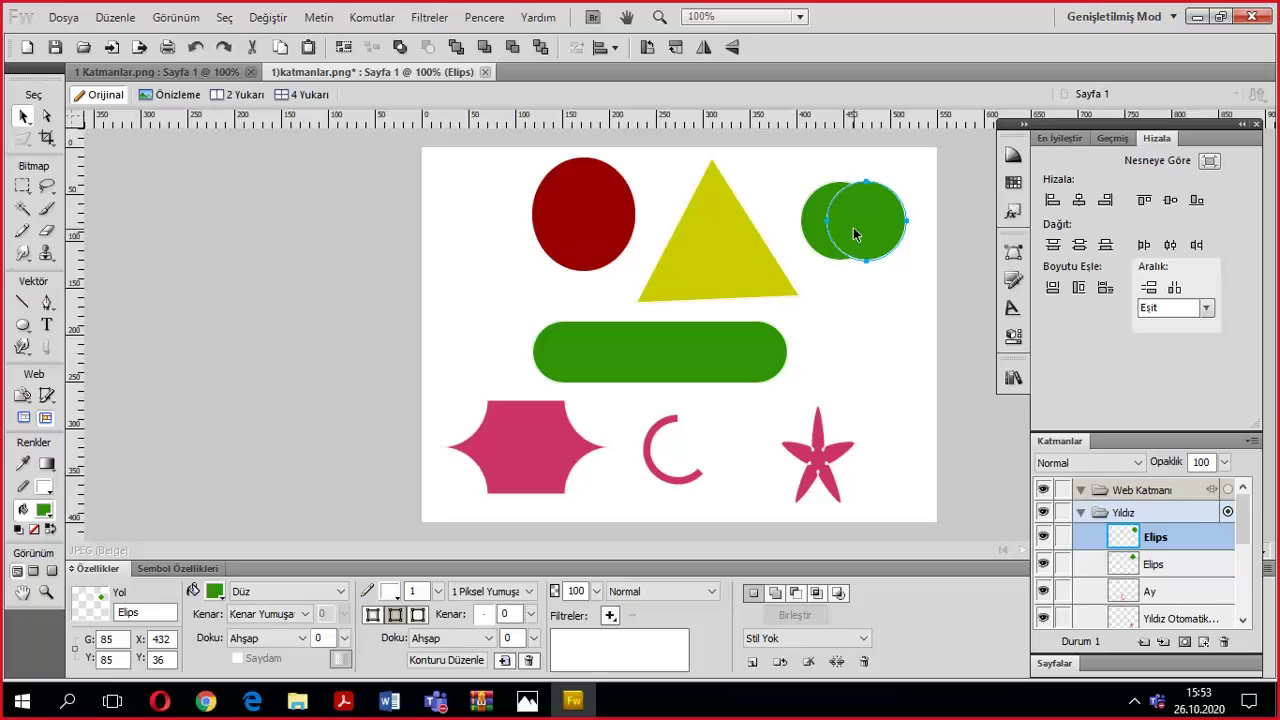
key(Delete)
key(Delete)
key(Delete)
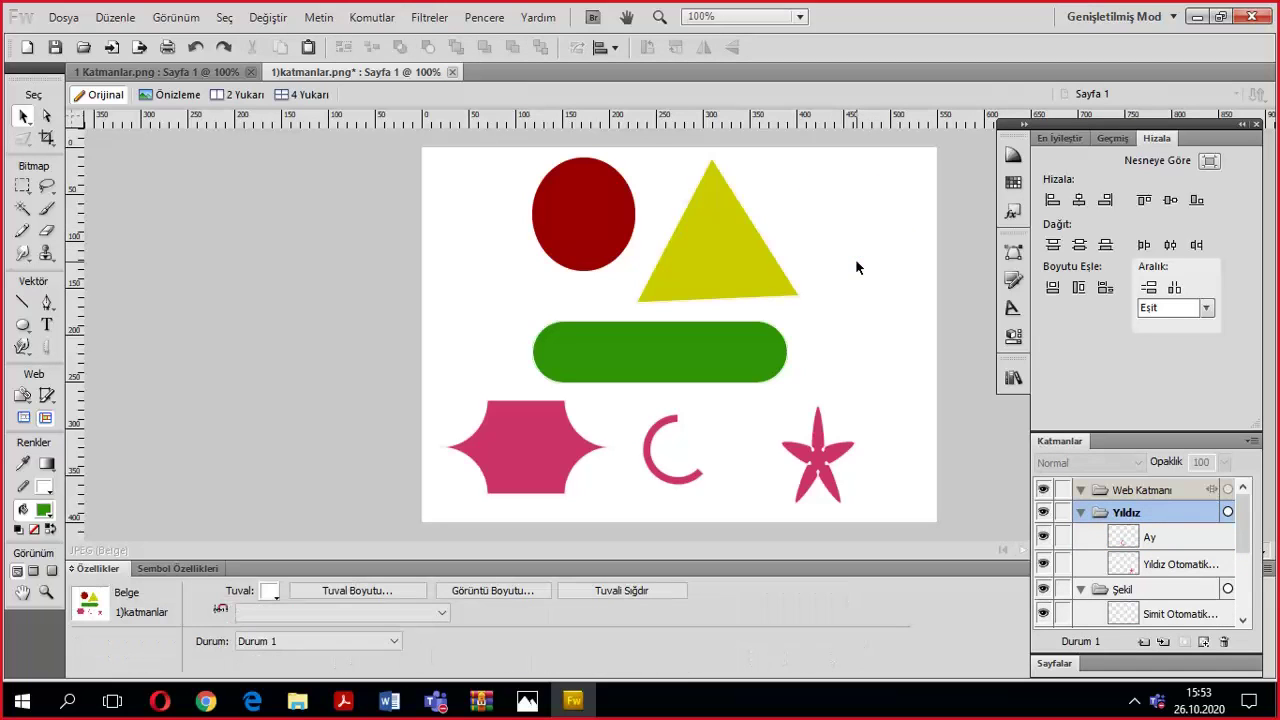
Save the 1)katmanlar.png document.
right_click(315, 70)
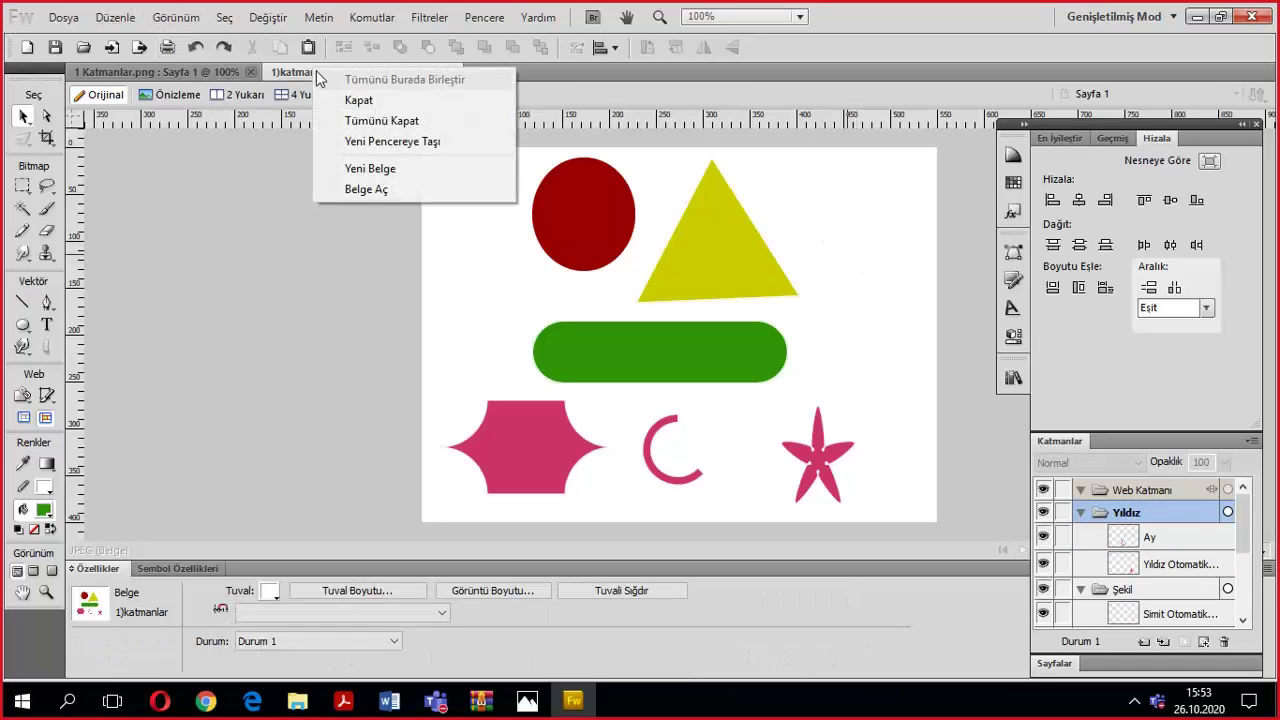
click(55, 50)
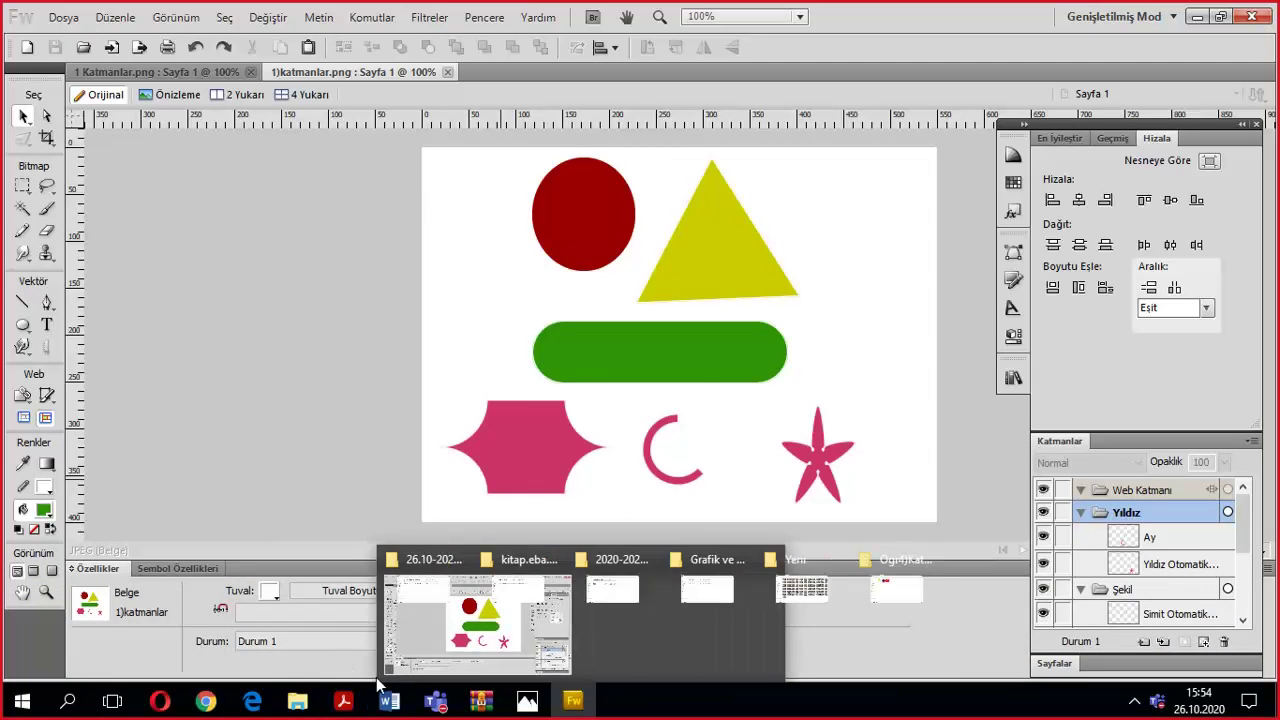
click(440, 703)
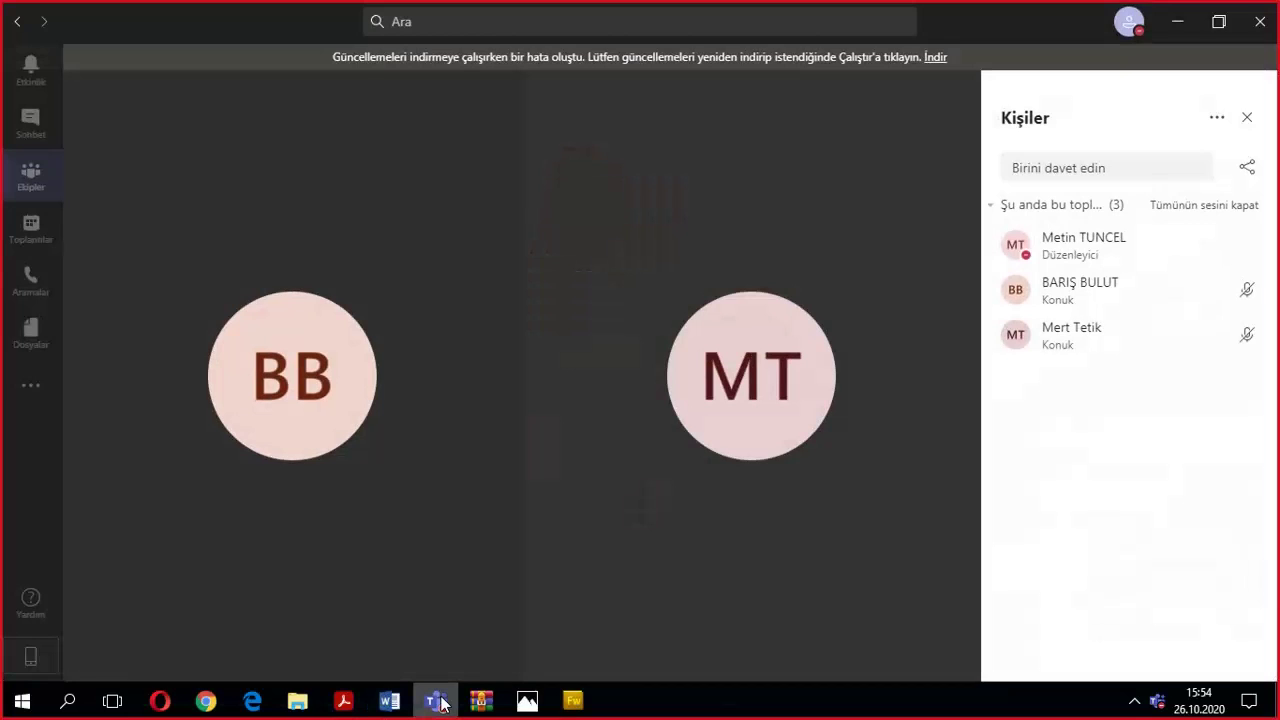
click(440, 703)
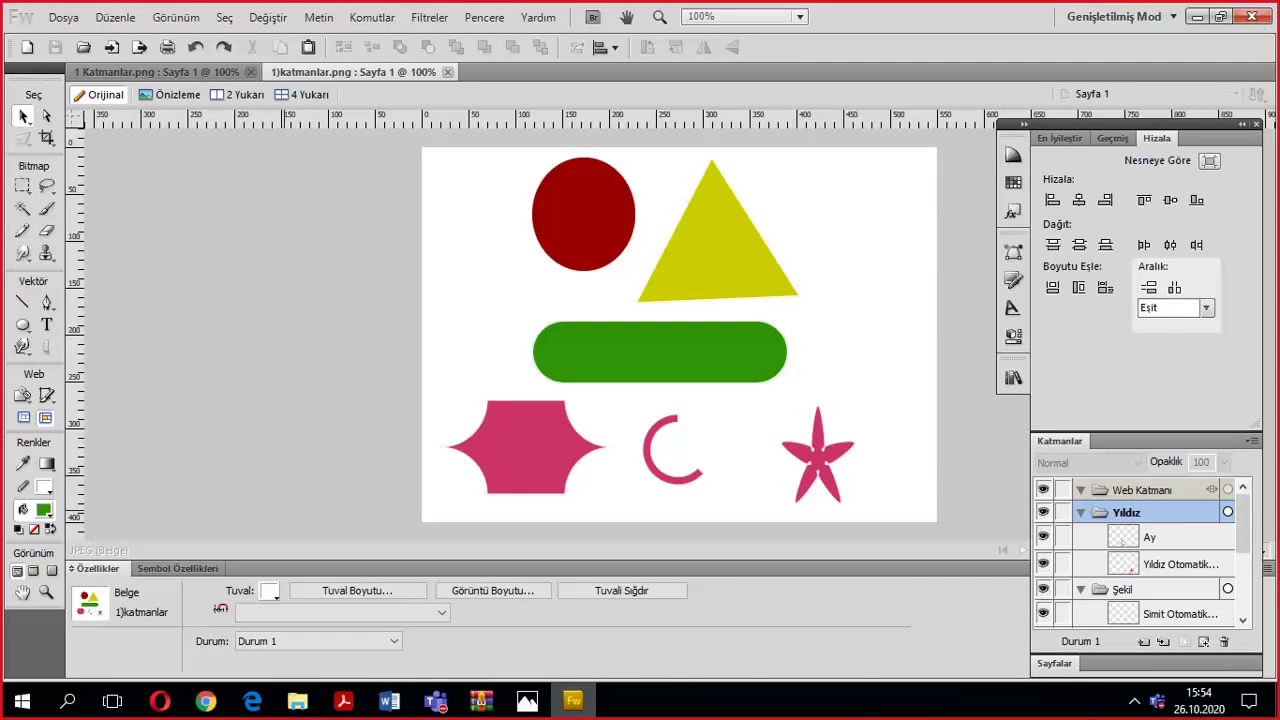
click(1134, 700)
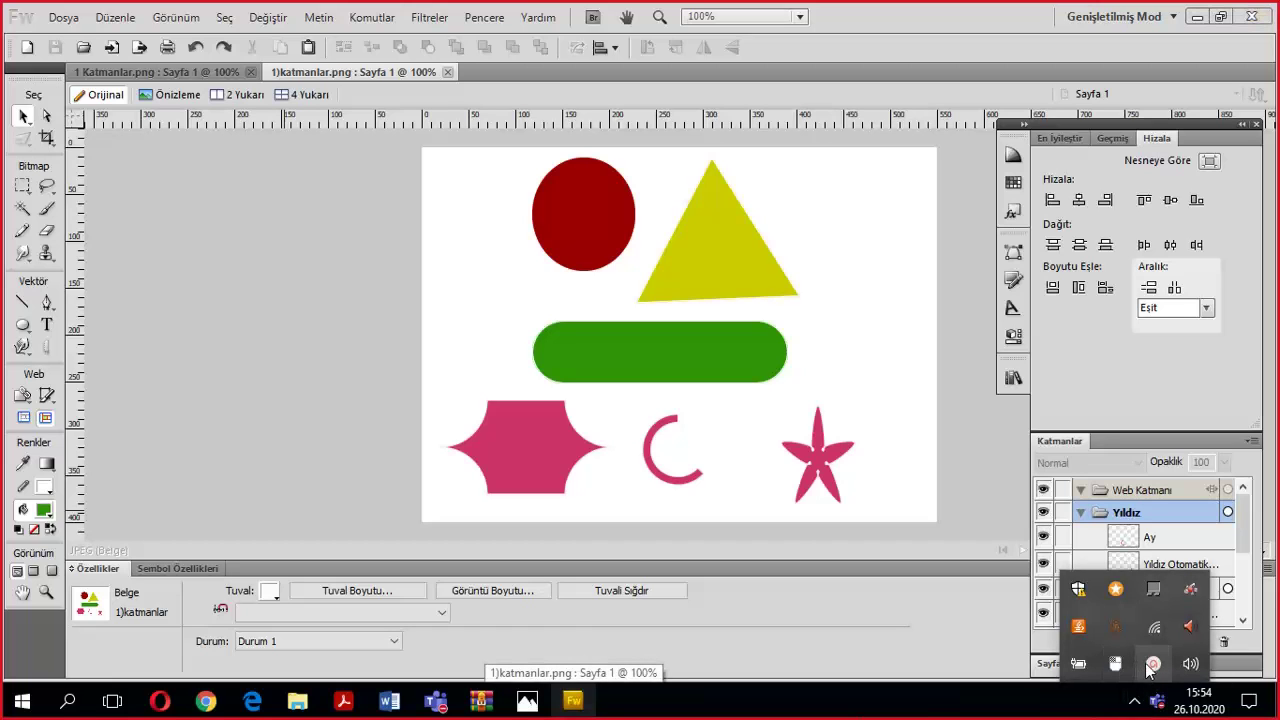
click(1151, 665)
click(980, 583)
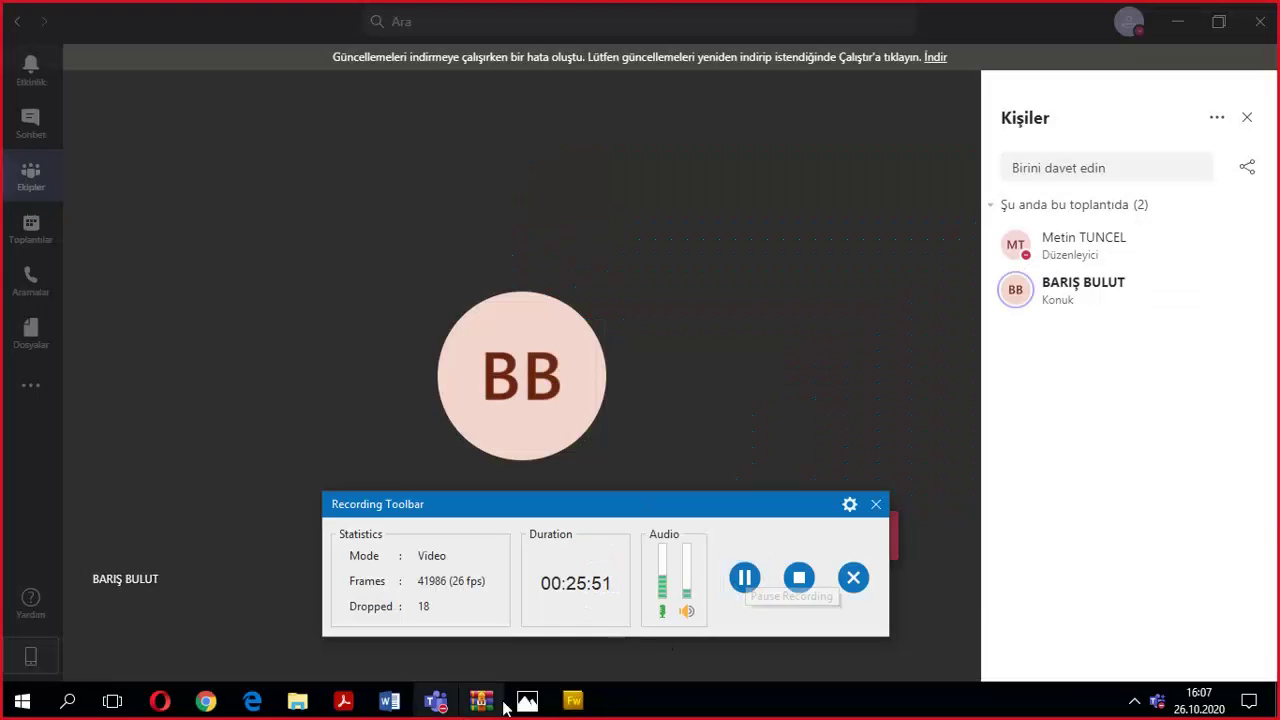
Switch back to the 1)katmanlar.png document in Fireworks.
click(573, 700)
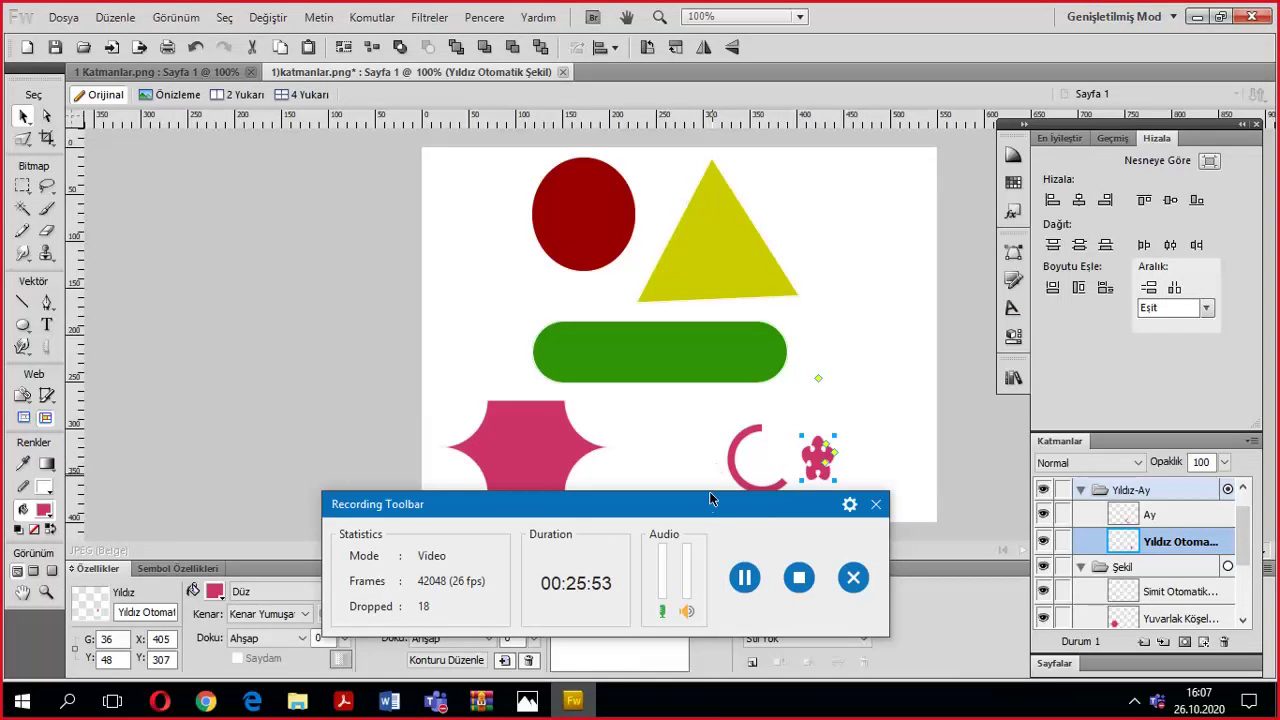
drag(710, 499, 682, 655)
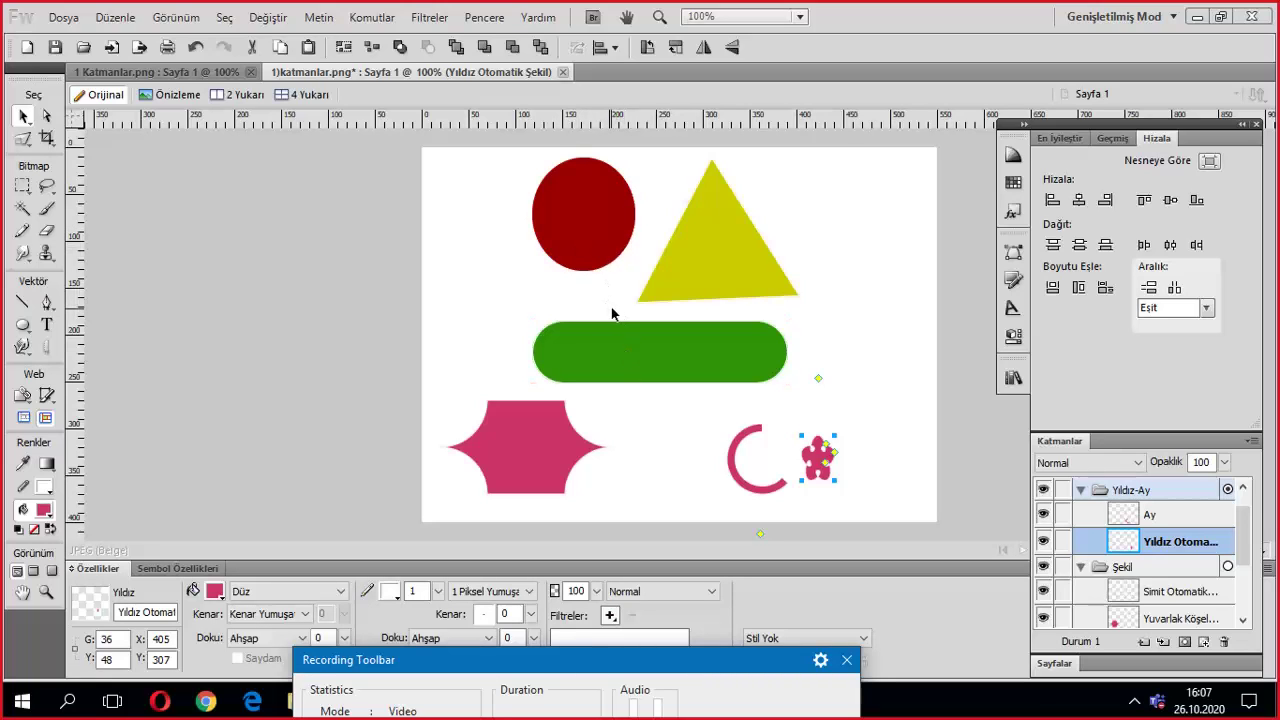
drag(665, 662, 631, 714)
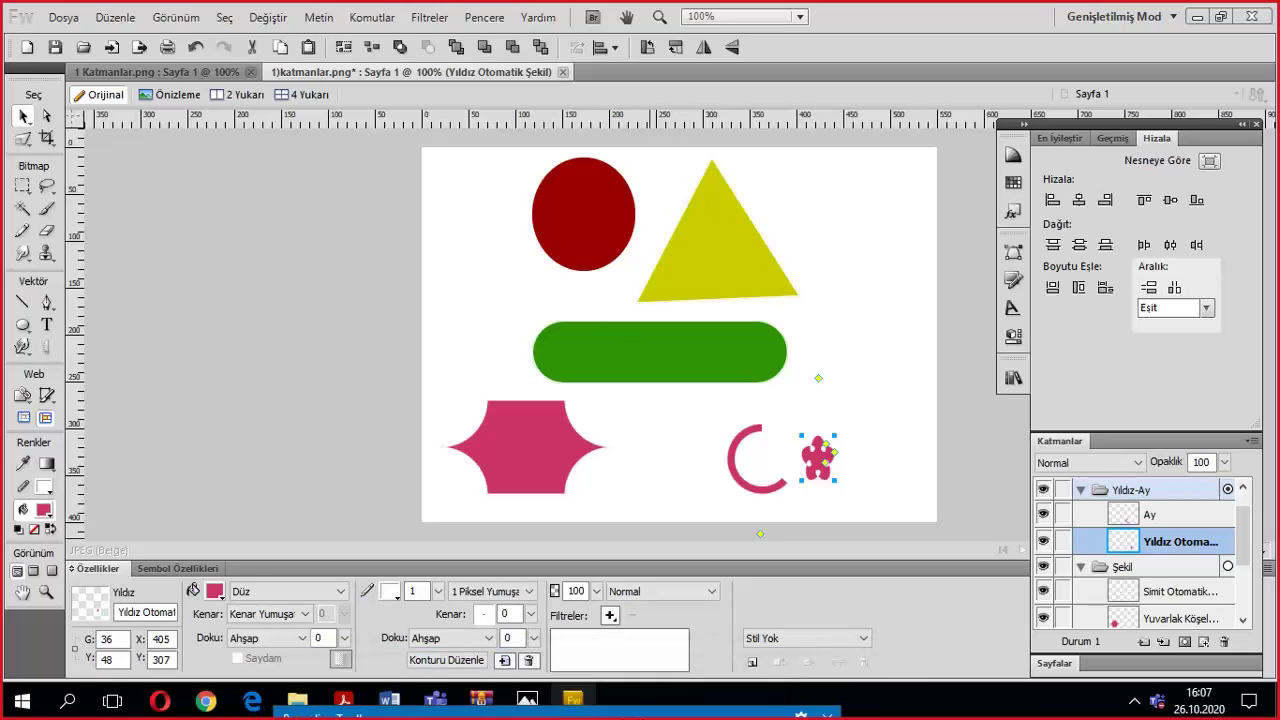
Switch to the Teams meeting's participant list, then paste the clipboard content onto the blank third page of the Teams lesson form in Word.
click(435, 698)
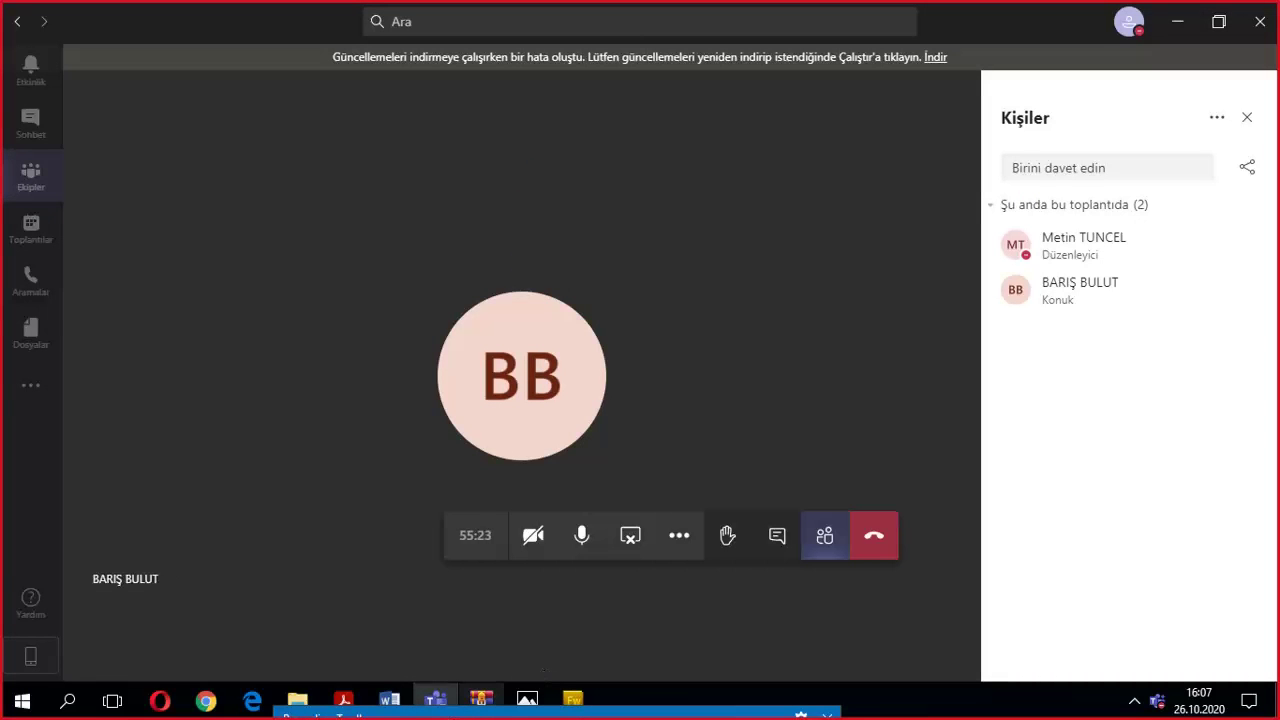
mouse_move(389, 698)
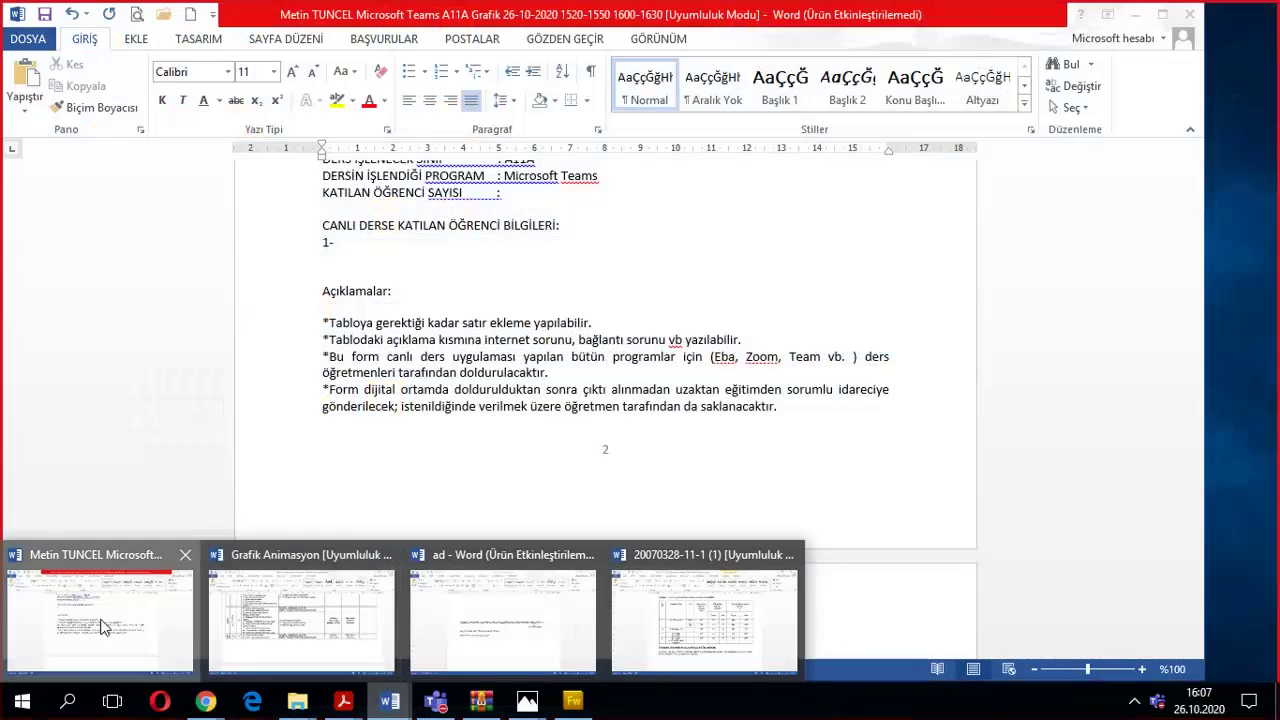
click(100, 627)
scroll(329, 517, down, 5)
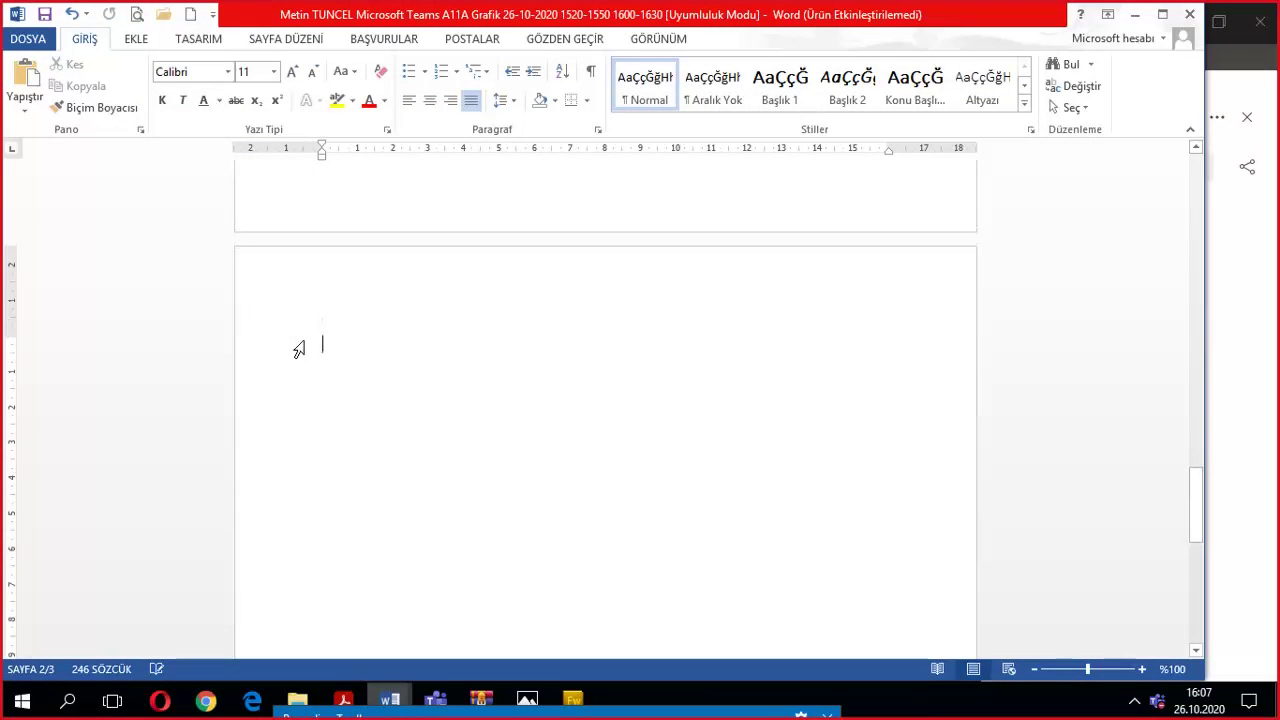
right_click(329, 338)
click(366, 420)
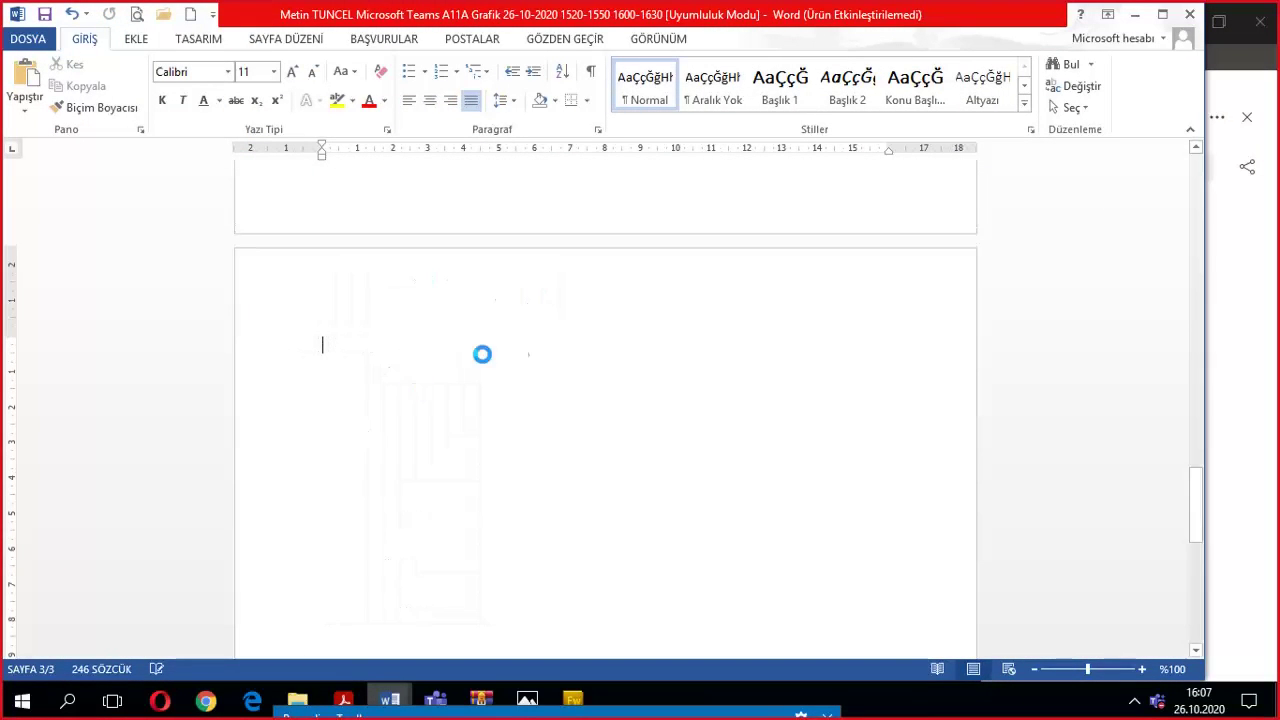
Return to the 1)katmanlar.png document in Fireworks.
key(alt+Tab)
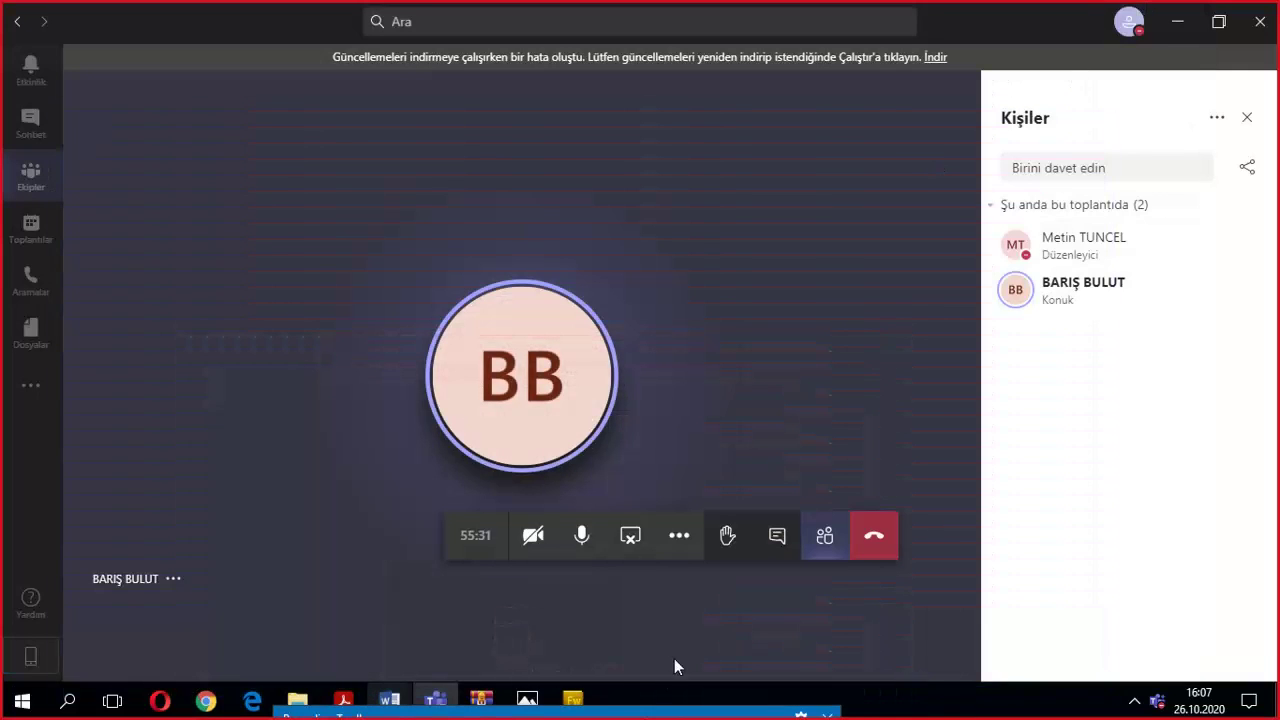
mouse_move(574, 702)
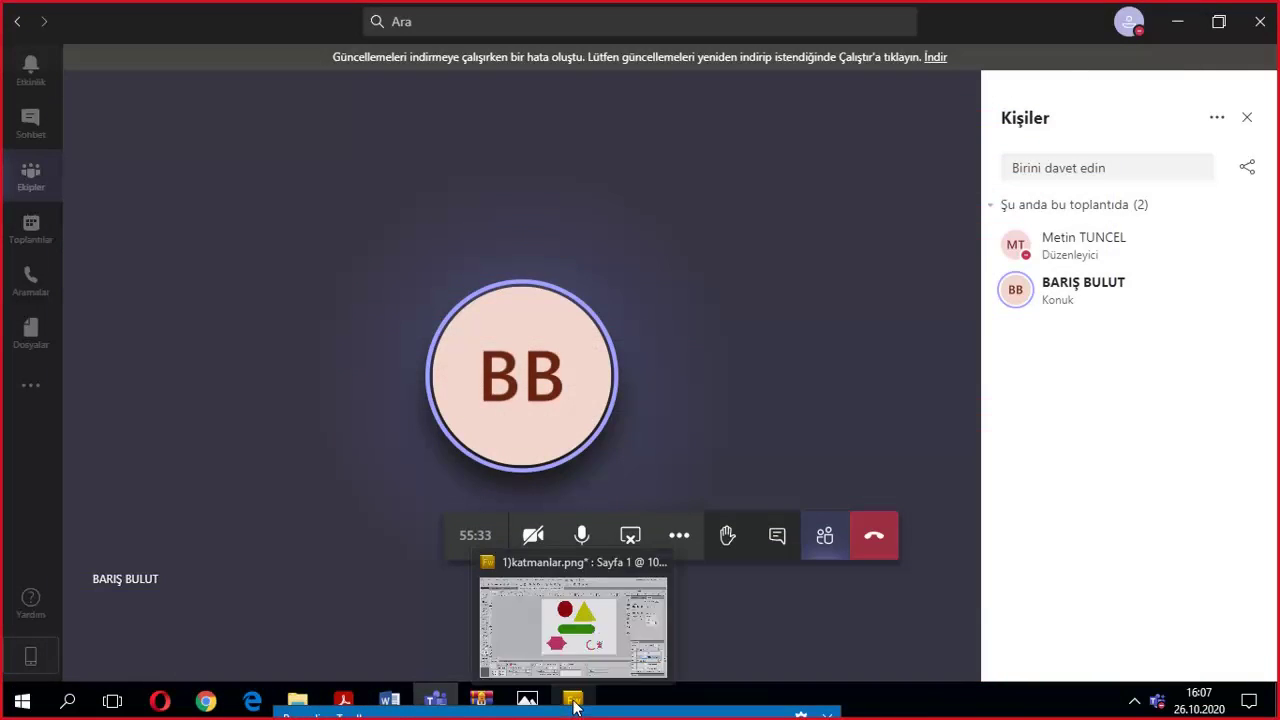
click(574, 702)
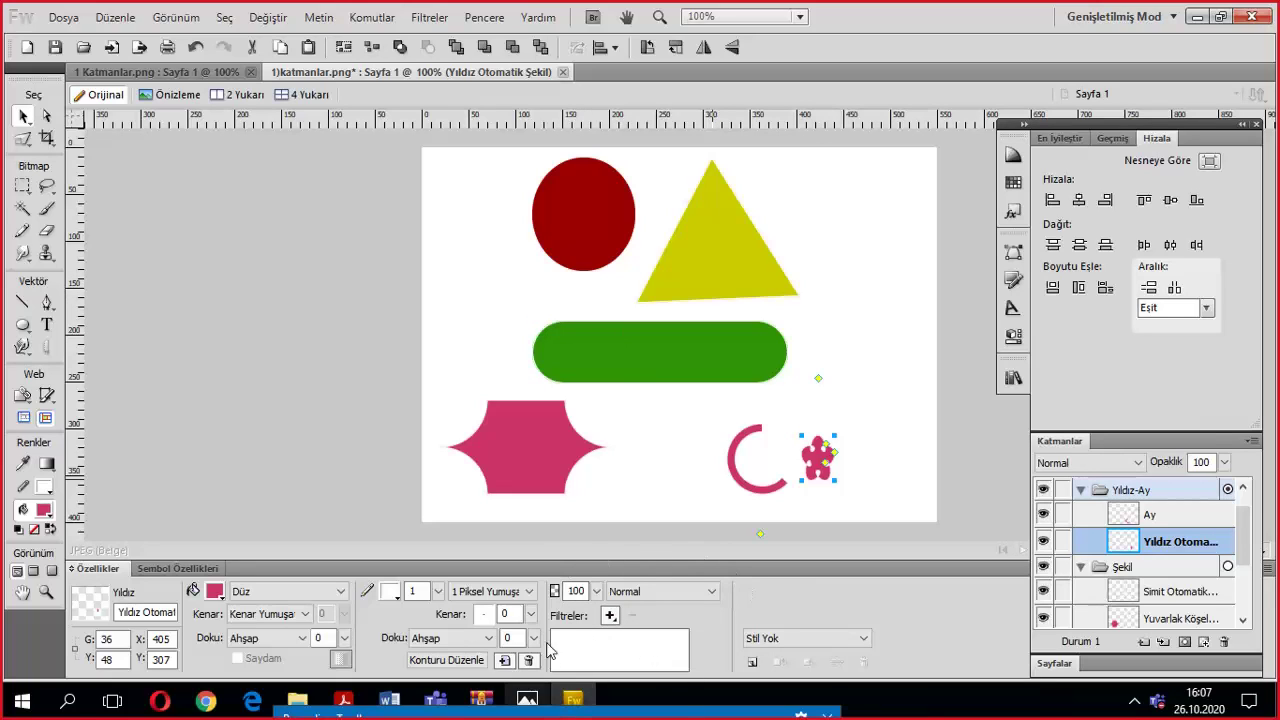
click(609, 615)
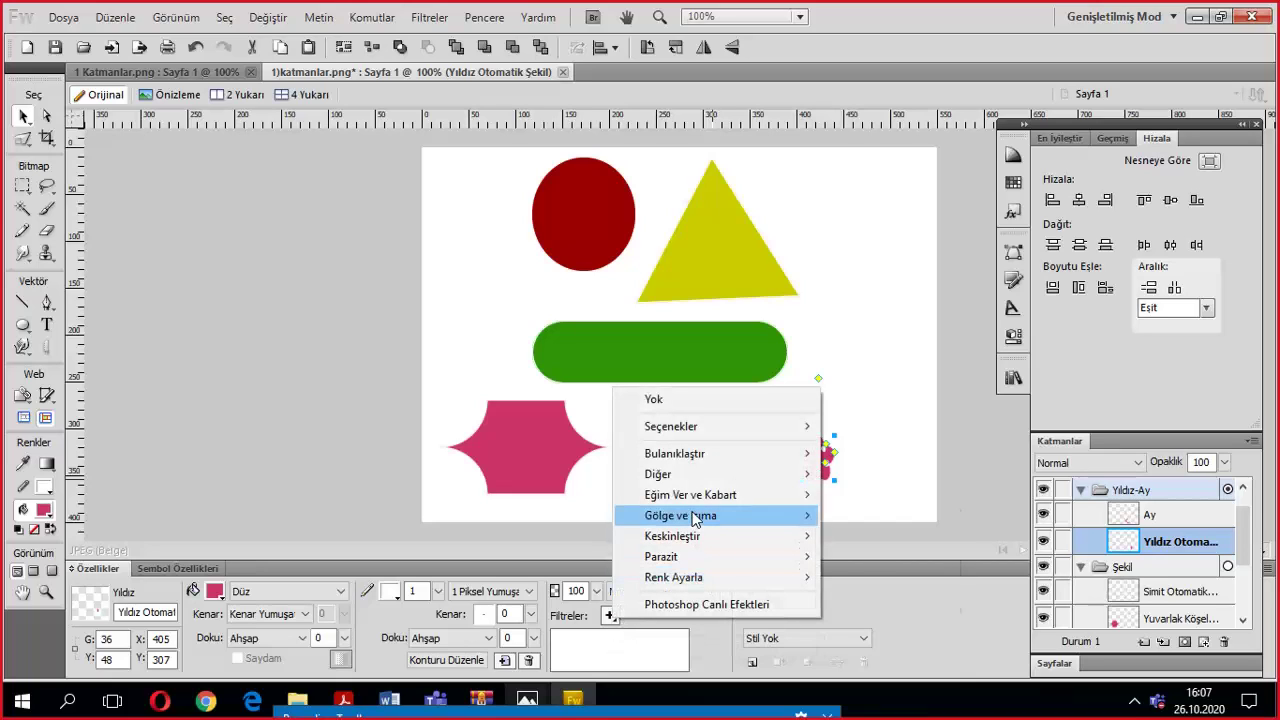
mouse_move(695, 517)
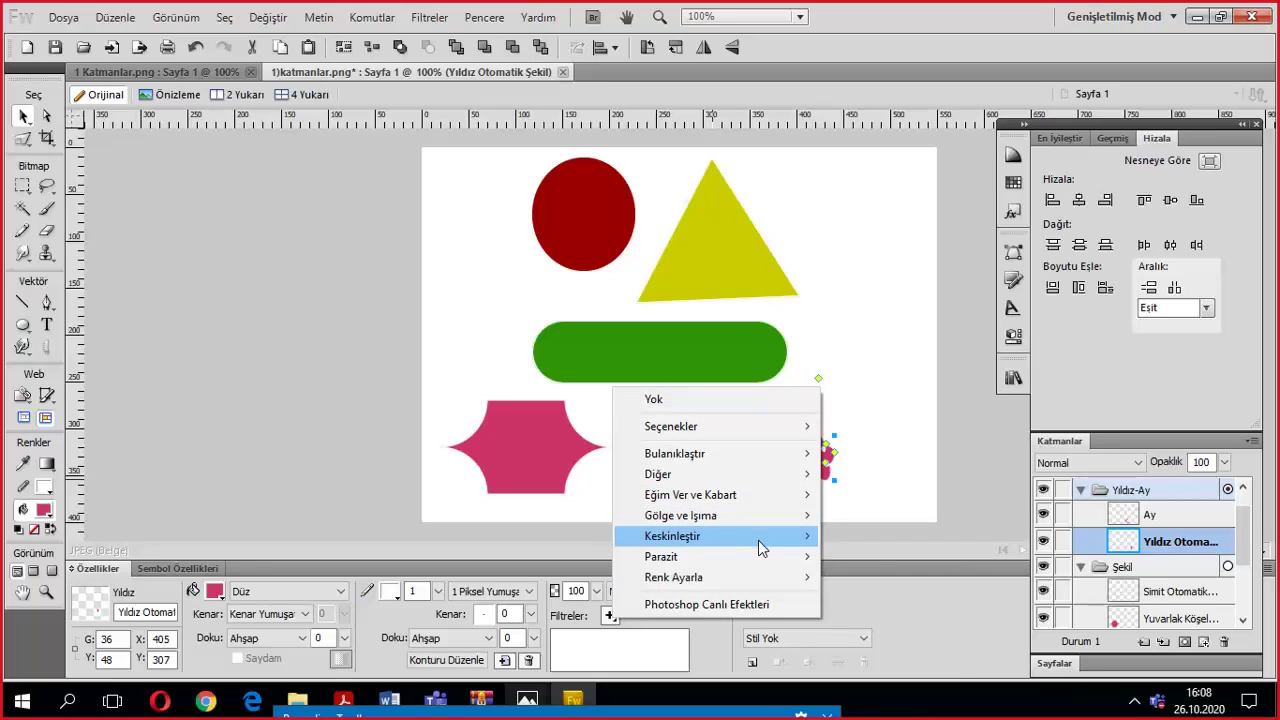
mouse_move(759, 547)
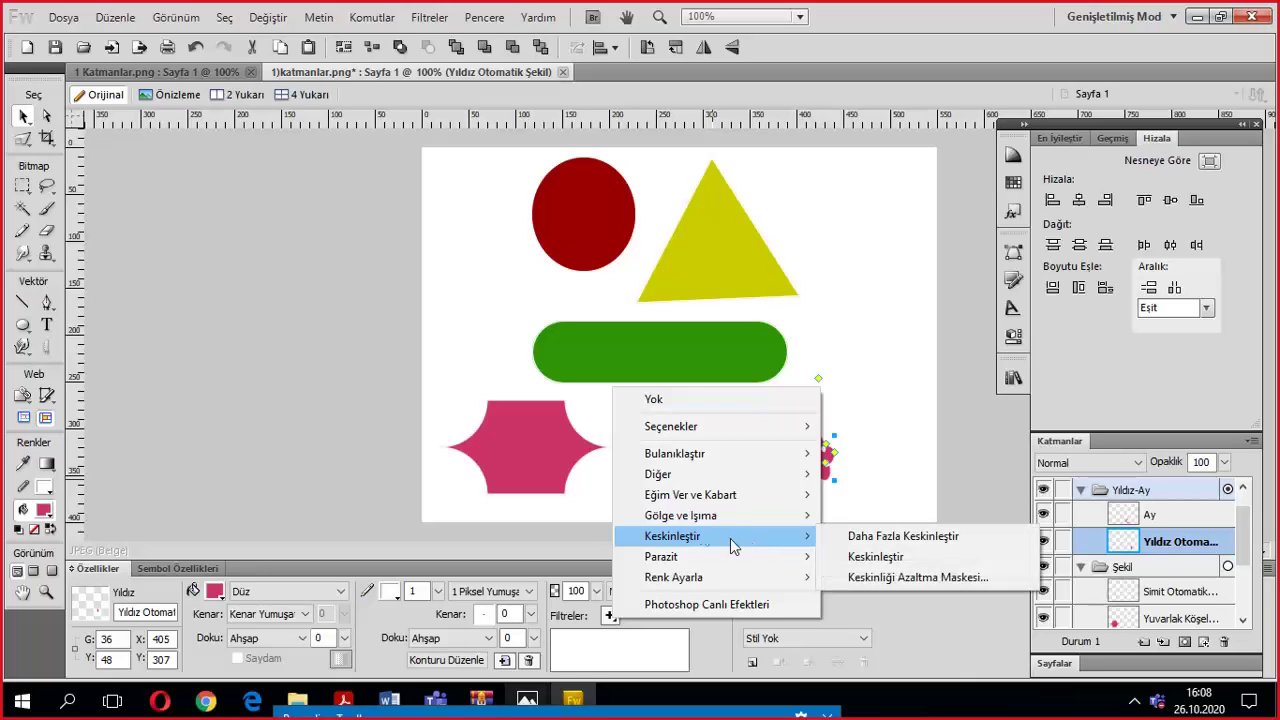
click(876, 340)
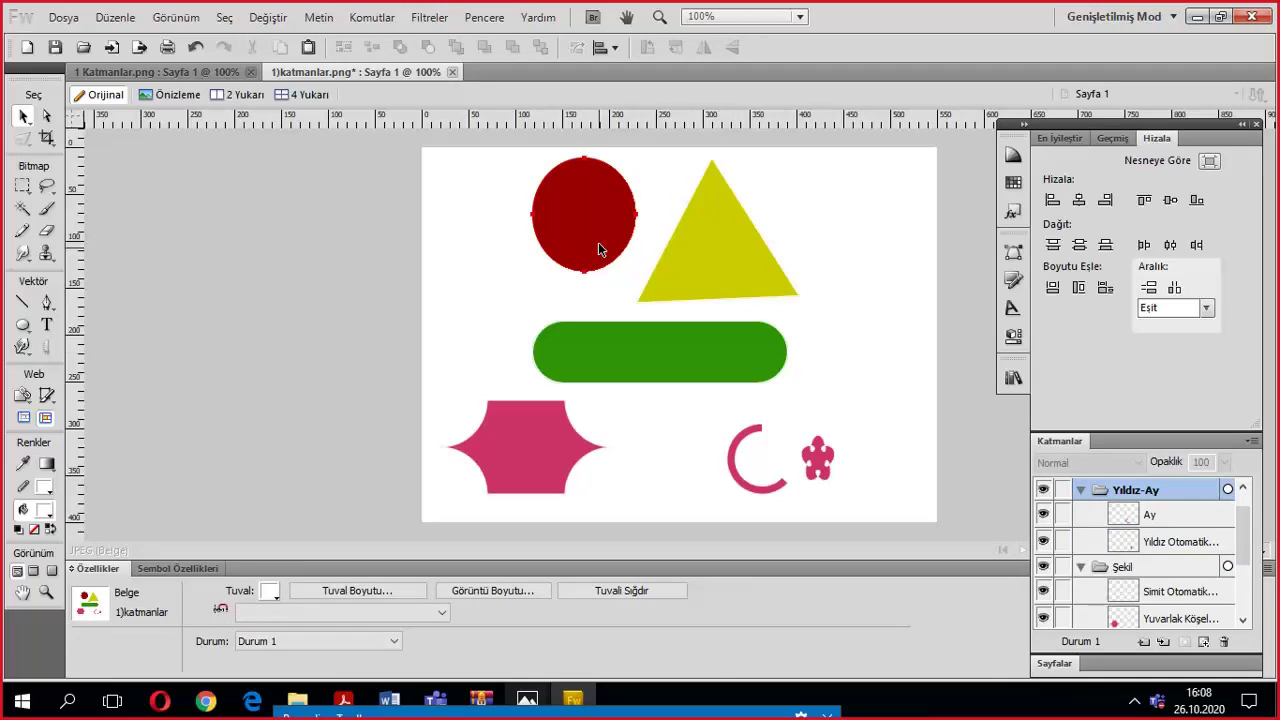
Add a Düz Gölge filter to the yellow triangle, with Düz Renk enabled and the shadow colour set to blue.
click(727, 217)
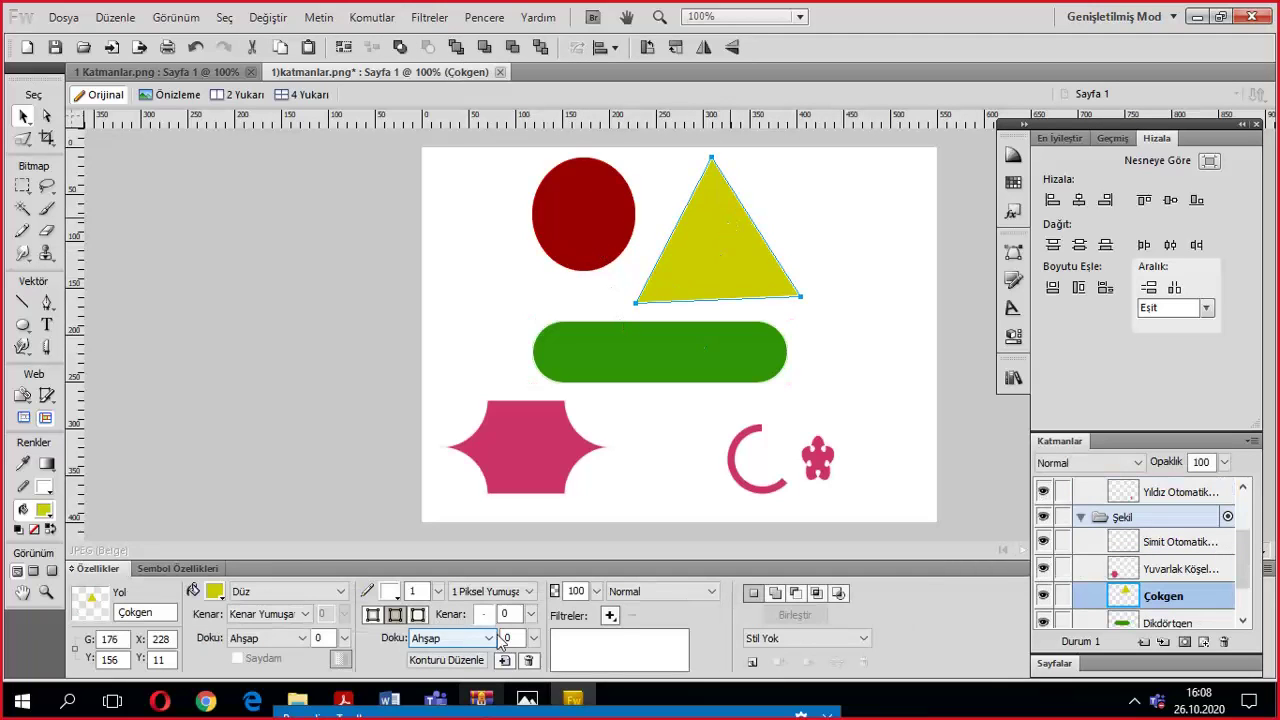
click(609, 615)
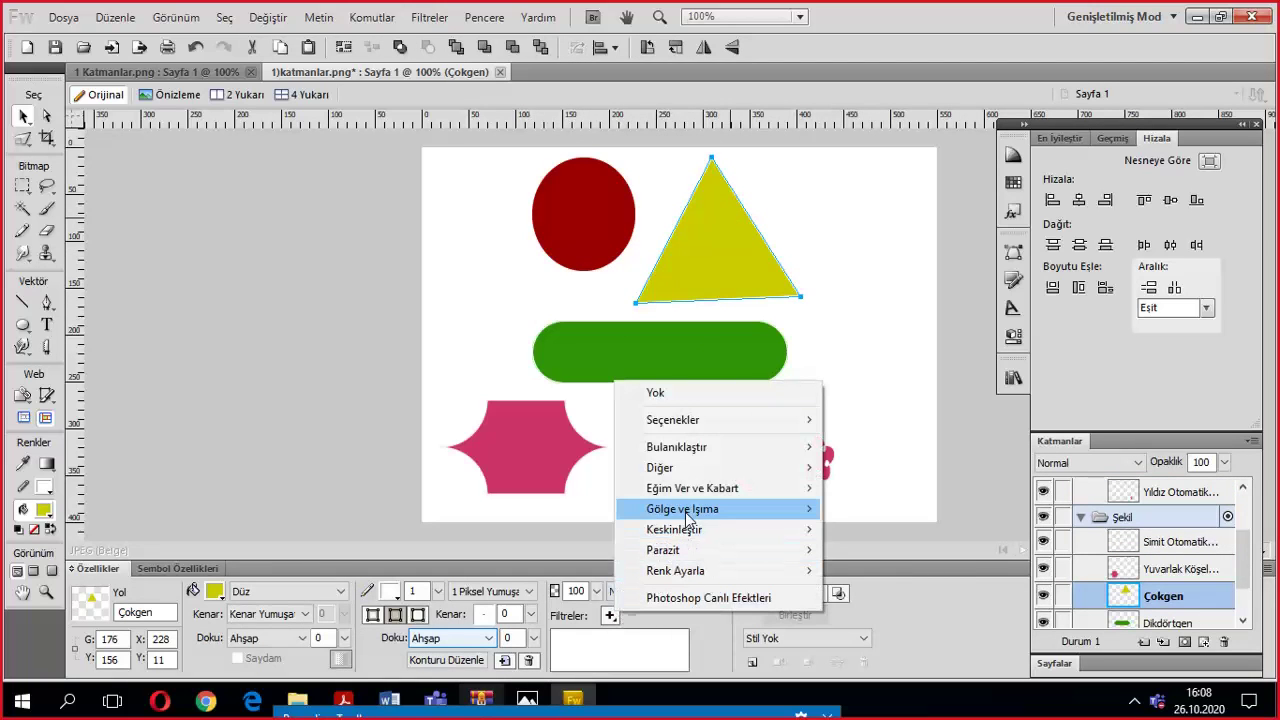
mouse_move(697, 508)
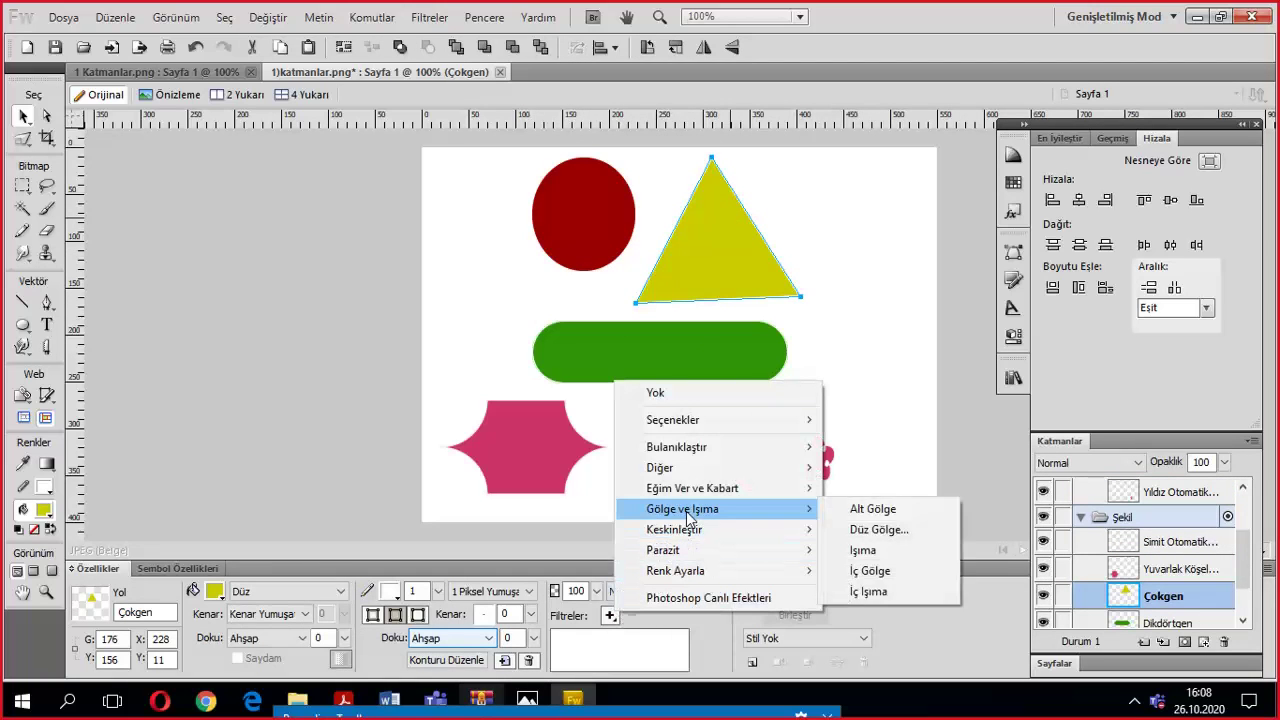
click(870, 529)
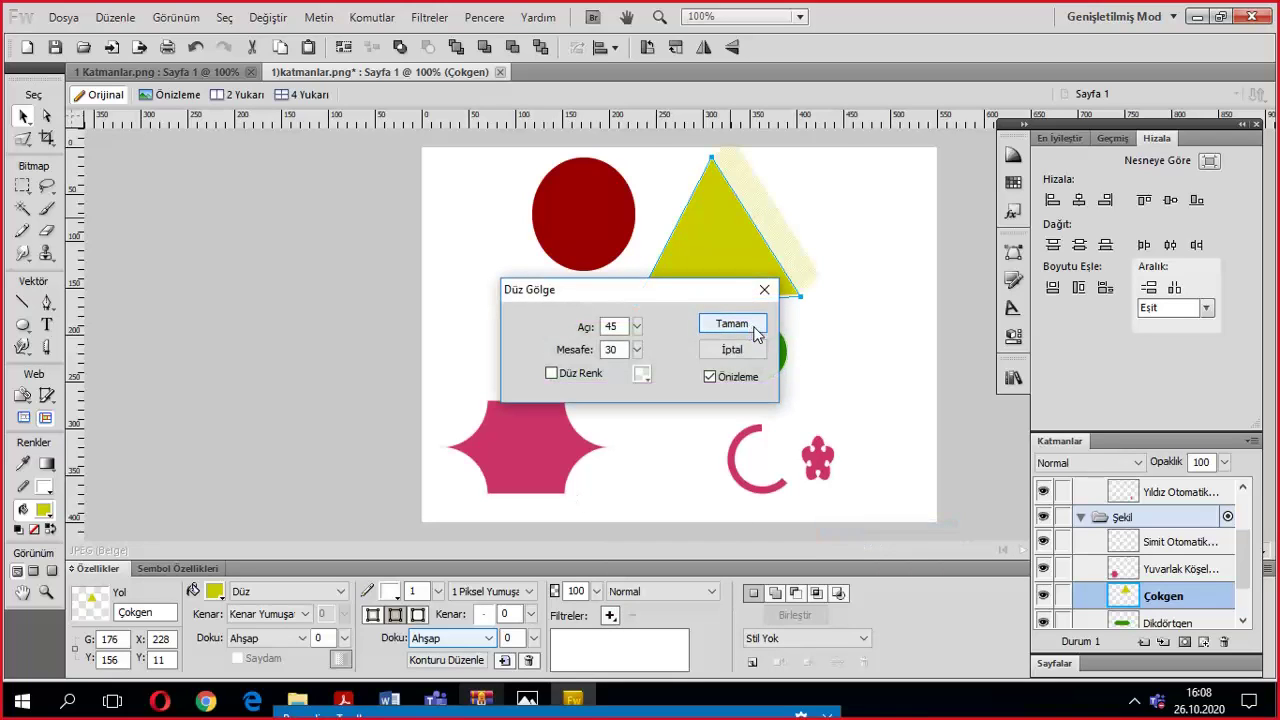
click(552, 372)
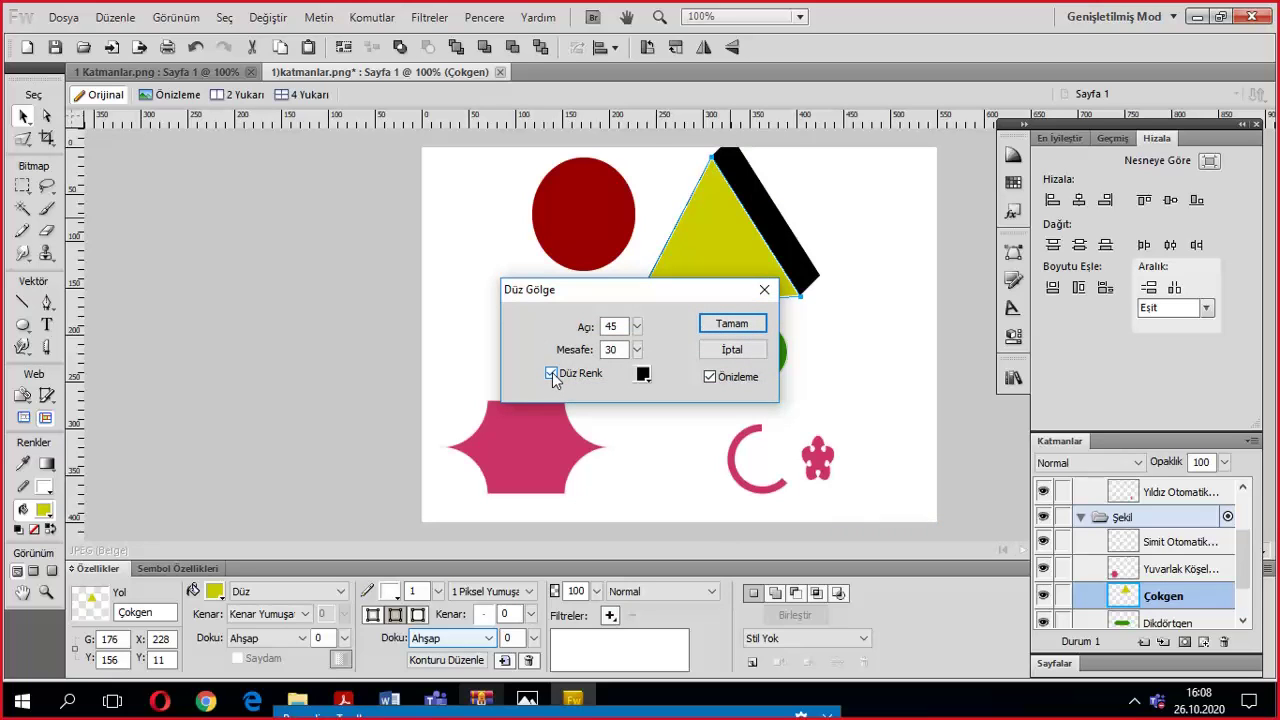
click(643, 374)
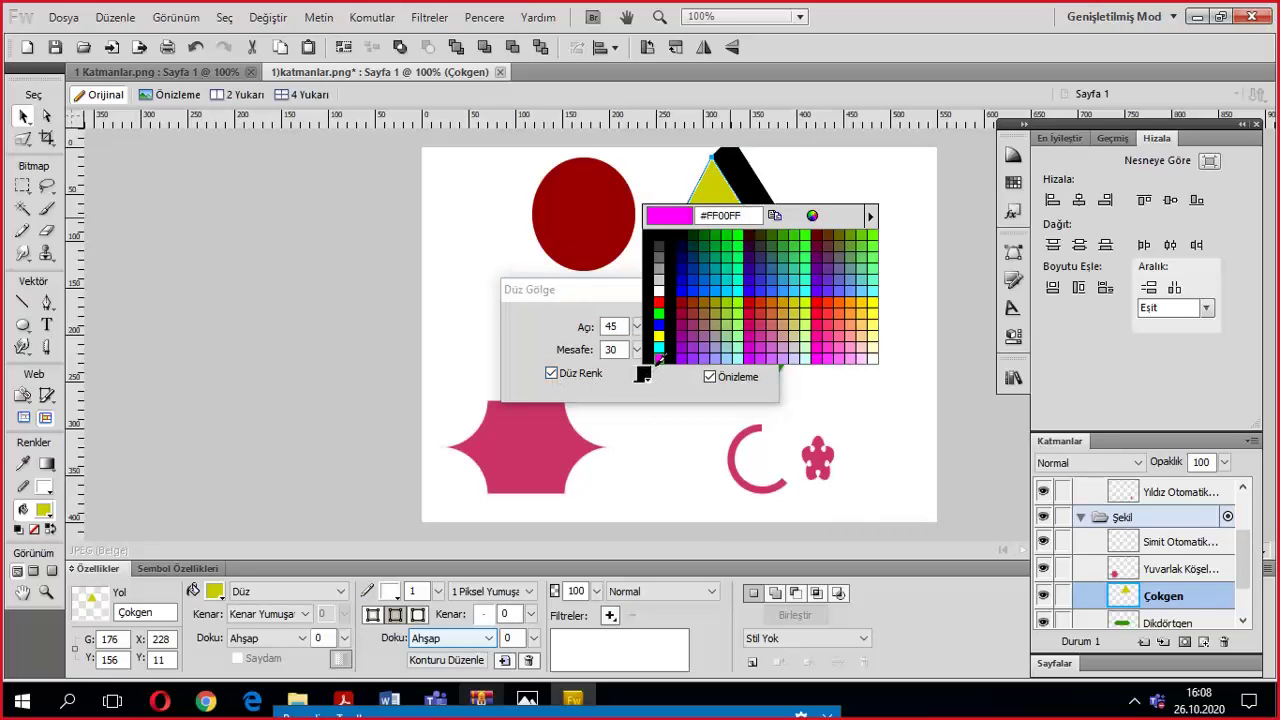
click(659, 324)
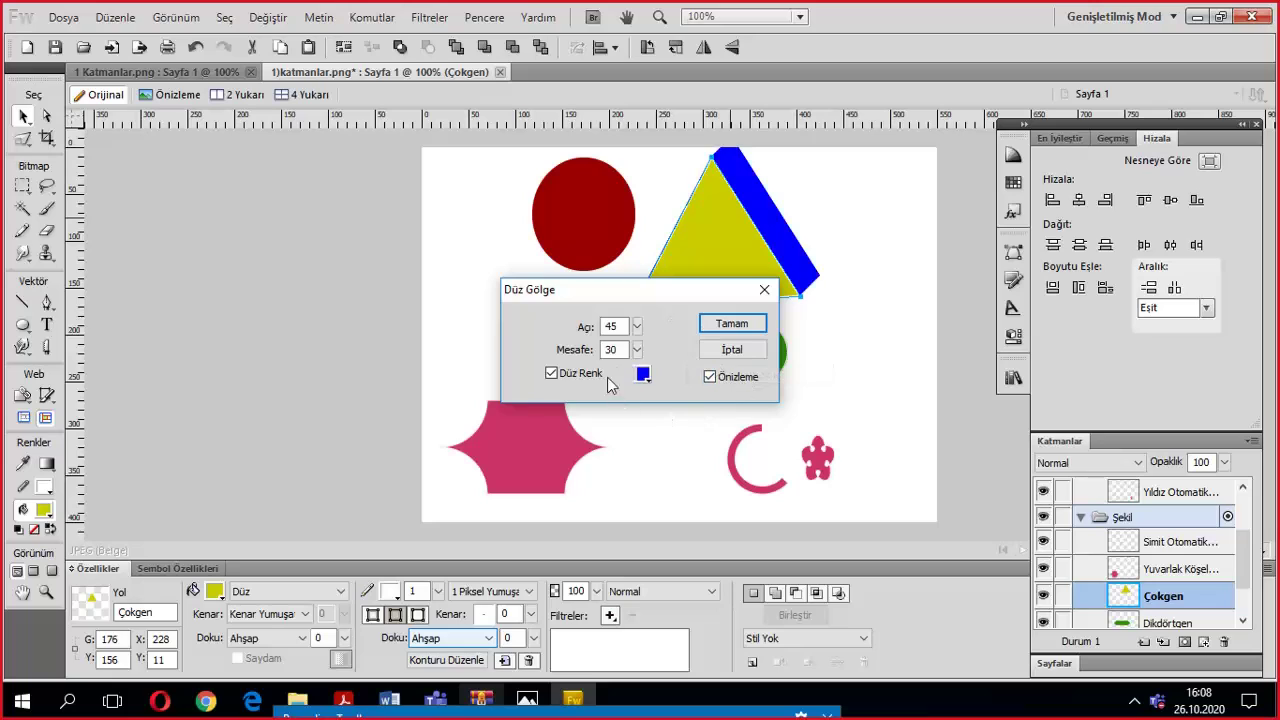
Try a solid shadow angle of 344 and distance of 63 on the triangle, comparing it with the preview off and on.
click(637, 326)
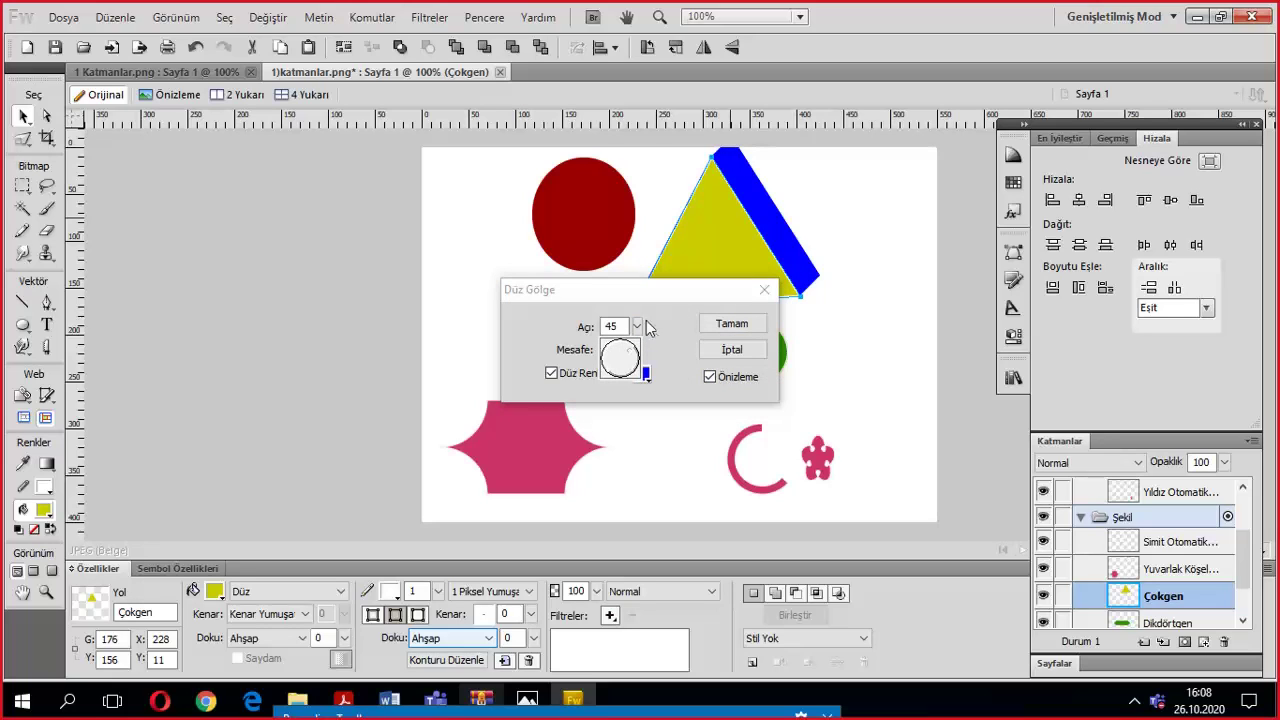
drag(630, 350, 650, 376)
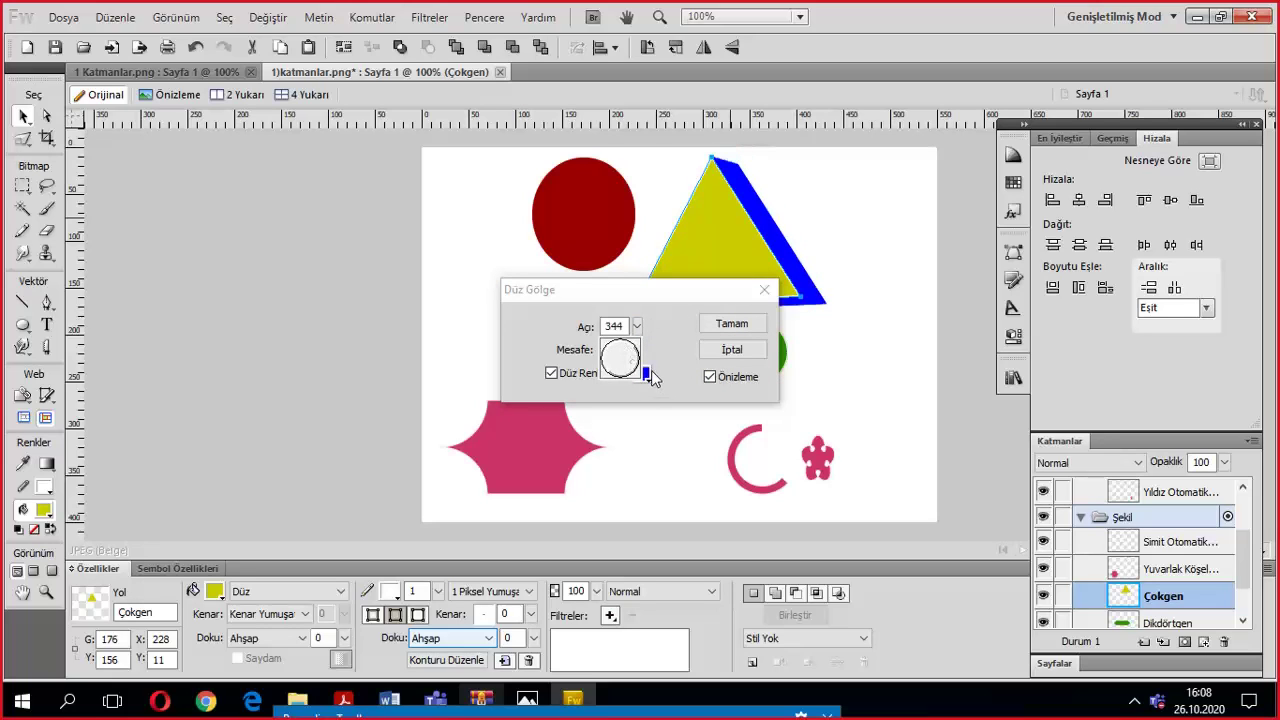
click(637, 326)
click(643, 350)
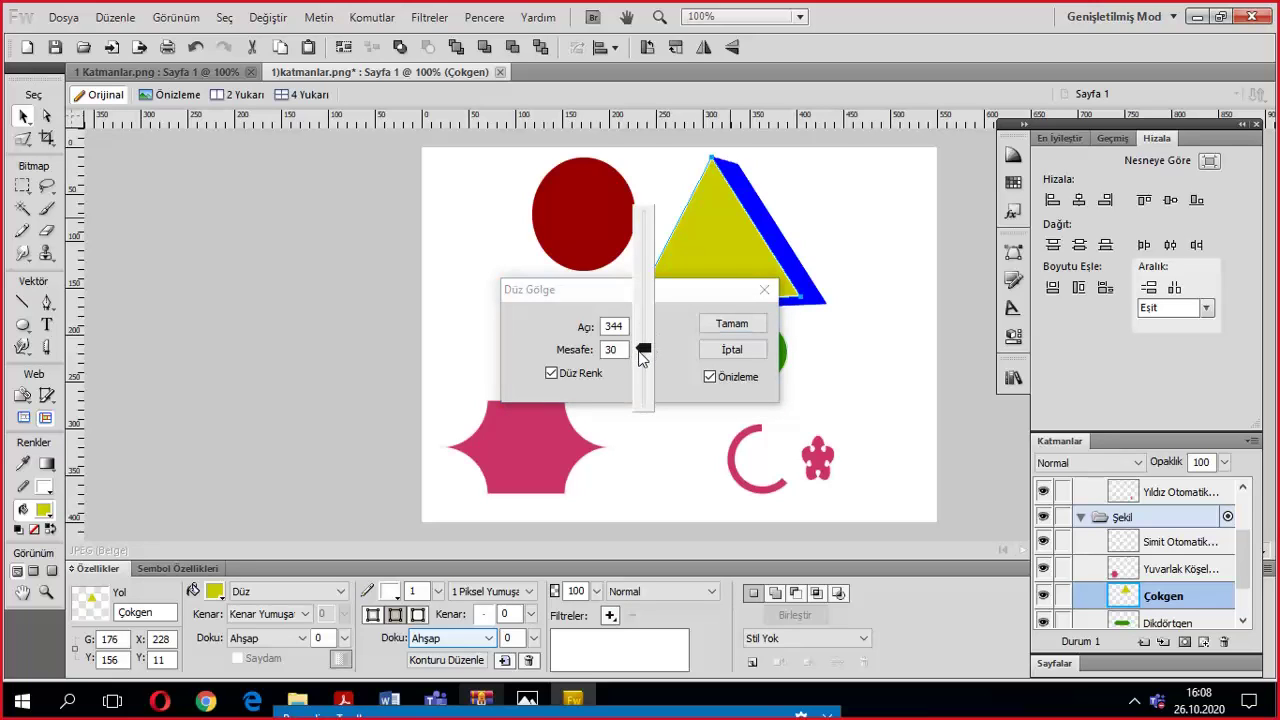
drag(641, 358, 650, 285)
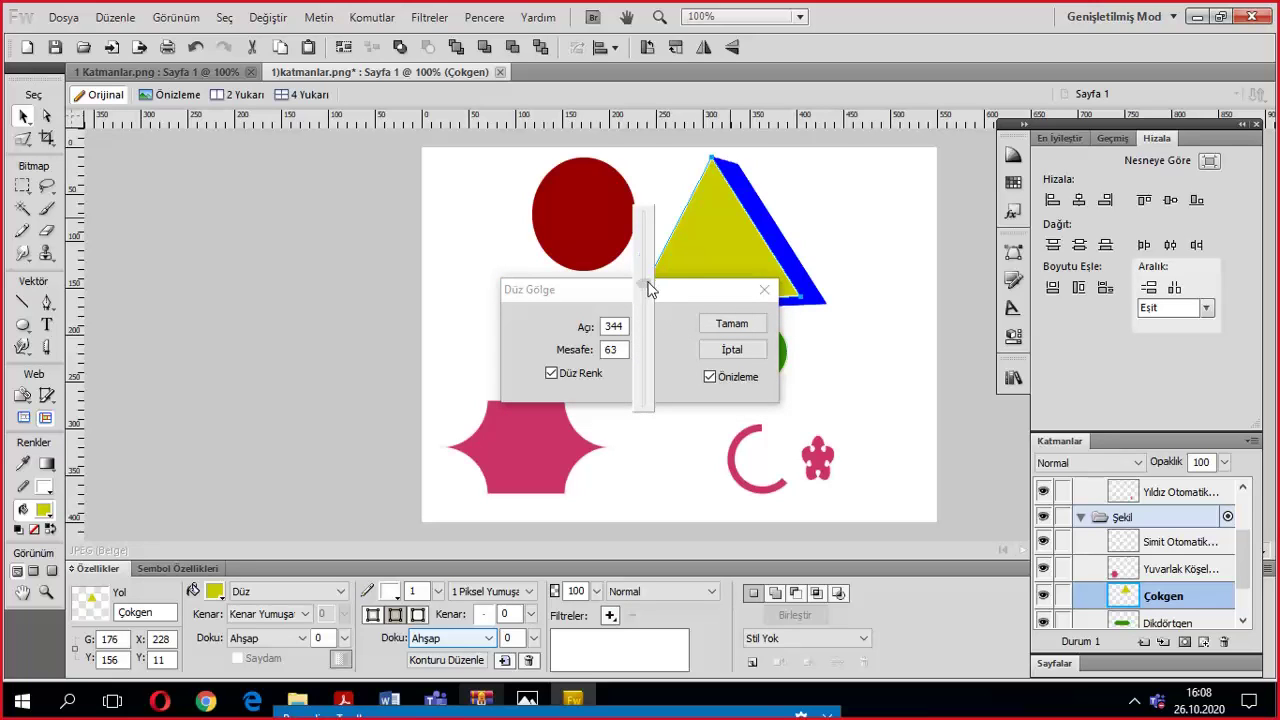
click(688, 365)
click(709, 378)
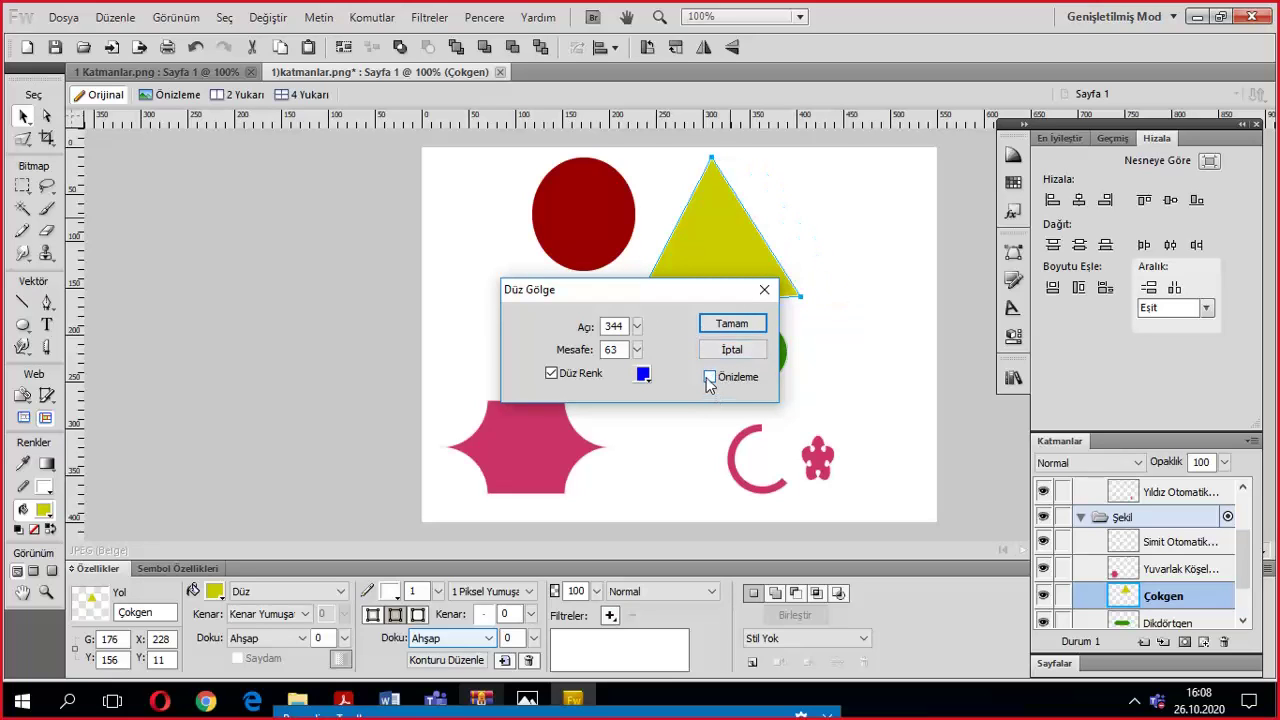
click(709, 378)
Set the triangle's solid shadow to an angle of 18 and a distance of 8, and apply it.
click(636, 326)
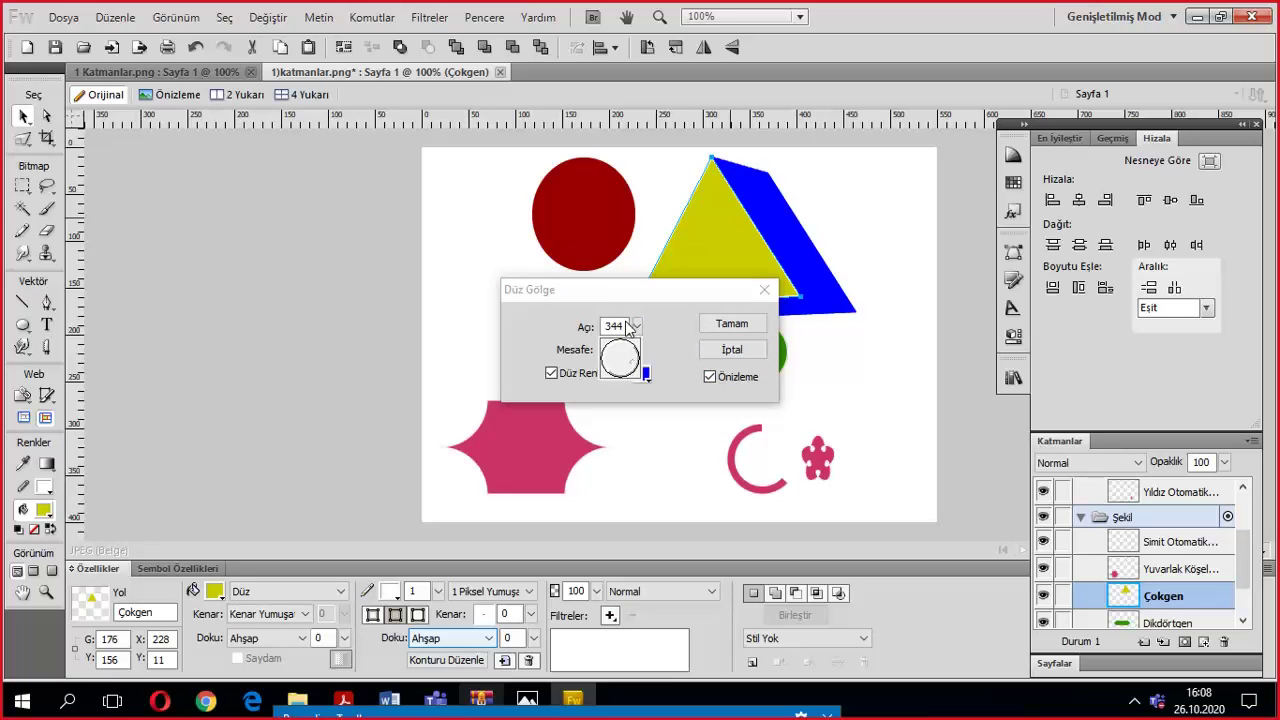
drag(628, 327, 668, 458)
click(637, 349)
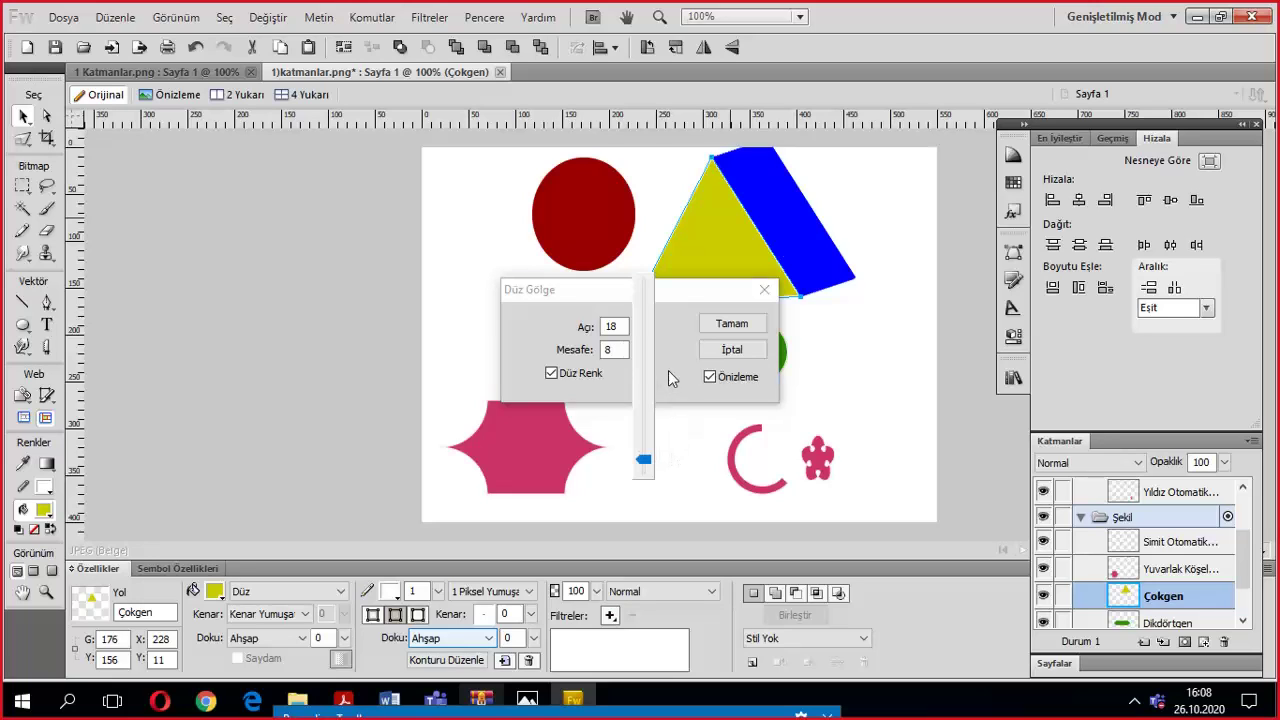
click(689, 395)
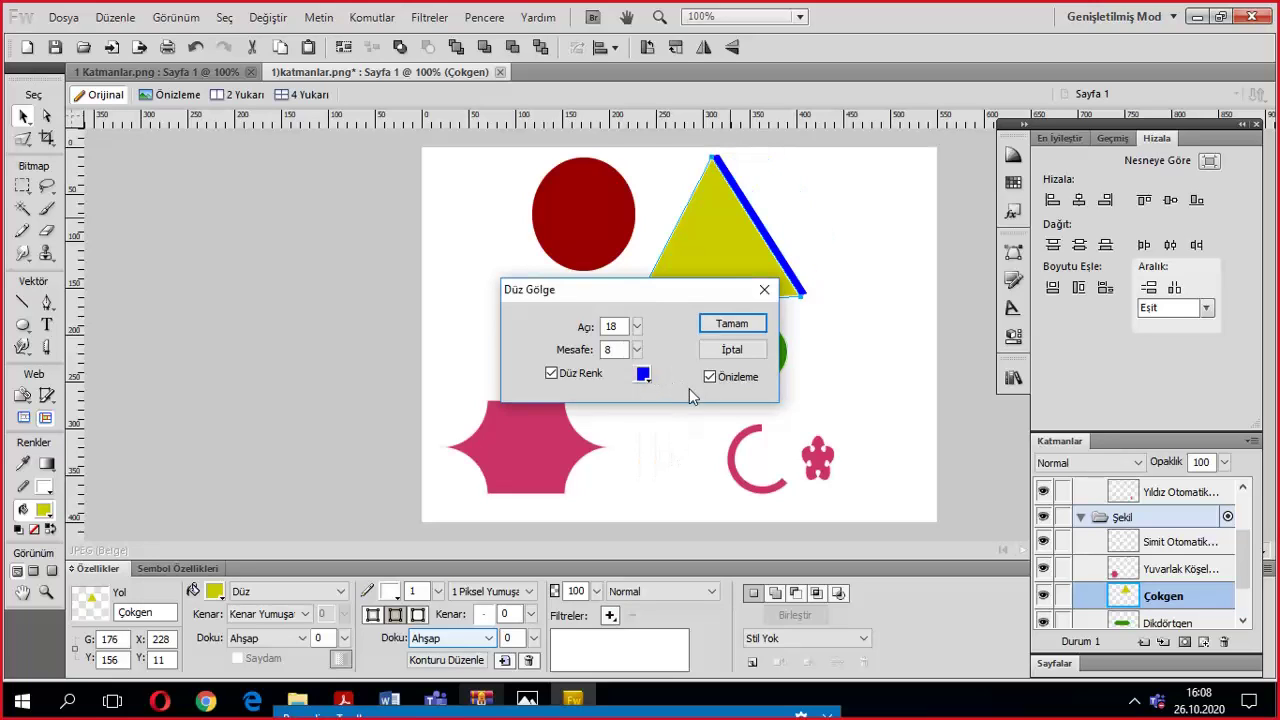
click(728, 325)
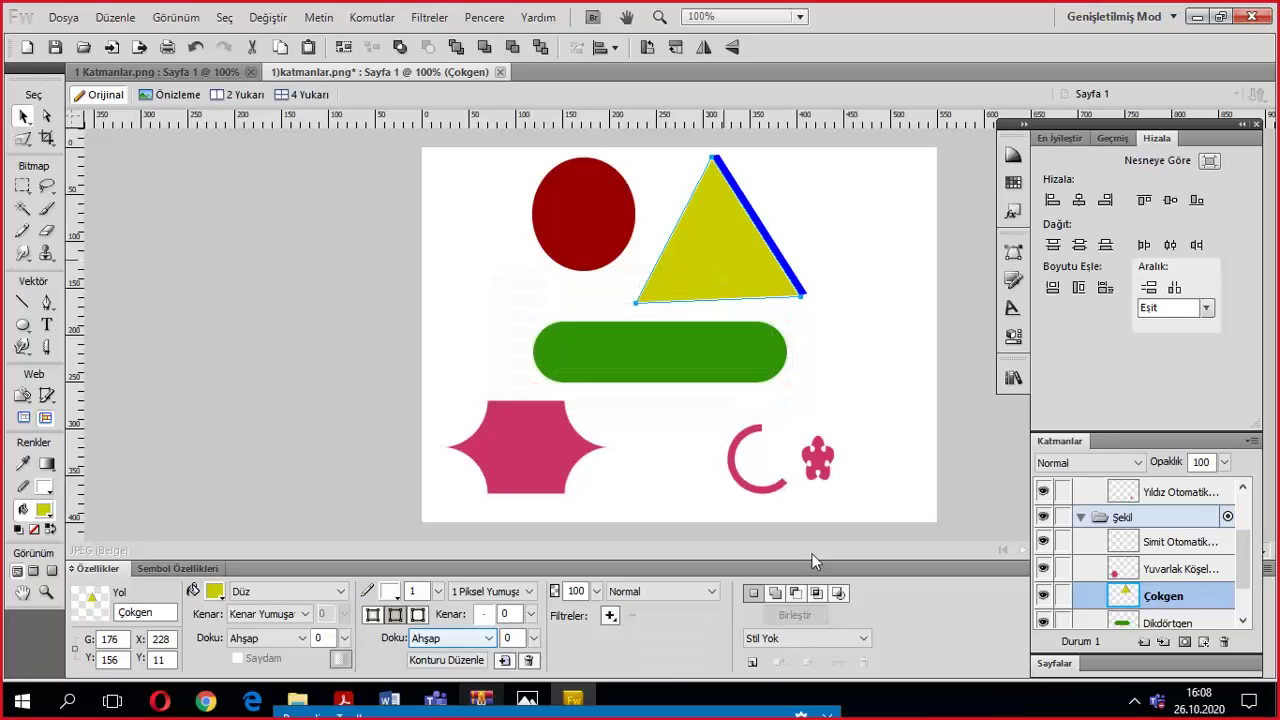
Add an İç Gölge (inner shadow) filter to the triangle and set its colour to turquoise green.
click(608, 616)
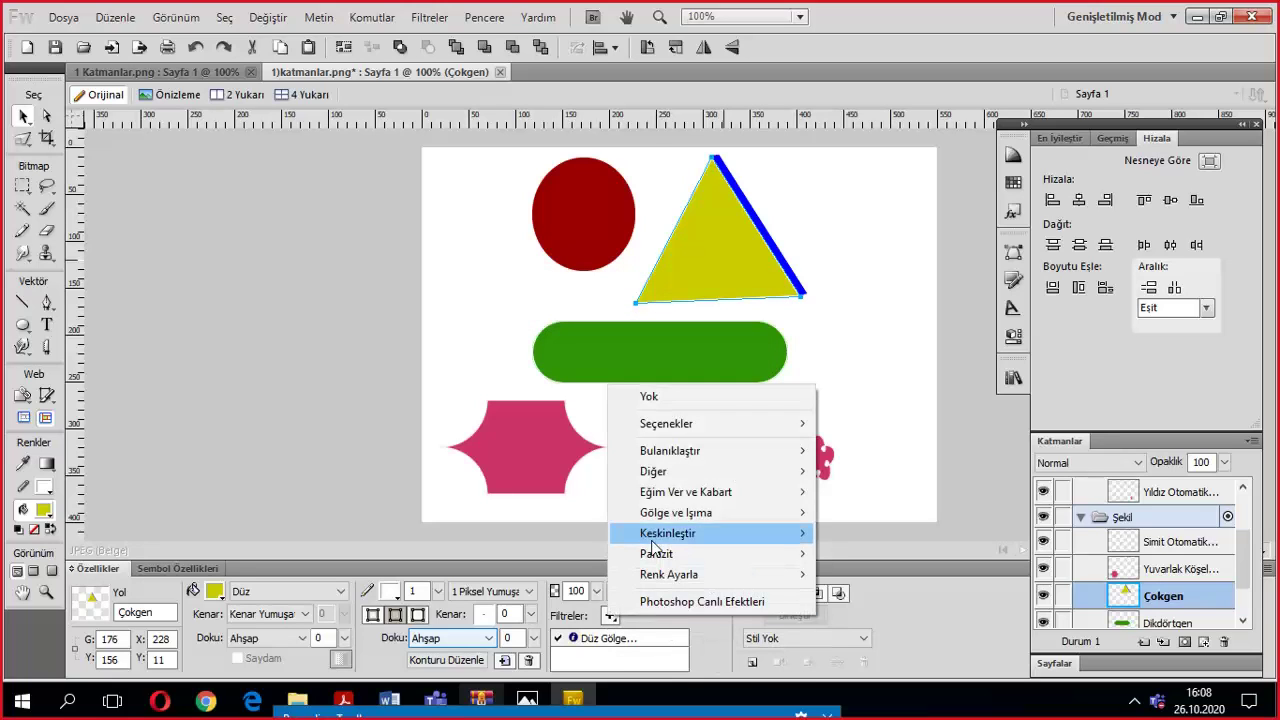
mouse_move(686, 517)
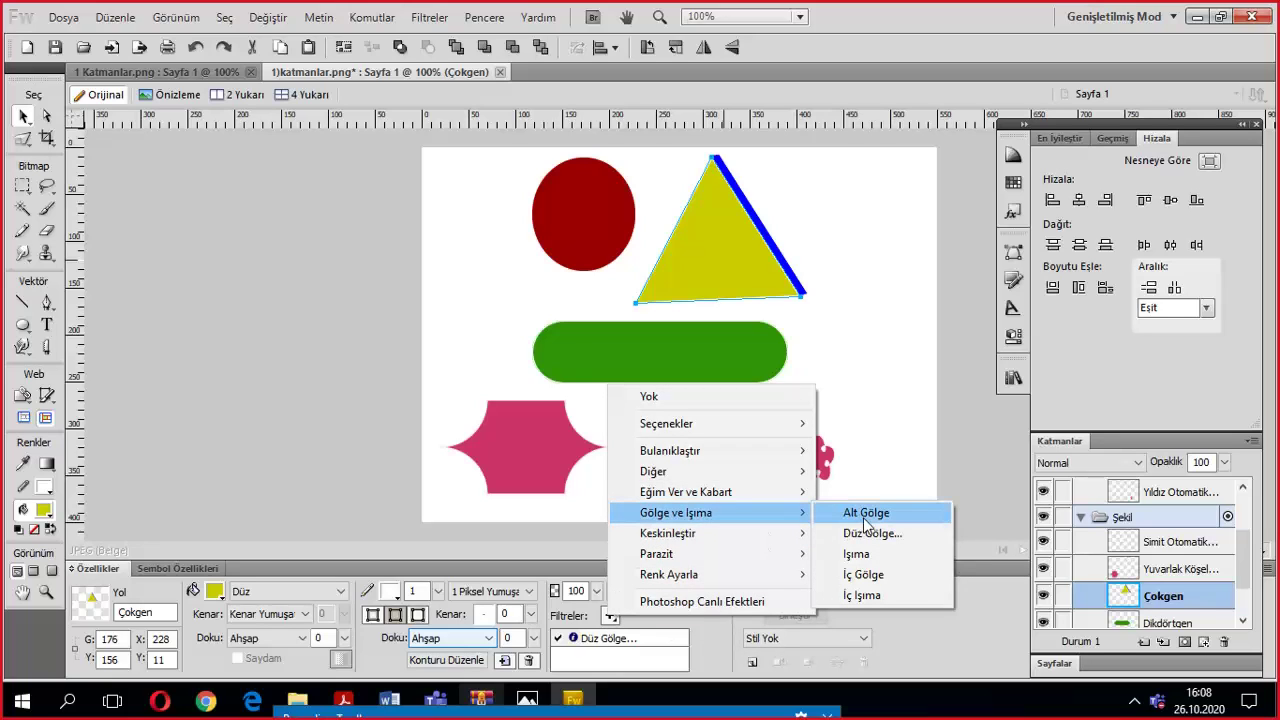
click(864, 576)
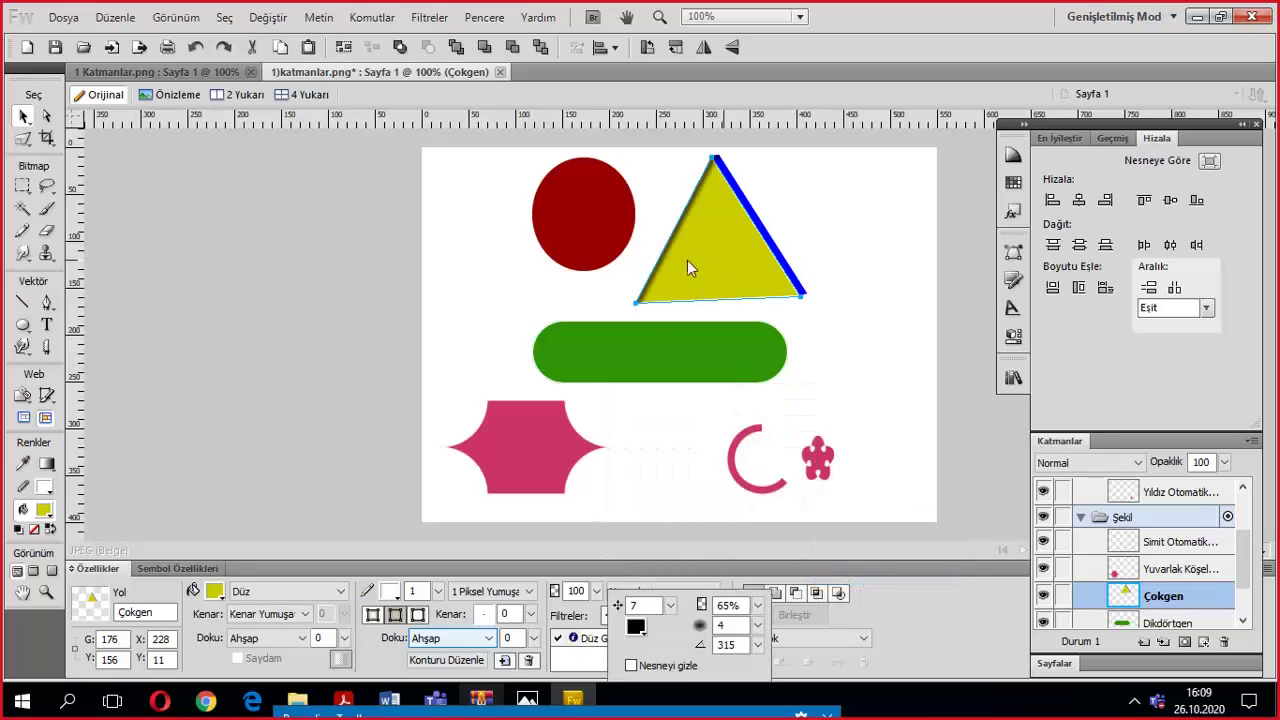
click(636, 627)
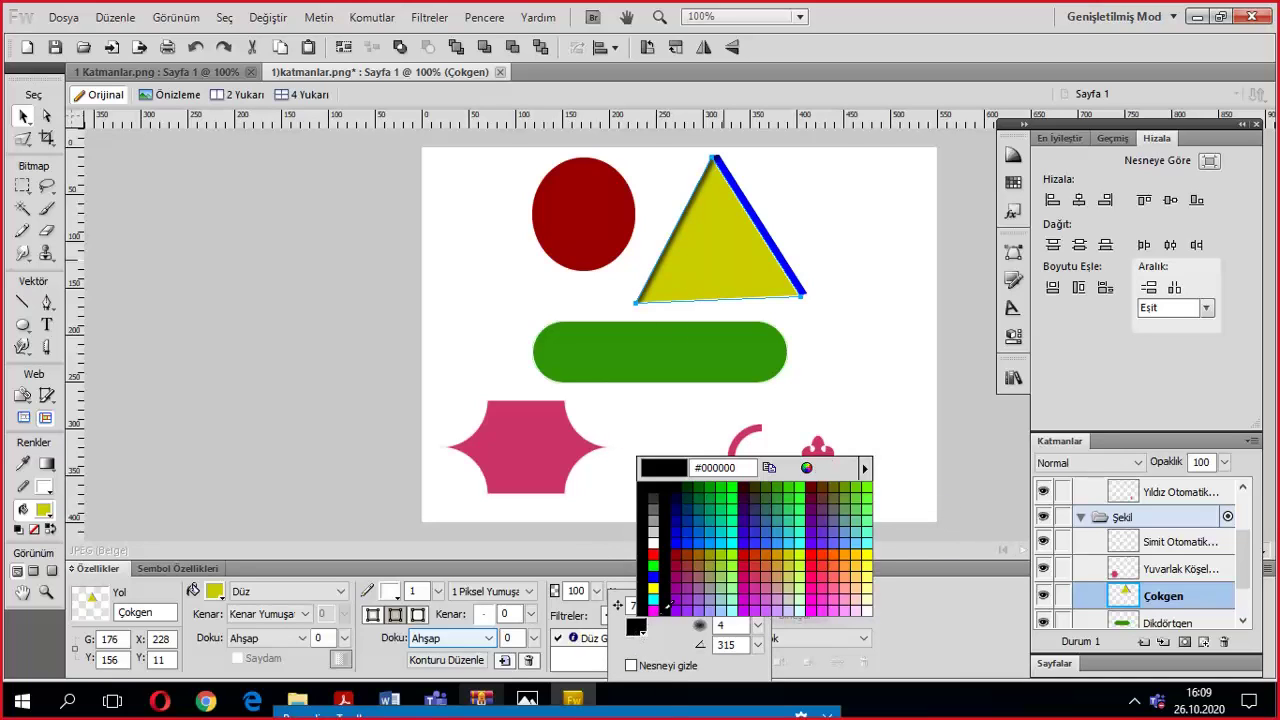
click(728, 531)
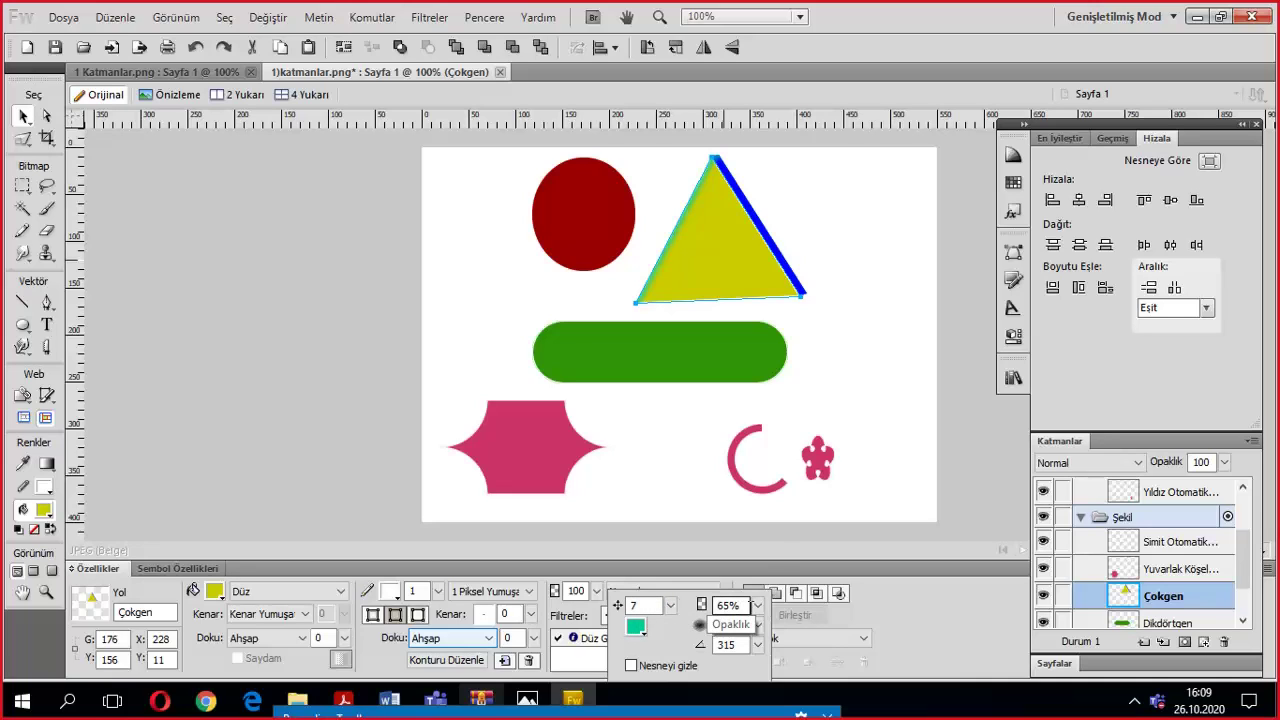
Set the inner shadow's opacity to 50% and its softness to 7, keeping the angle at 315.
drag(757, 605, 745, 718)
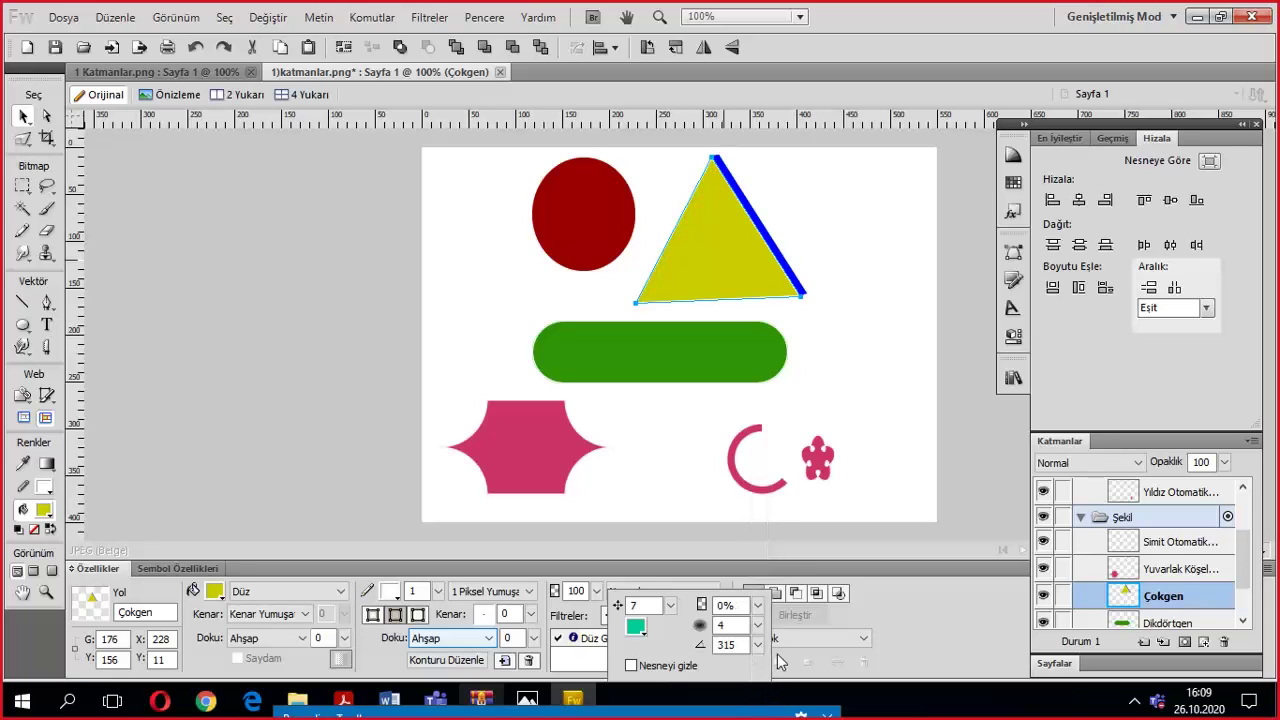
drag(757, 605, 770, 520)
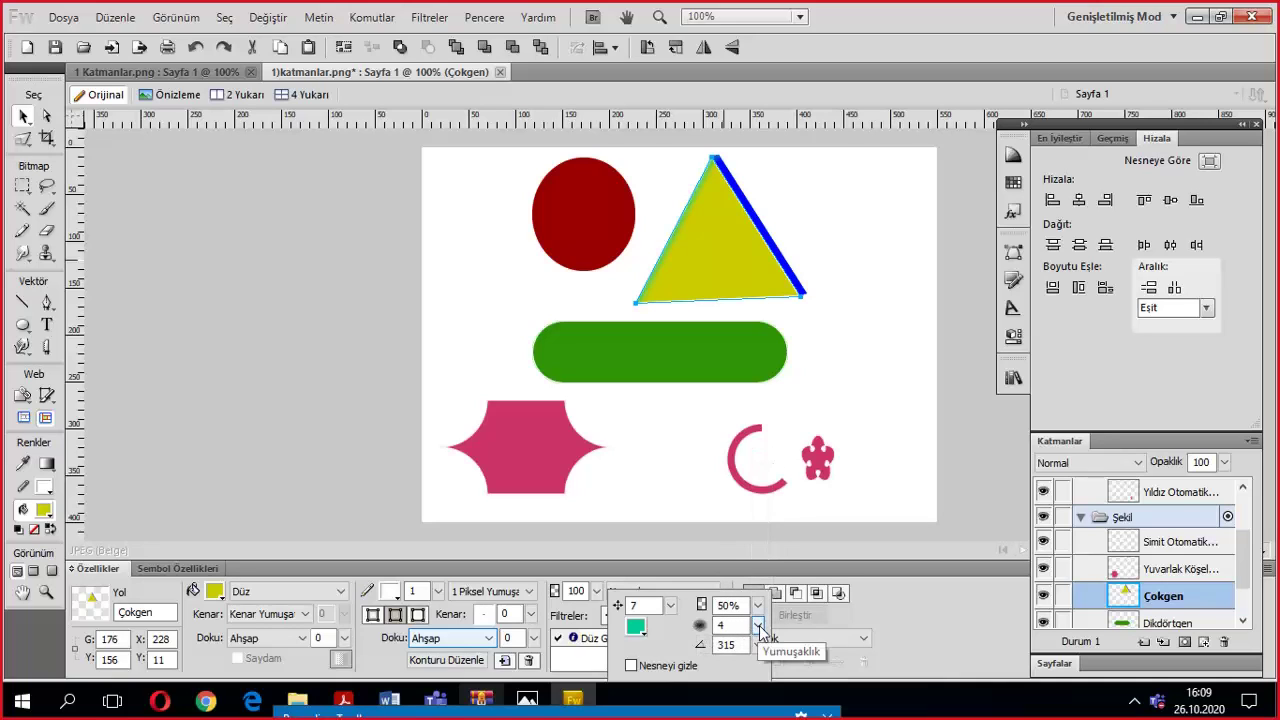
click(758, 627)
drag(760, 632, 760, 626)
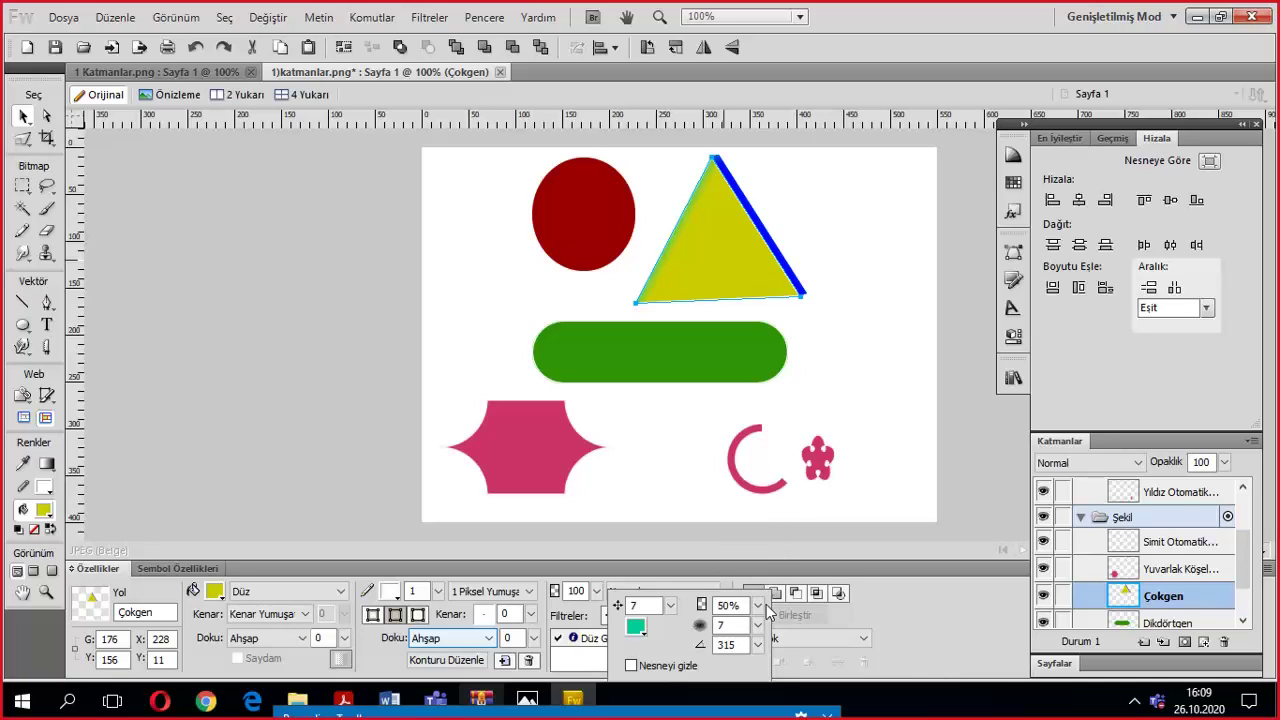
click(758, 646)
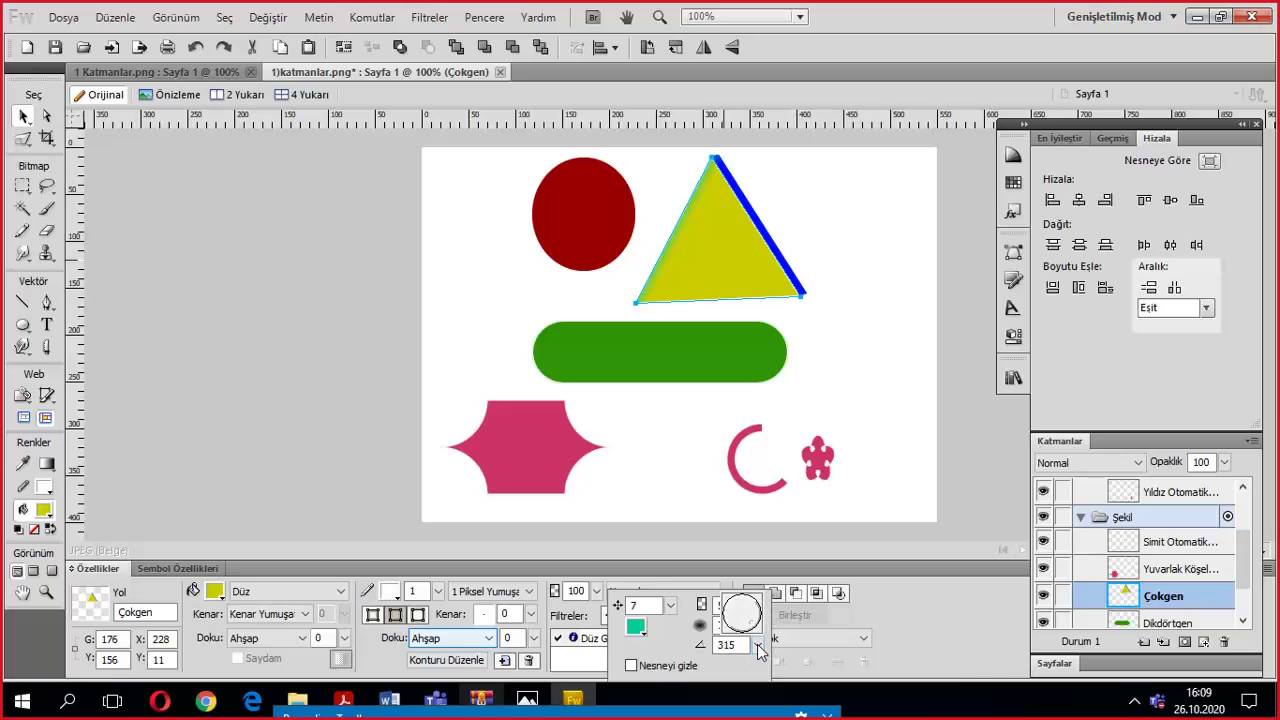
click(740, 662)
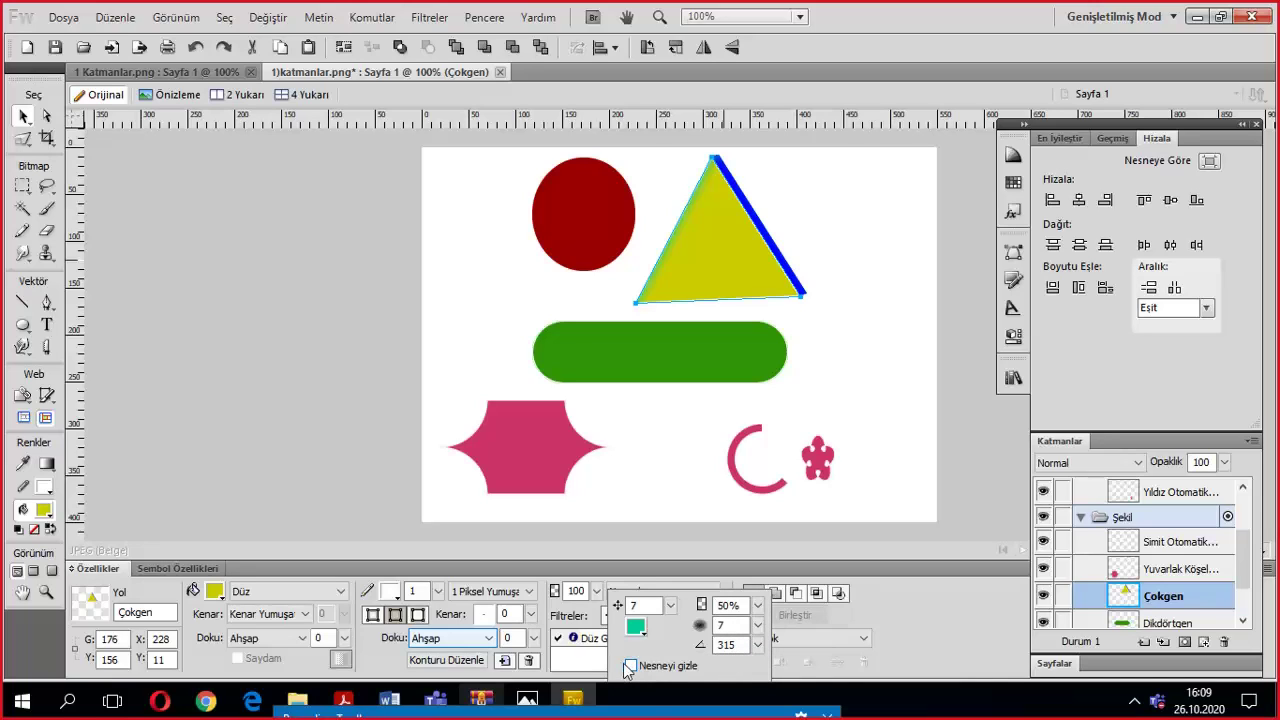
Try the inner shadow's Nesneyi gizle (hide object) option, switch it off again and close the filter settings.
click(632, 667)
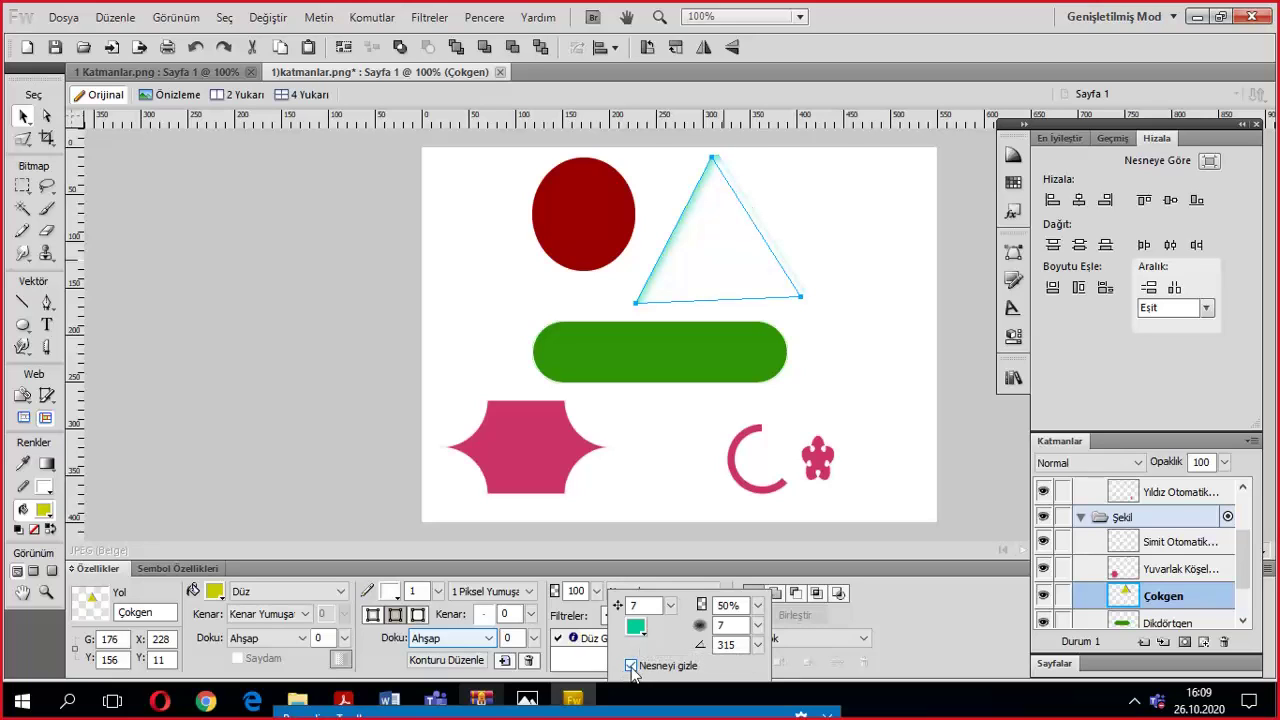
click(631, 667)
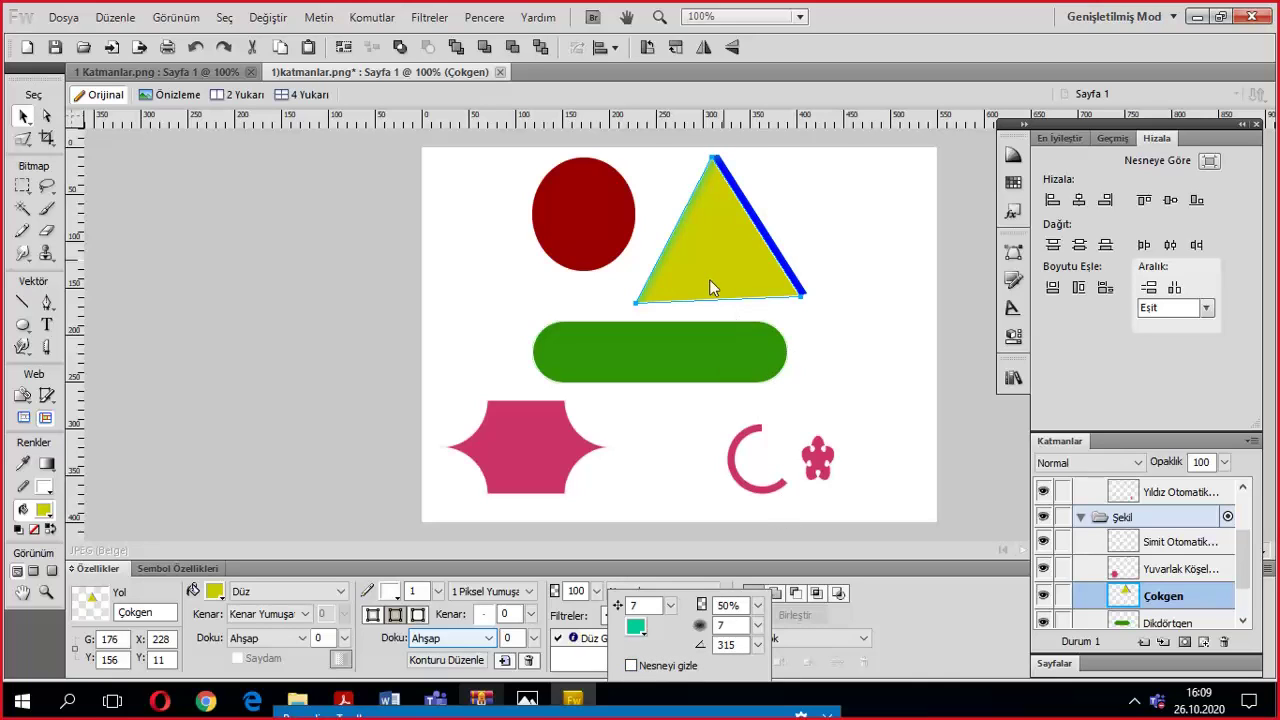
click(851, 376)
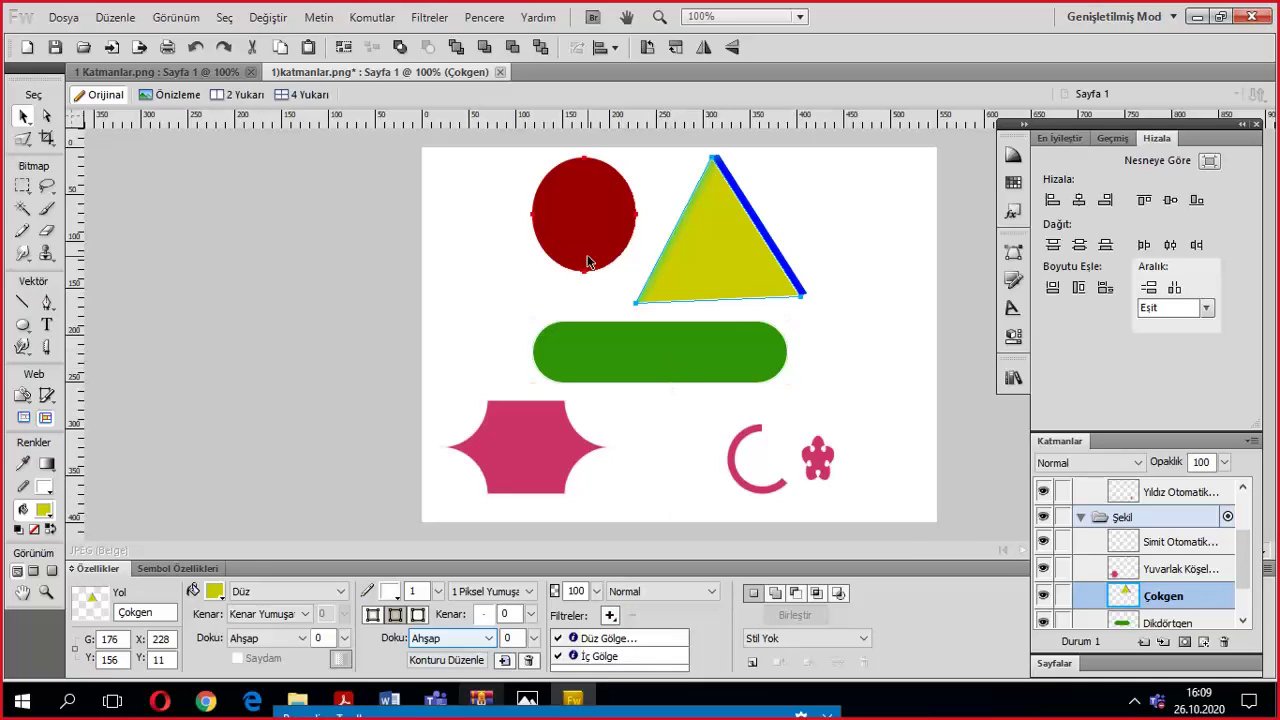
Try the Gözleme texture and the DNA texture on the red circle's fill.
click(575, 204)
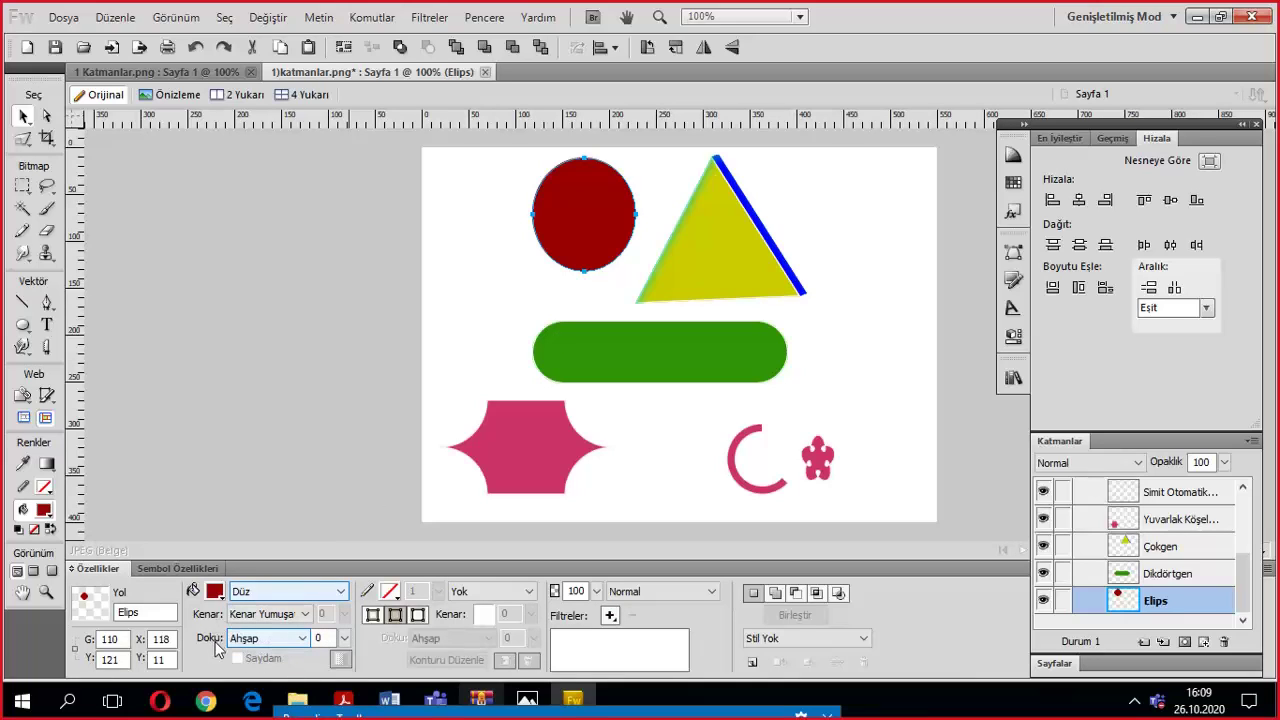
click(305, 643)
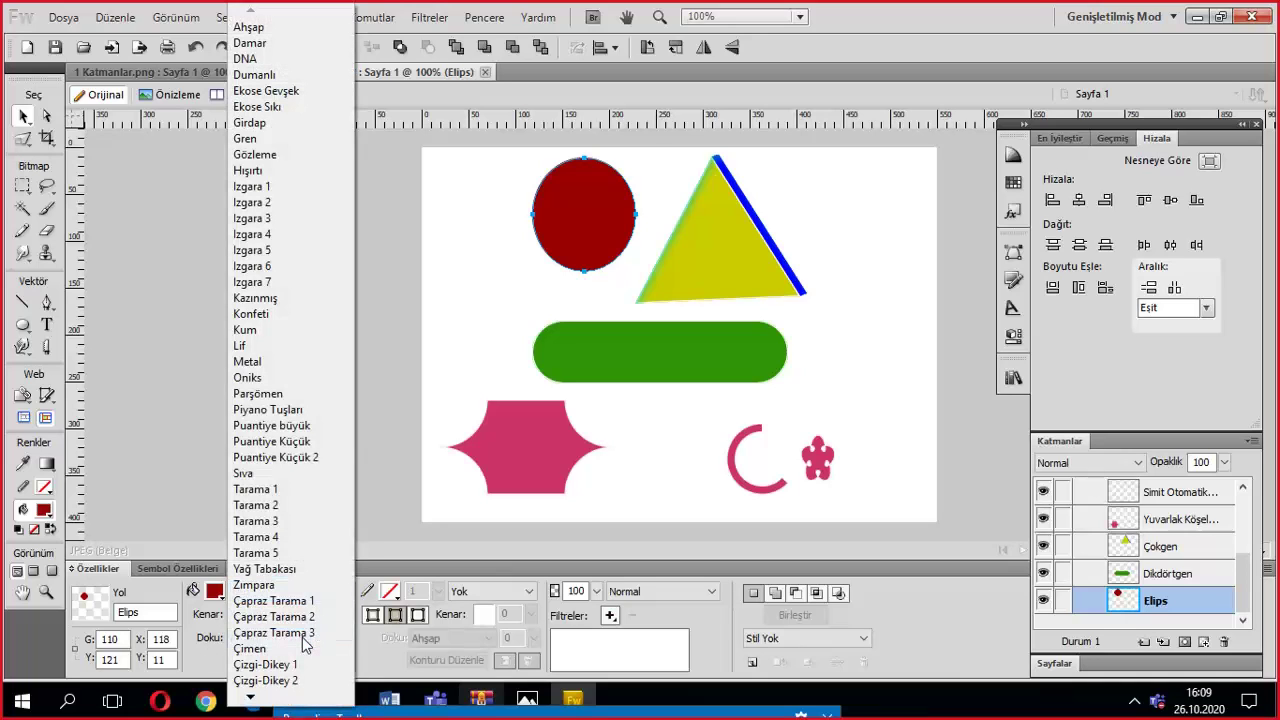
click(262, 155)
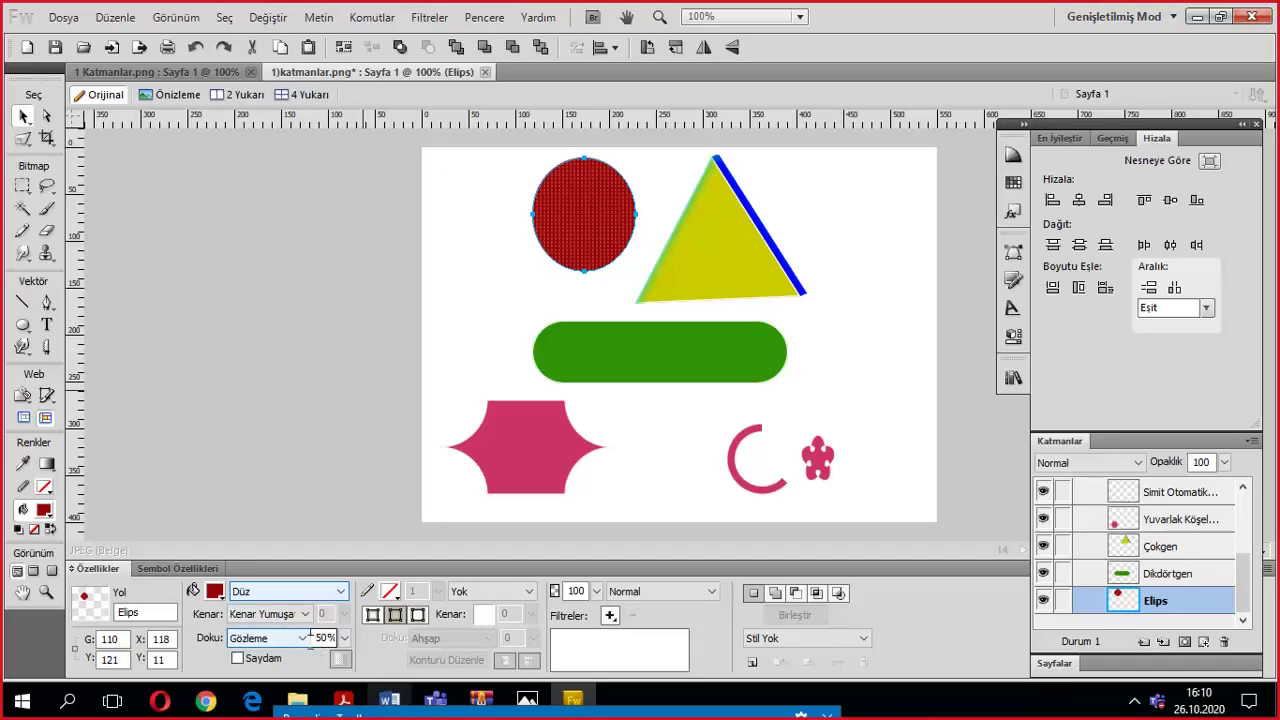
click(303, 638)
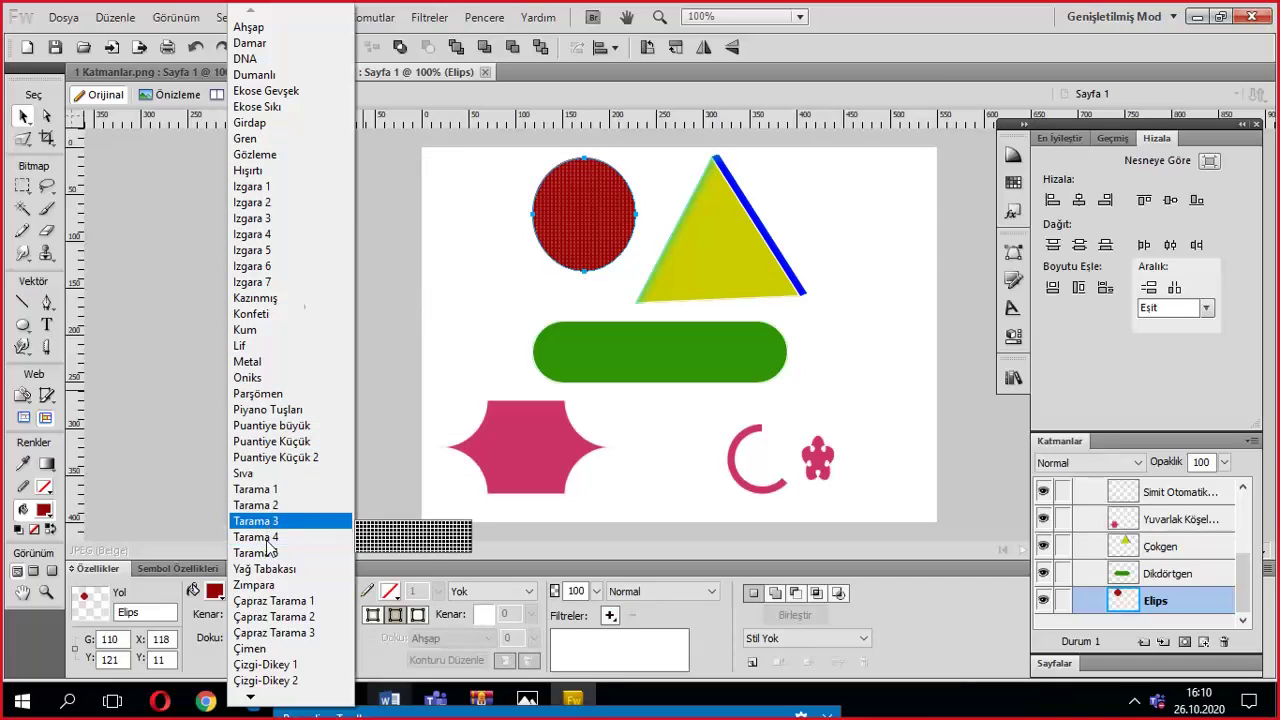
click(303, 64)
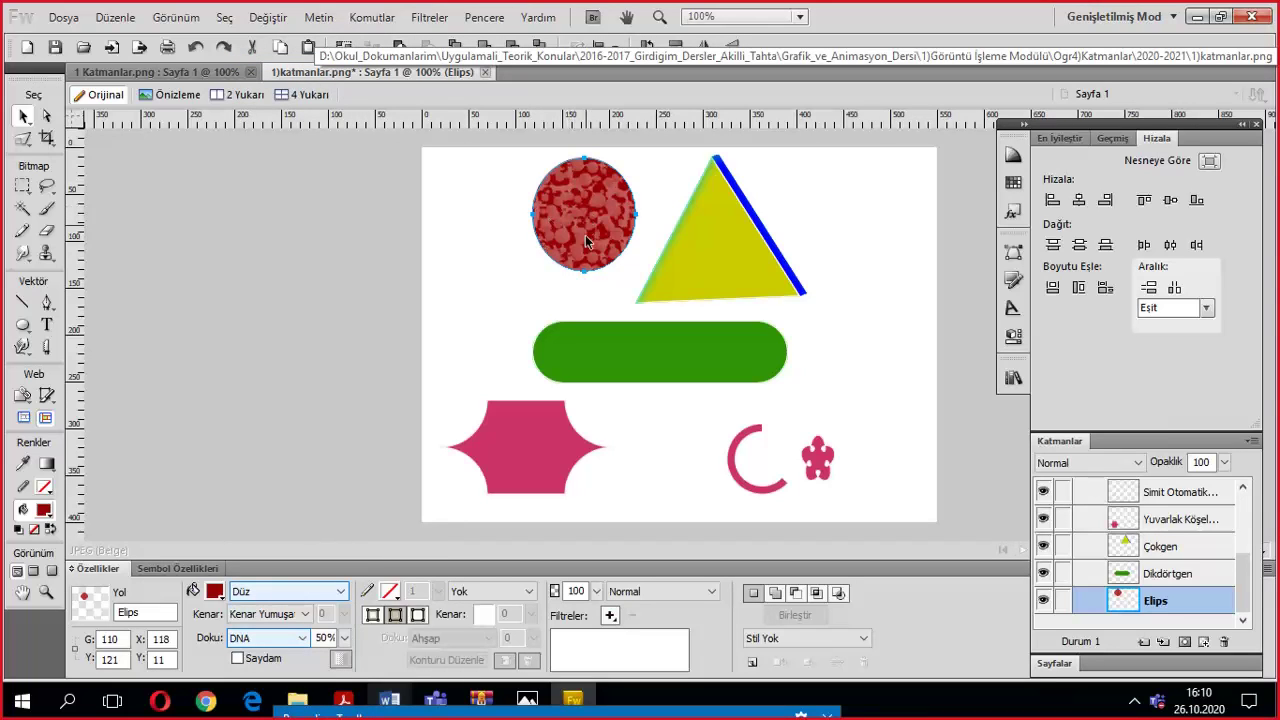
Set the red circle's fill texture to Damar.
click(302, 639)
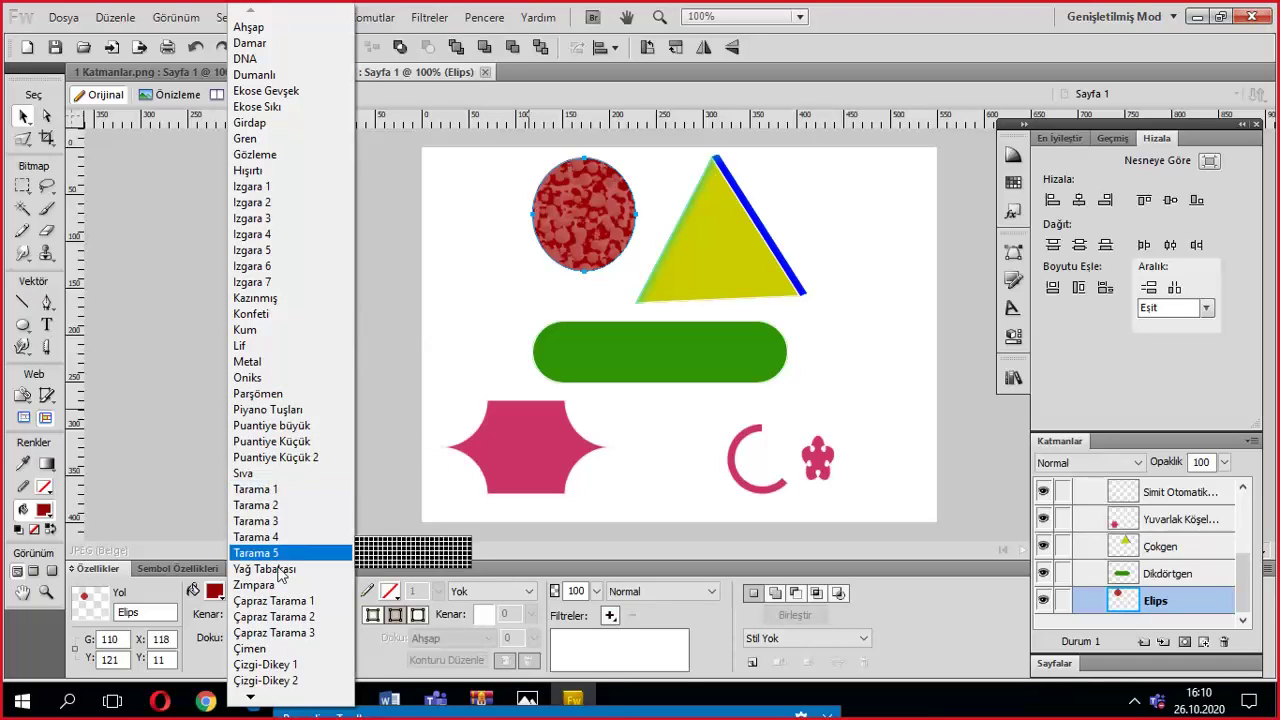
mouse_move(250, 698)
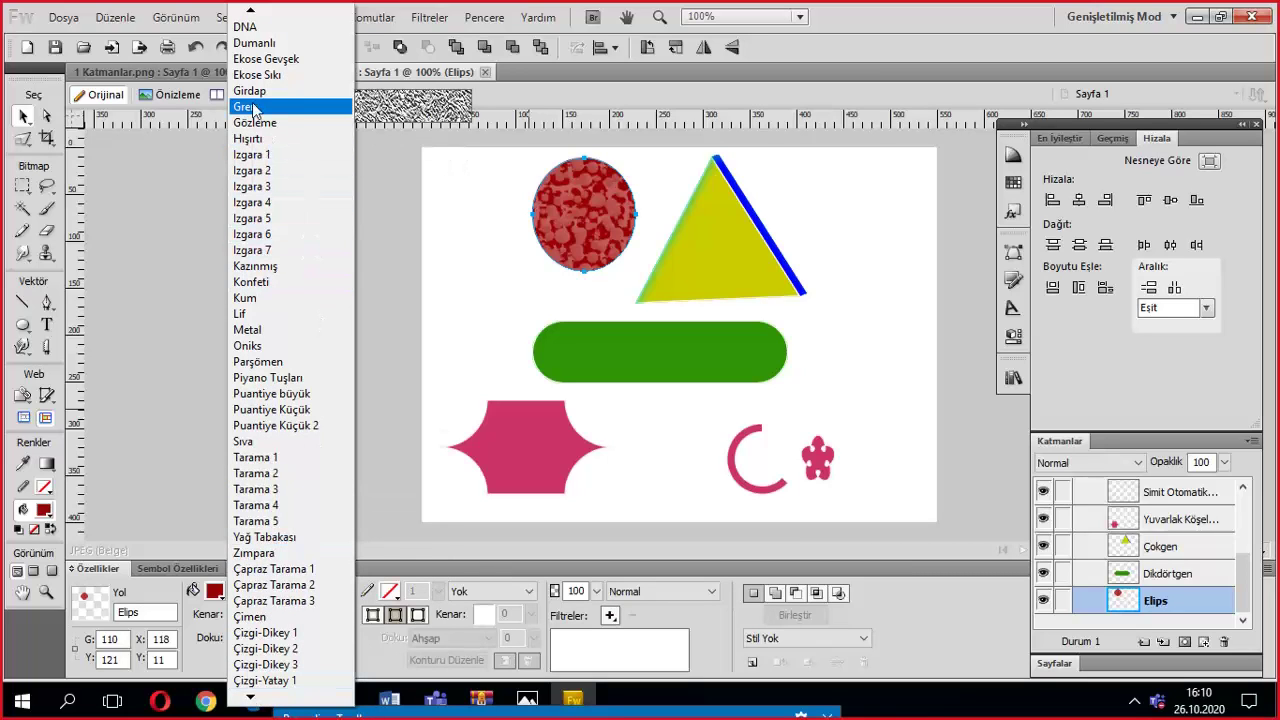
mouse_move(250, 9)
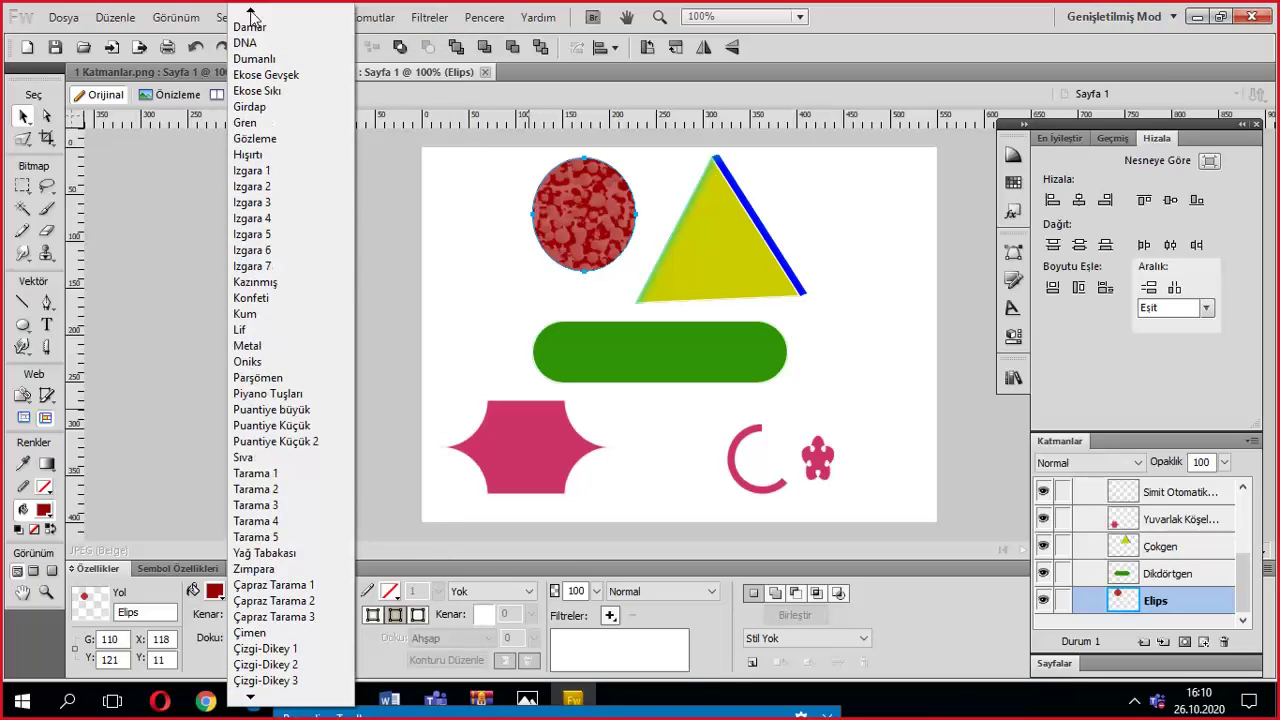
click(249, 43)
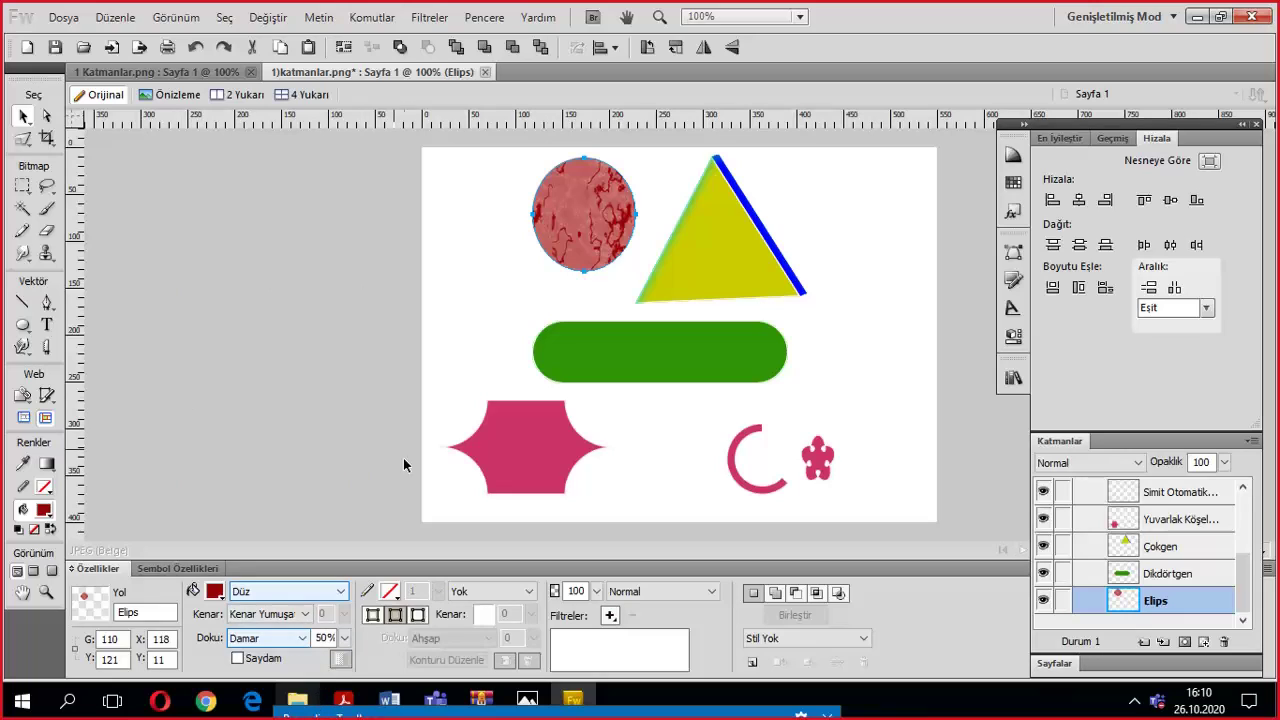
Try a texture amount of 0 on the red circle's fill, and set it to 24.
click(344, 638)
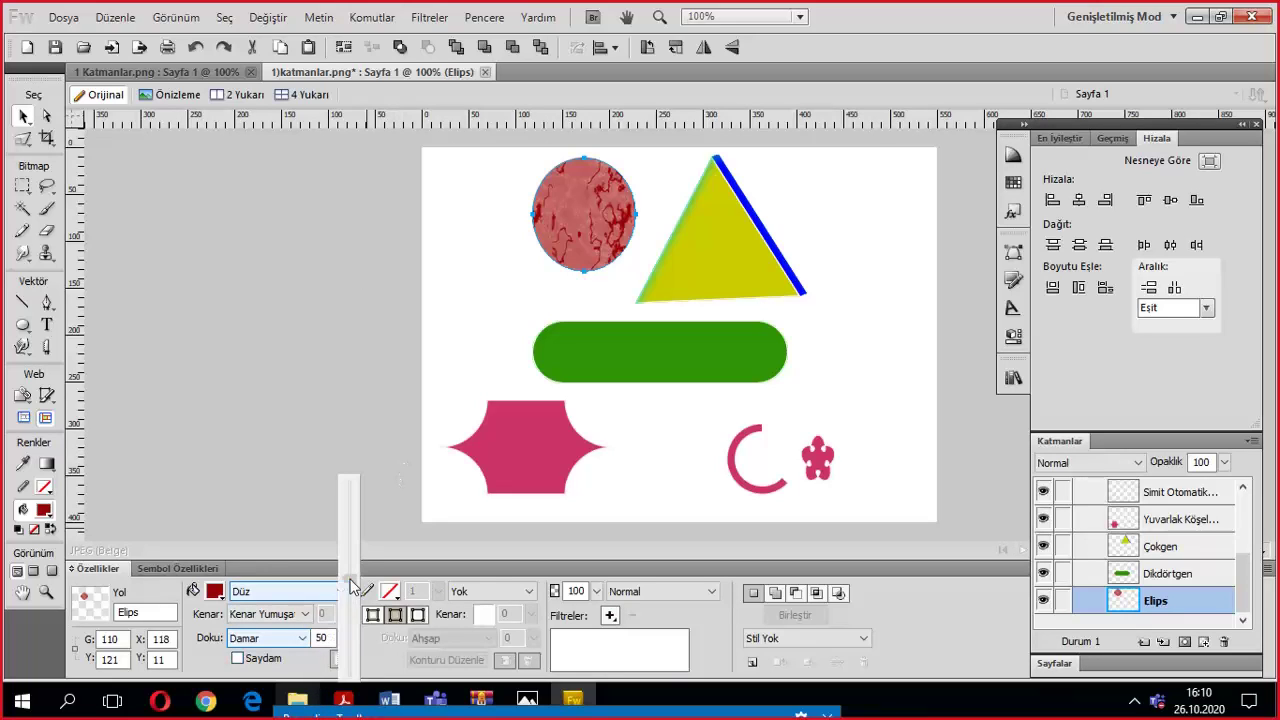
drag(351, 586, 350, 697)
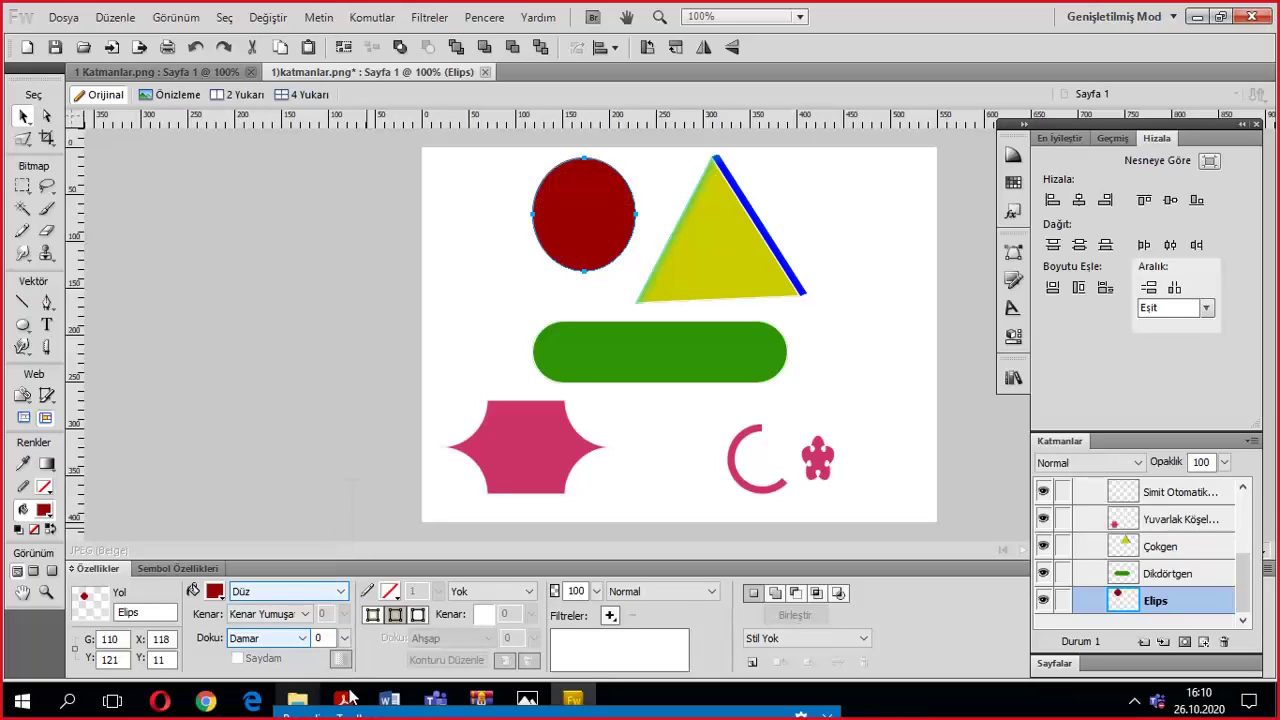
click(344, 638)
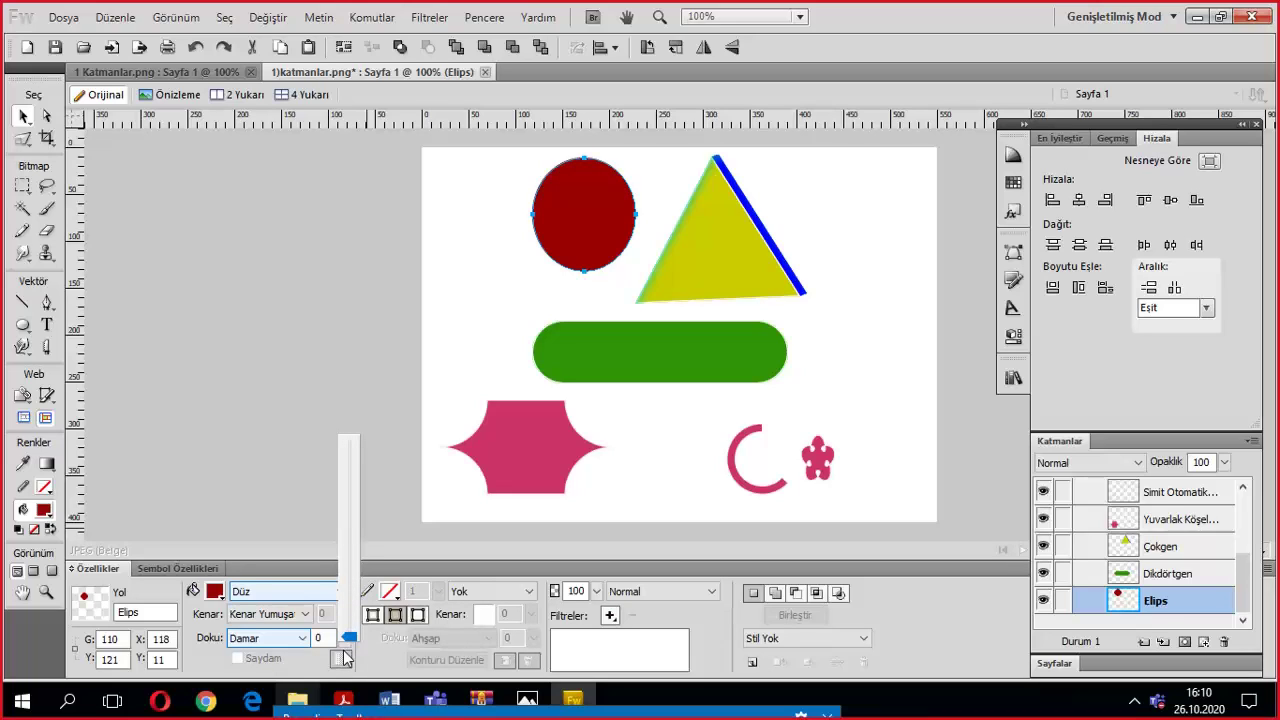
drag(348, 640, 362, 614)
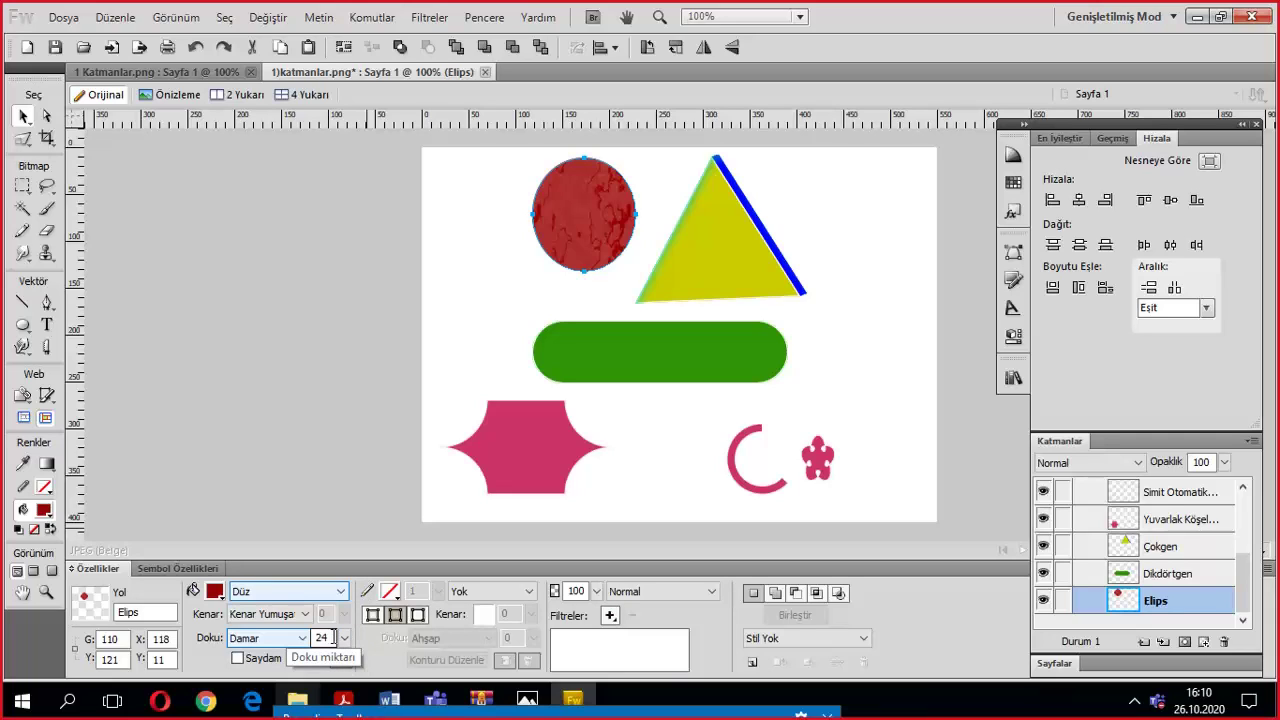
Set the texture amount of the red circle's fill to 38.
click(344, 638)
drag(350, 636, 368, 612)
click(344, 638)
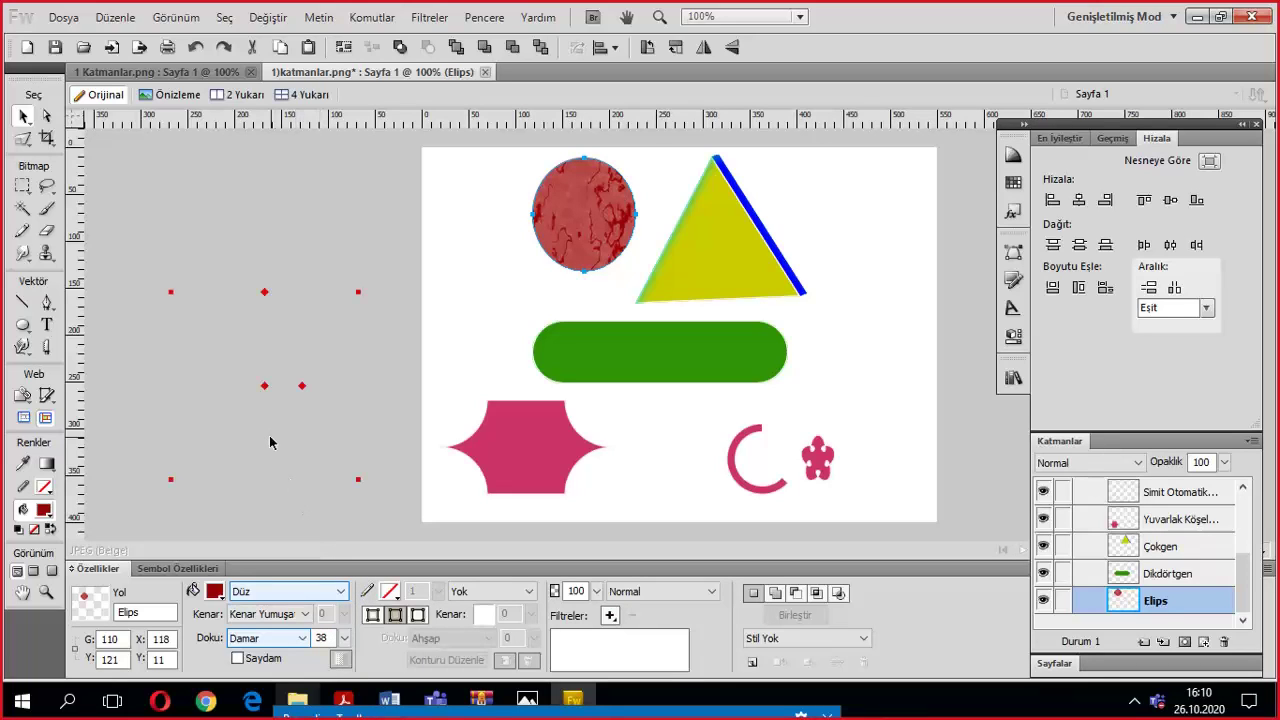
Give the circle a red stroke and apply the Sıva texture to that stroke.
click(390, 591)
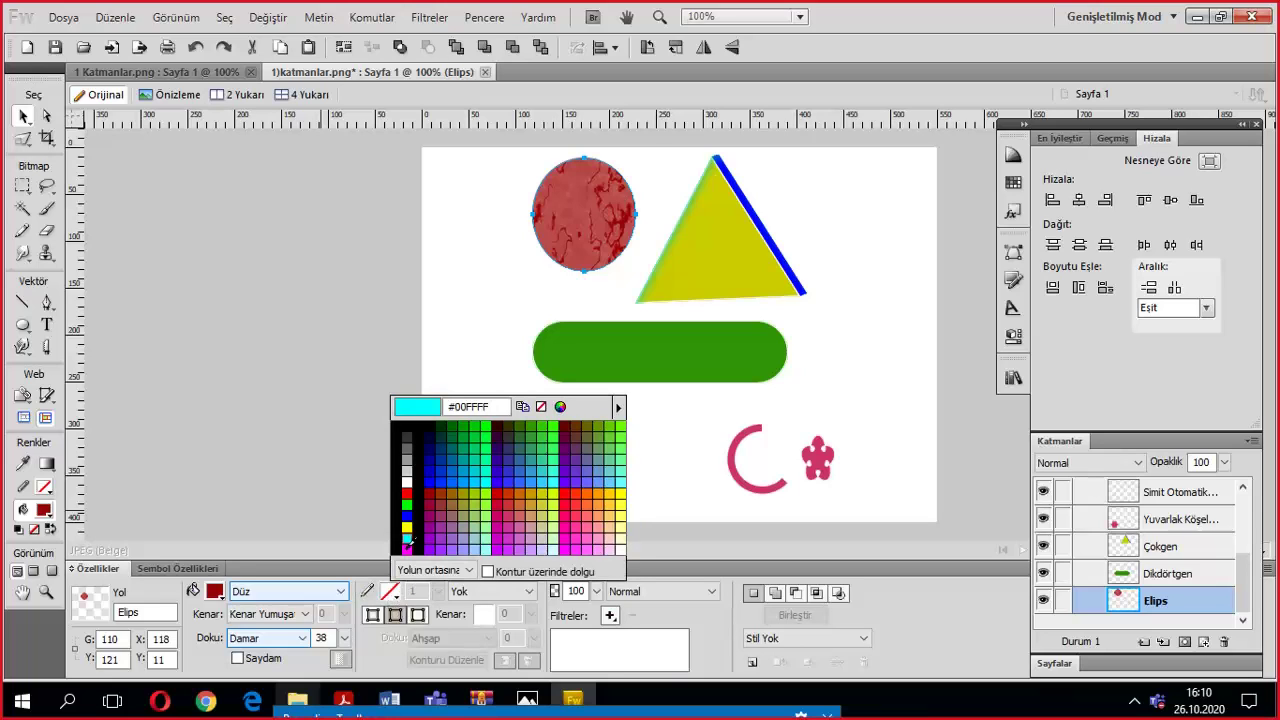
click(406, 493)
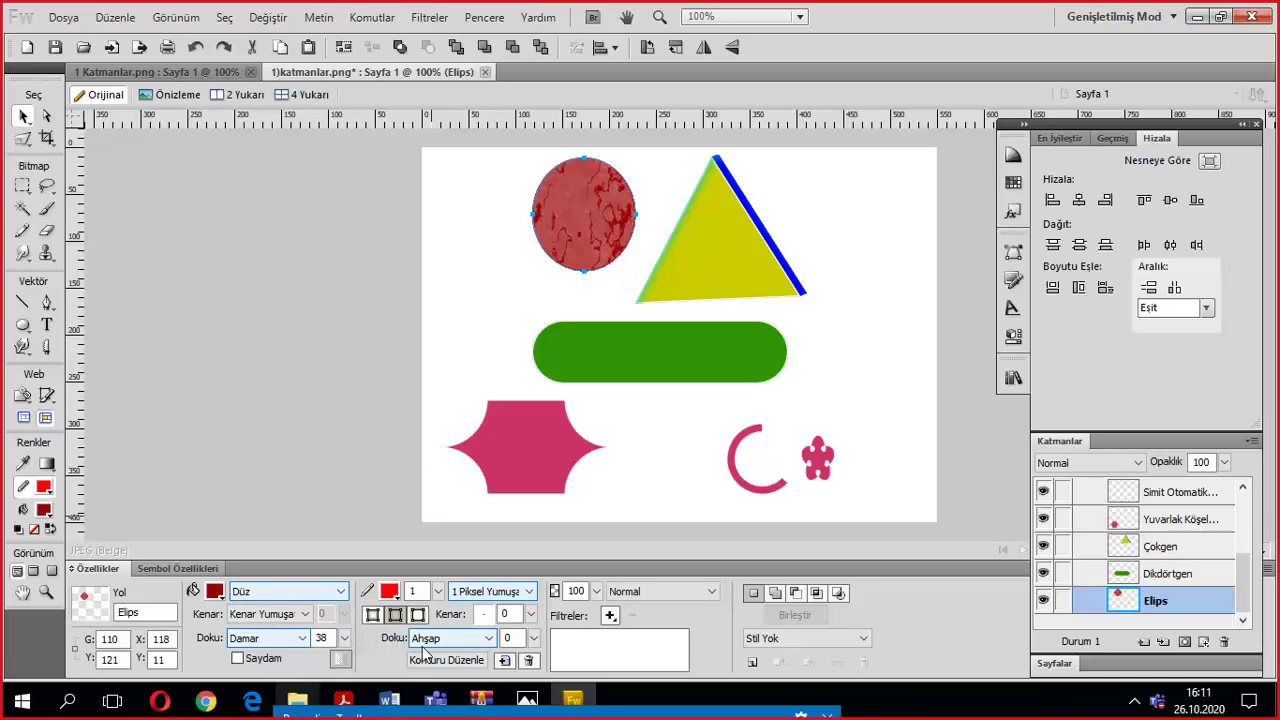
click(488, 638)
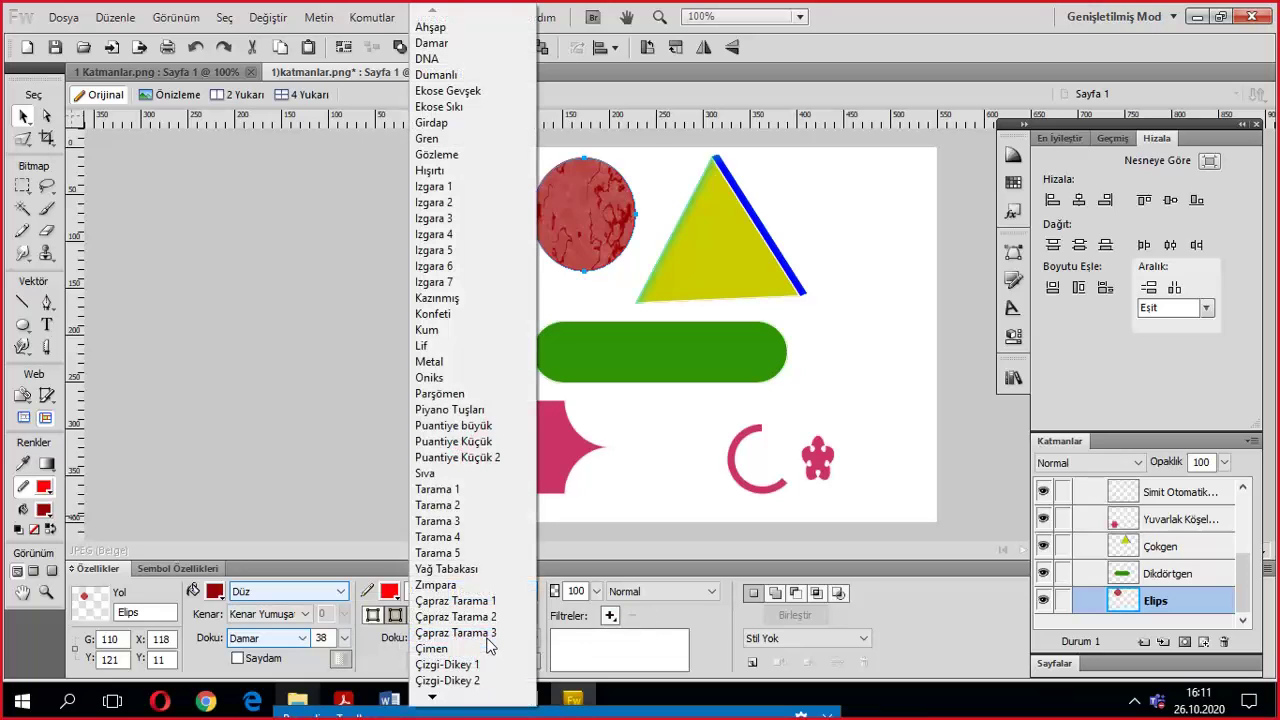
click(442, 476)
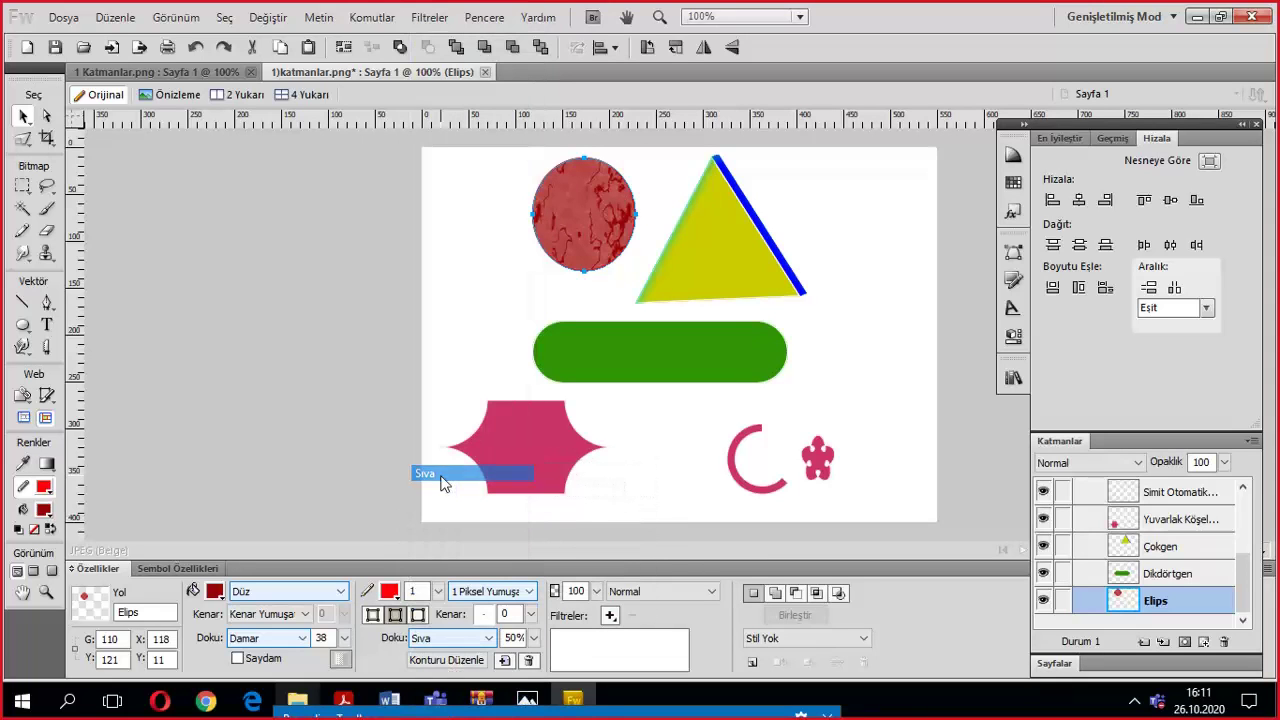
Try a stroke width of 5 on the red circle, and set it to 2.
click(438, 592)
drag(440, 597, 446, 545)
drag(438, 592, 457, 644)
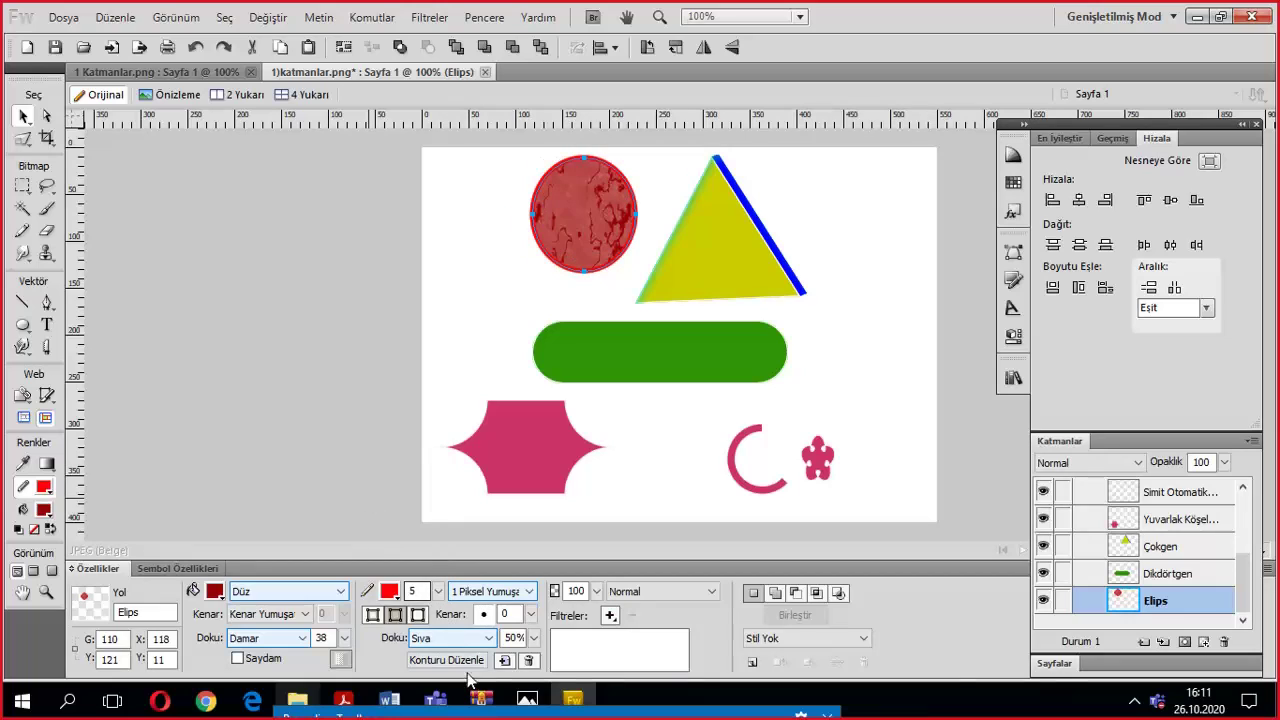
click(351, 380)
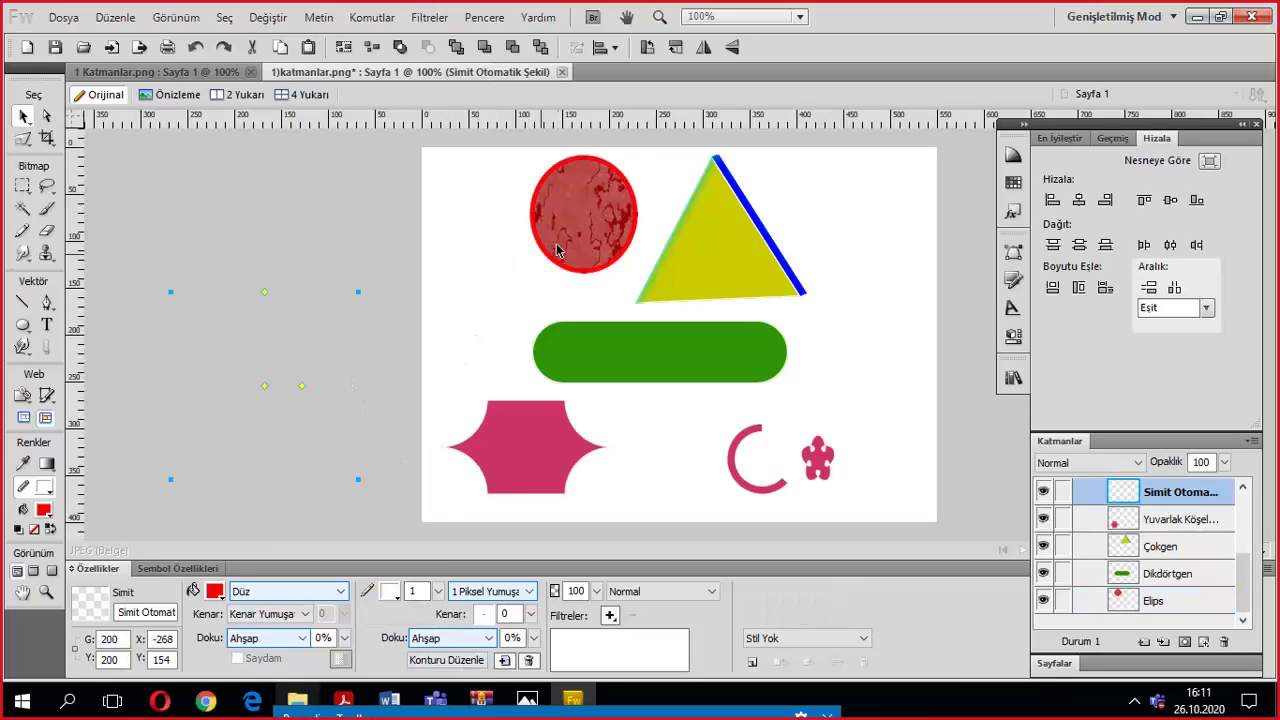
drag(551, 268, 551, 266)
drag(437, 591, 448, 600)
Try the Çapraz Tarama 3 texture on the circle's stroke, and set the stroke texture to DNA.
click(470, 637)
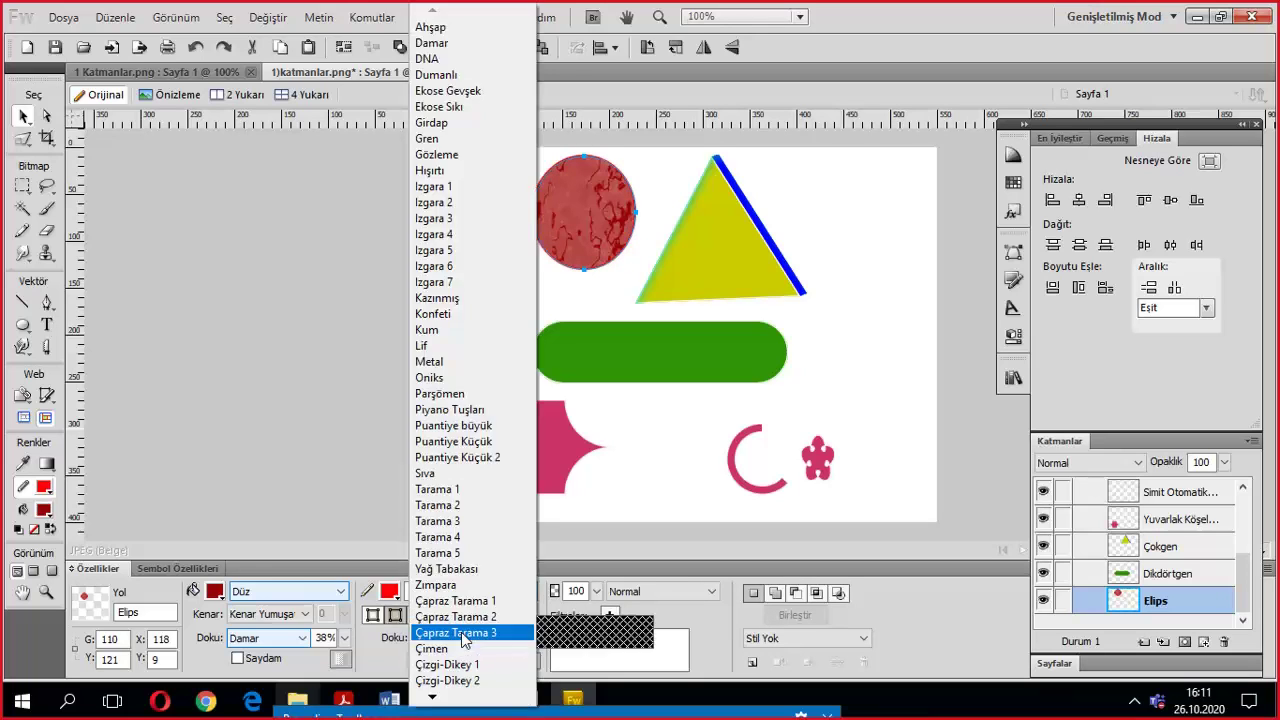
click(470, 632)
click(476, 640)
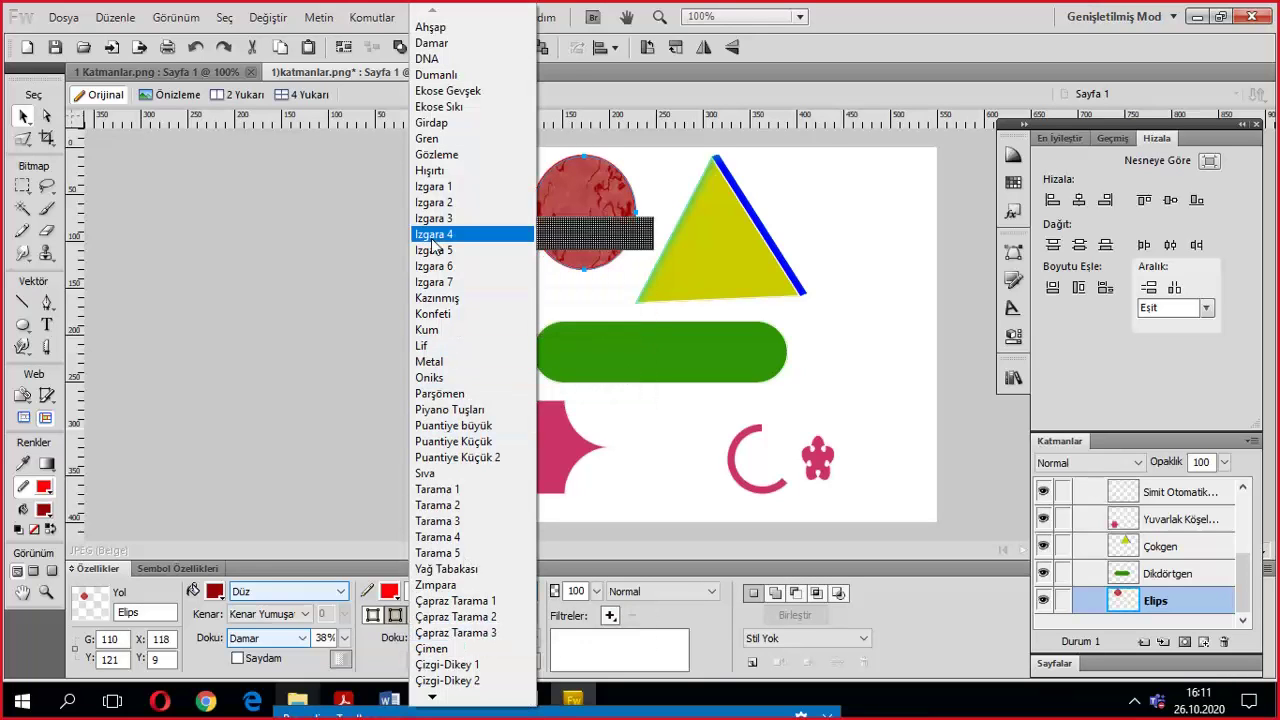
click(425, 59)
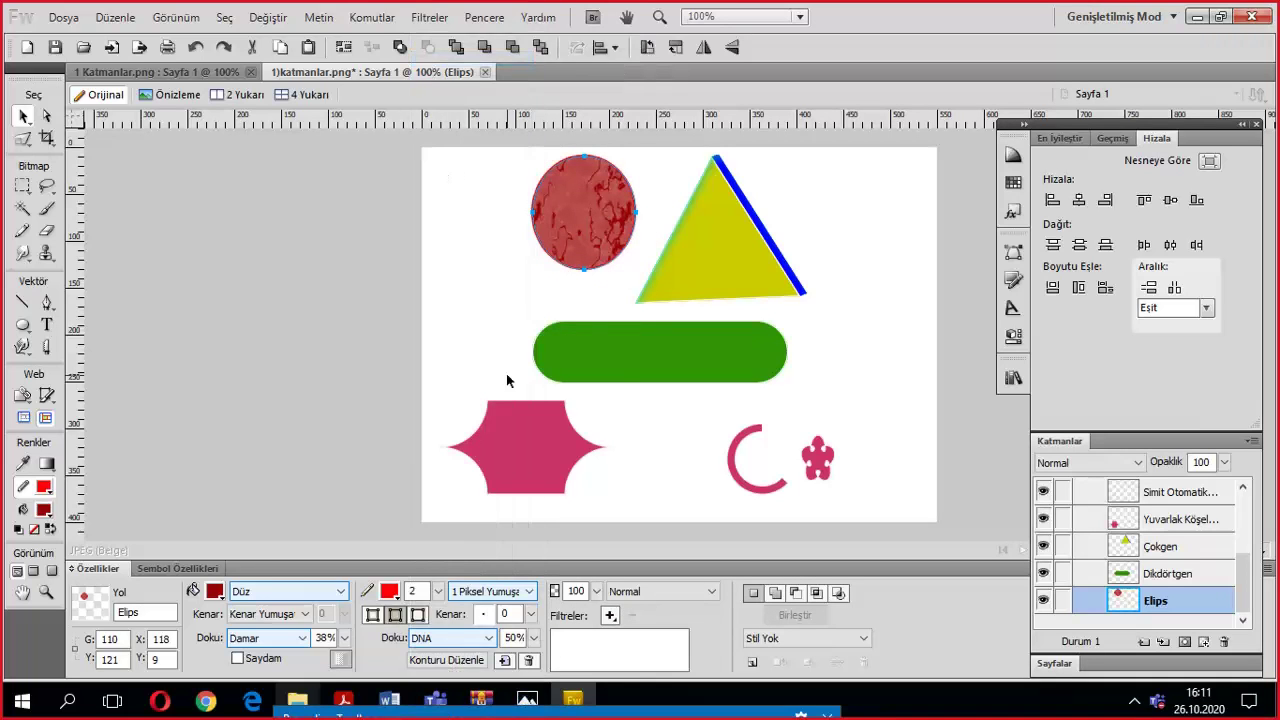
click(597, 294)
click(526, 234)
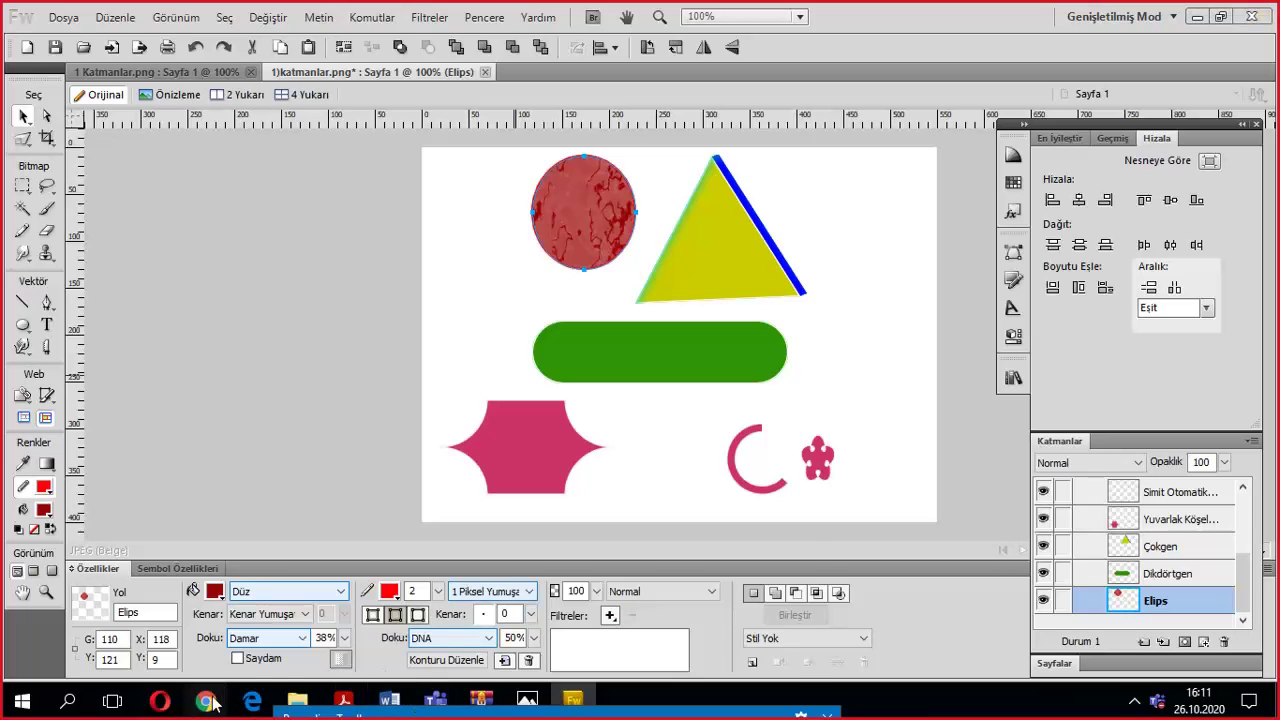
Switch to WhatsApp Web in the browser to check the class group chat, and return to Fireworks.
mouse_move(205, 701)
click(75, 621)
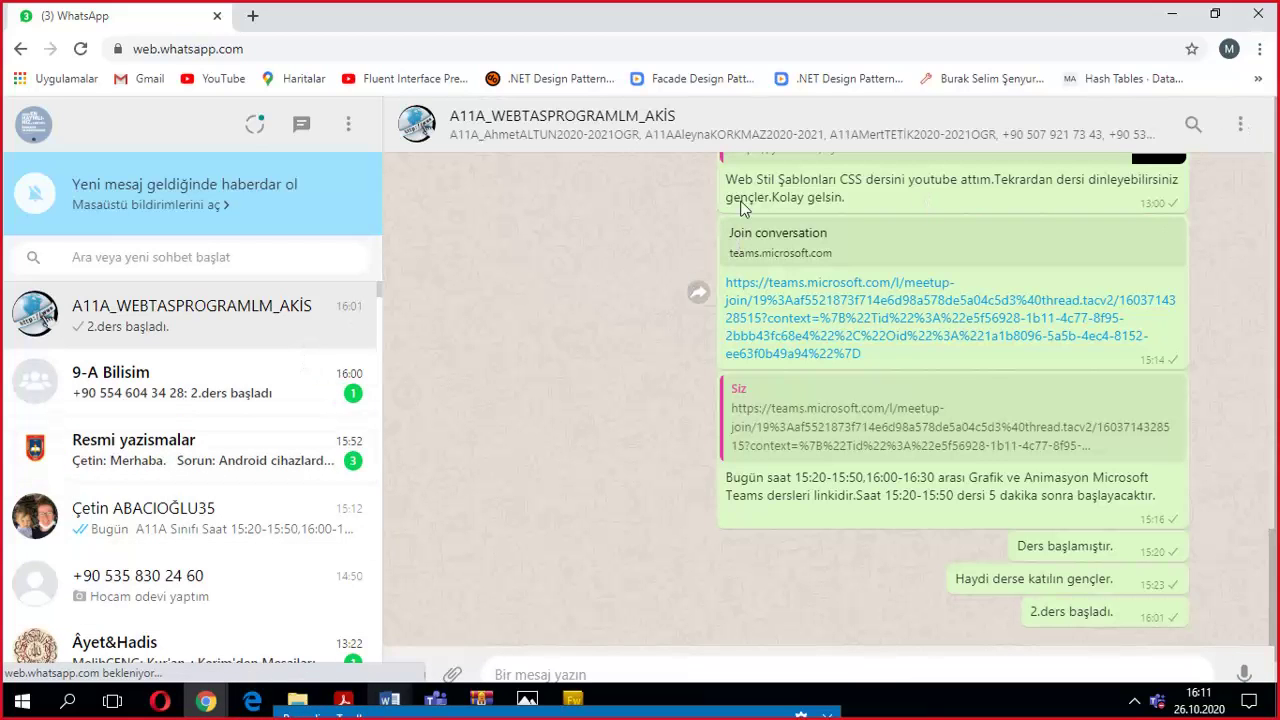
click(1170, 15)
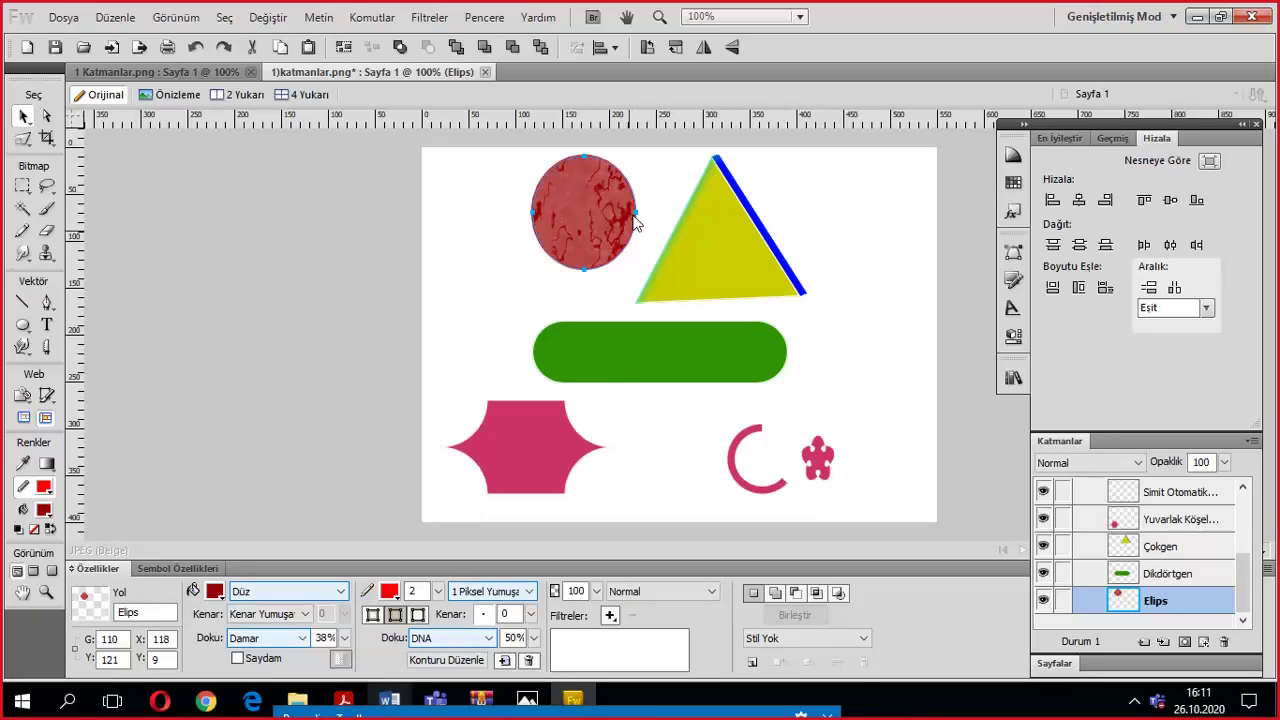
click(722, 274)
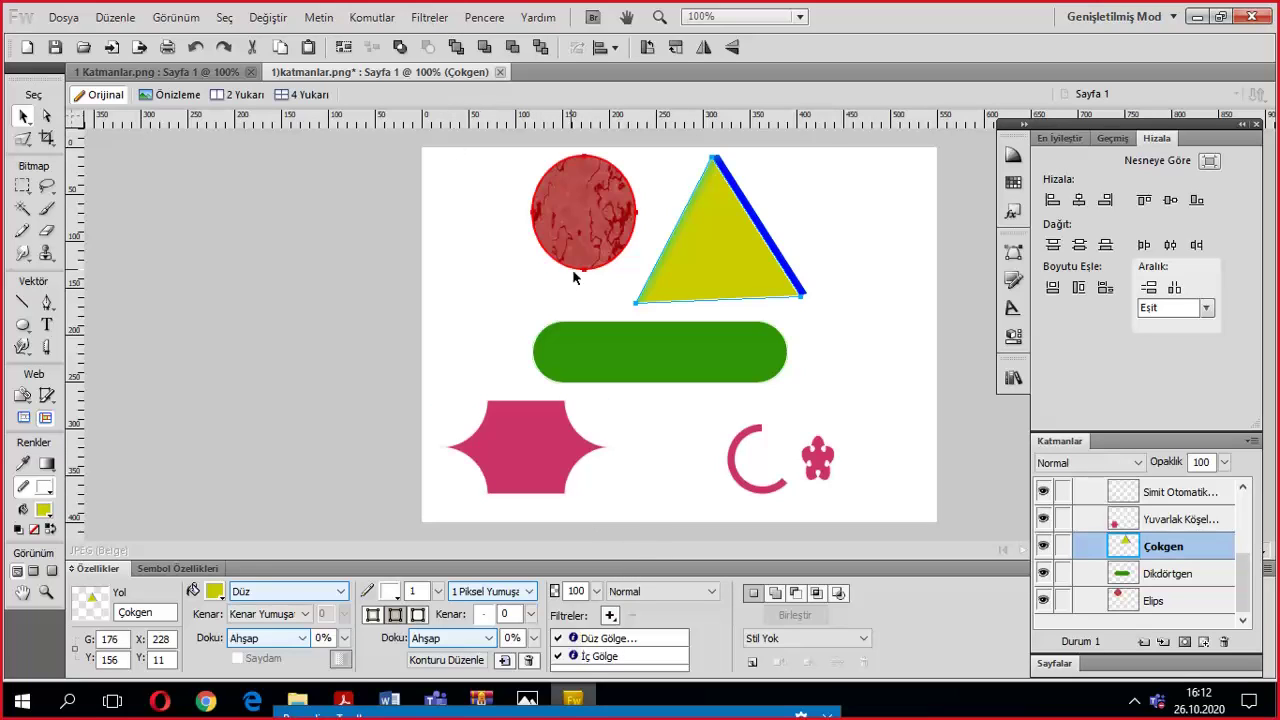
click(440, 22)
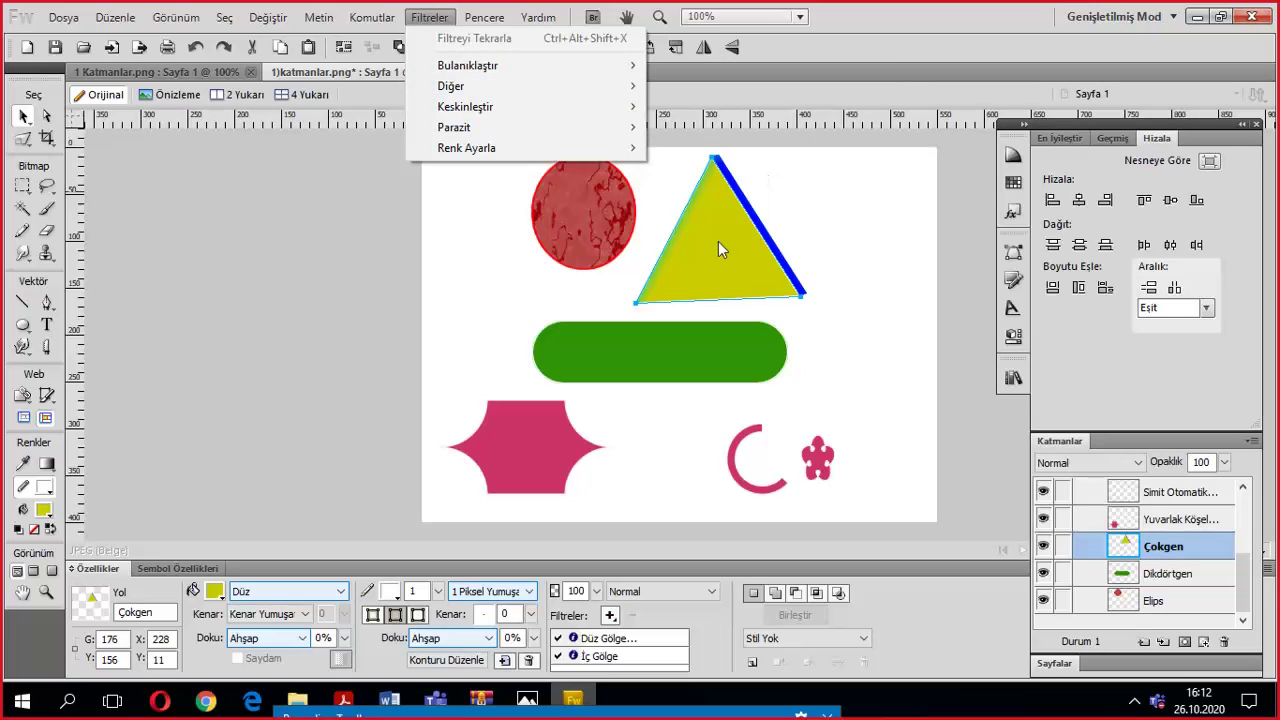
click(819, 228)
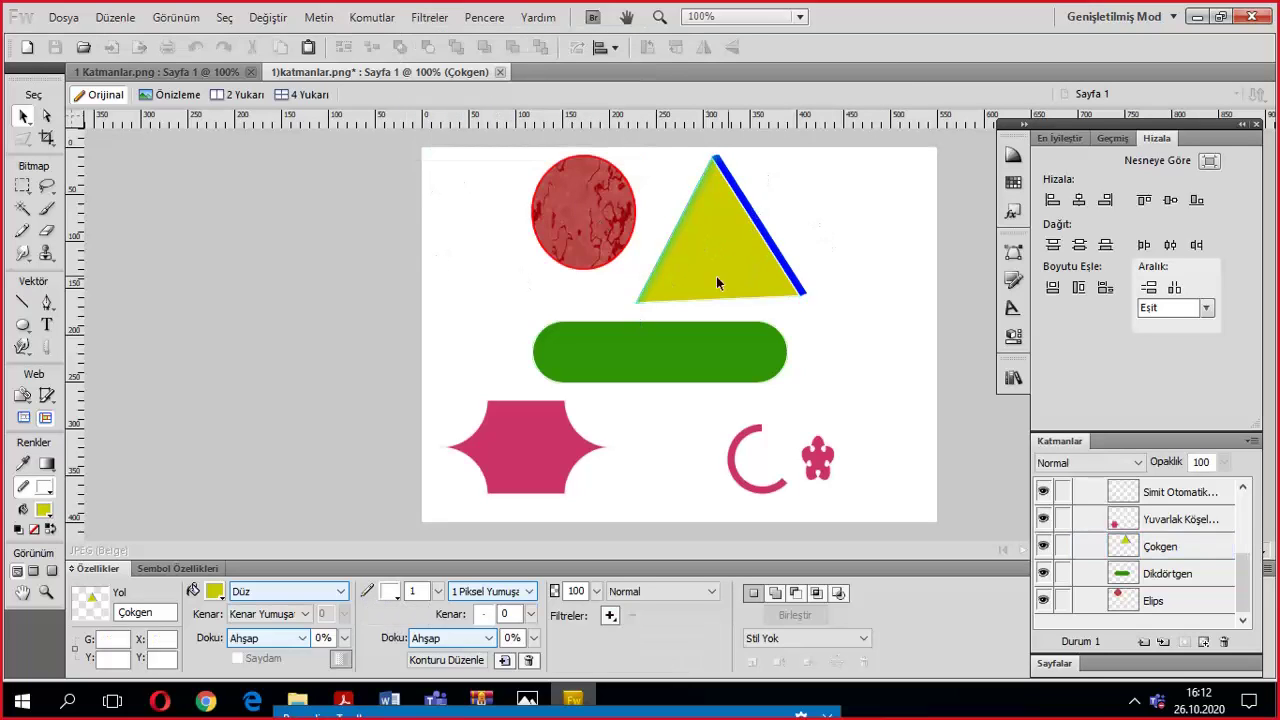
click(590, 390)
click(711, 278)
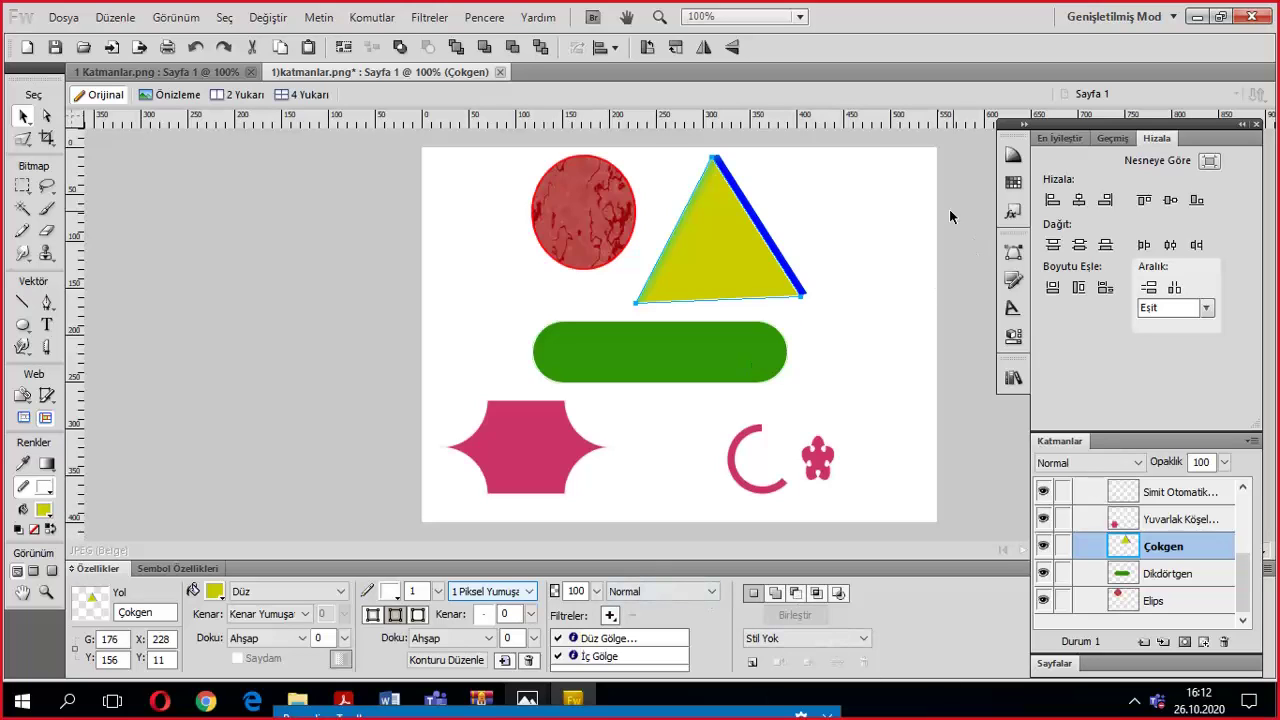
click(876, 290)
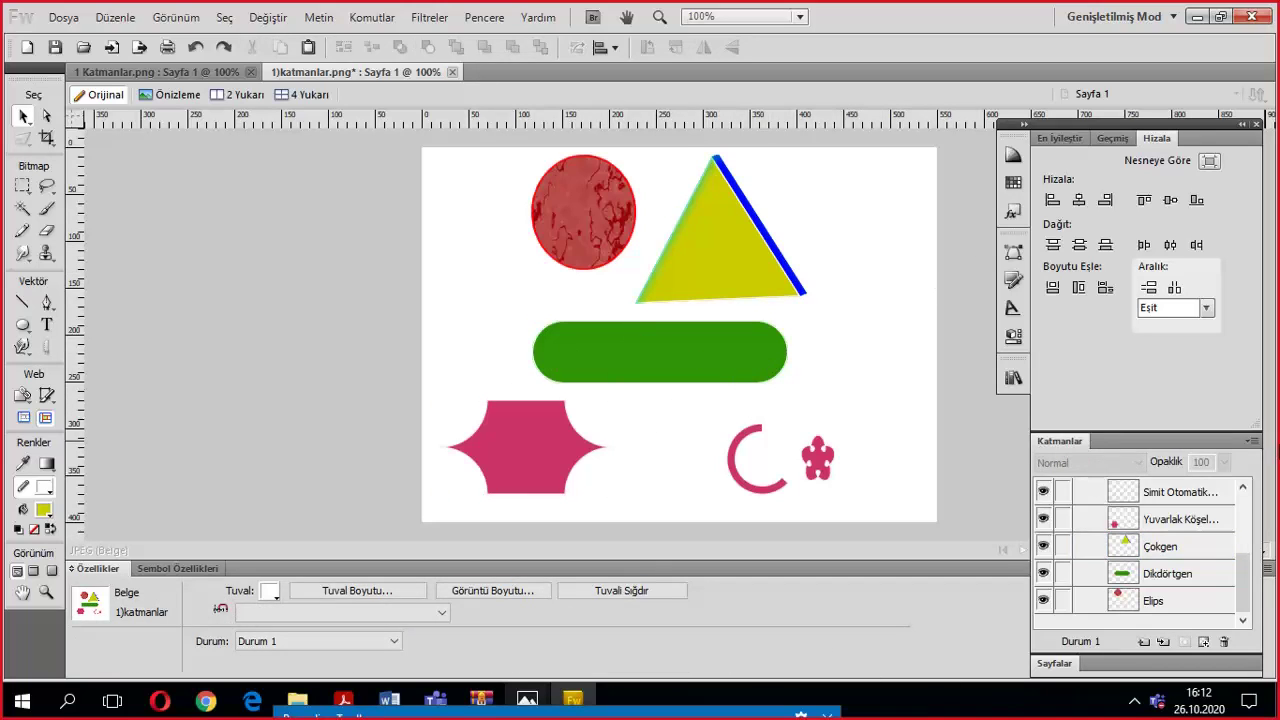
Move the green rounded rectangle and the red circle onto the triangle, placing the circle at about X 275, Y 36.
drag(1247, 590, 1260, 545)
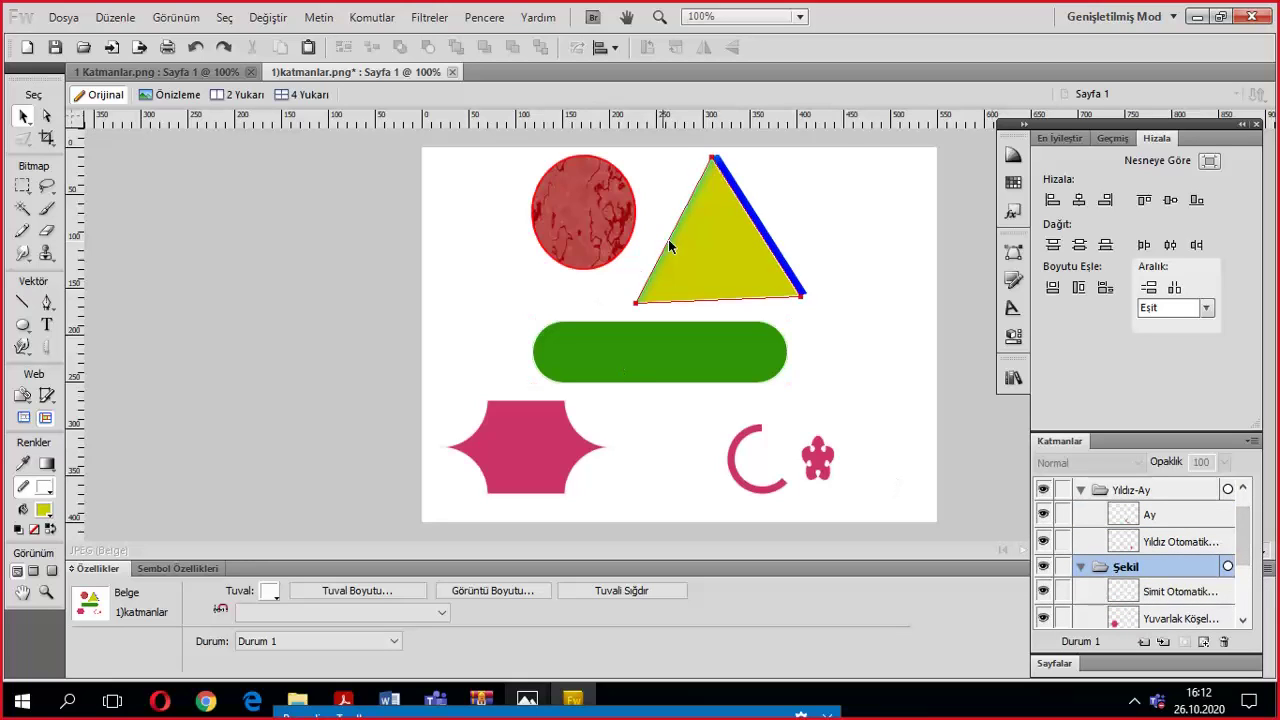
drag(688, 347, 760, 250)
drag(565, 216, 716, 240)
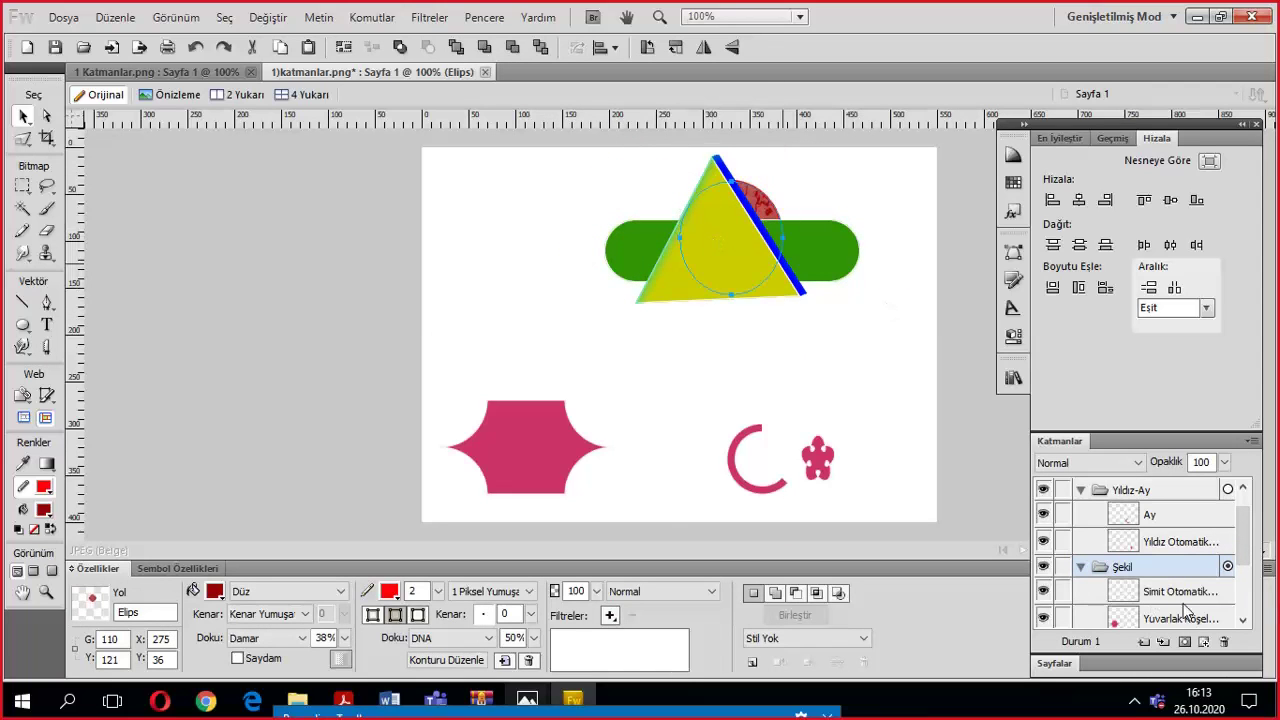
Delete the pink shape with concave corners from the Şekil layer.
scroll(1188, 598, down, 2)
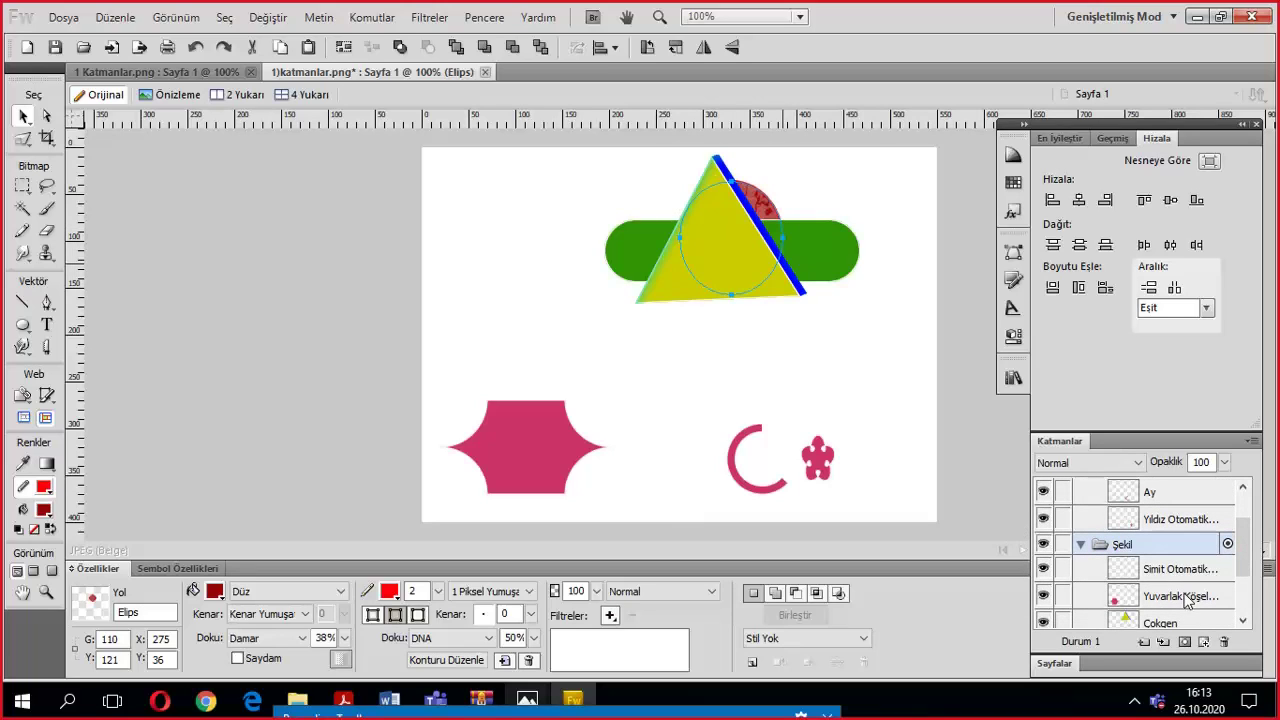
click(1148, 570)
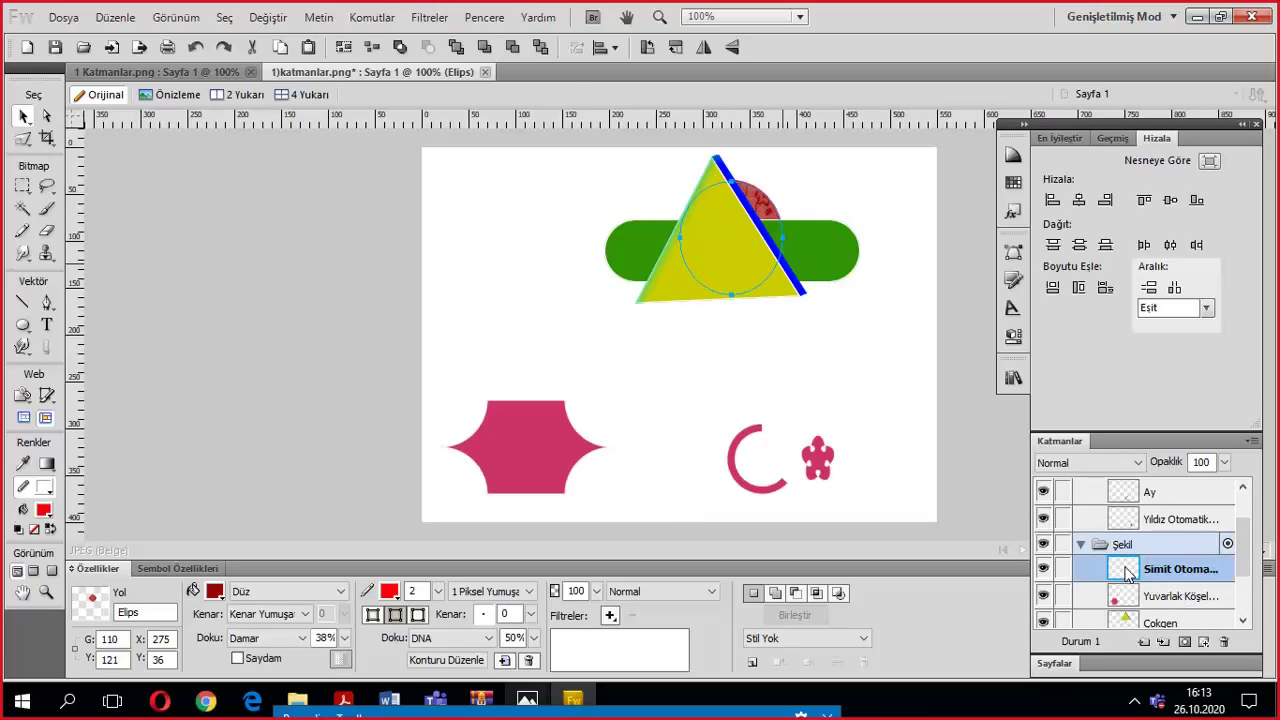
click(1158, 514)
scroll(1150, 512, up, 1)
click(1138, 513)
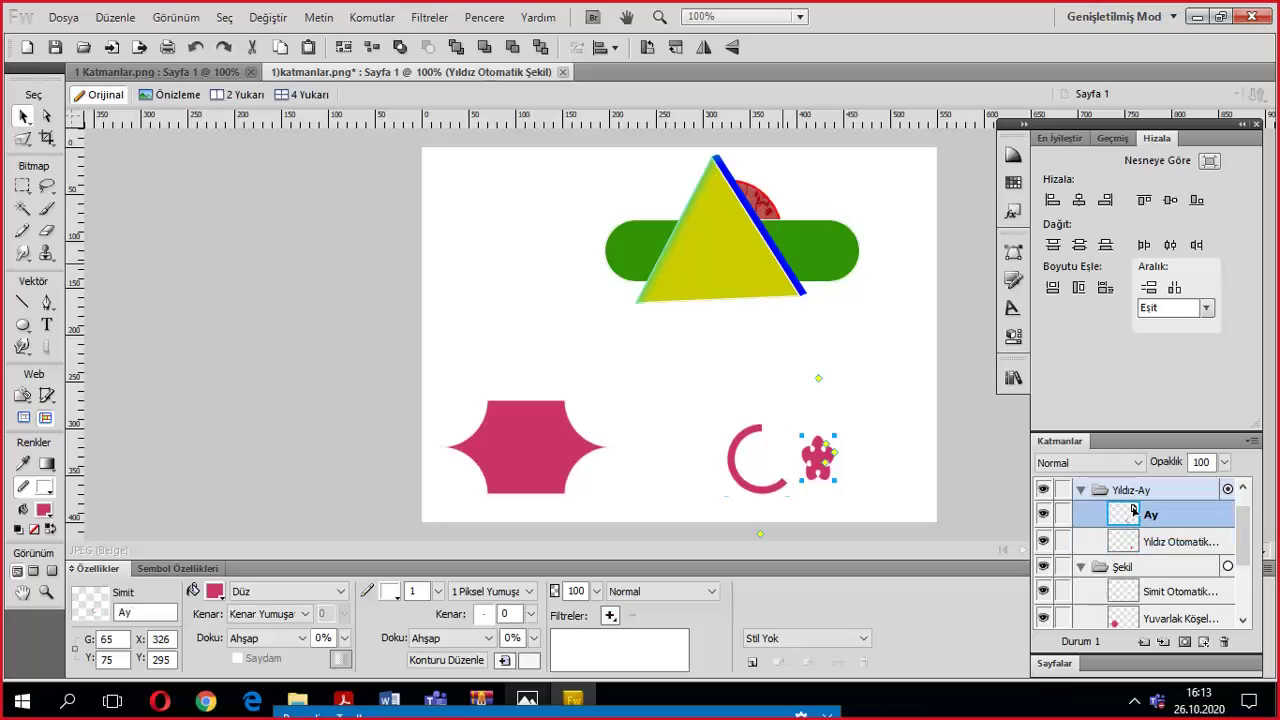
click(512, 449)
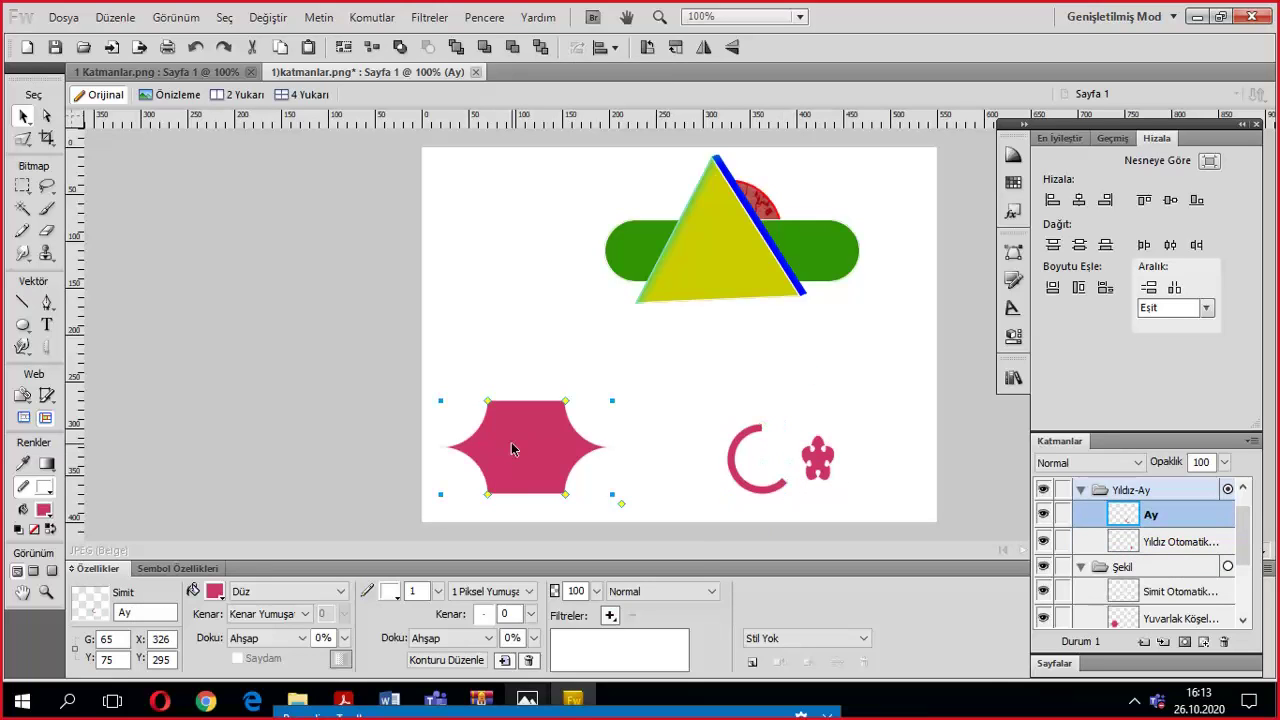
key(Delete)
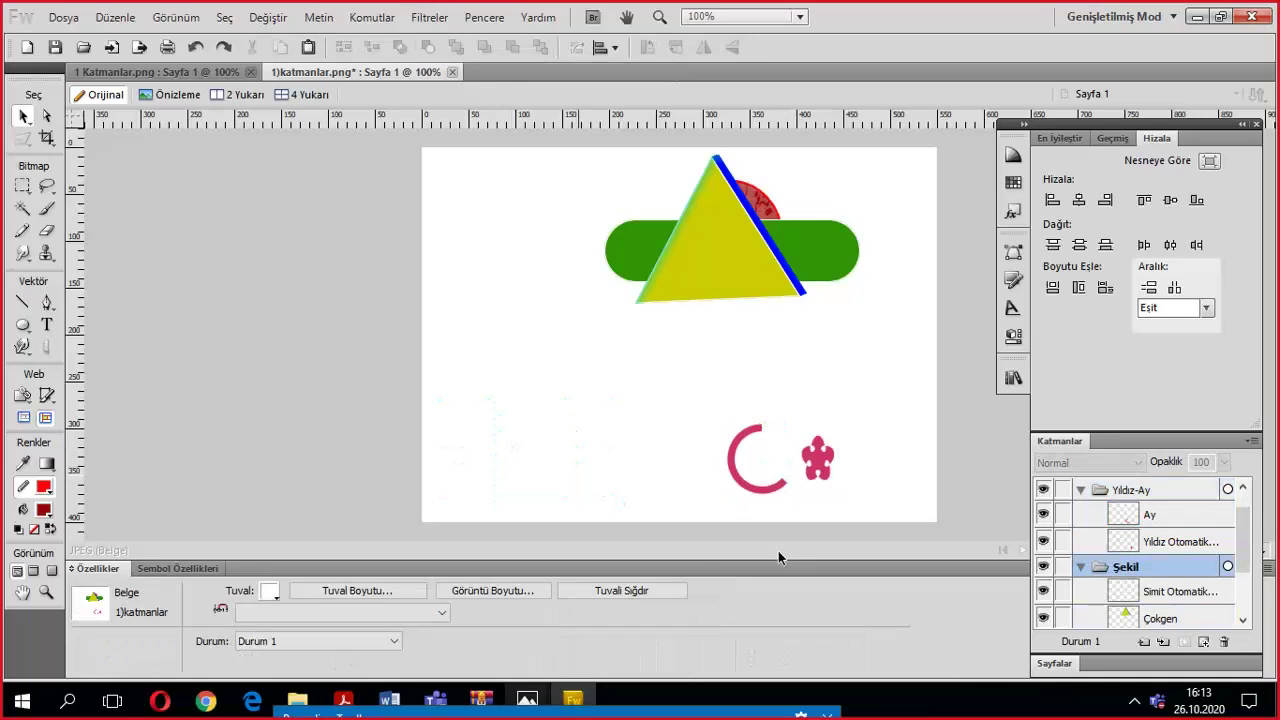
Go through the objects of the Şekil layer and delete the off-canvas Simit automatic shape.
scroll(1205, 533, down, 2)
scroll(1178, 574, down, 1)
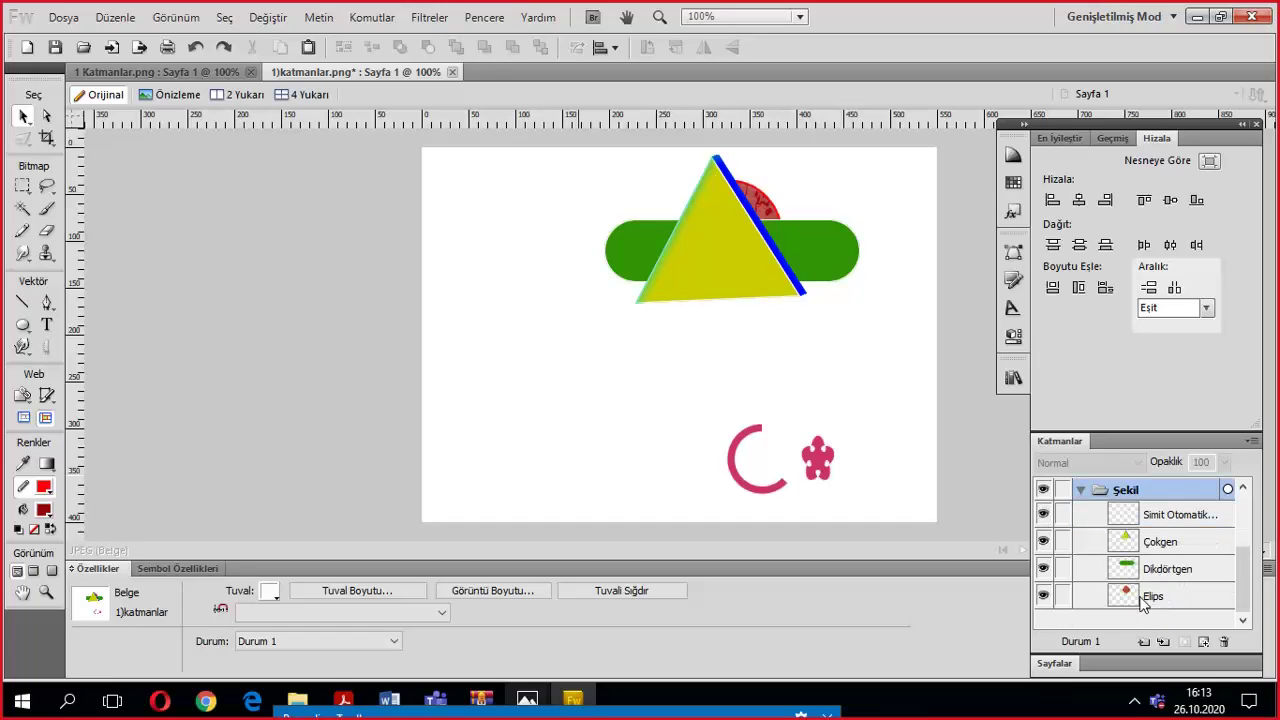
click(1140, 592)
click(1140, 569)
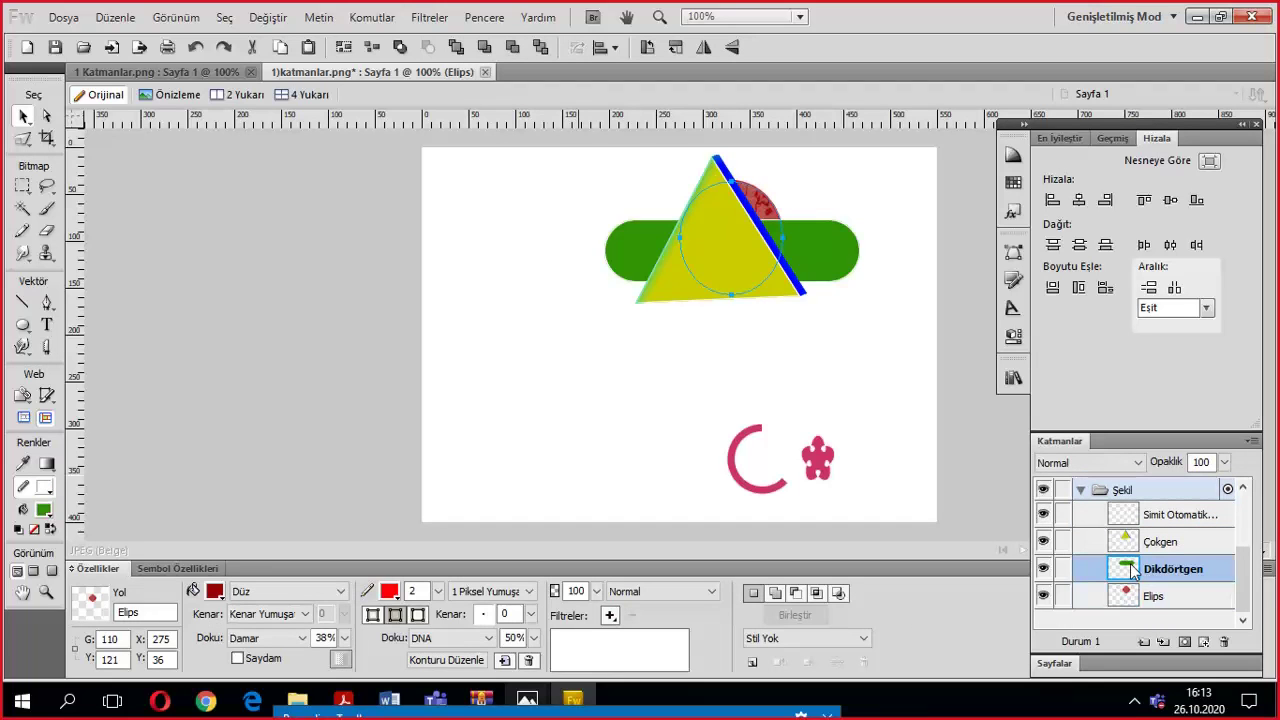
click(1137, 542)
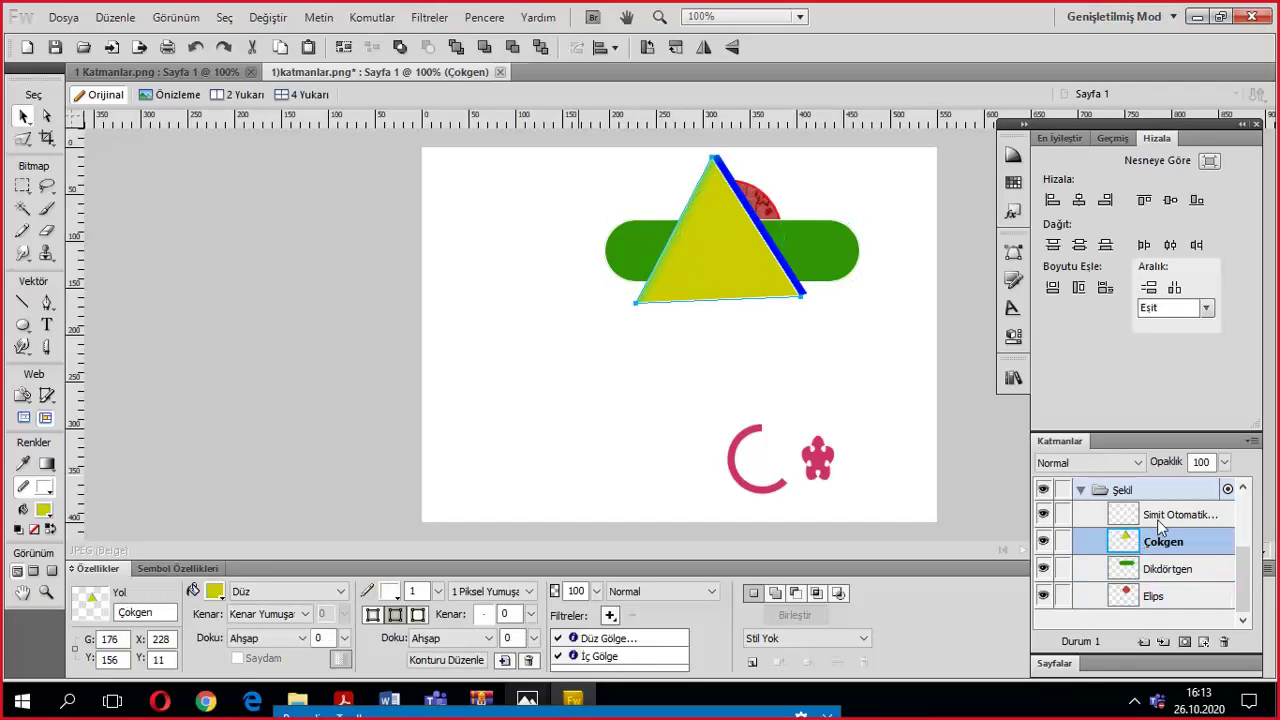
click(1128, 516)
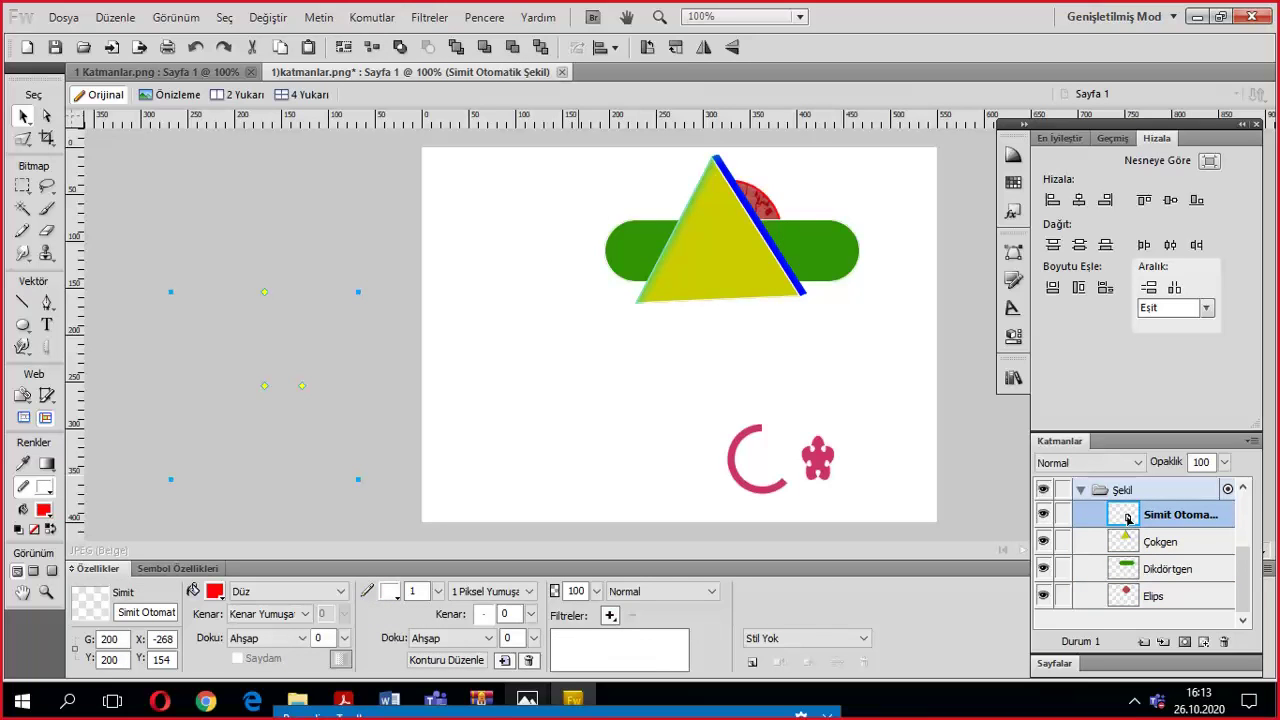
right_click(1128, 516)
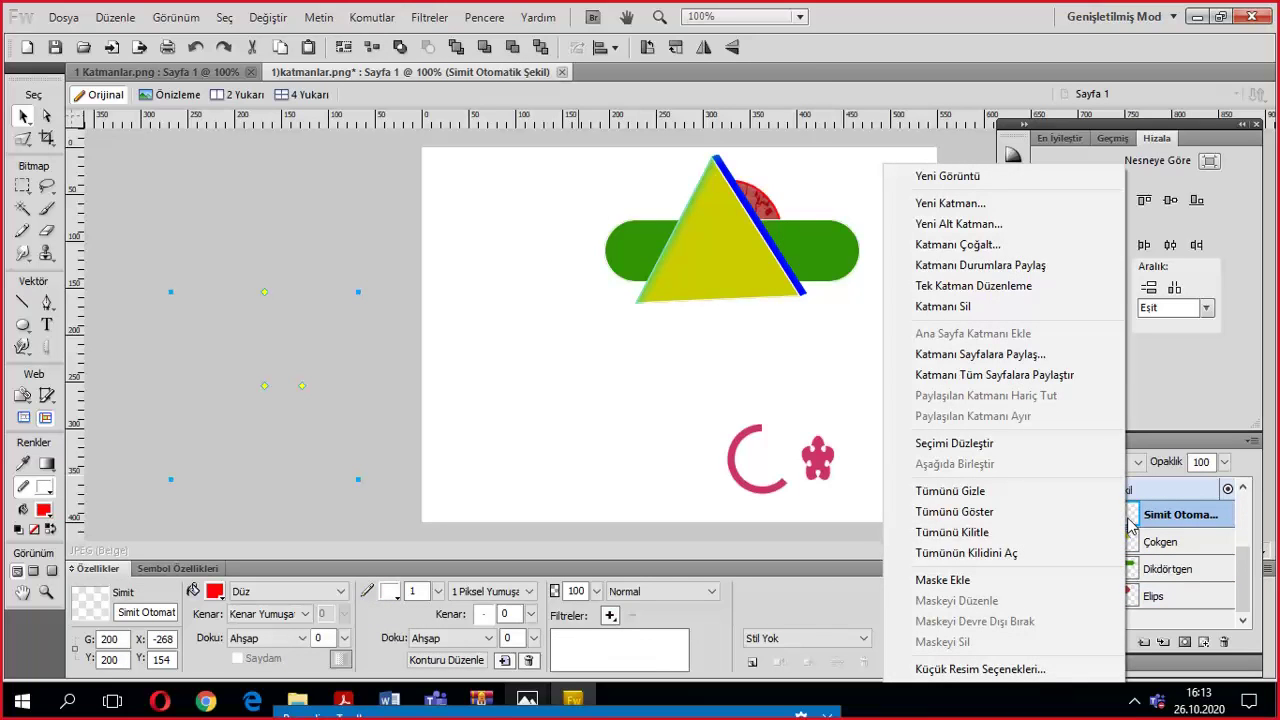
click(1223, 641)
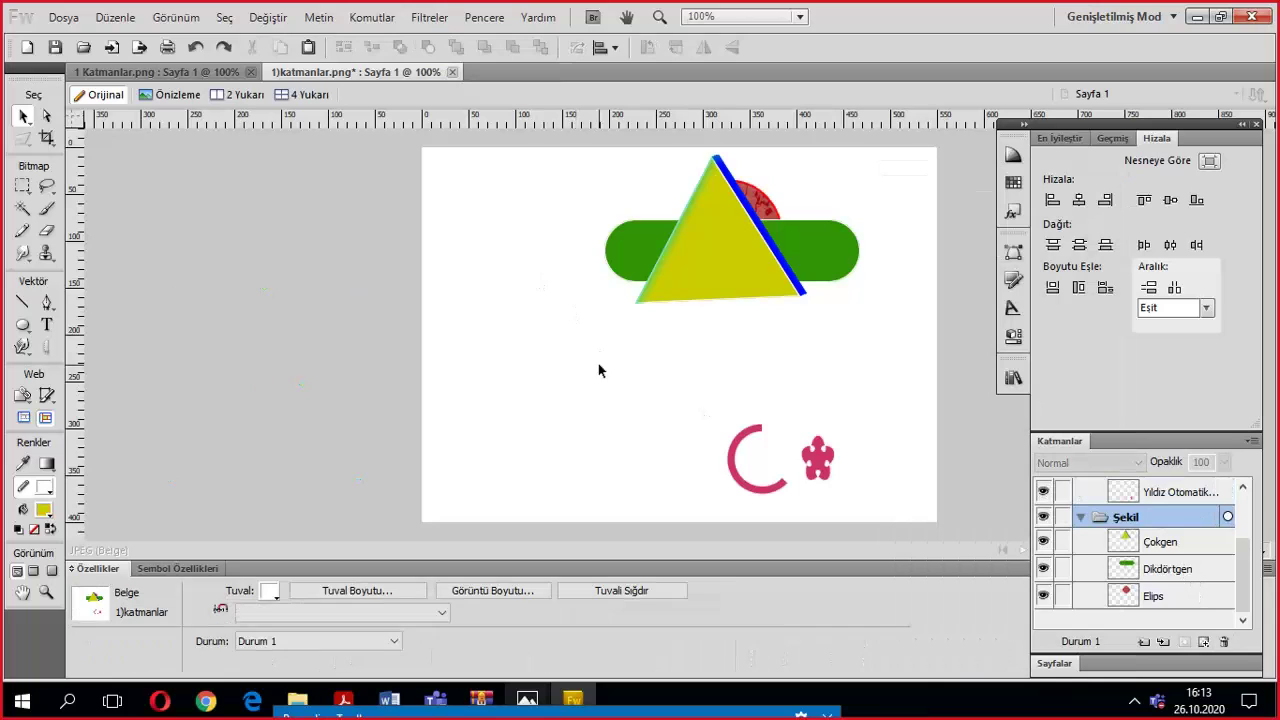
Reposition the triangle at about X 243, Y 19 and the green rectangle at about X 194, Y 72.
mouse_move(760, 252)
mouse_down()
mouse_move(750, 274)
mouse_move(759, 253)
mouse_move(772, 257)
mouse_up()
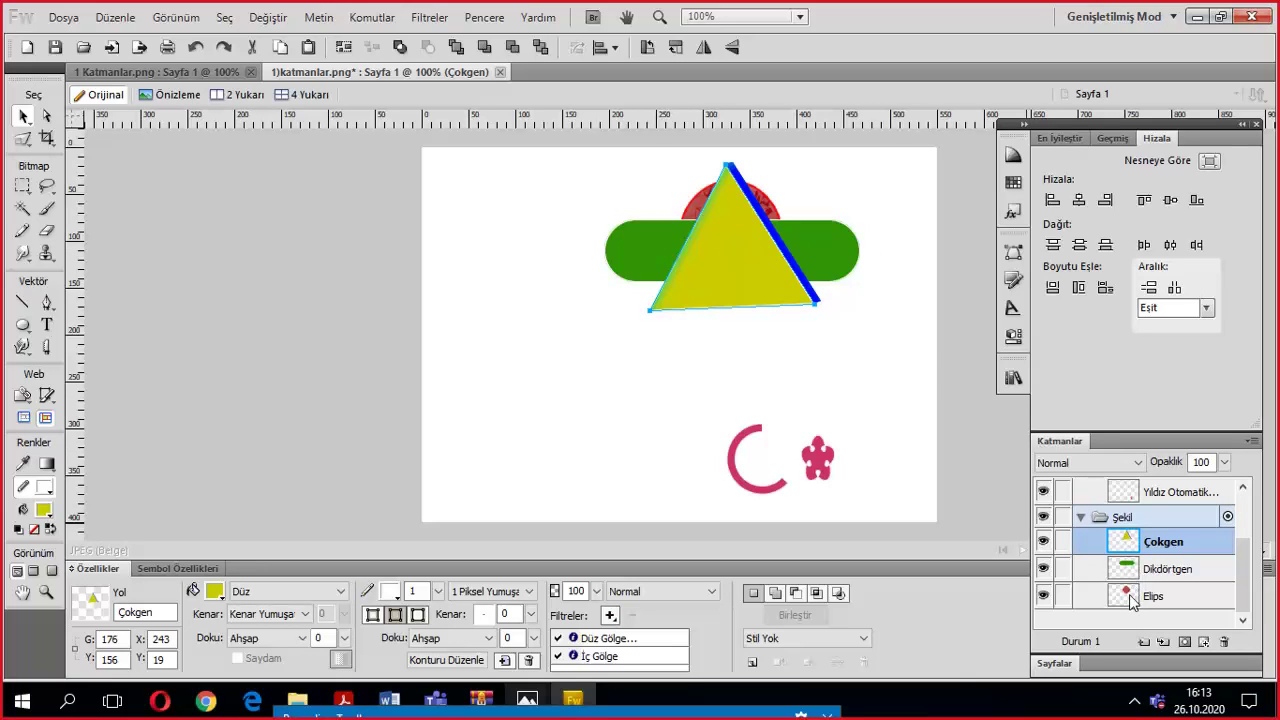
click(820, 255)
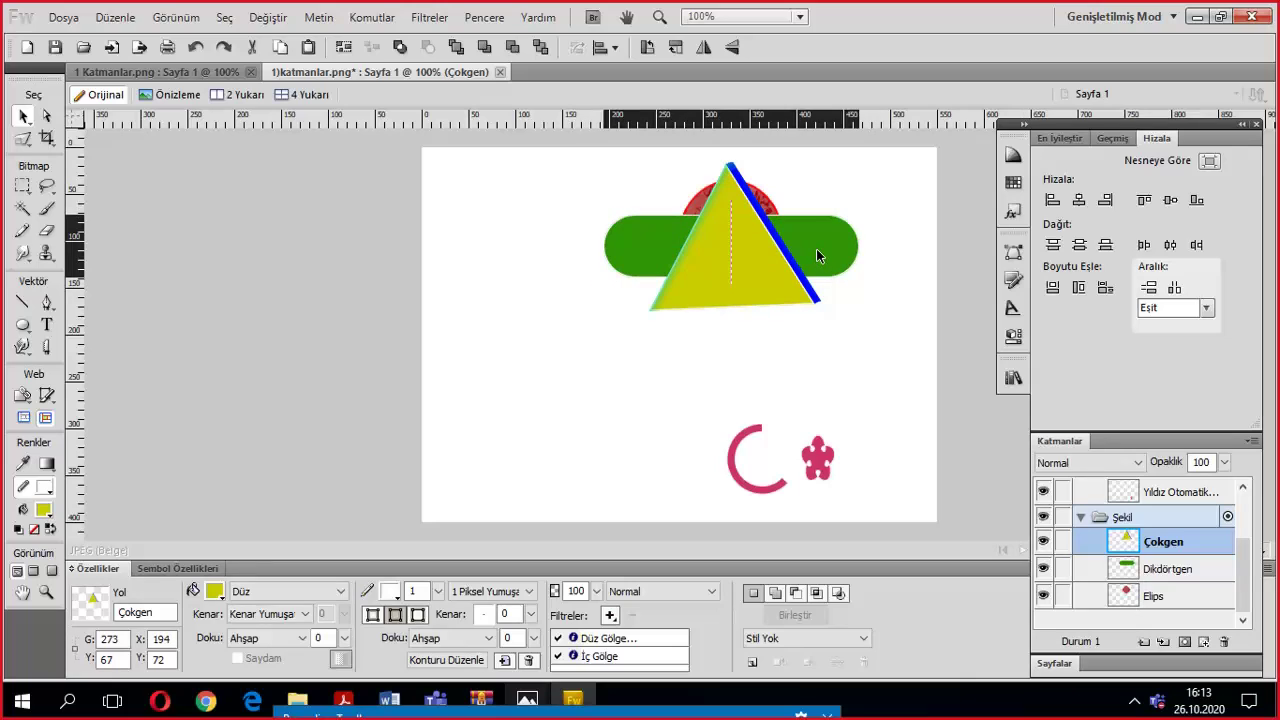
Move the Elips object above Çokgen in the Şekil layer's stacking order.
click(1154, 596)
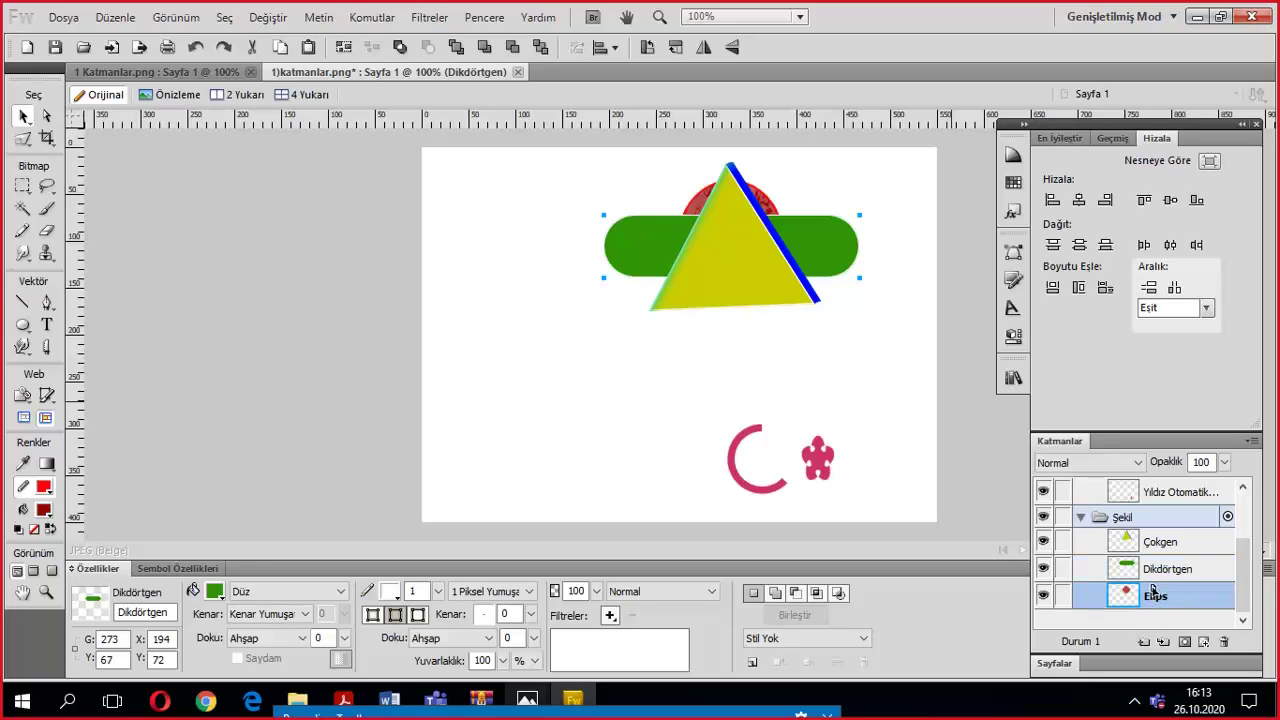
drag(1154, 590, 1149, 535)
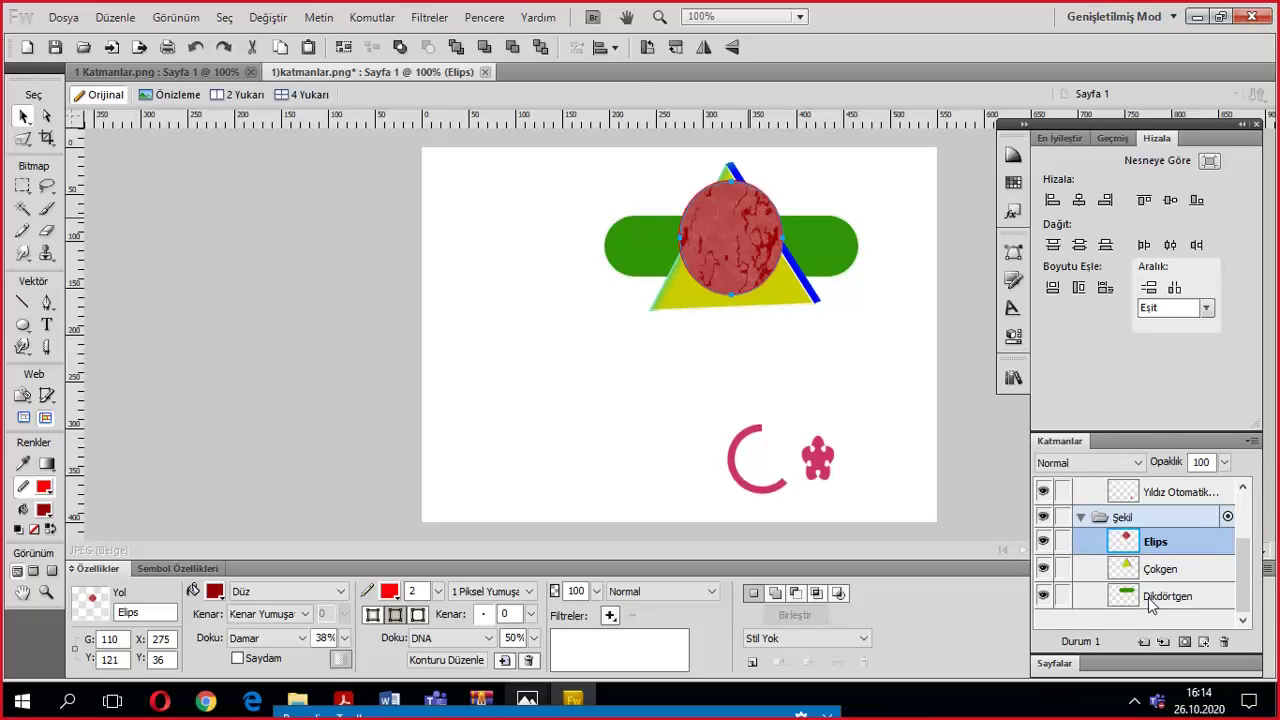
Move Dikdörtgen to the top of the Şekil layer's stacking order and place Çokgen directly above Elips.
drag(1145, 598, 1130, 535)
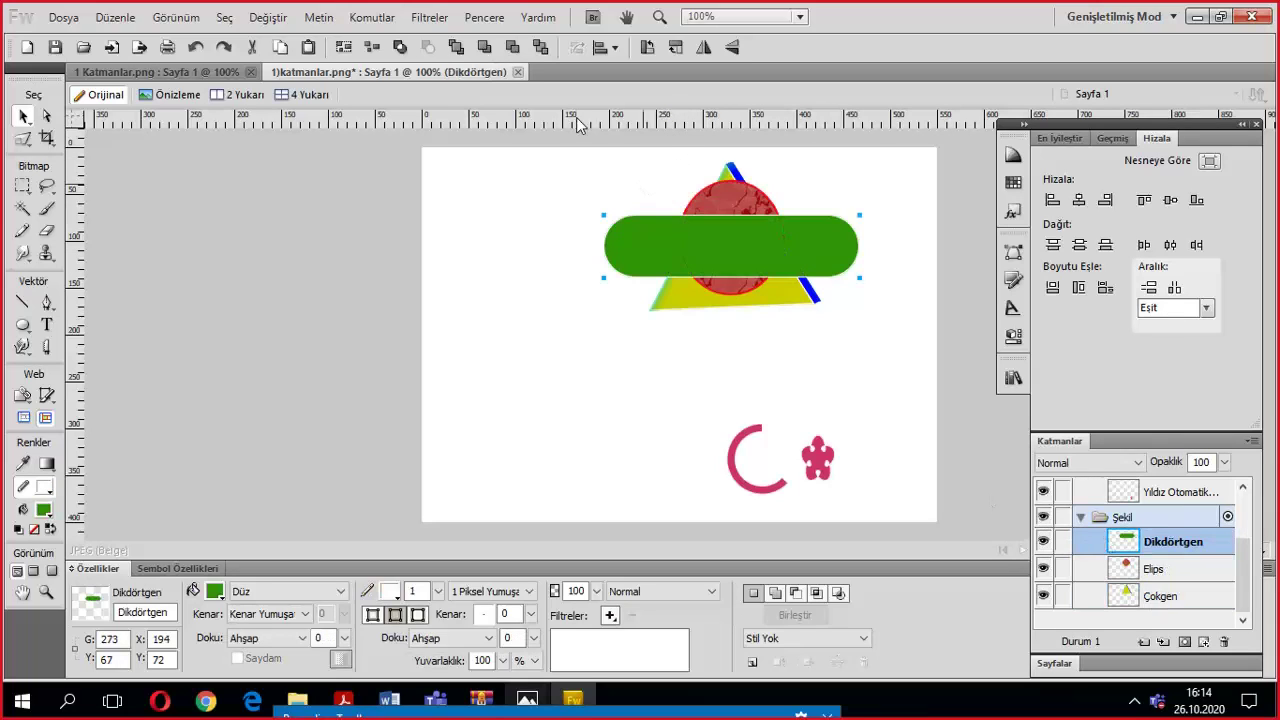
click(1150, 598)
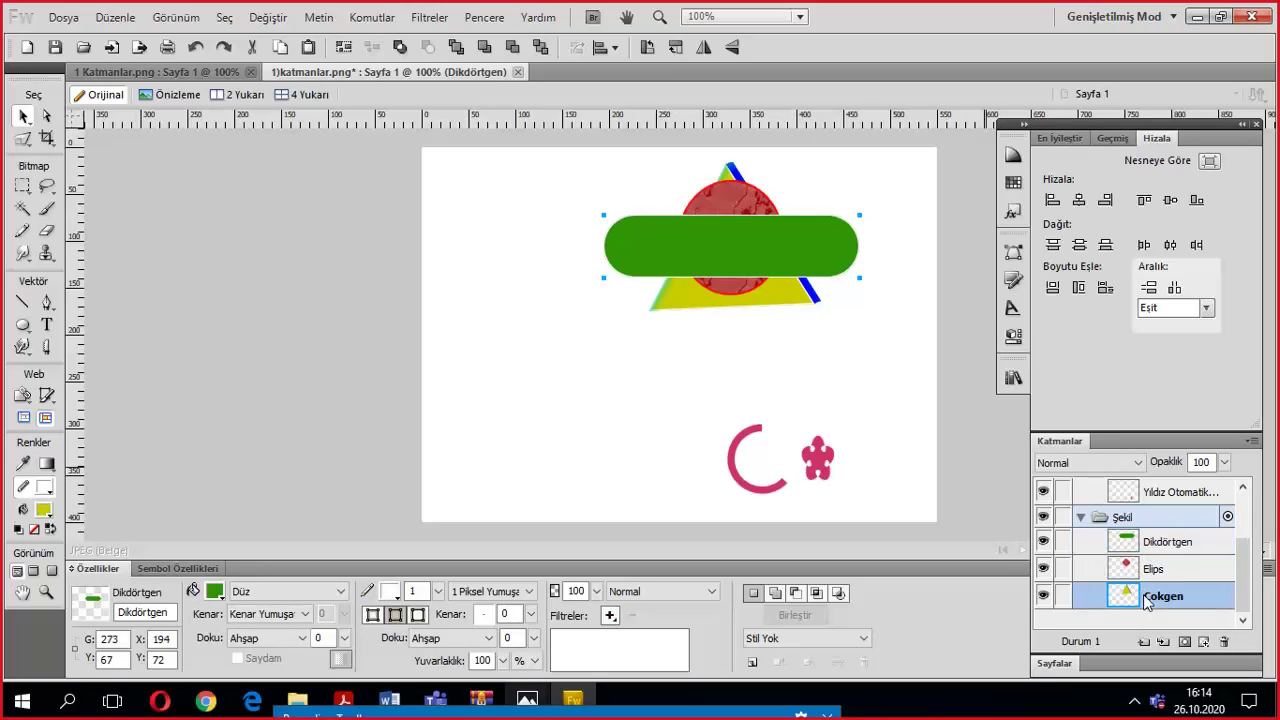
drag(1140, 558, 1140, 560)
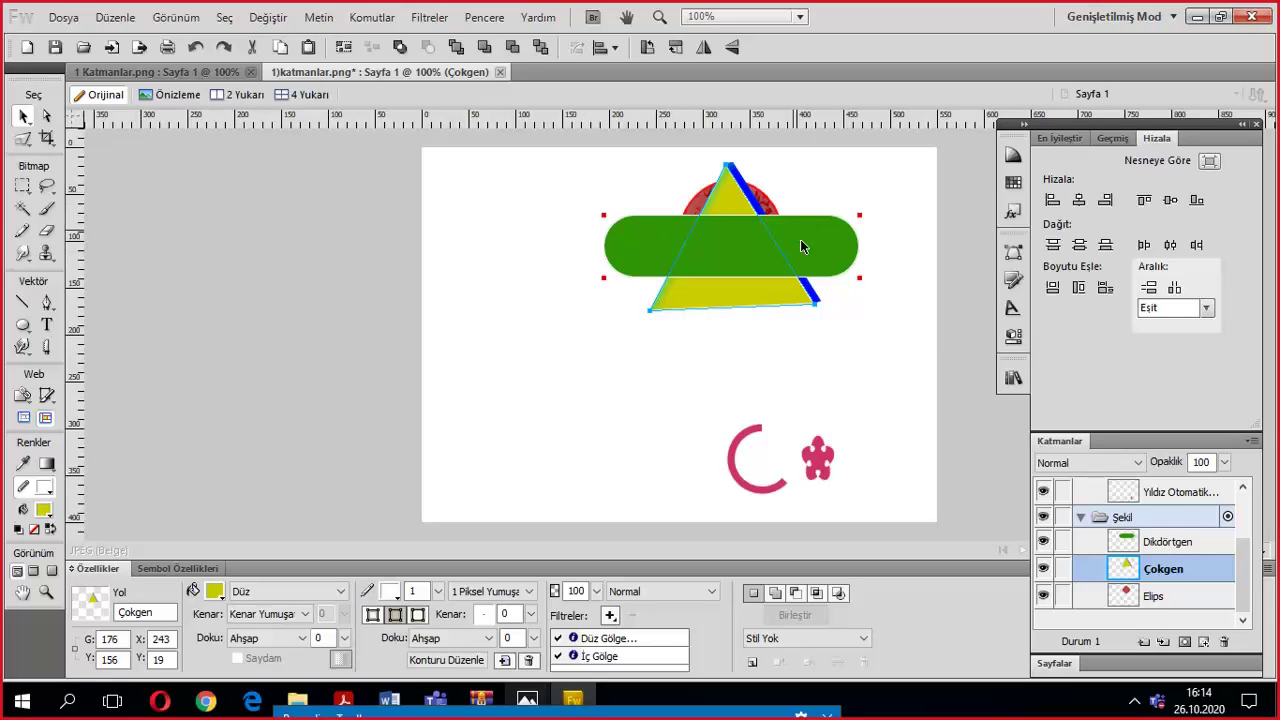
click(709, 237)
click(742, 200)
right_click(743, 201)
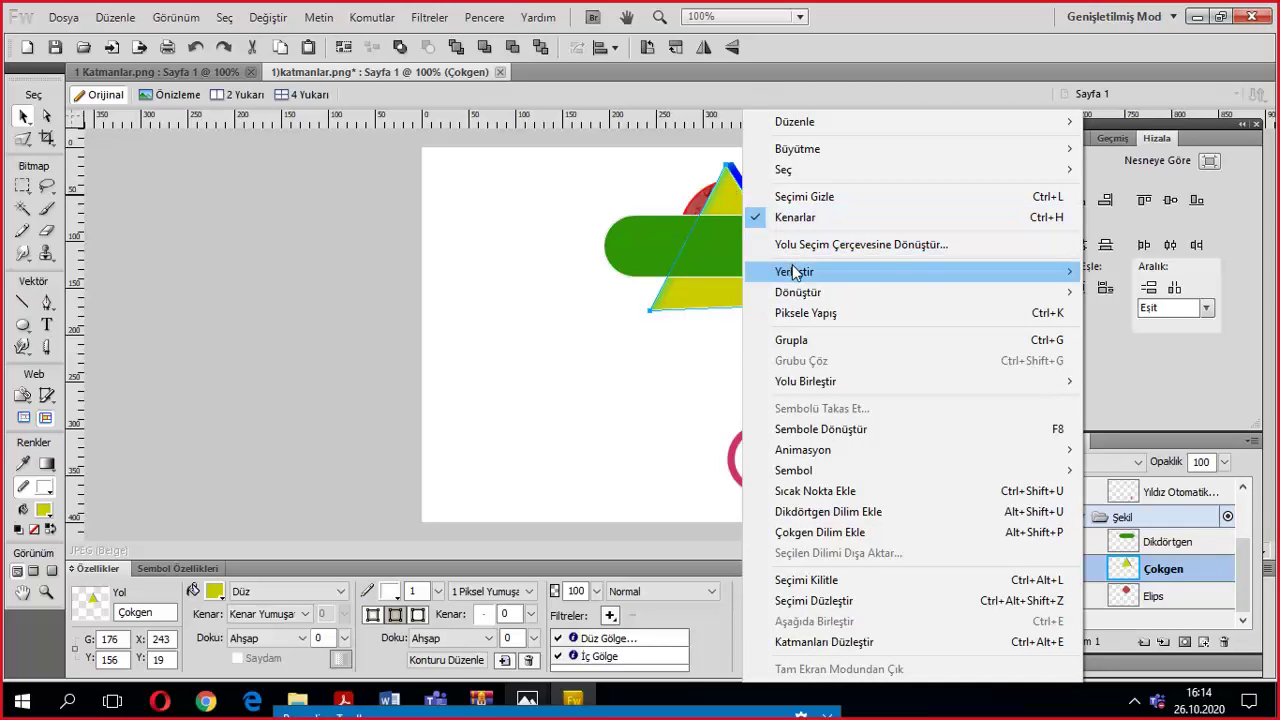
mouse_move(795, 273)
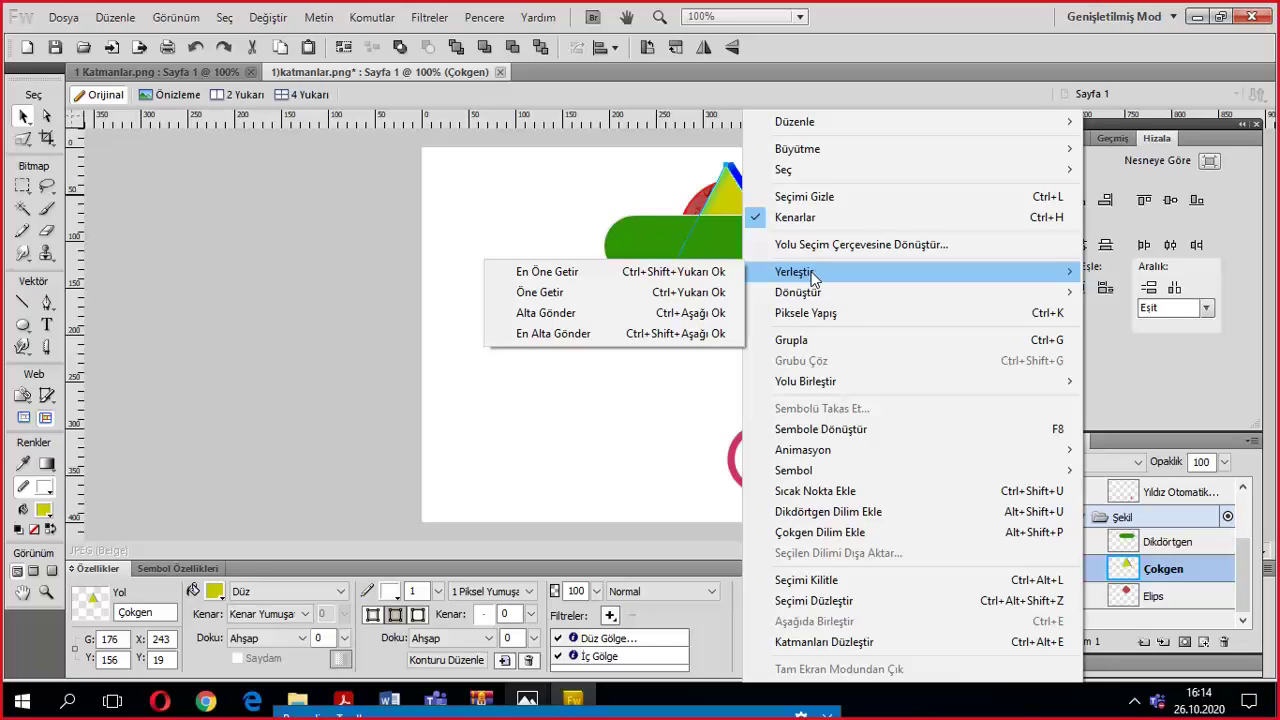
click(706, 203)
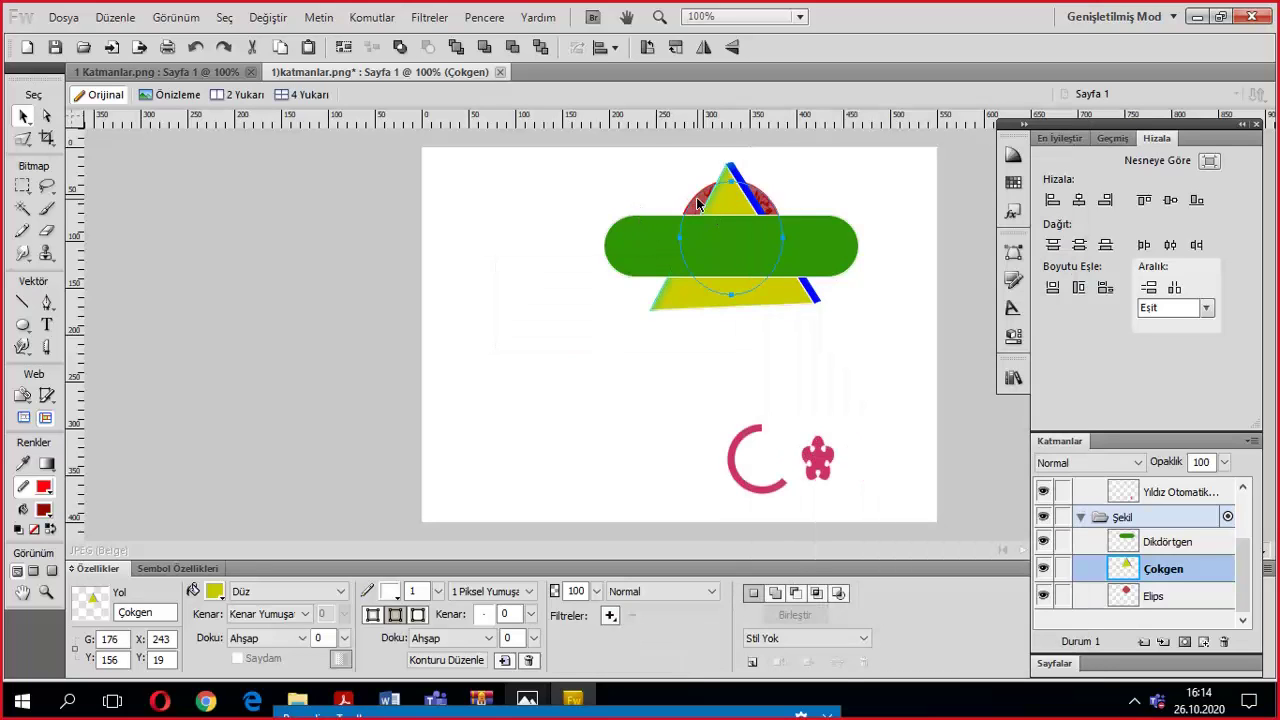
Bring the yellow triangle to the very front of the overlapping shapes with En Öne Getir.
click(706, 203)
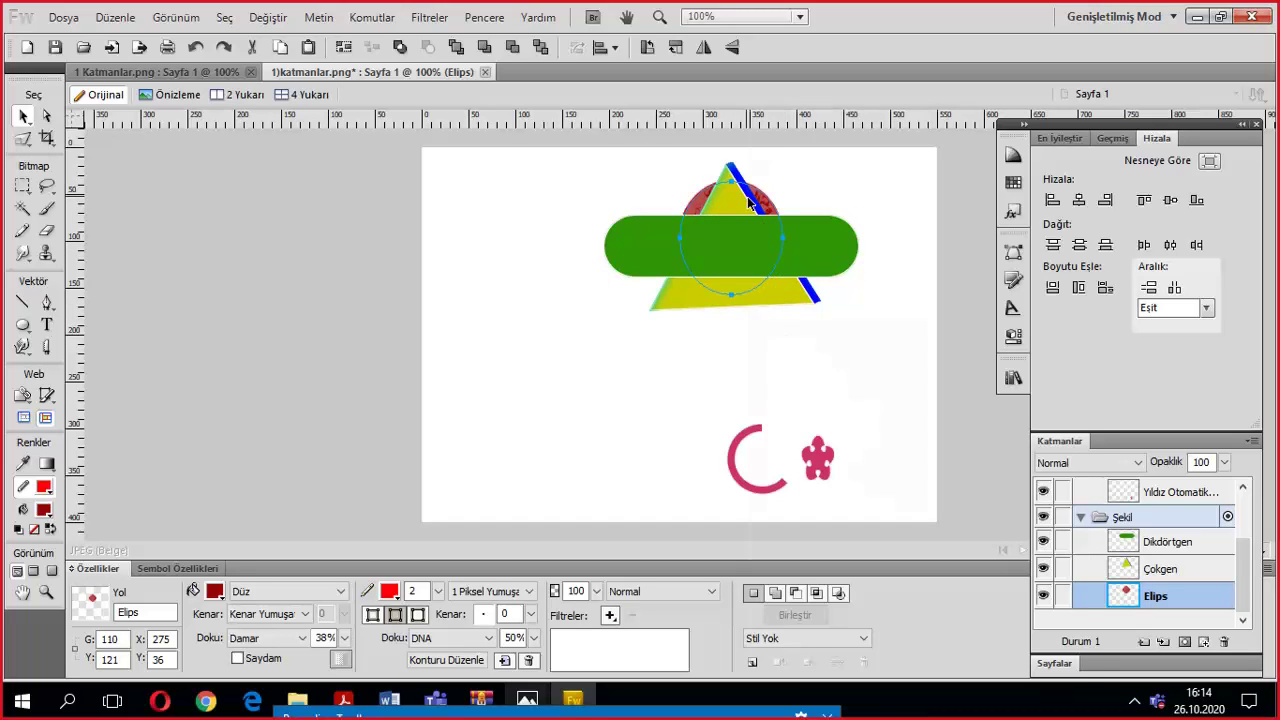
right_click(746, 204)
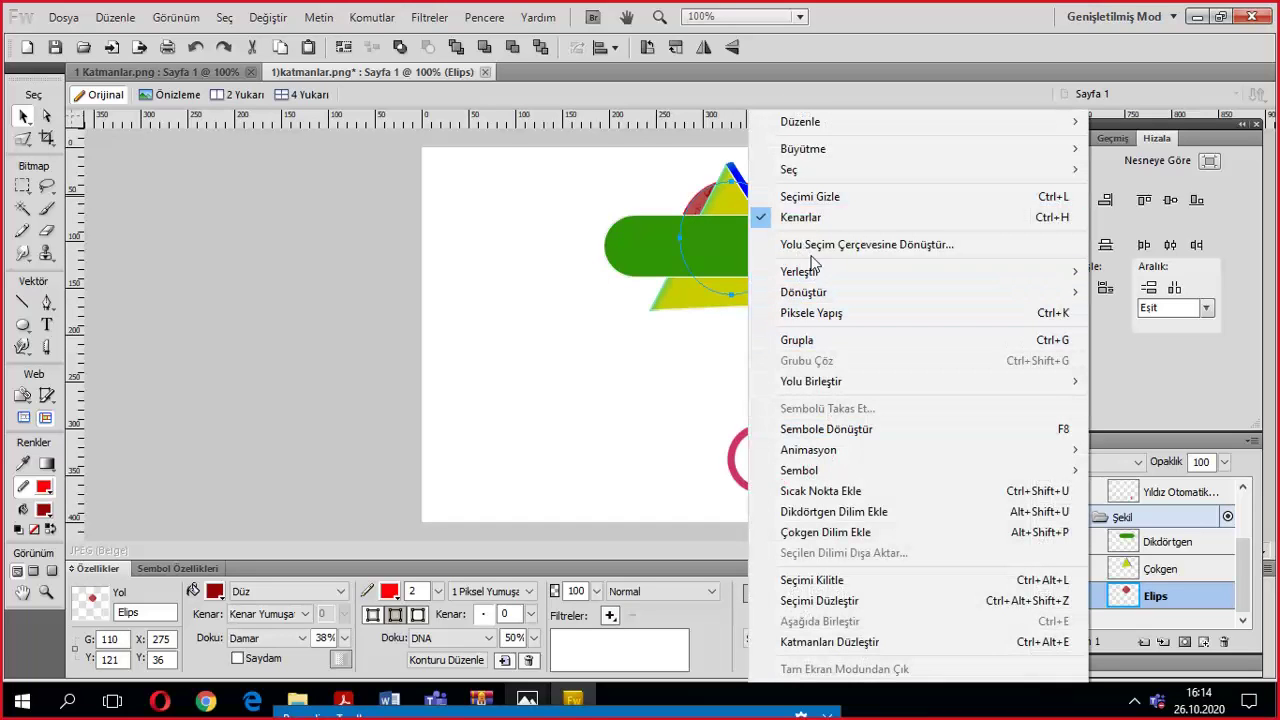
mouse_move(810, 280)
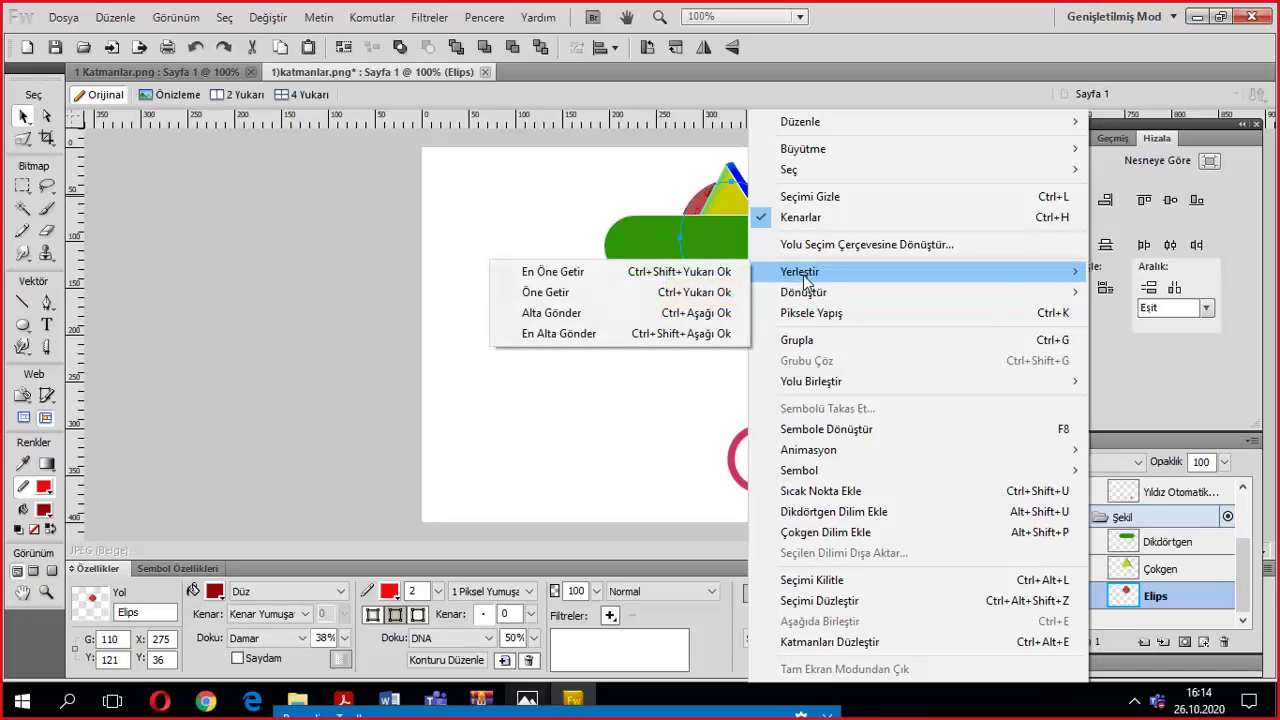
click(565, 273)
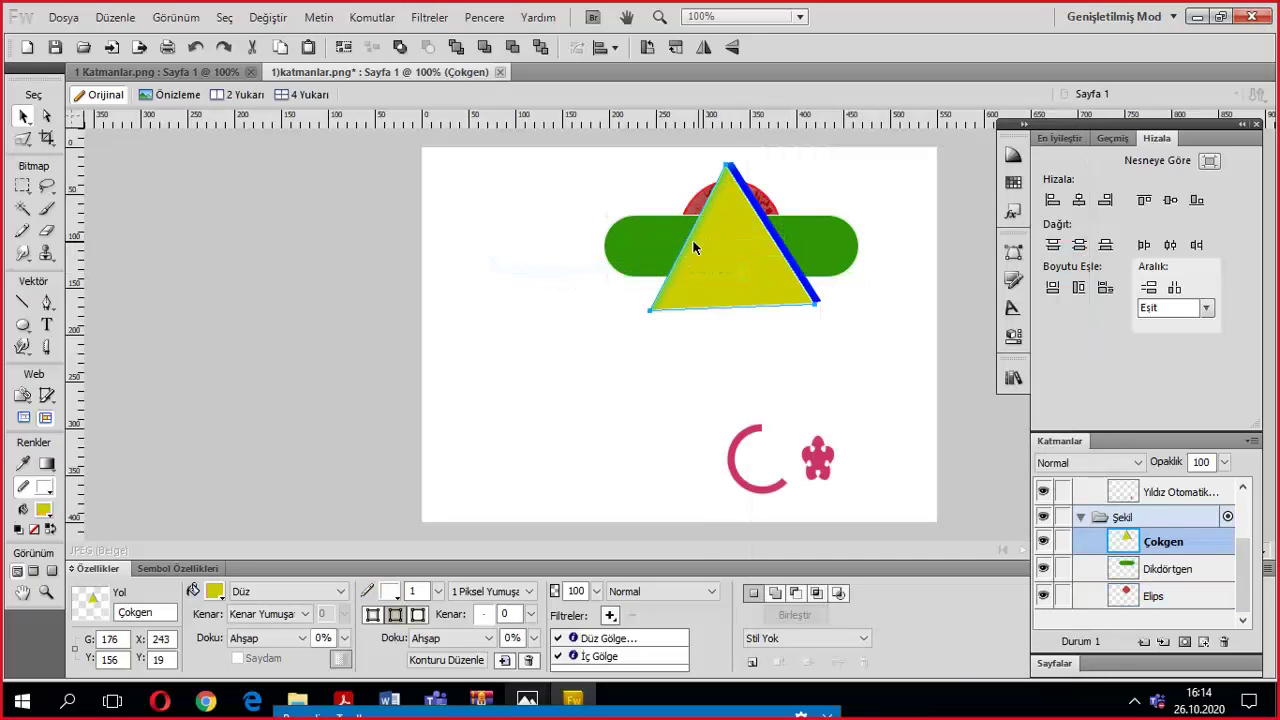
Try to bring the Elips circle to the very front of the overlapping shapes with En Öne Getir.
click(1160, 596)
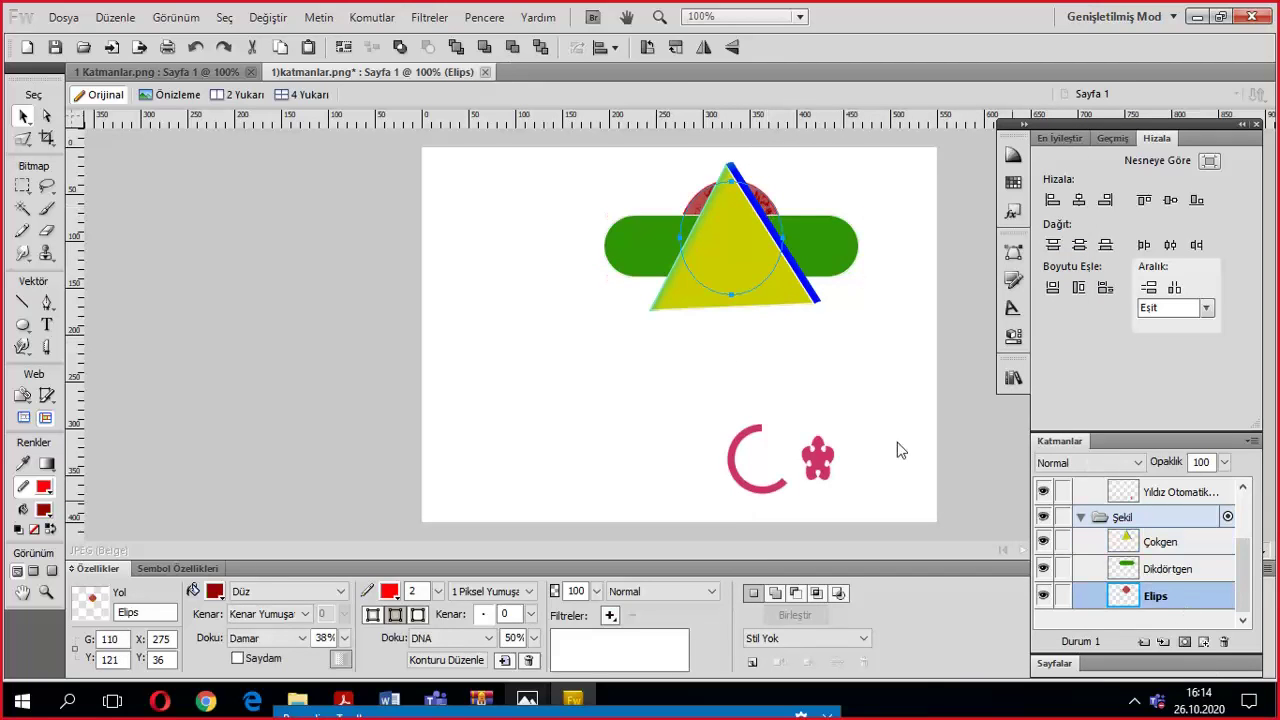
right_click(756, 210)
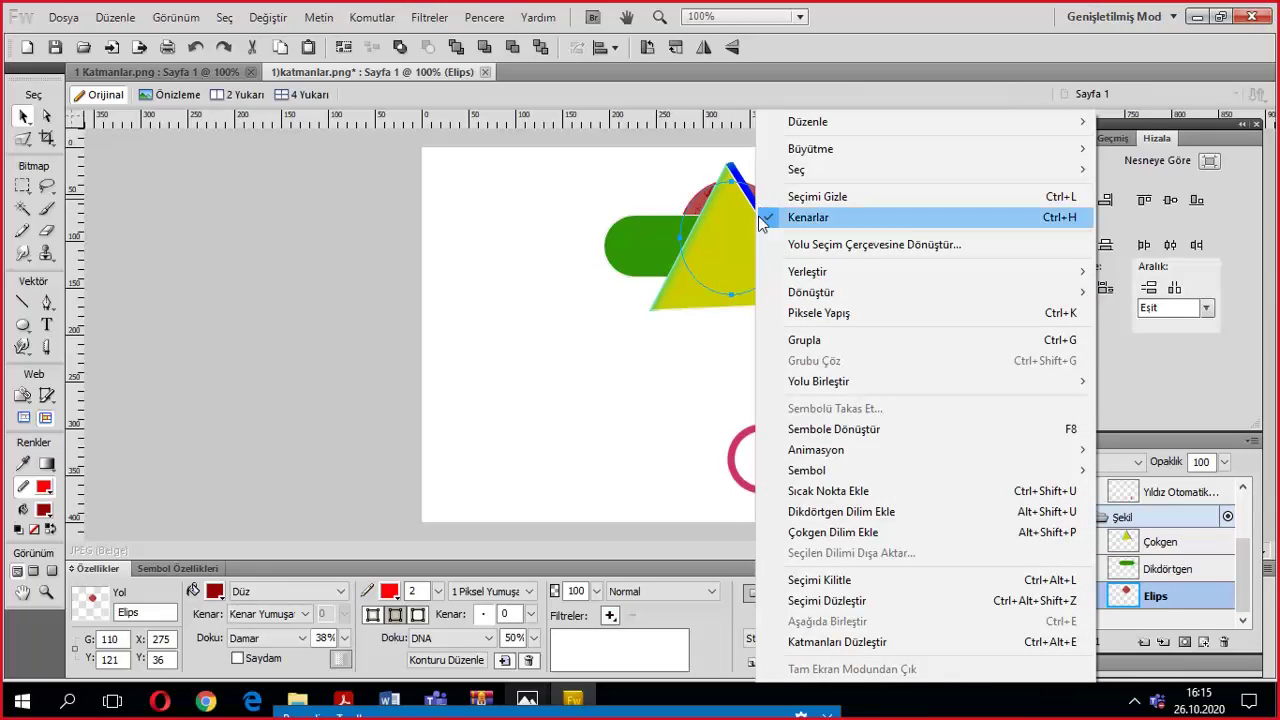
mouse_move(790, 273)
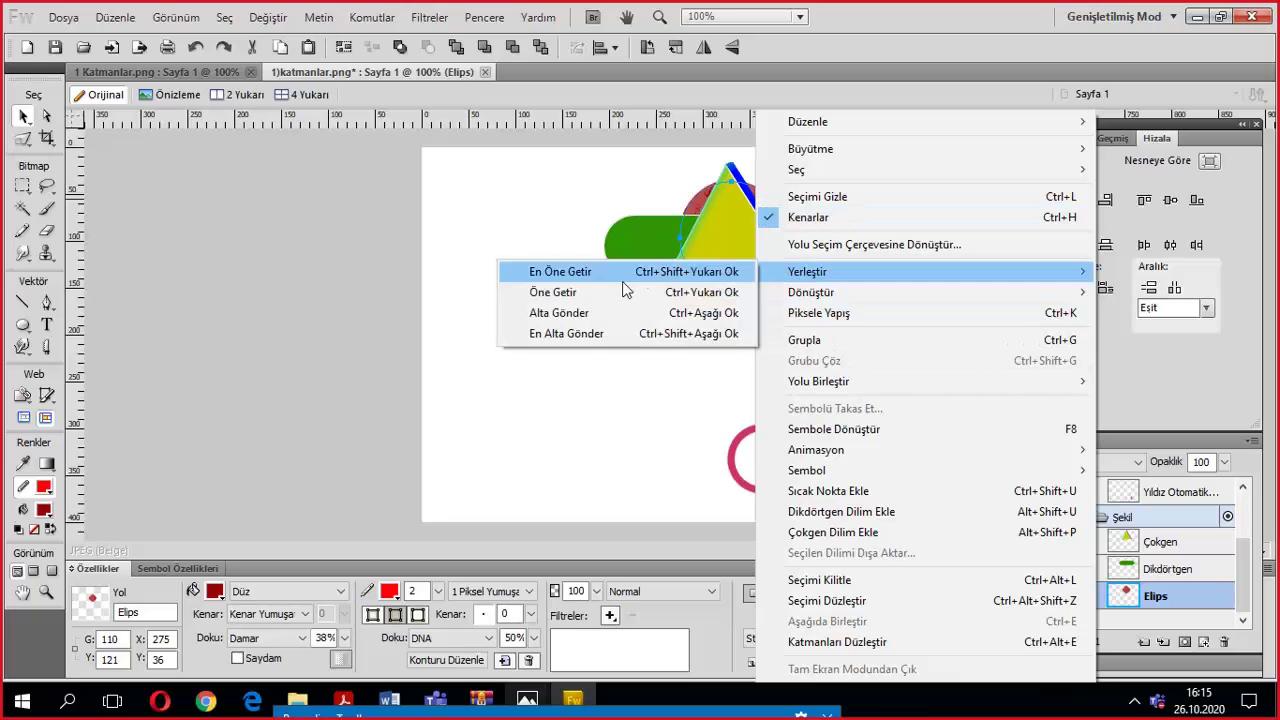
click(559, 273)
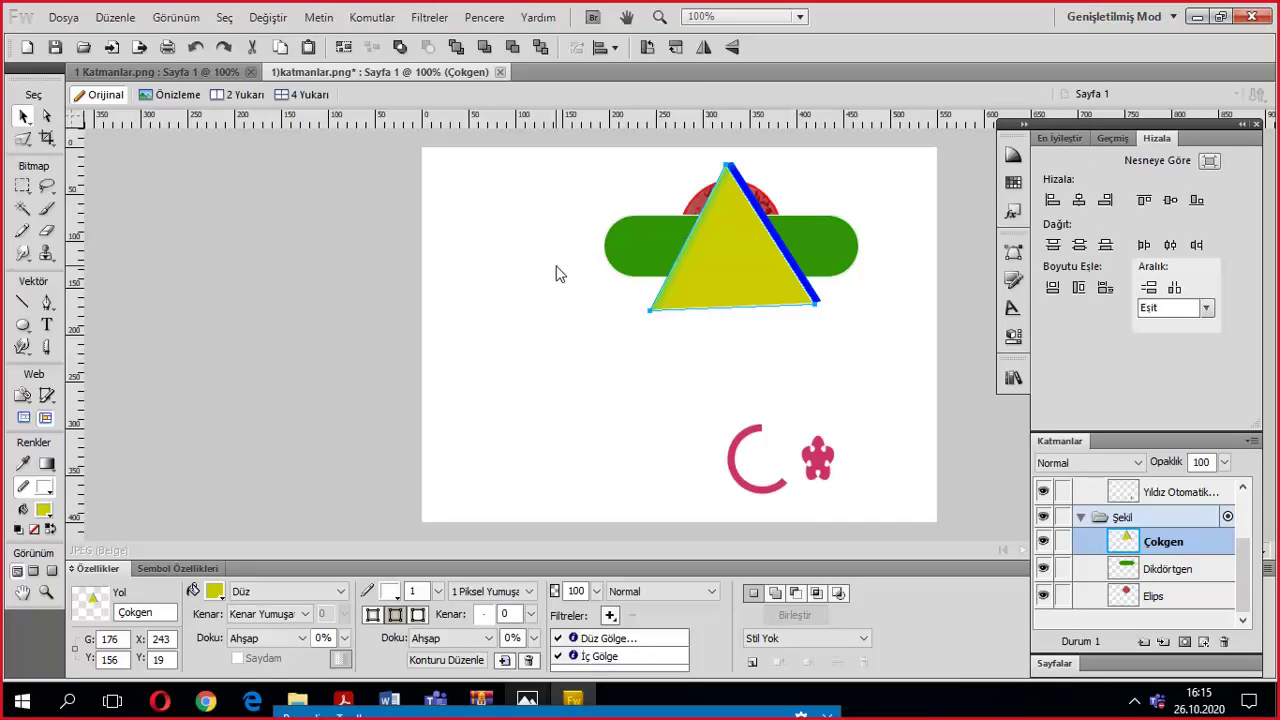
click(751, 244)
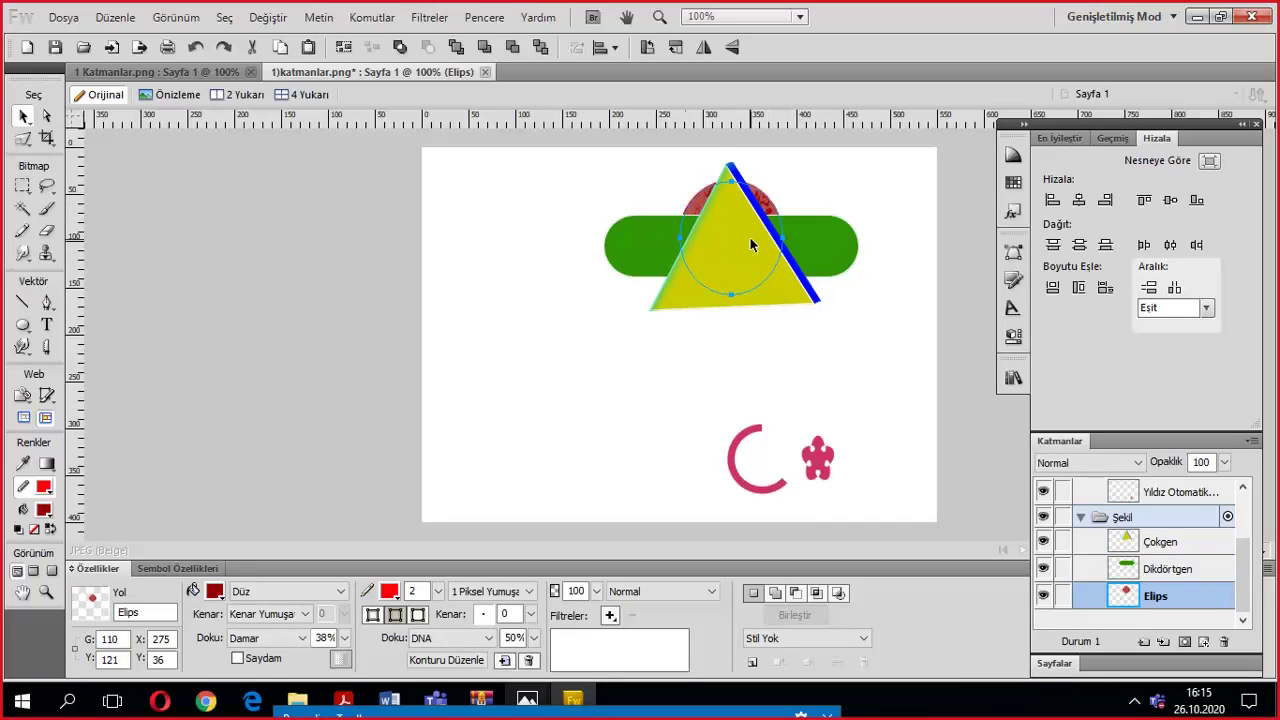
Bring the green rounded rectangle to the very front of the Şekil layer's shapes with En Öne Getir.
click(651, 247)
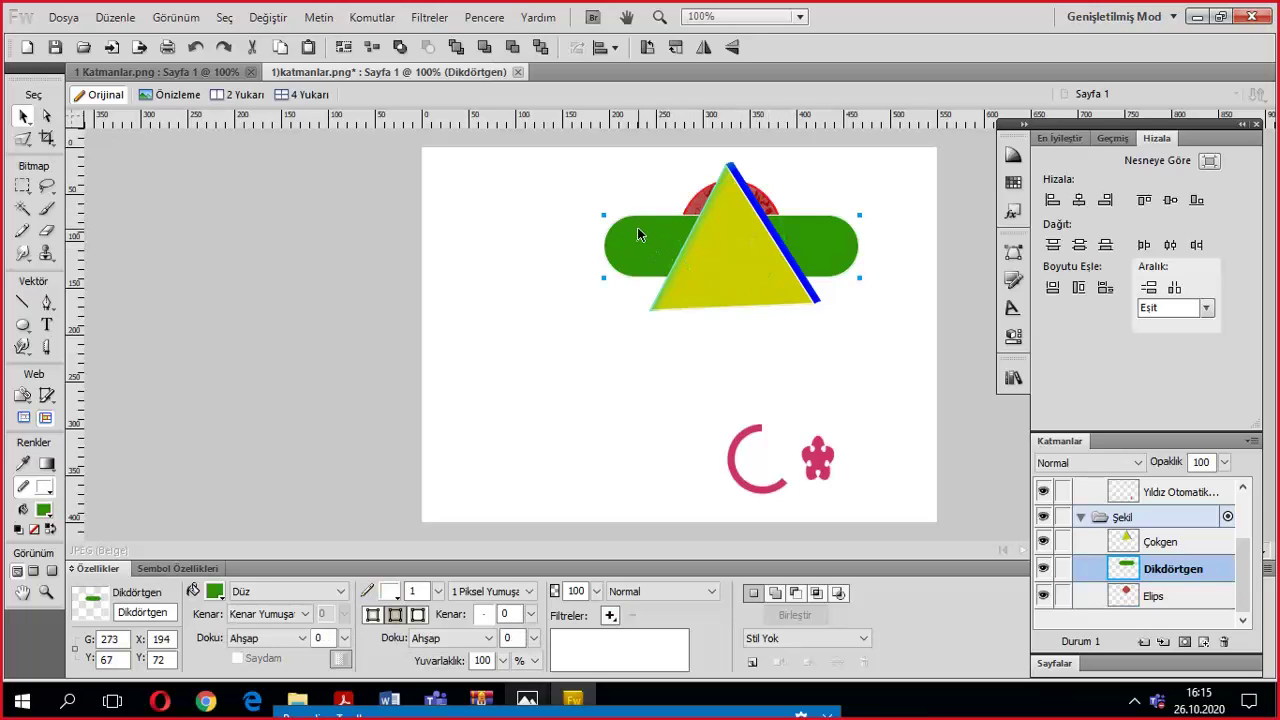
right_click(649, 244)
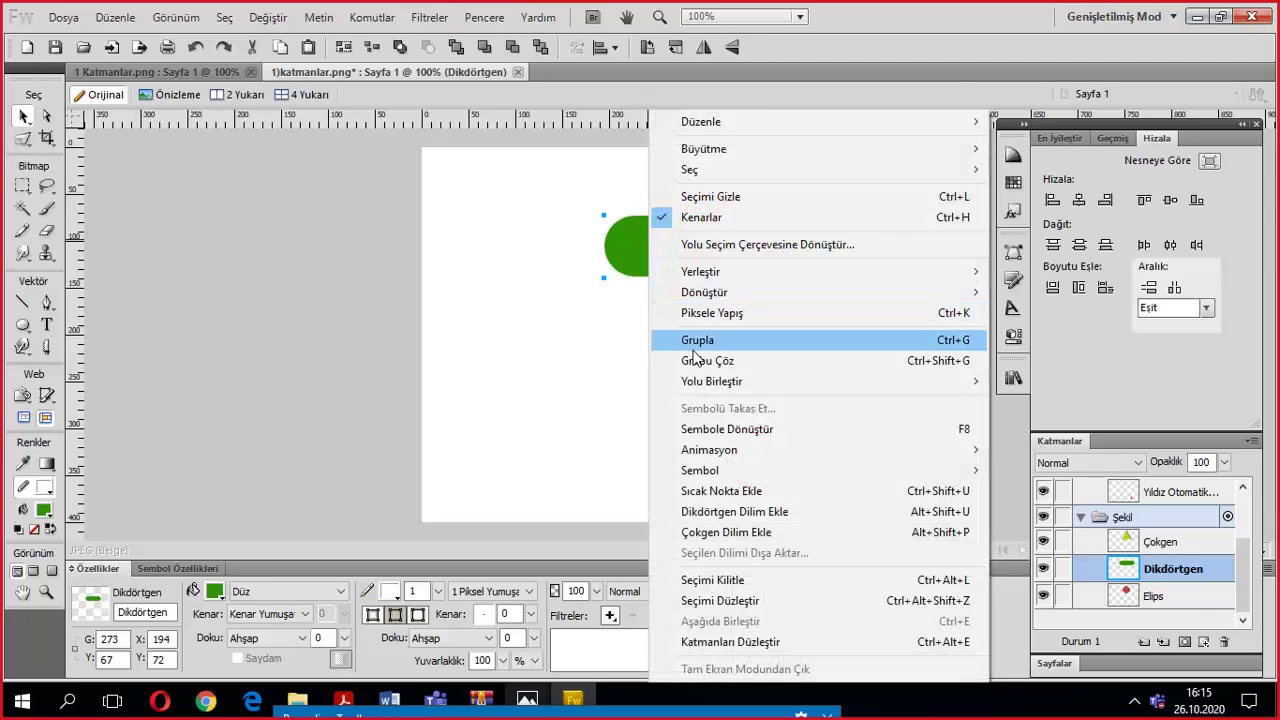
mouse_move(702, 271)
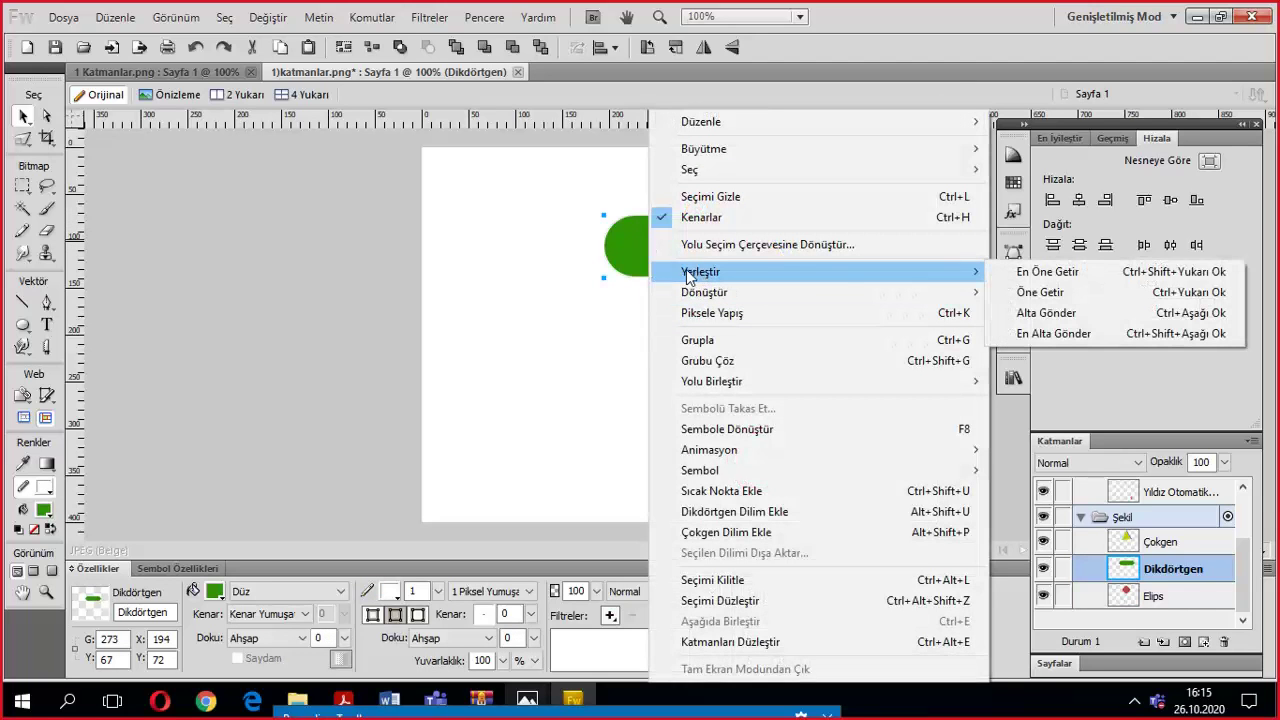
click(1046, 272)
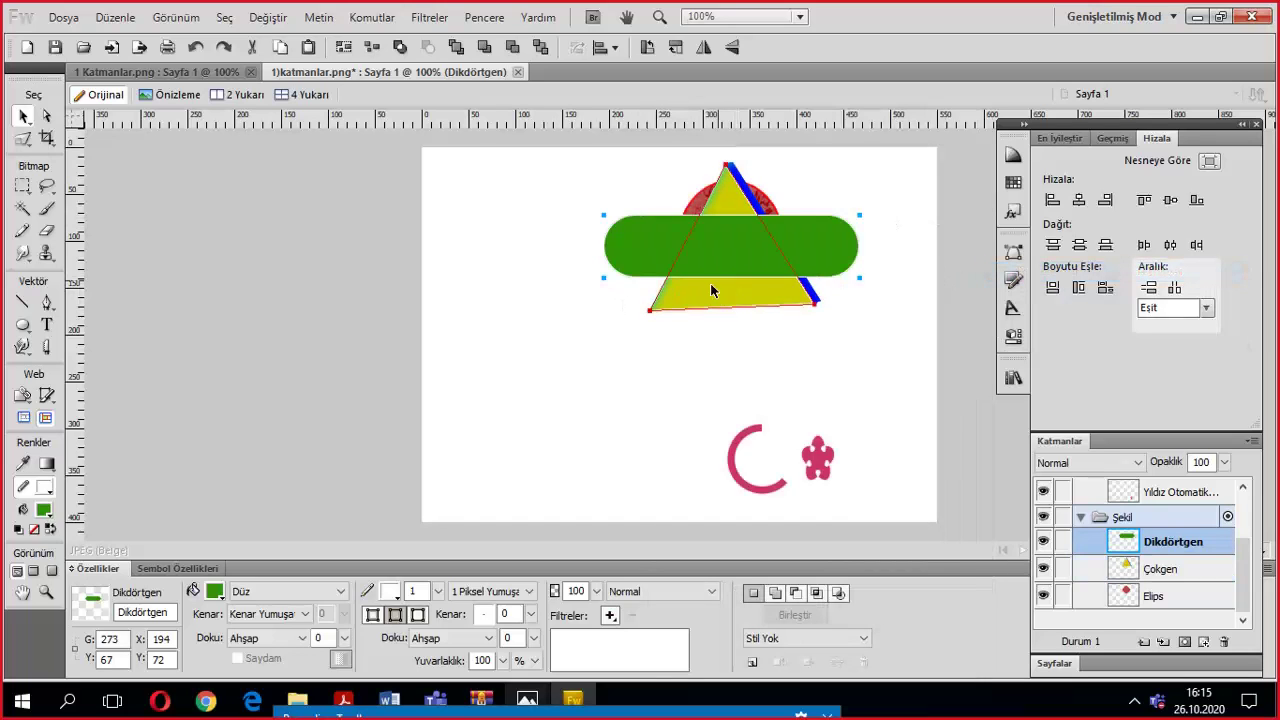
Bring the yellow triangle one level forward, above the green rectangle, with Öne Getir.
right_click(773, 256)
mouse_move(848, 271)
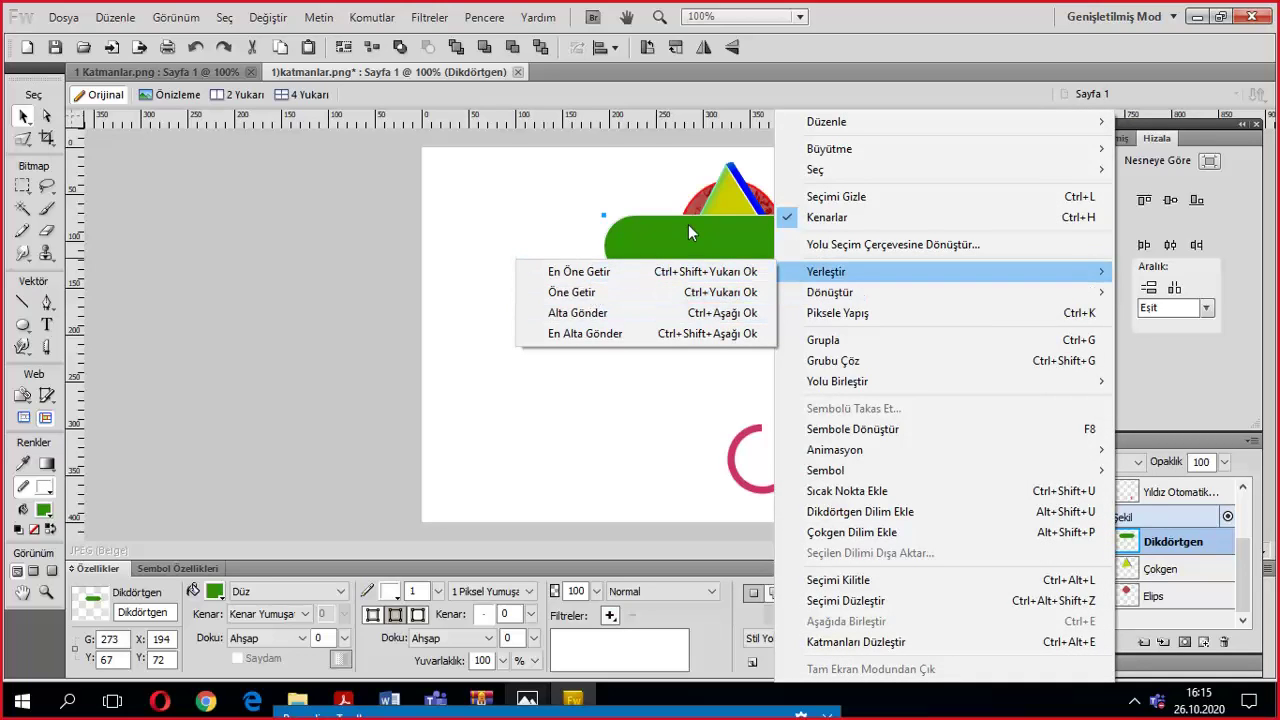
click(740, 197)
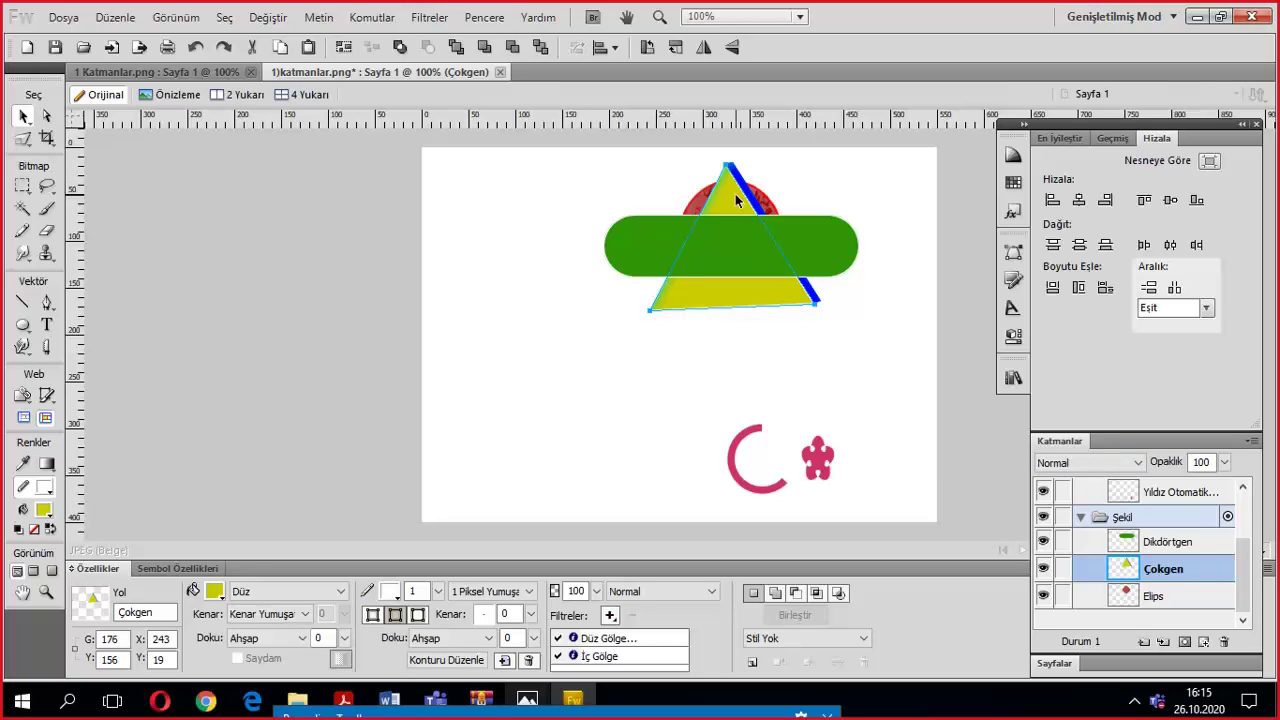
right_click(737, 200)
mouse_move(786, 271)
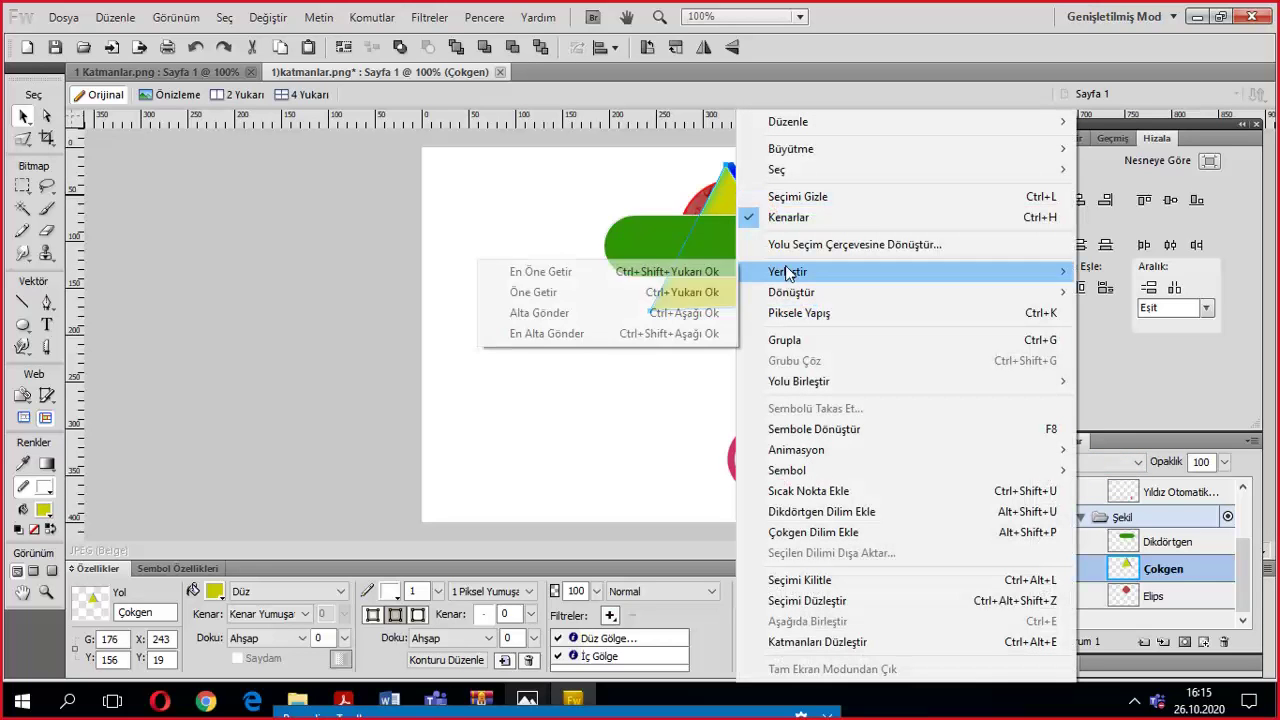
click(590, 292)
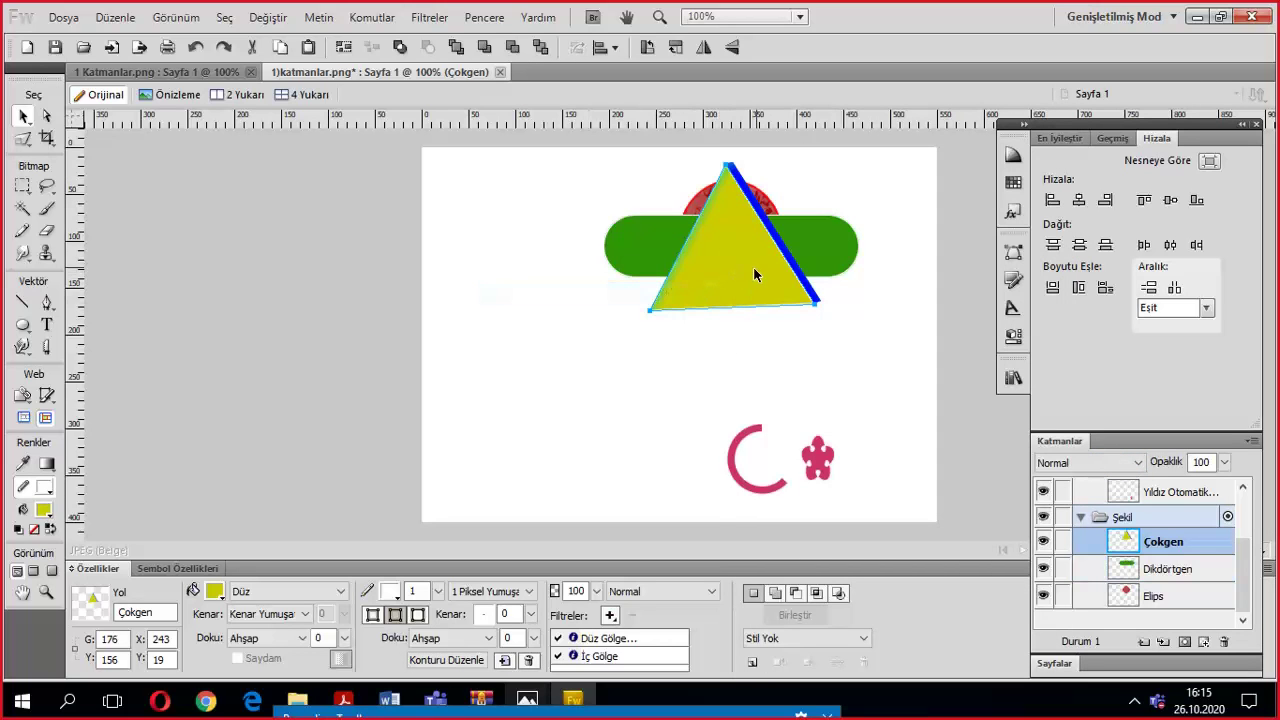
Send the yellow triangle one level back, beneath the green rectangle, with Alta Gönder.
right_click(753, 268)
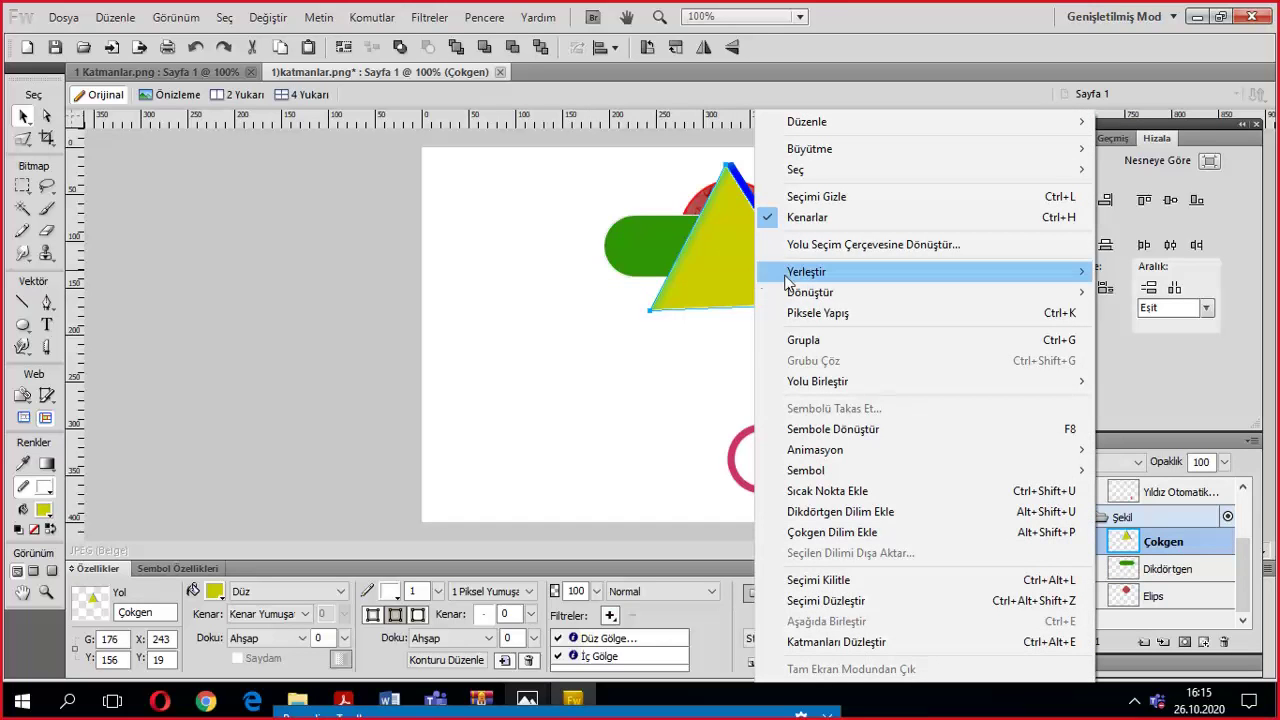
mouse_move(792, 271)
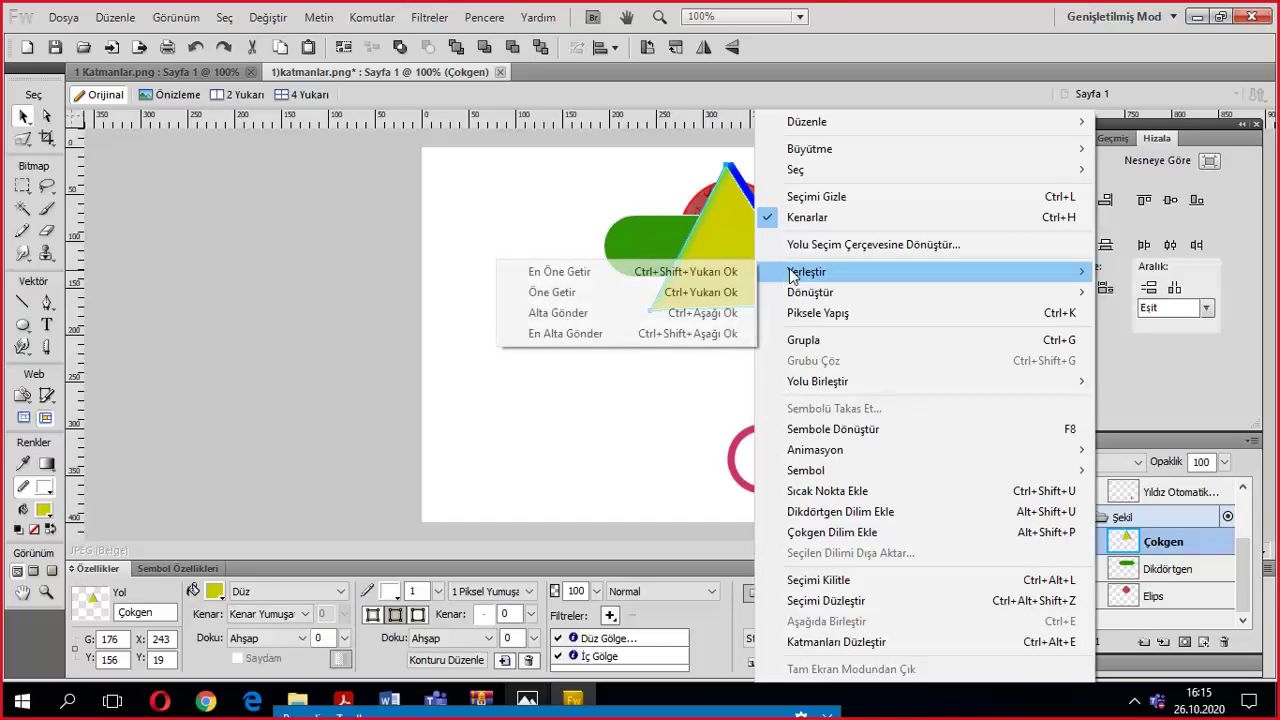
click(580, 316)
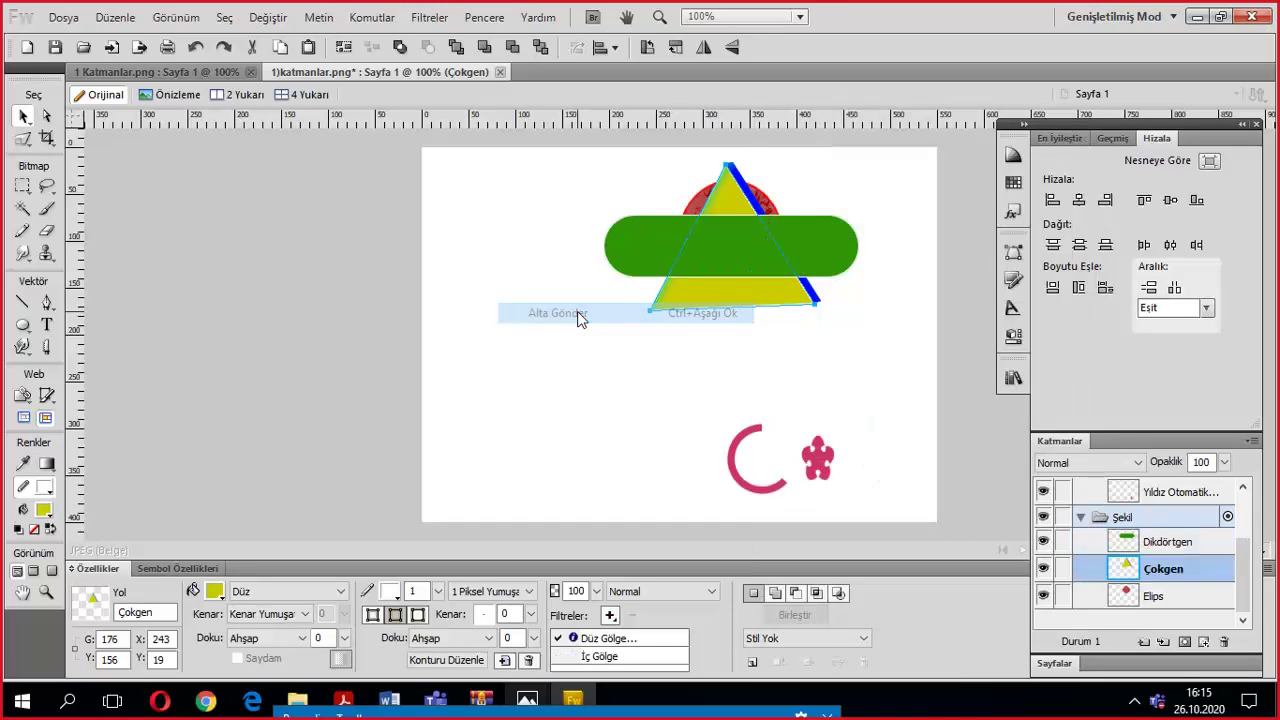
Send the green rectangle to the very back, behind both the triangle and the circle, with En Alta Gönder.
click(715, 268)
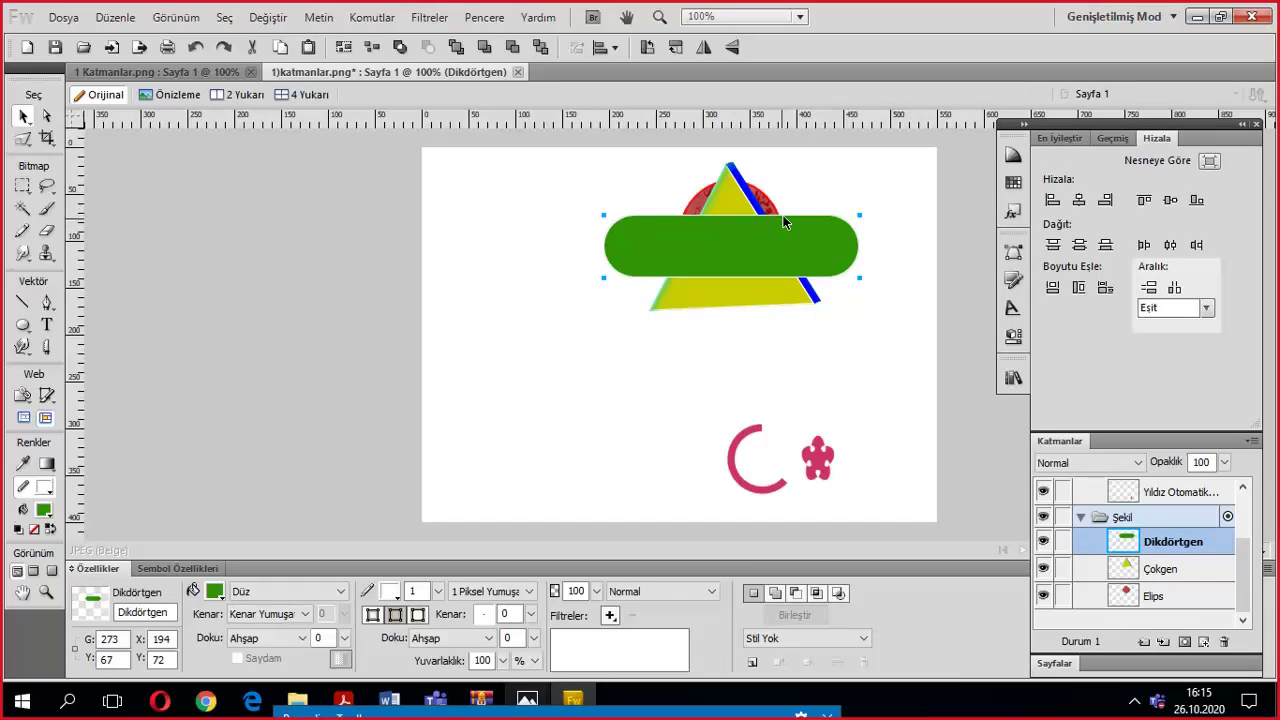
right_click(765, 242)
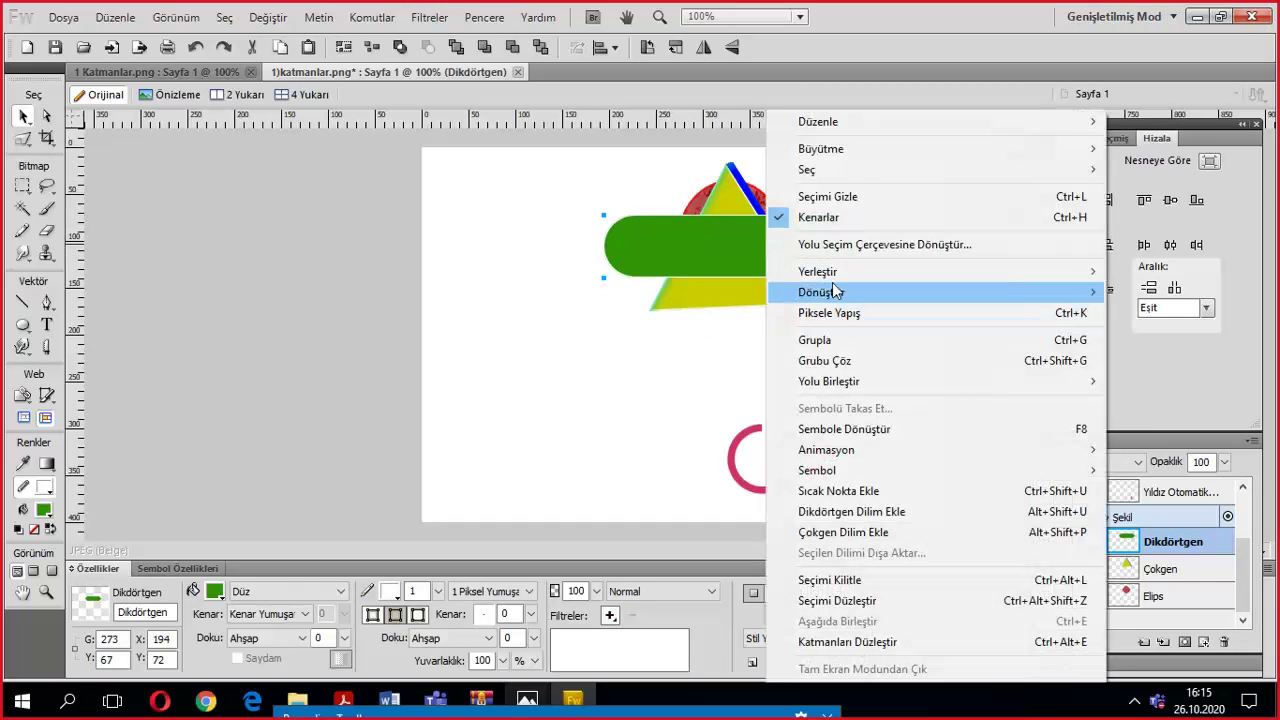
mouse_move(830, 273)
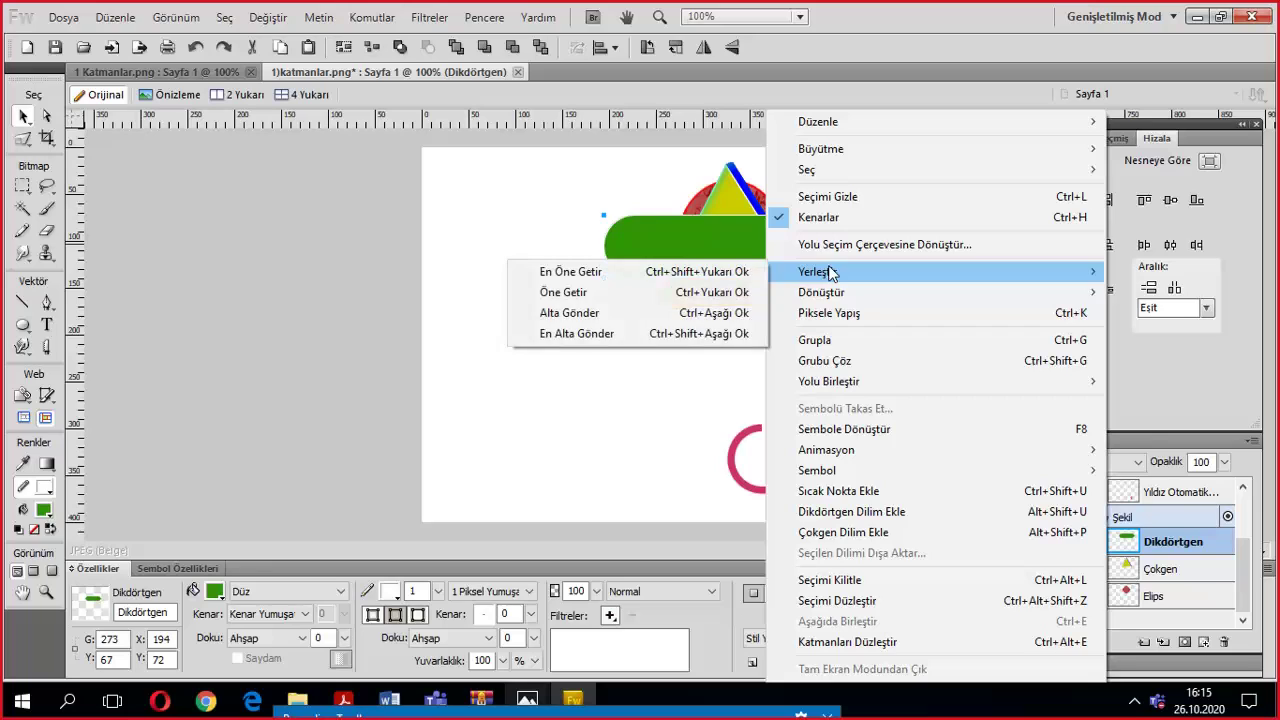
click(579, 334)
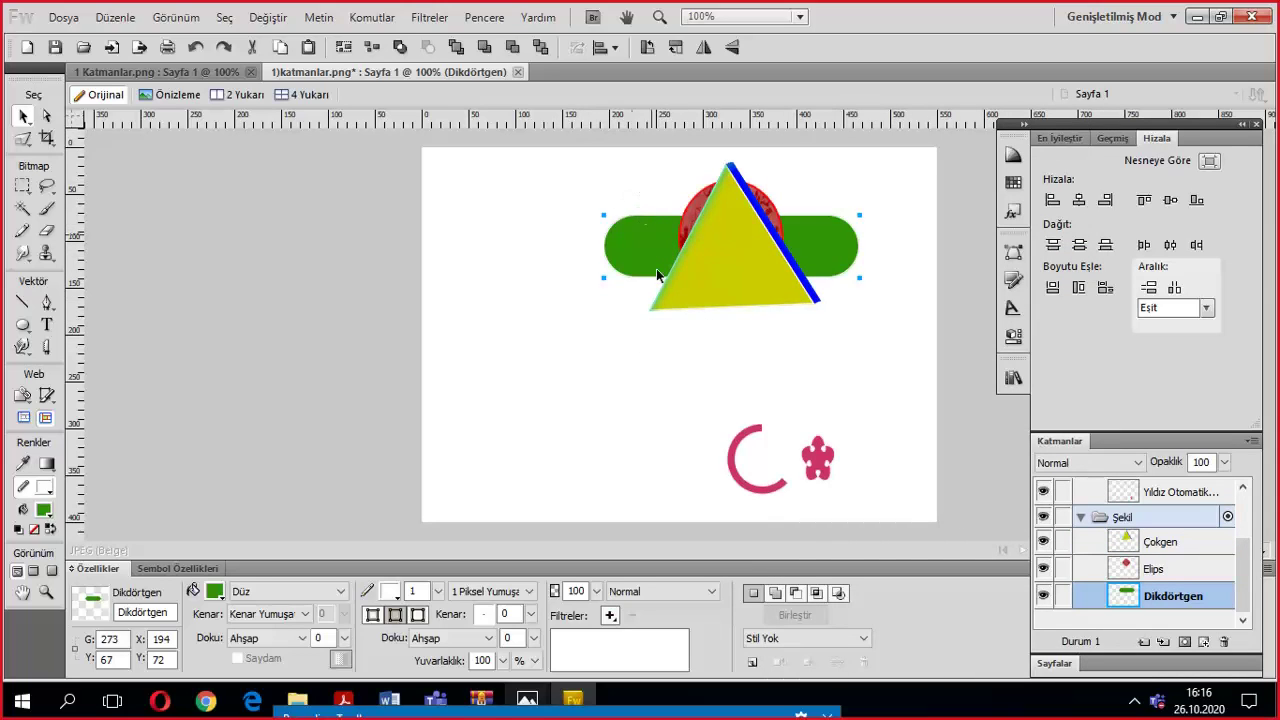
Bring the green rectangle one level forward, above the circle, with Öne Getir.
click(278, 19)
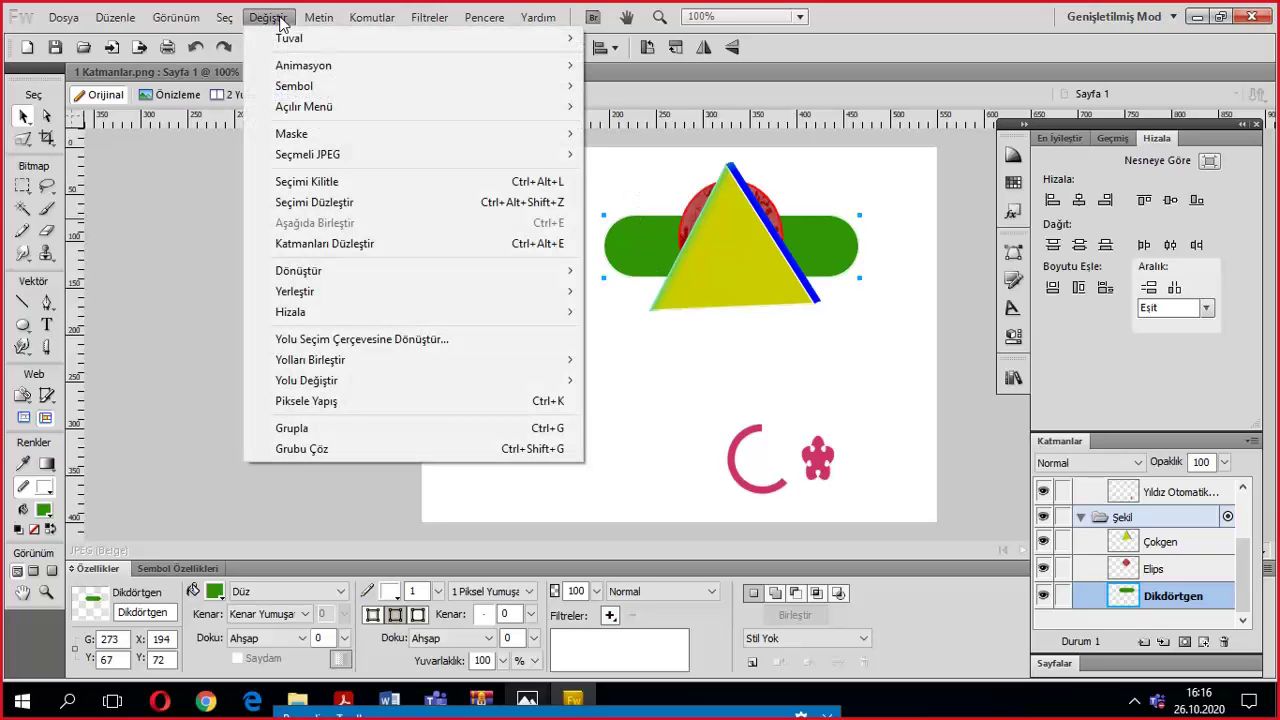
mouse_move(350, 298)
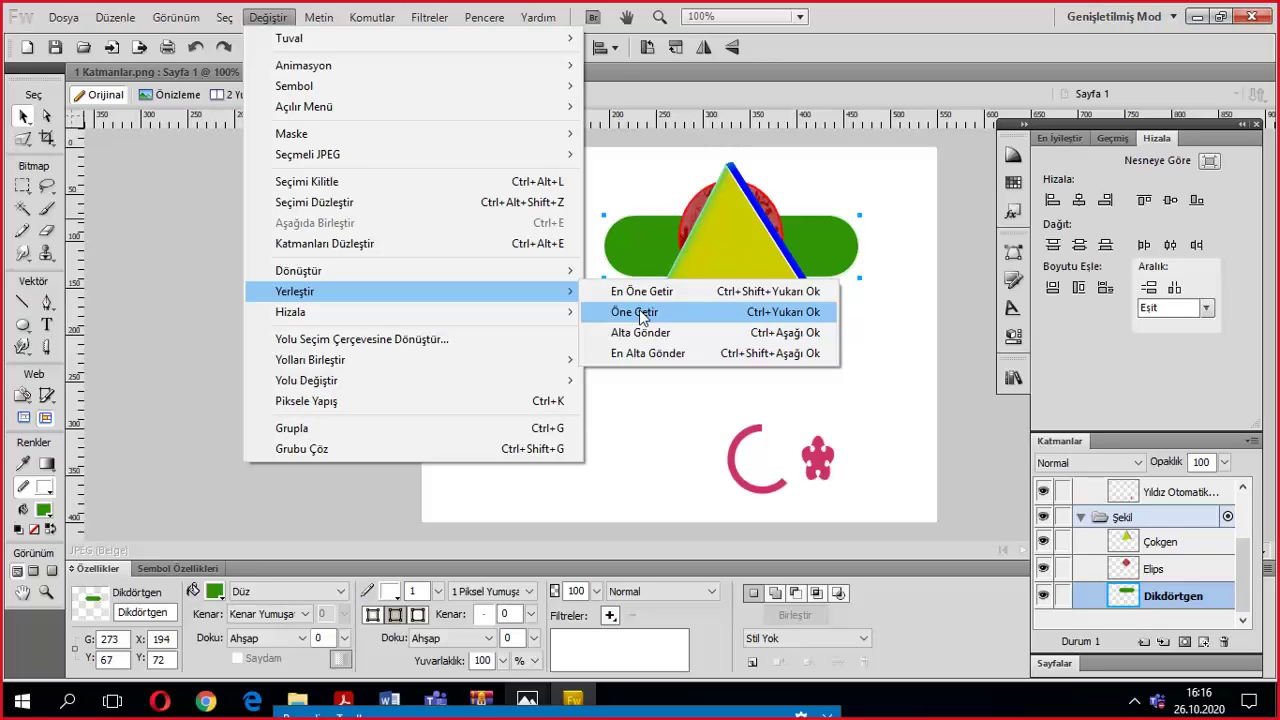
click(641, 315)
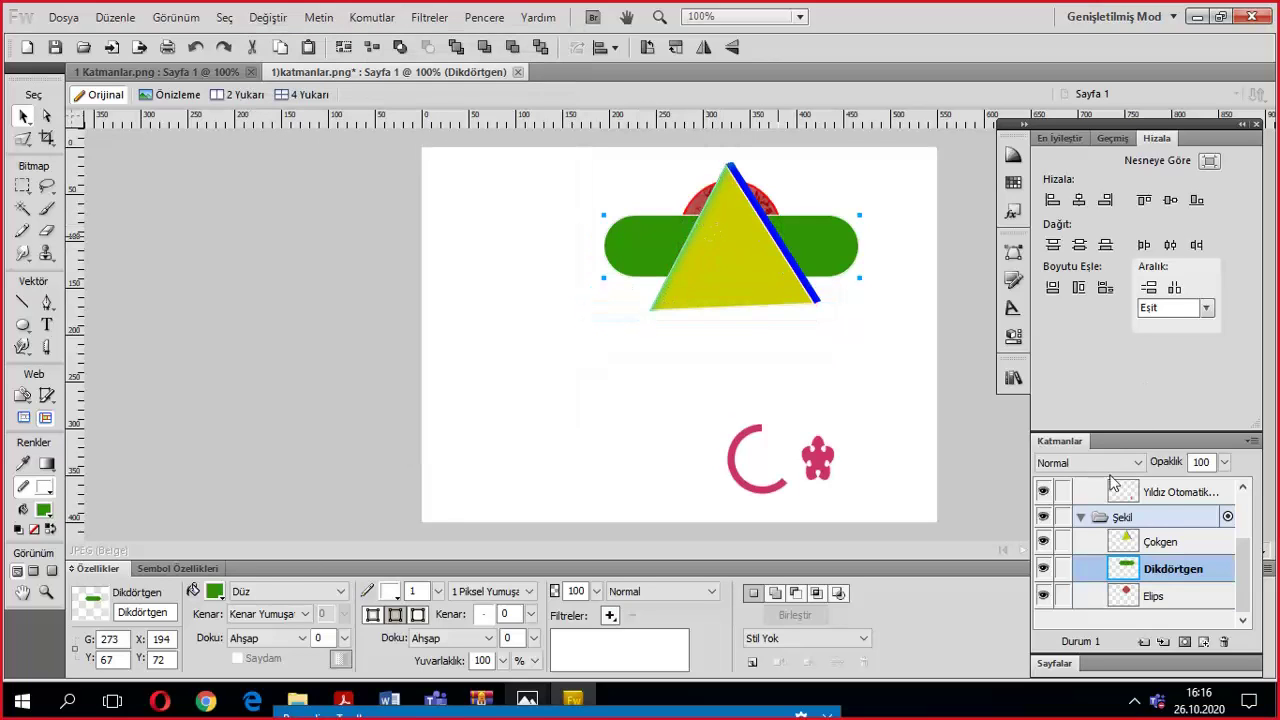
Send the green rectangle one level back, beneath the red circle, with Alta Gönder.
right_click(820, 226)
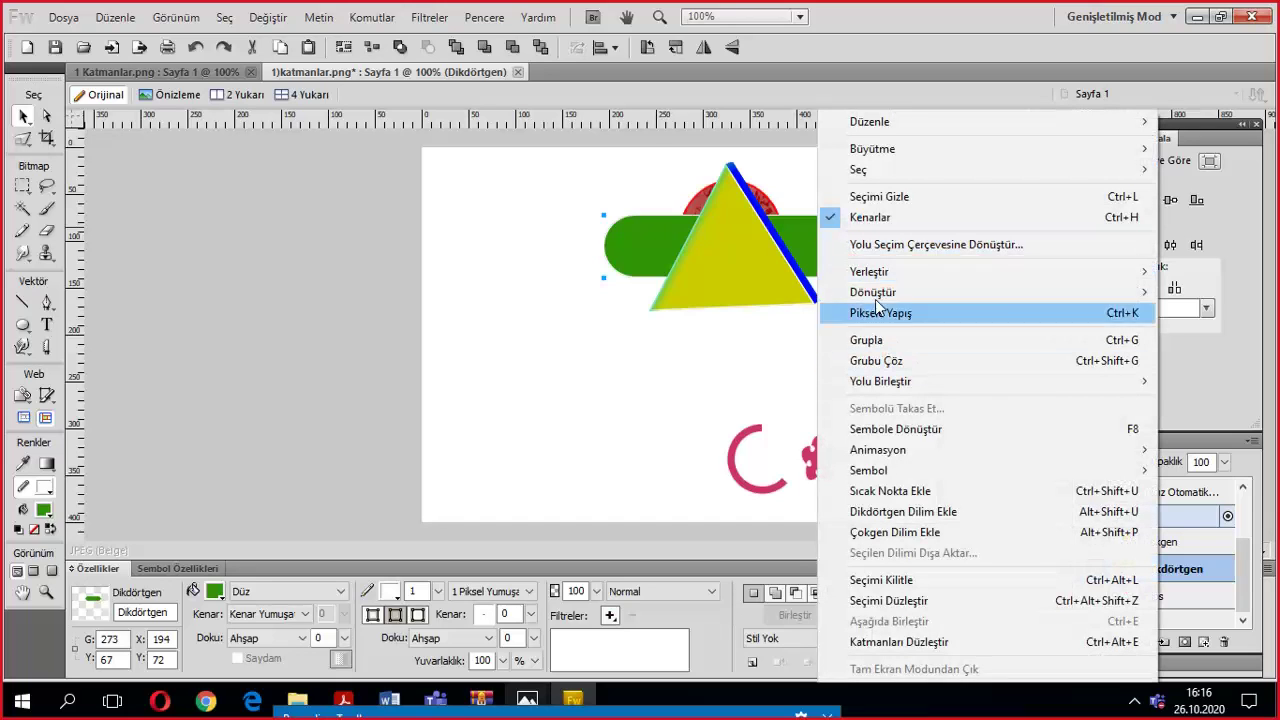
mouse_move(880, 272)
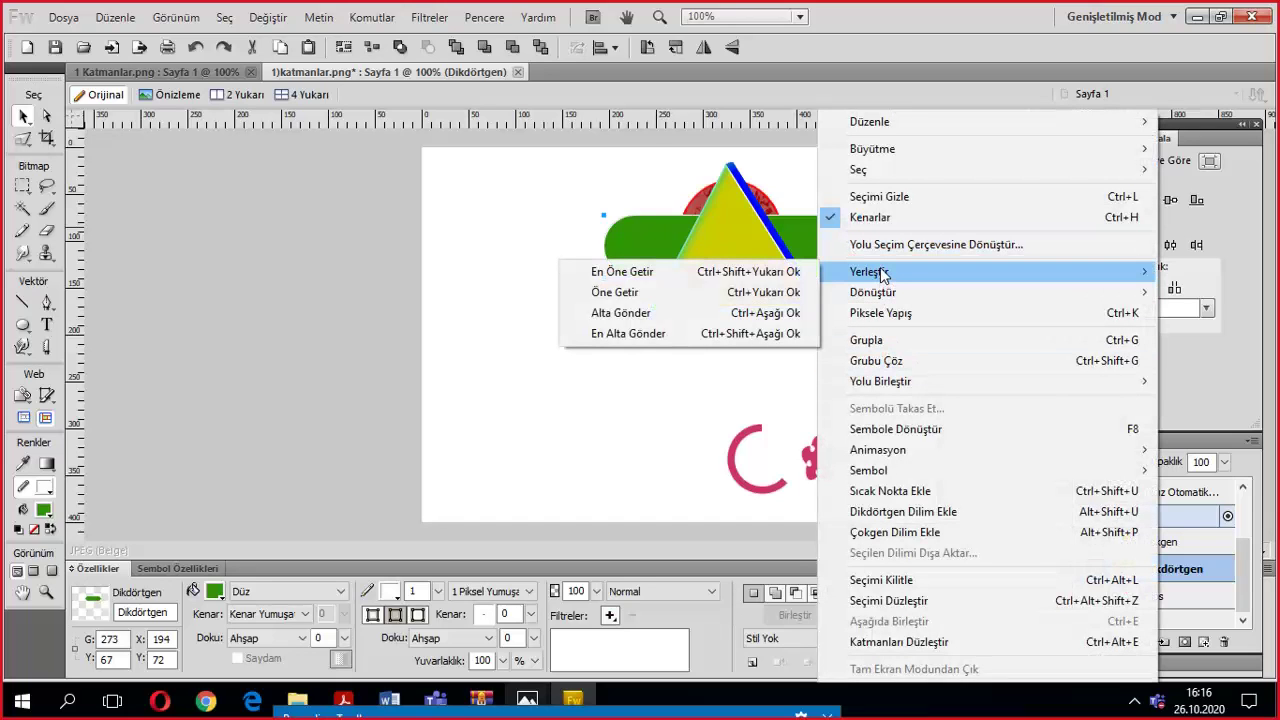
click(633, 314)
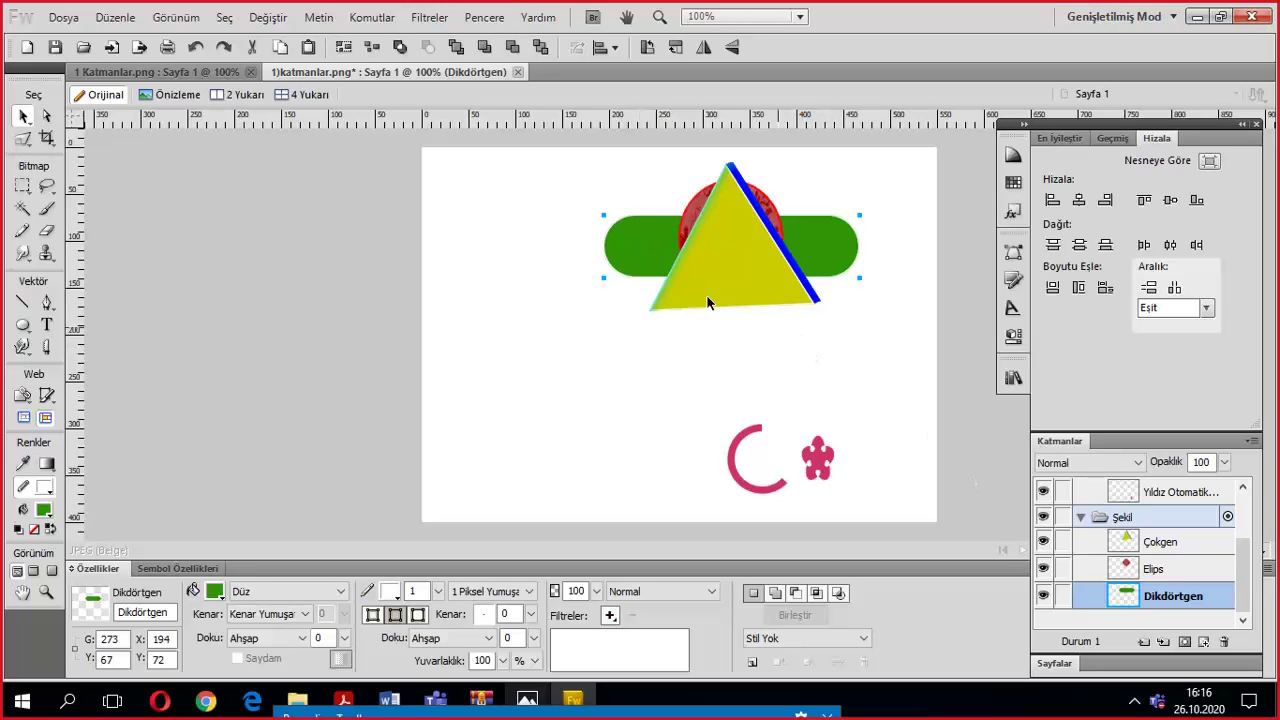
Bring the green rectangle to the very front, above the triangle and the circle, with En Öne Getir.
right_click(625, 224)
mouse_move(690, 281)
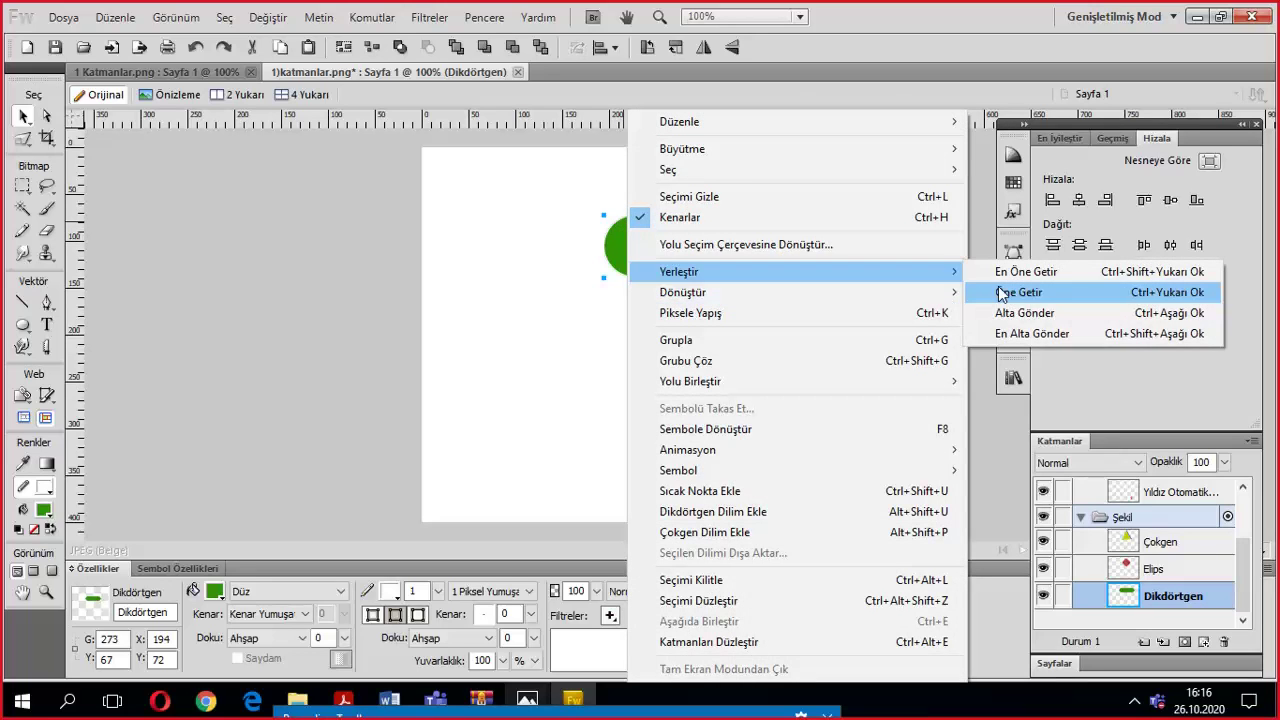
click(1028, 272)
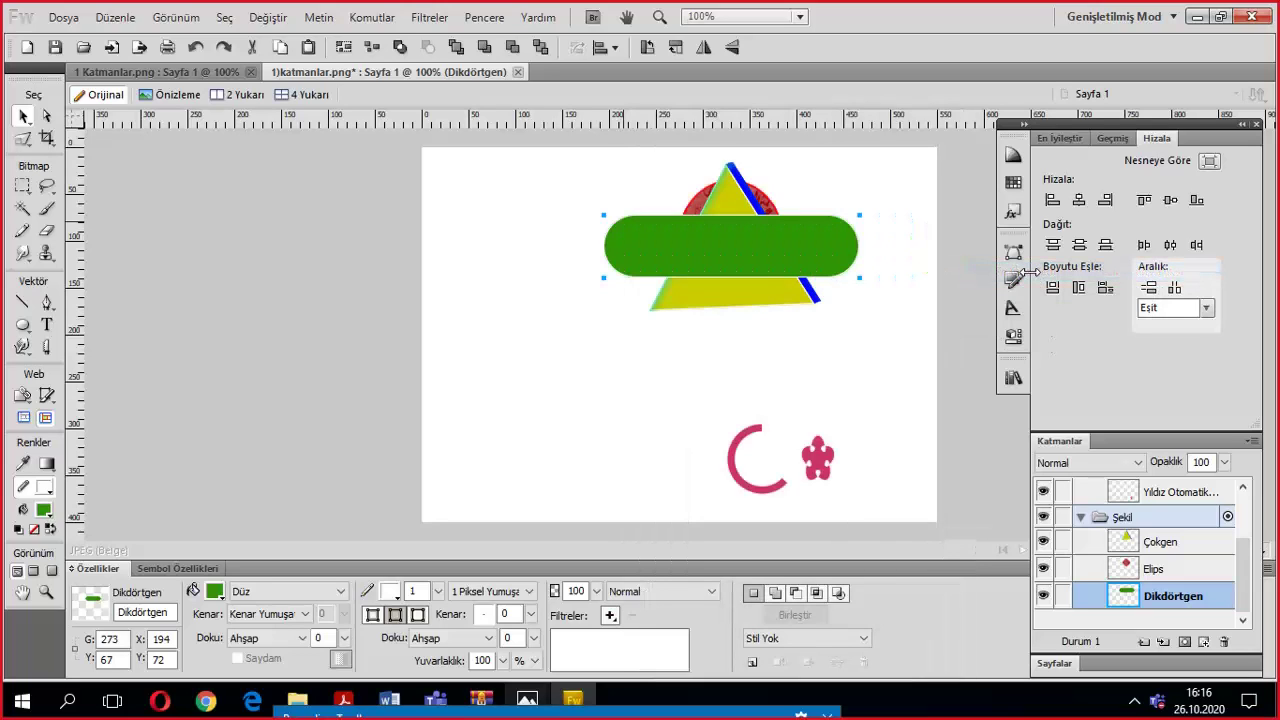
Send the green rectangle from the front to the bottom of the Şekil layer with En Alta Gönder.
right_click(721, 255)
mouse_move(762, 275)
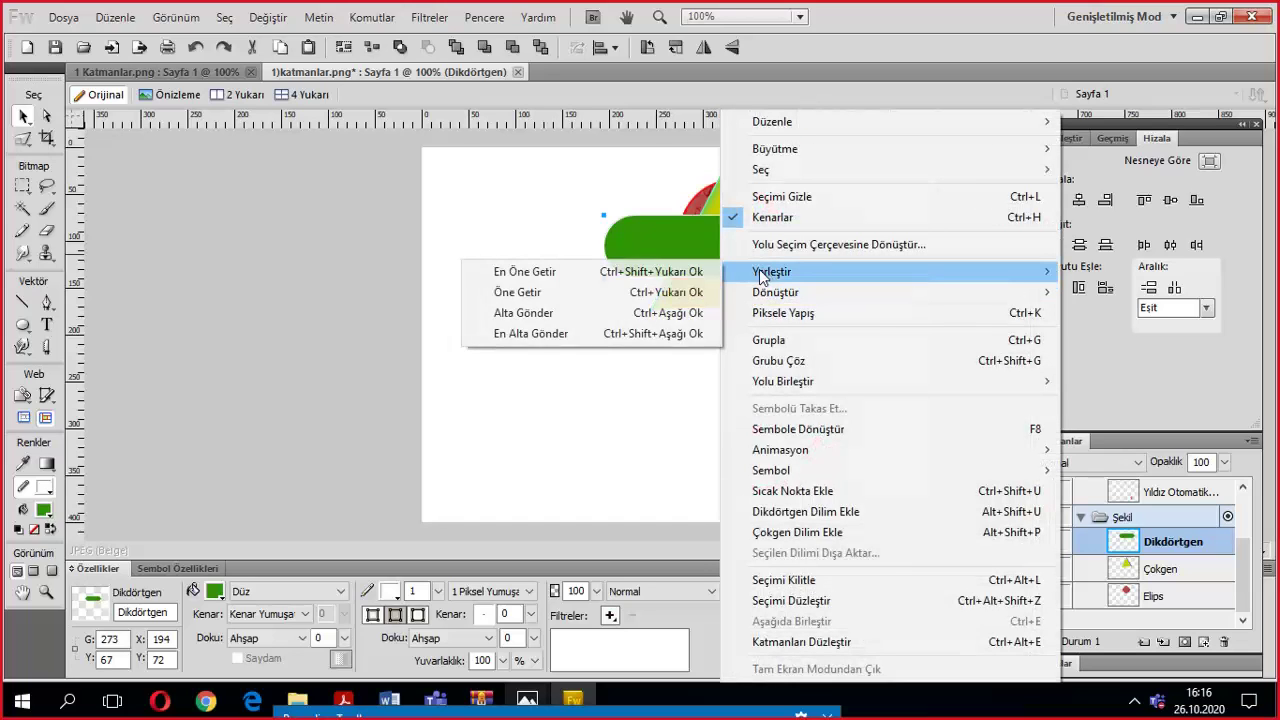
click(545, 338)
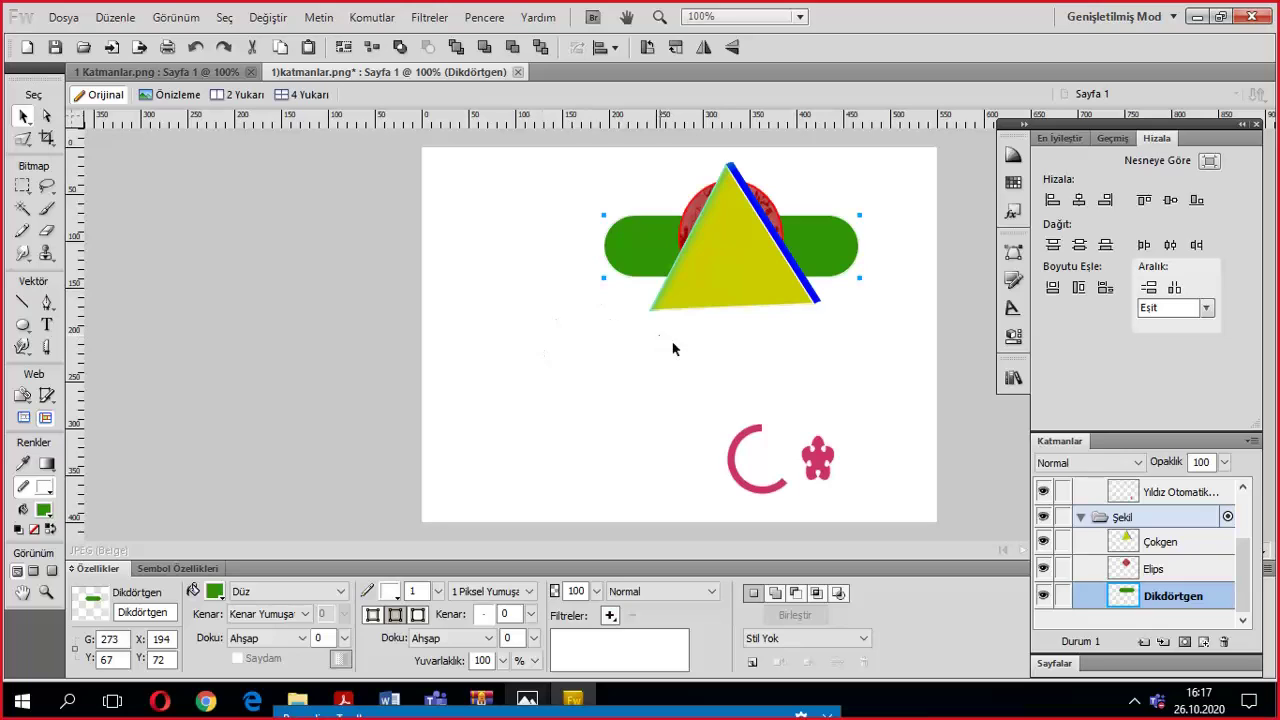
Deselect everything and lock the Şekil and Yıldız-Ay layers.
click(772, 407)
click(658, 253)
click(1063, 517)
scroll(1058, 545, up, 3)
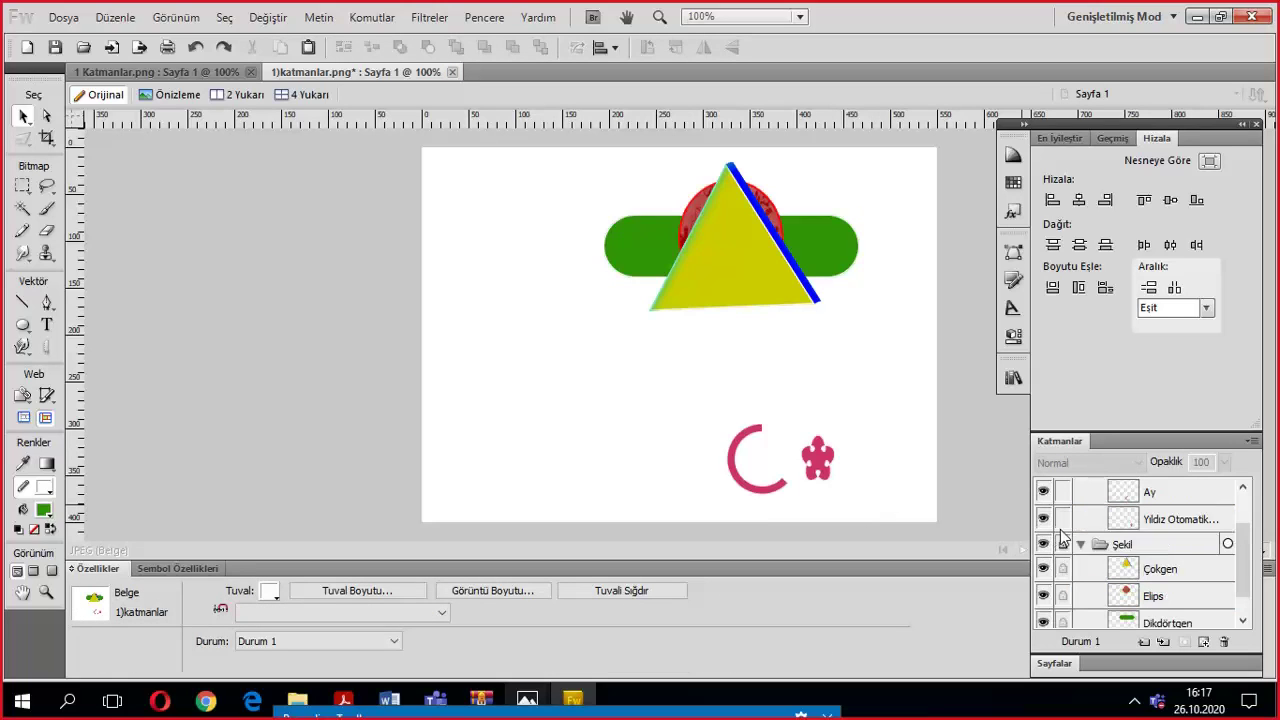
click(1063, 513)
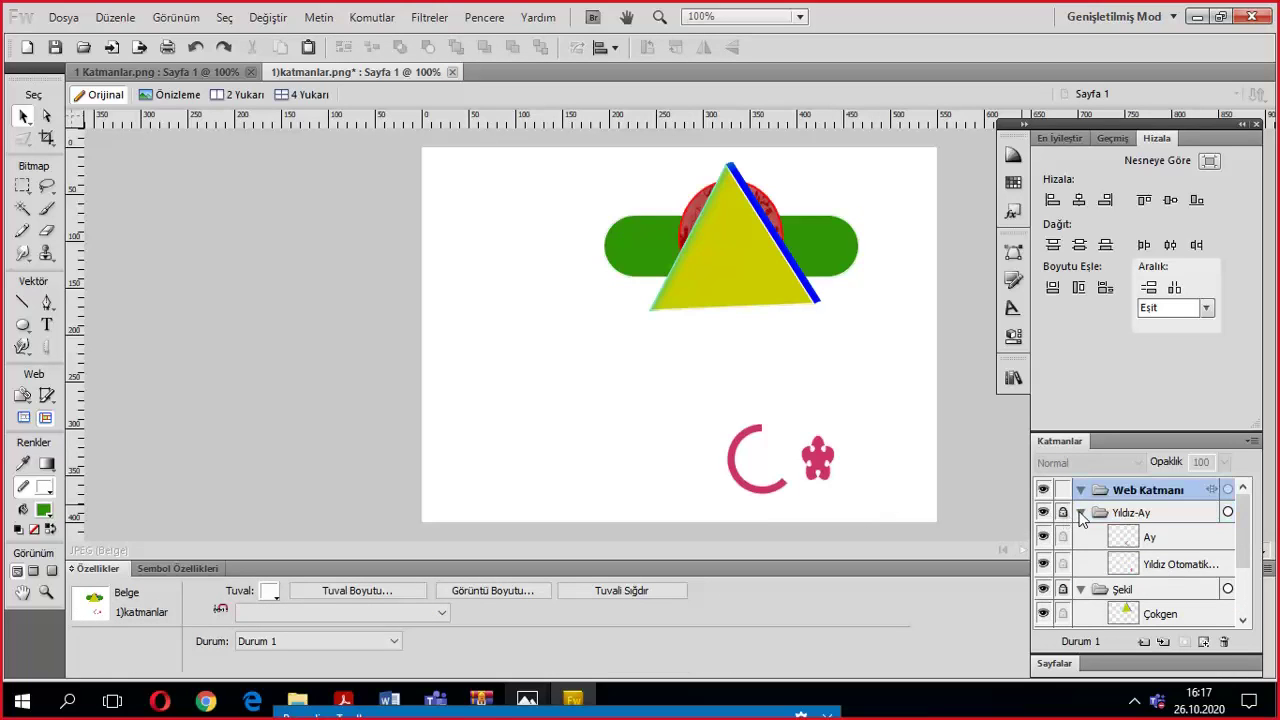
Toggle the lock of Web Katmanı on and off, and unlock the Yıldız-Ay and Şekil layers.
click(1063, 490)
click(1063, 490)
click(1063, 512)
click(1063, 589)
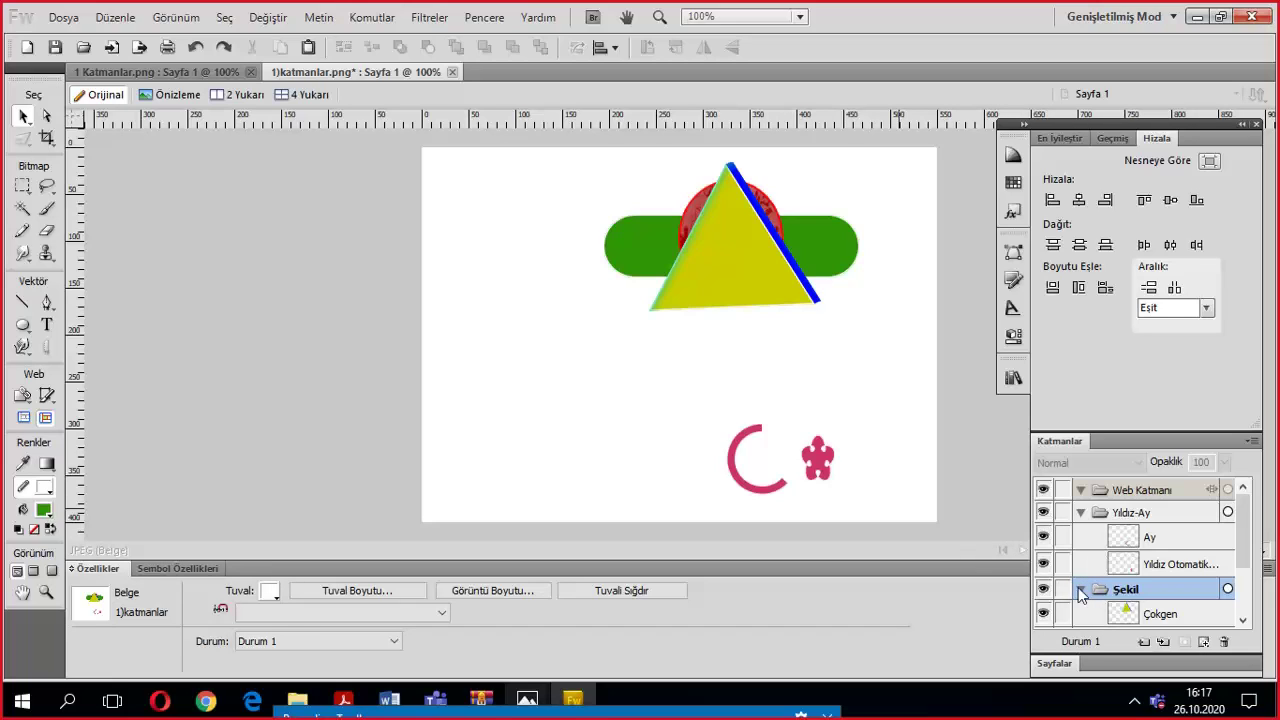
Turn on Tek Katman Düzenleme with the Şekil layer active and try it on the yellow triangle.
click(1256, 442)
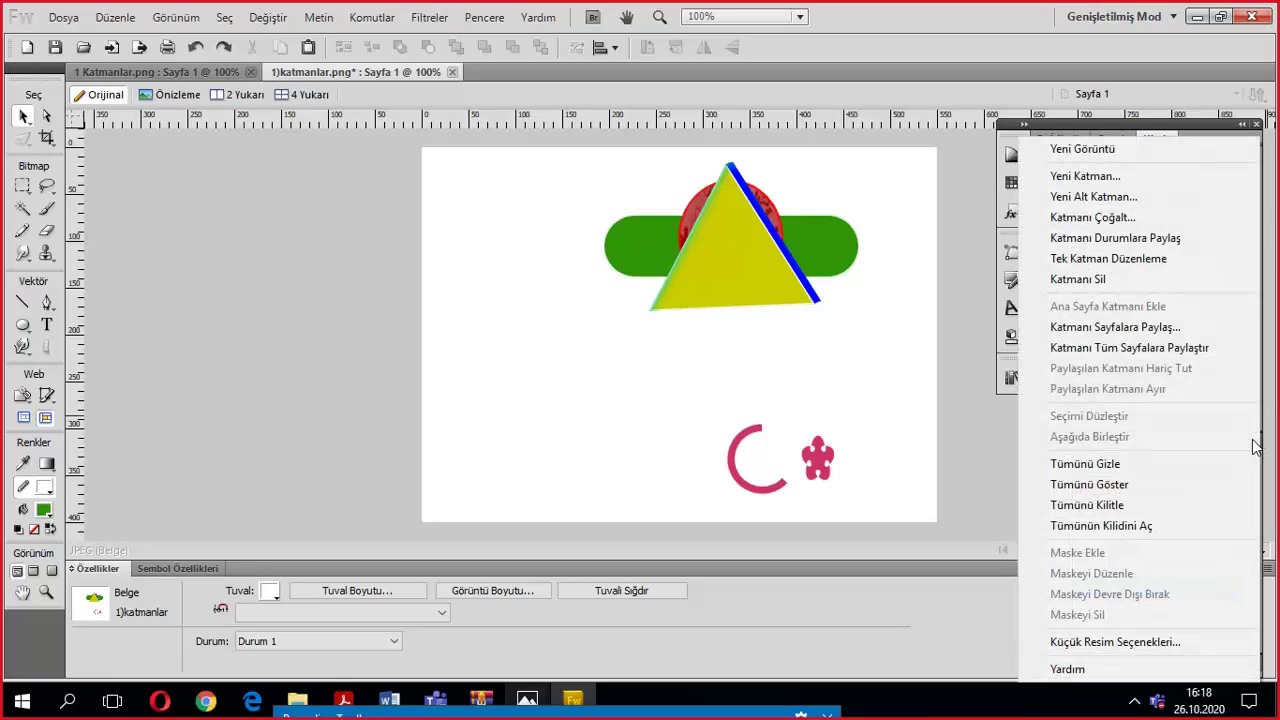
click(1127, 262)
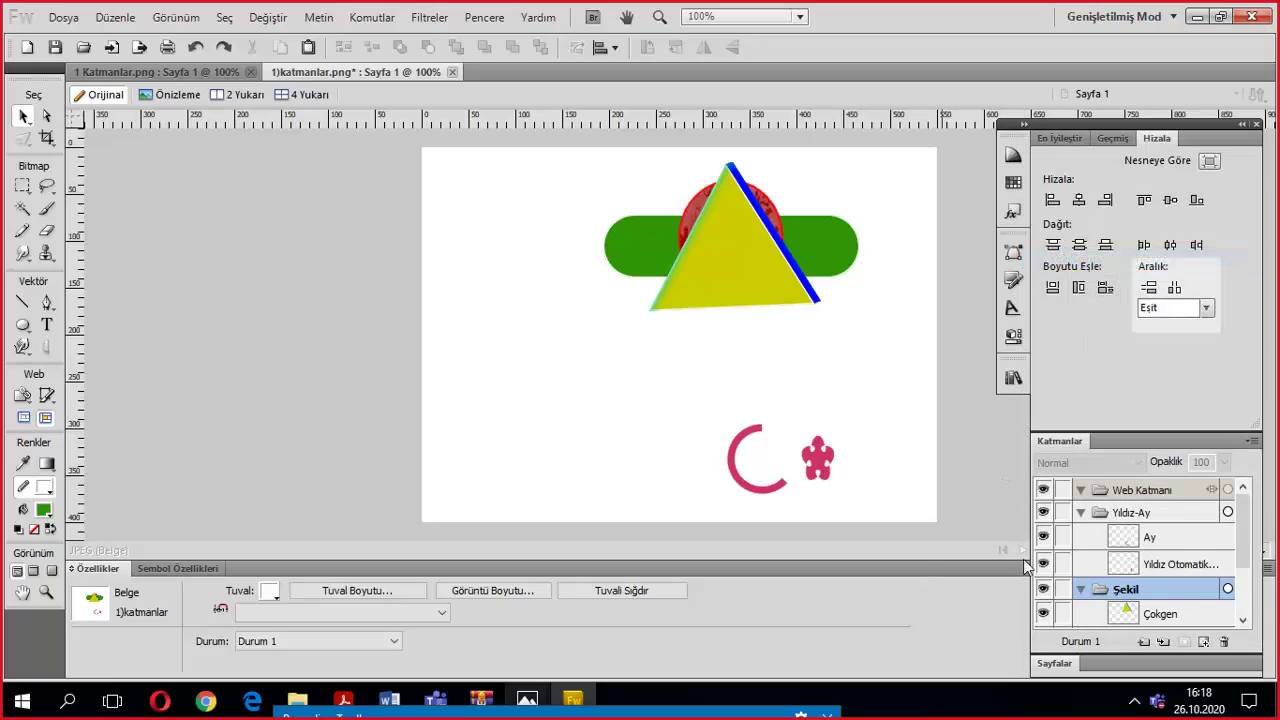
click(745, 255)
scroll(1246, 537, down, 1)
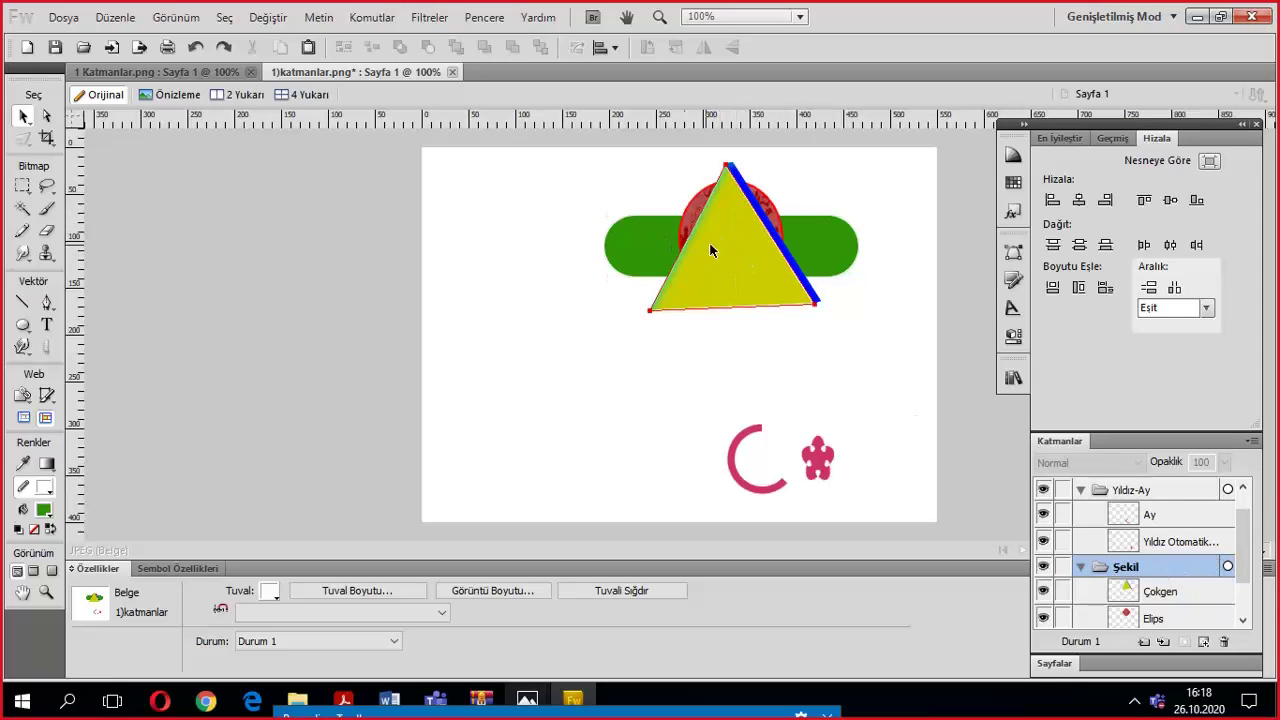
Place Elips above Çokgen in the Şekil layer and position the red circle over the triangle at about X 275, Y 72.
drag(697, 210, 728, 347)
mouse_move(795, 373)
mouse_down()
mouse_move(721, 373)
mouse_move(775, 358)
mouse_up()
scroll(1123, 596, down, 1)
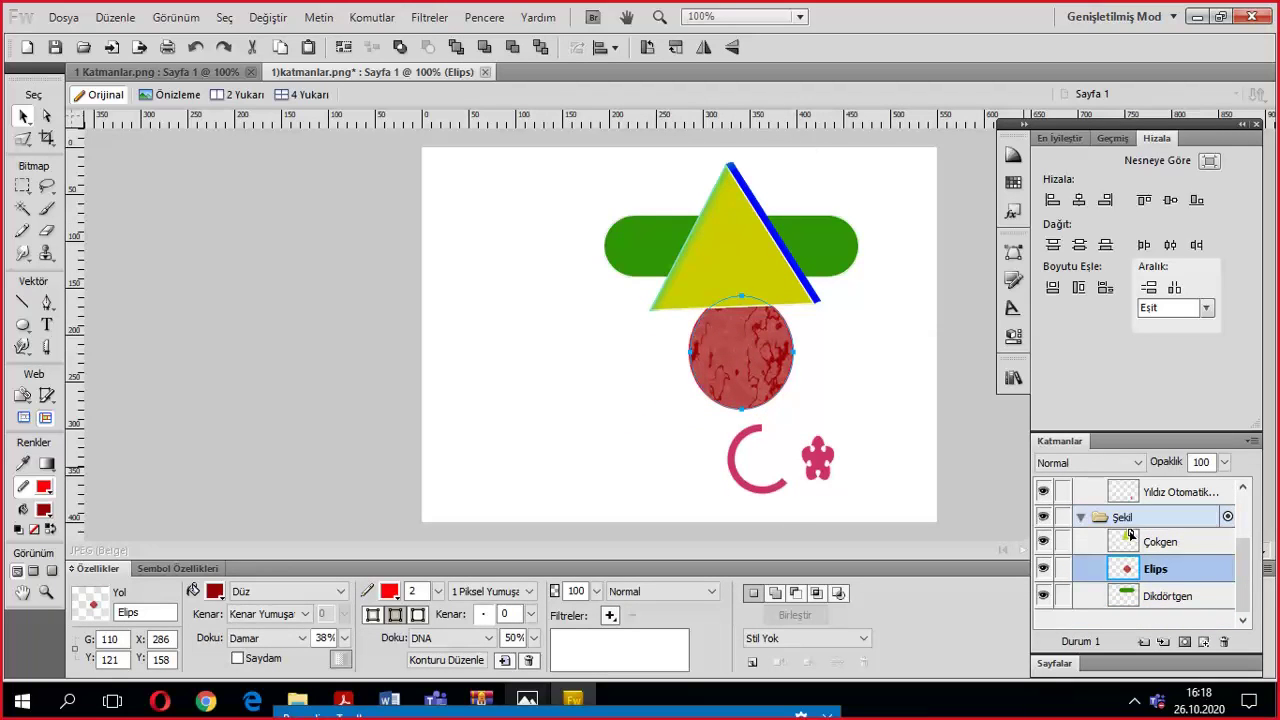
drag(1130, 537, 1122, 525)
drag(760, 373, 749, 290)
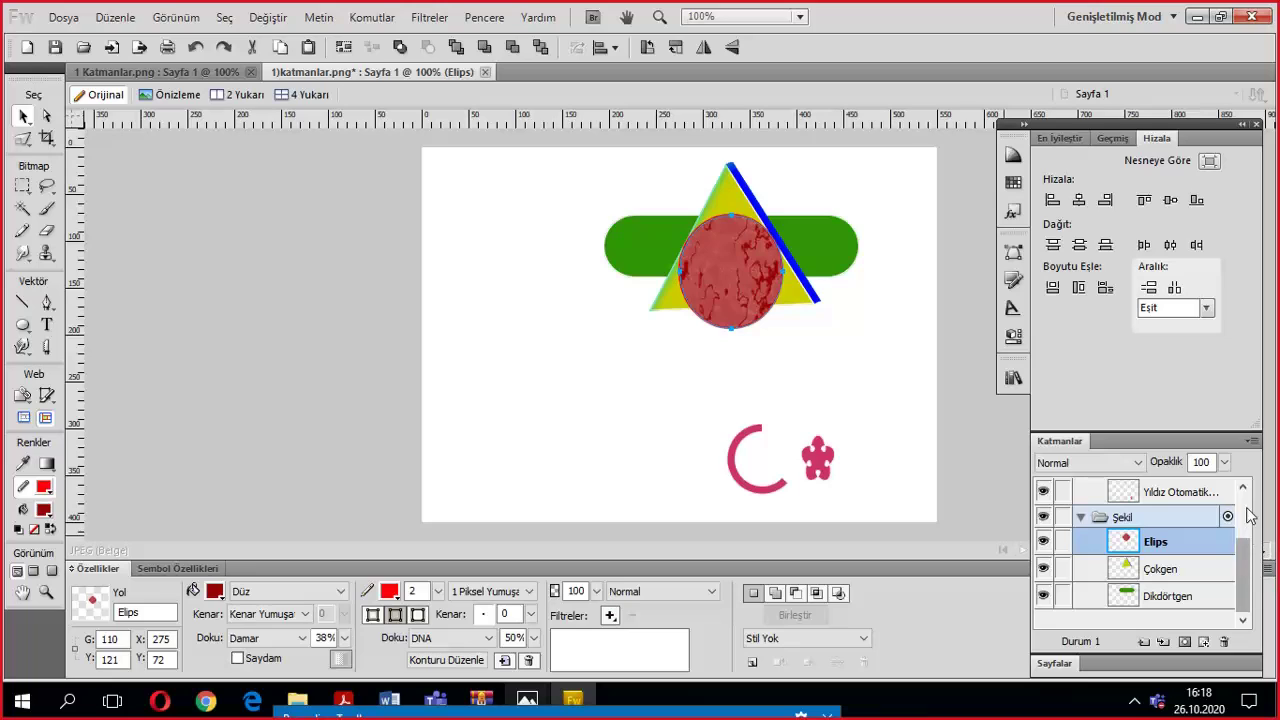
Make the Yıldız-Ay layer active, try to move the red circle, and check the Tek Katman Düzenleme option.
scroll(1238, 572, up, 3)
click(1128, 513)
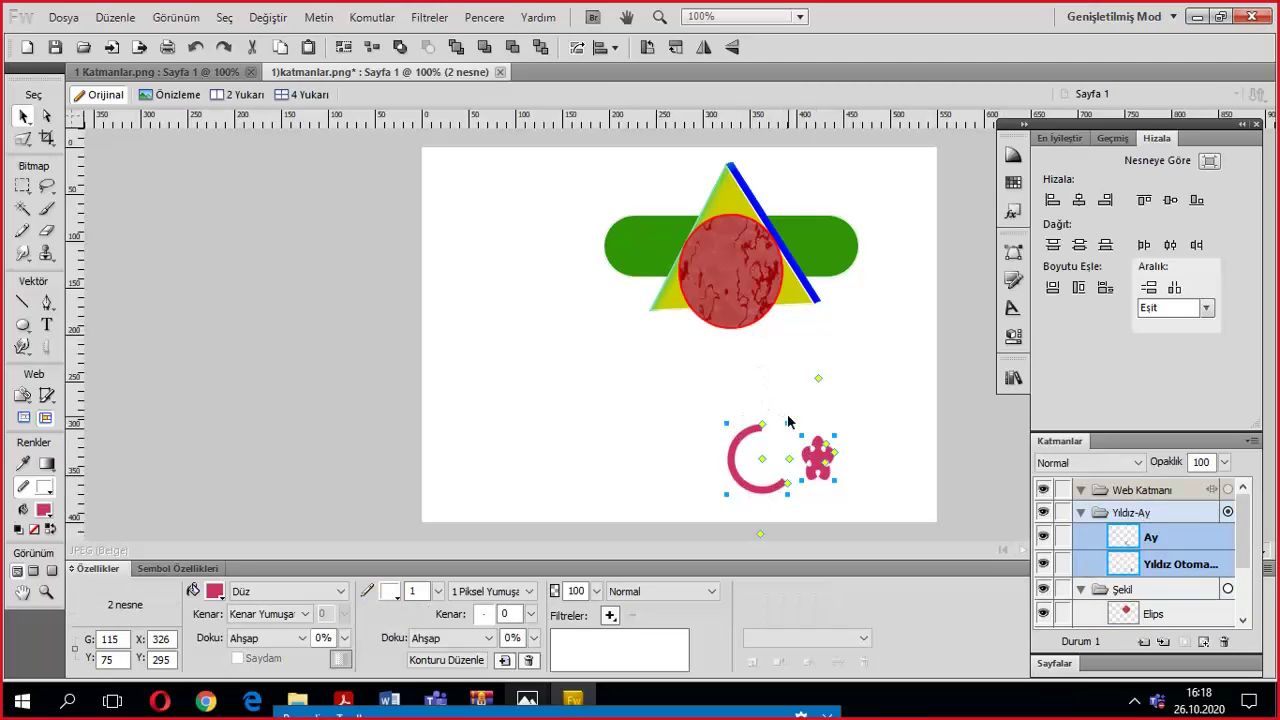
drag(728, 256, 773, 359)
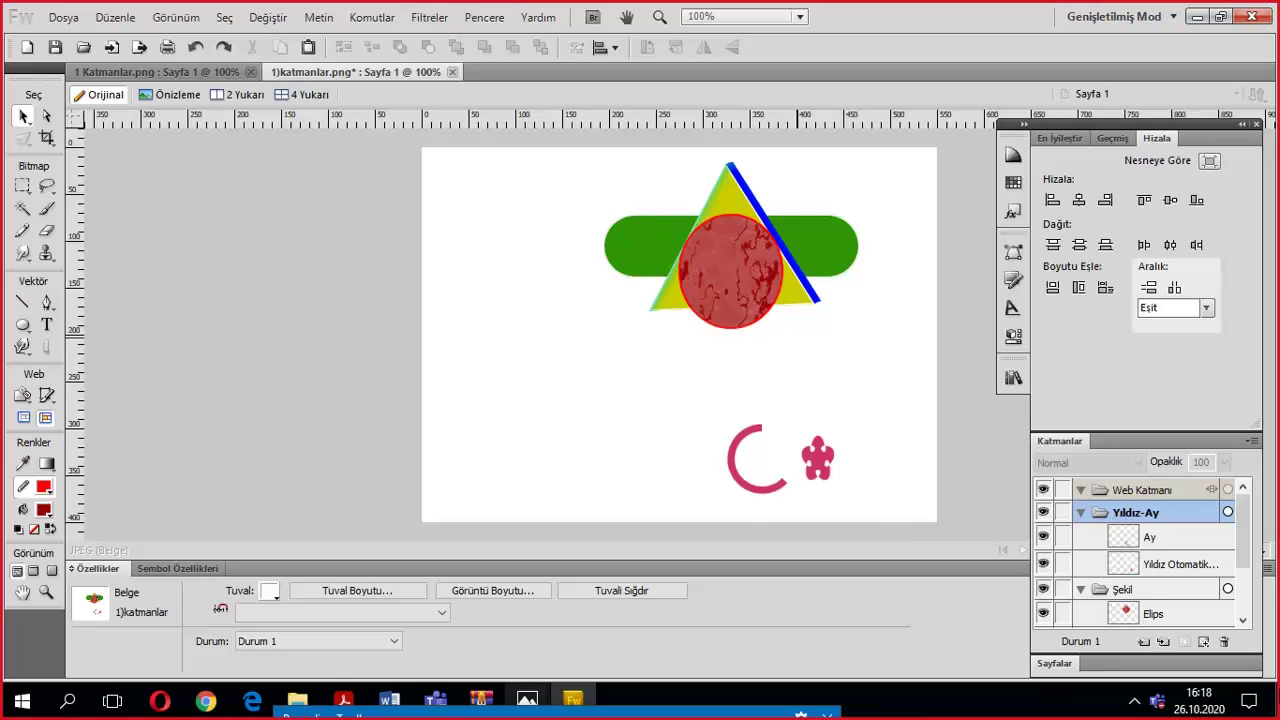
click(1252, 441)
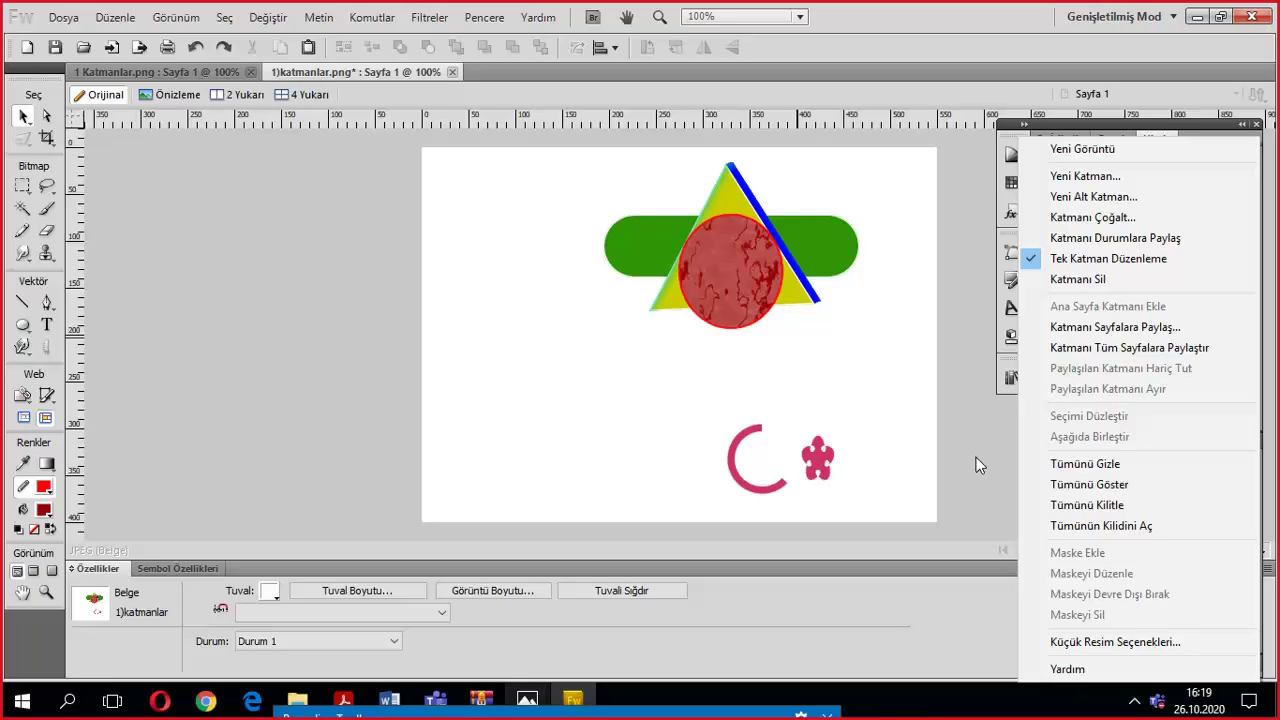
click(812, 380)
Change the fill colour of the Ay crescent to orange and deselect it.
click(741, 459)
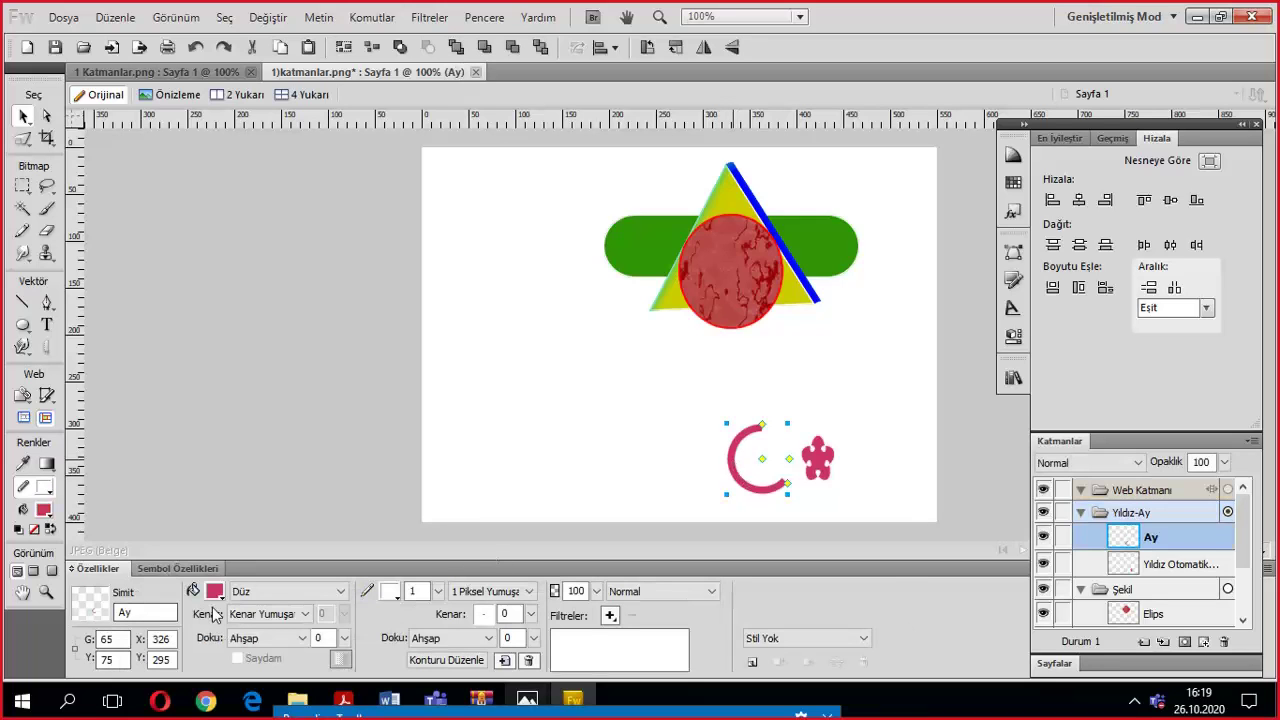
click(214, 591)
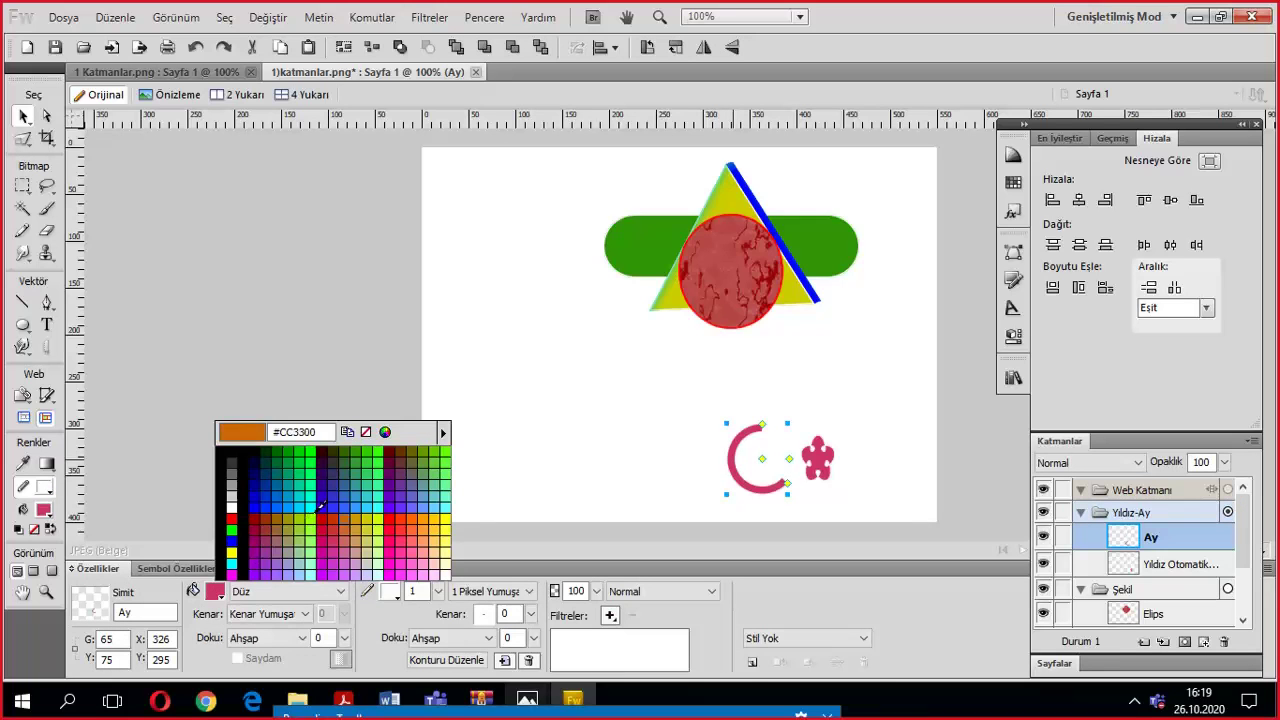
click(421, 517)
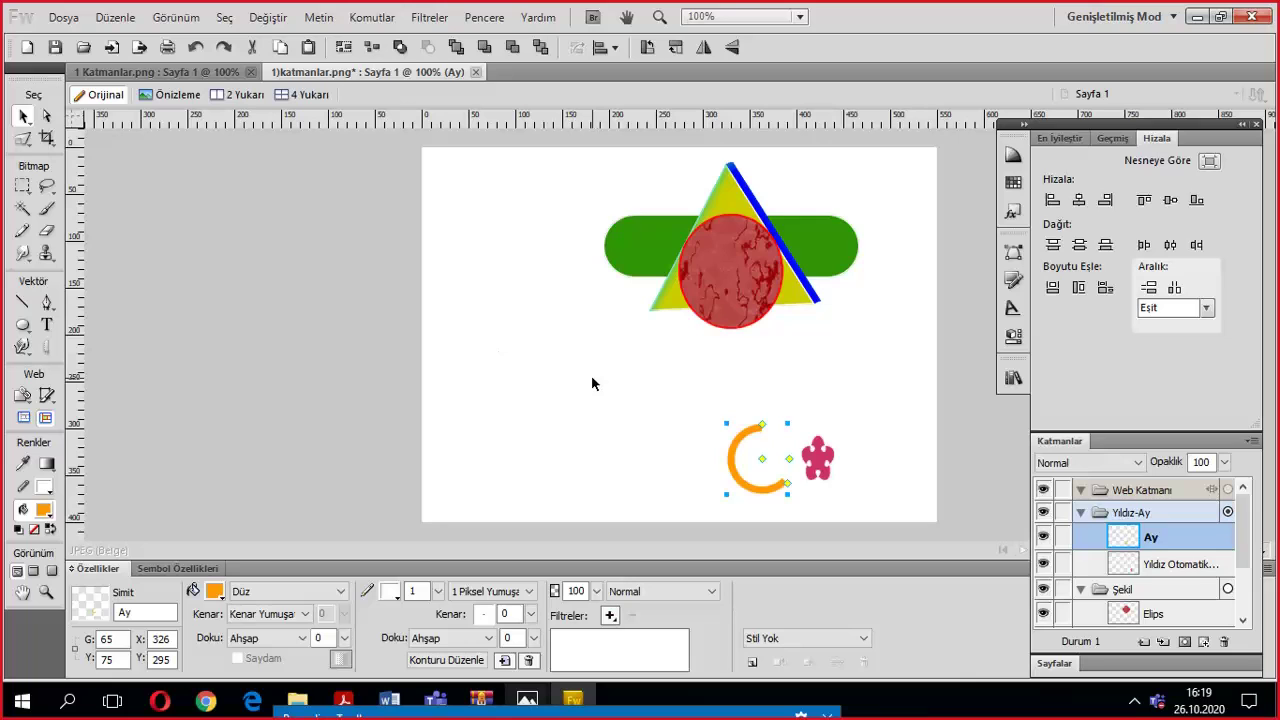
click(471, 337)
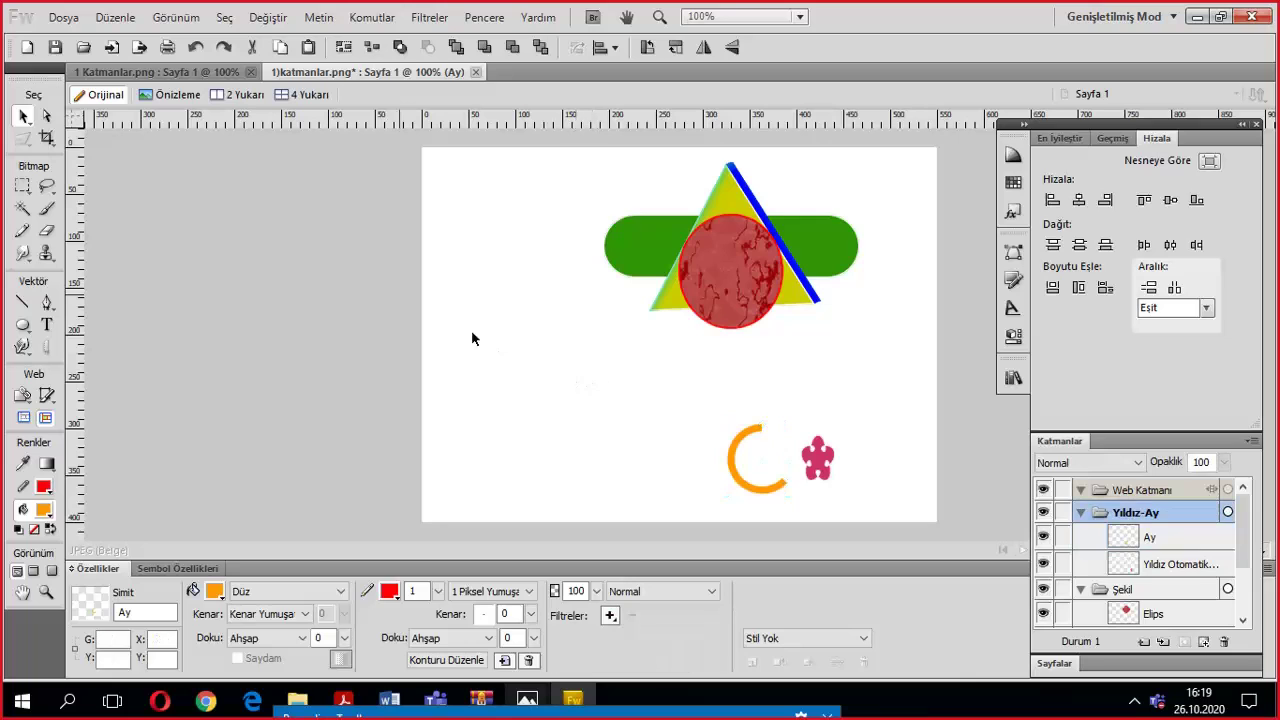
Switch to Görüntü İşleme.pdf in Acrobat Reader, view the default colour settings on page 84, and return to Fireworks.
click(344, 704)
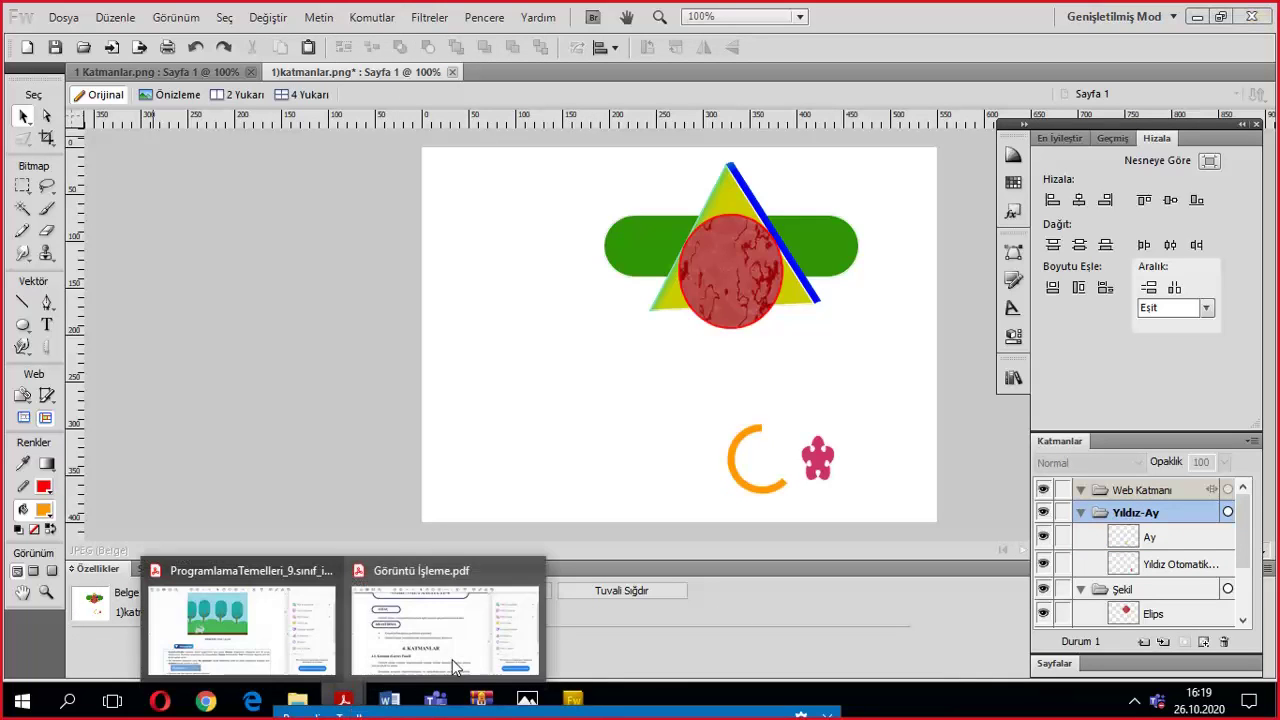
click(445, 665)
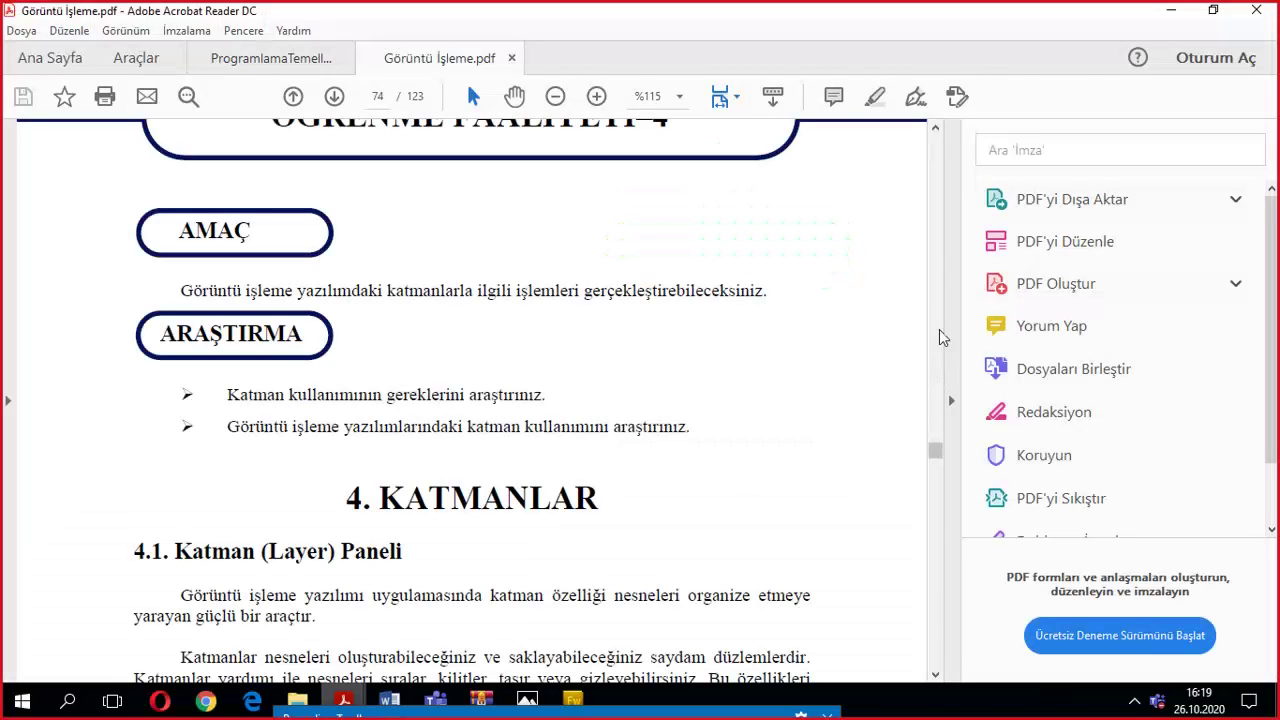
drag(939, 451, 958, 497)
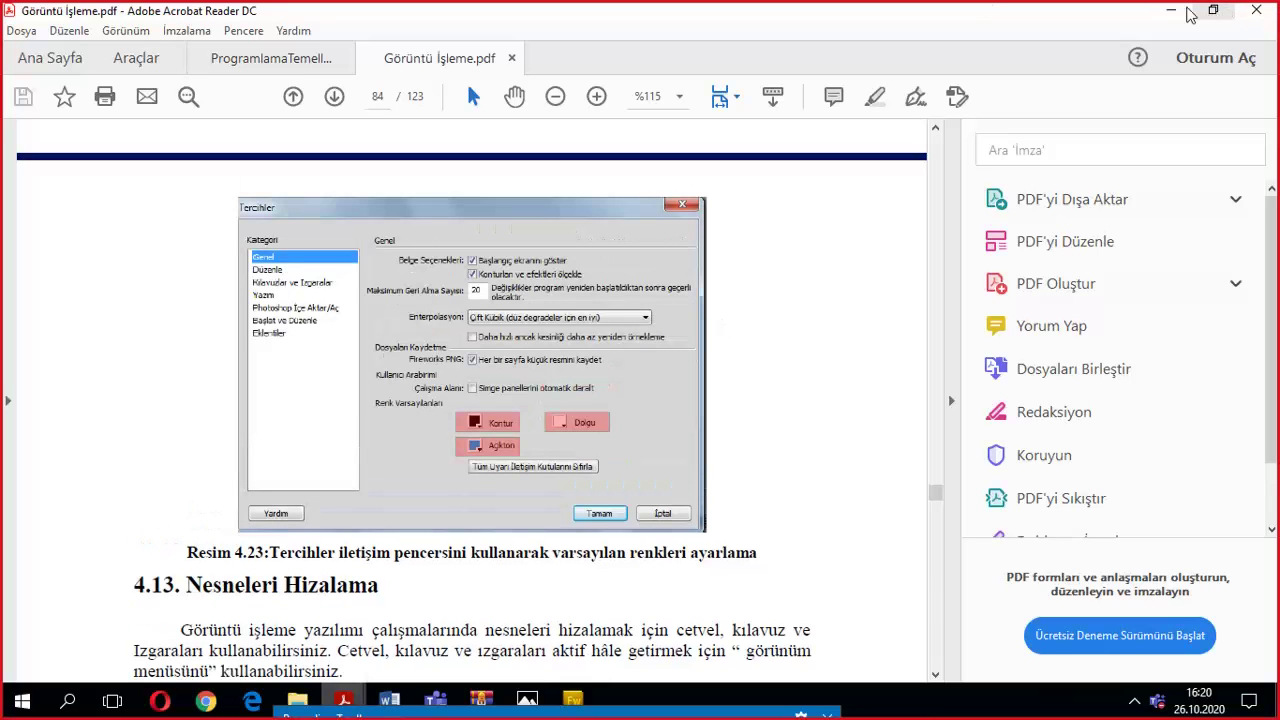
click(1171, 10)
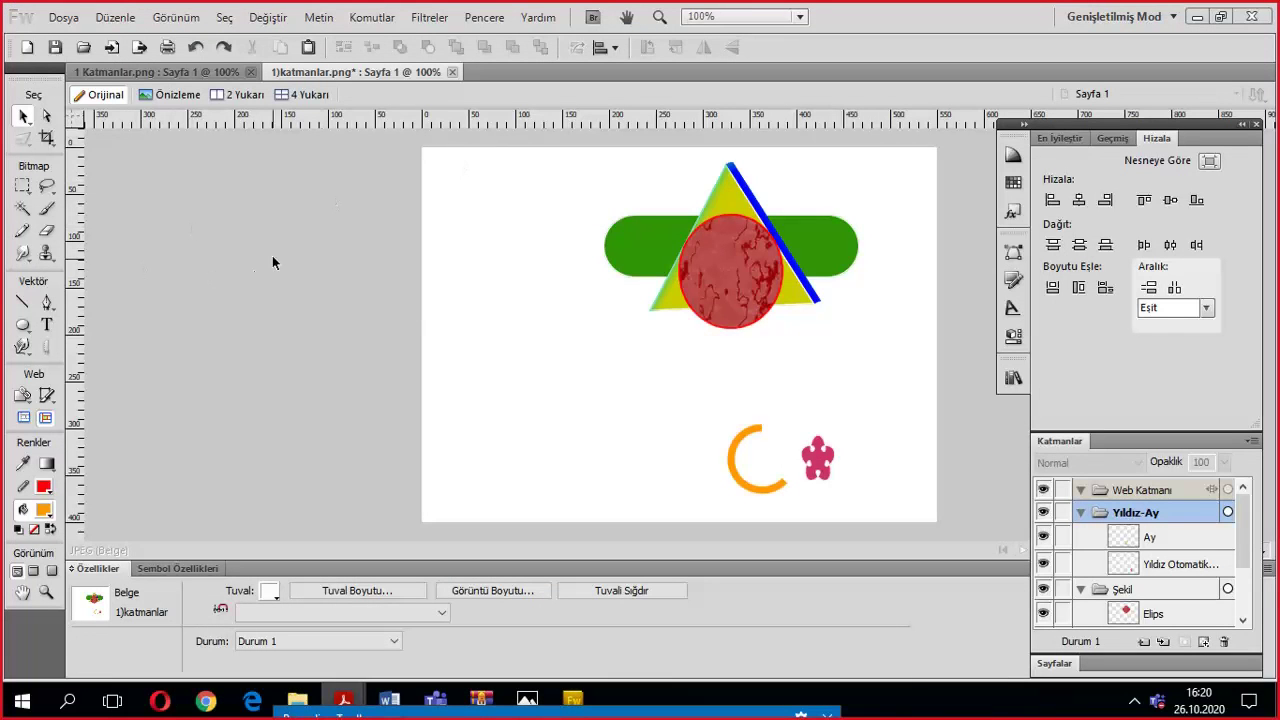
Open the Tercihler dialog and set the default Kontur colour to yellow in the Genel category.
click(115, 18)
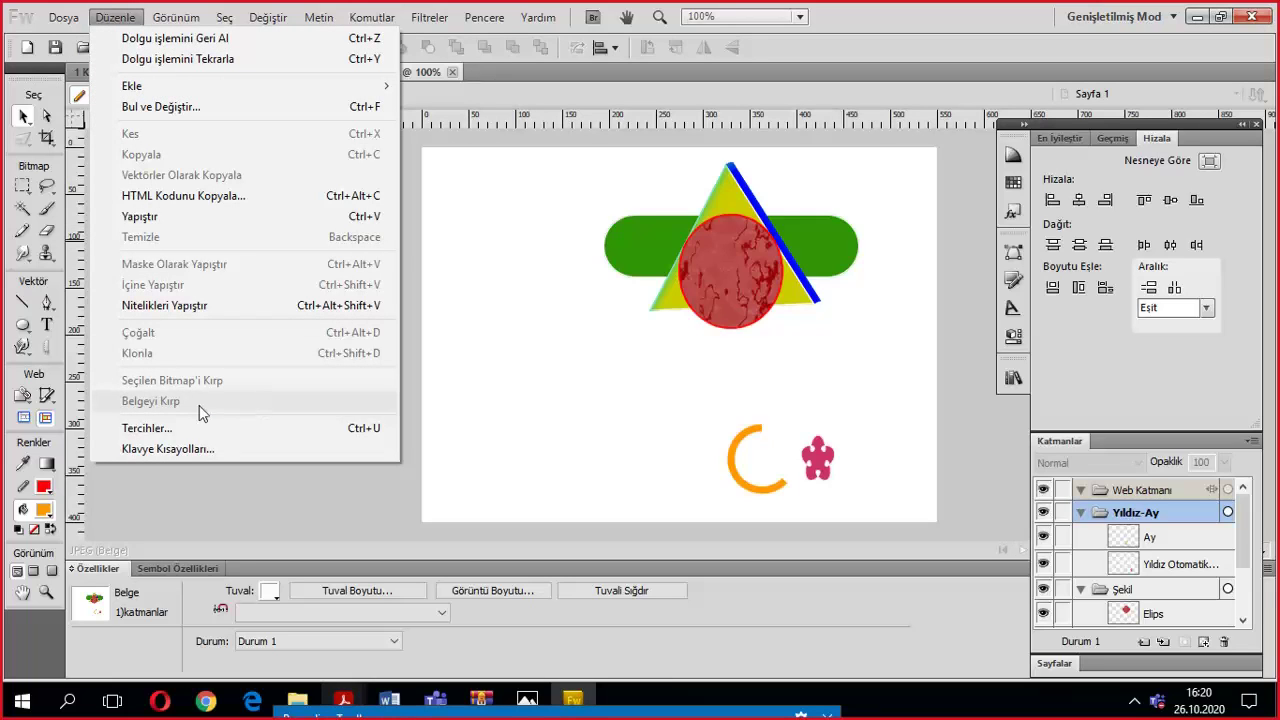
click(551, 420)
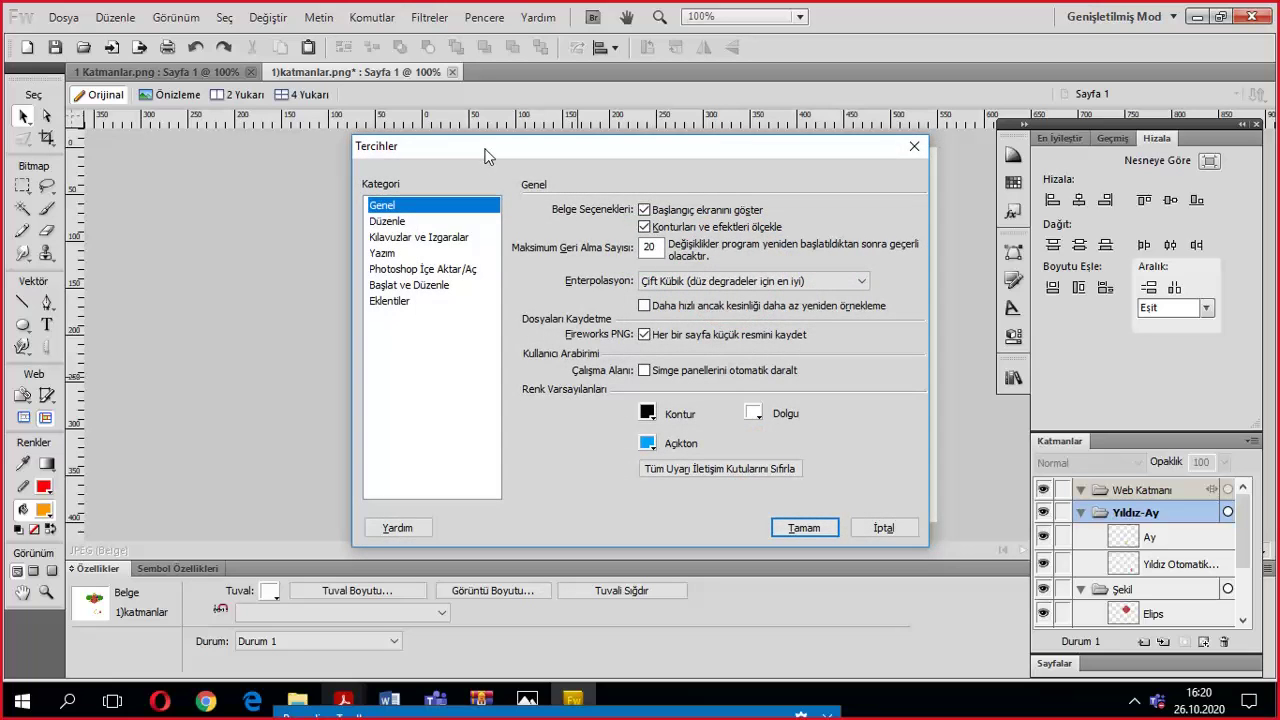
drag(488, 155, 471, 183)
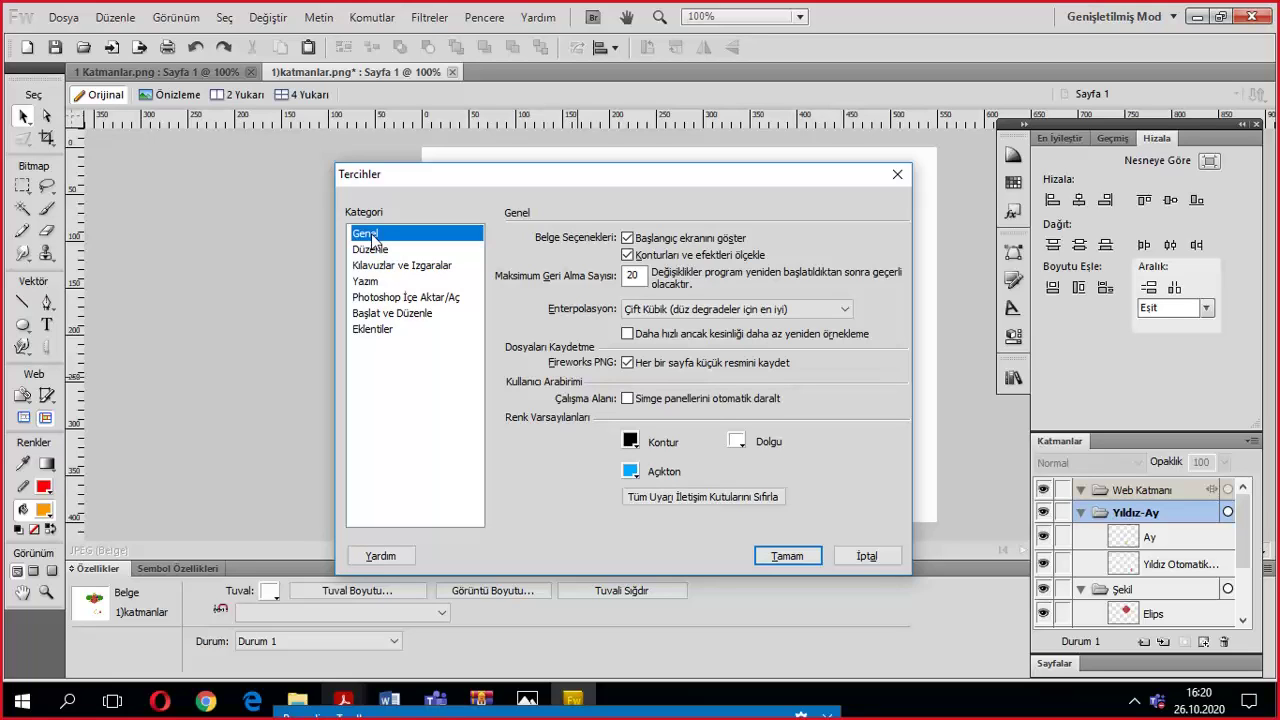
click(634, 443)
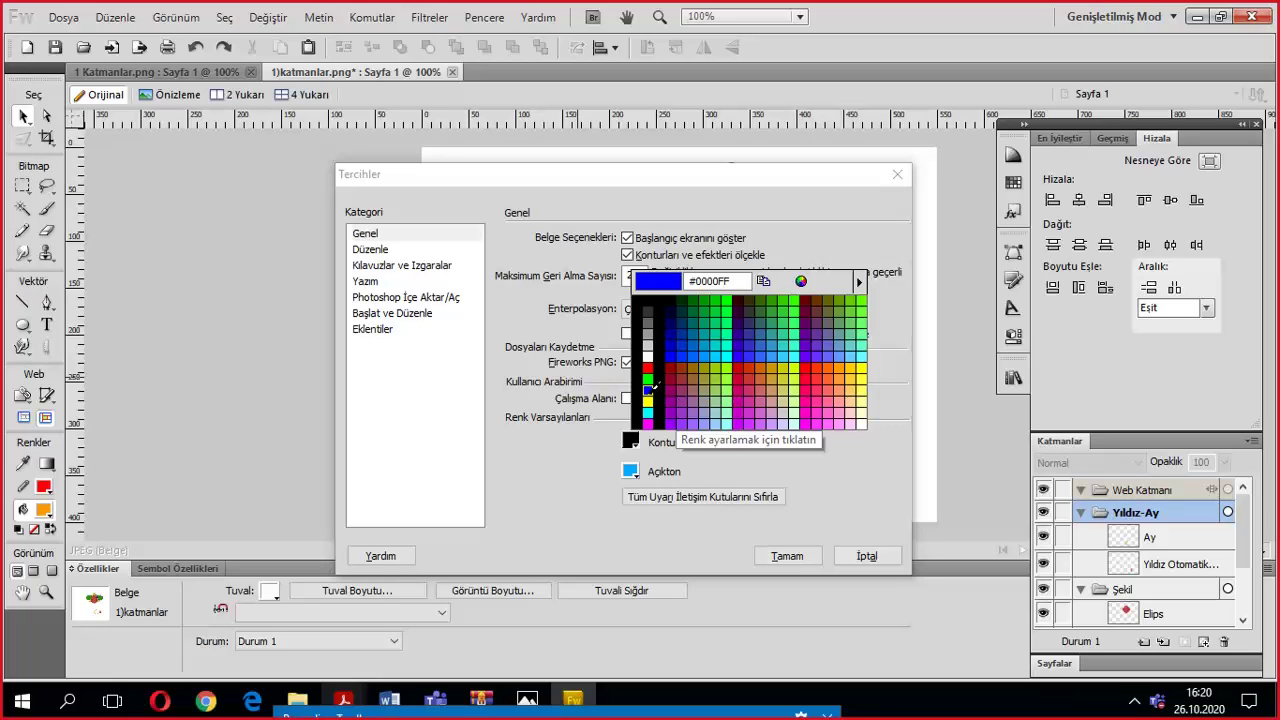
click(657, 399)
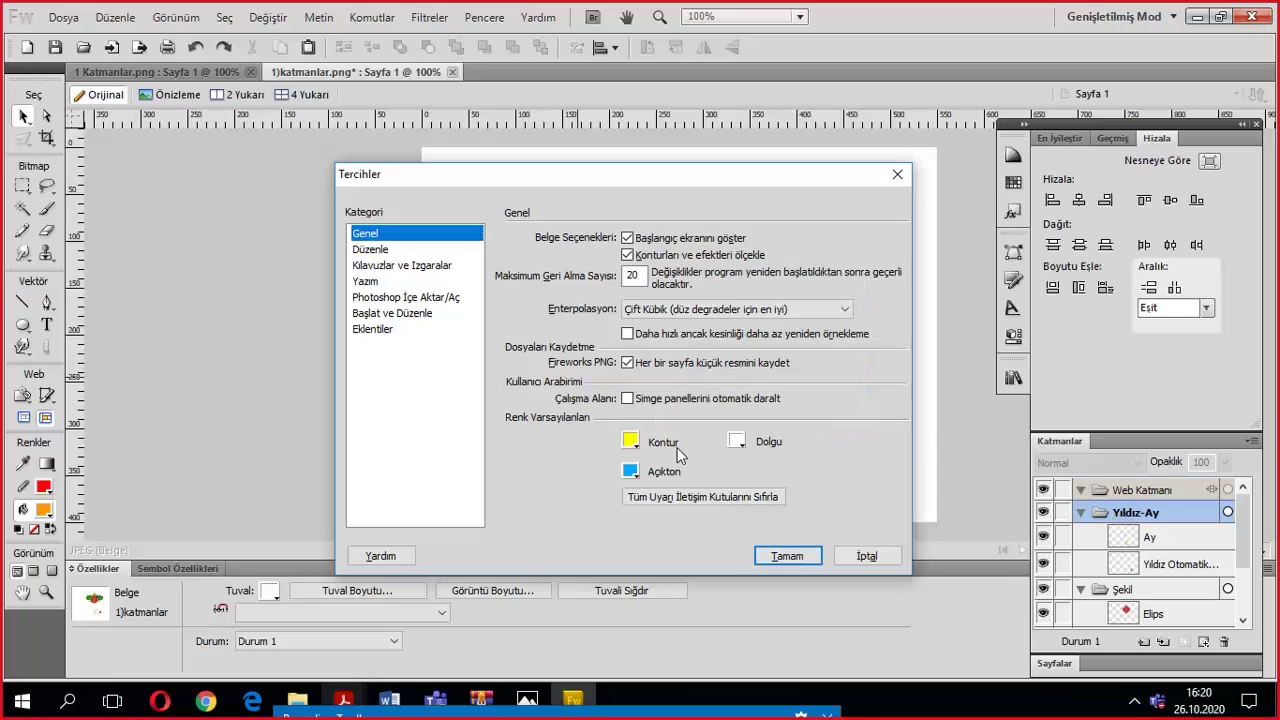
Set the default Dolgu colour to blue (#0000FF) and load the default colours as the current stroke and fill.
click(737, 441)
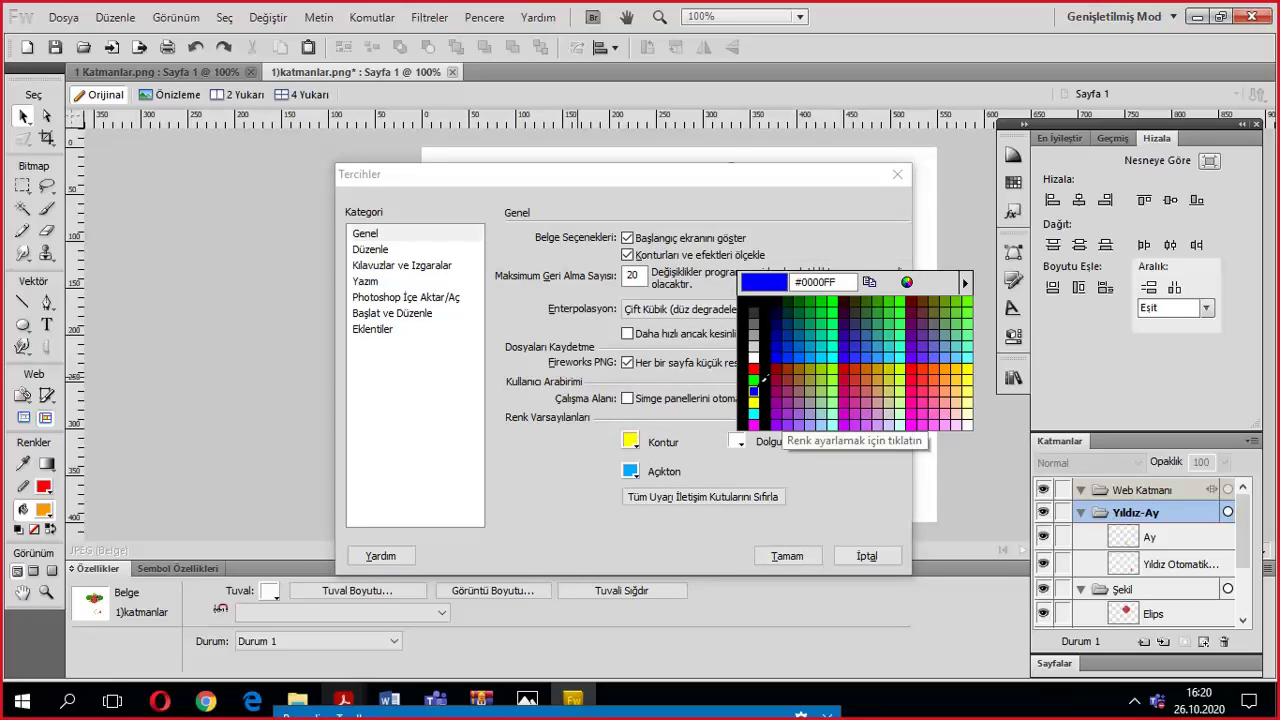
click(754, 390)
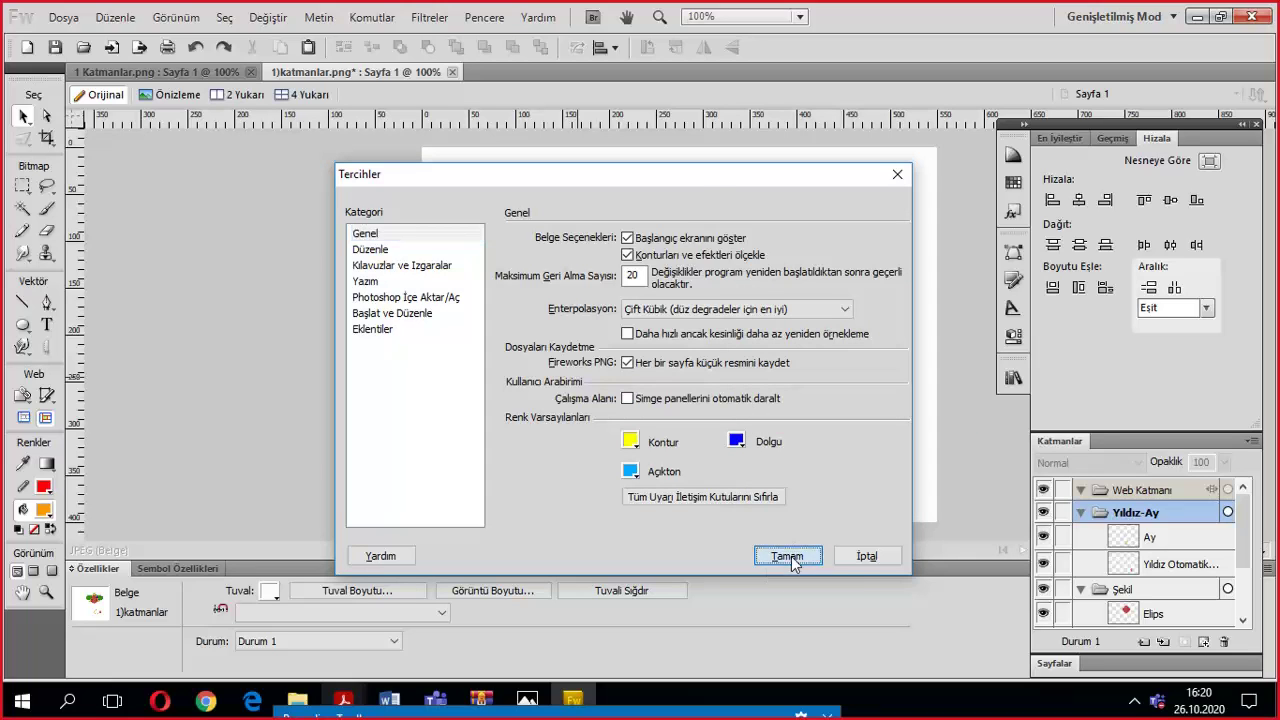
click(789, 557)
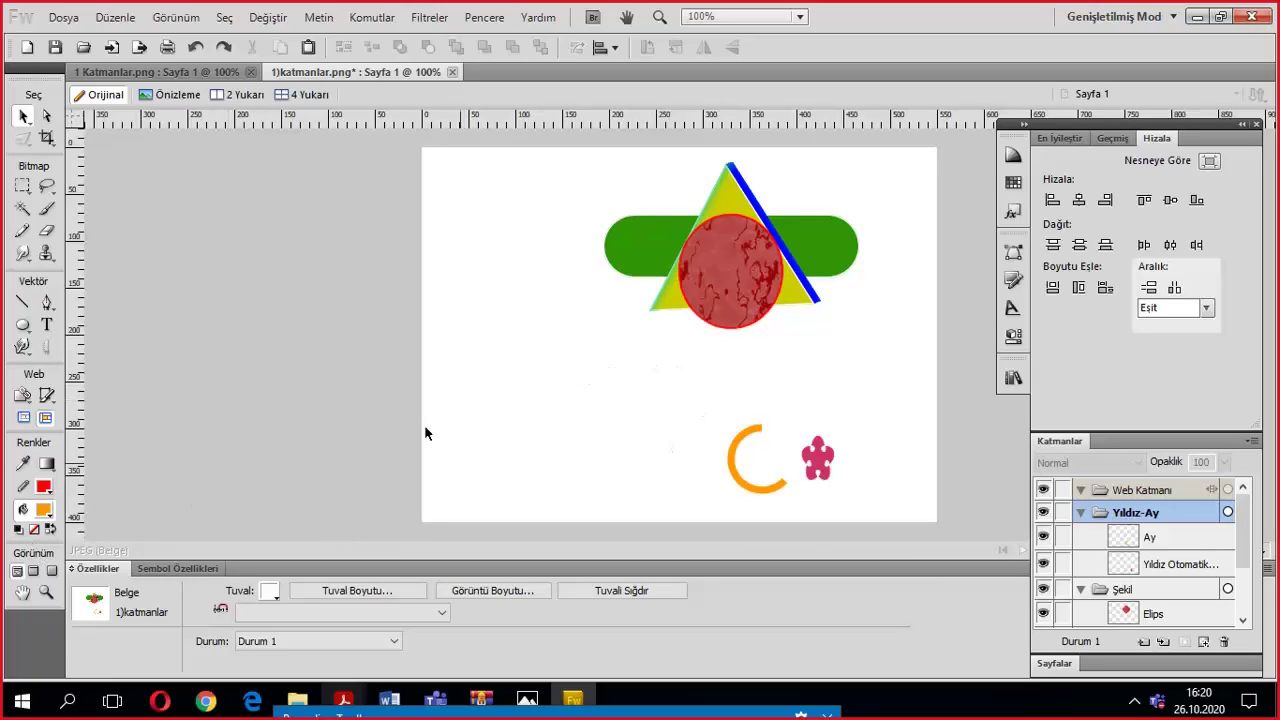
click(18, 531)
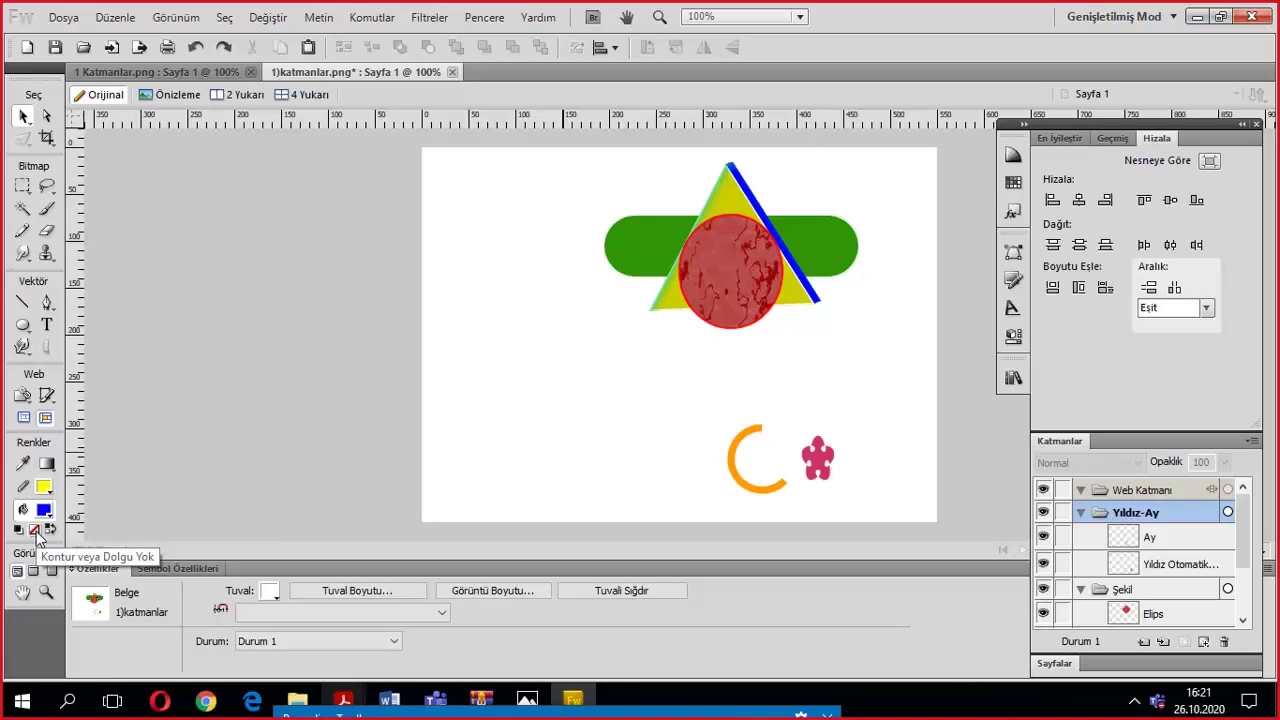
Set the current fill to none, then change the stroke colour to grey and to none.
click(35, 531)
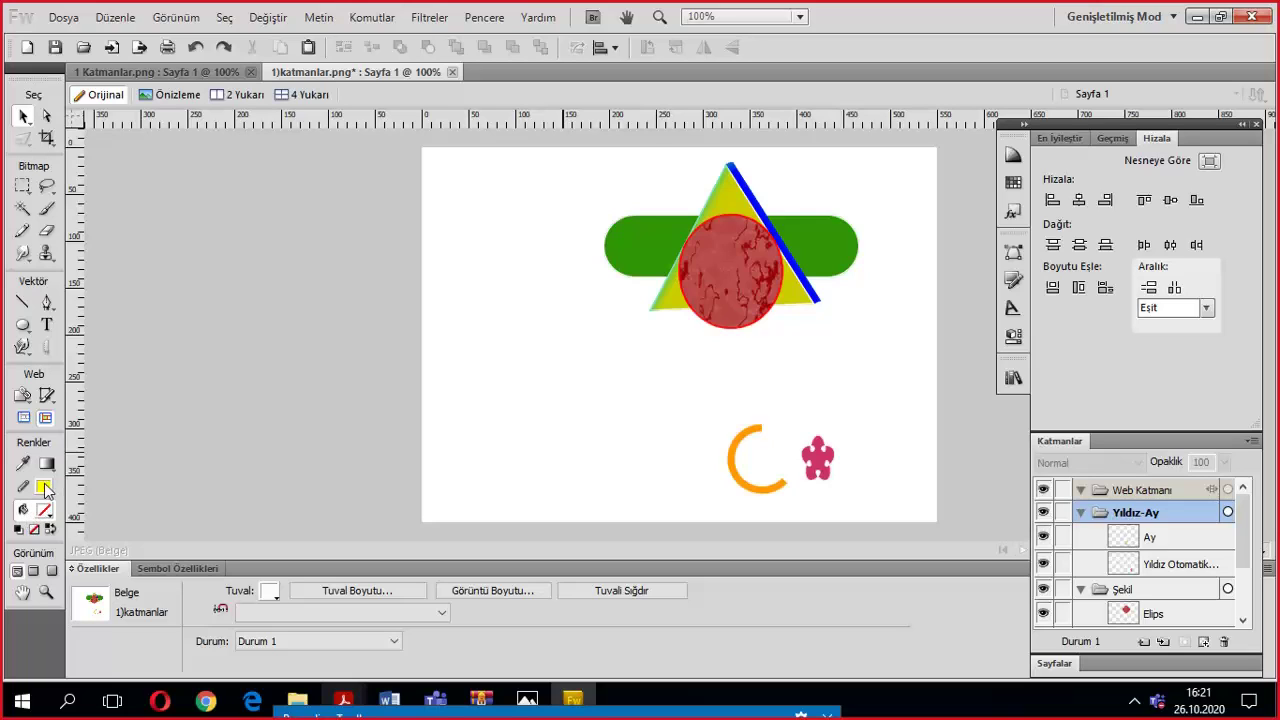
click(43, 492)
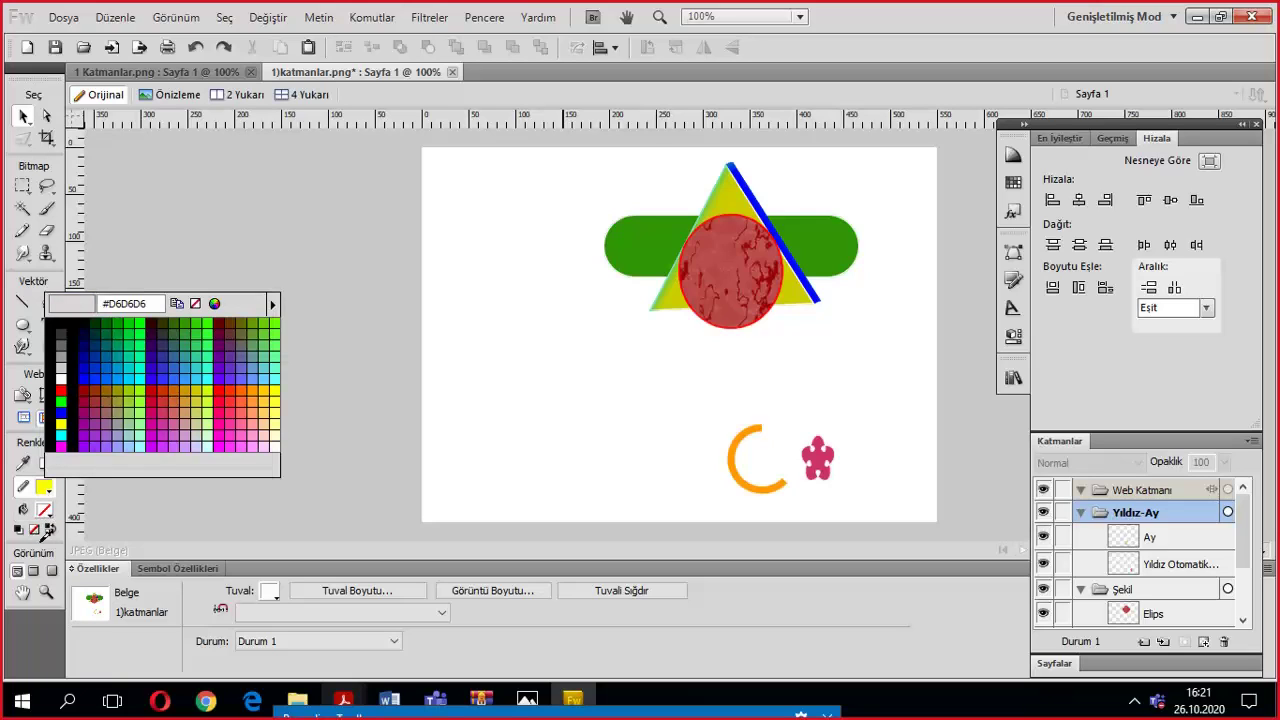
click(46, 525)
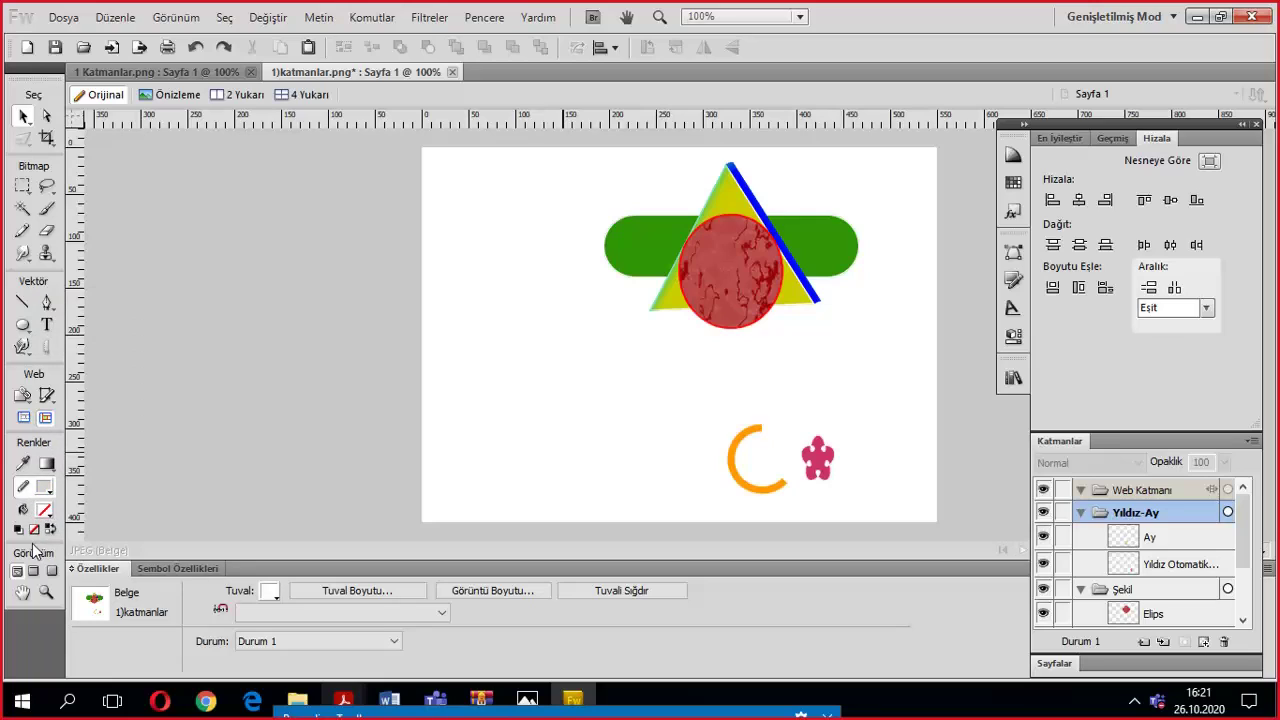
click(33, 530)
Restore the default stroke and fill colours and swap them to a blue stroke and yellow fill.
click(18, 530)
click(50, 530)
click(18, 532)
click(50, 530)
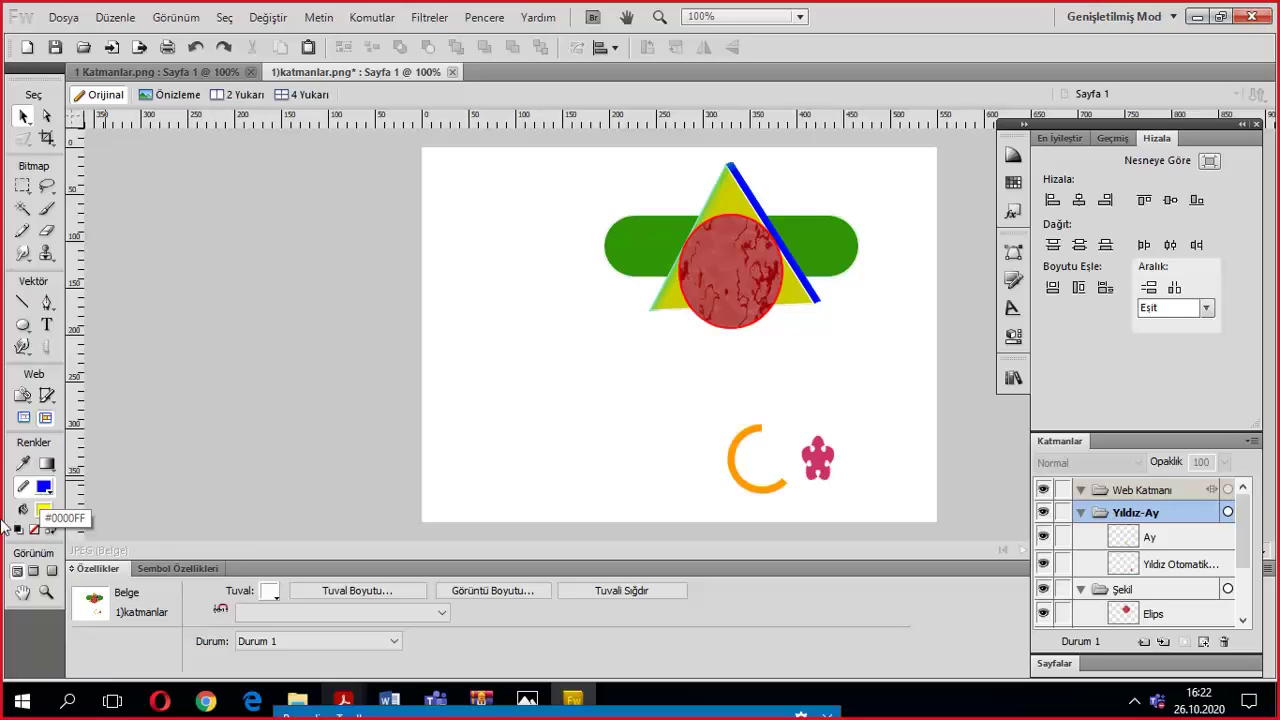
Draw a Pasta auto shape of about 69 × 69 px in the empty lower-left area of the canvas.
click(22, 328)
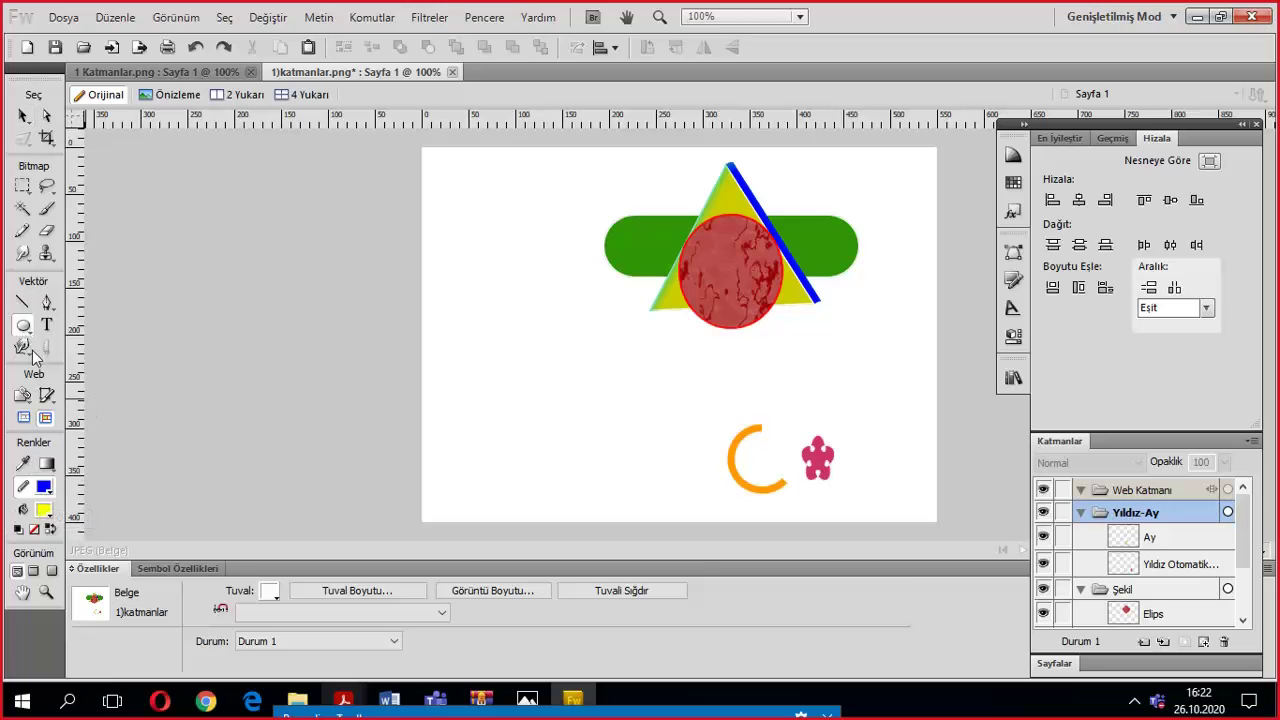
click(22, 330)
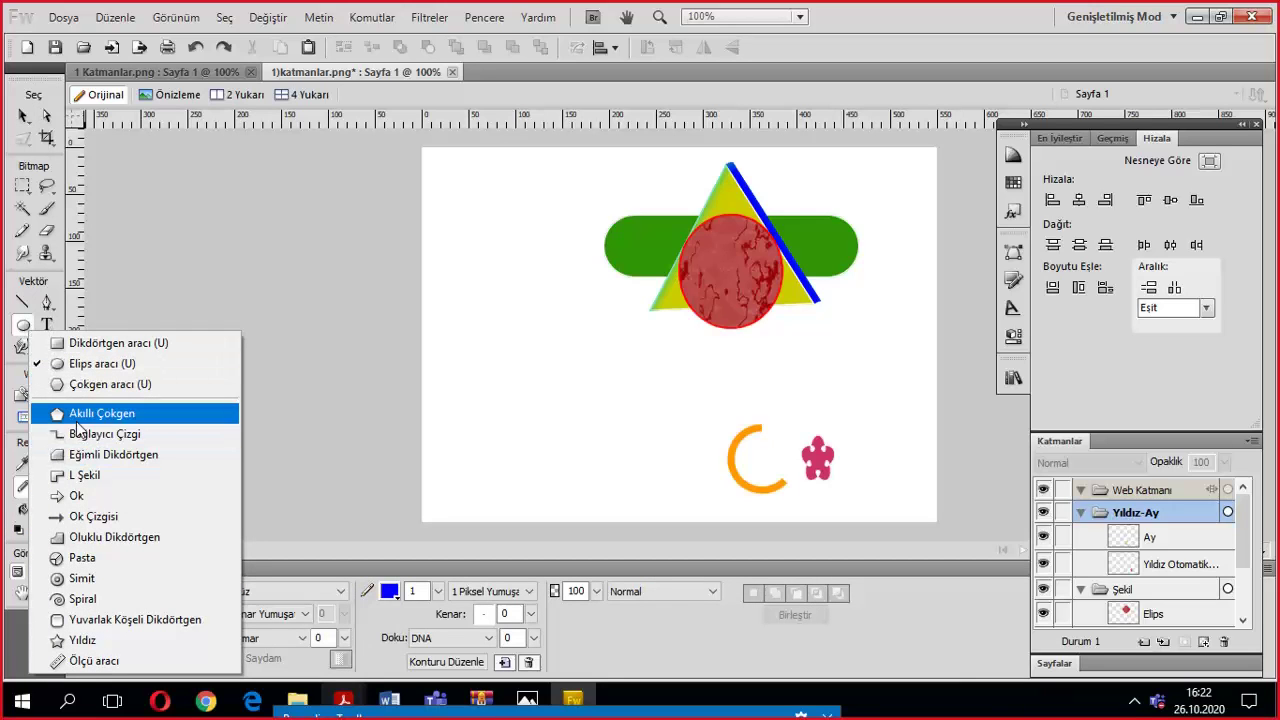
click(85, 557)
drag(481, 375, 533, 441)
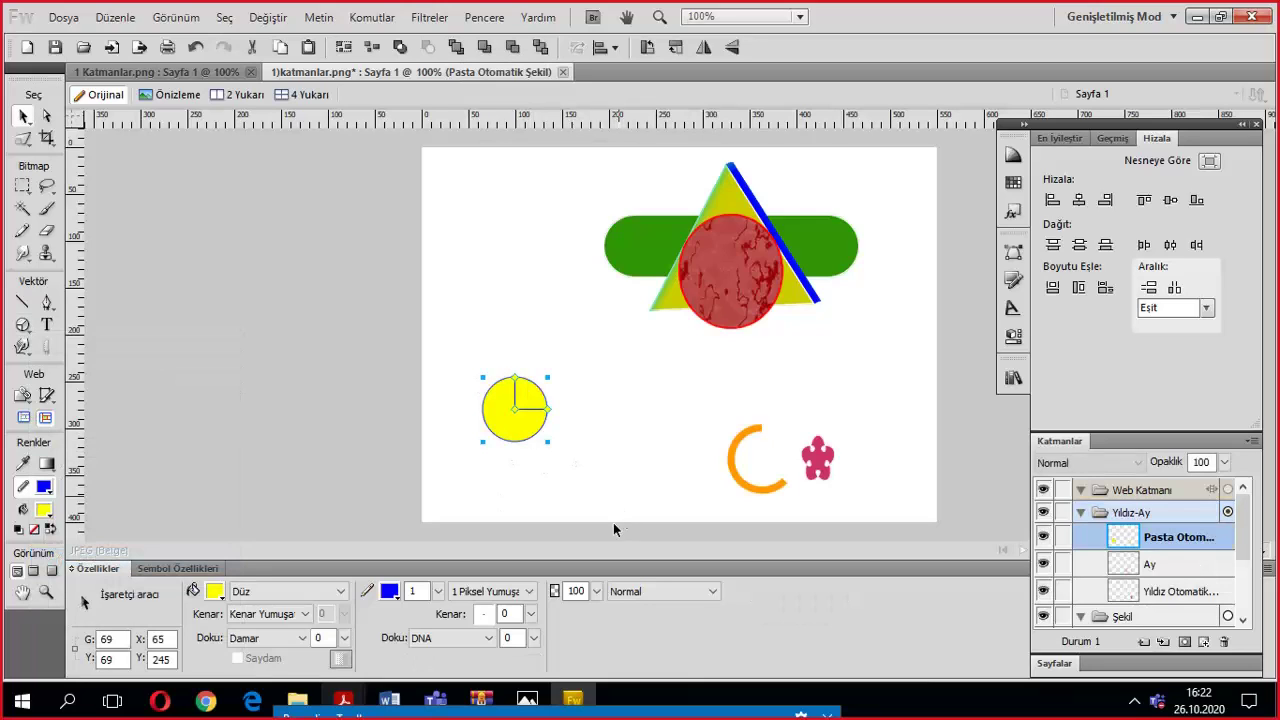
key(v)
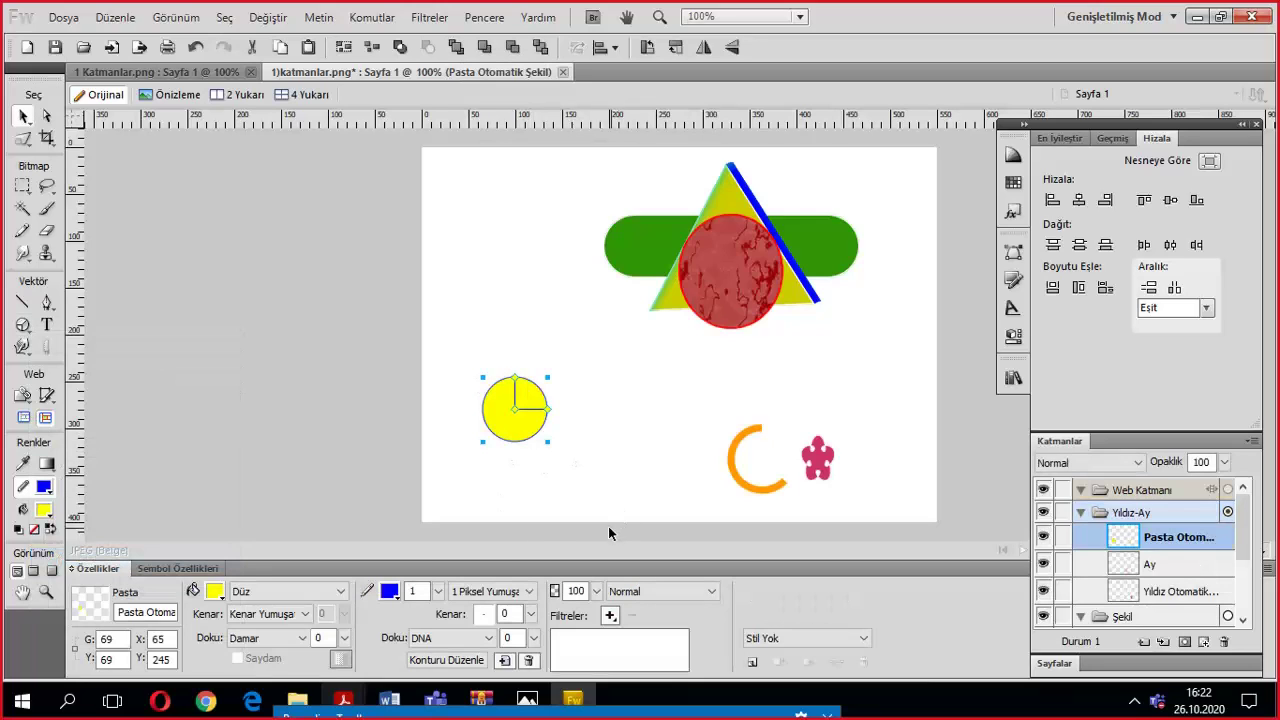
Swap the Pasta shape's stroke and fill colours, then delete the shape.
click(48, 532)
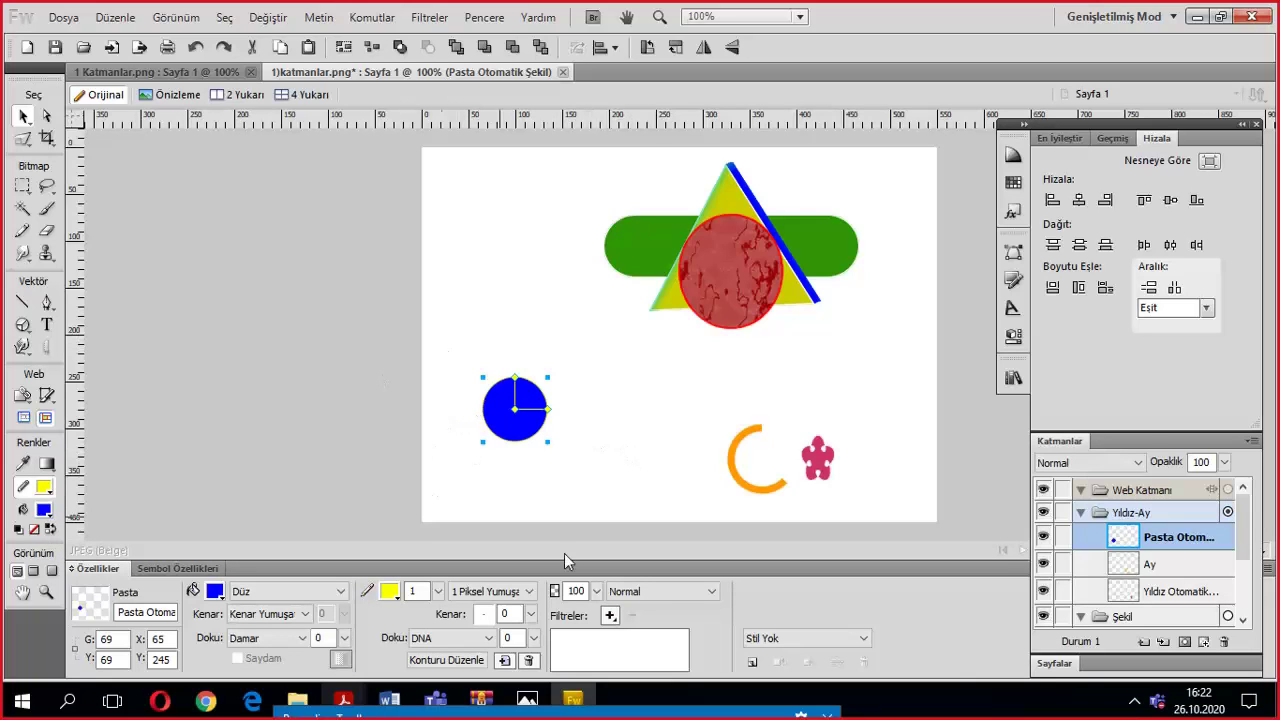
click(566, 480)
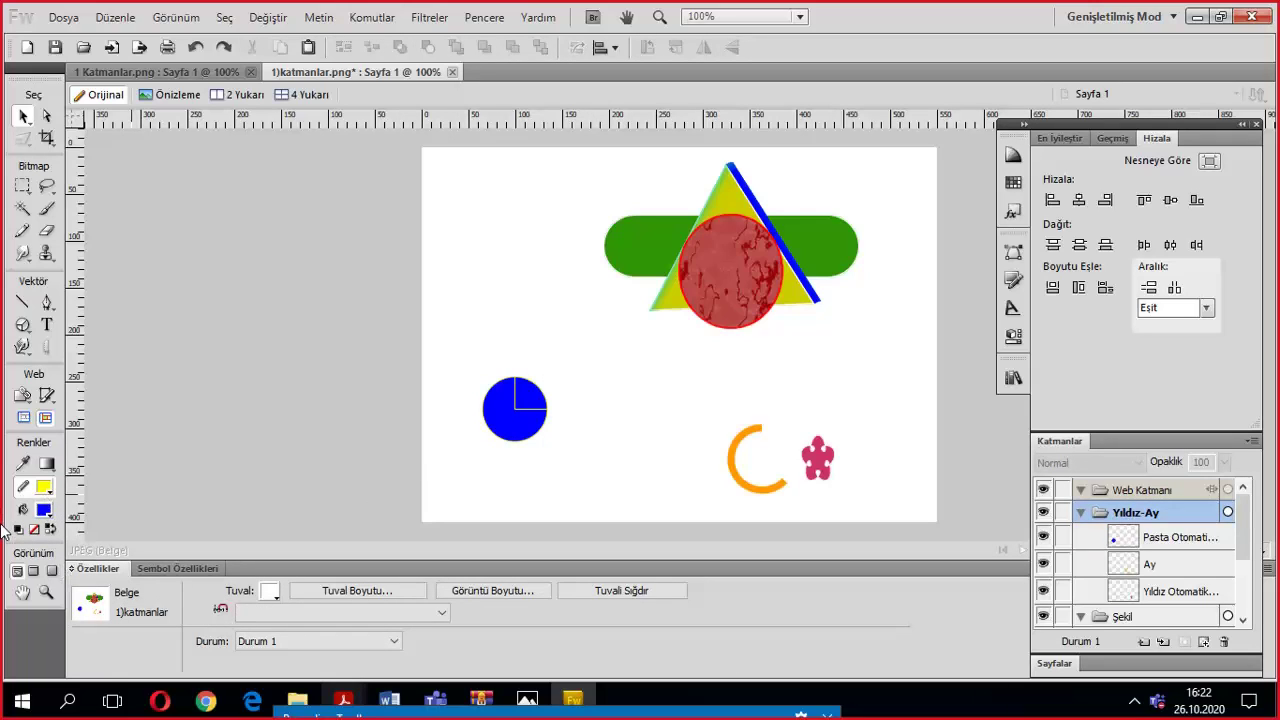
click(518, 410)
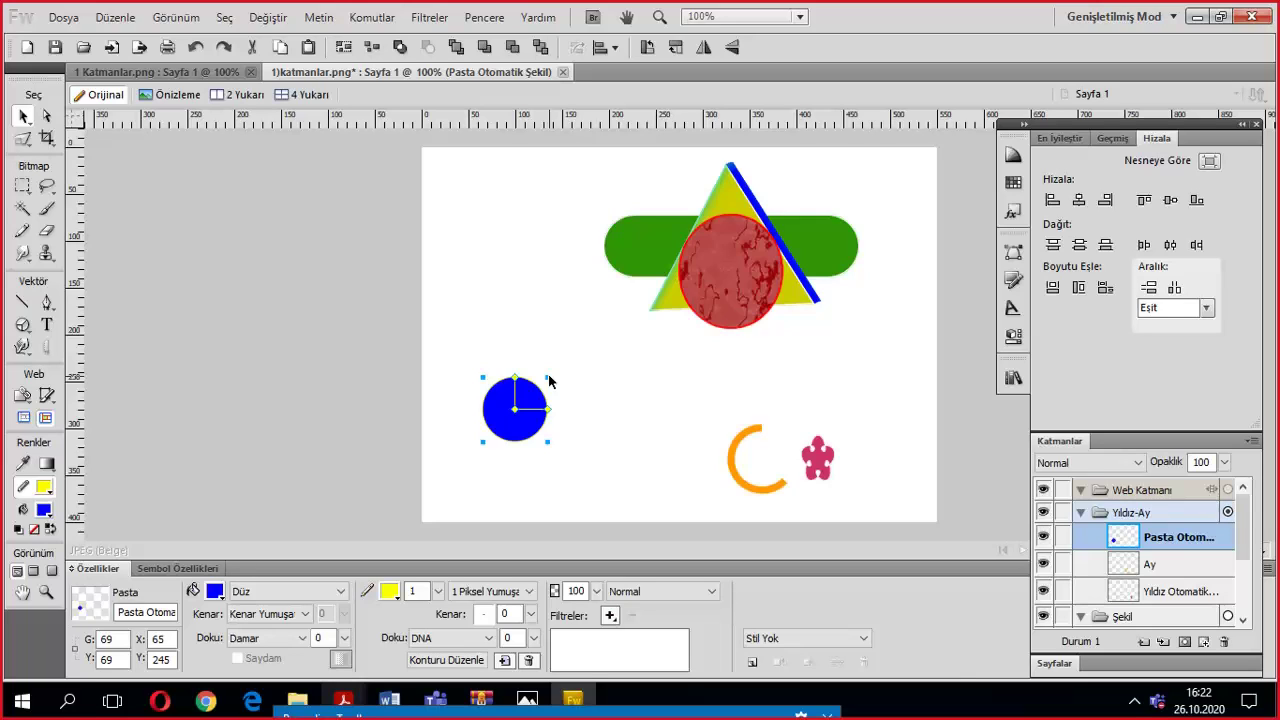
key(Delete)
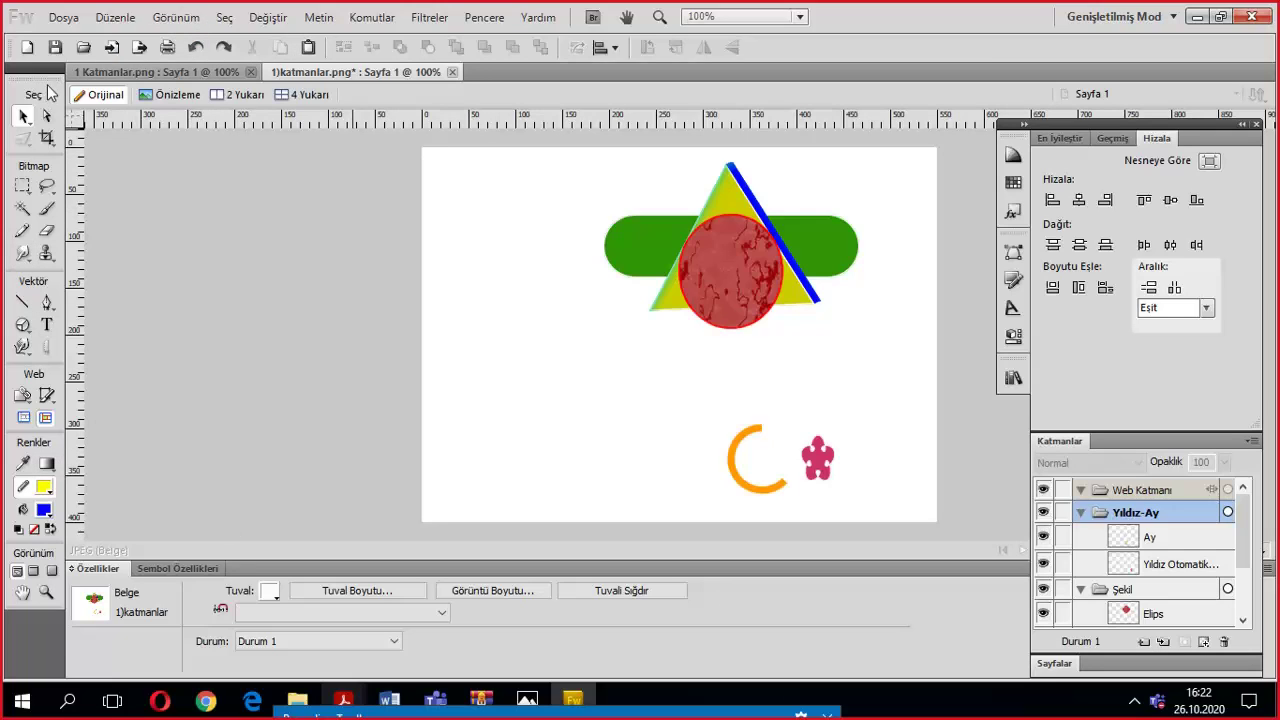
Place a vertical guide at about 180 px and a horizontal guide at about 108 px on the canvas.
drag(75, 262, 591, 257)
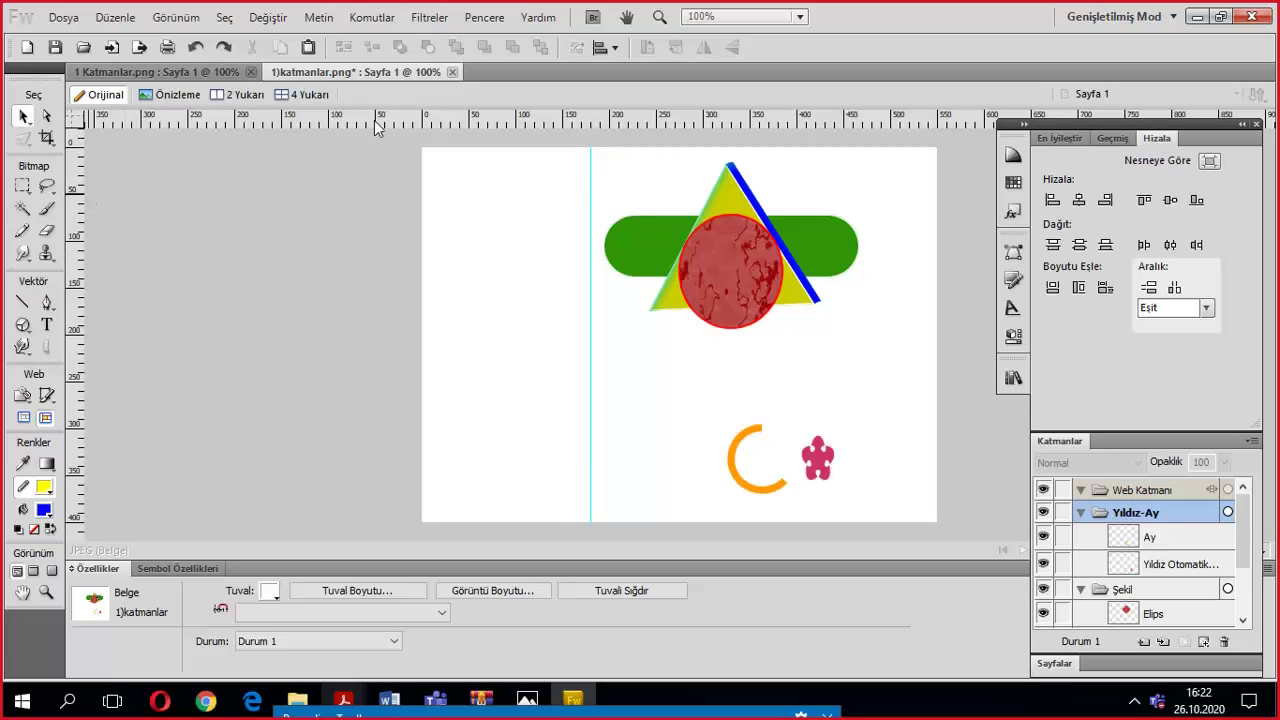
drag(373, 120, 517, 249)
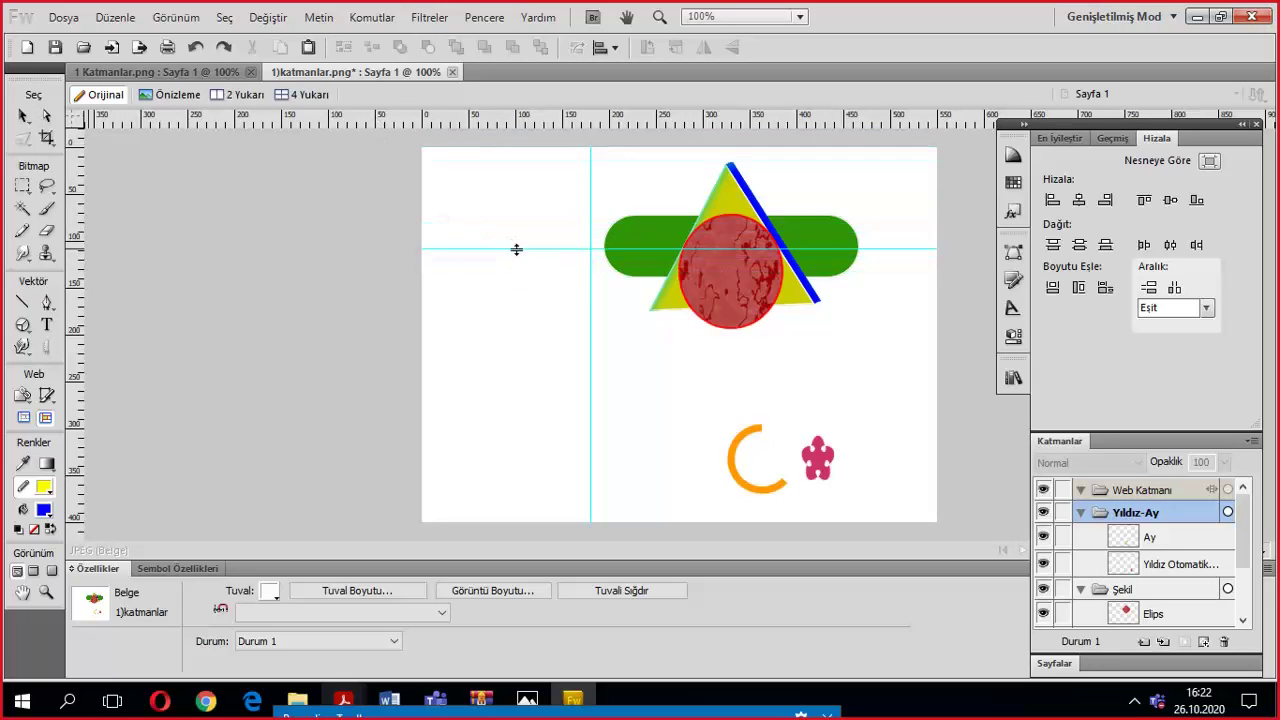
Switch to Microsoft Teams and admit the guest waiting in the lobby.
click(446, 707)
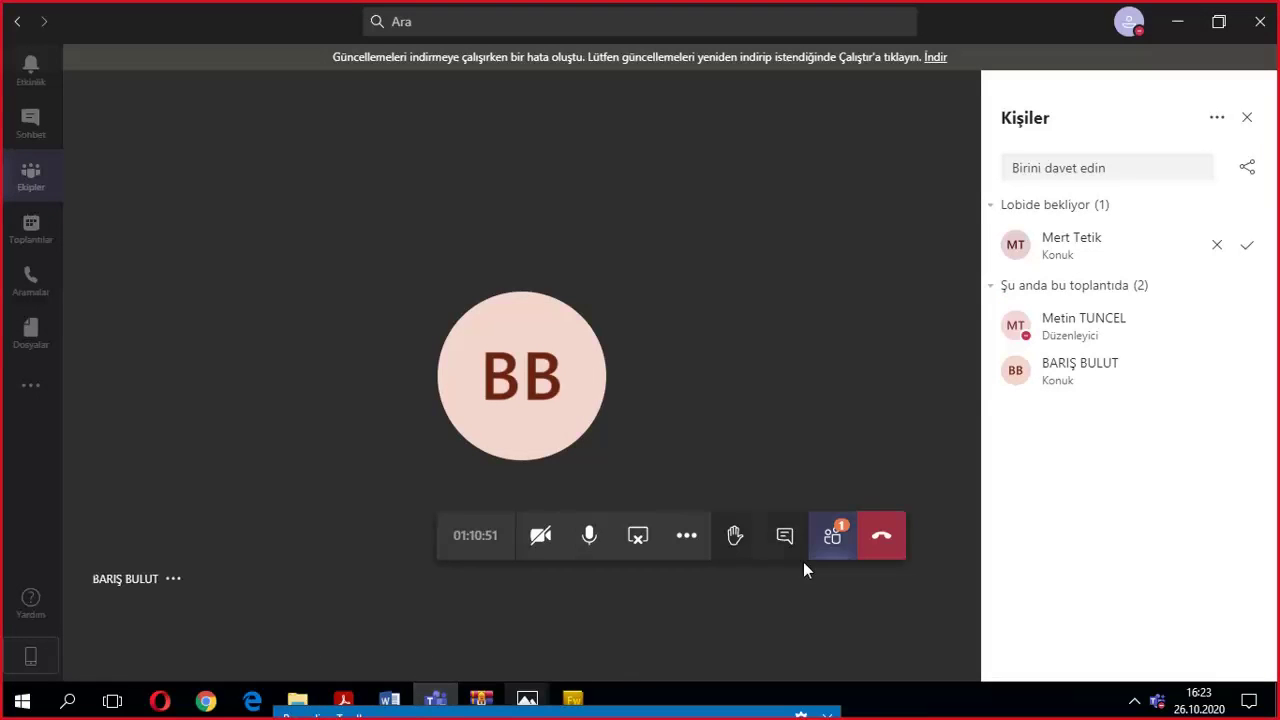
click(1243, 250)
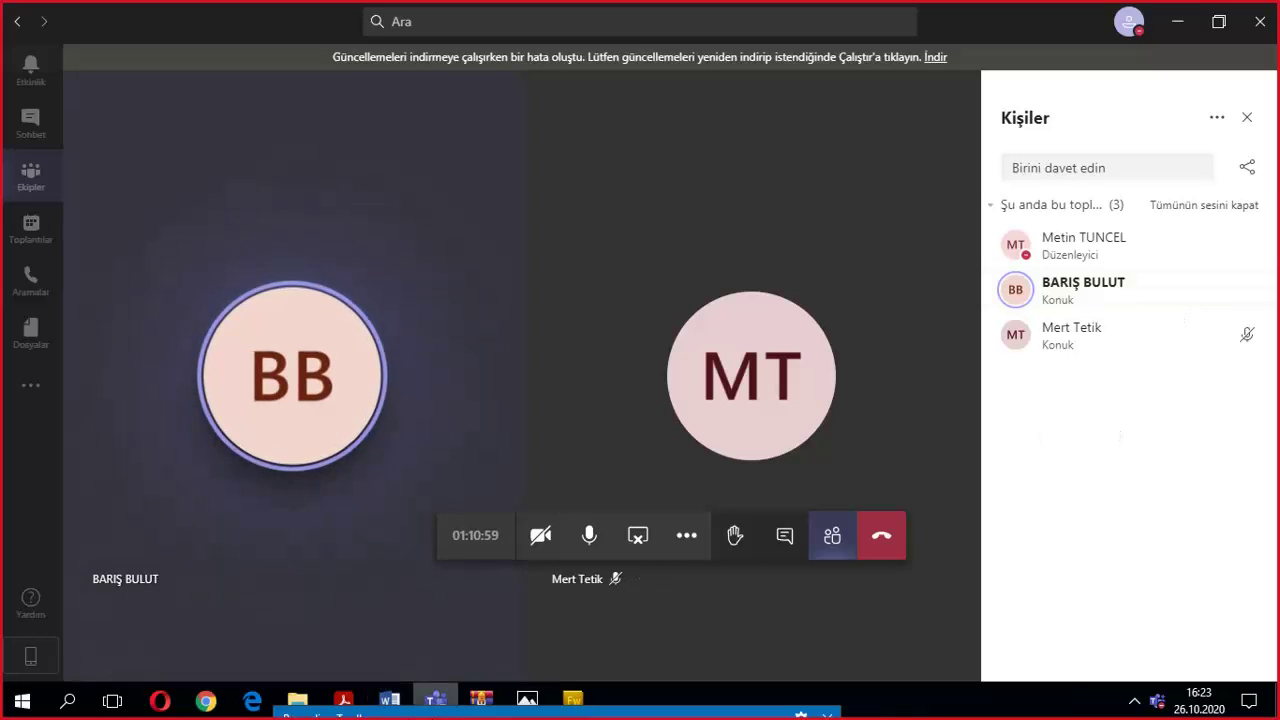
Paste the copied meeting screenshot below the existing one in the Microsoft Teams A11A Grafik document in Word, and return to Fireworks.
click(390, 700)
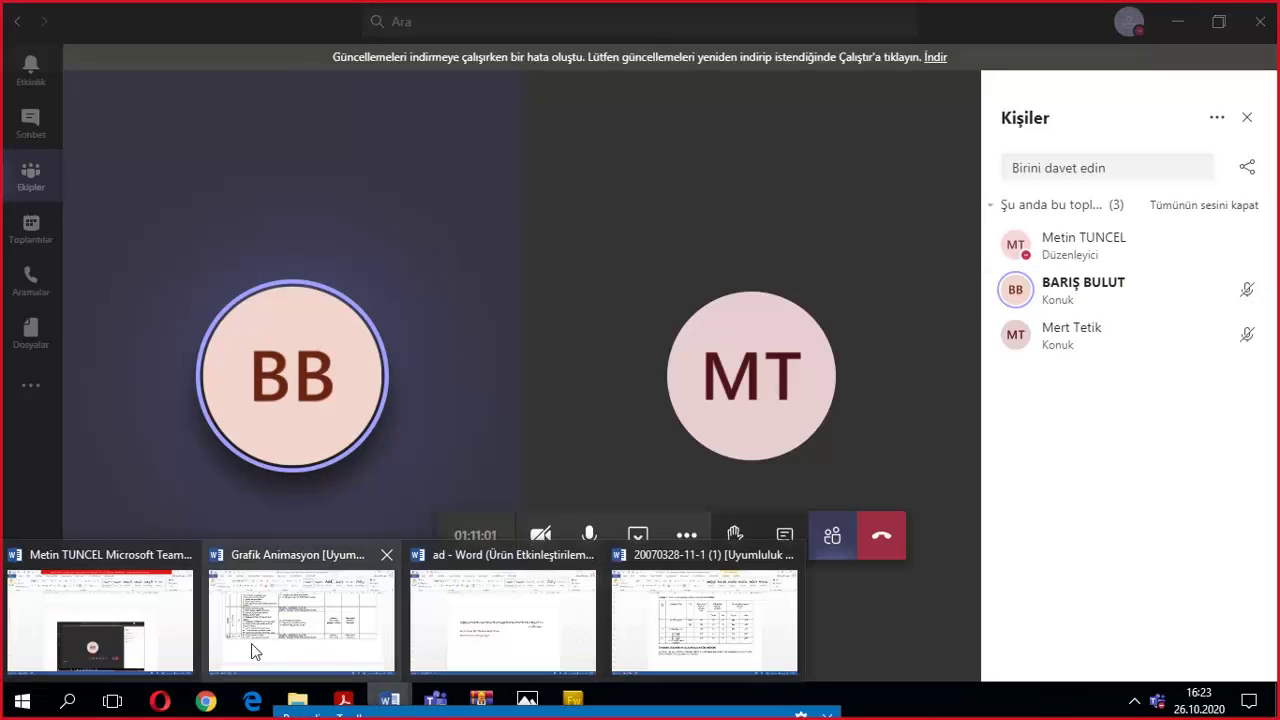
click(171, 606)
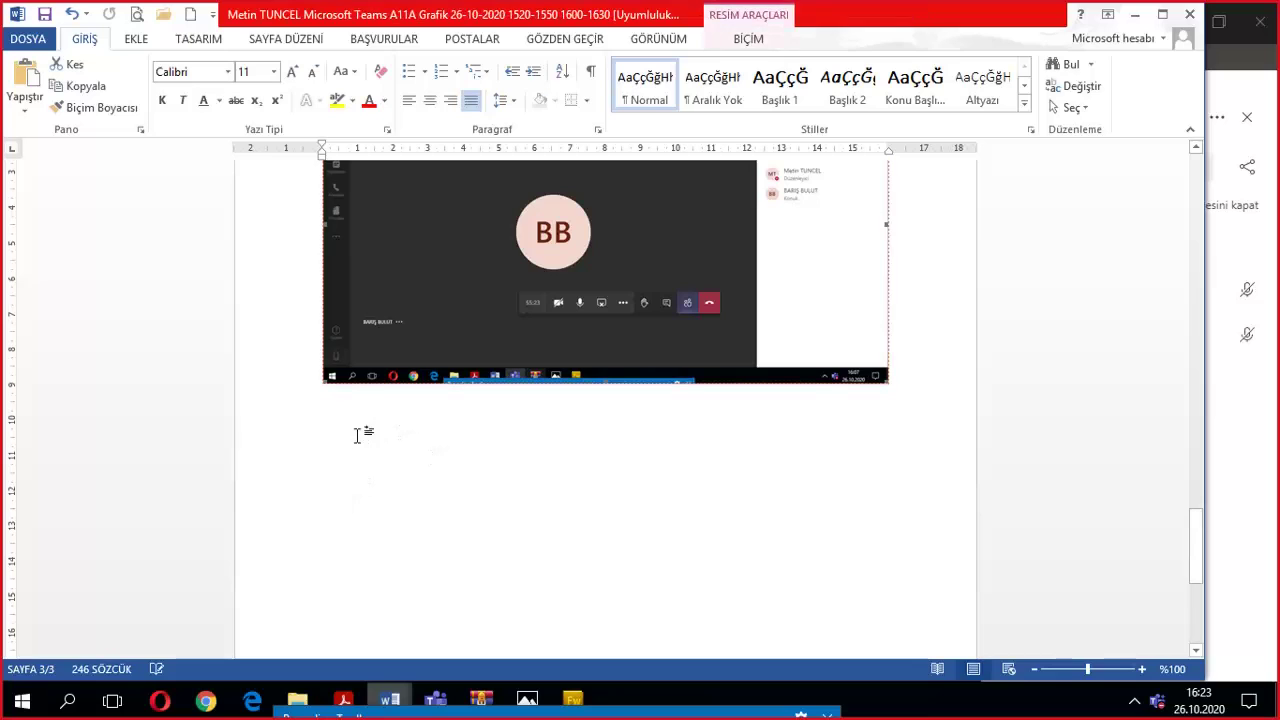
click(920, 372)
right_click(349, 394)
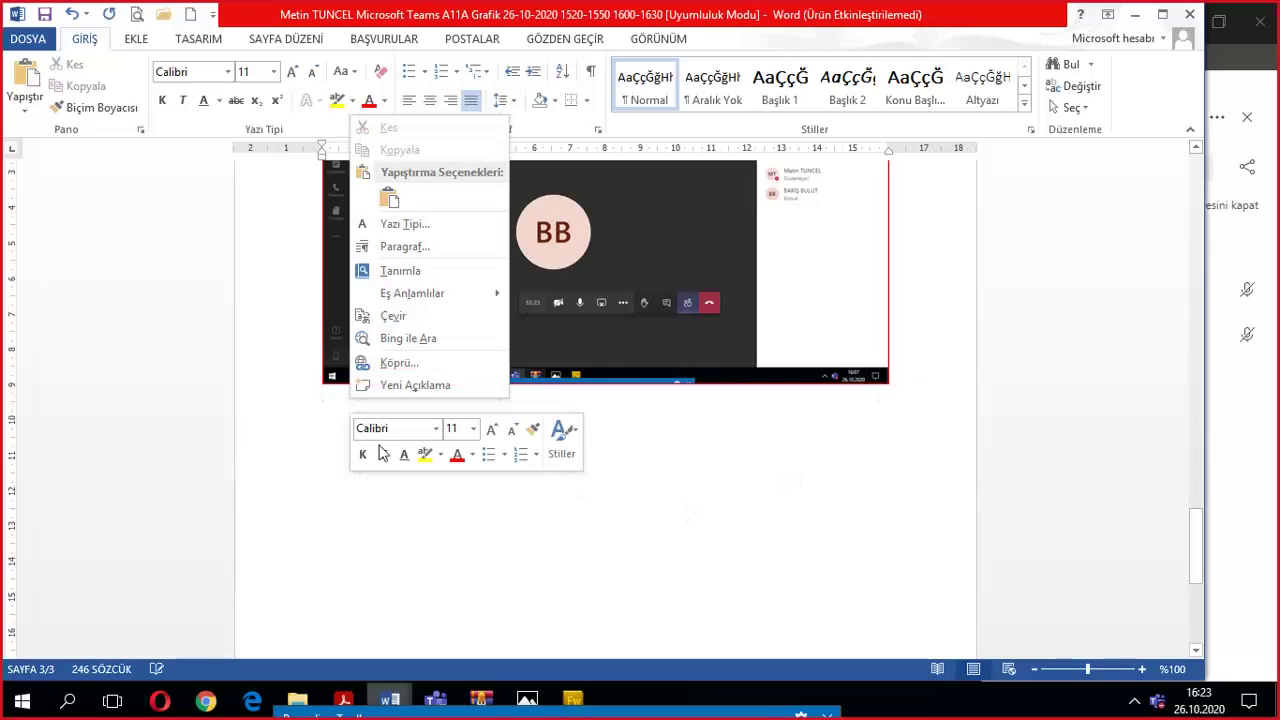
click(389, 198)
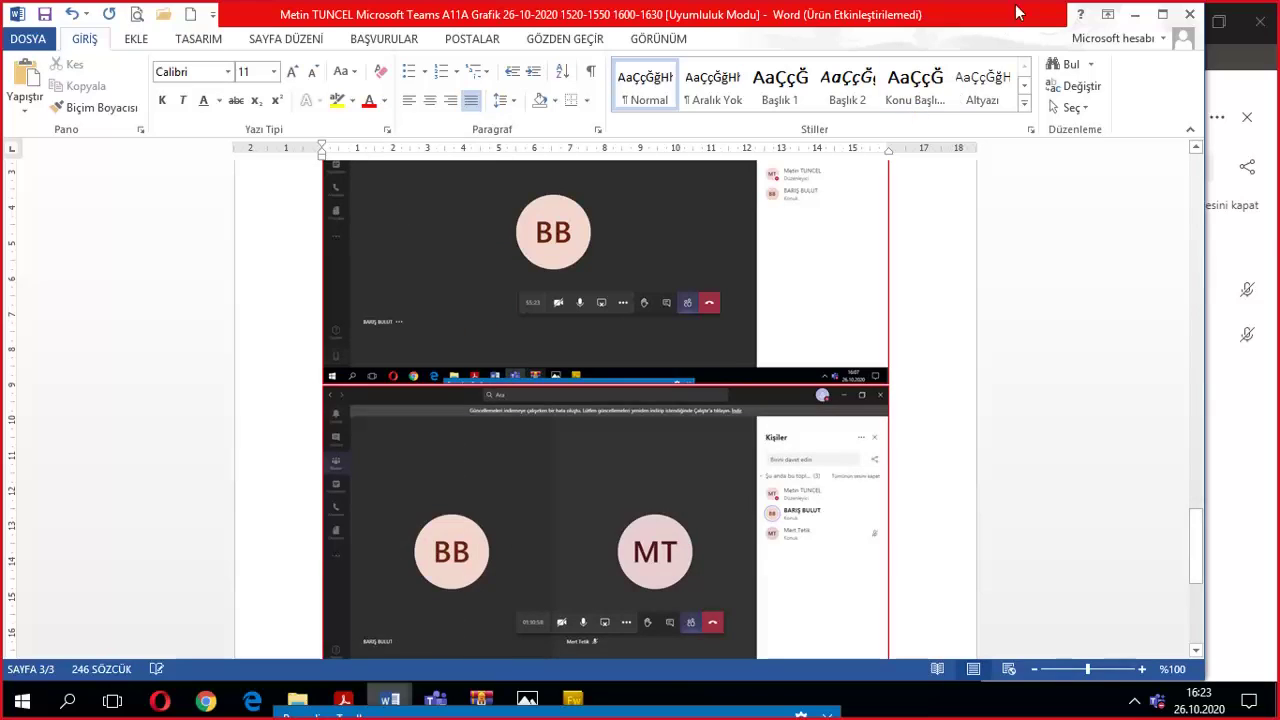
click(1136, 15)
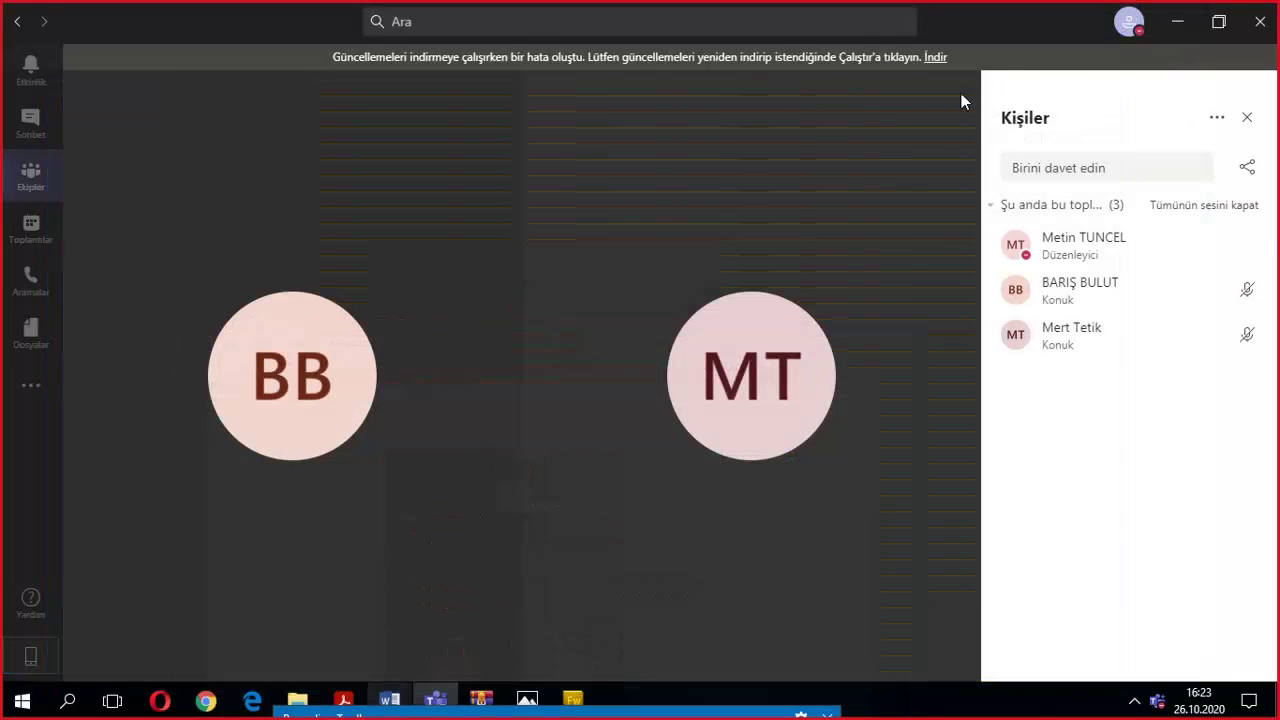
click(1177, 22)
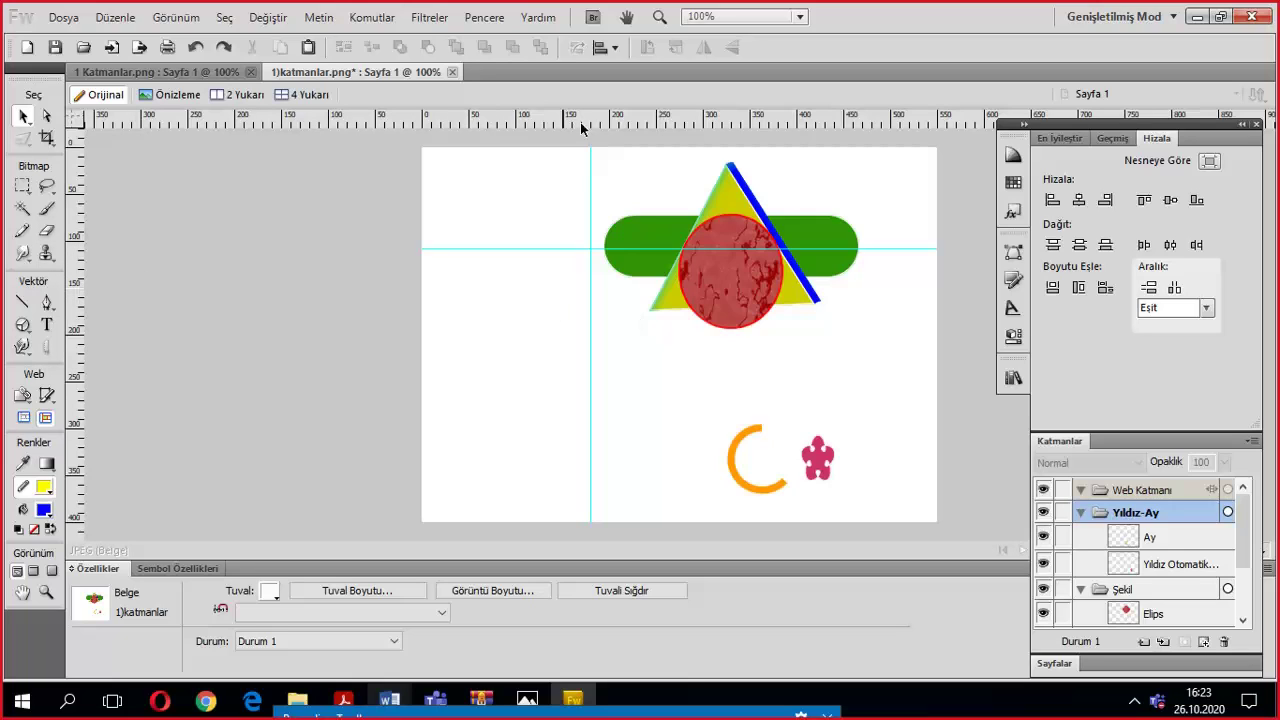
Add a second horizontal guide at about 216 px and a second vertical guide at about 342 px.
drag(565, 118, 598, 347)
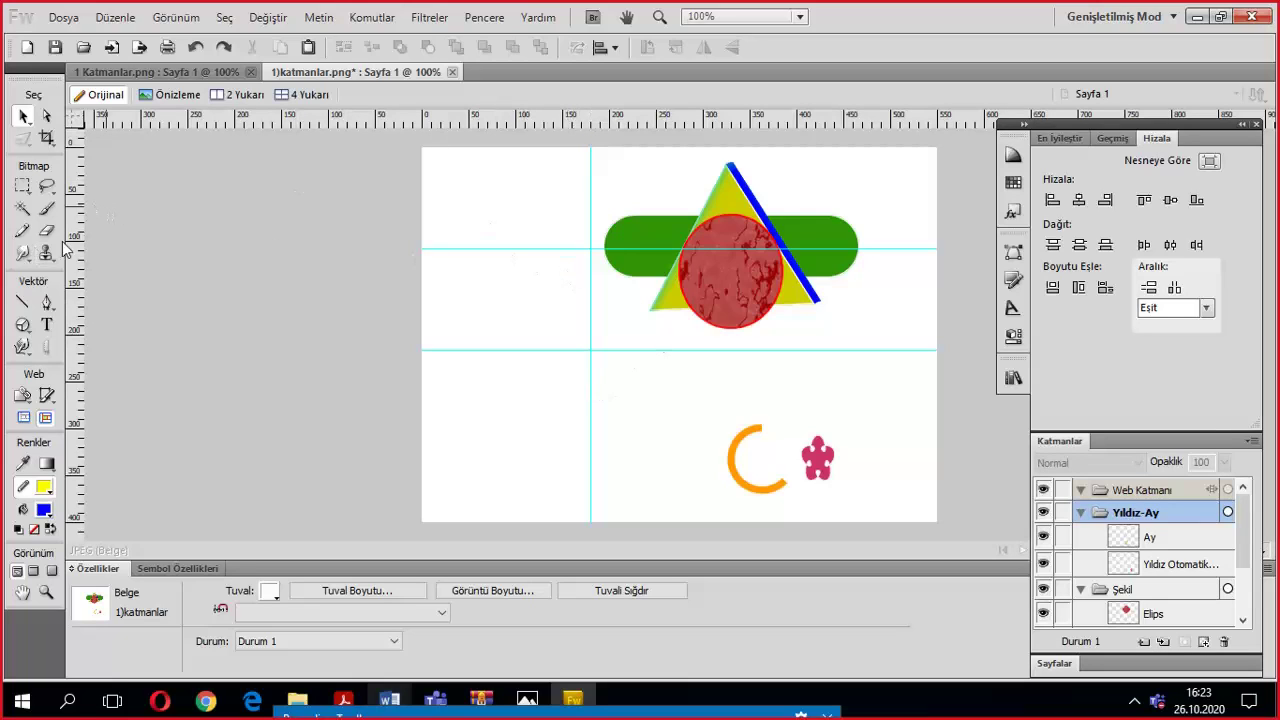
drag(76, 240, 741, 203)
key(v)
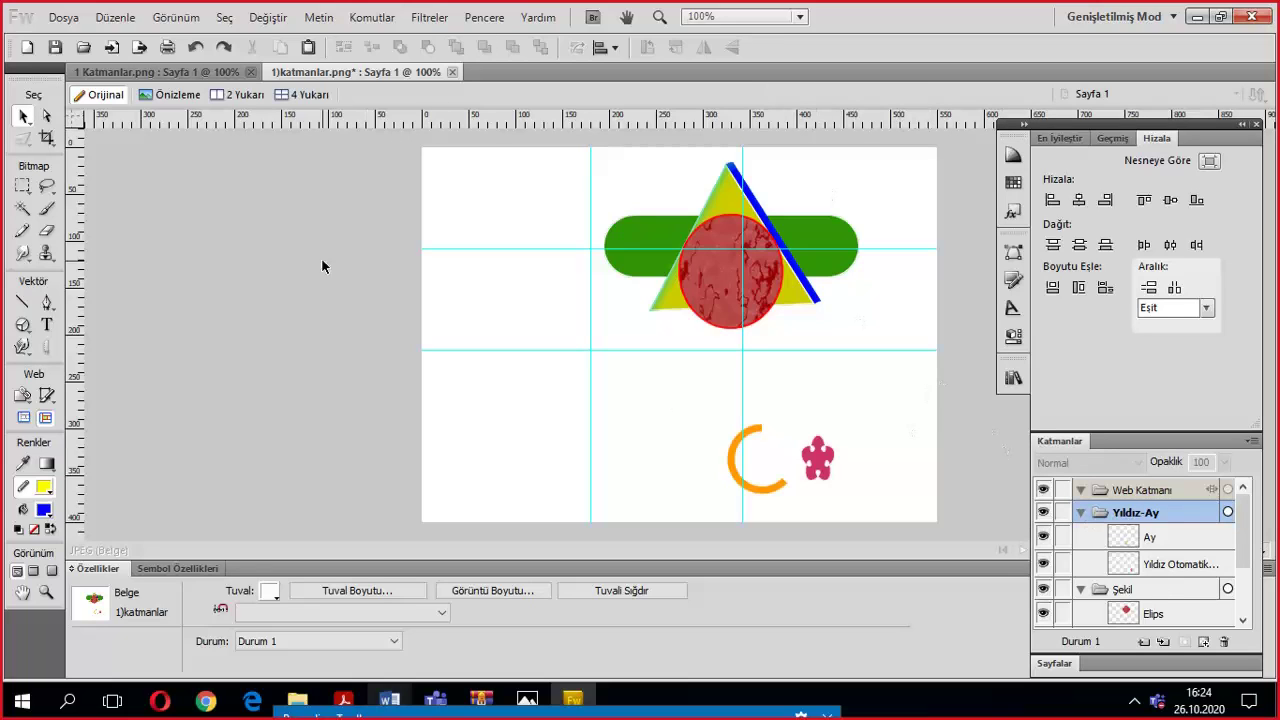
Hide the Hizala panel and show it again.
click(481, 20)
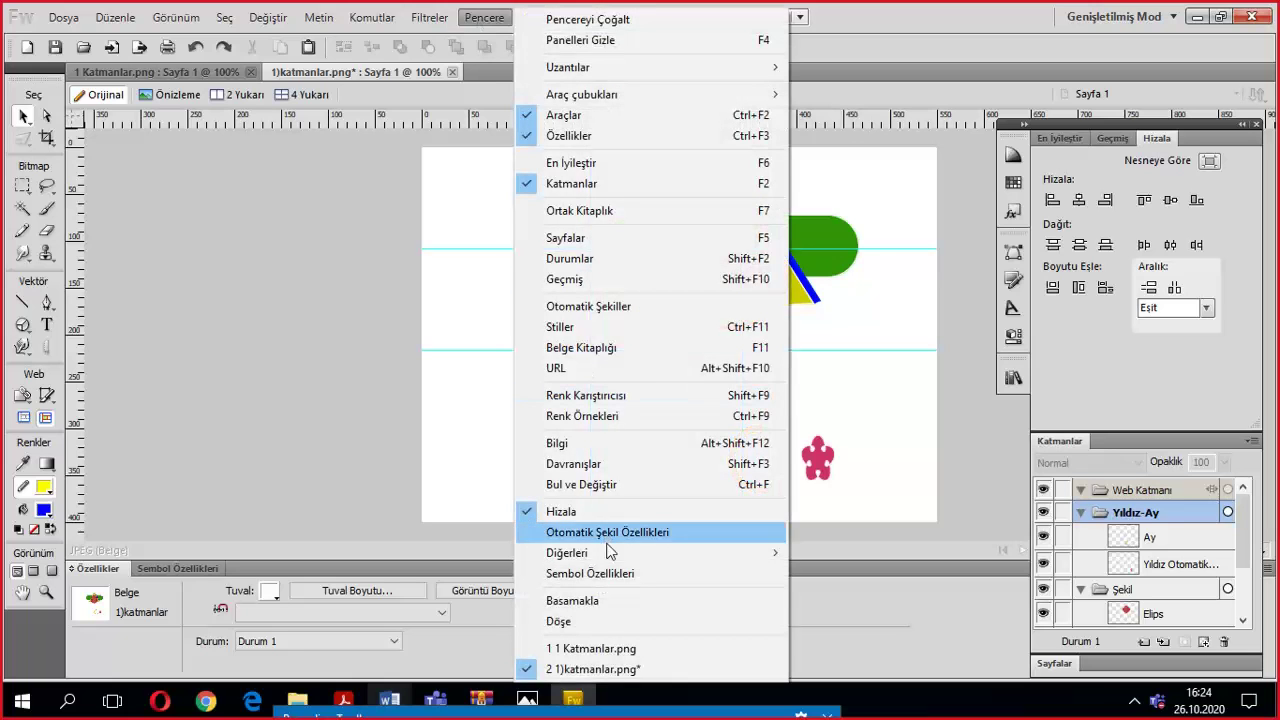
click(560, 512)
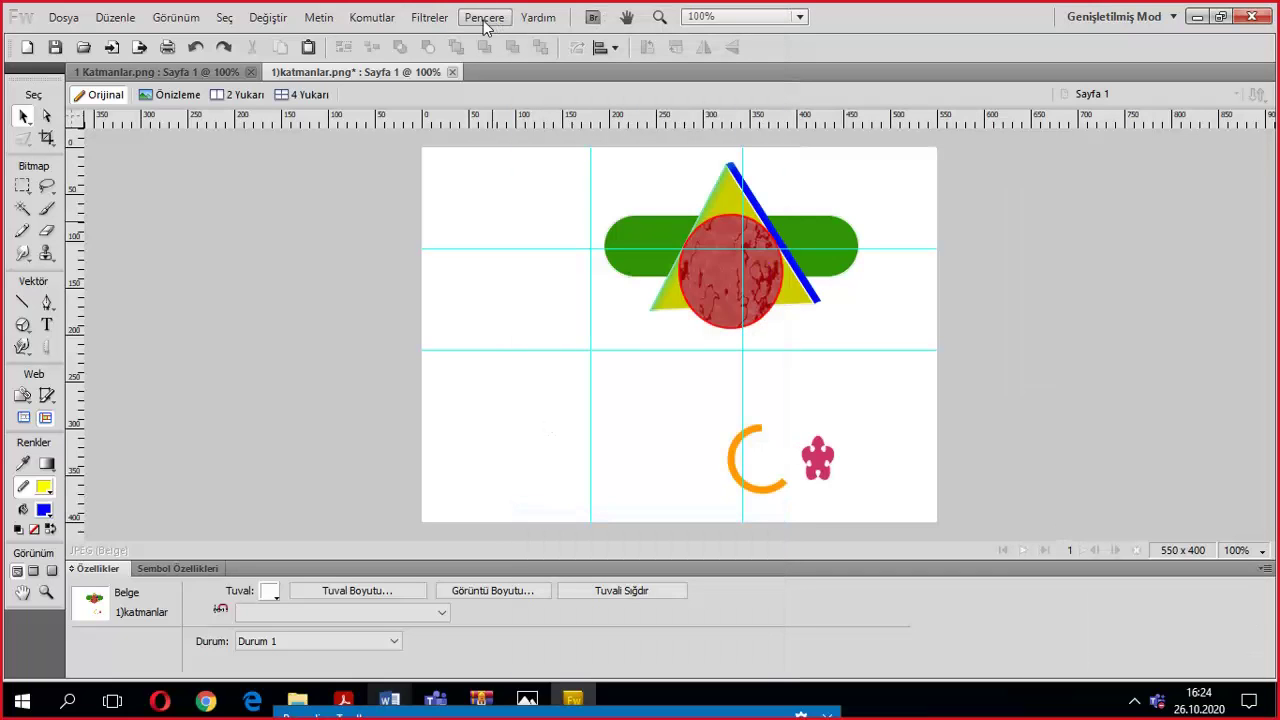
click(484, 20)
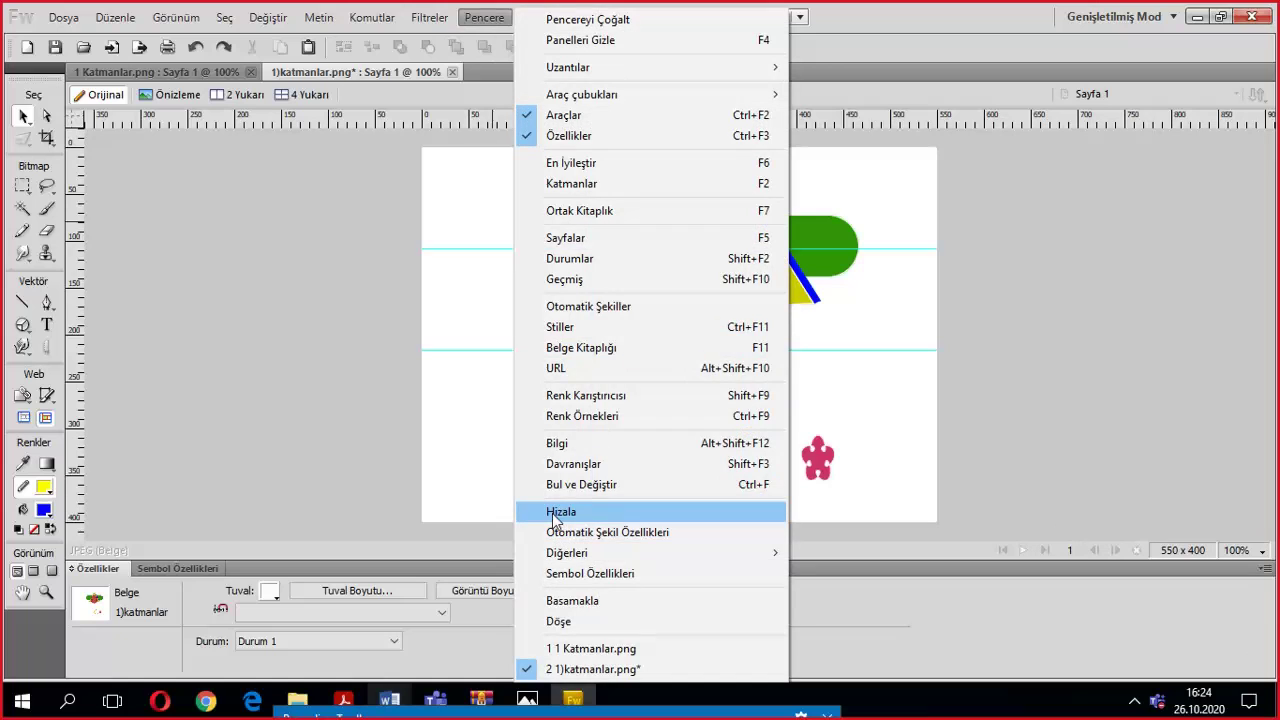
click(556, 513)
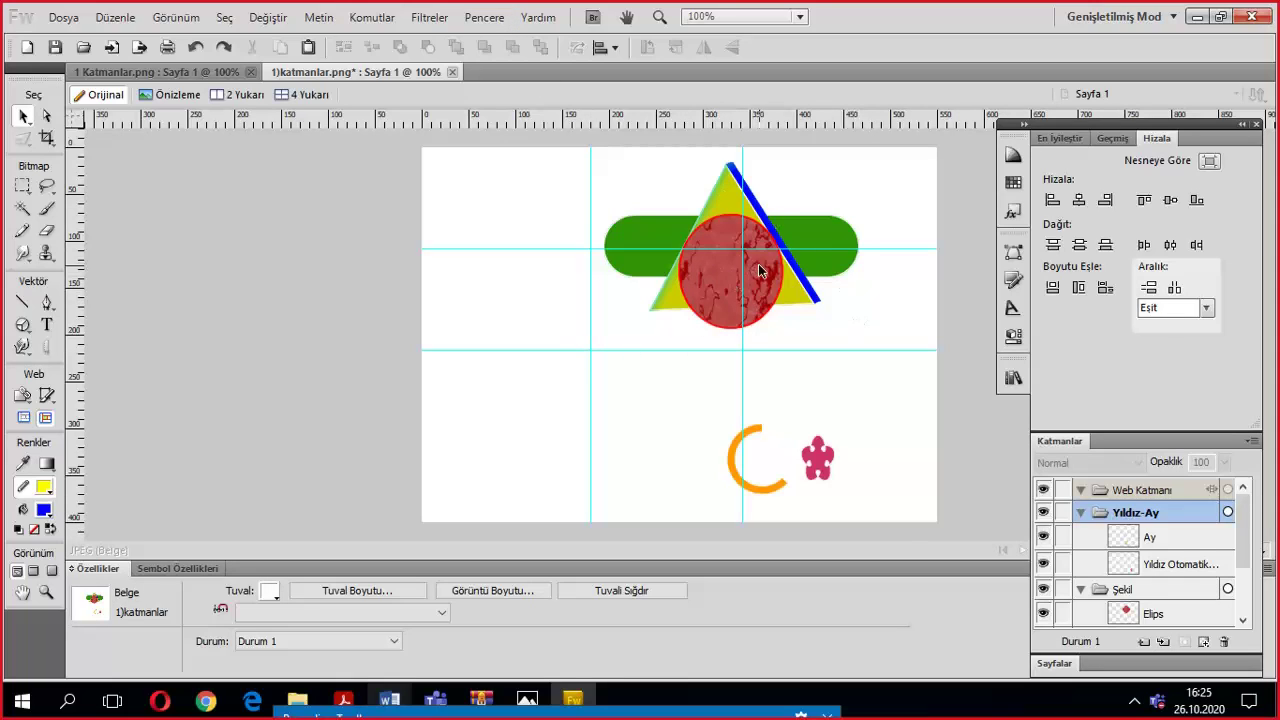
Select all objects in the Şekil layer and align them to the canvas's left edge with Tuvale Göre active.
scroll(1219, 569, down, 2)
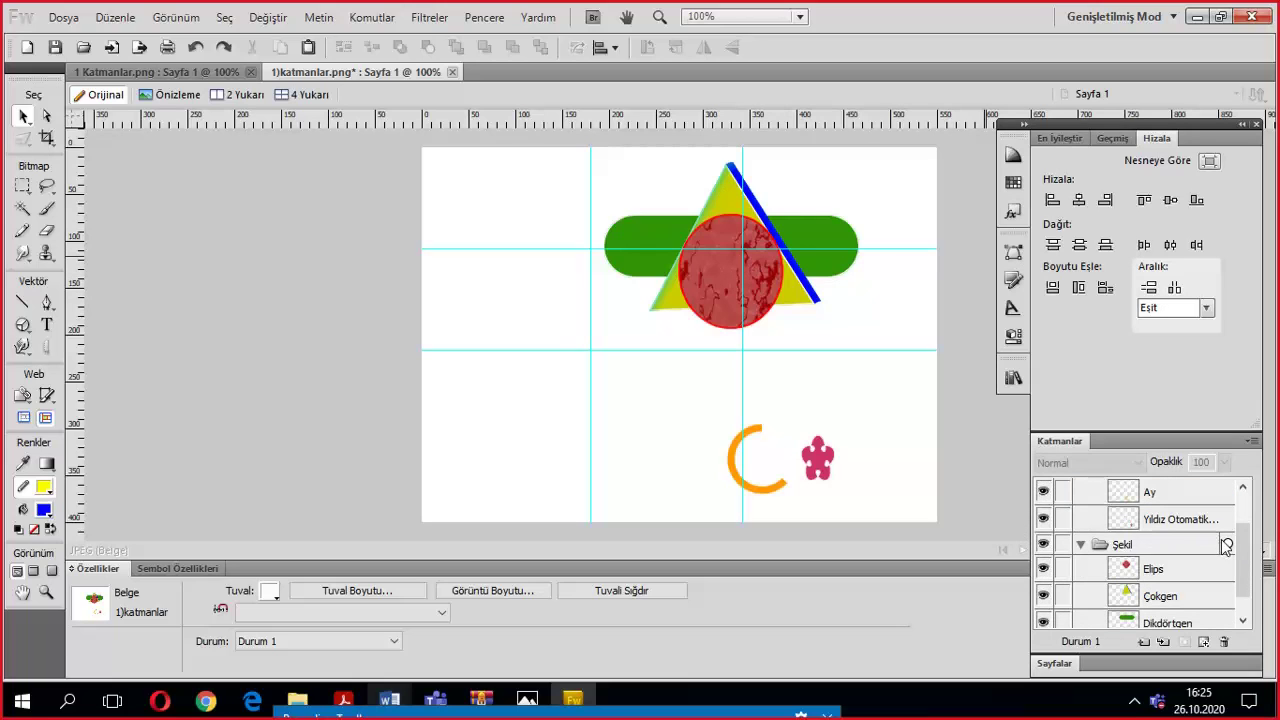
click(1119, 541)
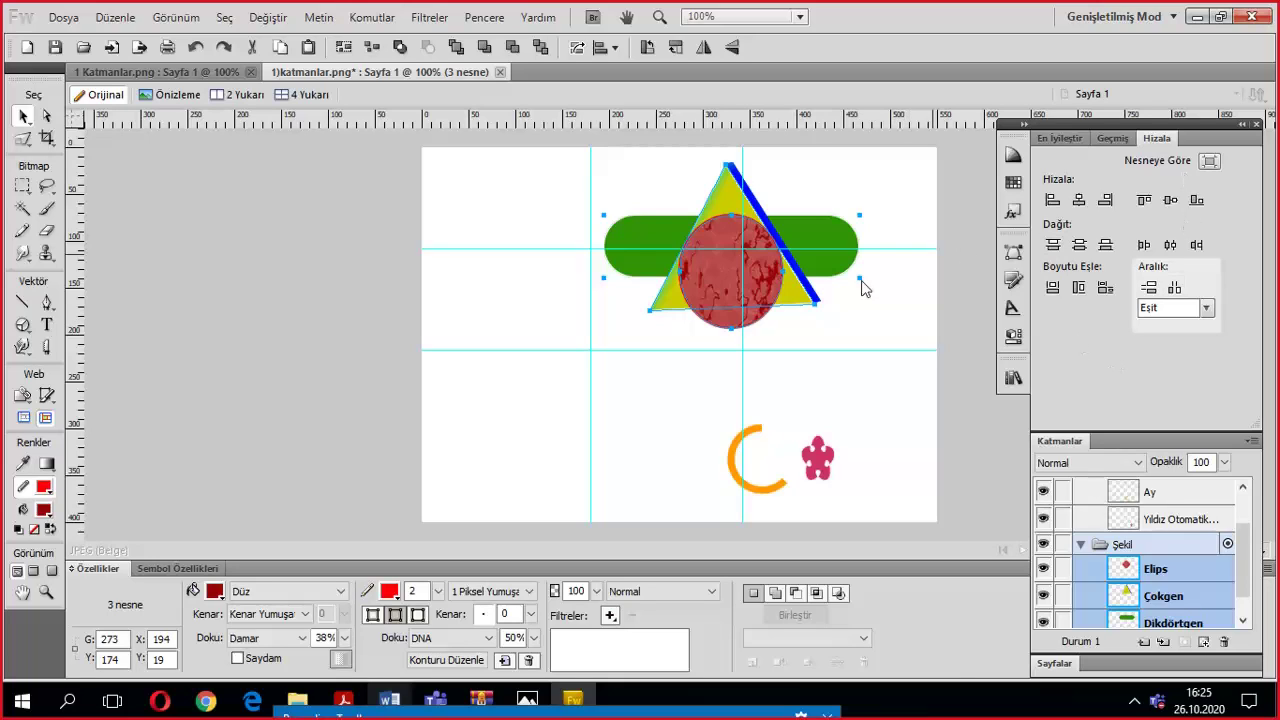
click(1209, 166)
click(1050, 201)
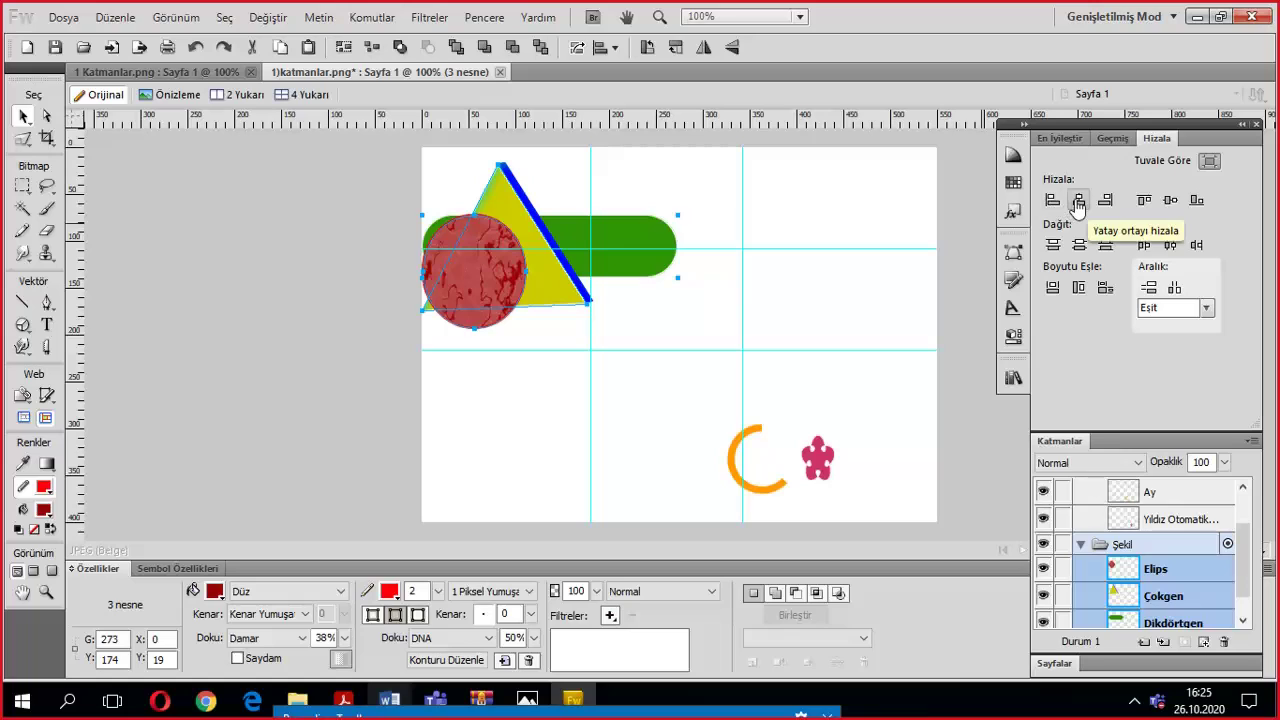
Align the selected Şekil objects to the canvas's horizontal centre, right edge, horizontal centre again, and top edge.
click(1078, 203)
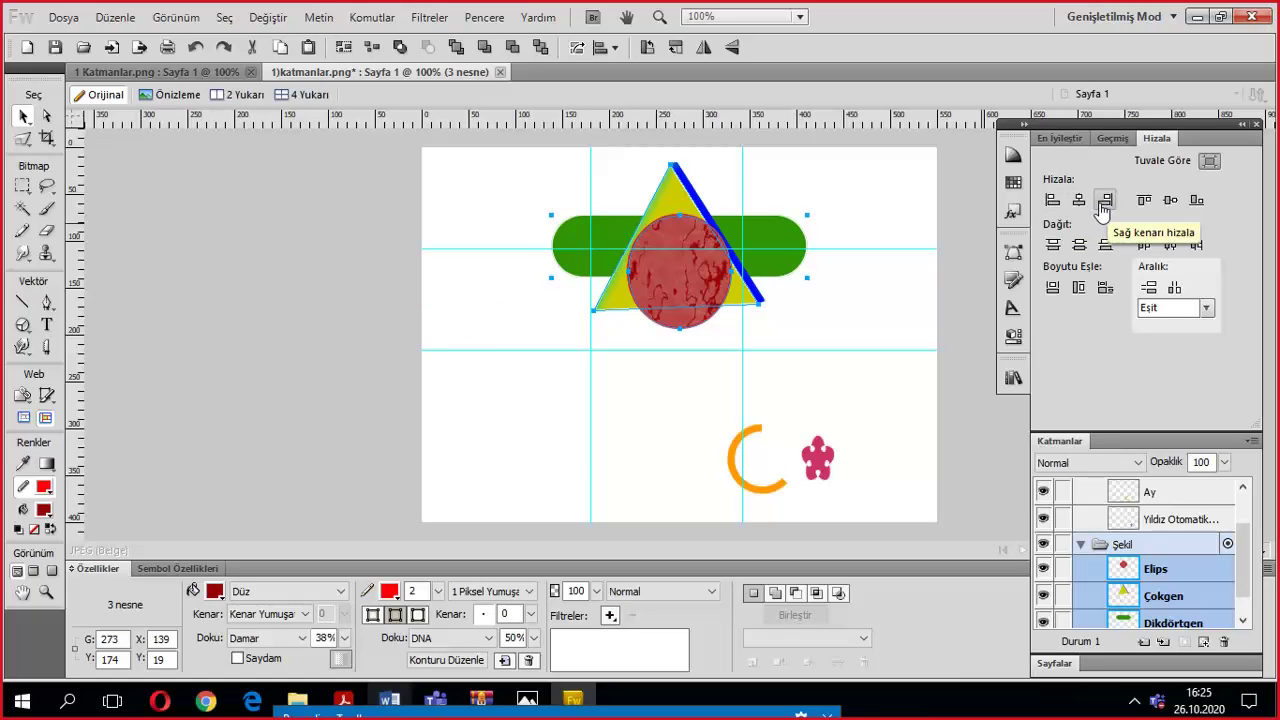
click(1104, 203)
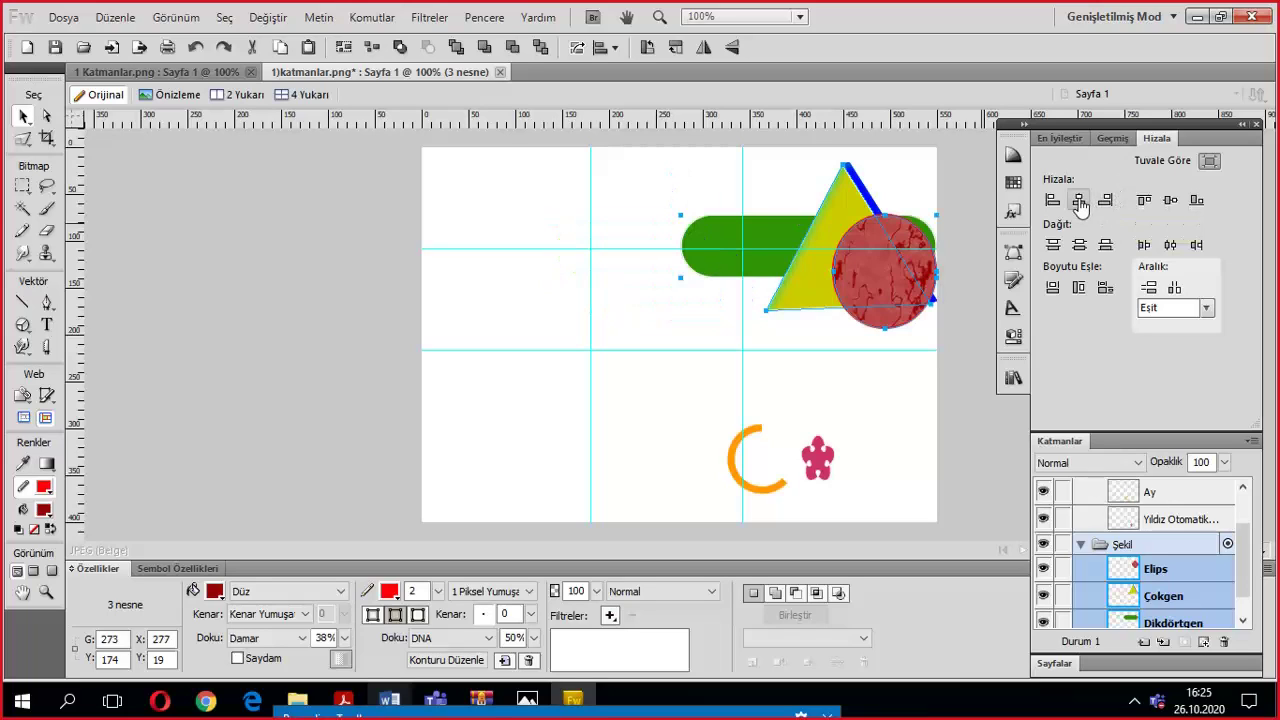
click(1078, 203)
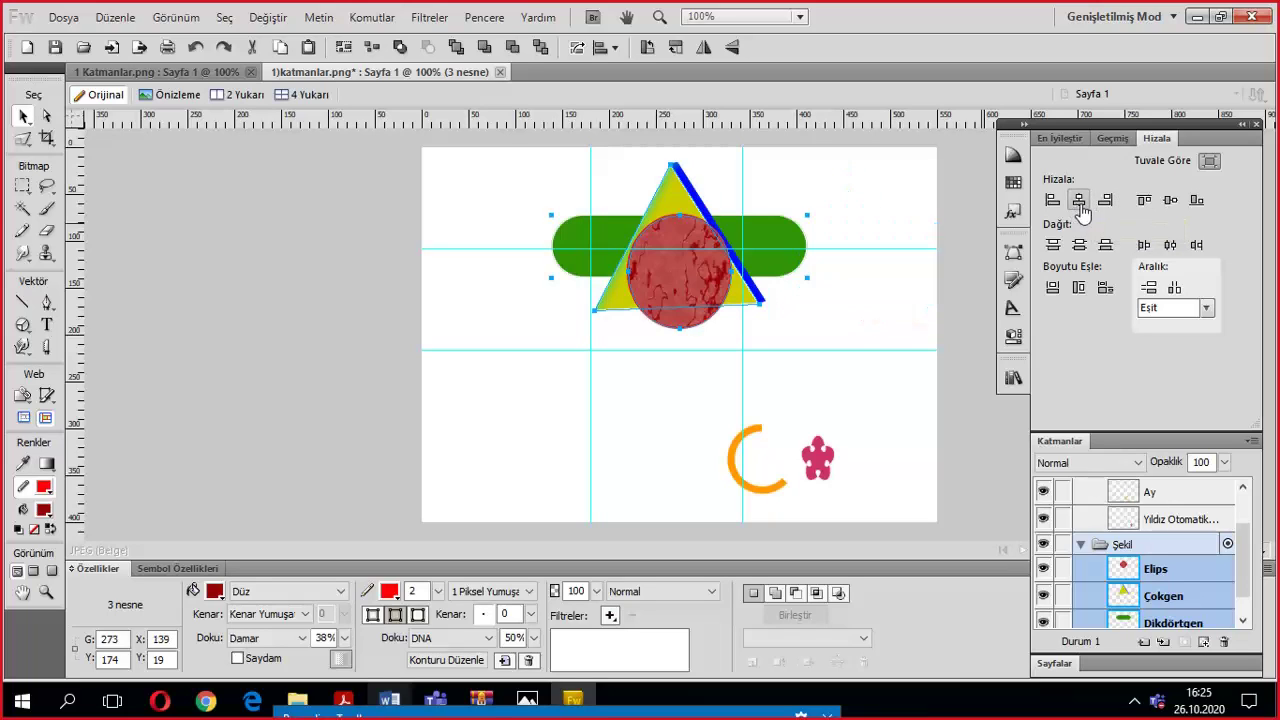
click(1145, 202)
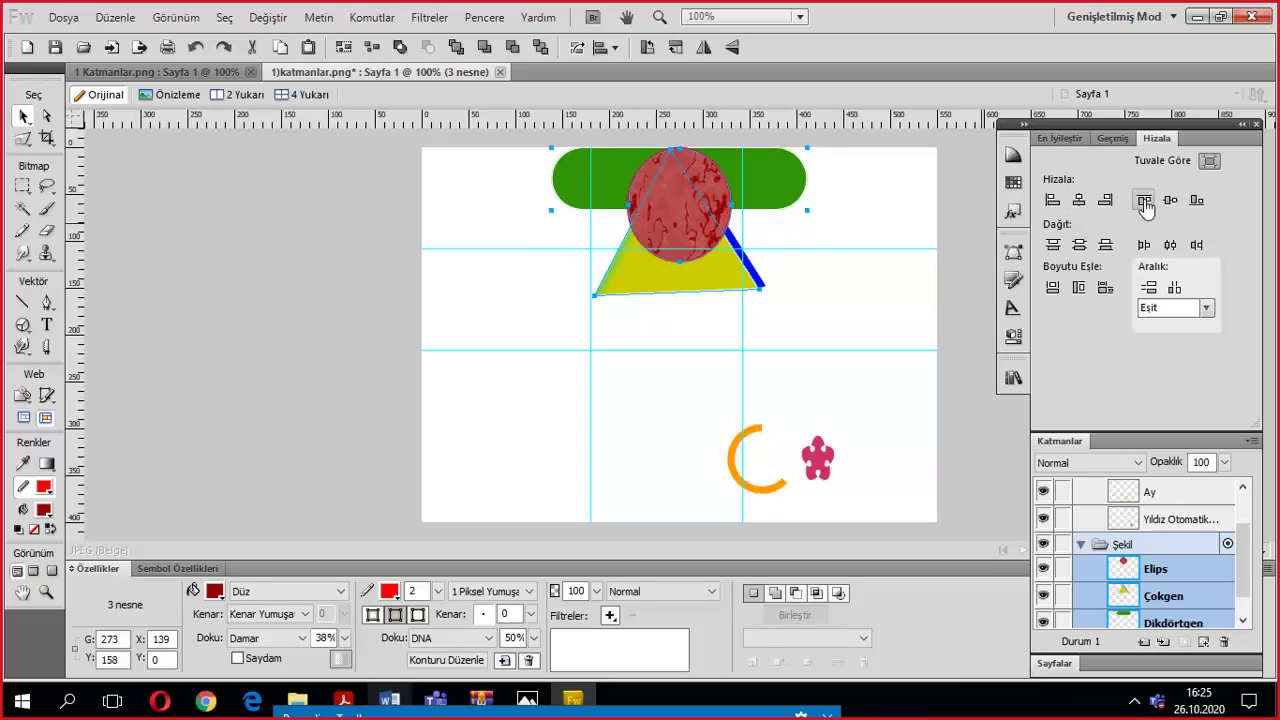
Align the selected Şekil objects to the canvas's vertical centre and bottom edge, finishing centred horizontally and vertically.
click(1168, 201)
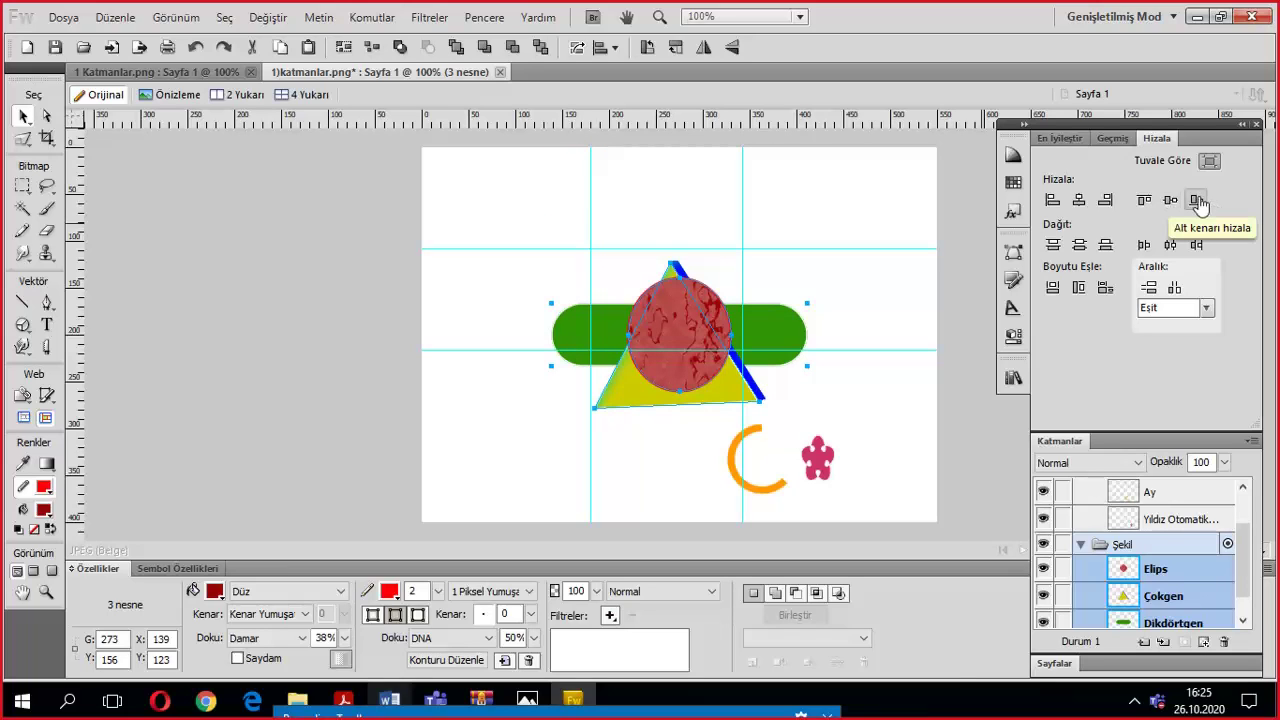
click(1197, 201)
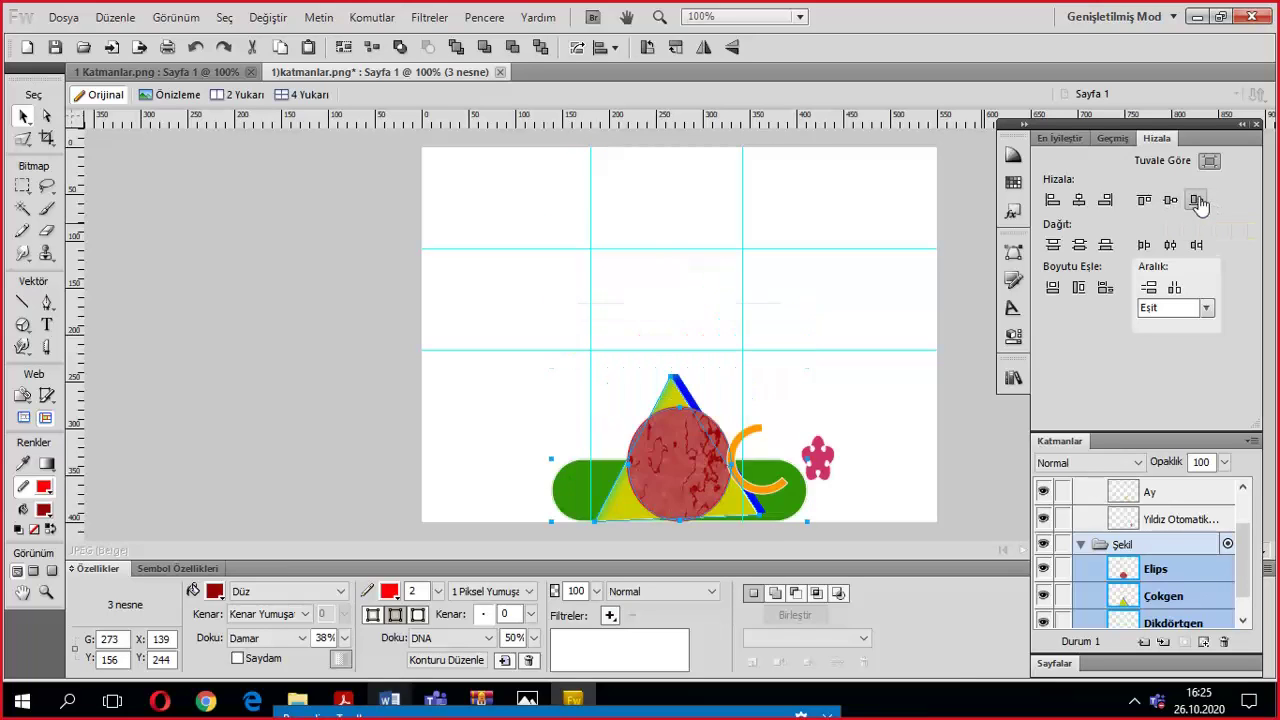
click(1078, 201)
click(1168, 203)
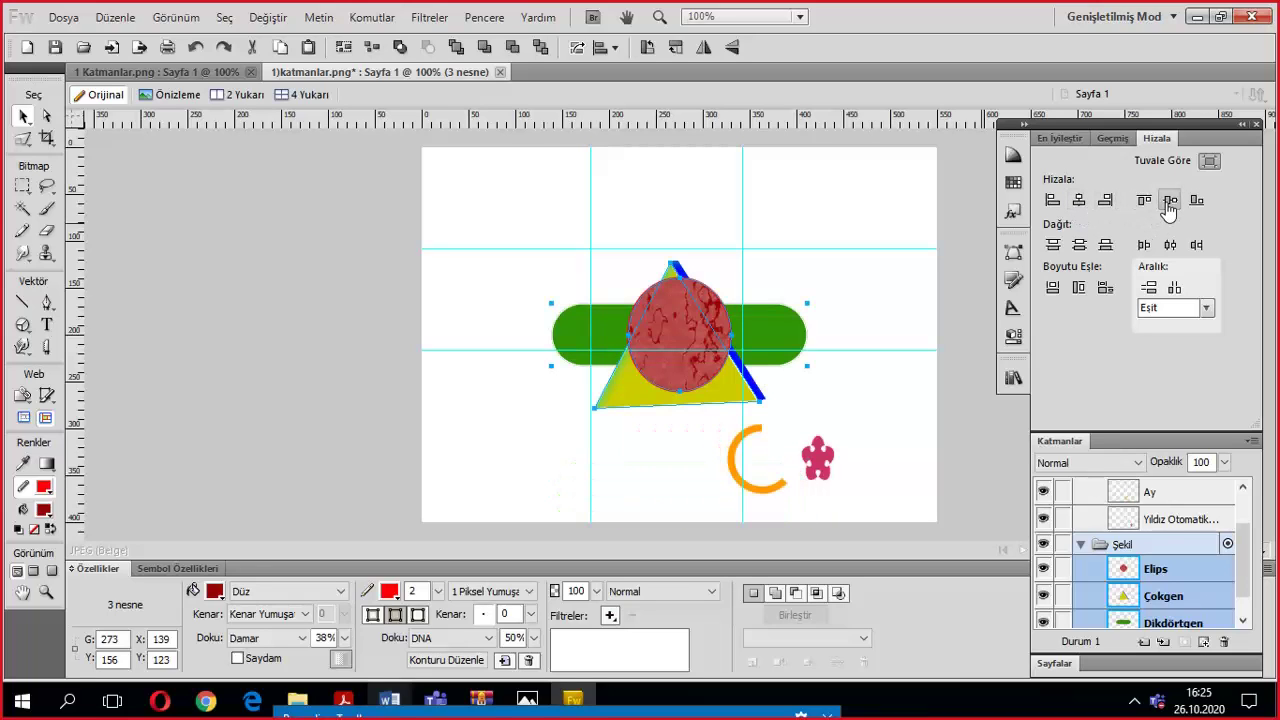
Select only the ellipse and the triangle, switch to Nesneye Göre, and align them by left edge, horizontal centre, and right edge.
click(872, 390)
click(693, 340)
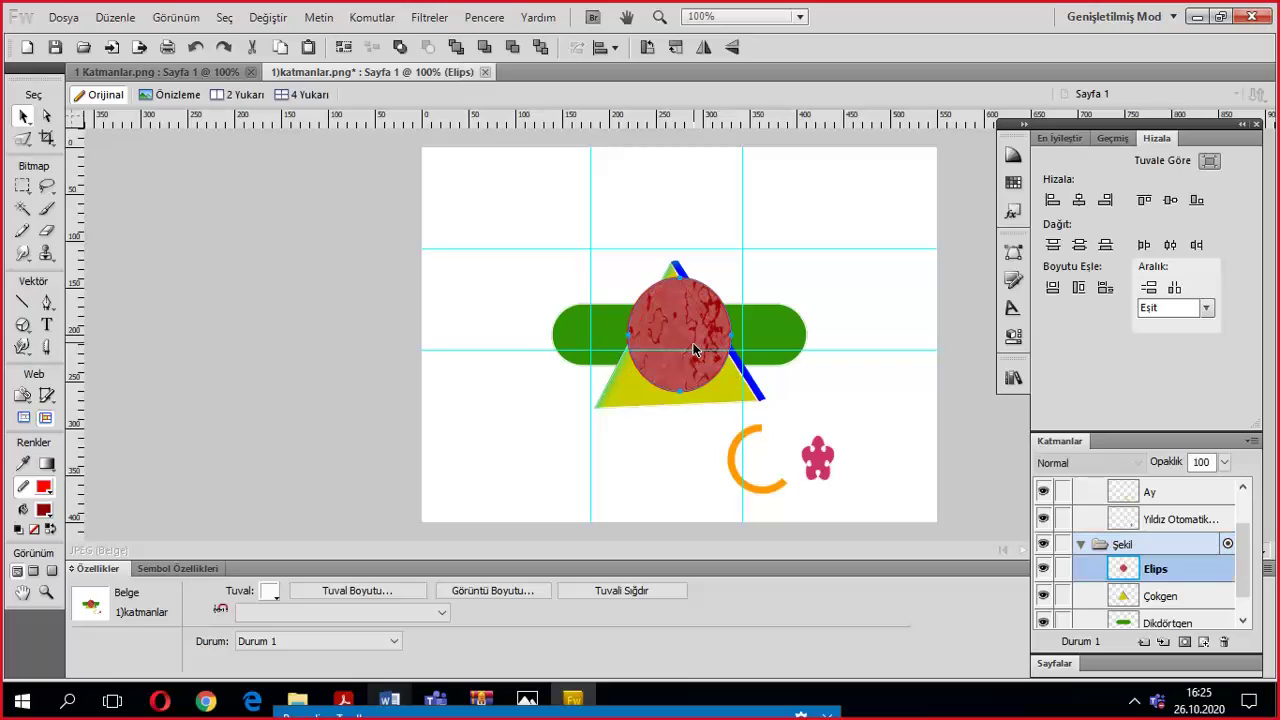
shift+click(638, 391)
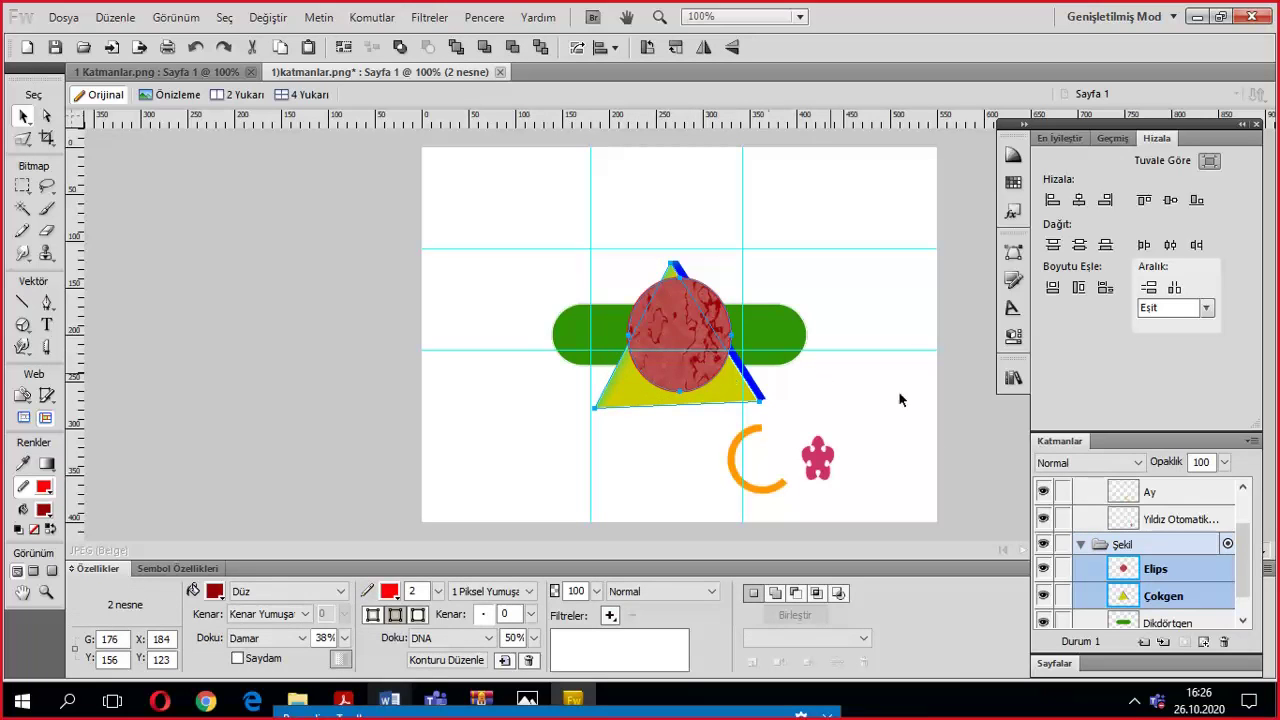
click(1210, 162)
click(1052, 202)
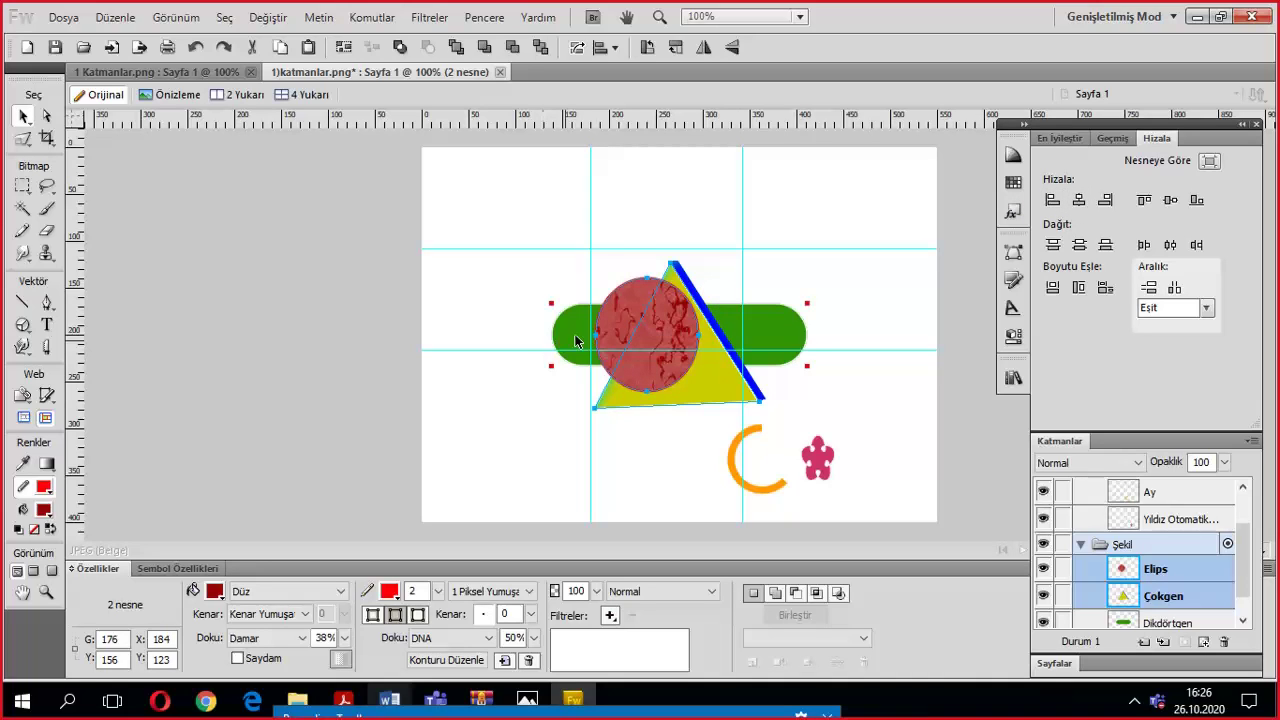
click(1080, 200)
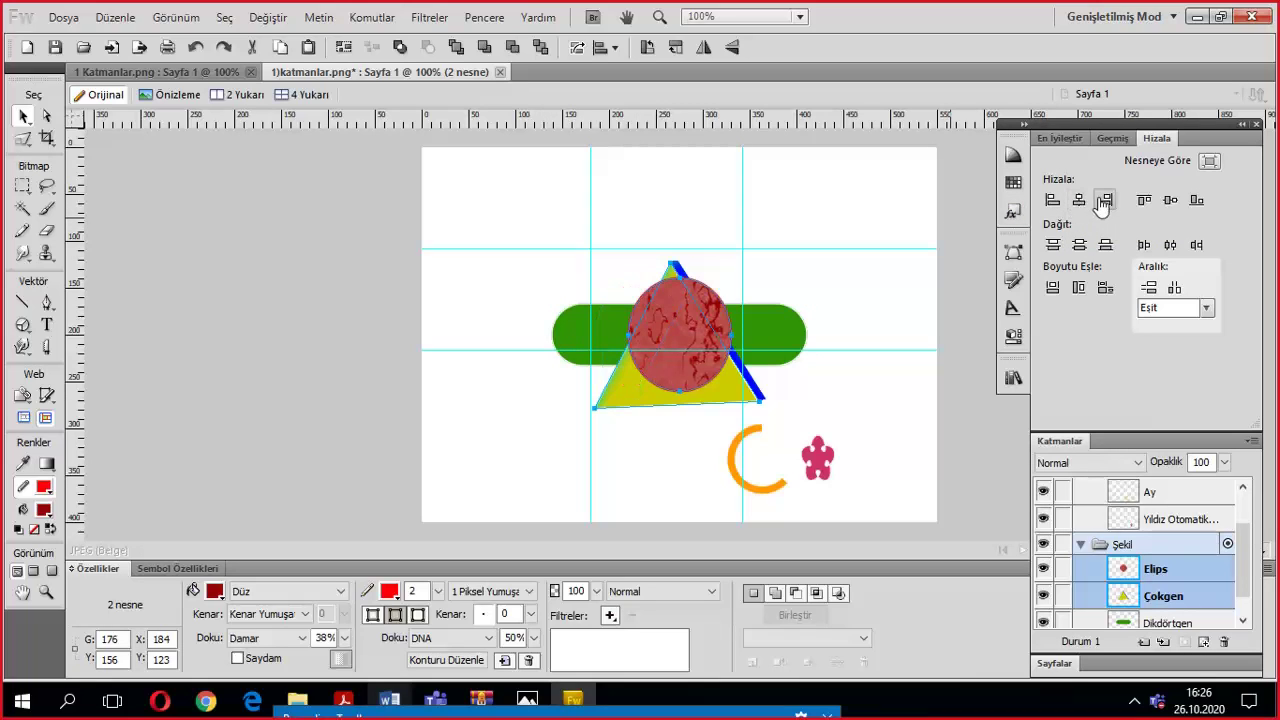
click(1104, 201)
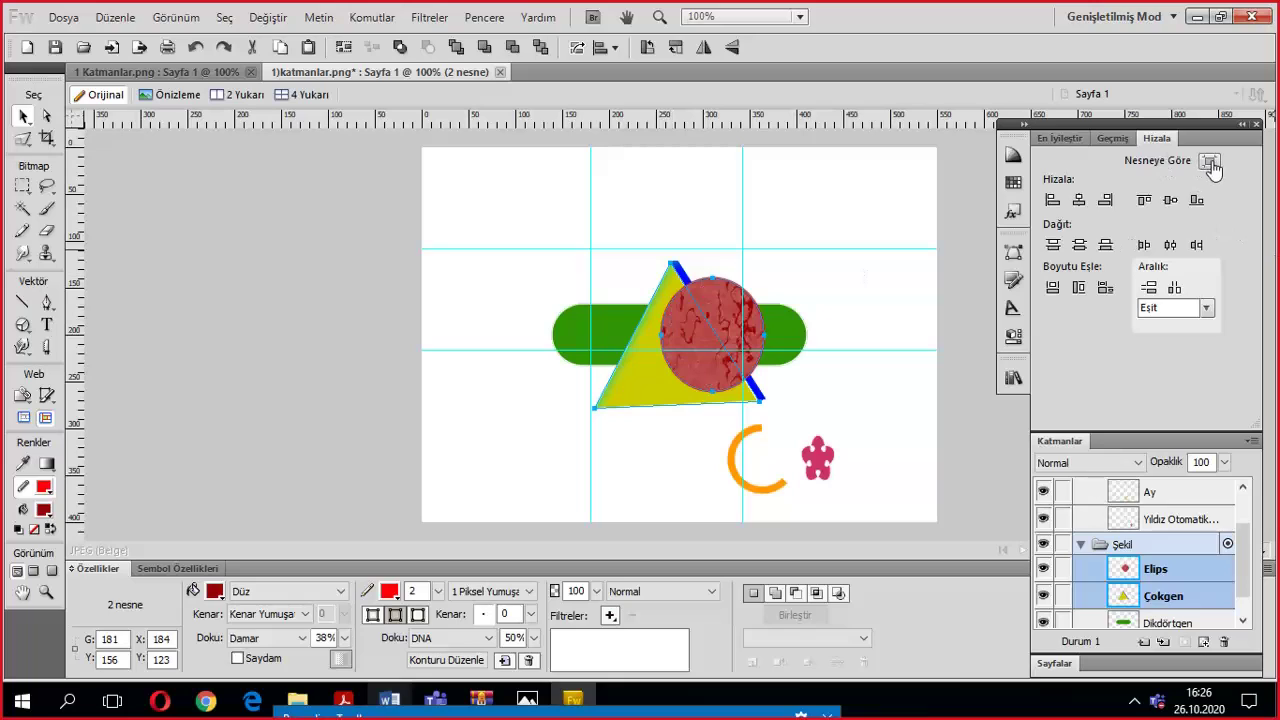
Align the ellipse and triangle to each other by top and bottom edges, finishing with horizontal and vertical centre alignment.
click(1144, 201)
click(1197, 201)
click(1198, 202)
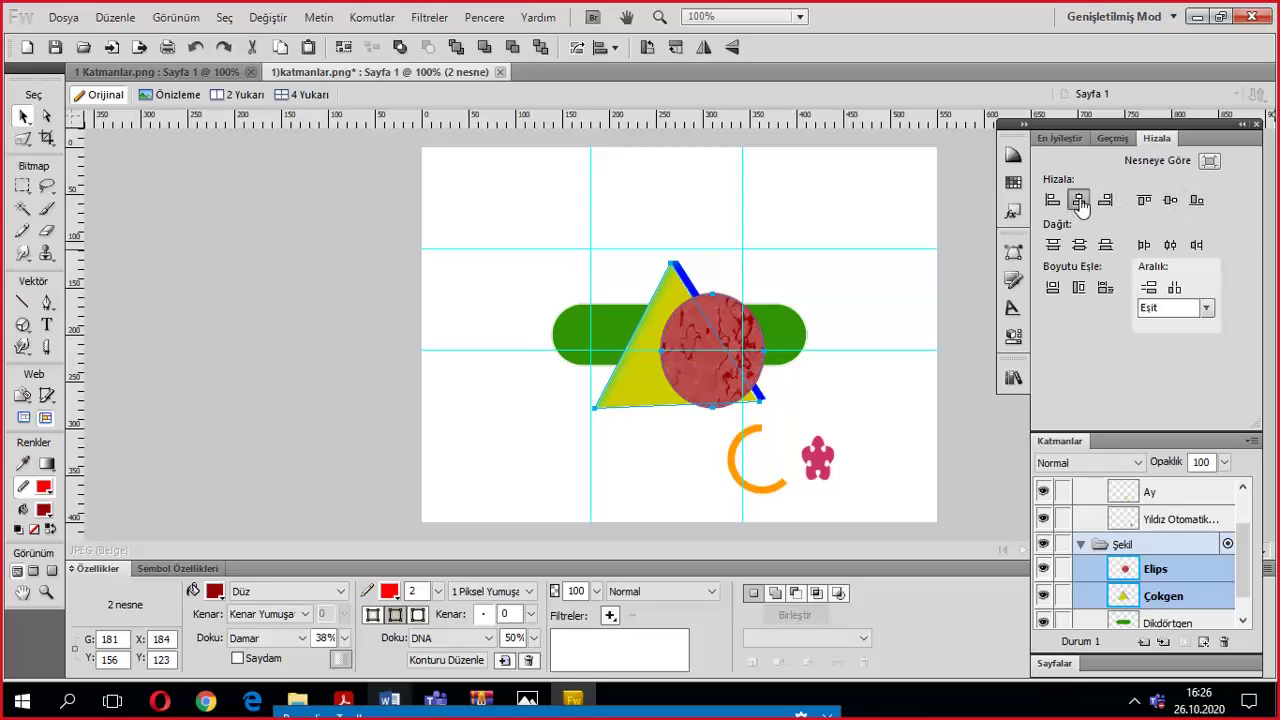
click(1078, 201)
click(1170, 201)
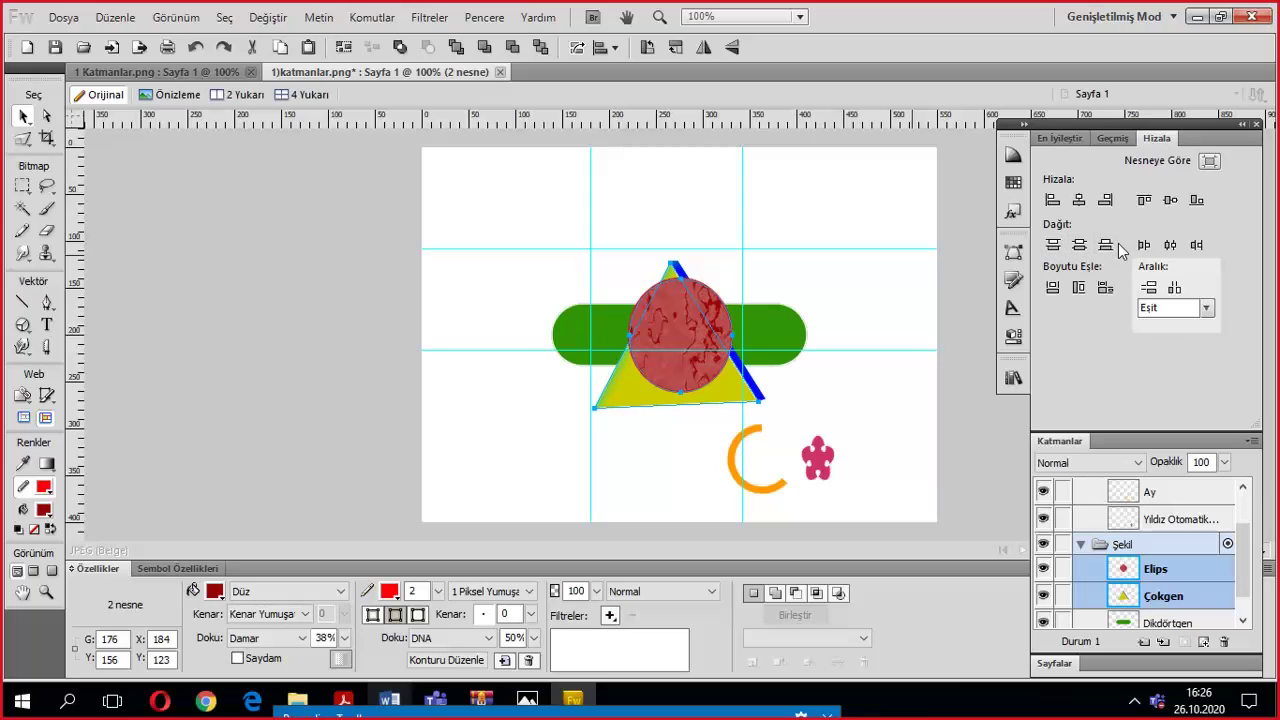
Match the width and height of the ellipse and triangle, and set the Aralık spacing value to 0.
click(1053, 293)
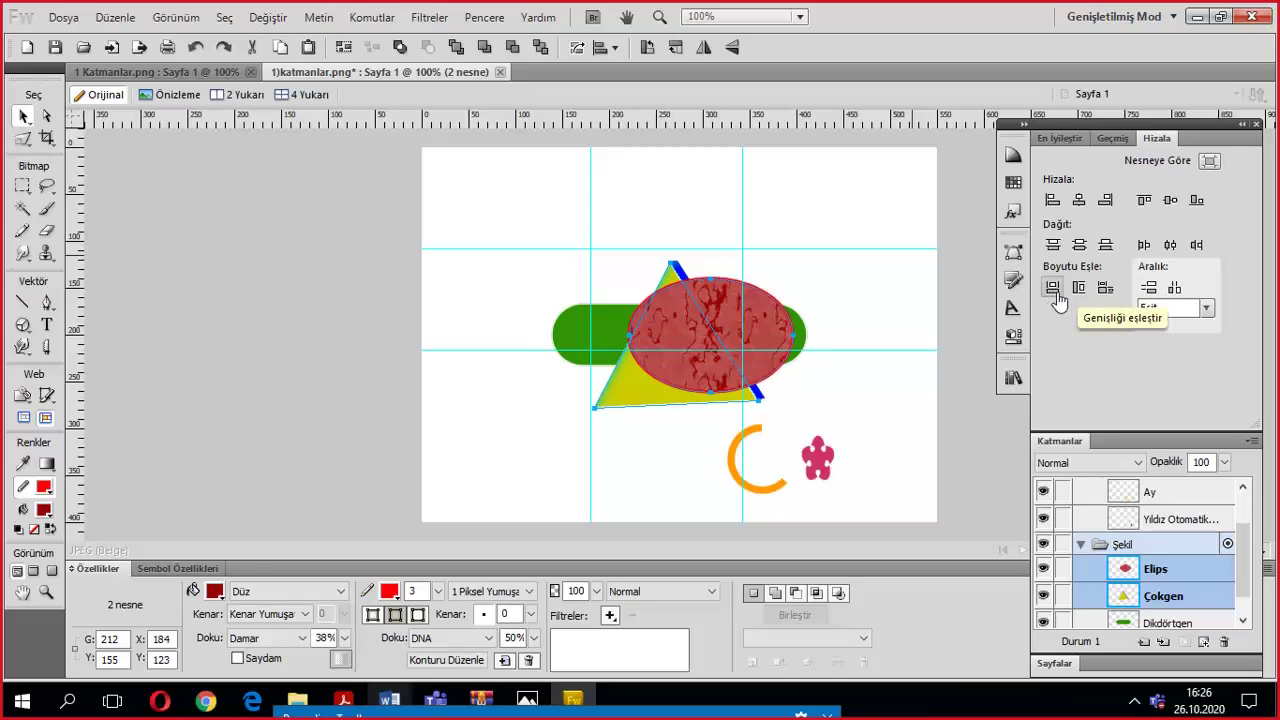
click(1079, 292)
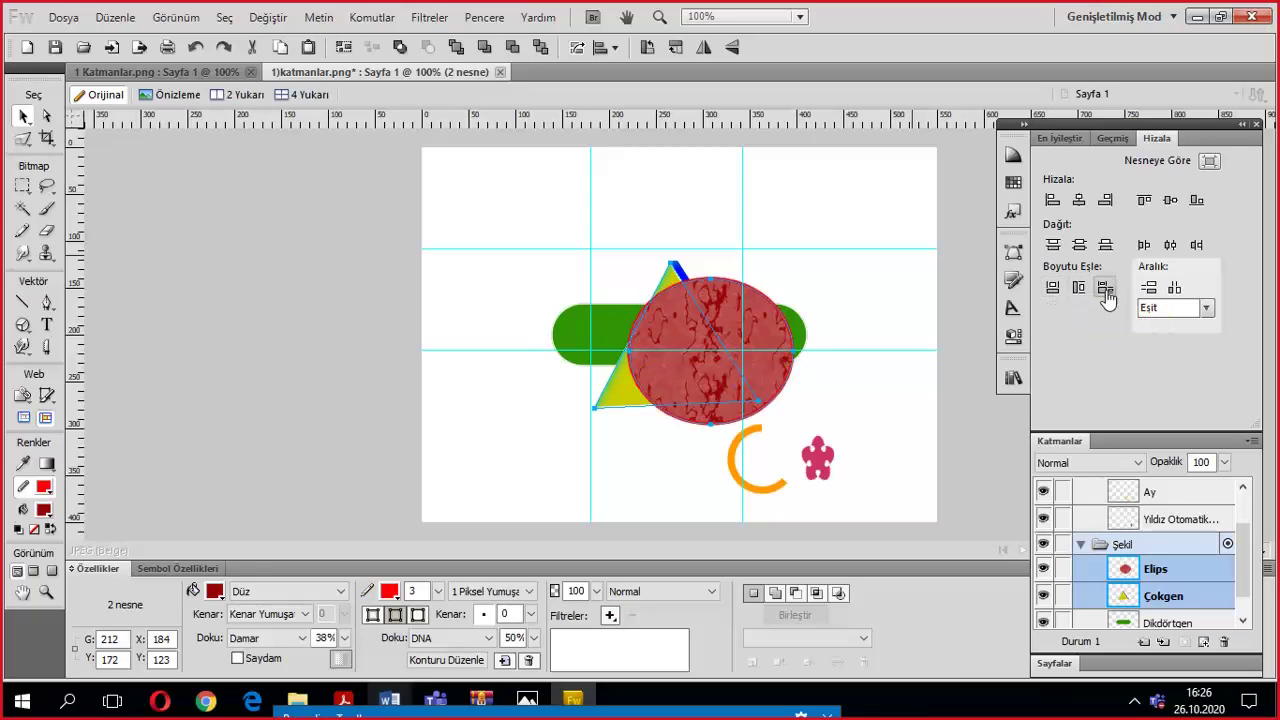
click(1206, 311)
click(1152, 340)
With Tuvale Göre active, match the ellipse alone to the canvas's width and height and position it to fill the canvas at X 0, Y 0.
click(1207, 163)
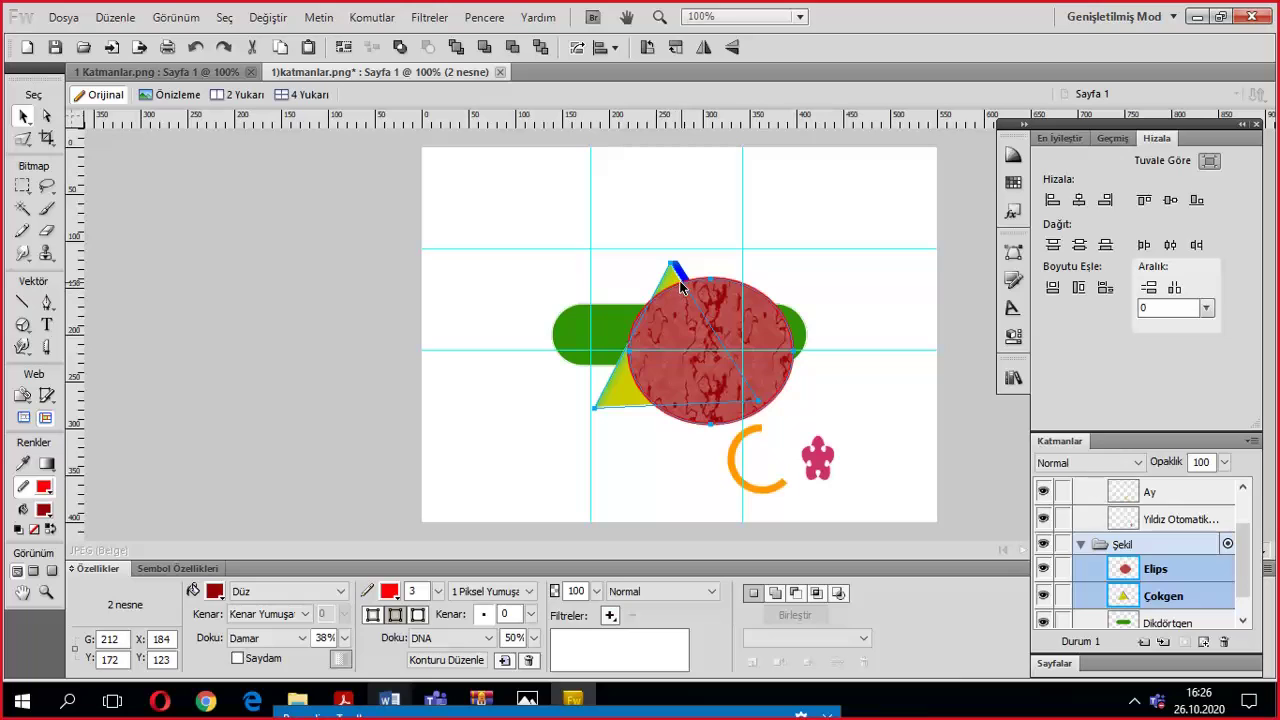
click(859, 398)
click(745, 318)
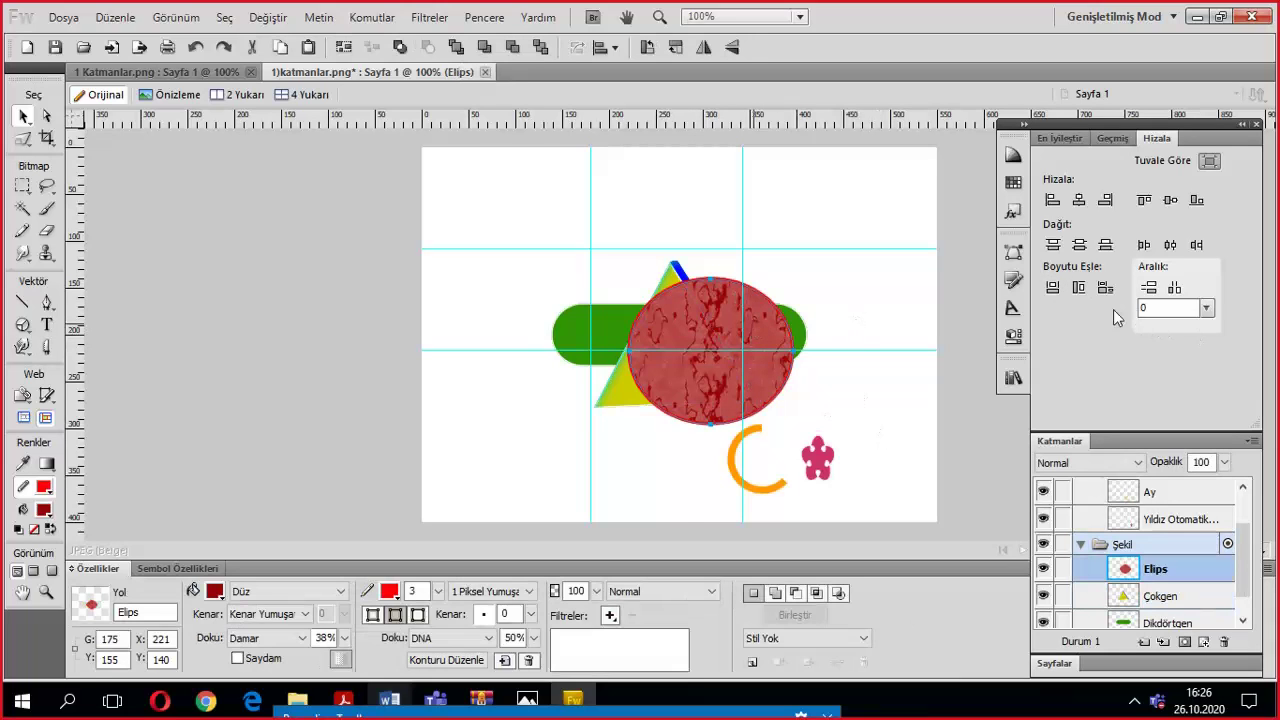
click(1053, 289)
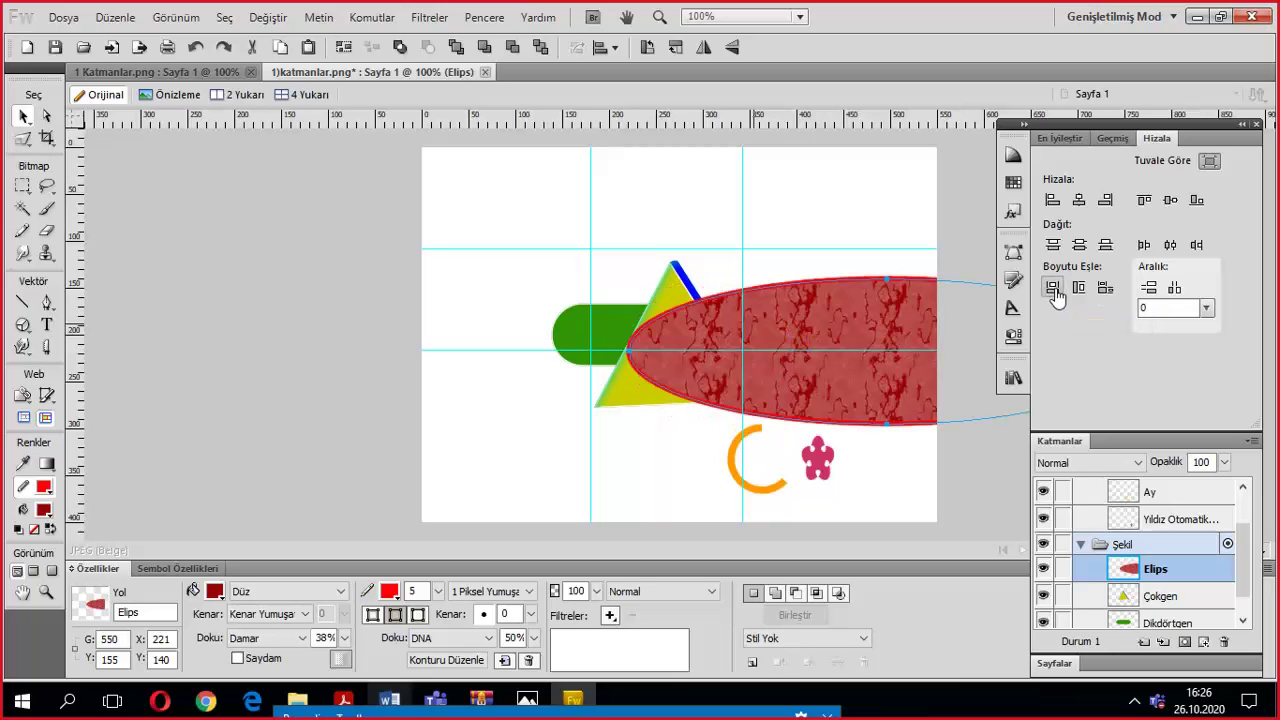
click(1080, 290)
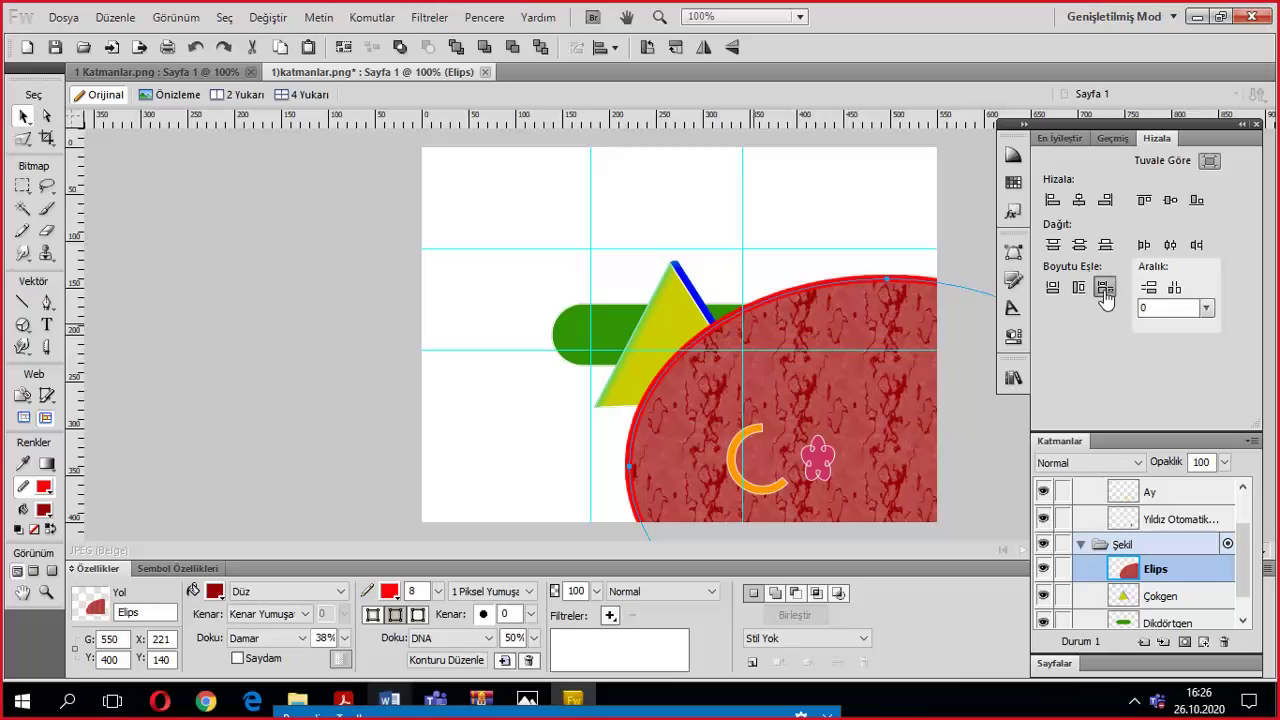
drag(861, 353, 651, 248)
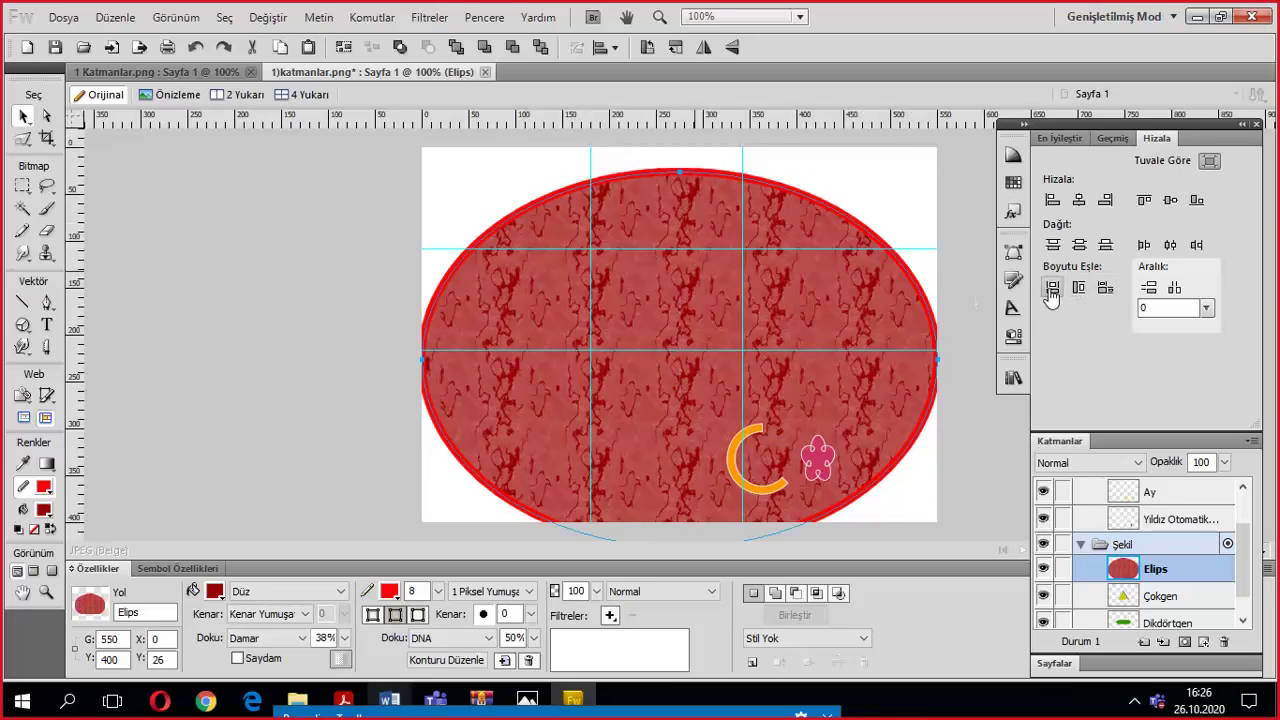
click(1148, 287)
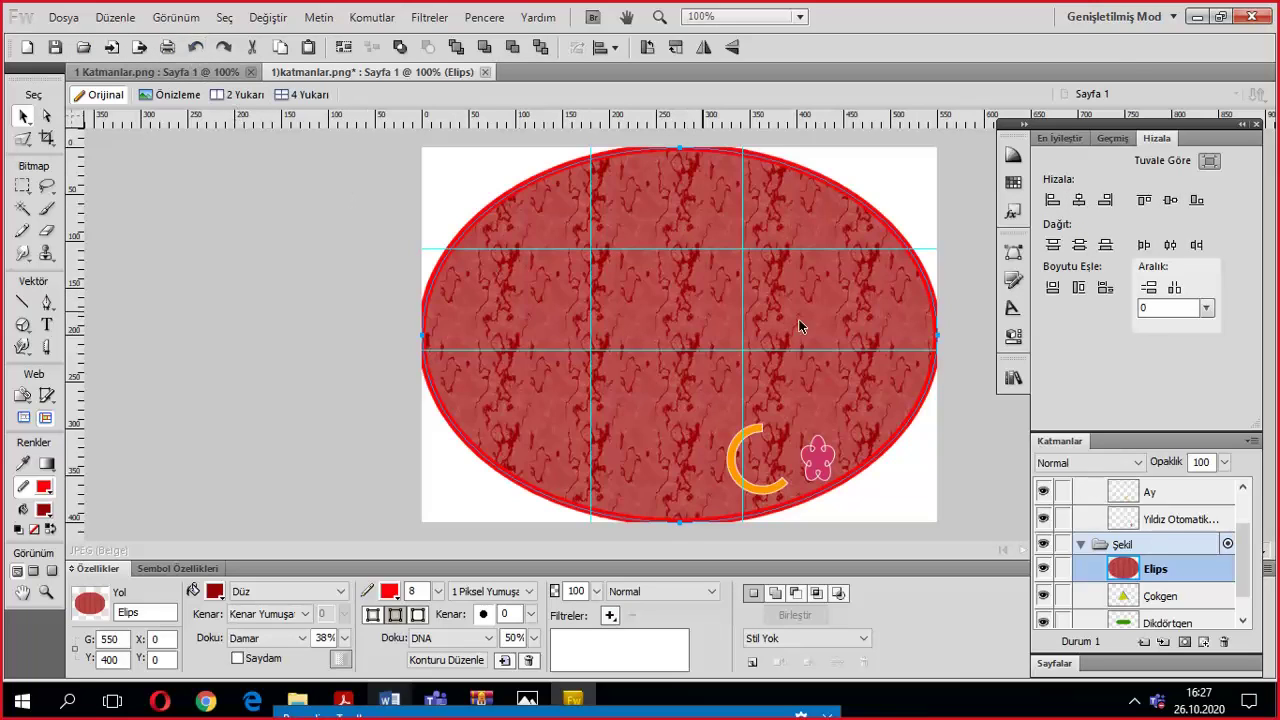
Switch to Görüntü İşleme.pdf in Acrobat Reader and review the Uygulama Faaliyeti layer exercise from the new document to centring the objects.
mouse_move(344, 700)
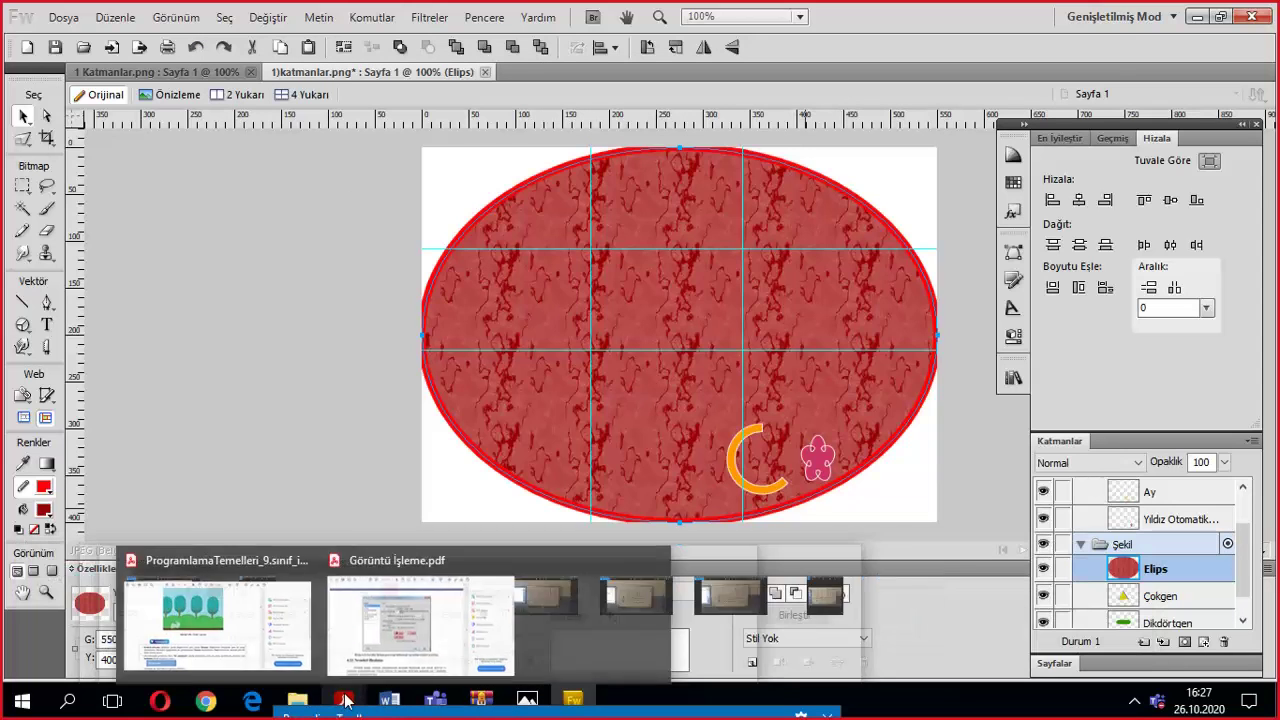
click(356, 600)
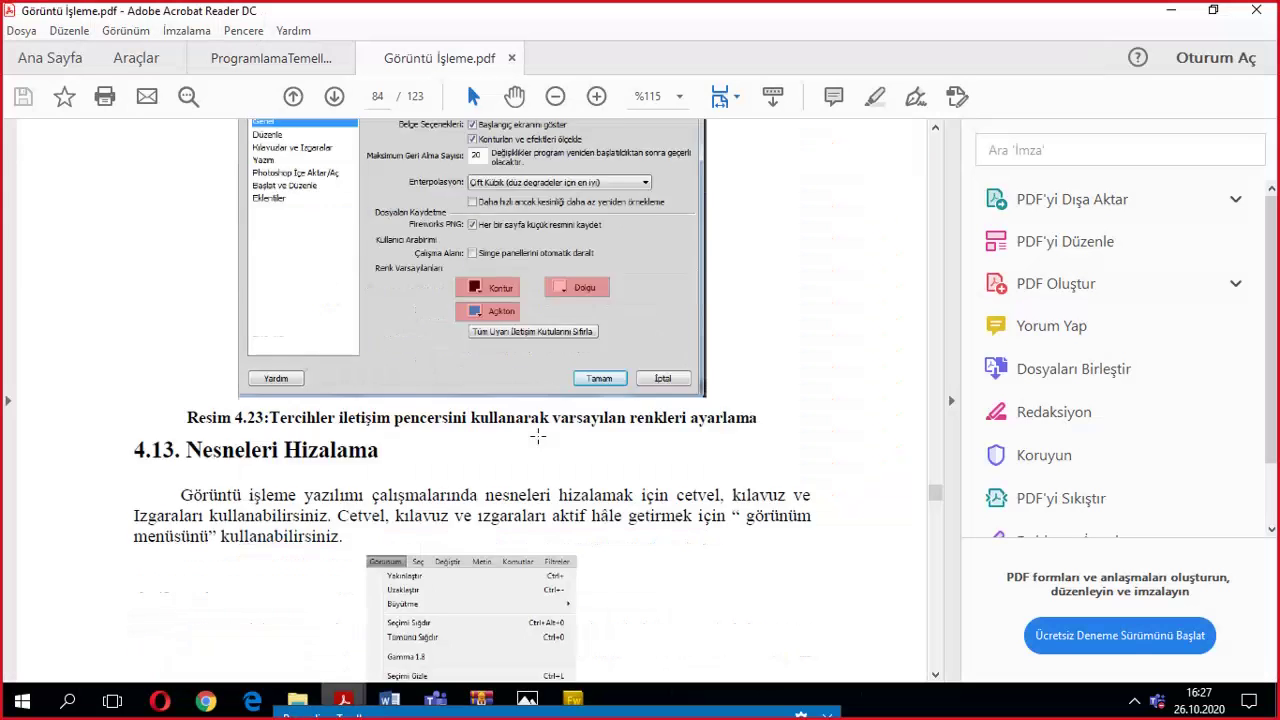
scroll(531, 437, down, 10)
scroll(520, 475, down, 15)
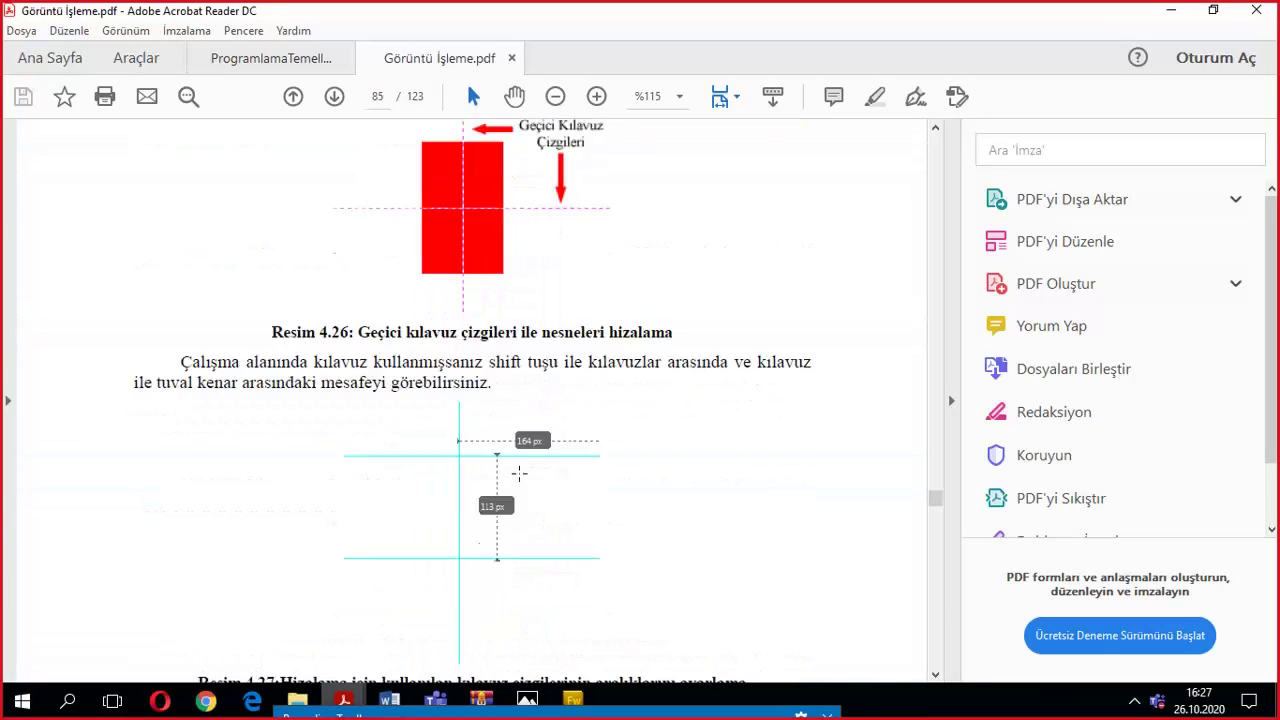
scroll(520, 482, up, 3)
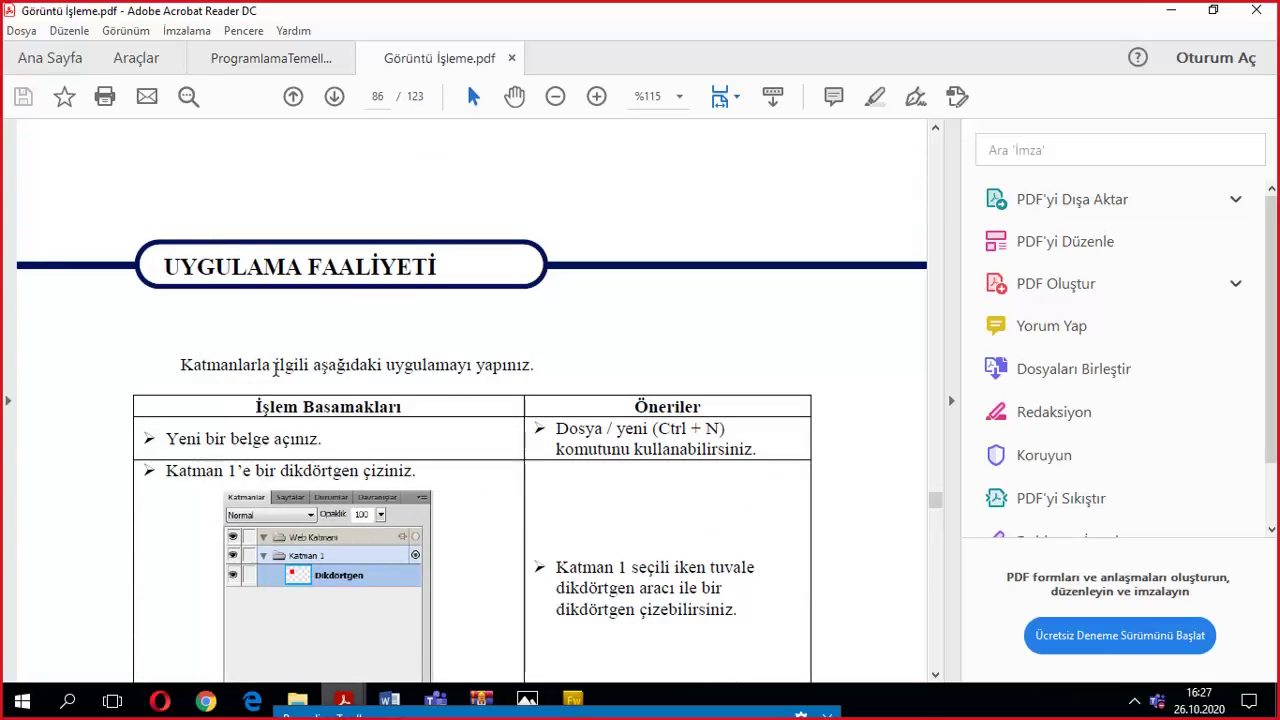
scroll(520, 482, down, 6)
scroll(341, 466, down, 12)
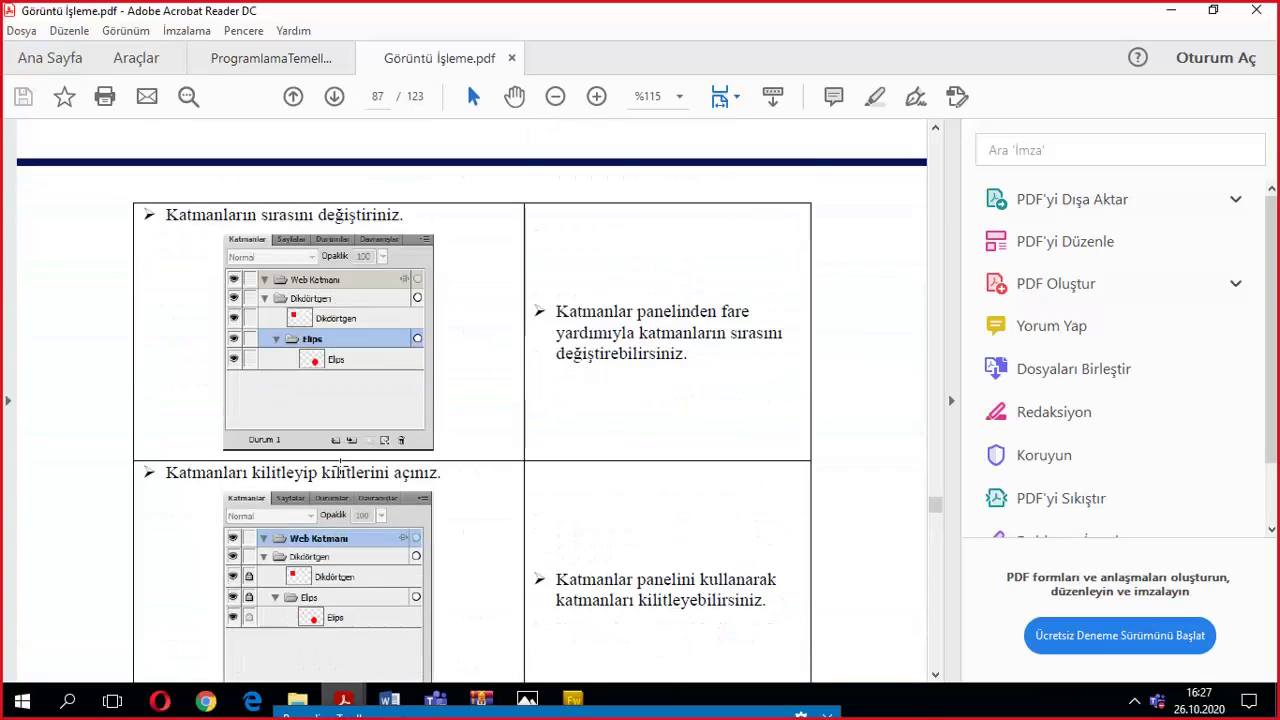
scroll(341, 470, down, 15)
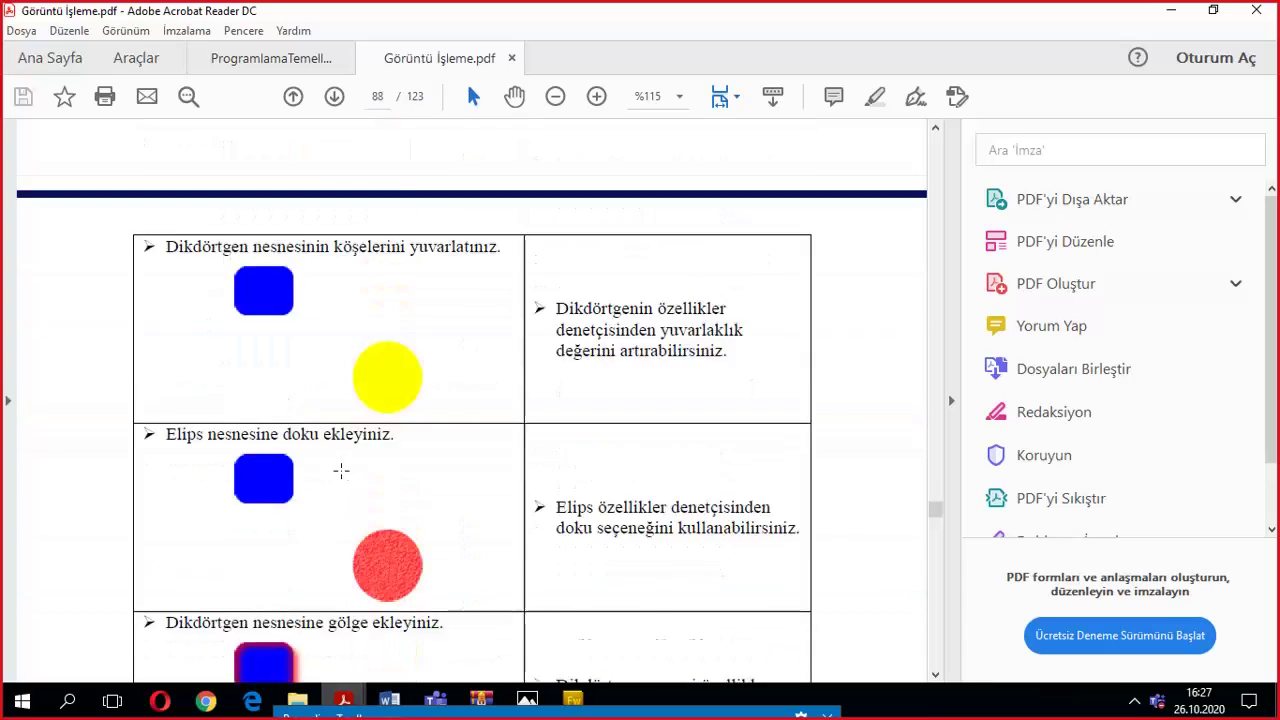
scroll(341, 478, up, 5)
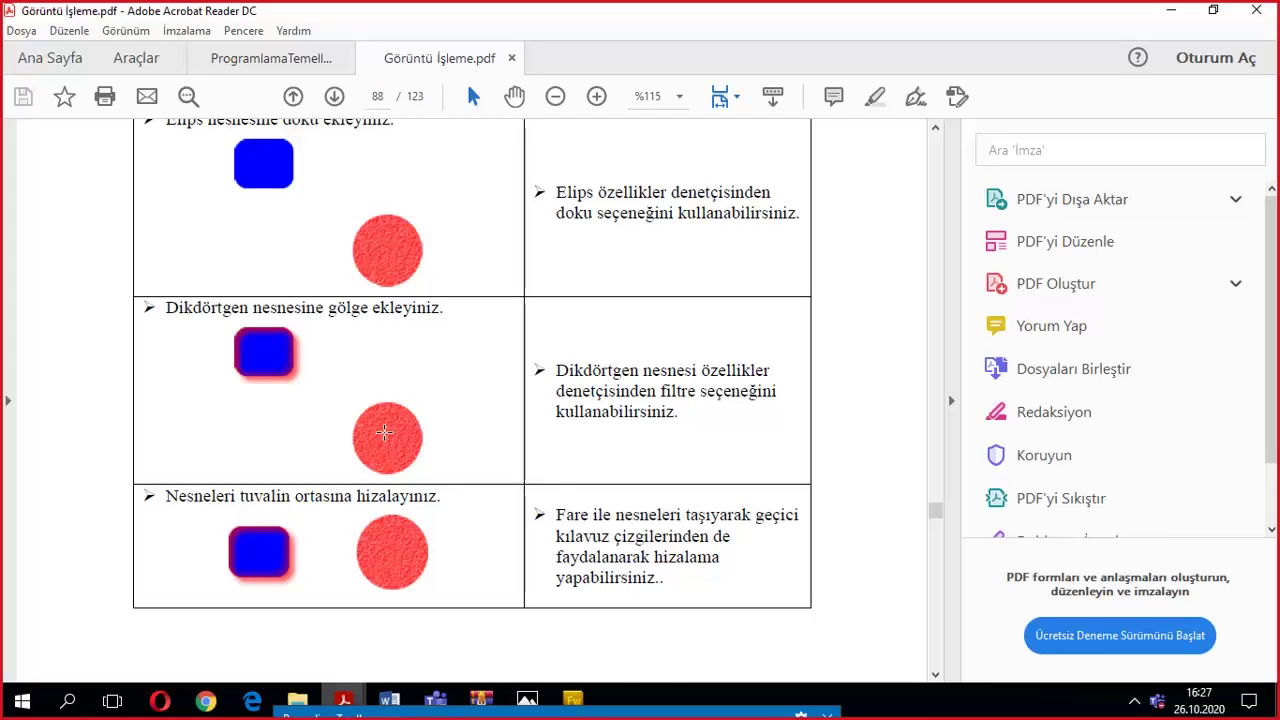
scroll(538, 277, up, 15)
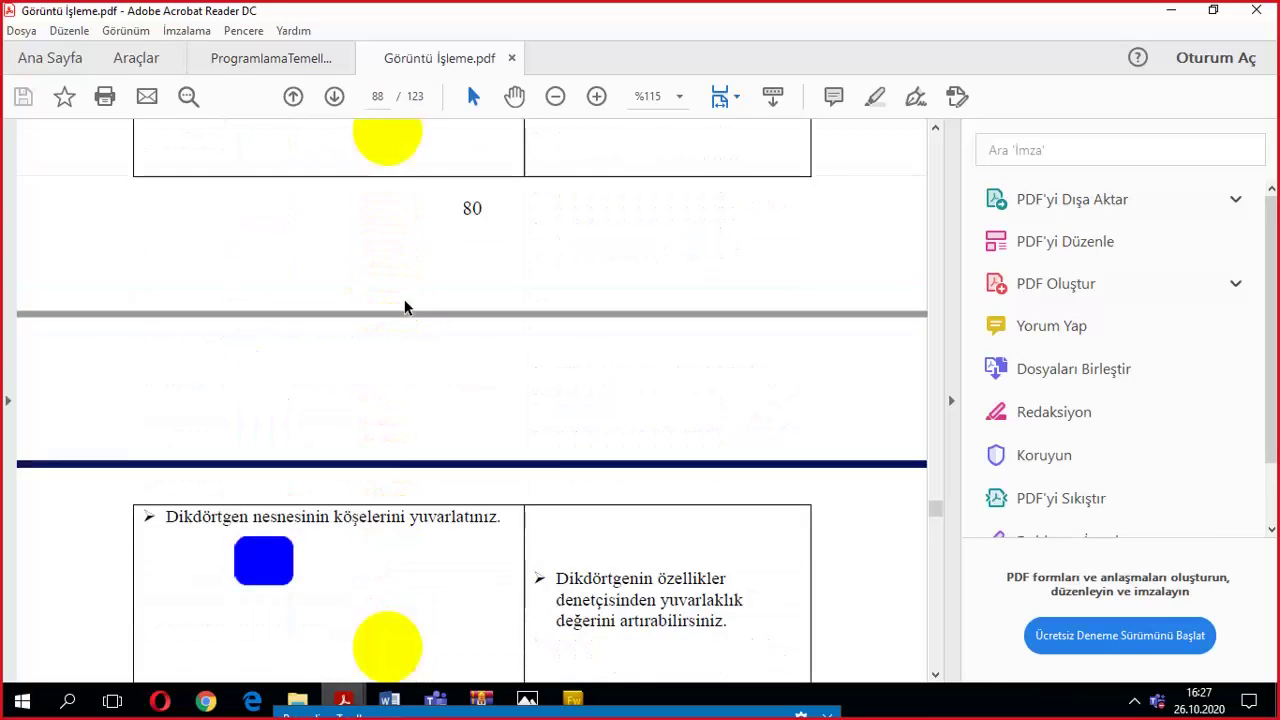
scroll(400, 300, up, 2)
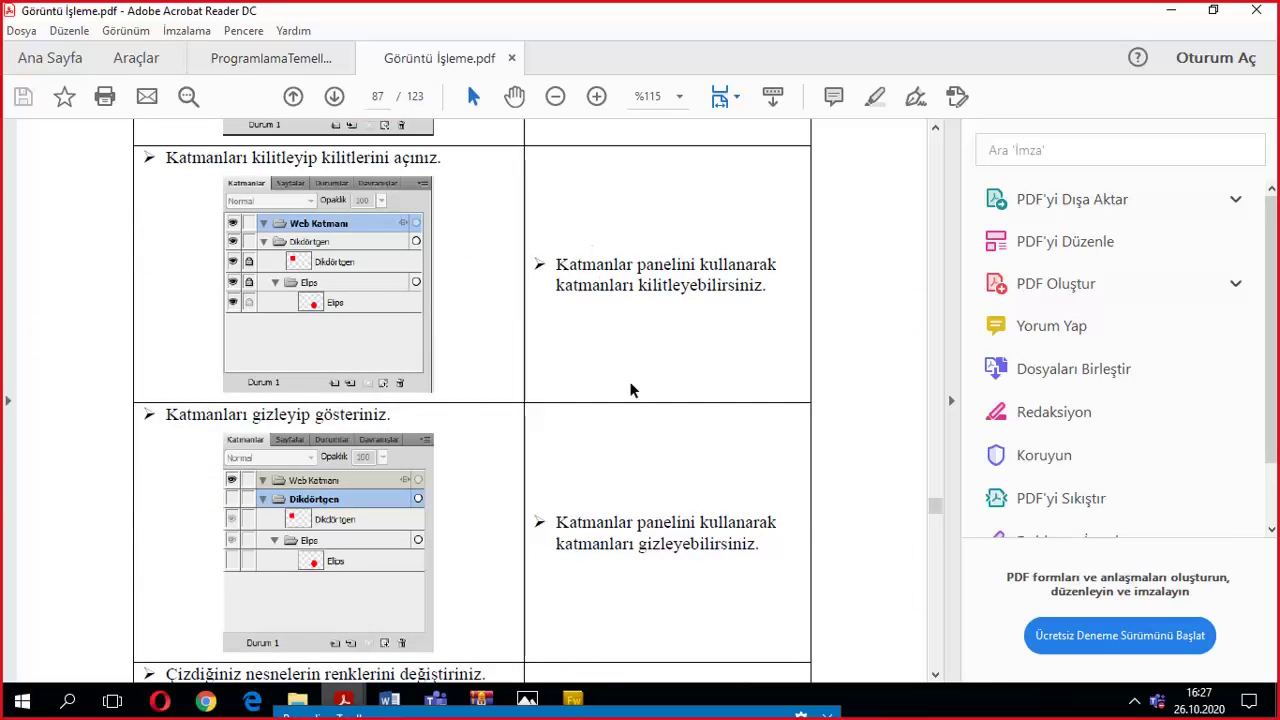
scroll(629, 389, down, 5)
scroll(545, 400, down, 10)
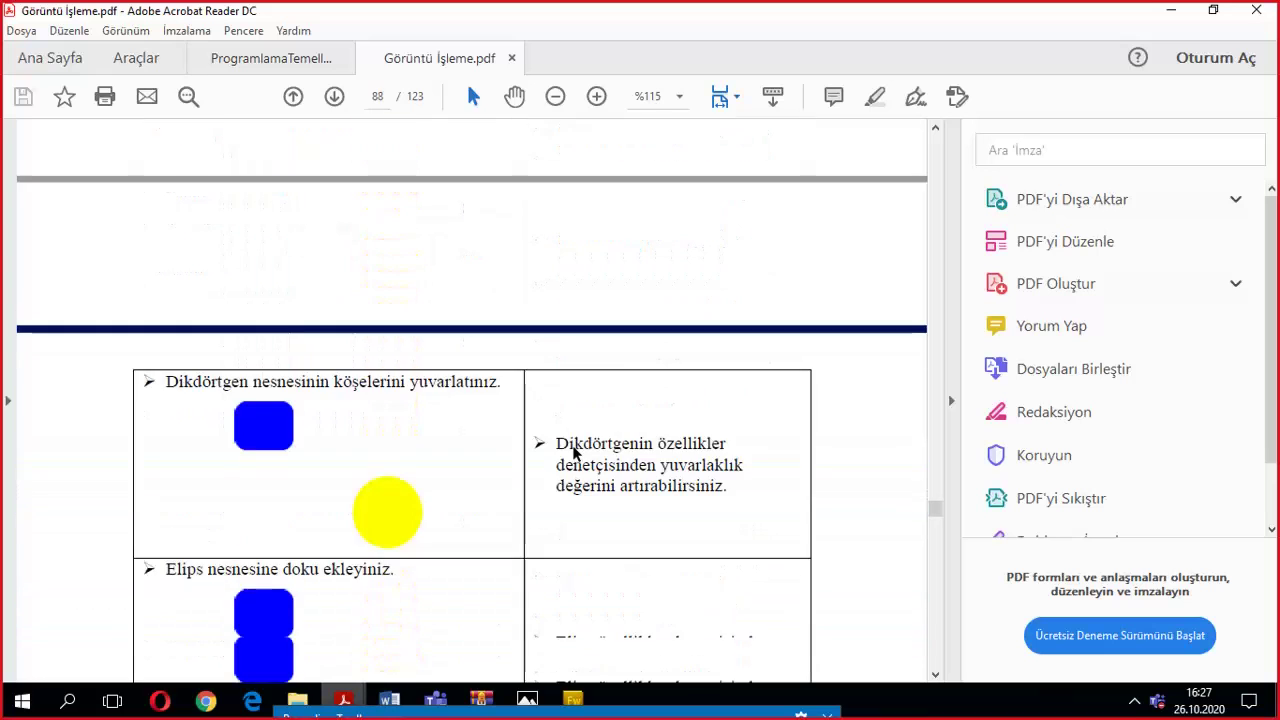
scroll(591, 445, down, 10)
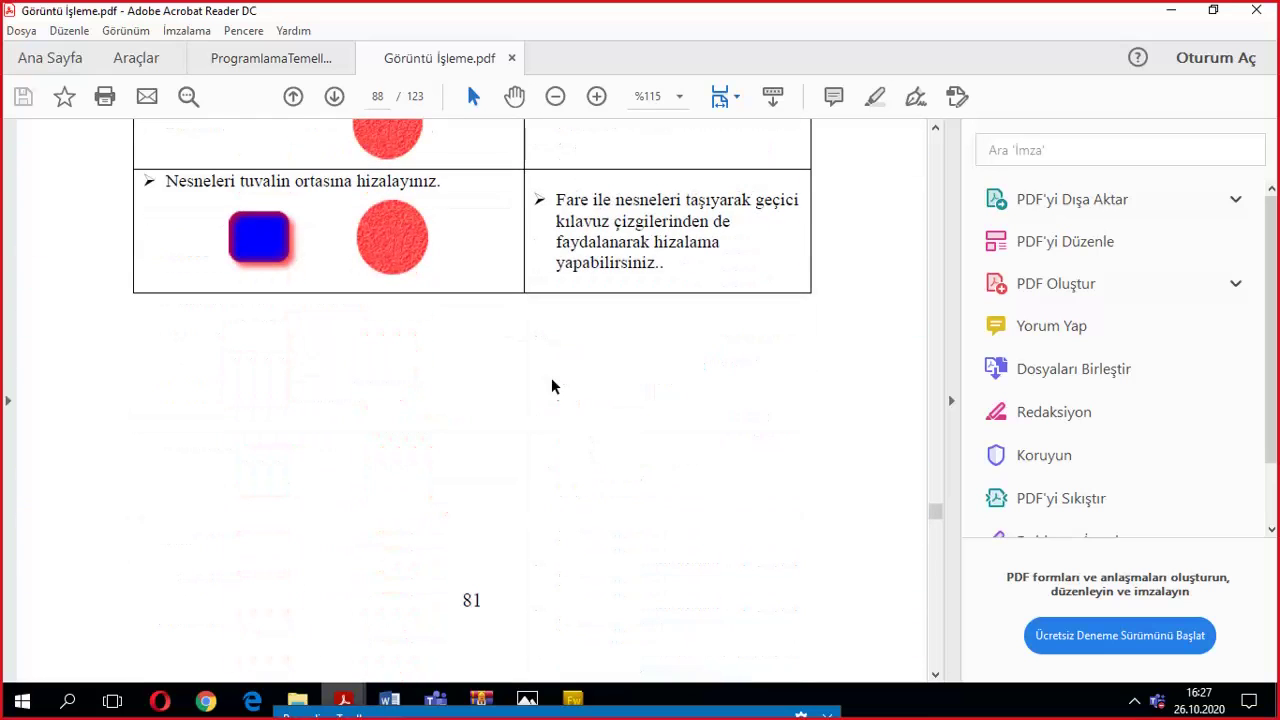
Go to the Ölçme ve Değerlendirme true/false questions on page 90 of the PDF.
scroll(545, 354, down, 15)
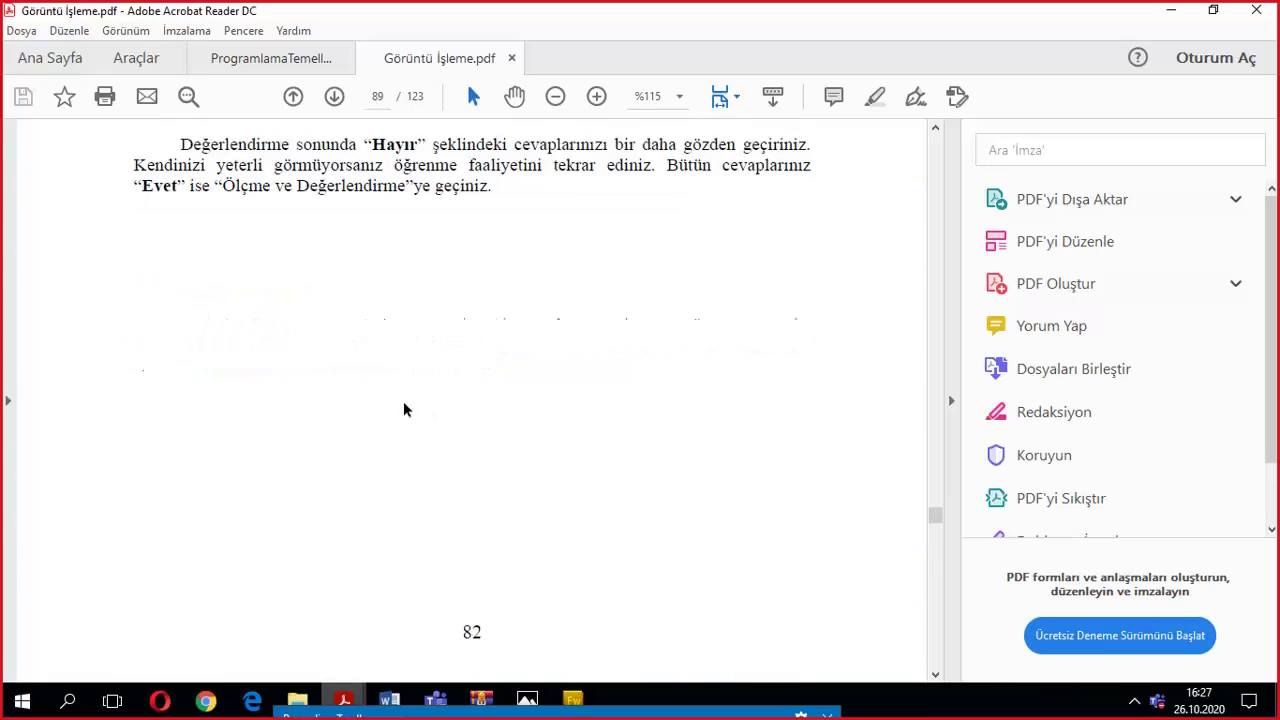
scroll(397, 388, down, 2)
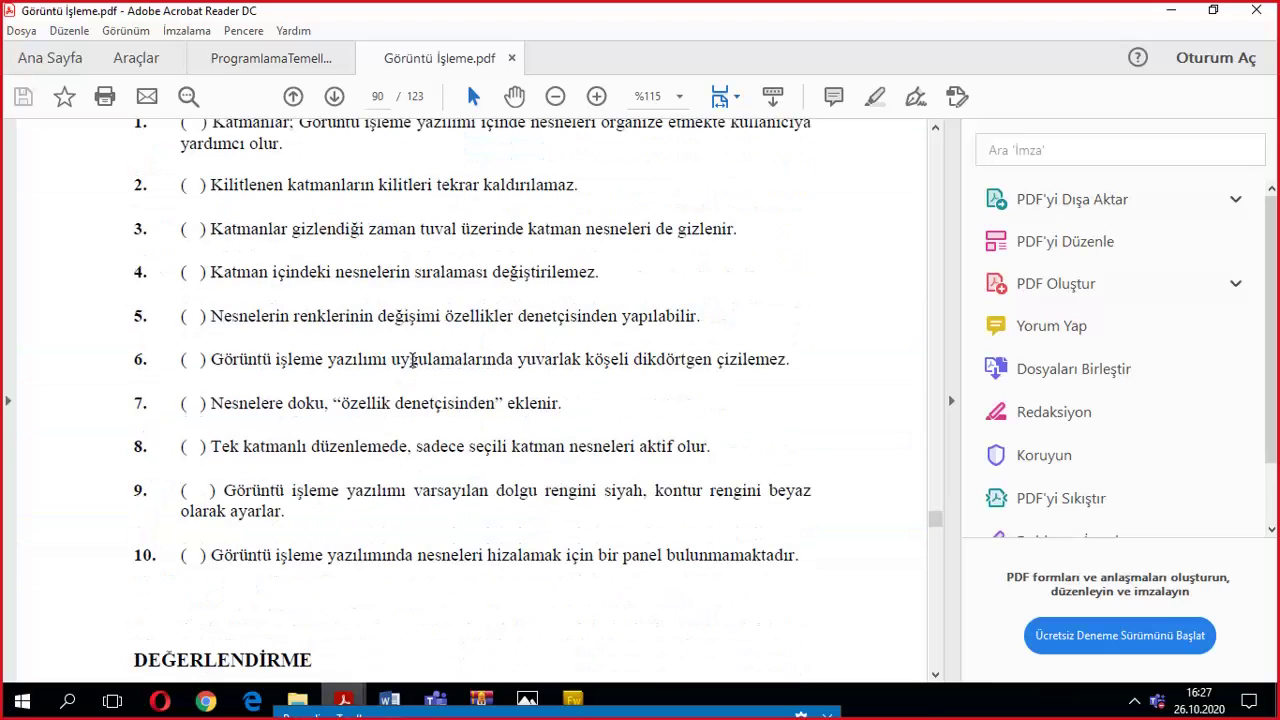
scroll(655, 550, up, 5)
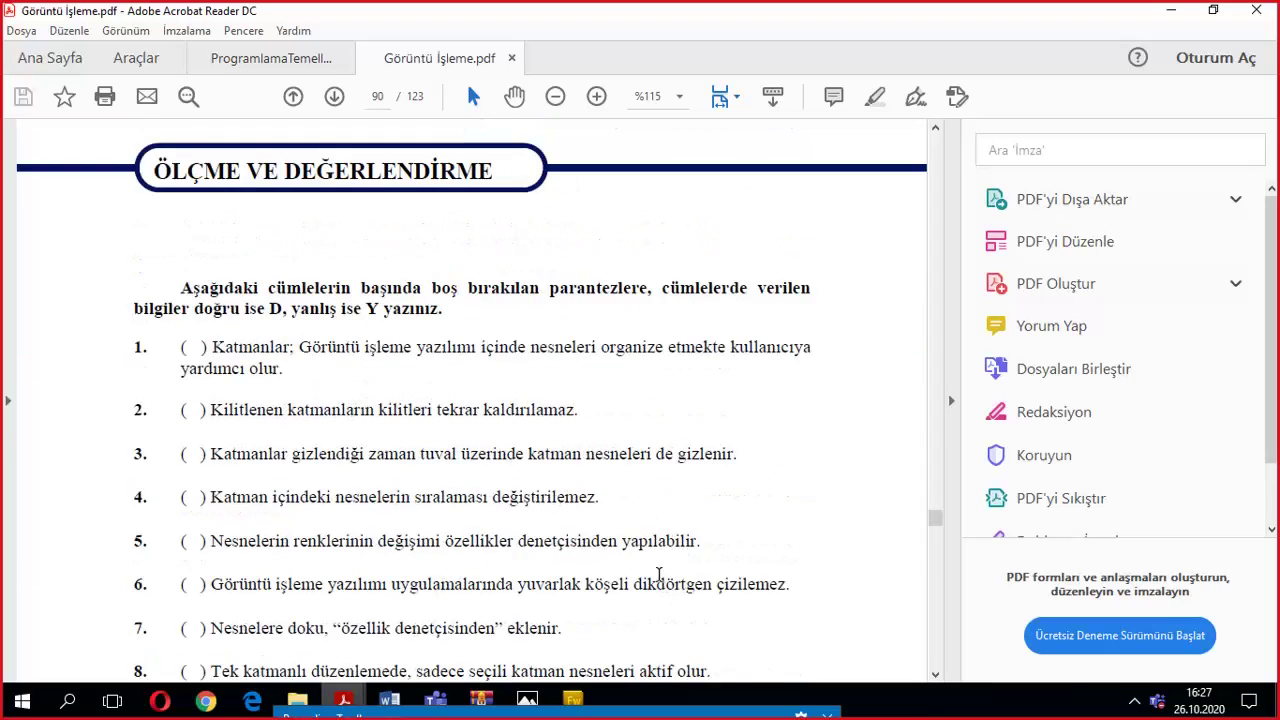
Highlight the answer brackets of question 1 in the Ölçme ve Değerlendirme list.
scroll(658, 545, down, 2)
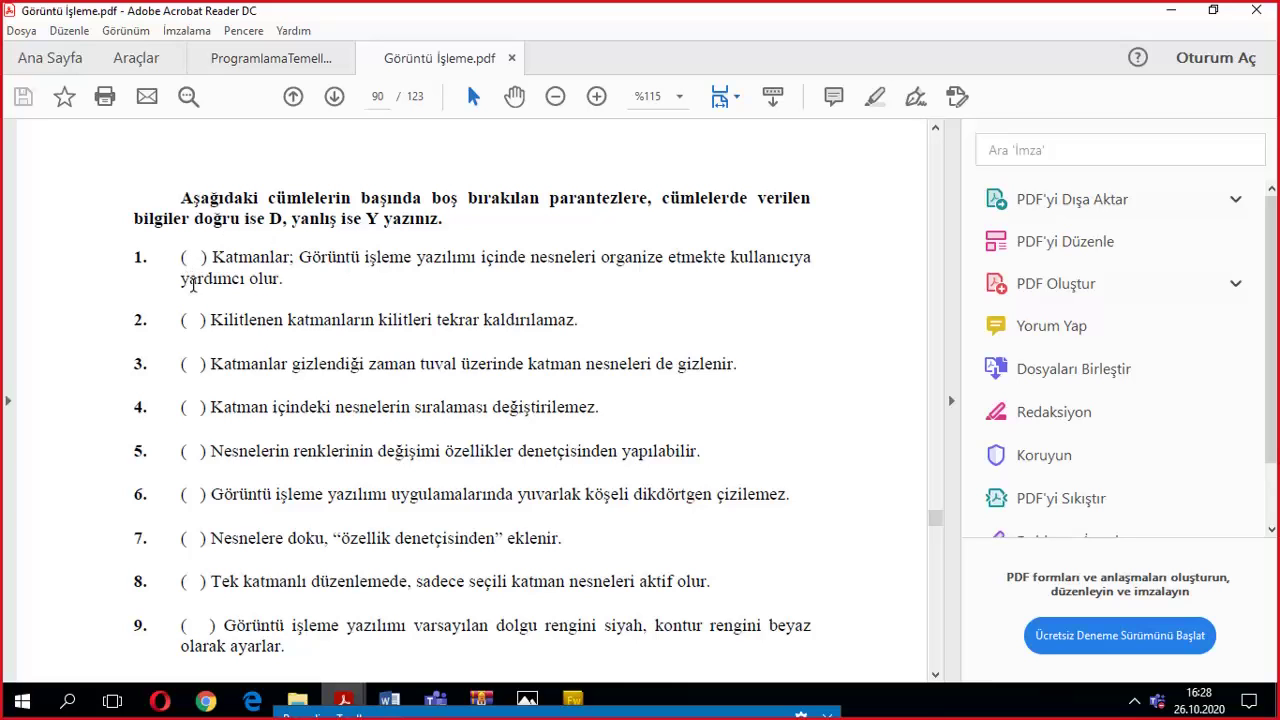
scroll(219, 316, down, 1)
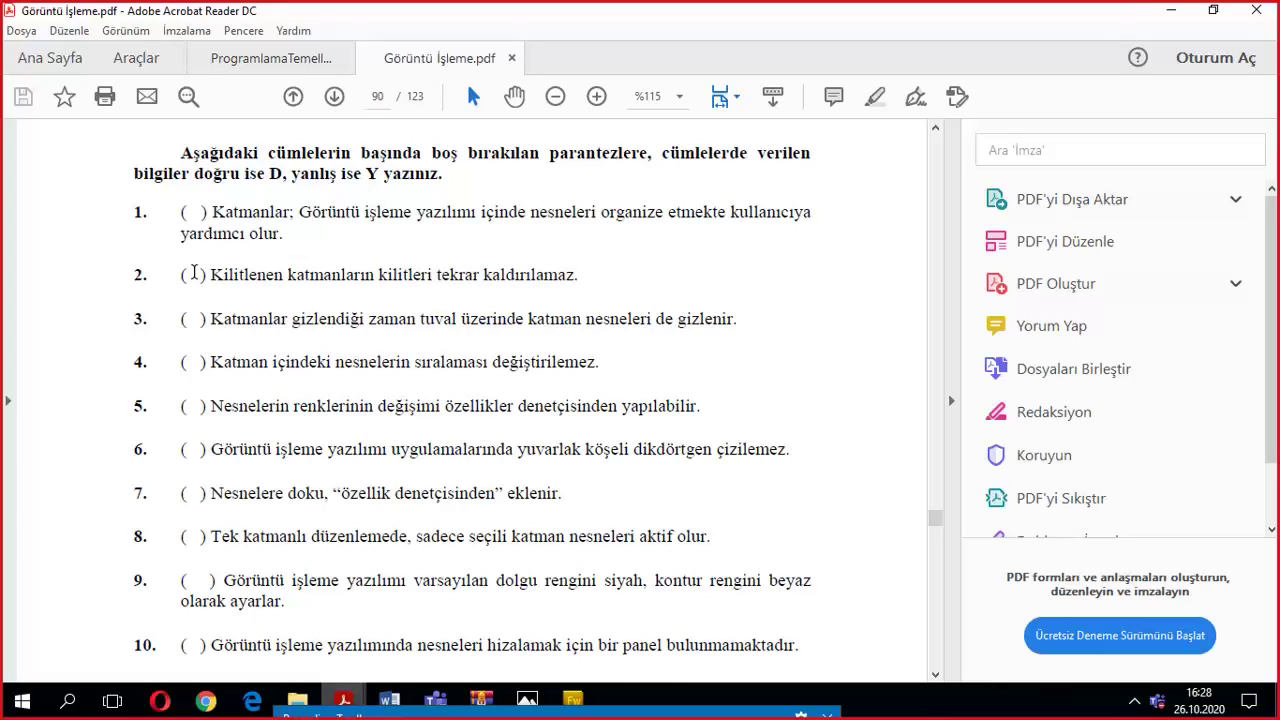
mouse_move(181, 210)
mouse_down()
mouse_move(288, 212)
mouse_move(205, 212)
mouse_up()
right_click(208, 243)
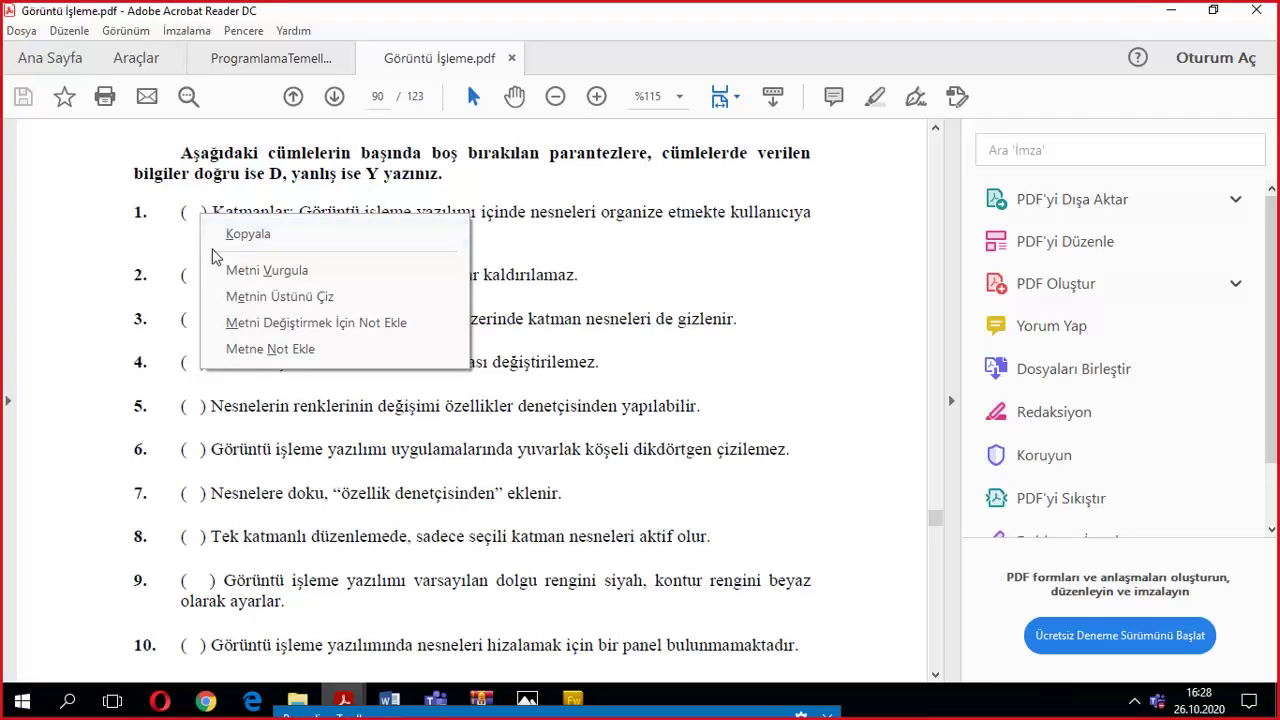
click(232, 278)
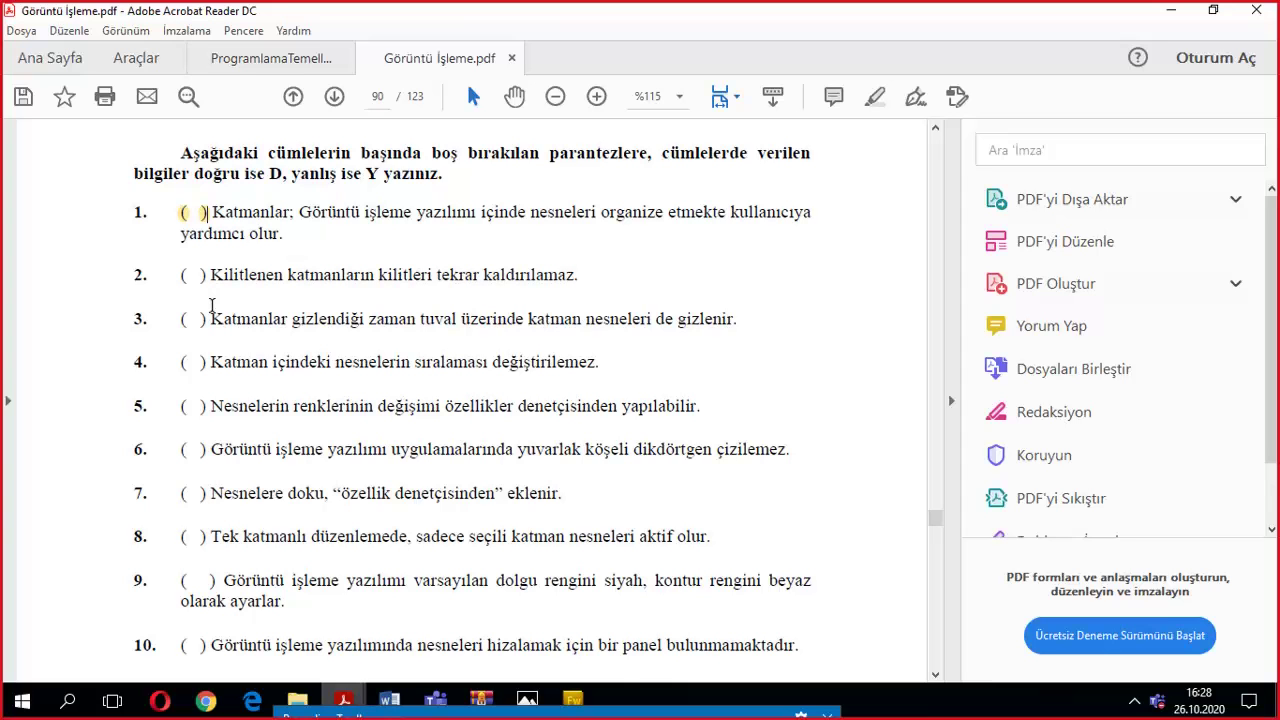
Switch to Fireworks and demonstrate locking and unlocking the Yıldız-Ay layer.
click(572, 700)
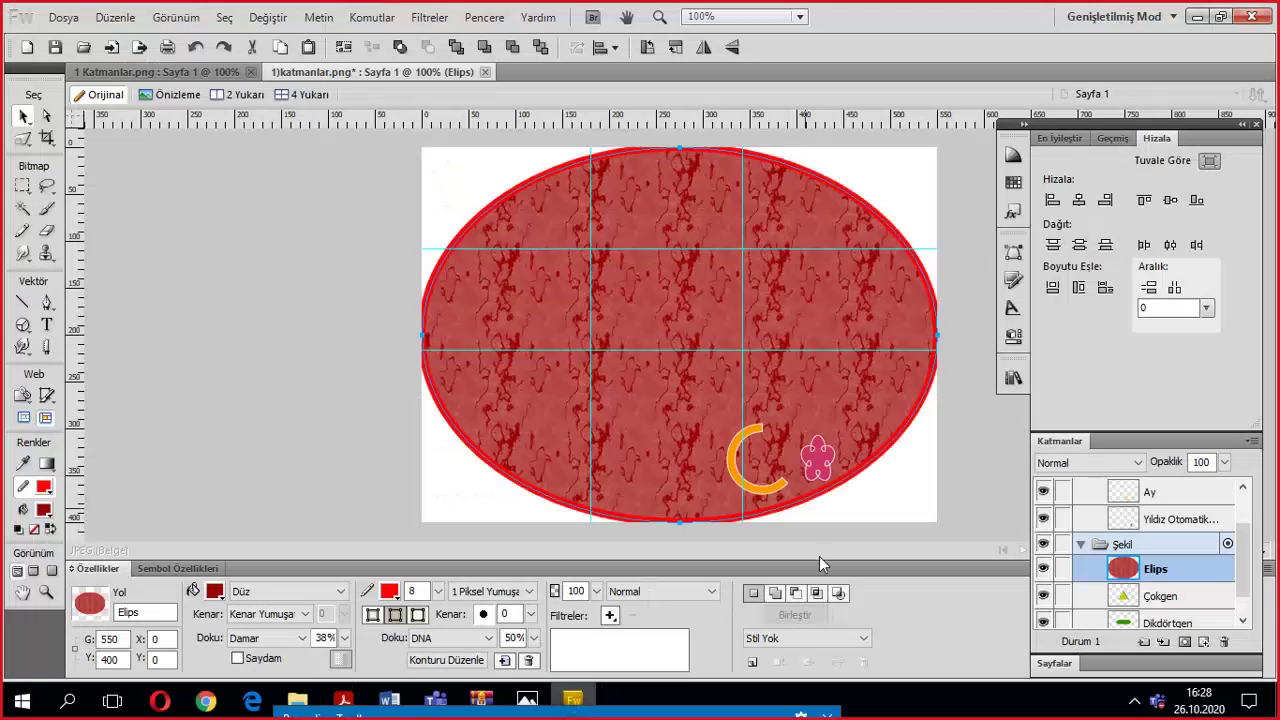
click(1063, 492)
click(1066, 498)
click(1064, 515)
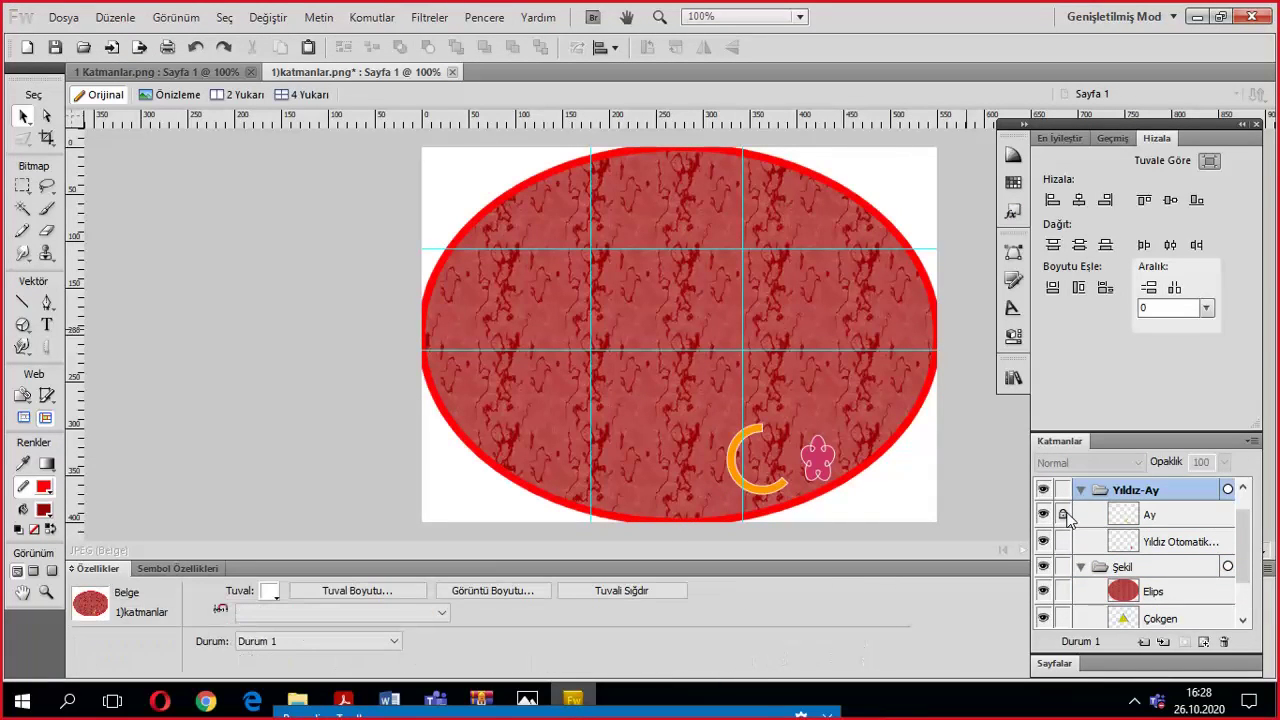
click(1064, 515)
click(1064, 515)
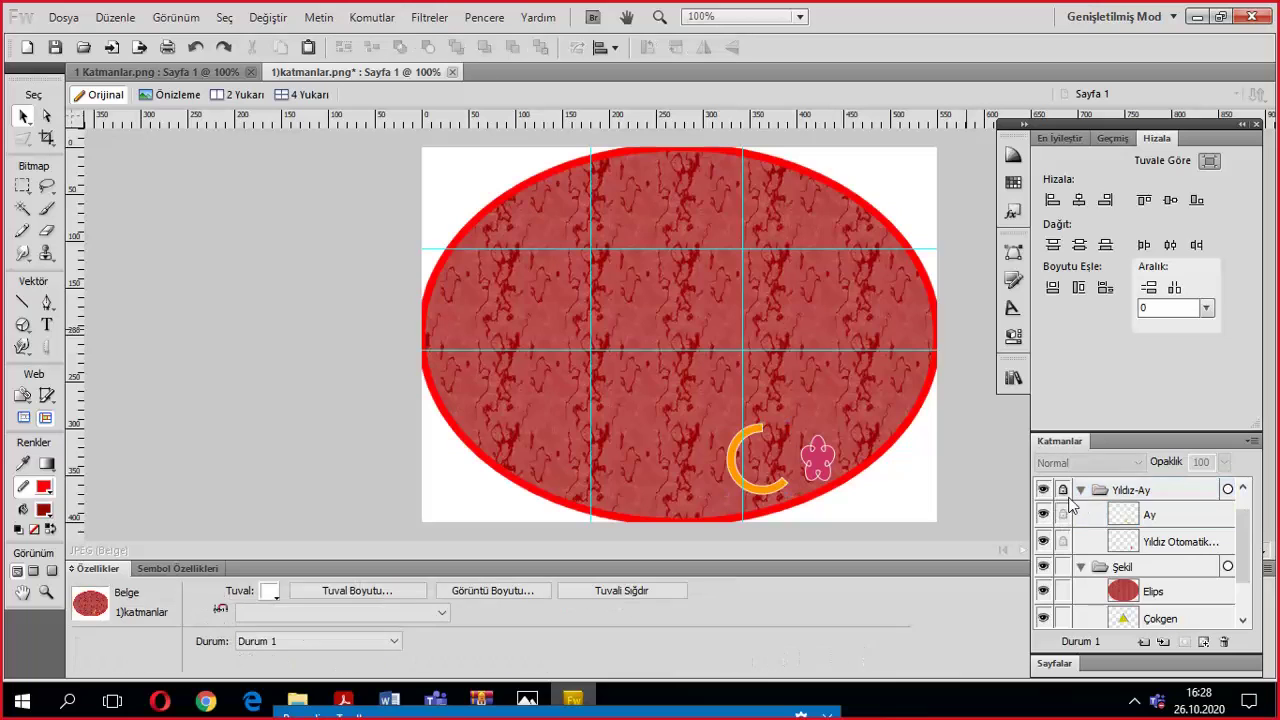
click(1066, 513)
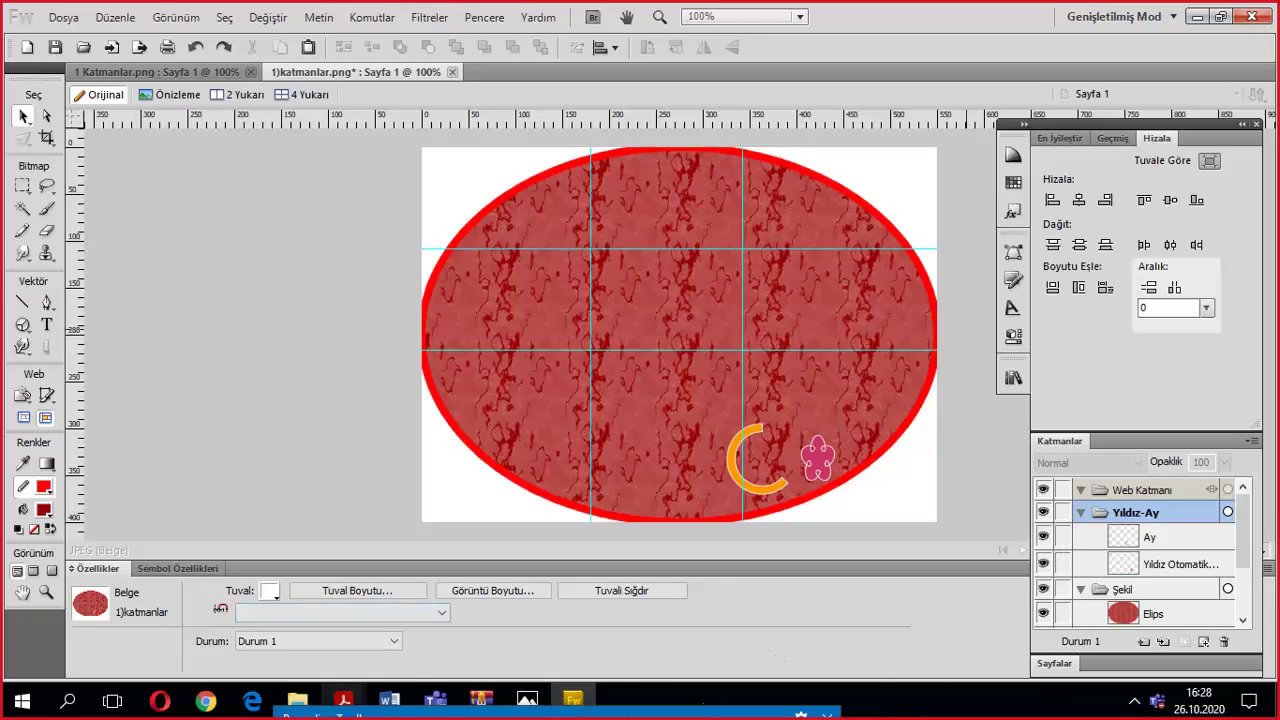
Return to Görüntü İşleme.pdf and highlight the answer brackets of question 3.
mouse_move(343, 699)
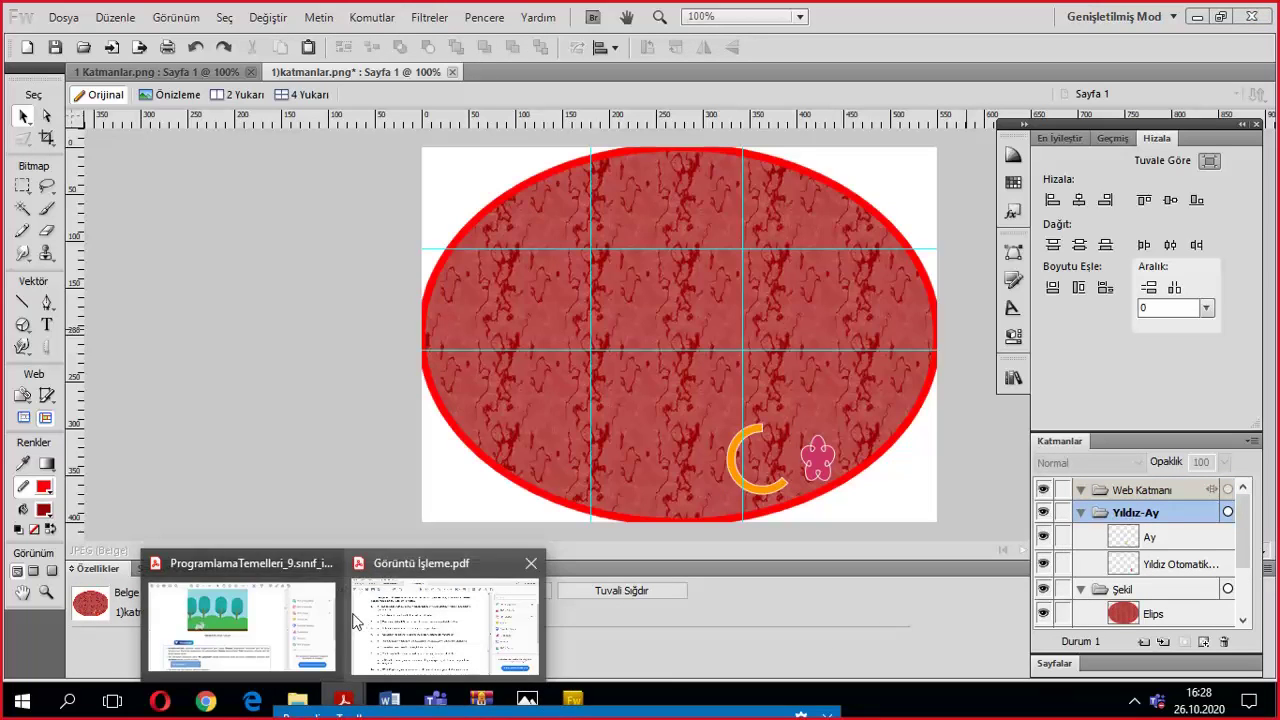
click(500, 614)
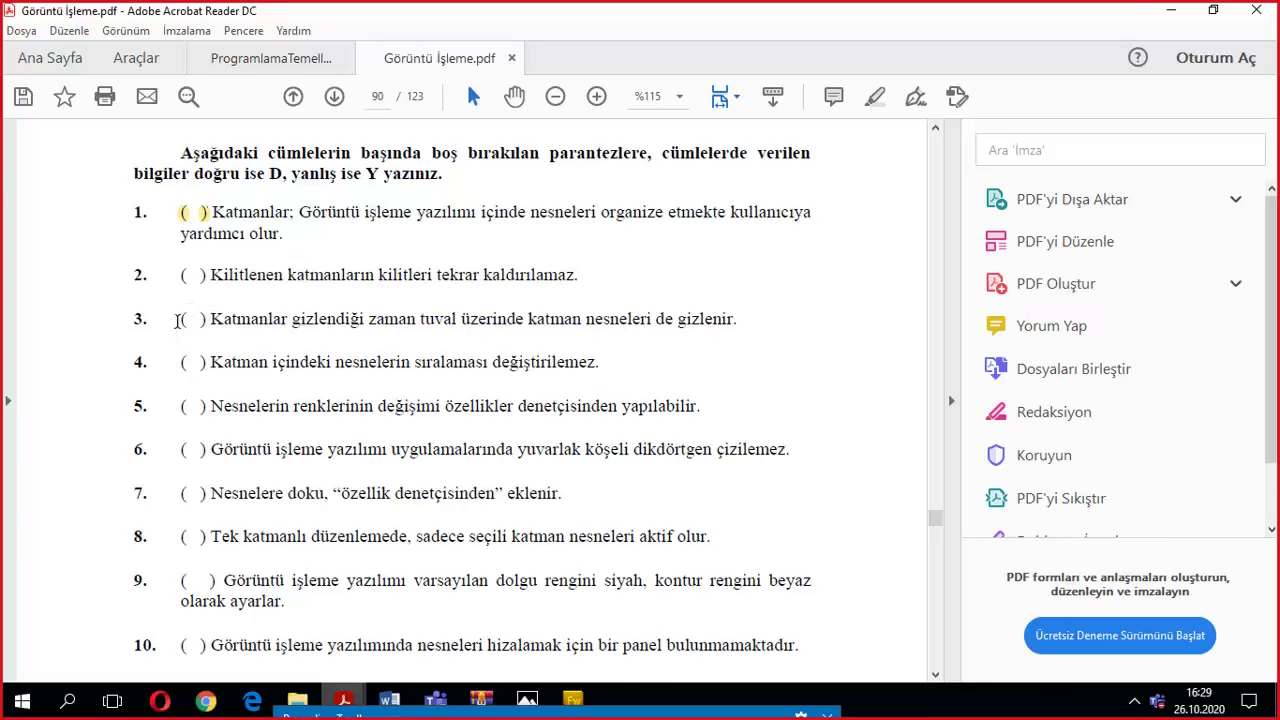
drag(180, 319, 205, 322)
right_click(212, 327)
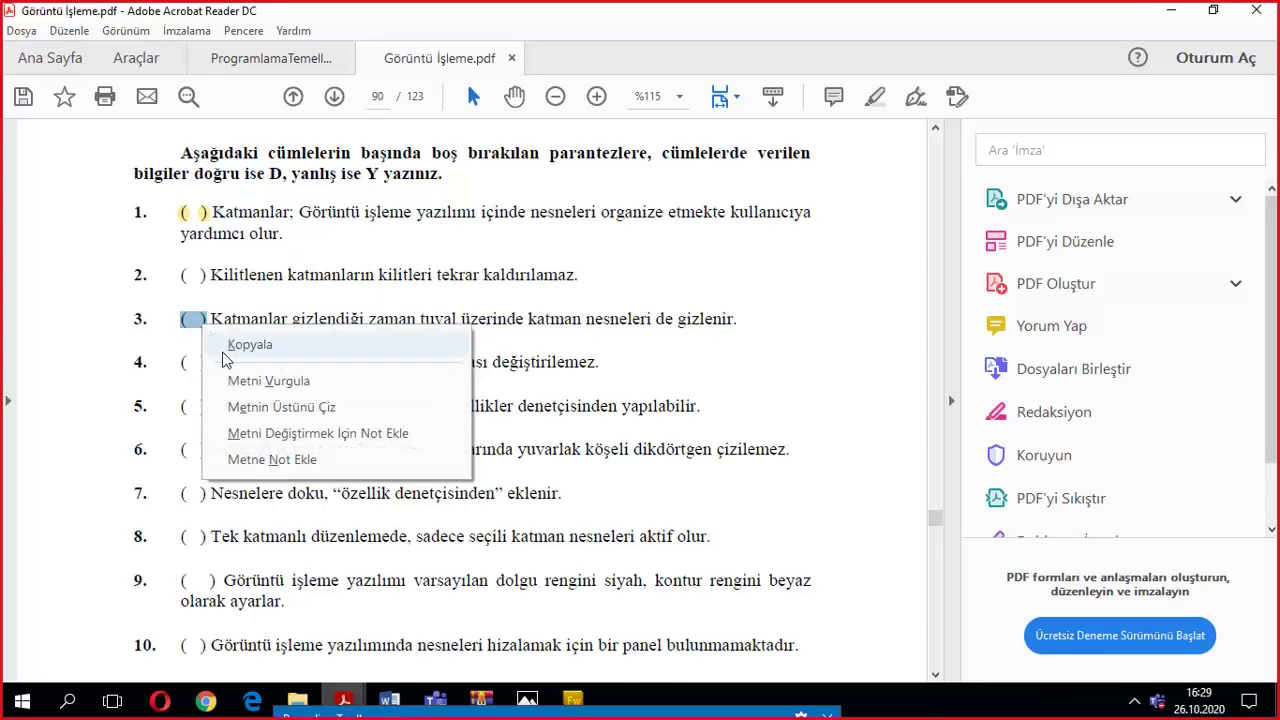
click(240, 377)
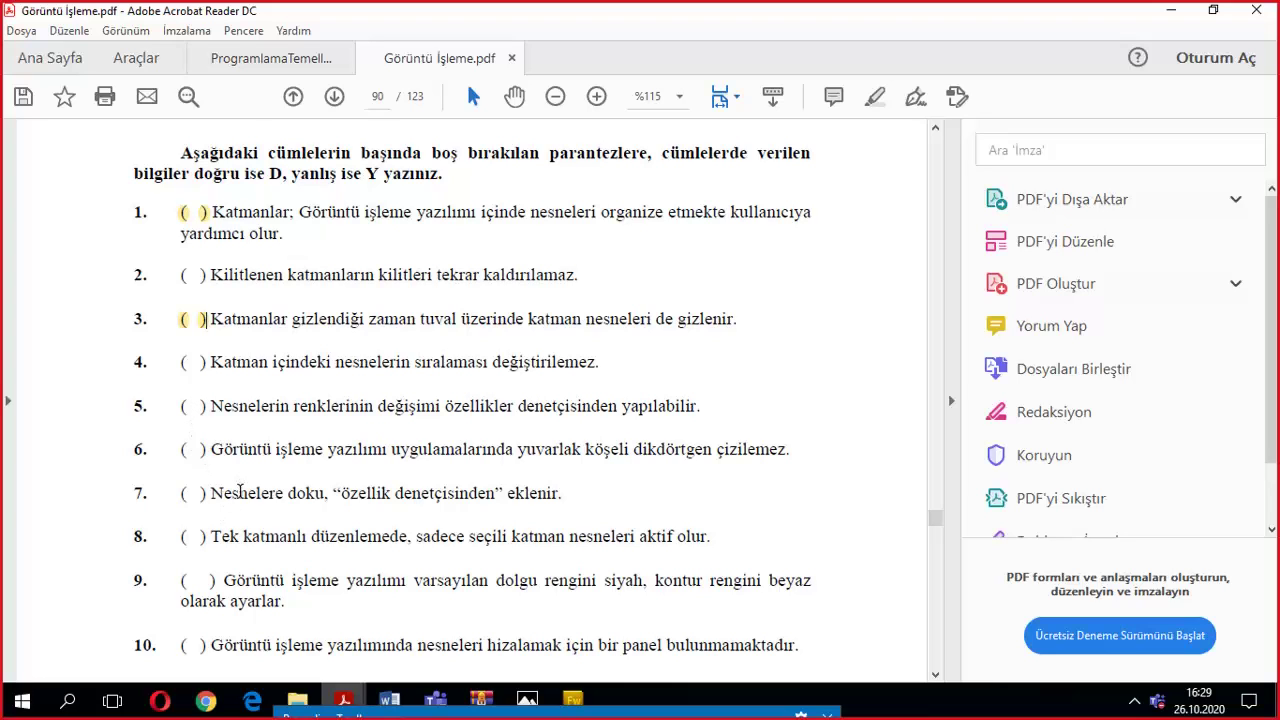
Highlight the answer brackets of question 5 about changing object colours.
scroll(240, 490, down, 1)
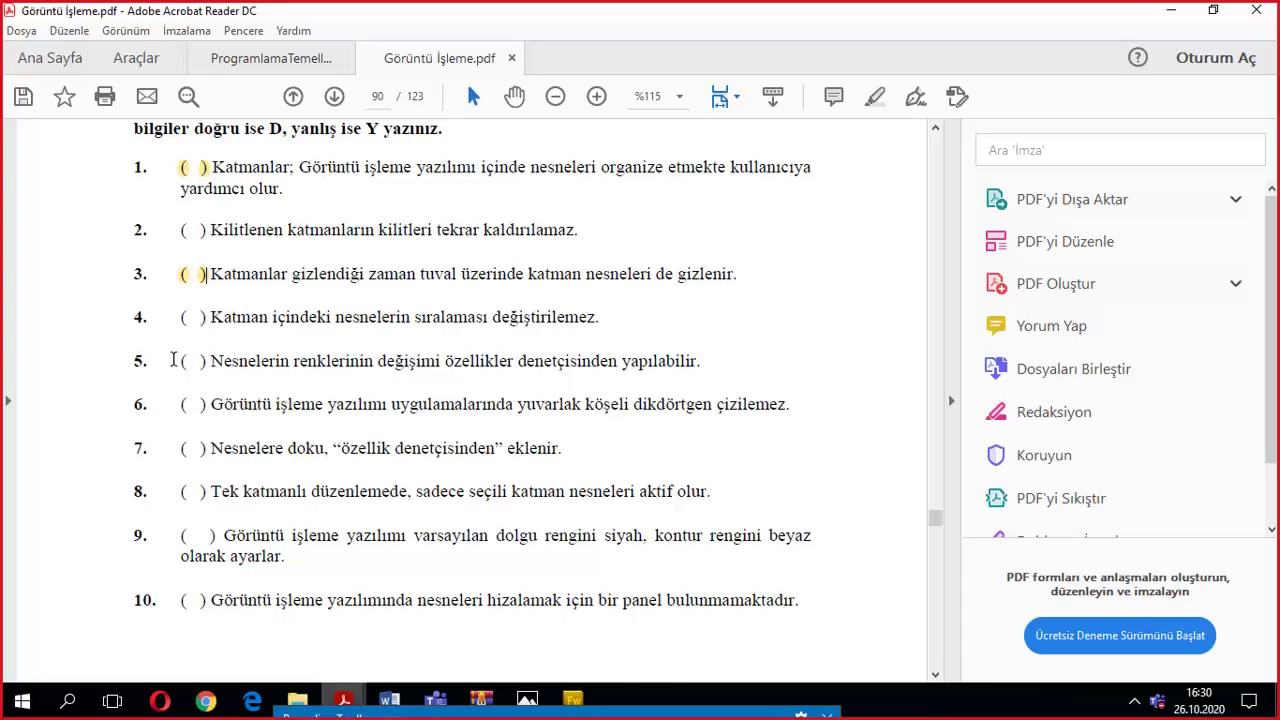
drag(180, 361, 203, 366)
right_click(205, 366)
click(240, 420)
Check the vector shape tools in Fireworks for the rounded rectangle option and return to the PDF questions.
click(572, 700)
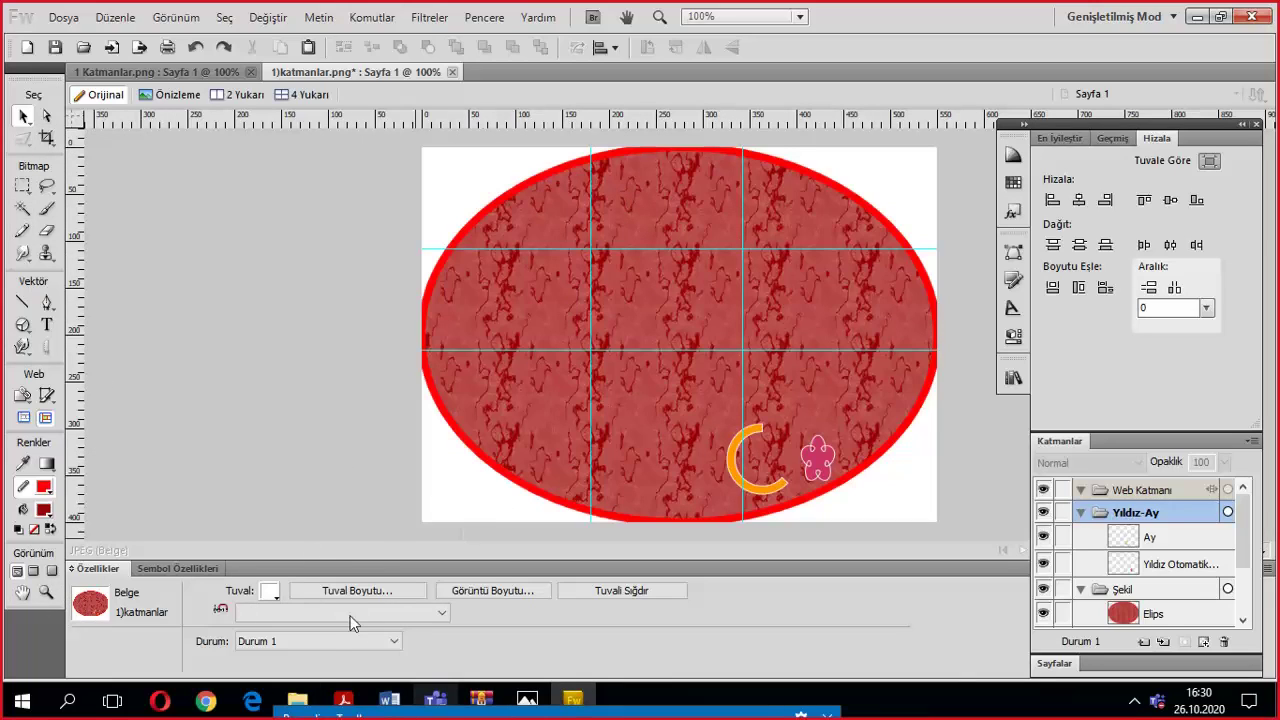
click(22, 326)
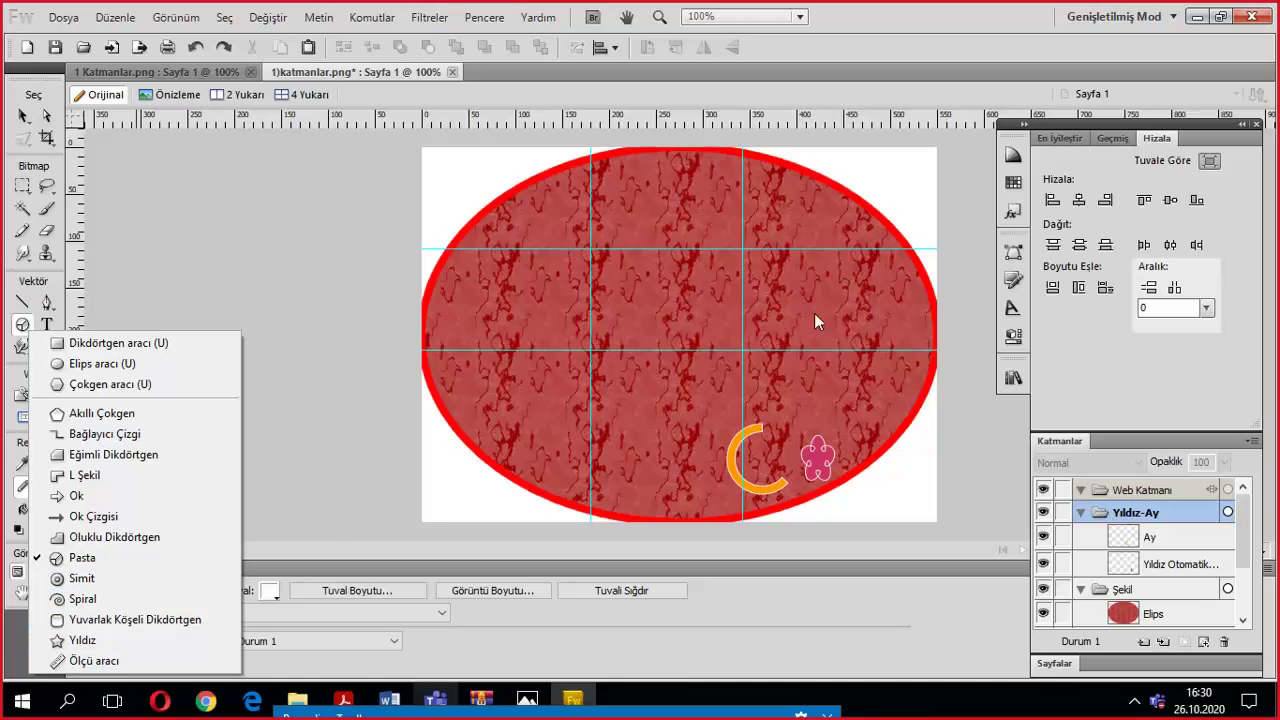
click(1200, 16)
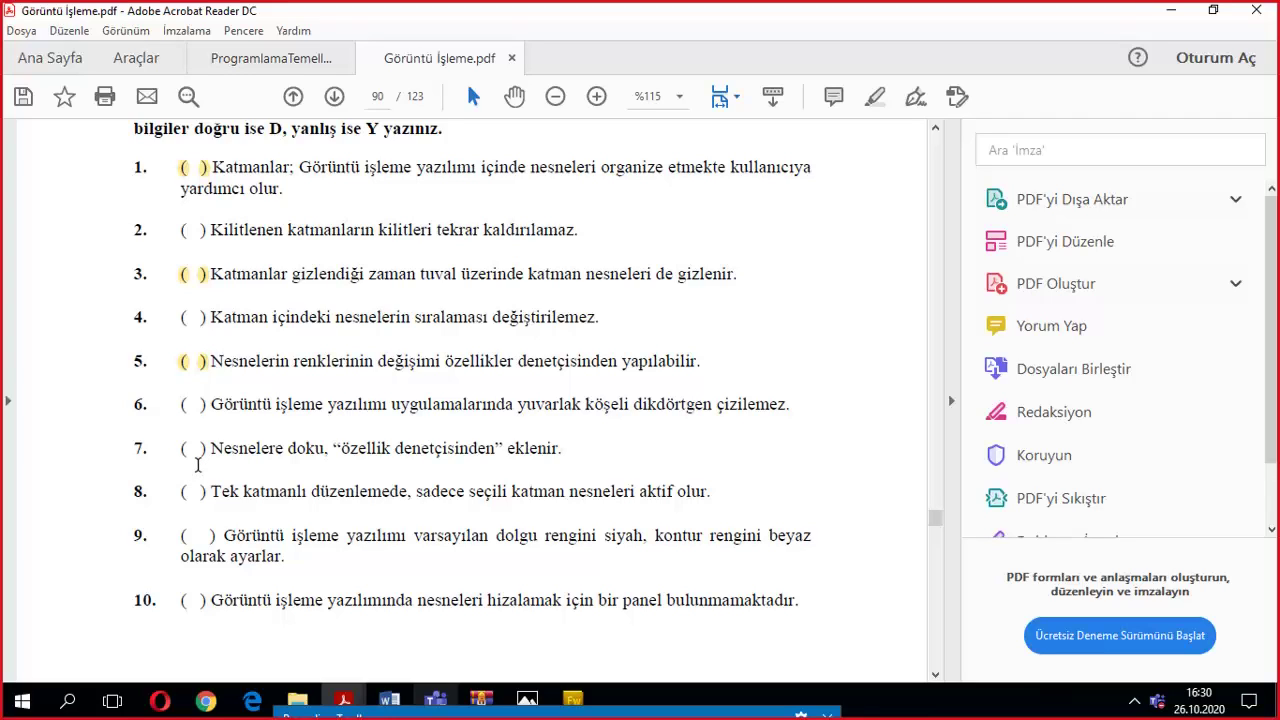
Switch to Fireworks and change the alignment reference from the canvas to Nesneye Göre.
click(572, 698)
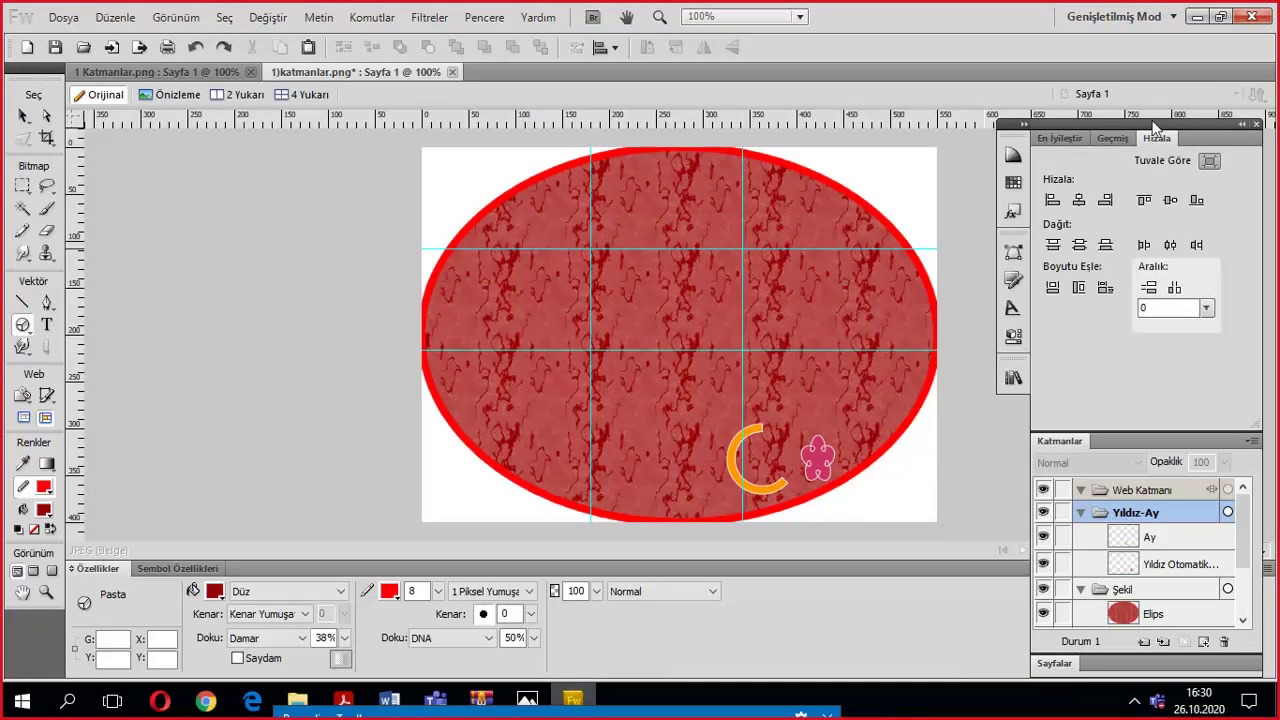
click(1210, 160)
Try a Pasta shape about 200 by 200 px over the ellipse, and move the ellipse to about X 108, Y 200.
drag(612, 182, 800, 368)
click(22, 115)
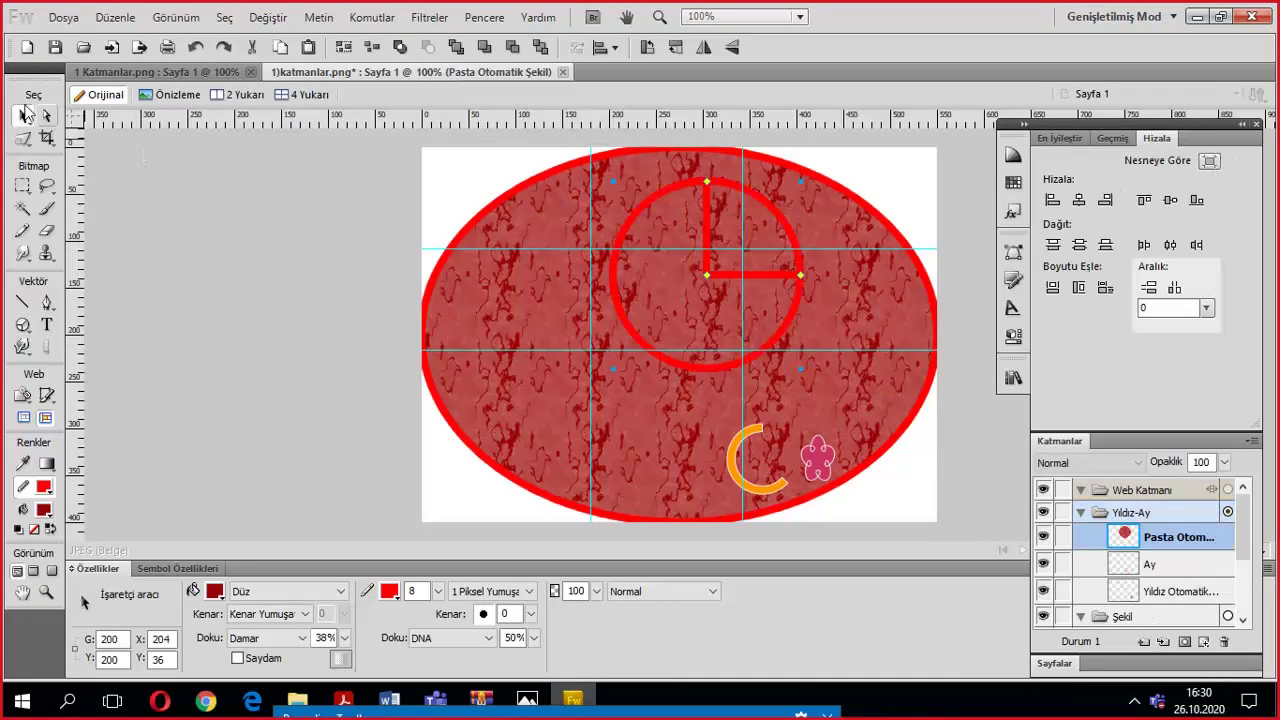
click(199, 49)
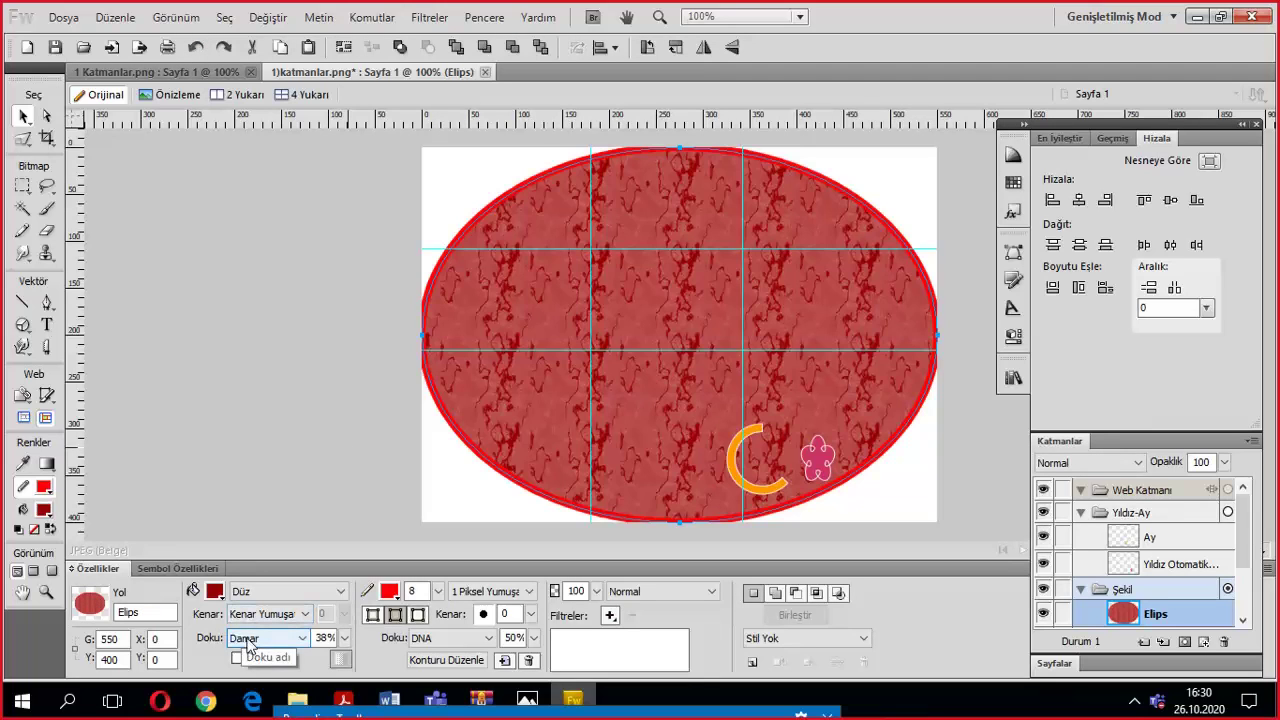
drag(557, 192, 662, 406)
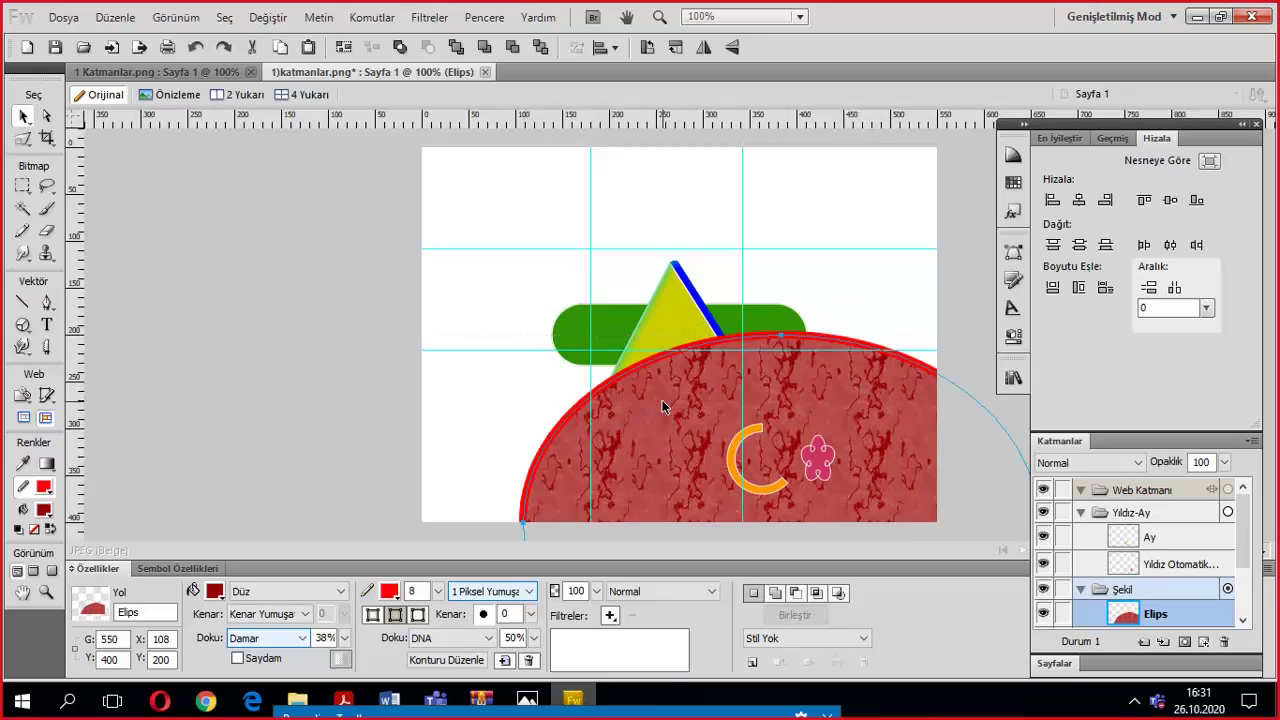
Return to the PDF questions in Acrobat Reader and highlight the answer brackets of question 7.
mouse_move(389, 700)
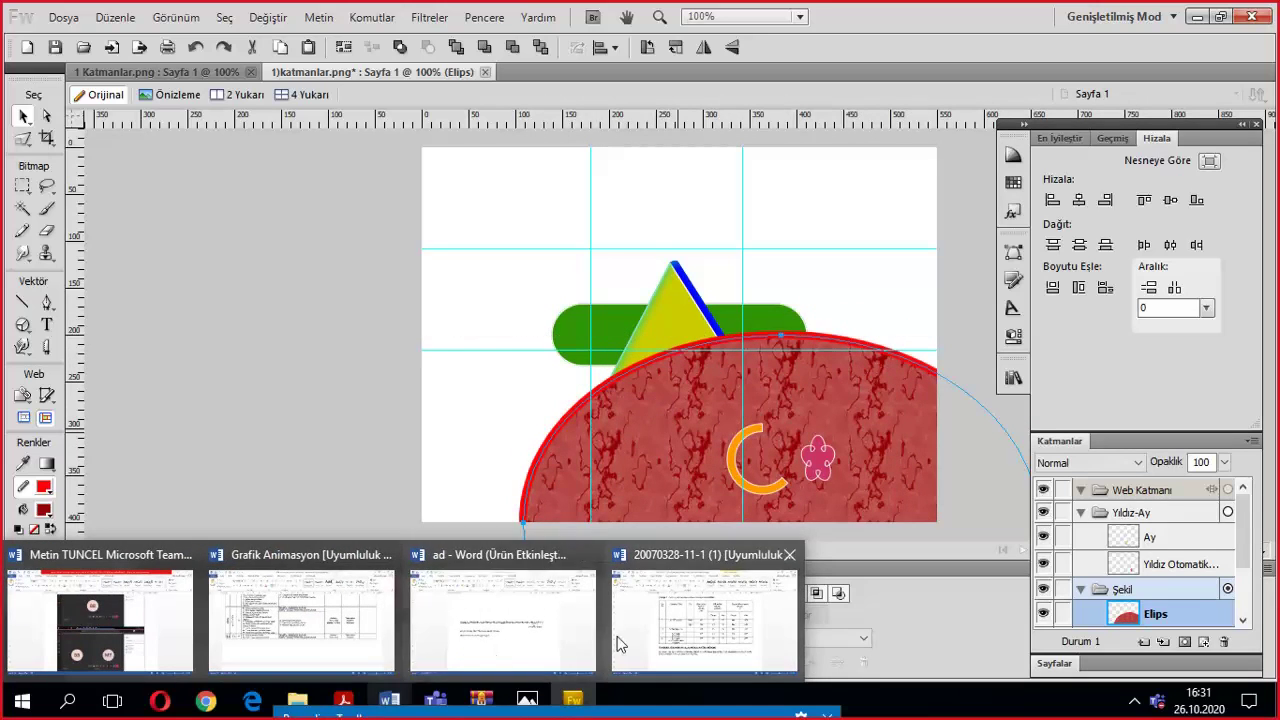
click(343, 700)
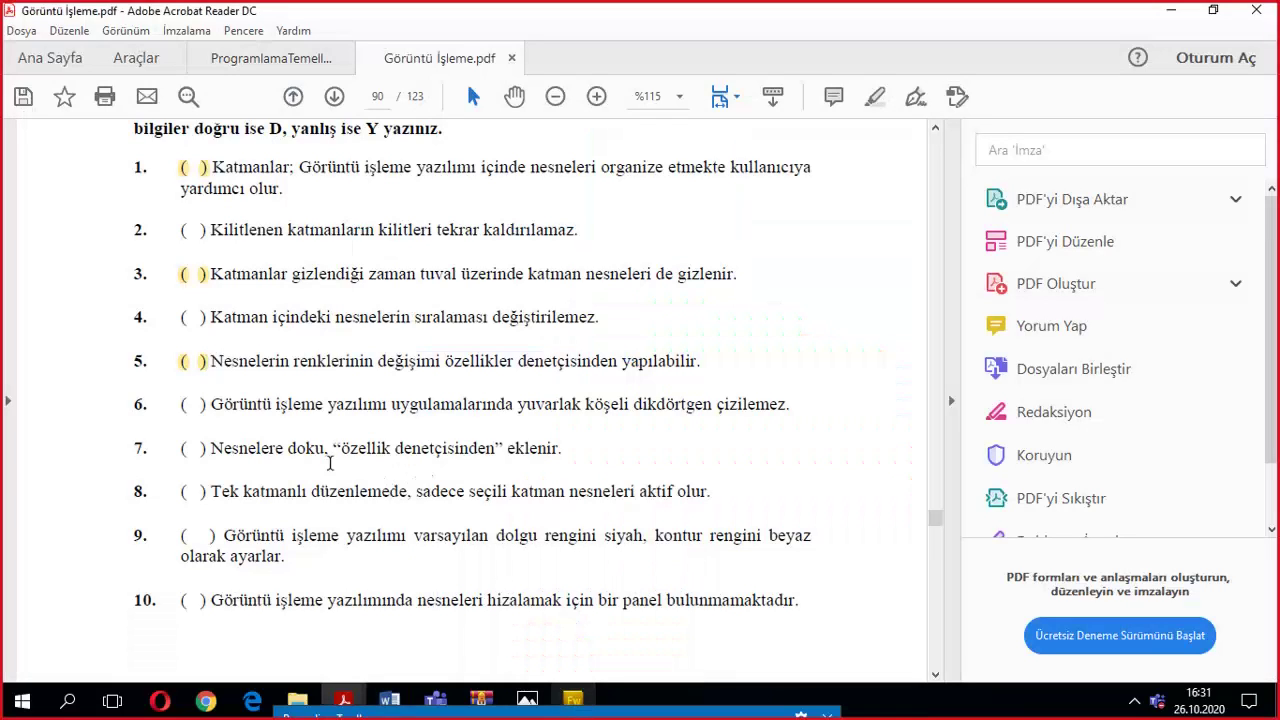
drag(181, 449, 210, 446)
right_click(194, 459)
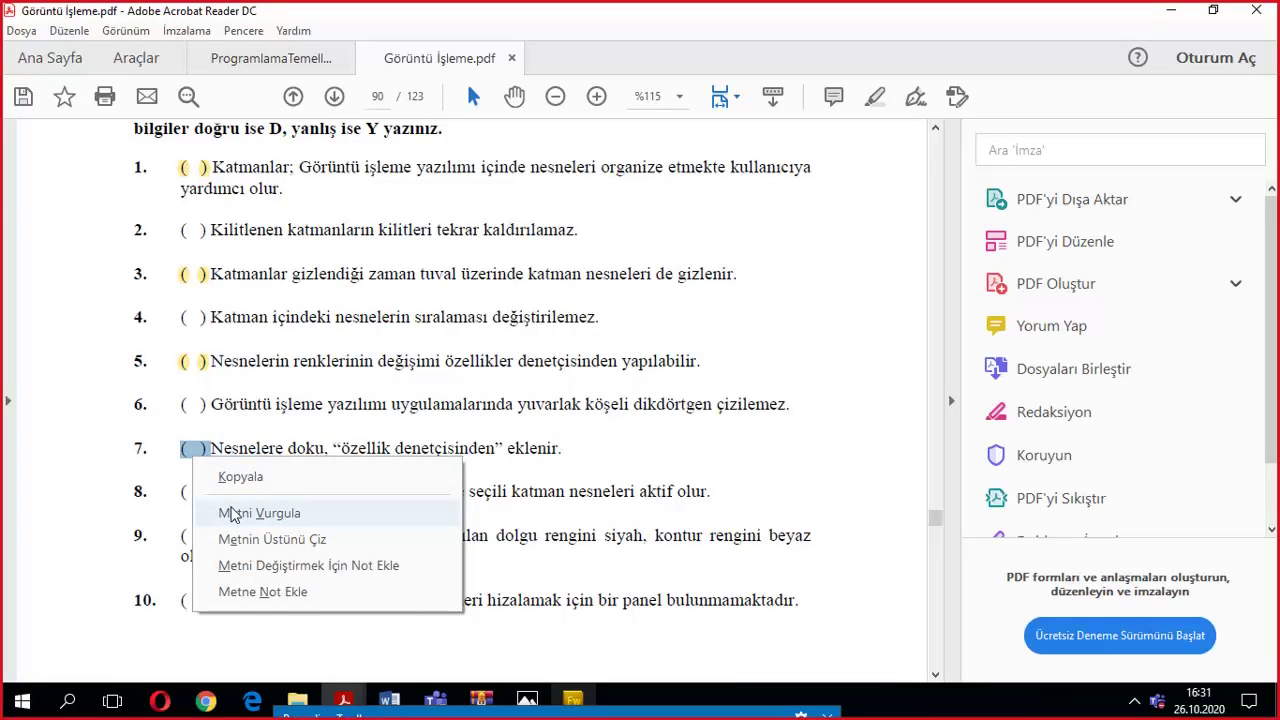
click(234, 513)
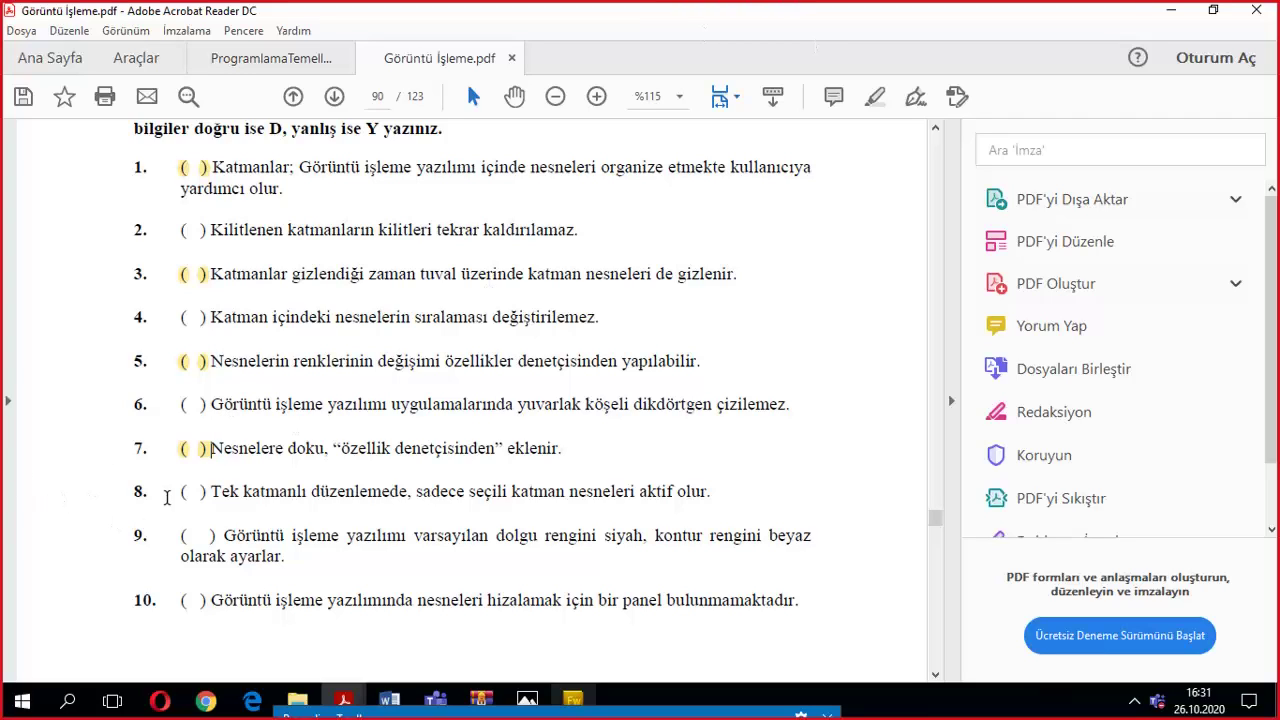
Highlight the answer brackets of question 8 about single-layer editing.
drag(180, 492, 199, 496)
right_click(199, 496)
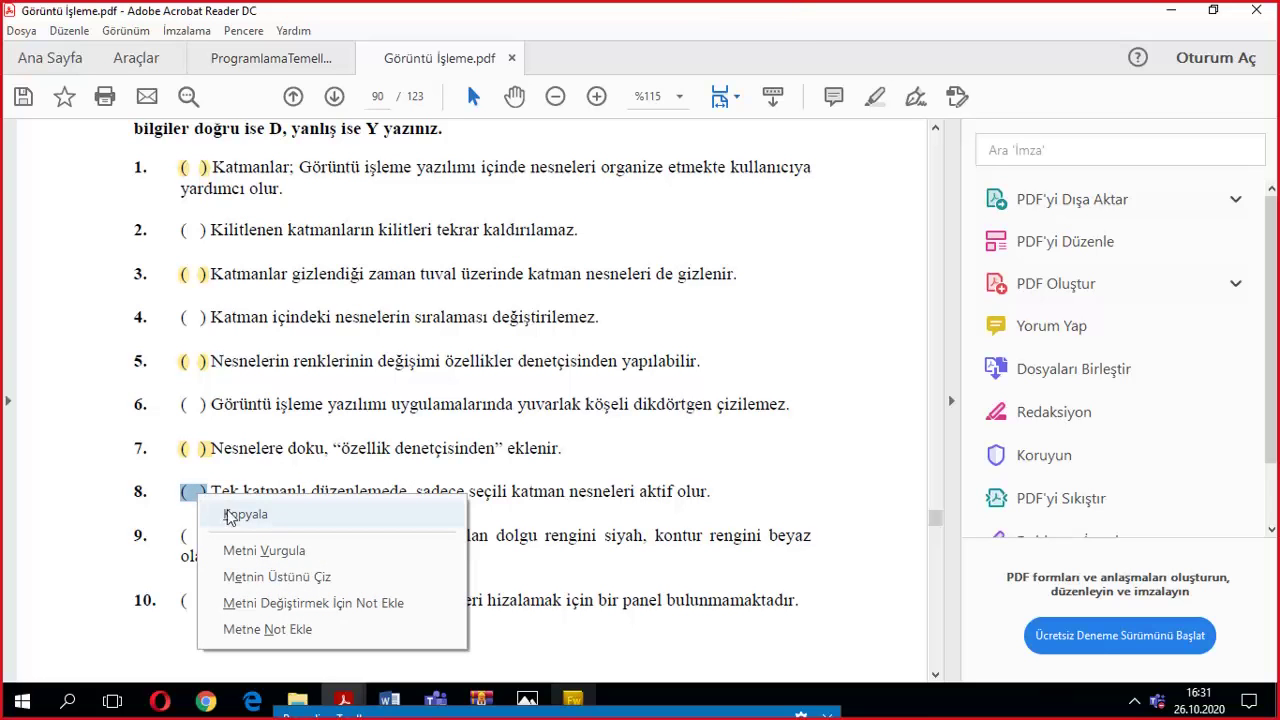
click(250, 550)
Switch back to Fireworks and move the ellipse back over the canvas to about X 0, Y 1.
click(1193, 20)
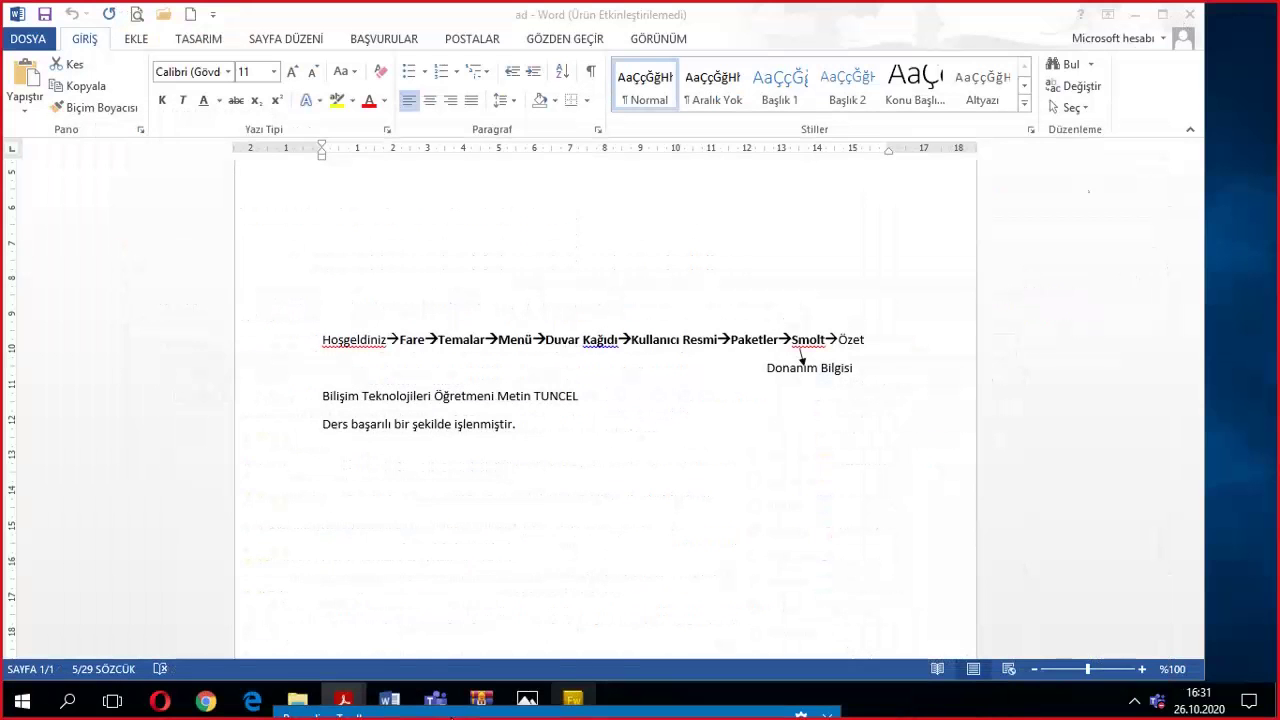
click(575, 698)
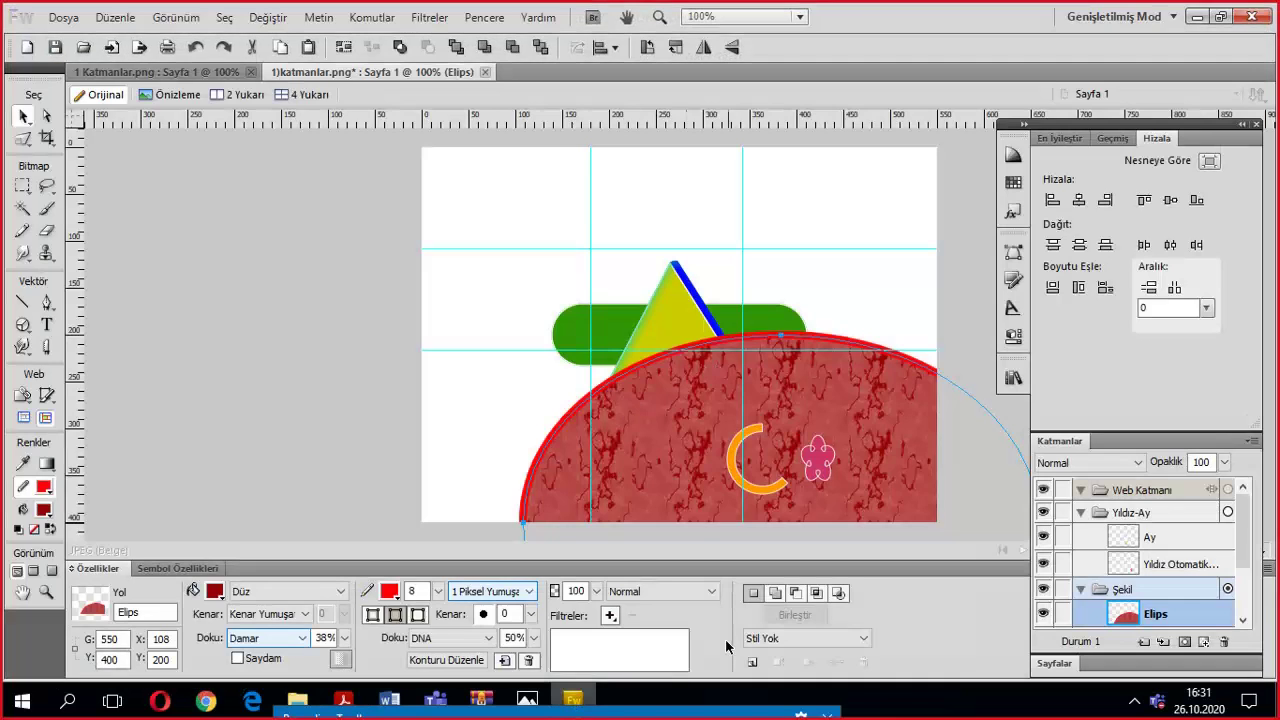
drag(670, 428, 566, 224)
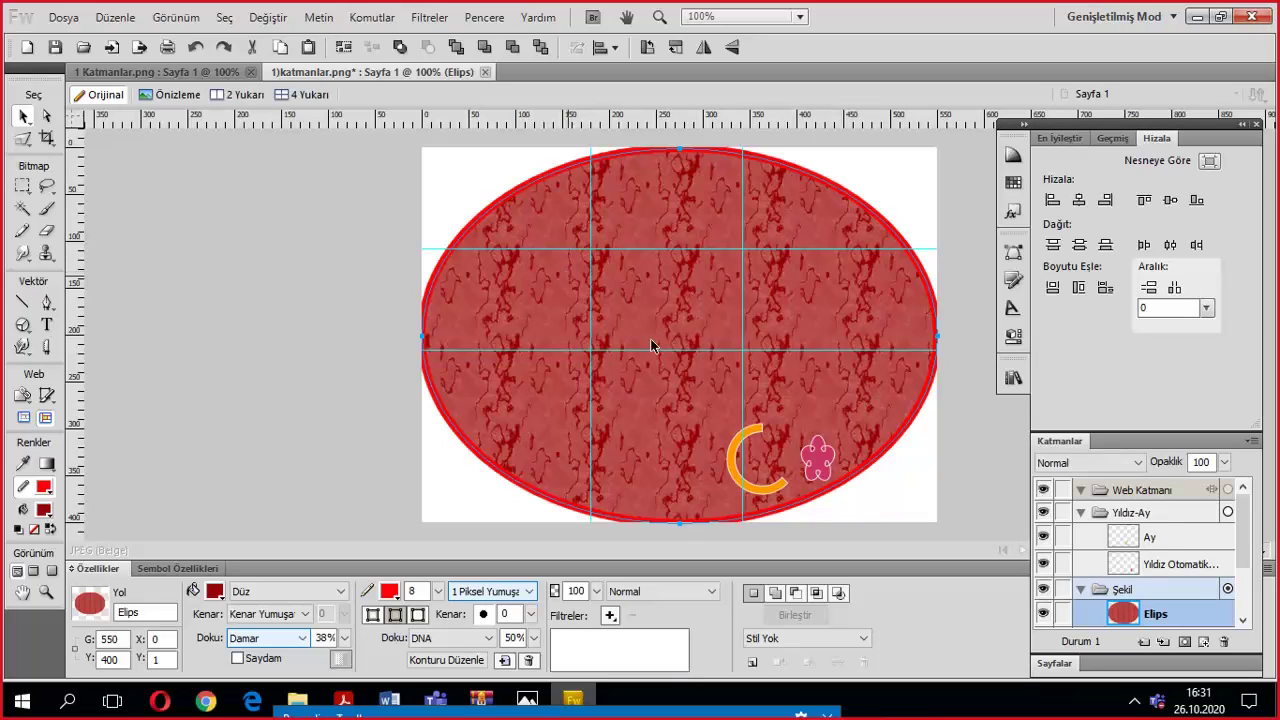
Demonstrate locking the Yıldız-Ay and Şekil layers and unlock both again.
click(1063, 512)
click(1063, 589)
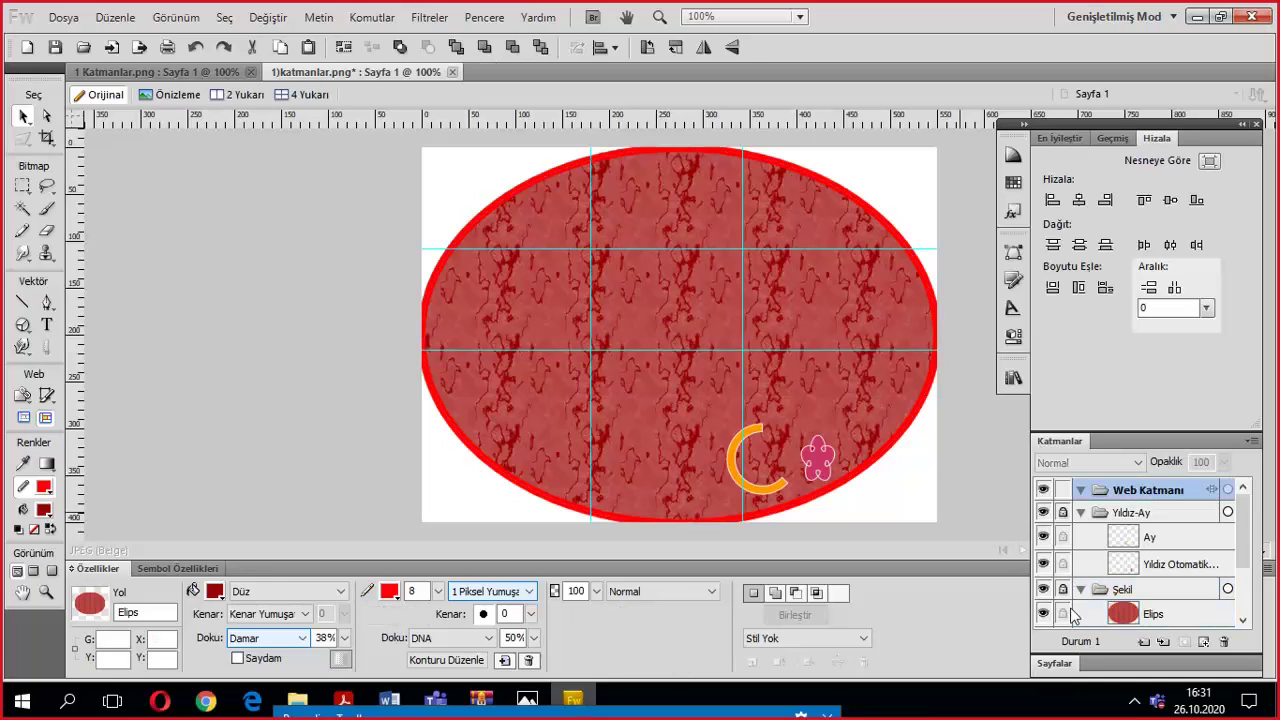
click(1063, 589)
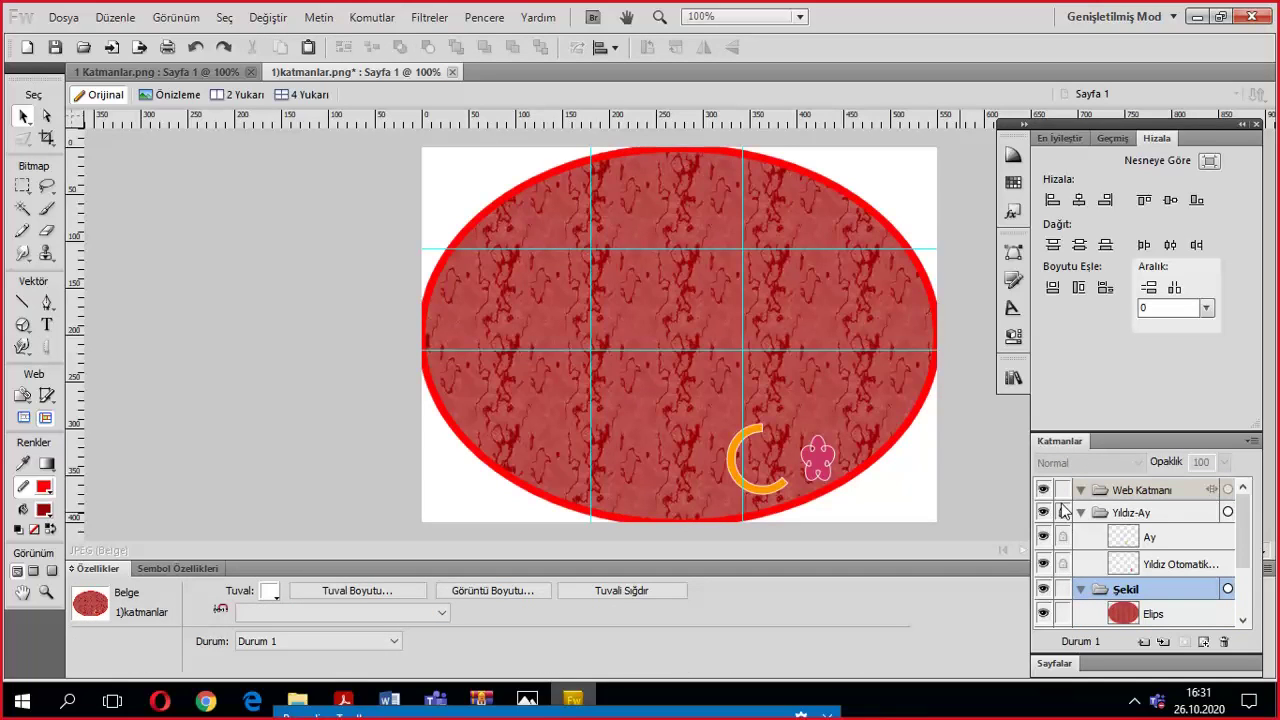
click(1063, 512)
Turn off Tek Katman Düzenleme and reposition objects from both layers: the ellipse up and left, the moon and star down and right.
click(1252, 441)
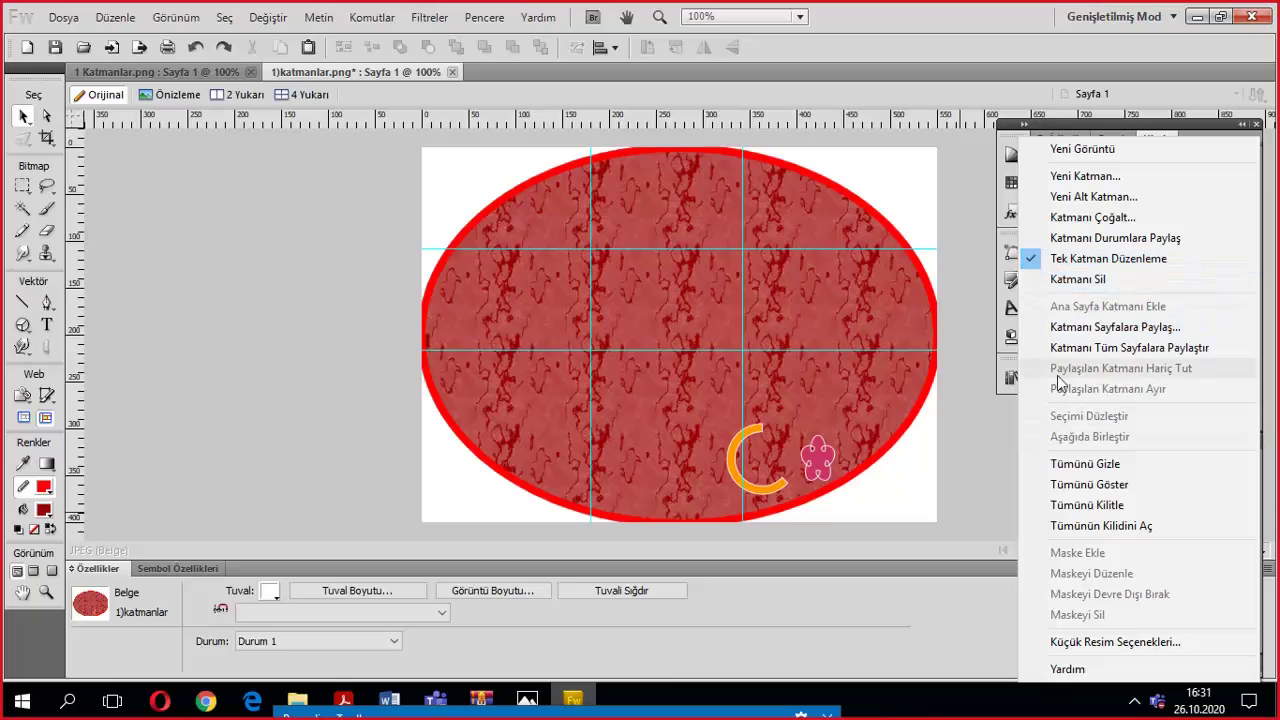
click(1100, 259)
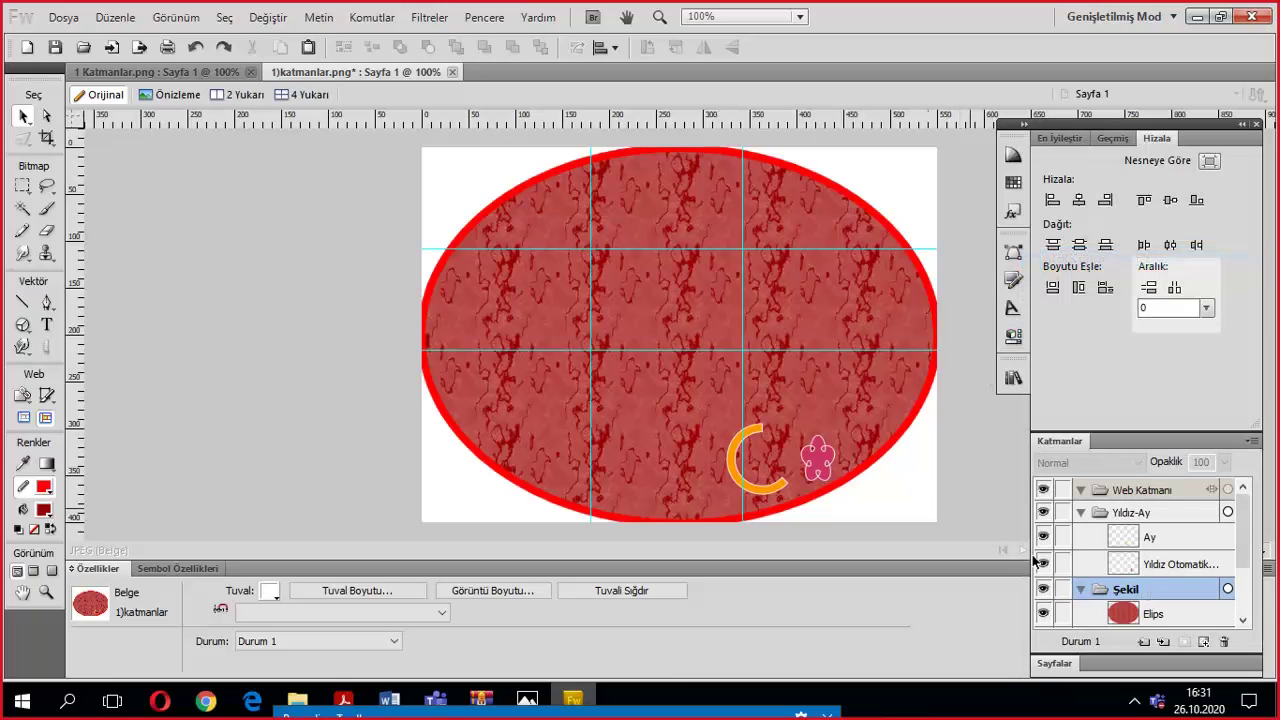
drag(569, 290, 480, 226)
click(479, 227)
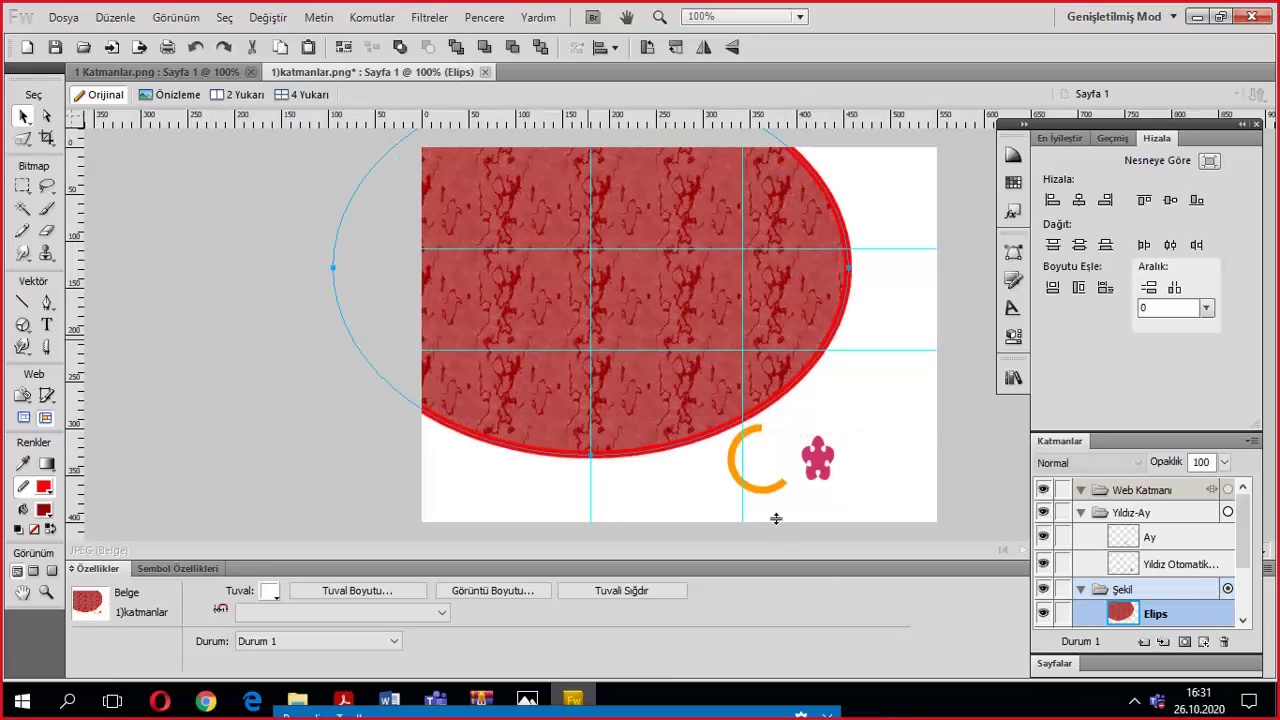
mouse_move(770, 490)
mouse_down()
mouse_move(797, 510)
mouse_move(780, 510)
mouse_up()
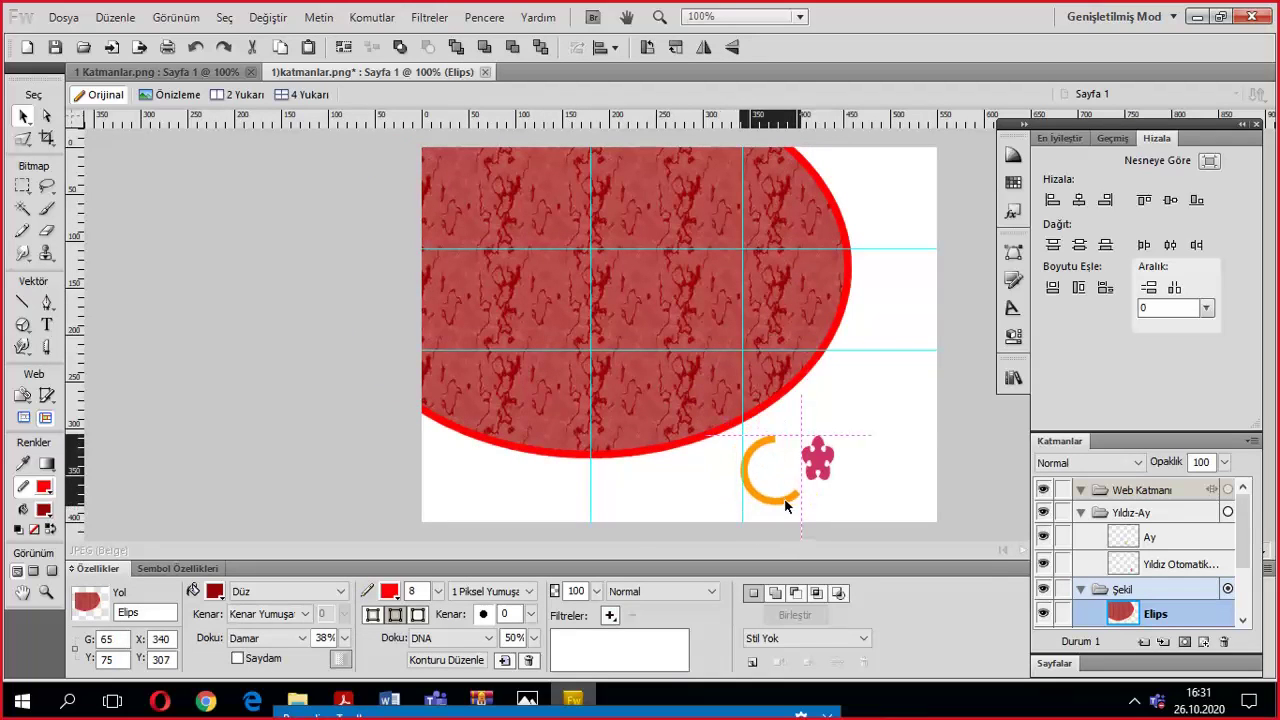
drag(823, 460, 861, 476)
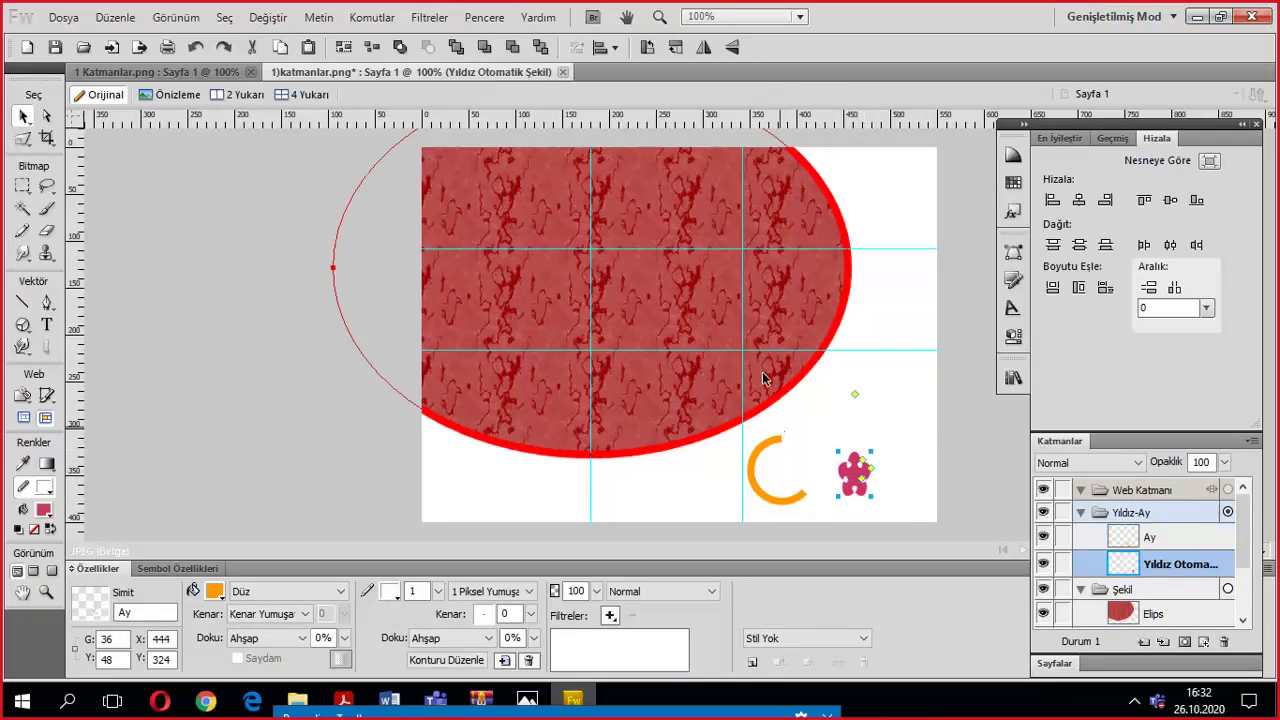
Turn on Tek Katman Düzenleme and, in the Yıldız-Ay layer, move the moon slightly down and right and the star to X 442, Y 312.
click(1251, 441)
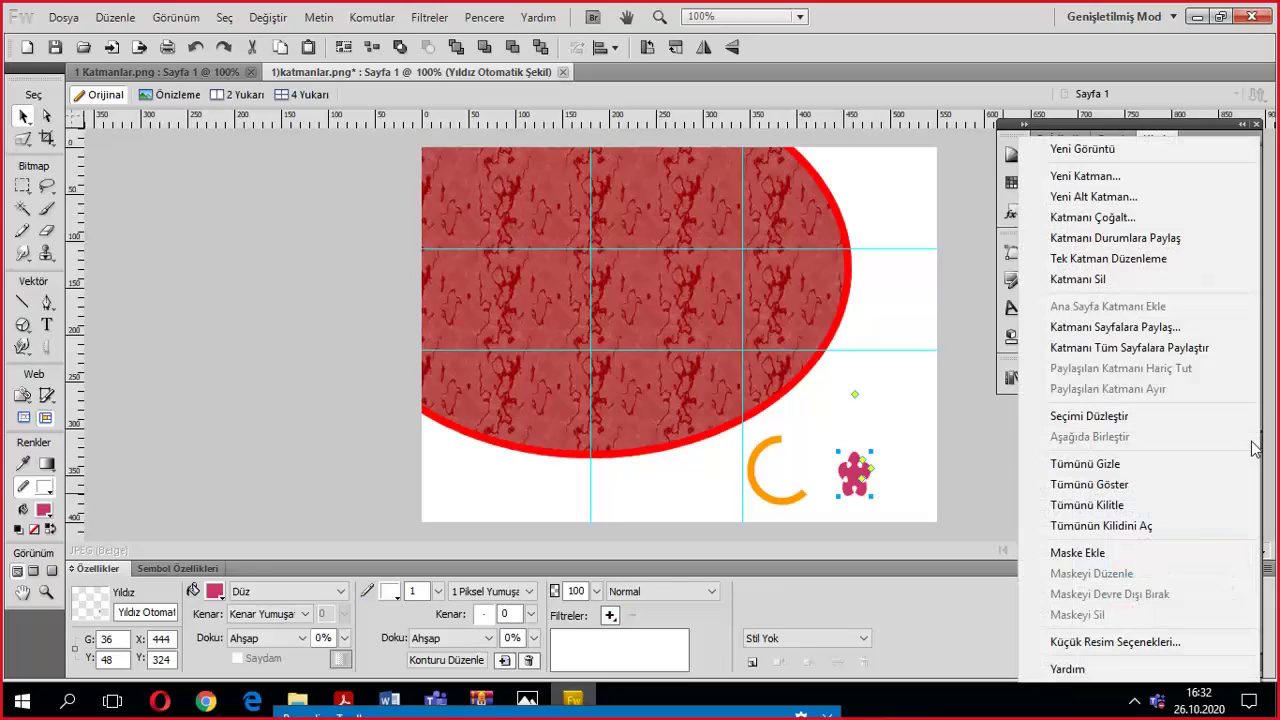
click(1080, 258)
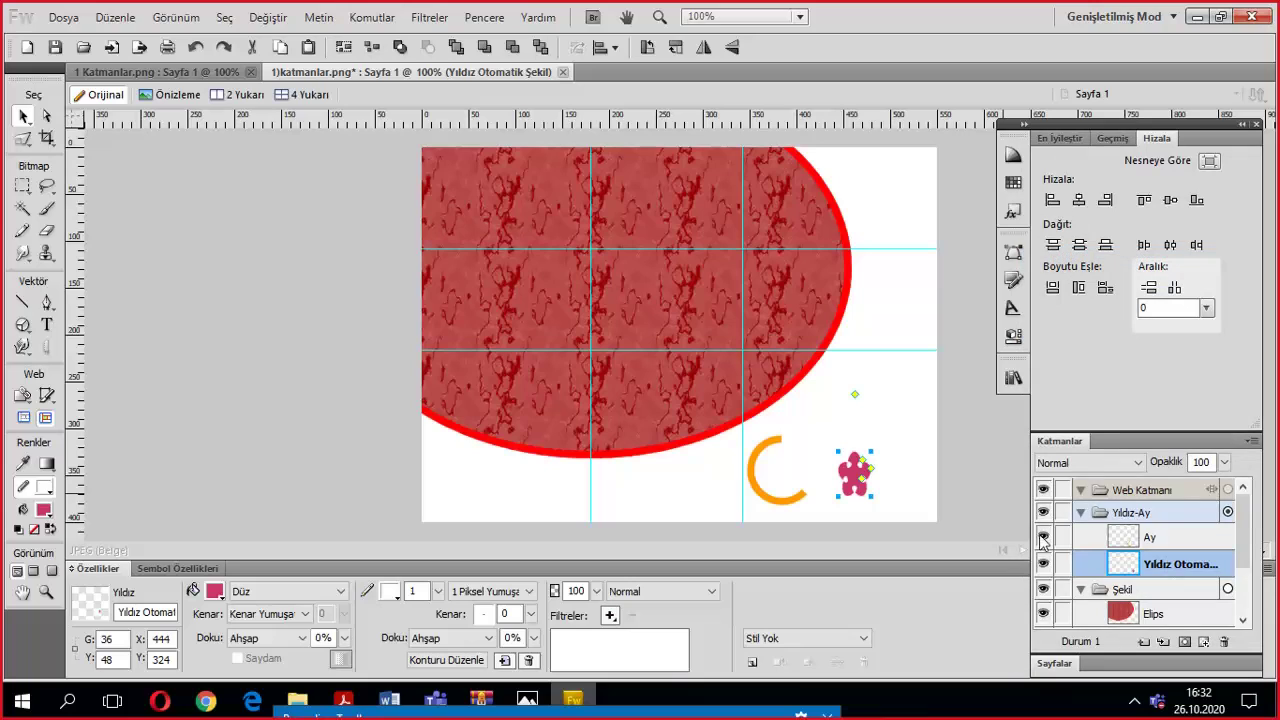
shift+click(1124, 532)
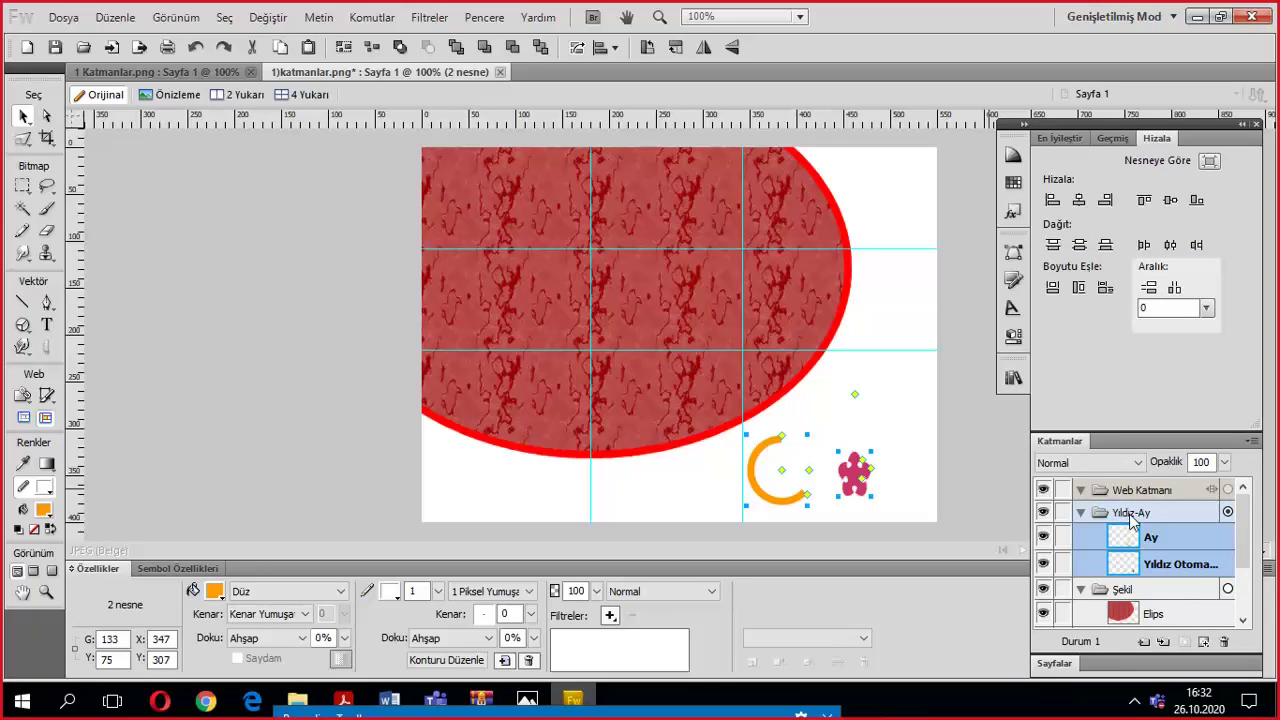
click(664, 313)
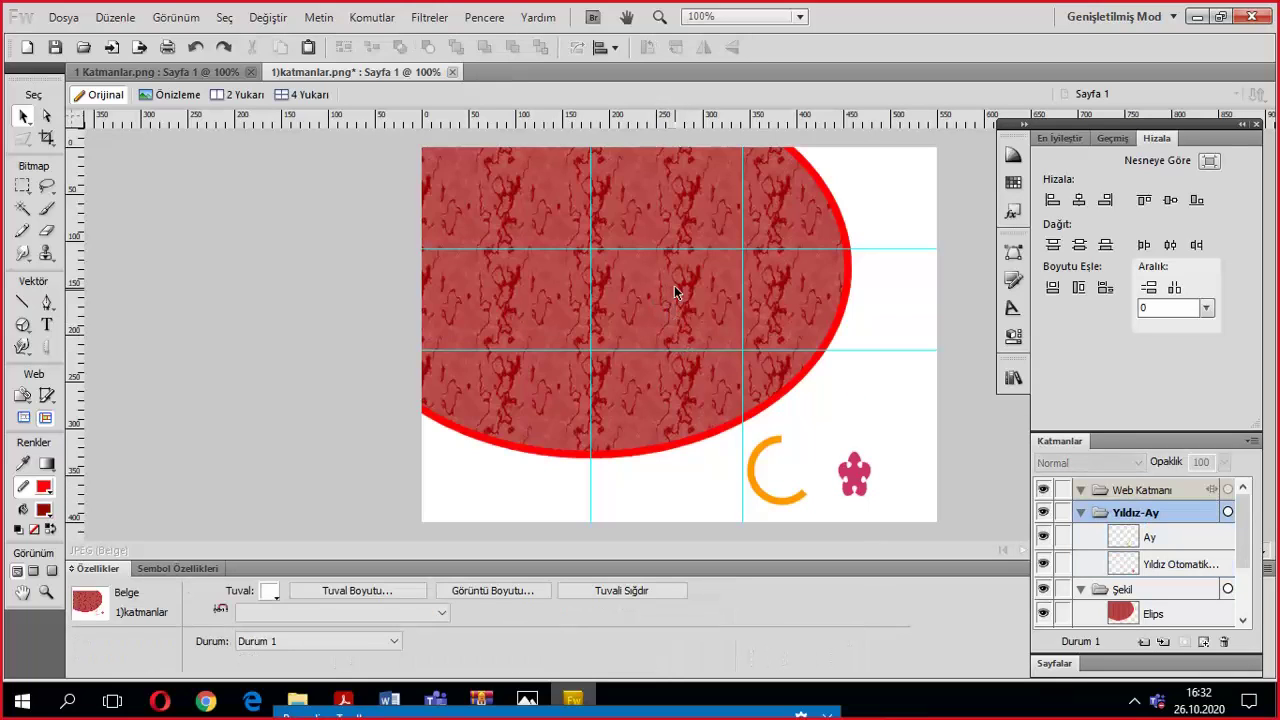
click(769, 490)
mouse_move(769, 493)
mouse_down()
mouse_move(789, 460)
mouse_move(788, 507)
mouse_up()
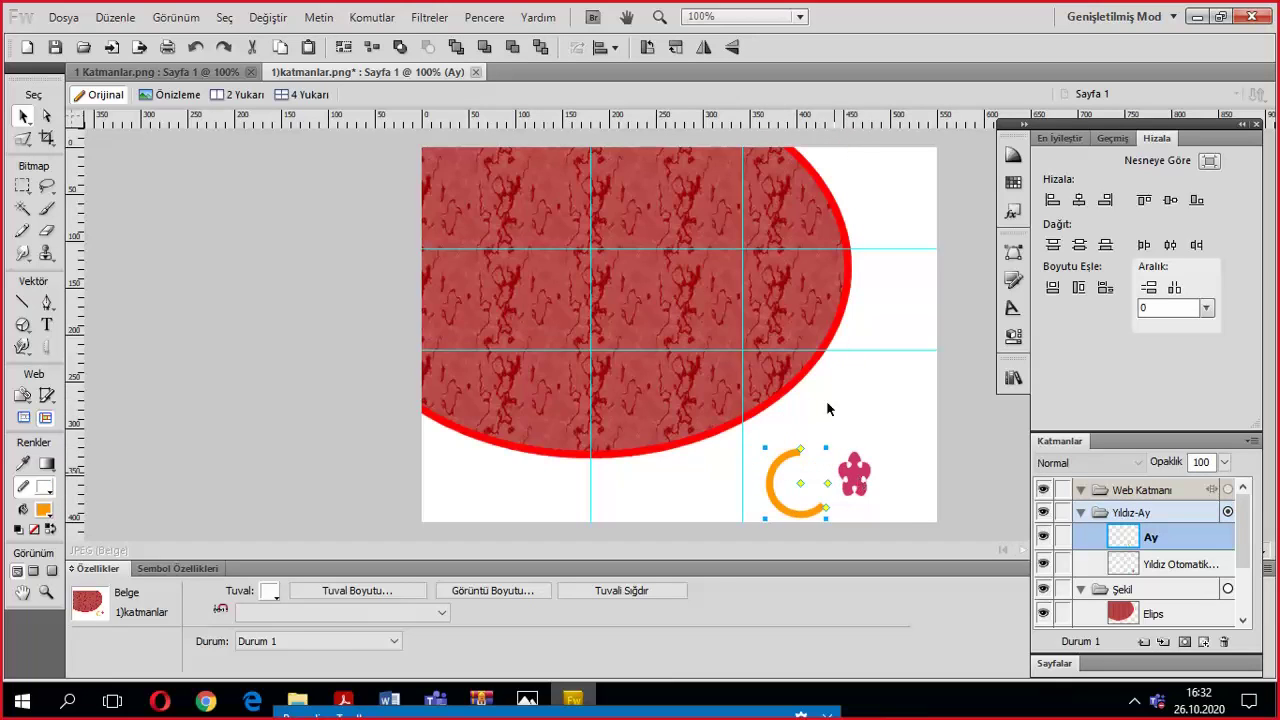
drag(863, 476, 852, 459)
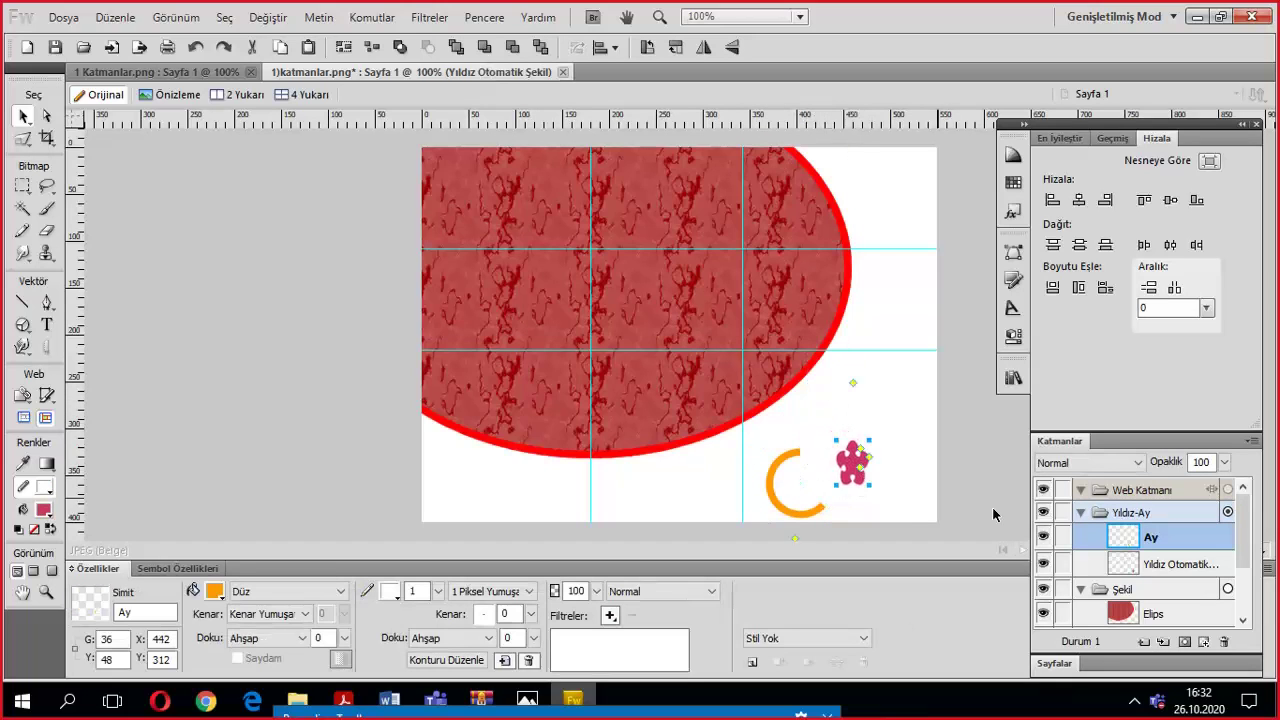
Activate the Şekil layer, shift the first vertical guide right, move the ellipse to X 13, Y -40, and check the Tek Katman Düzenleme option.
click(535, 293)
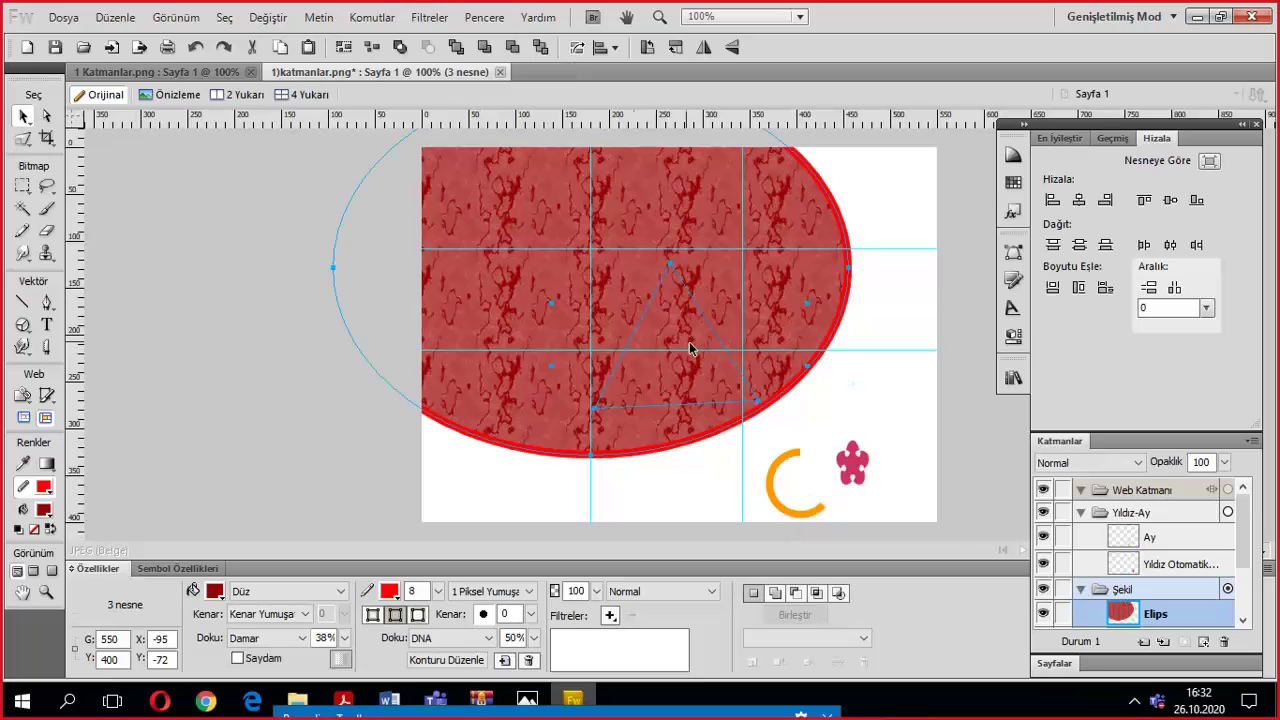
click(783, 509)
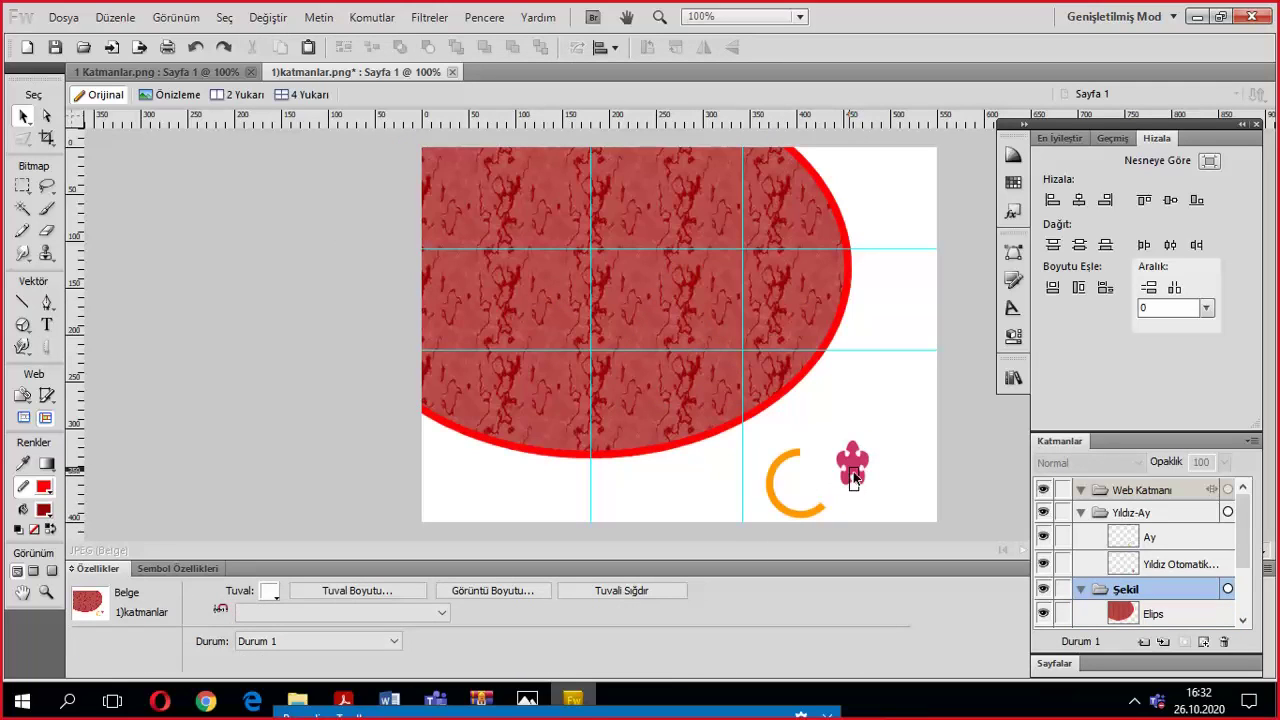
drag(590, 300, 849, 332)
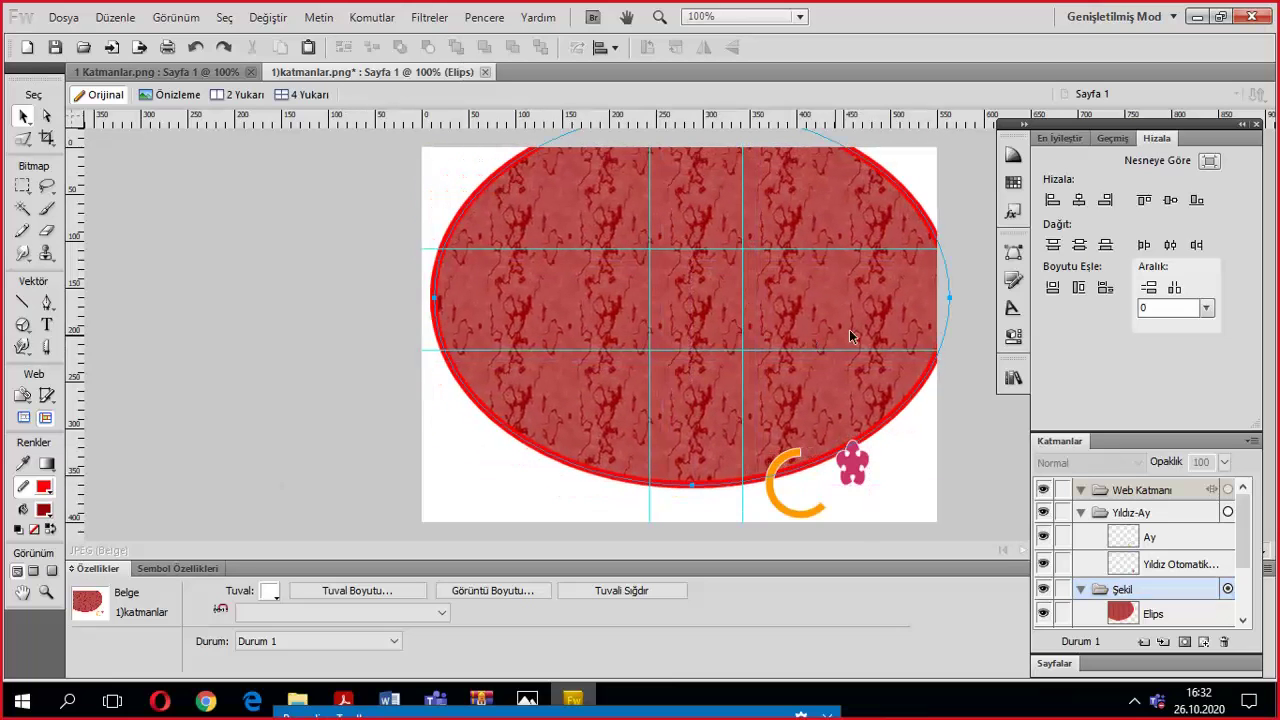
click(1252, 441)
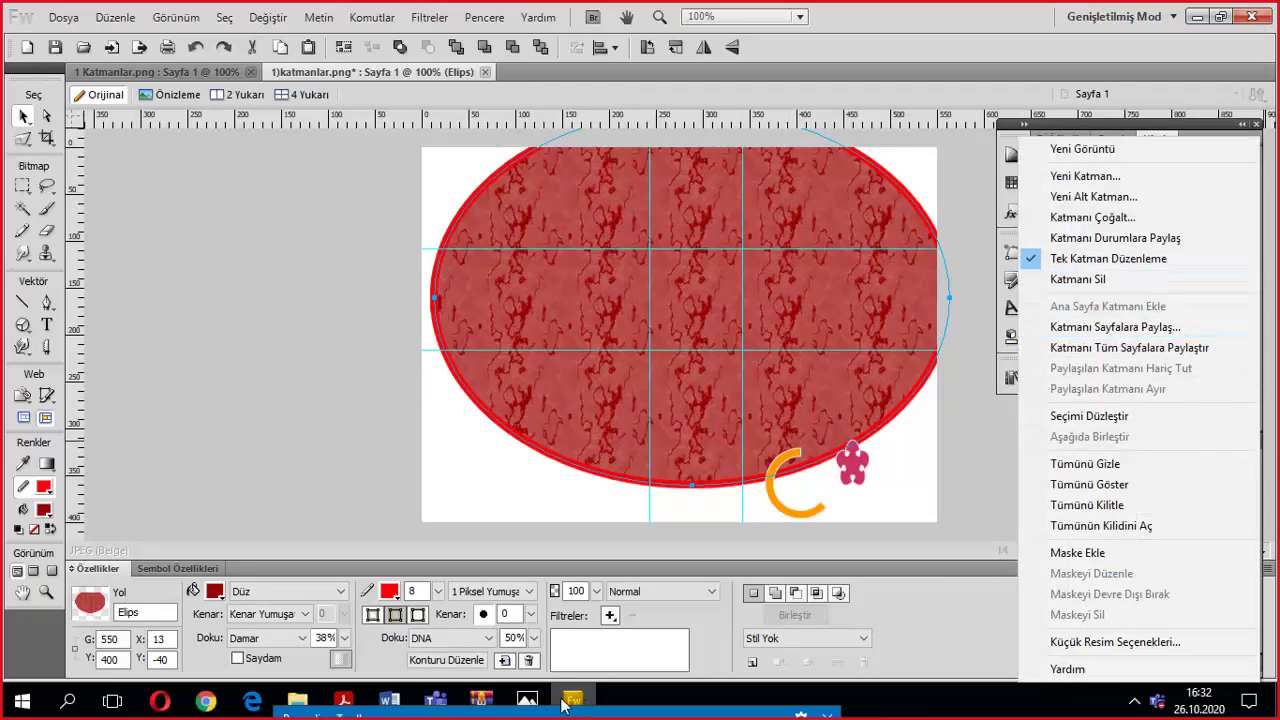
Switch to the Görüntü İşleme PDF in Acrobat Reader and look back to page 84 for the default colour preferences in Resim 4.23.
key(alt+Tab)
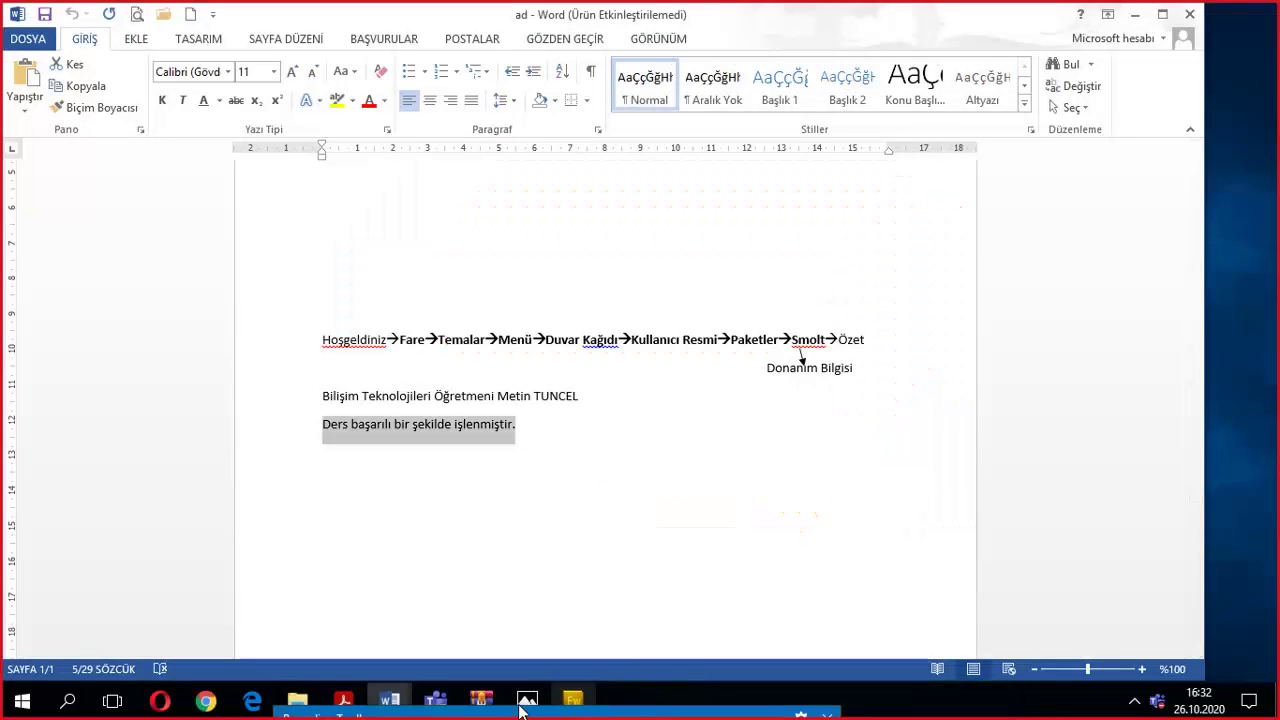
click(343, 700)
click(433, 619)
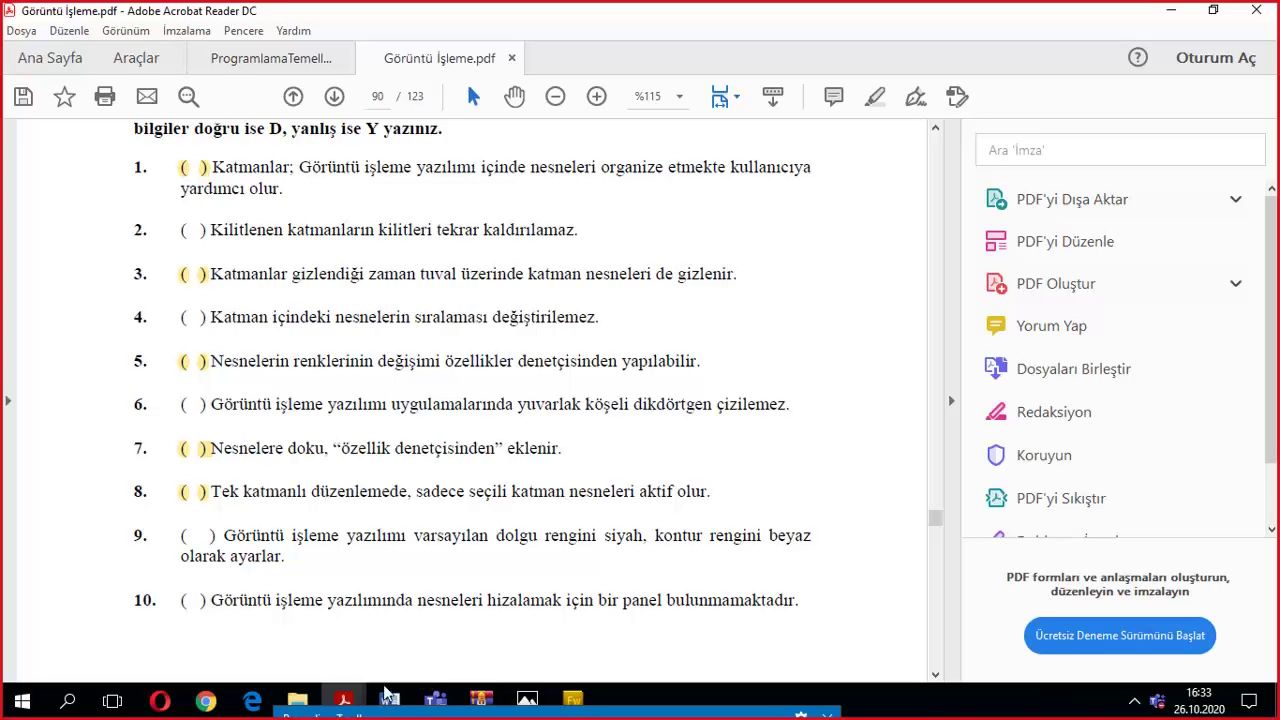
scroll(609, 310, up, 15)
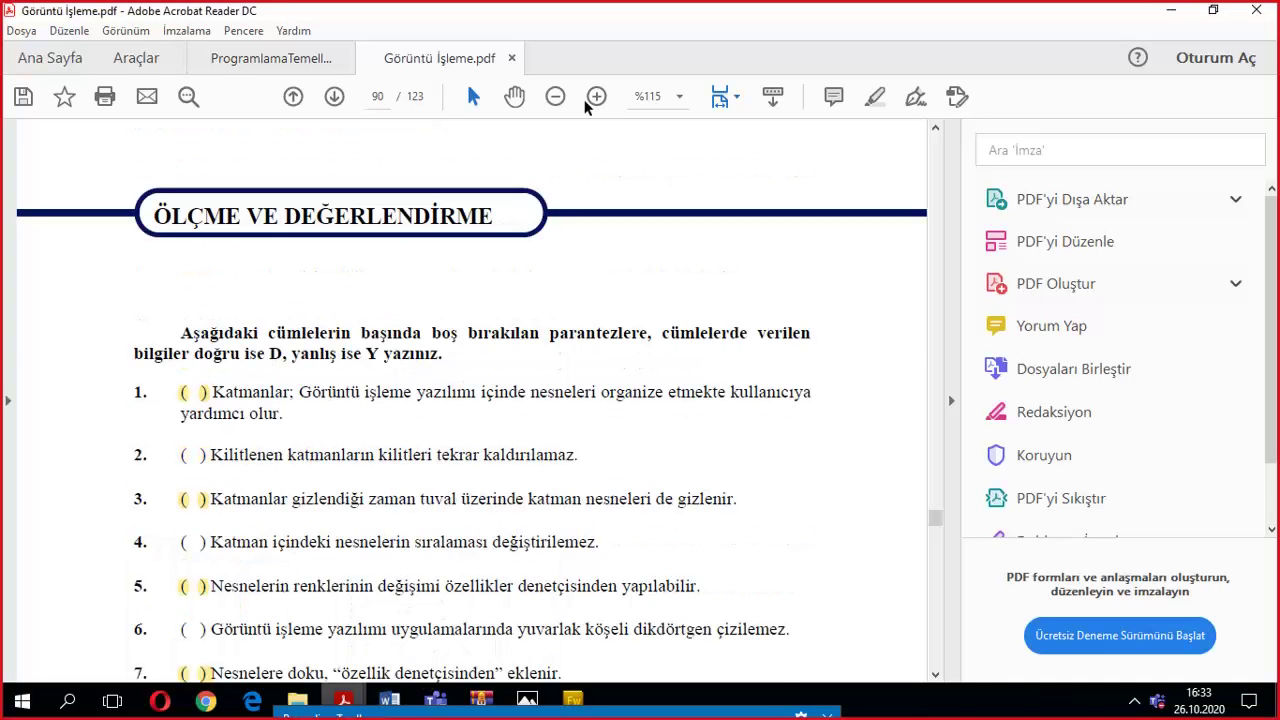
scroll(609, 309, up, 15)
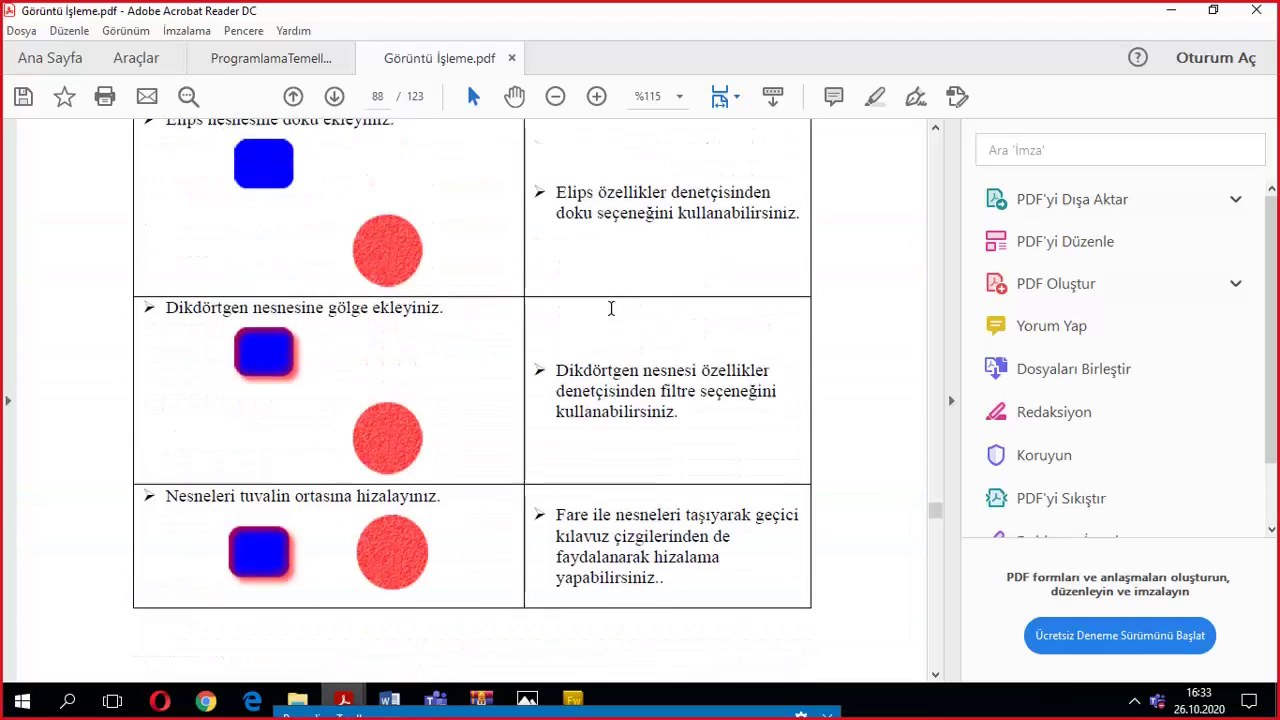
scroll(613, 310, up, 15)
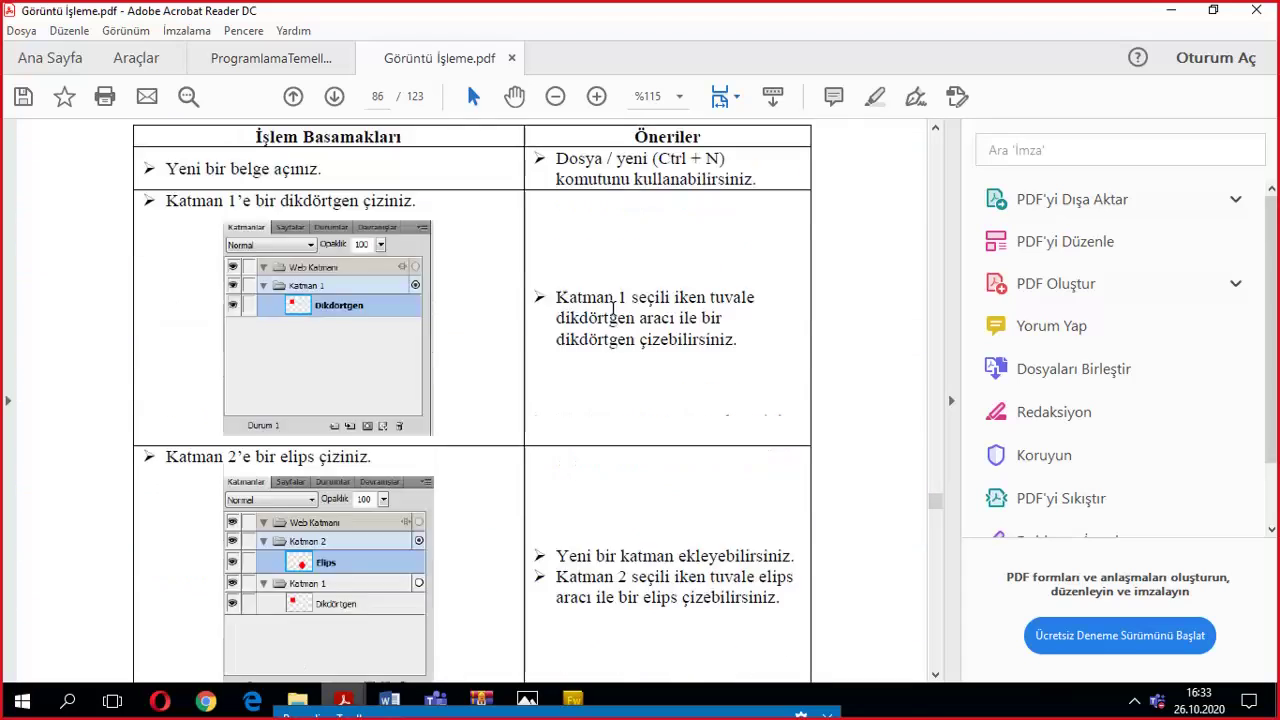
scroll(615, 314, up, 10)
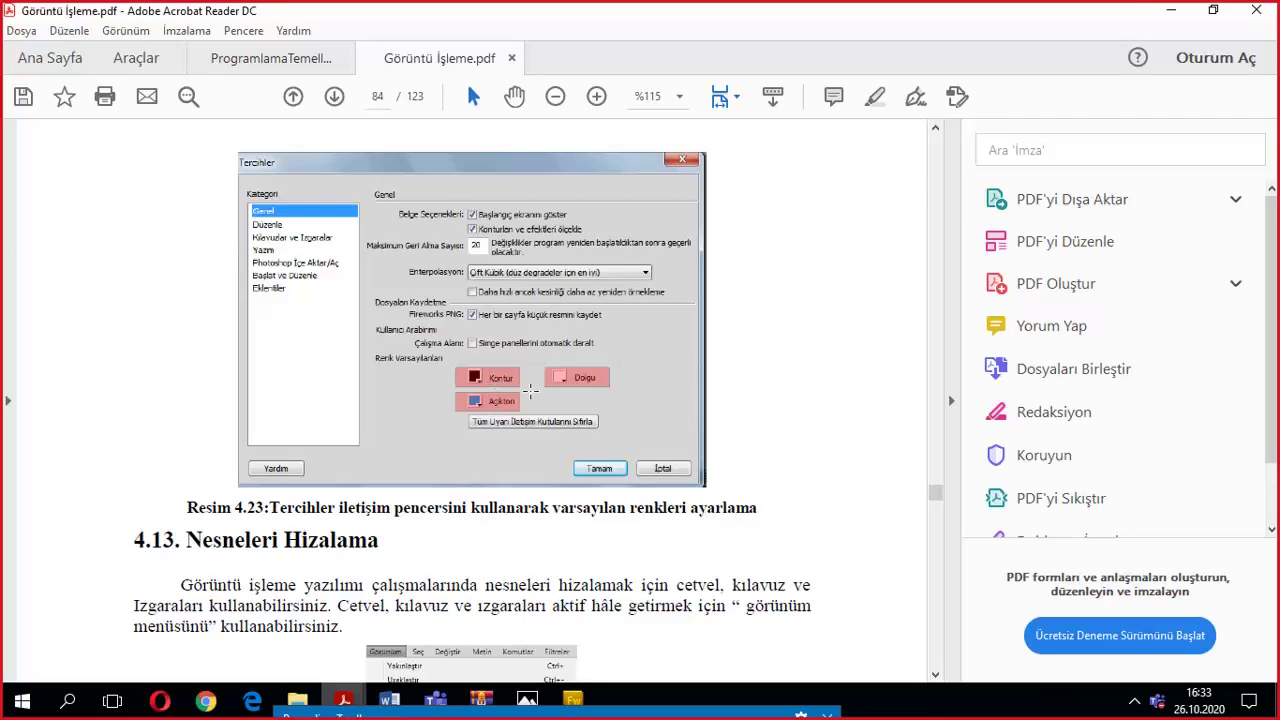
scroll(990, 390, down, 2)
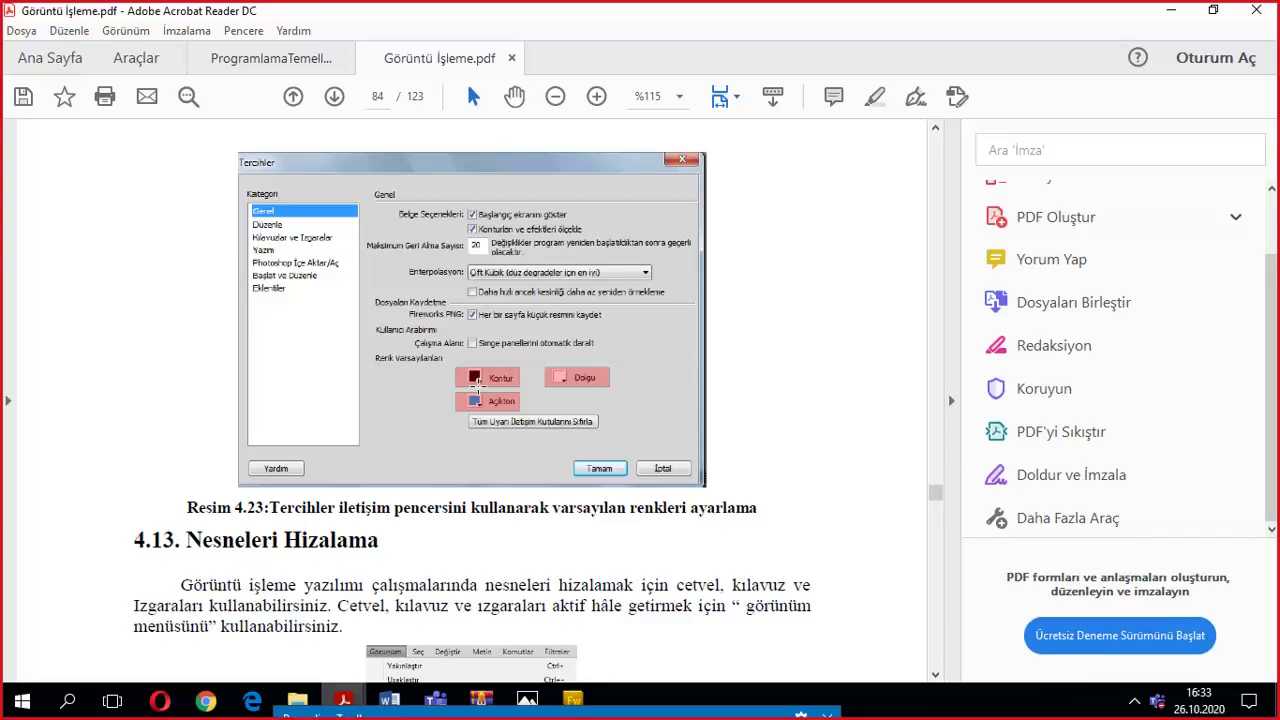
Return to the assessment on page 90 and review question 9 about default colours and question 10 about the alignment panel.
drag(935, 496, 947, 521)
scroll(514, 529, down, 15)
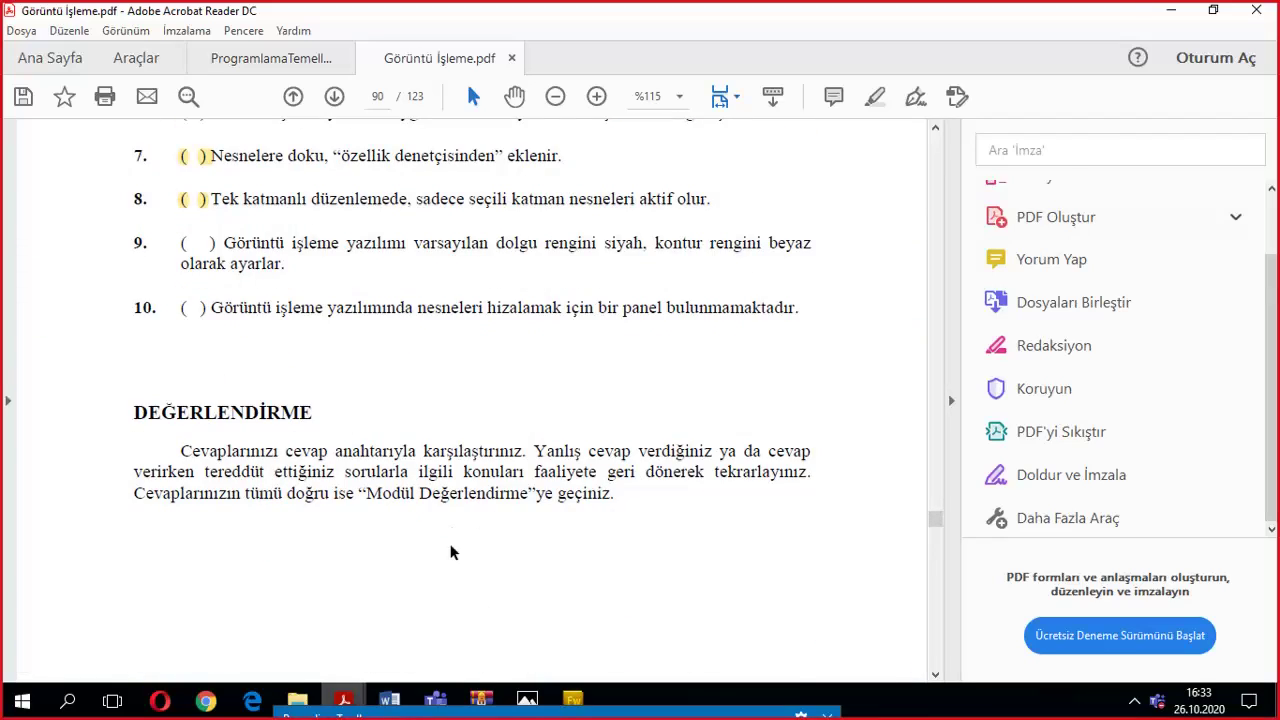
scroll(253, 470, up, 3)
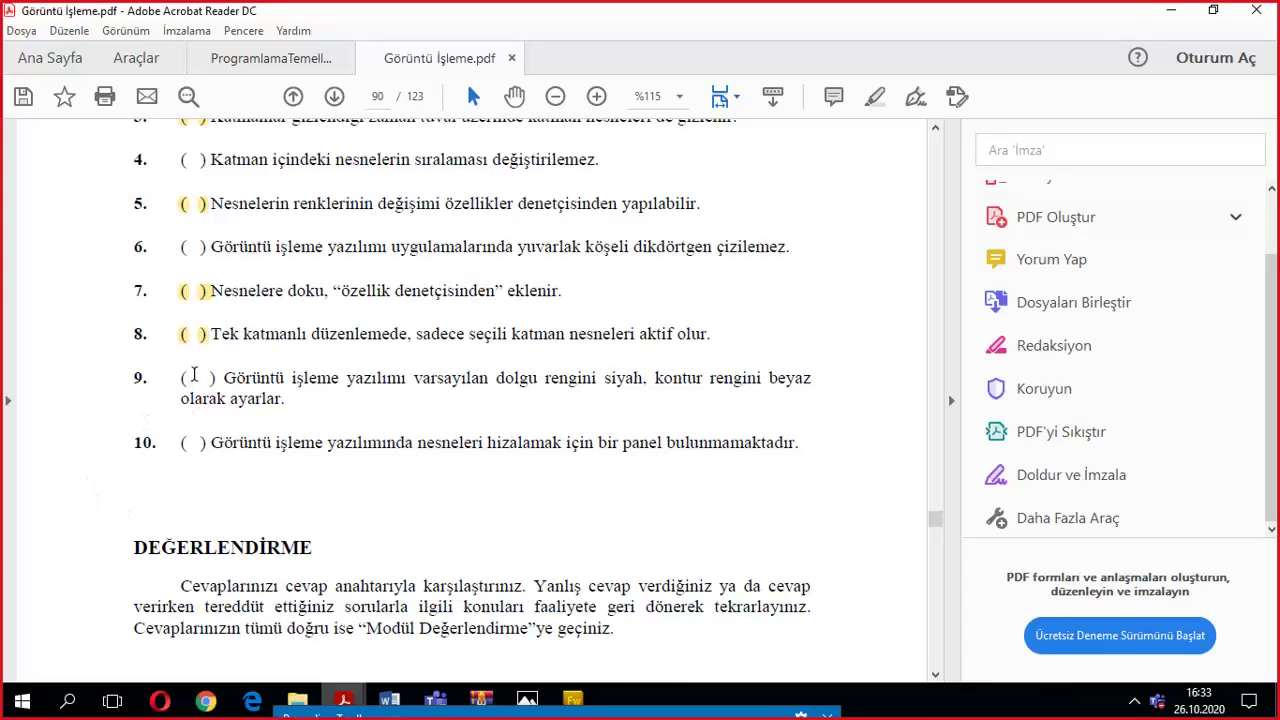
drag(176, 375, 178, 432)
click(179, 436)
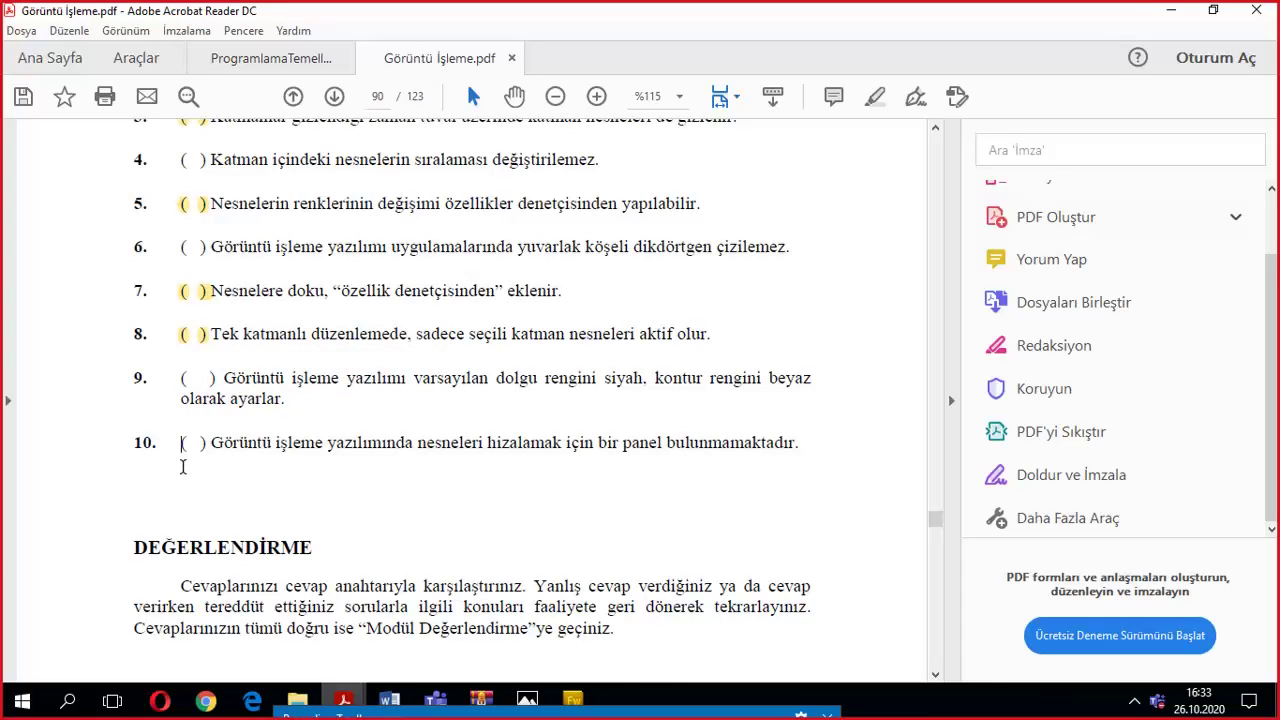